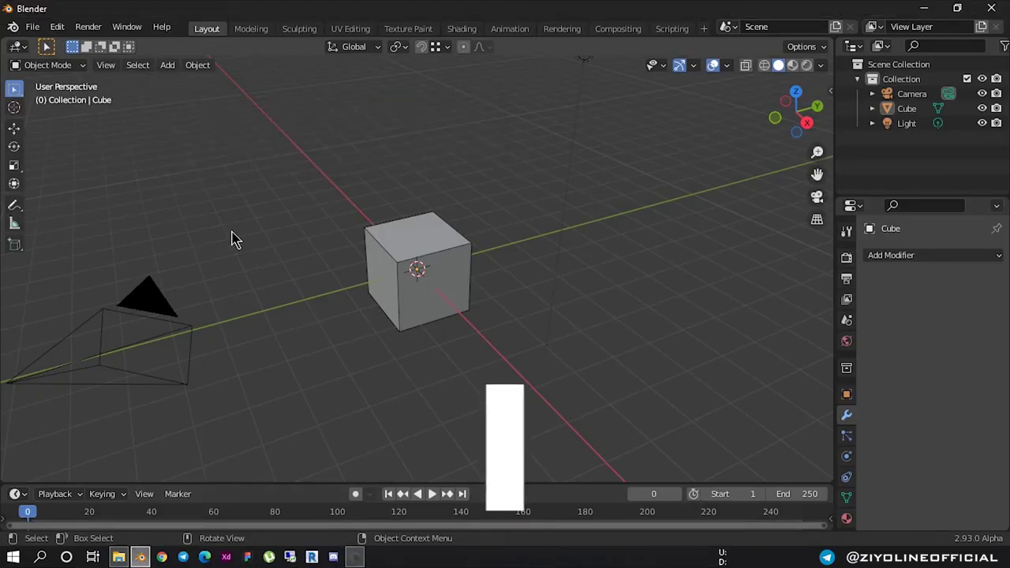
Open CarModelingBlender.blend from the recent files and orbit around the truck model
{"action": "left_click", "coordinate": [33, 26]}
{"action": "mouse_move", "coordinate": [66, 73]}
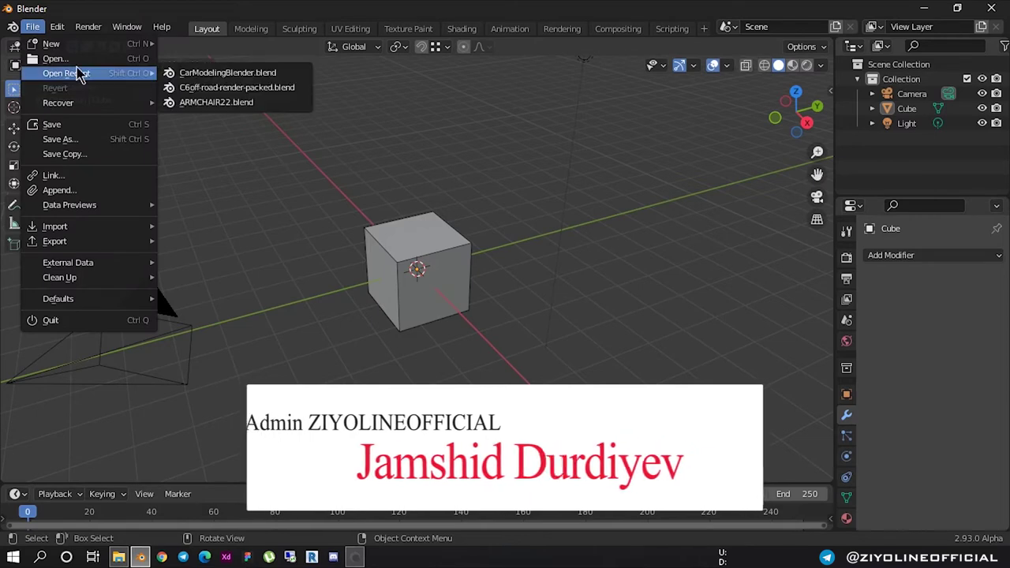
{"action": "left_click", "coordinate": [197, 74]}
{"action": "middle_click_drag", "start_coordinate": [371, 340], "coordinate": [608, 342]}
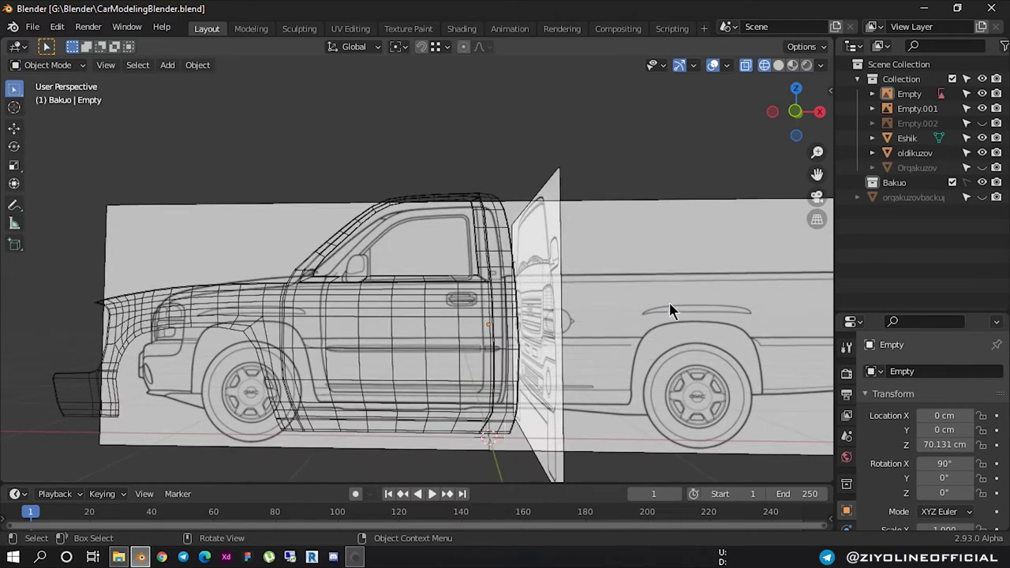
Switch to a front-axis orthographic view of the truck
{"action": "key", "text": "XF86MonBrightnessDown"}
{"action": "key", "text": "XF86MonBrightnessDown"}
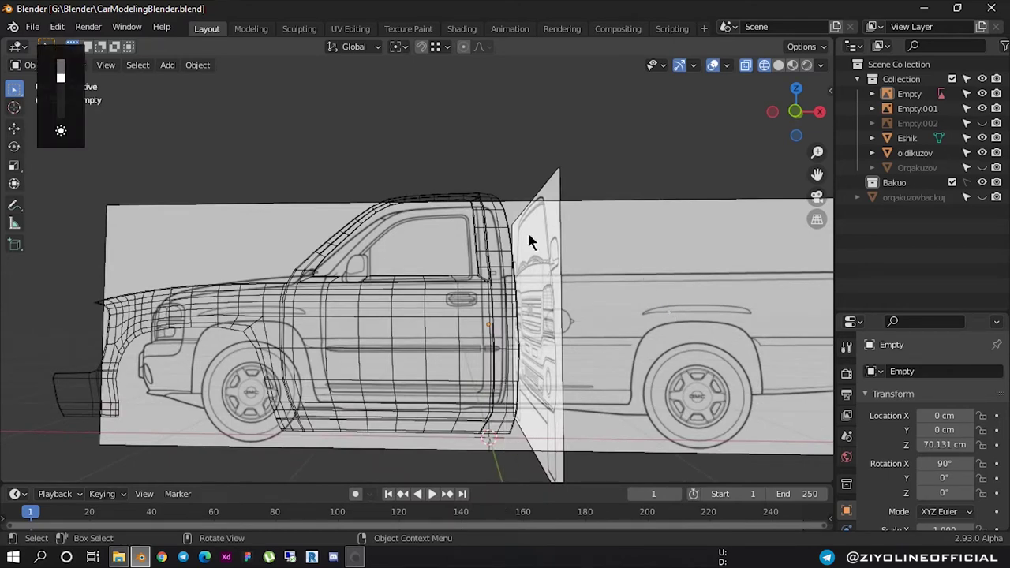
{"action": "left_click", "coordinate": [796, 113]}
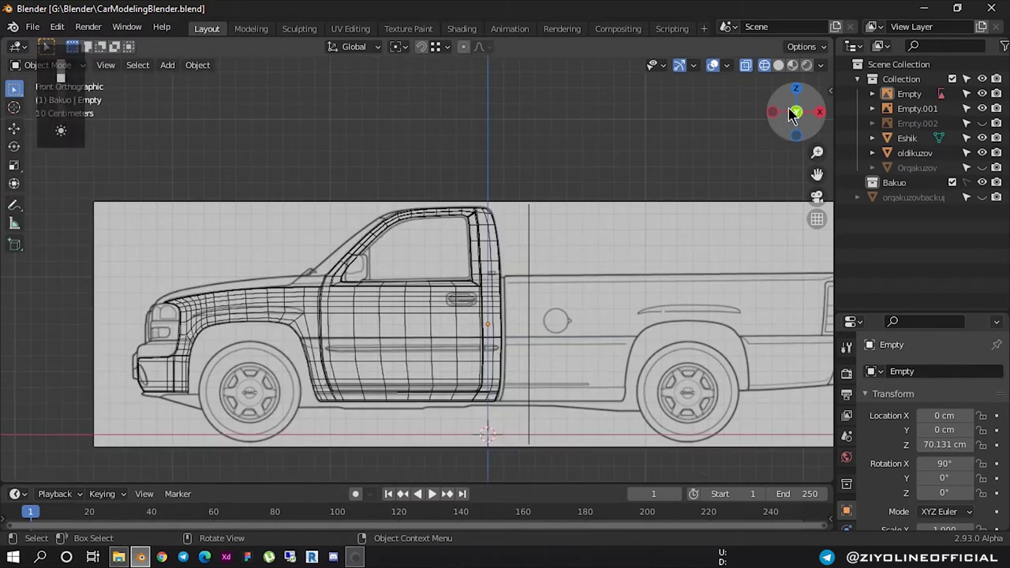
{"action": "scroll", "coordinate": [454, 312], "scroll_direction": "up", "scroll_amount": 1}
{"action": "scroll", "coordinate": [316, 325], "scroll_direction": "up", "scroll_amount": 1}
{"action": "scroll", "coordinate": [473, 300], "scroll_direction": "up", "scroll_amount": 1}
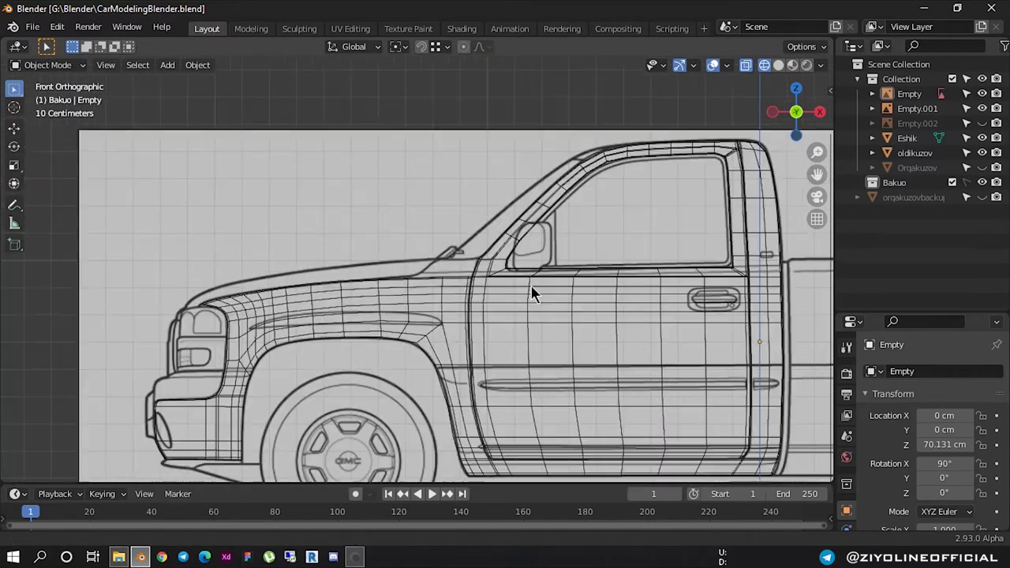
{"action": "scroll", "coordinate": [395, 304], "scroll_direction": "up", "scroll_amount": 1}
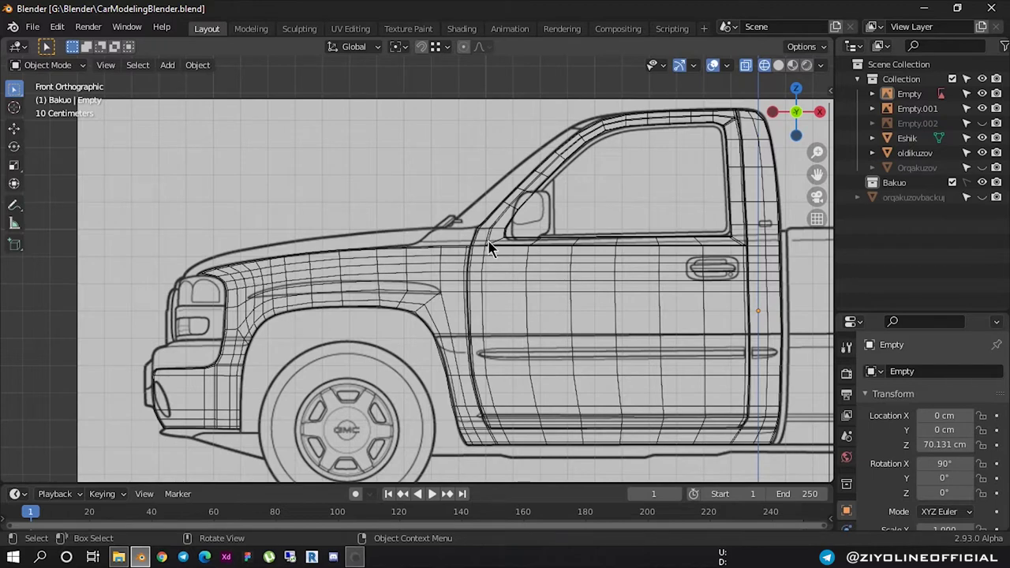
Zoom in on the cab and select the Eshik door mesh
{"action": "scroll", "coordinate": [449, 249], "scroll_direction": "up", "scroll_amount": 1}
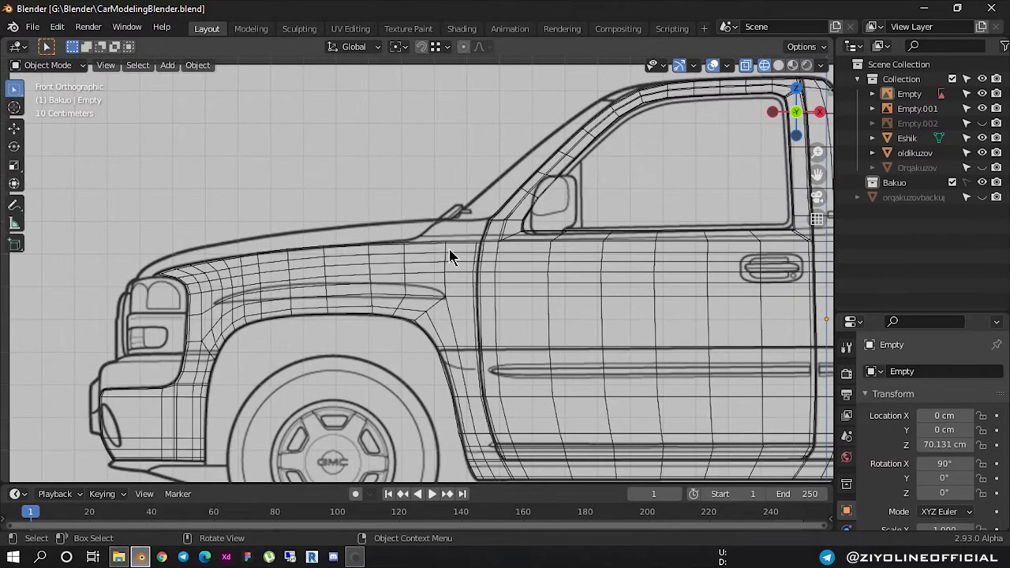
{"action": "scroll", "coordinate": [449, 249], "scroll_direction": "down", "scroll_amount": 3}
{"action": "scroll", "coordinate": [535, 212], "scroll_direction": "up", "scroll_amount": 1}
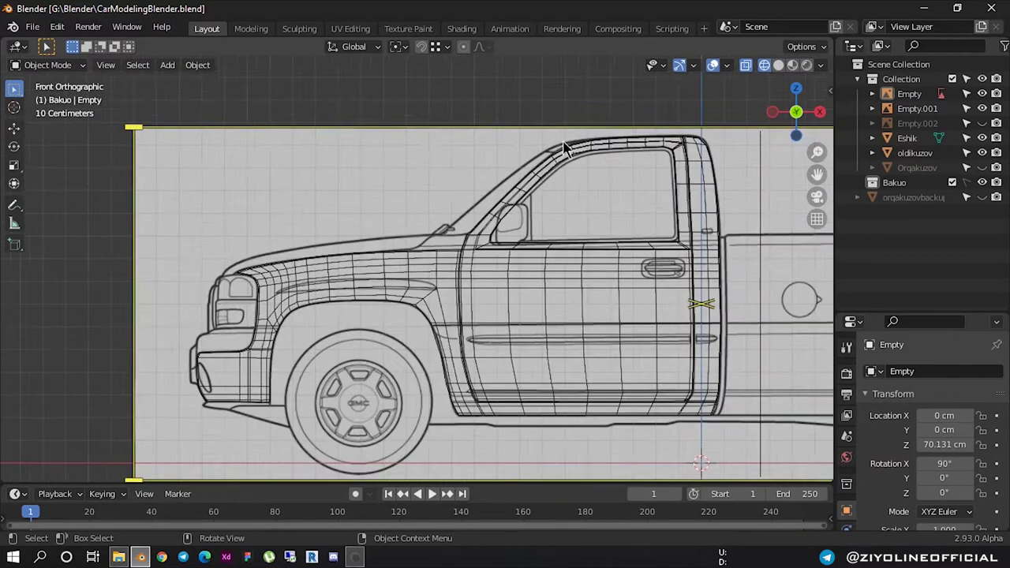
{"action": "scroll", "coordinate": [527, 169], "scroll_direction": "up", "scroll_amount": 1}
{"action": "scroll", "coordinate": [247, 338], "scroll_direction": "down", "scroll_amount": 1}
{"action": "scroll", "coordinate": [442, 214], "scroll_direction": "up", "scroll_amount": 1}
{"action": "scroll", "coordinate": [379, 232], "scroll_direction": "up", "scroll_amount": 1}
{"action": "scroll", "coordinate": [334, 285], "scroll_direction": "up", "scroll_amount": 1}
{"action": "left_click", "coordinate": [358, 282]}
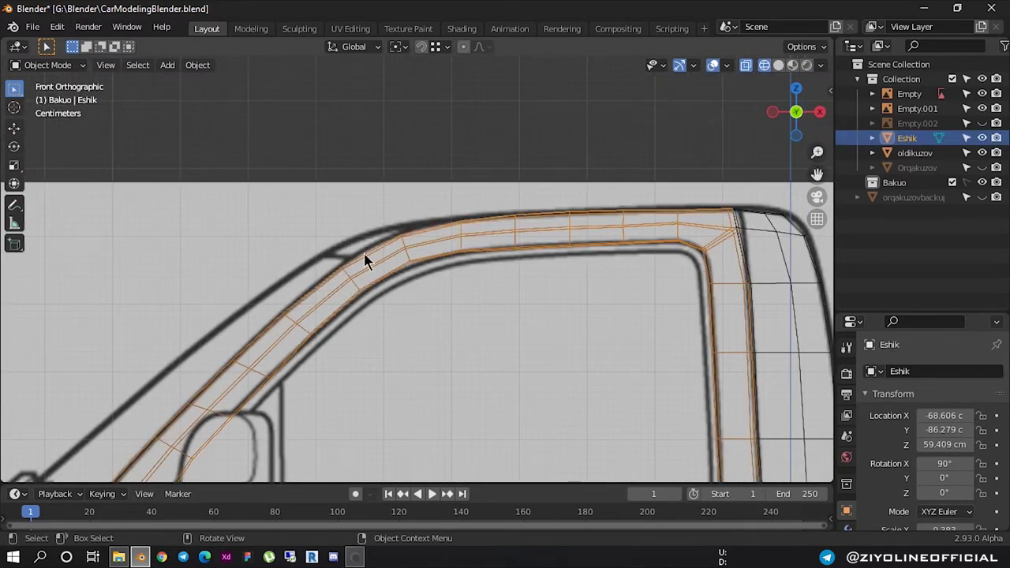
Isolate the door and blueprint image in local view, seen from the front axis
{"action": "key", "text": "KP_Divide"}
{"action": "key", "text": "KP_Divide"}
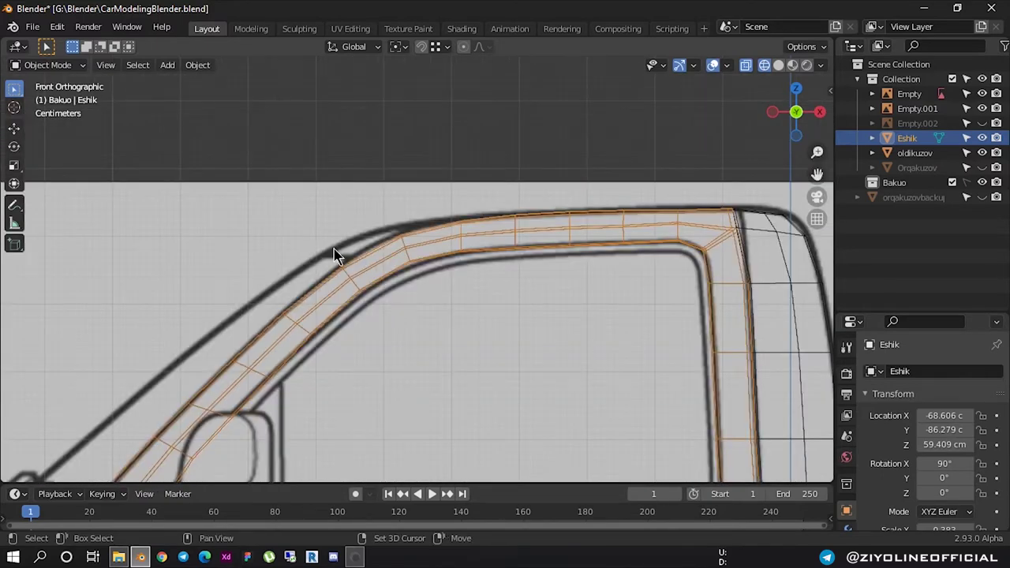
{"action": "left_click", "coordinate": [338, 255], "text": "shift"}
{"action": "key", "text": "KP_Divide"}
{"action": "key", "text": "KP_1"}
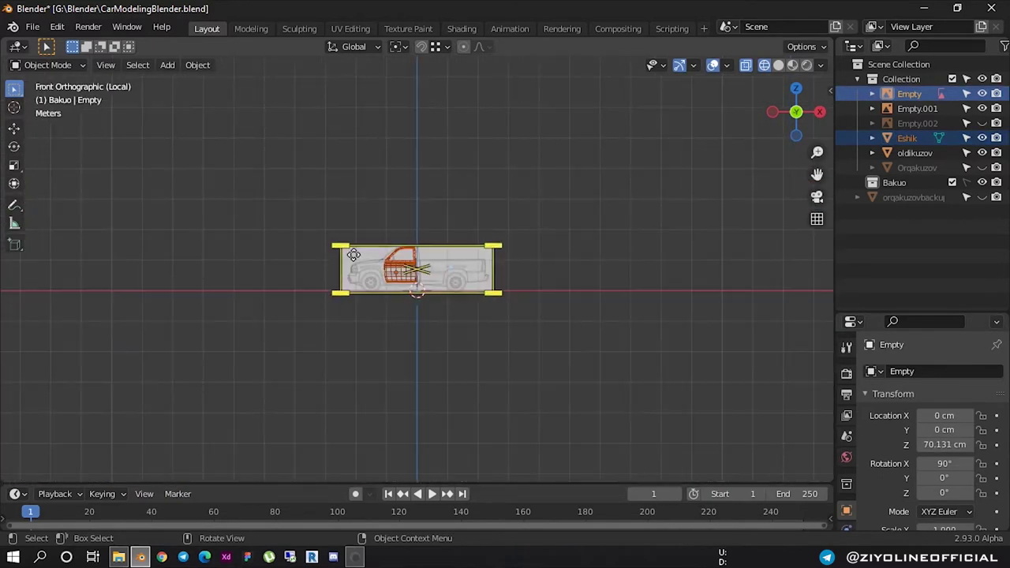
{"action": "scroll", "coordinate": [387, 257], "scroll_direction": "up", "scroll_amount": 5}
{"action": "scroll", "coordinate": [318, 162], "scroll_direction": "down", "scroll_amount": 1}
Zoom onto the A-pillar, reselect the Eshik door mesh and enter Edit Mode
{"action": "left_click", "coordinate": [387, 199]}
{"action": "scroll", "coordinate": [377, 253], "scroll_direction": "up", "scroll_amount": 3}
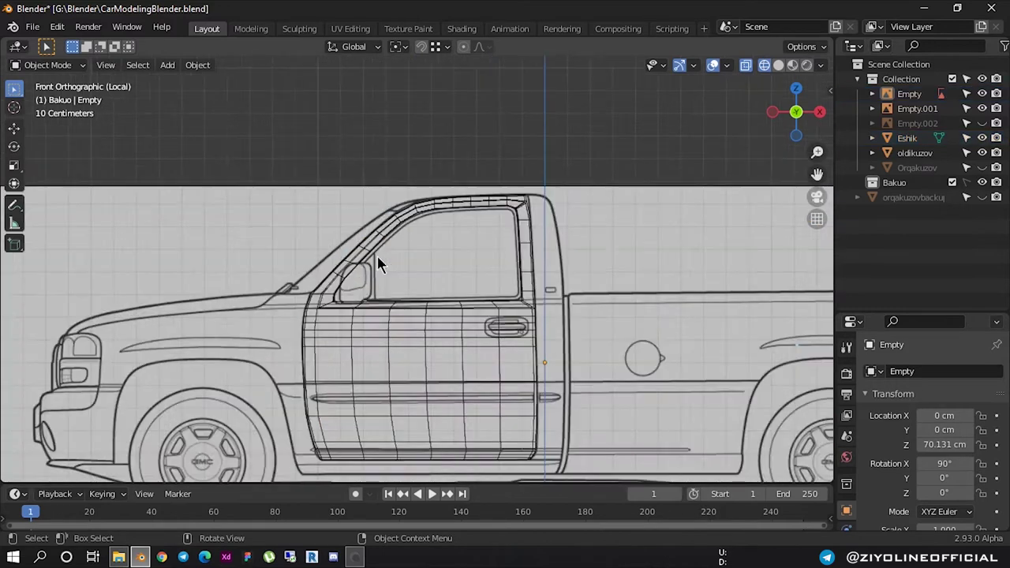
{"action": "scroll", "coordinate": [360, 226], "scroll_direction": "up", "scroll_amount": 2}
{"action": "scroll", "coordinate": [474, 237], "scroll_direction": "up", "scroll_amount": 3}
{"action": "scroll", "coordinate": [520, 240], "scroll_direction": "up", "scroll_amount": 3}
{"action": "left_click", "coordinate": [519, 240]}
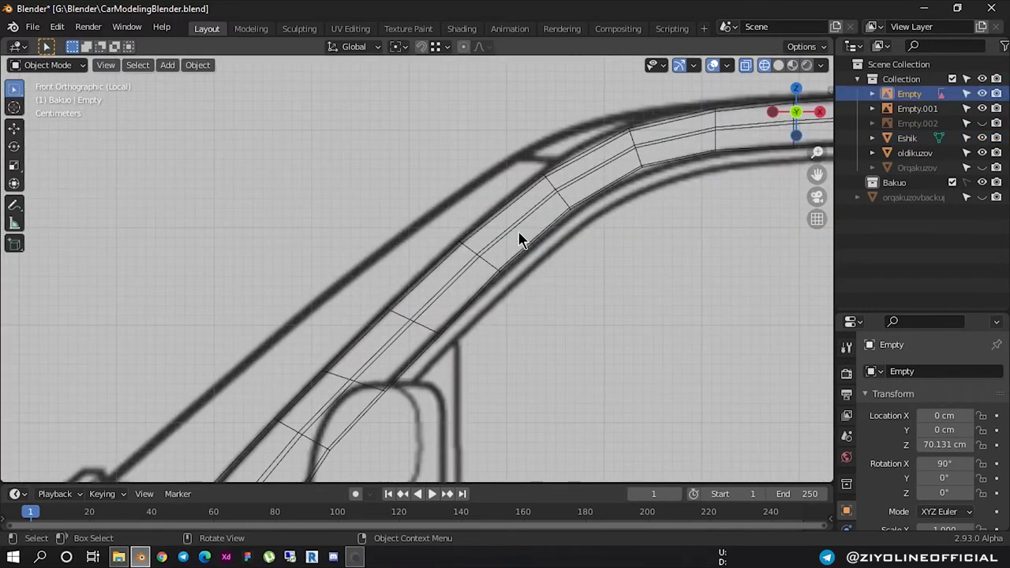
{"action": "left_click", "coordinate": [553, 188]}
{"action": "key", "text": "Tab"}
Dissolve the first lengthwise edge loop along the pillar and an adjacent edge
{"action": "scroll", "coordinate": [577, 176], "scroll_direction": "up", "scroll_amount": 2}
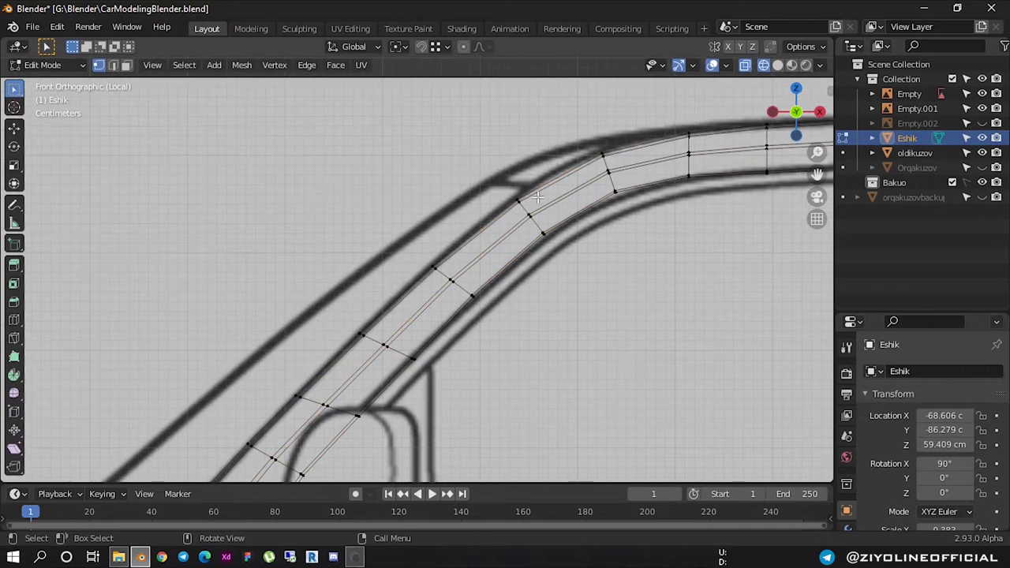
{"action": "scroll", "coordinate": [537, 197], "scroll_direction": "up", "scroll_amount": 2}
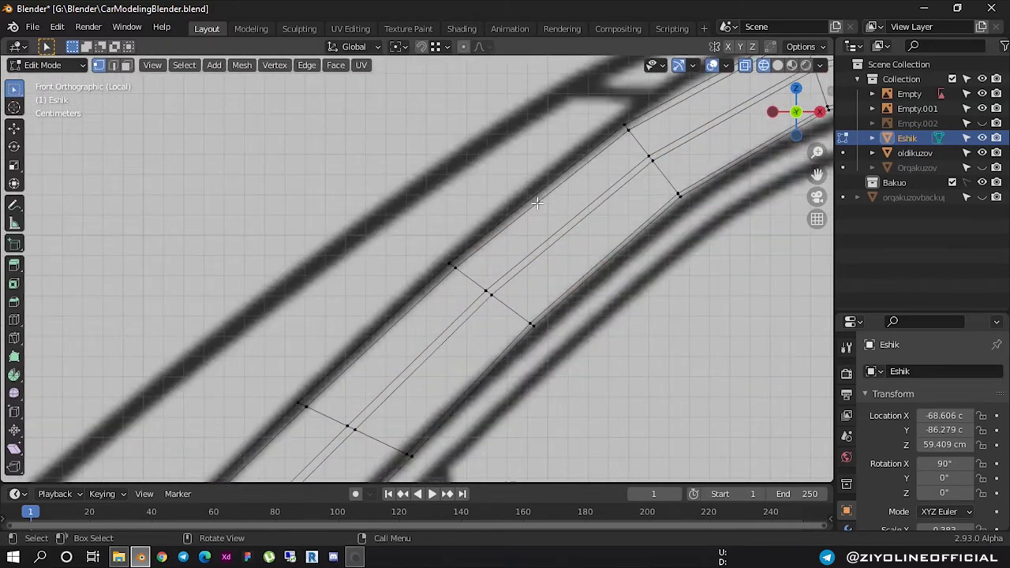
{"action": "left_click", "coordinate": [536, 204], "text": "alt"}
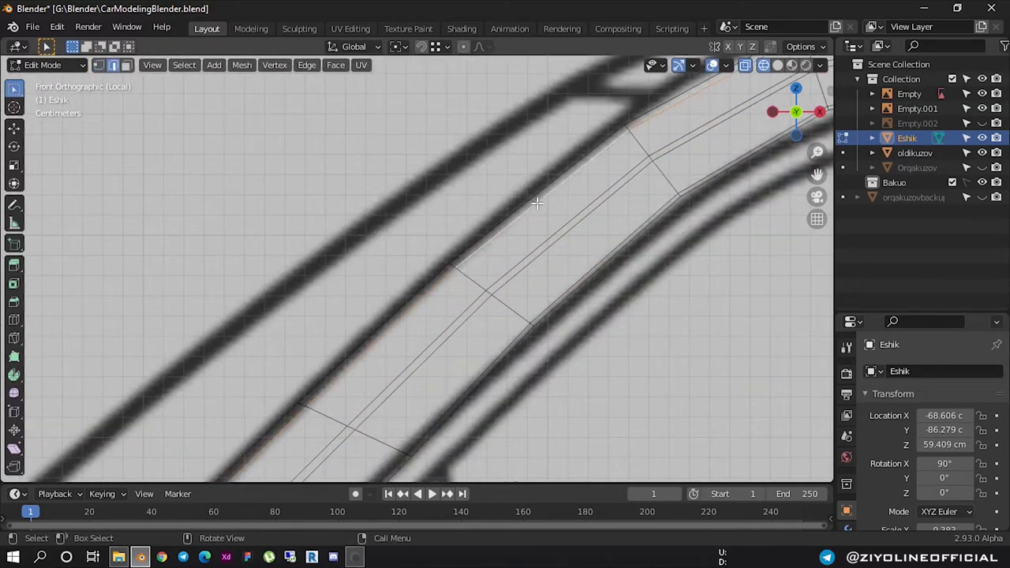
{"action": "key", "text": "x"}
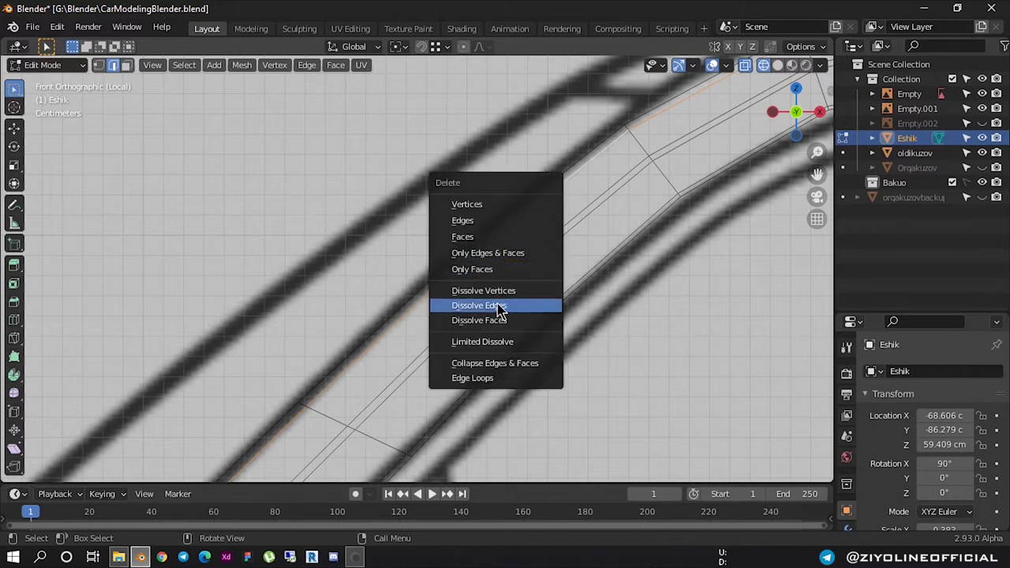
{"action": "left_click", "coordinate": [501, 305]}
{"action": "key", "text": "x"}
{"action": "left_click", "coordinate": [604, 259]}
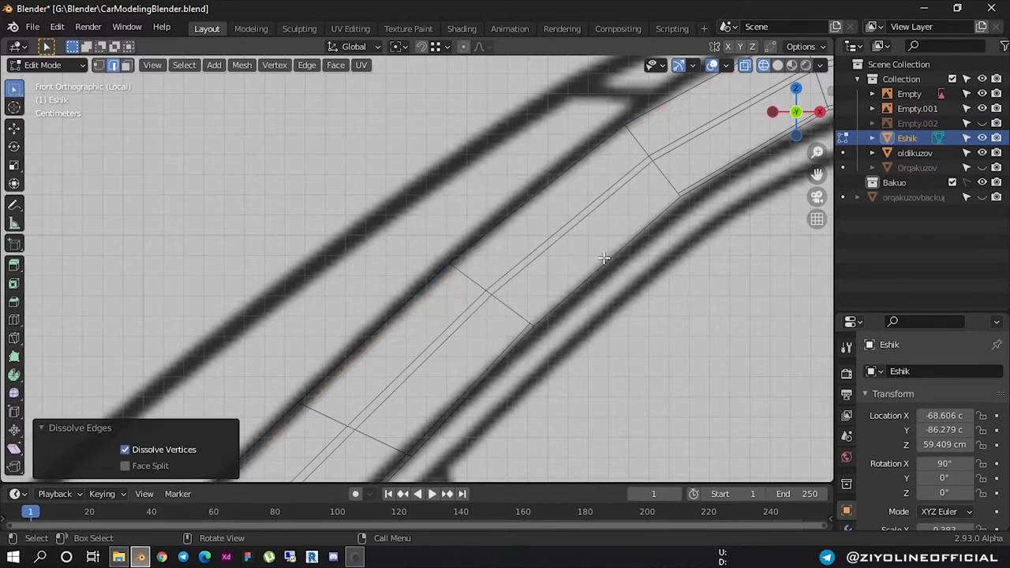
Dissolve the next lengthwise edge loop along the pillar
{"action": "left_click", "coordinate": [524, 331], "text": "alt"}
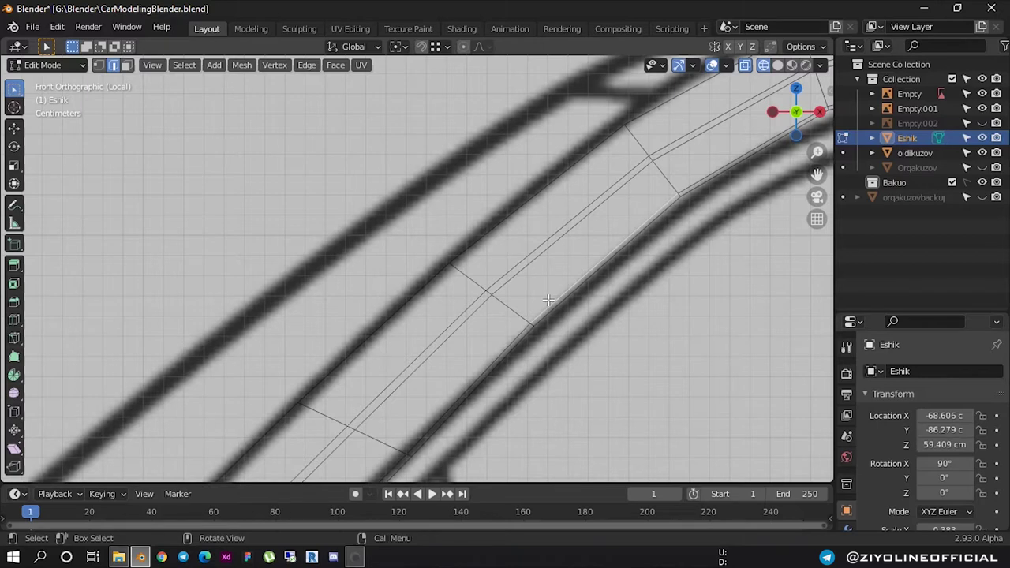
{"action": "left_click", "coordinate": [548, 300], "text": "alt"}
{"action": "key", "text": "x"}
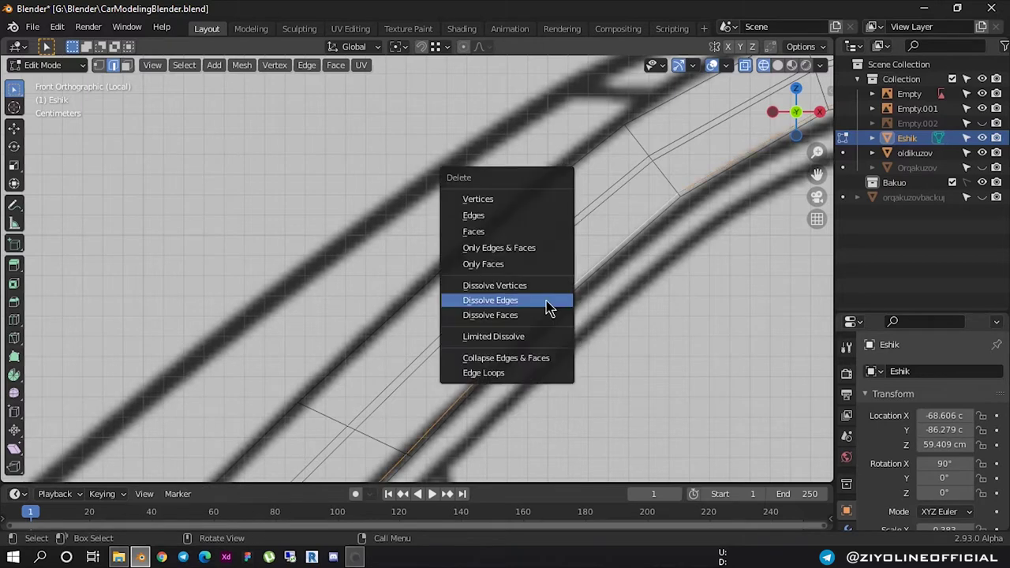
{"action": "left_click", "coordinate": [545, 300]}
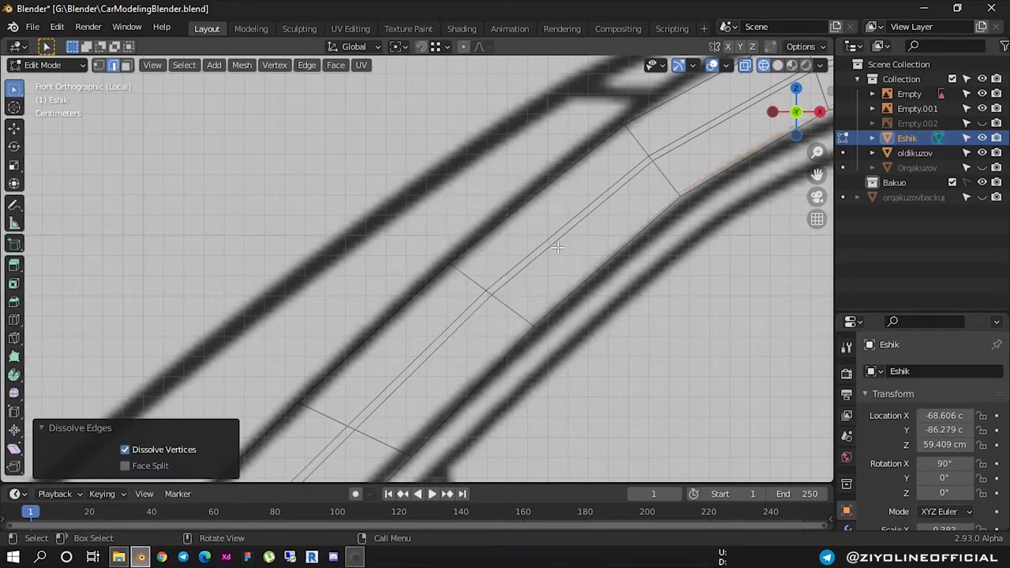
{"action": "scroll", "coordinate": [557, 248], "scroll_direction": "down", "scroll_amount": 4}
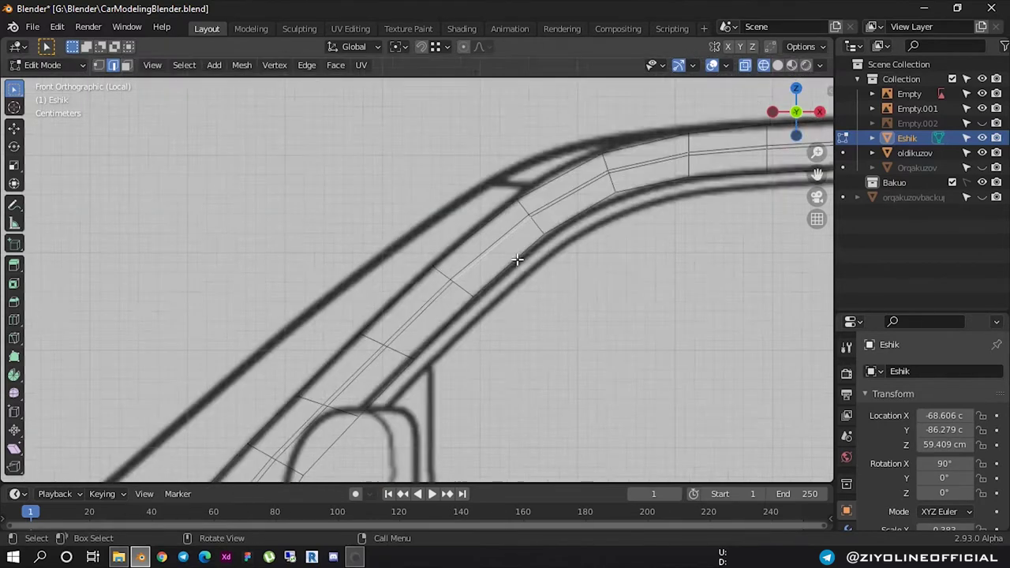
{"action": "scroll", "coordinate": [516, 261], "scroll_direction": "down", "scroll_amount": 3}
{"action": "scroll", "coordinate": [367, 349], "scroll_direction": "down", "scroll_amount": 1}
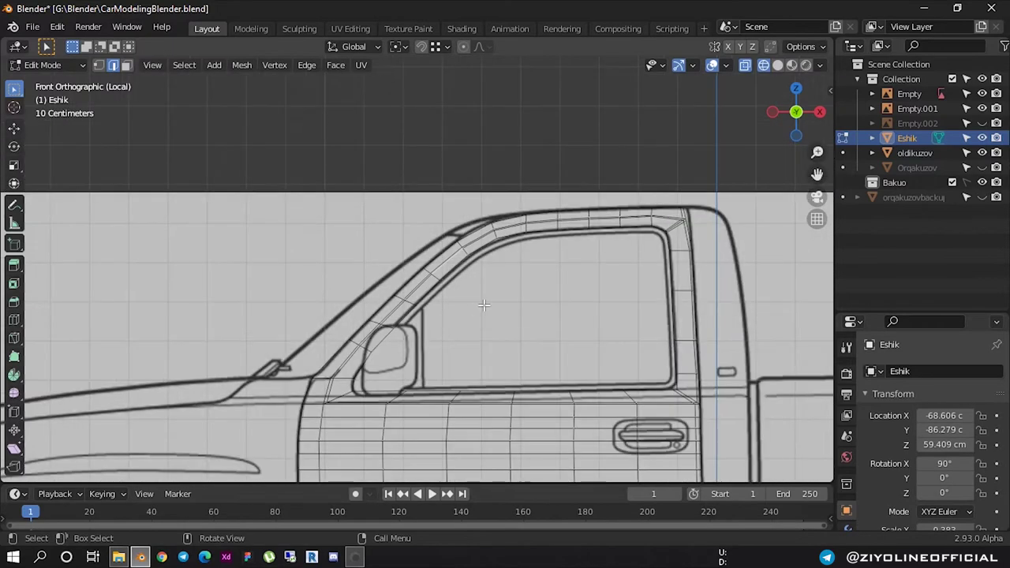
{"action": "scroll", "coordinate": [687, 230], "scroll_direction": "up", "scroll_amount": 4}
{"action": "scroll", "coordinate": [710, 198], "scroll_direction": "up", "scroll_amount": 2}
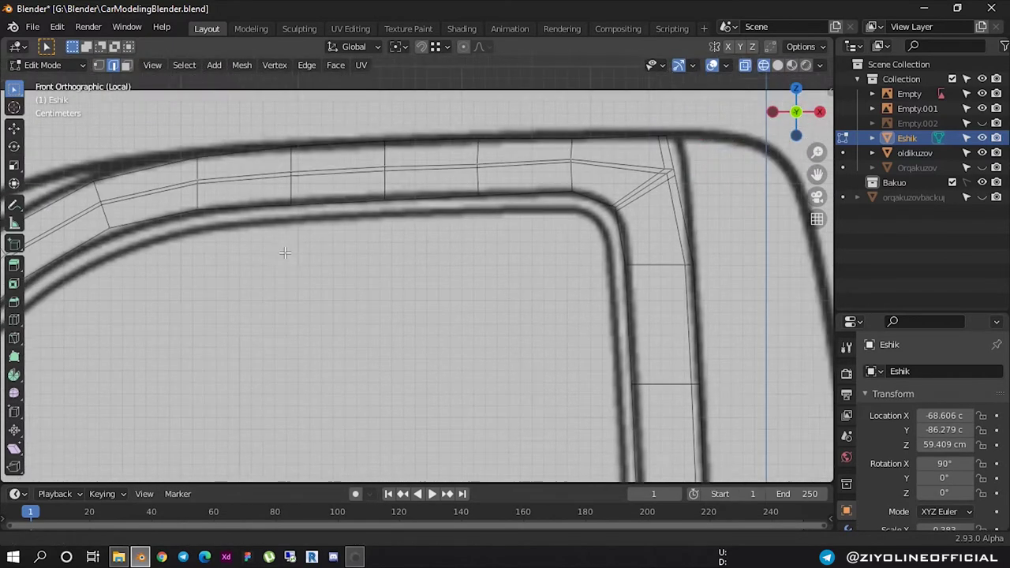
{"action": "scroll", "coordinate": [740, 162], "scroll_direction": "up", "scroll_amount": 1}
{"action": "scroll", "coordinate": [740, 163], "scroll_direction": "up", "scroll_amount": 1}
{"action": "scroll", "coordinate": [553, 198], "scroll_direction": "up", "scroll_amount": 2}
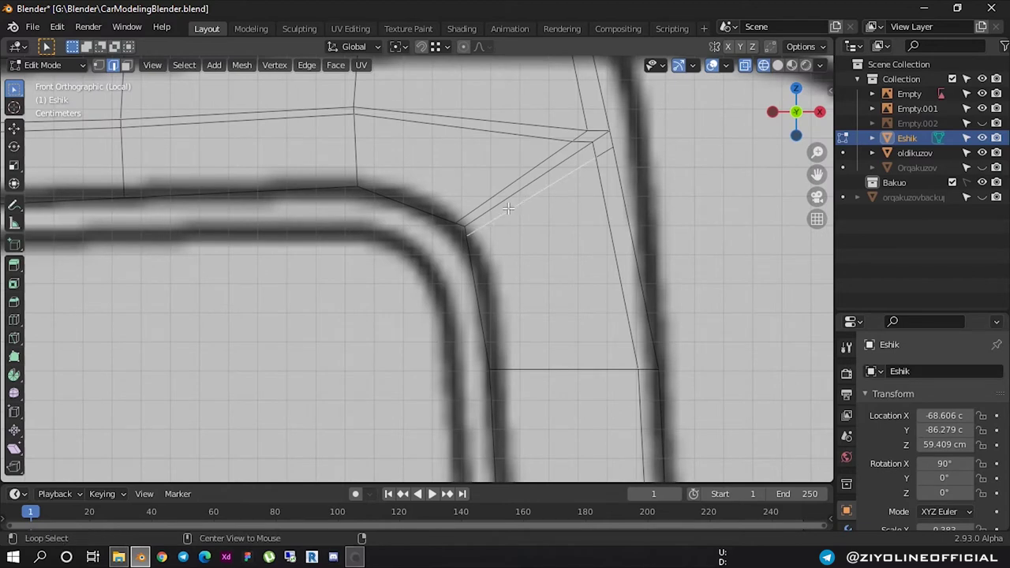
Dissolve the diagonal edges at the window-frame corner
{"action": "key", "text": "x"}
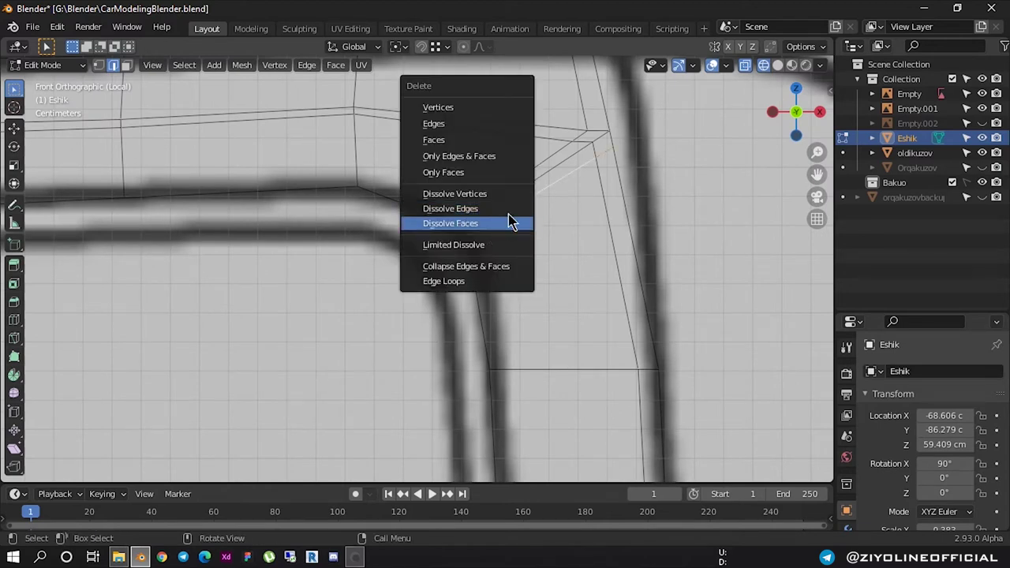
{"action": "left_click", "coordinate": [516, 209]}
{"action": "left_click", "coordinate": [505, 184], "text": "alt"}
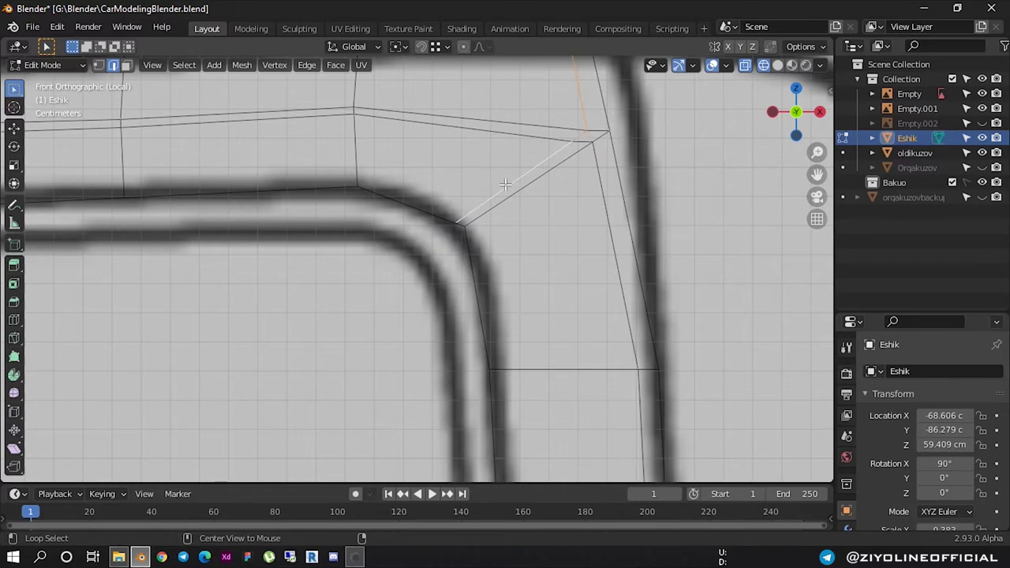
{"action": "key", "text": "x"}
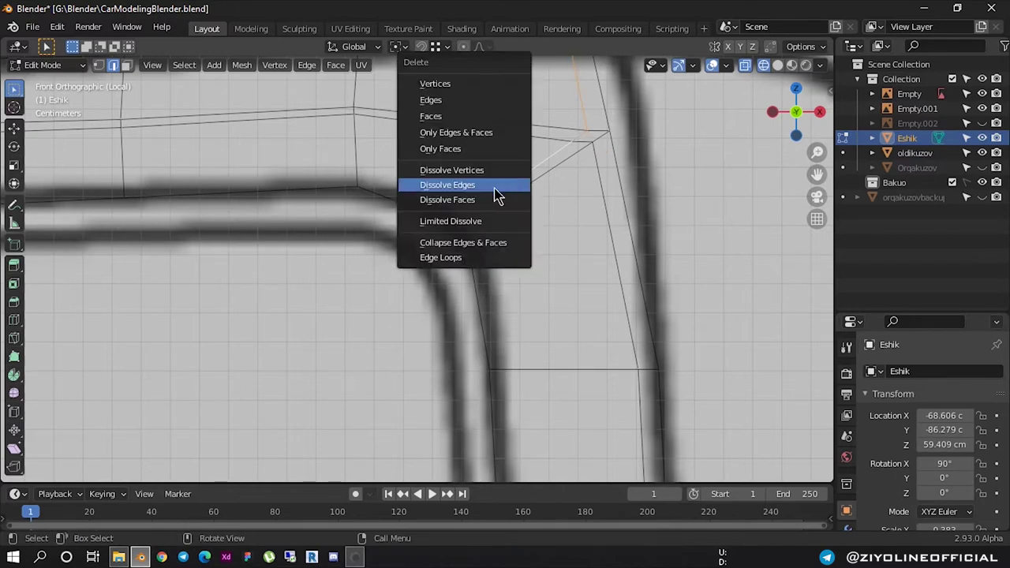
{"action": "left_click", "coordinate": [504, 187]}
Dissolve the lower top edge loop of the door frame
{"action": "left_click", "coordinate": [537, 126], "text": "alt"}
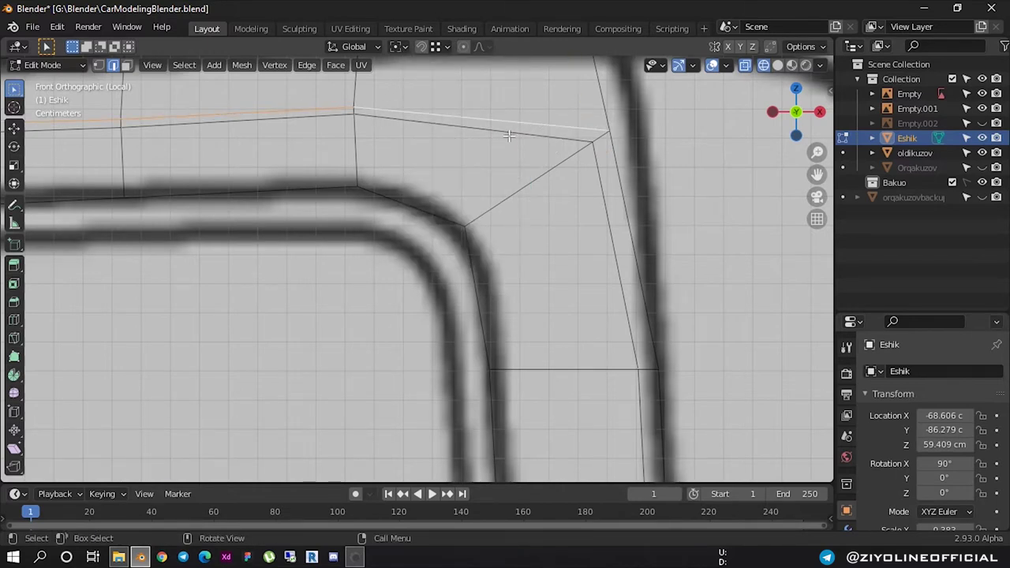
{"action": "left_click", "coordinate": [510, 136]}
{"action": "left_click", "coordinate": [510, 136], "text": "alt"}
{"action": "key", "text": "x"}
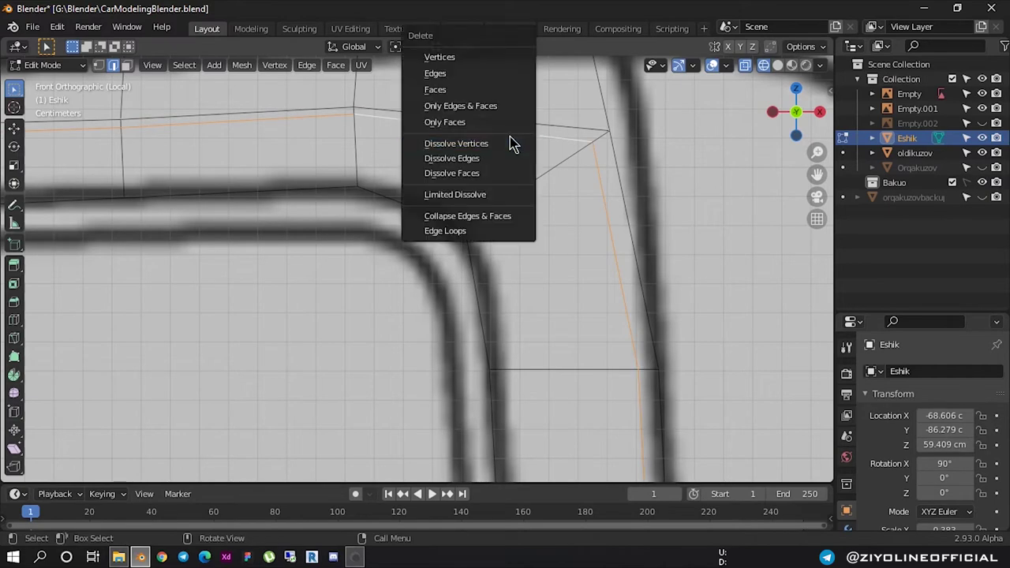
{"action": "left_click", "coordinate": [493, 156]}
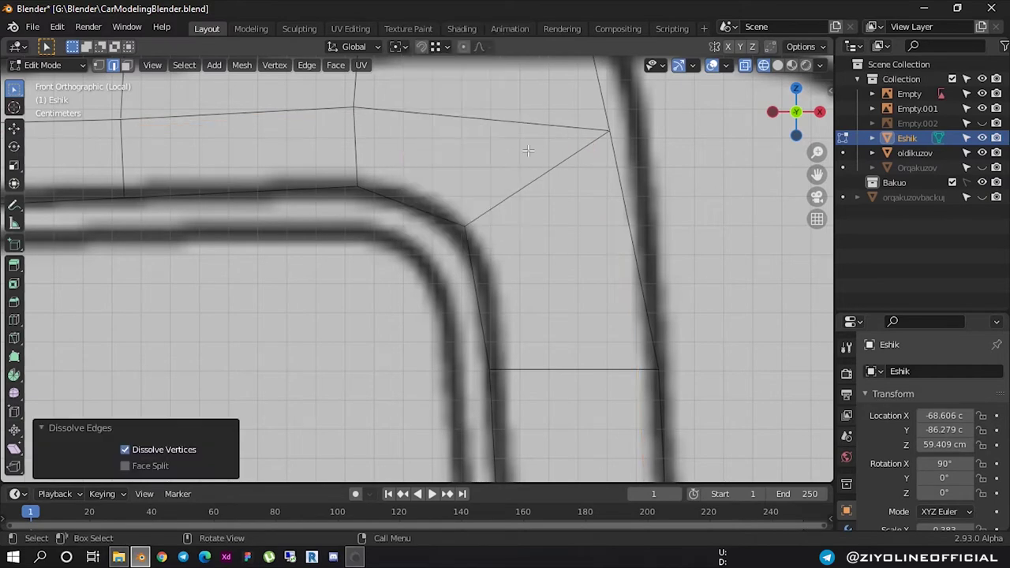
{"action": "scroll", "coordinate": [544, 161], "scroll_direction": "down", "scroll_amount": 3}
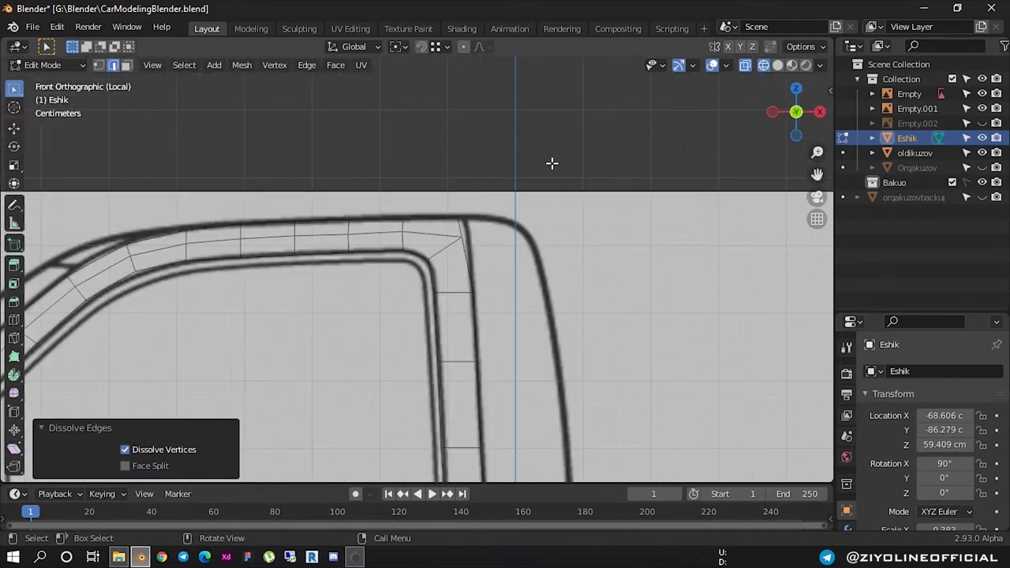
{"action": "scroll", "coordinate": [489, 236], "scroll_direction": "up", "scroll_amount": 2}
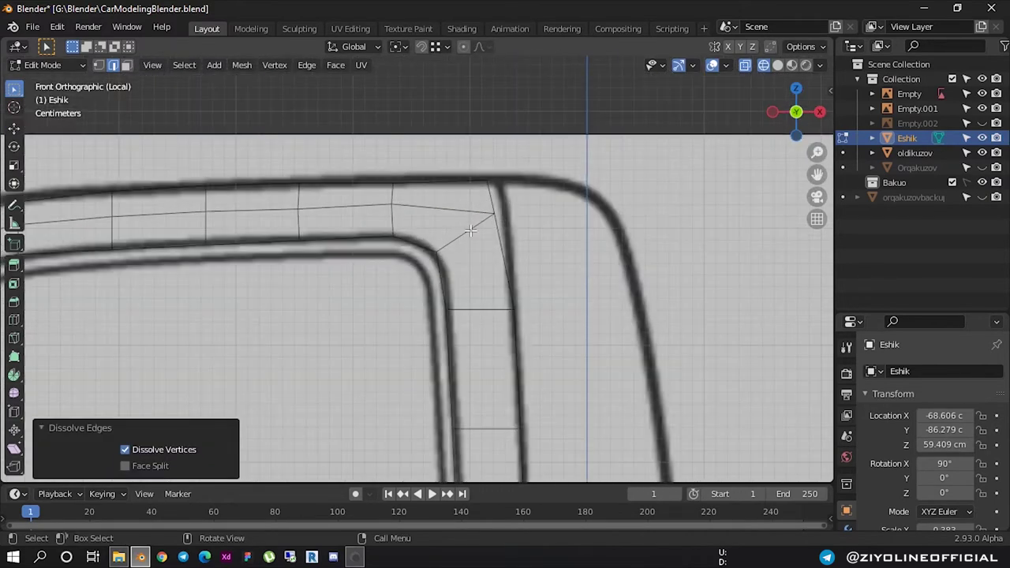
{"action": "scroll", "coordinate": [494, 206], "scroll_direction": "down", "scroll_amount": 2}
{"action": "scroll", "coordinate": [477, 303], "scroll_direction": "down", "scroll_amount": 1}
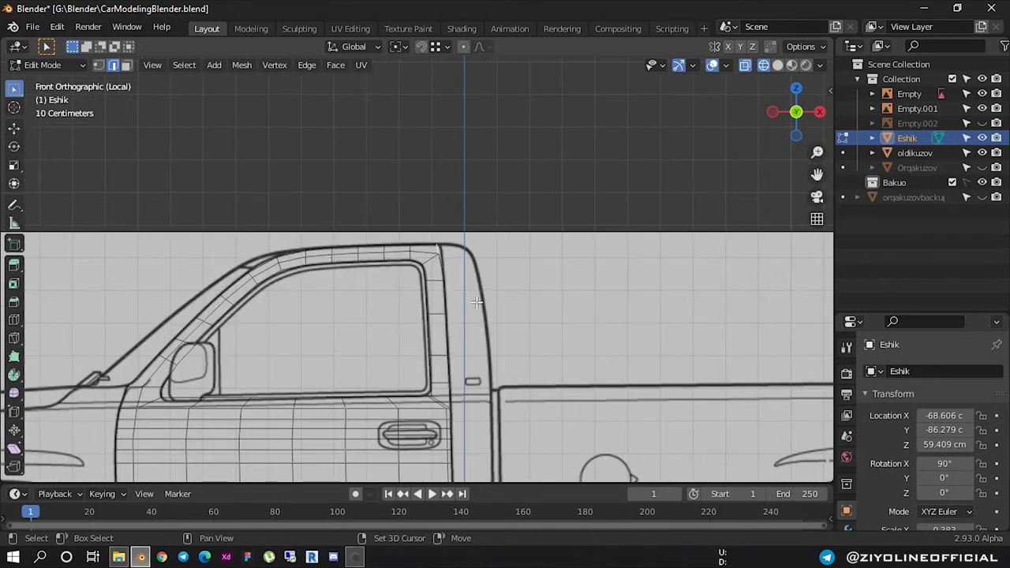
{"action": "scroll", "coordinate": [508, 193], "scroll_direction": "up", "scroll_amount": 1}
{"action": "scroll", "coordinate": [489, 229], "scroll_direction": "up", "scroll_amount": 1}
{"action": "scroll", "coordinate": [473, 260], "scroll_direction": "up", "scroll_amount": 2}
{"action": "scroll", "coordinate": [473, 263], "scroll_direction": "up", "scroll_amount": 1}
{"action": "scroll", "coordinate": [518, 298], "scroll_direction": "up", "scroll_amount": 3}
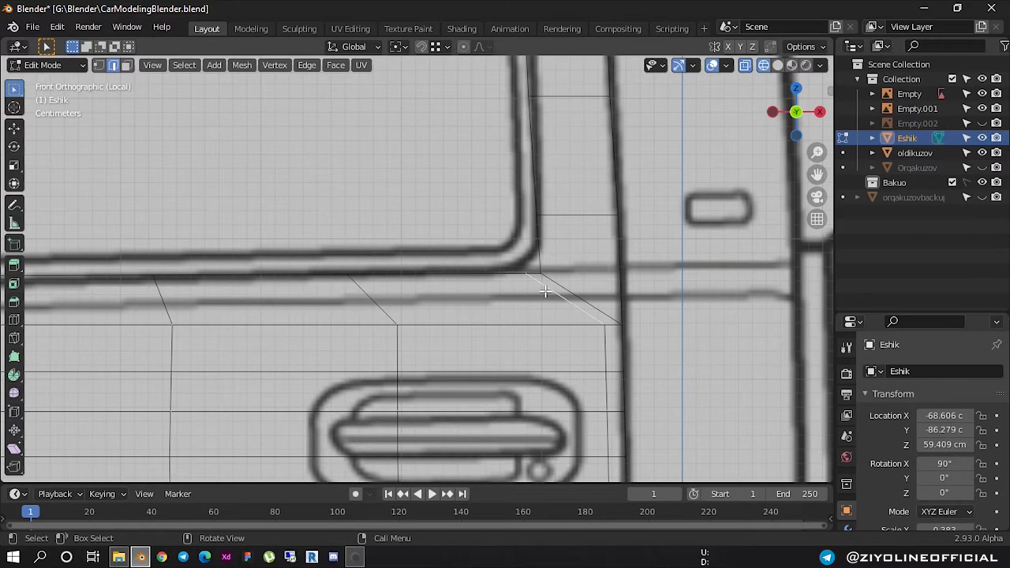
Dissolve the extra edge below the window's rear corner, then zoom out to the whole cab
{"action": "left_click", "coordinate": [545, 292], "text": "alt"}
{"action": "key", "text": "x"}
{"action": "left_click", "coordinate": [546, 297]}
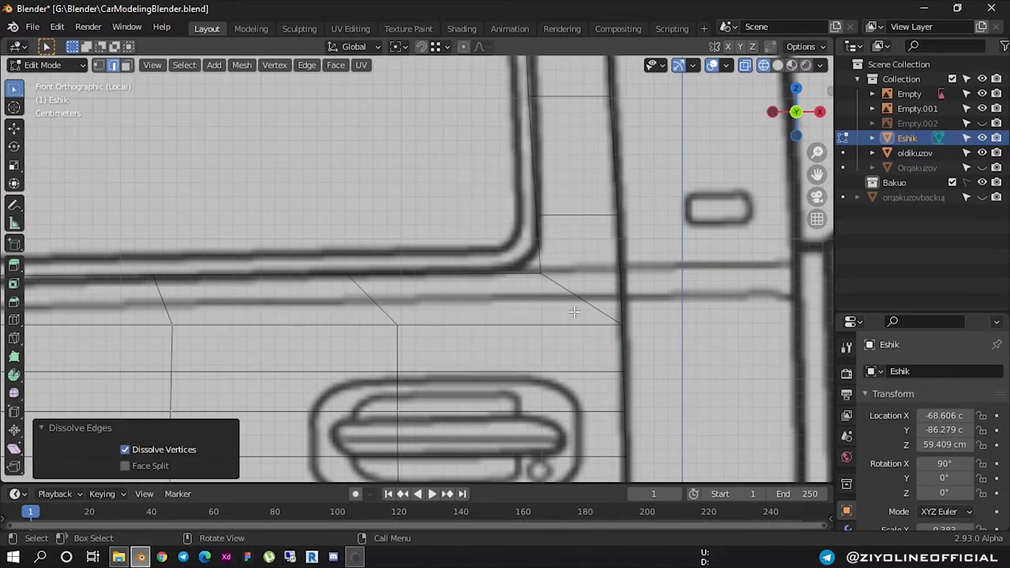
{"action": "scroll", "coordinate": [574, 311], "scroll_direction": "down", "scroll_amount": 3}
{"action": "scroll", "coordinate": [574, 311], "scroll_direction": "down", "scroll_amount": 2}
{"action": "scroll", "coordinate": [562, 306], "scroll_direction": "down", "scroll_amount": 2}
{"action": "scroll", "coordinate": [549, 301], "scroll_direction": "down", "scroll_amount": 1}
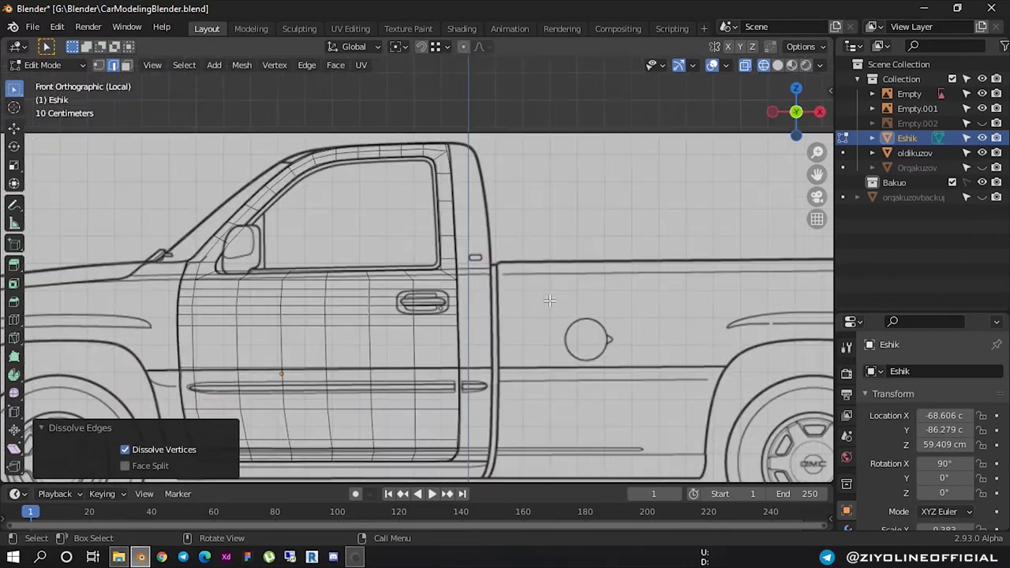
In vertex mode, select the door's rear-edge vertex column plus the top corner vertex
{"action": "key", "text": "1"}
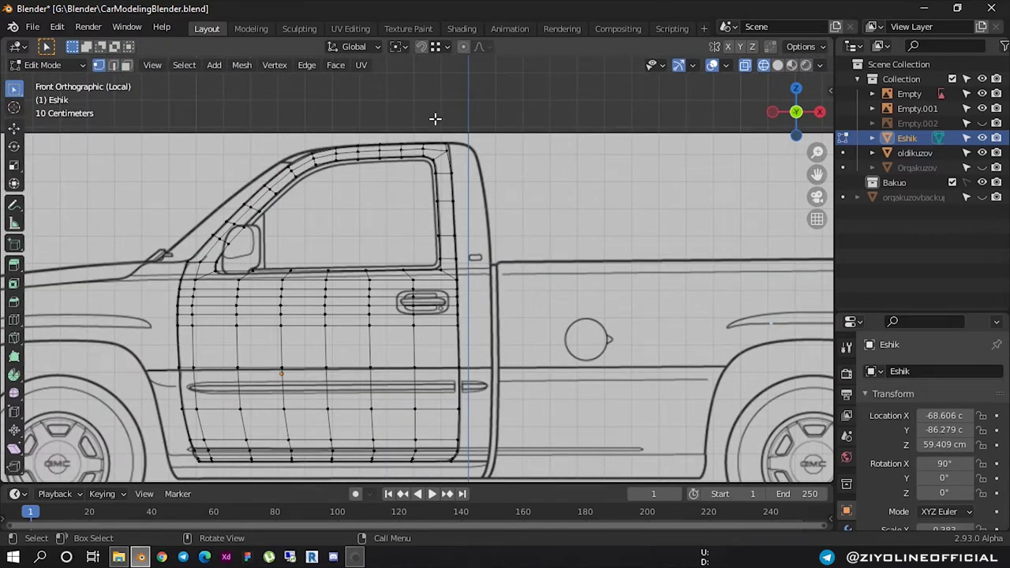
{"action": "left_click_drag", "start_coordinate": [435, 118], "coordinate": [479, 185]}
{"action": "left_click_drag", "start_coordinate": [553, 119], "coordinate": [442, 452]}
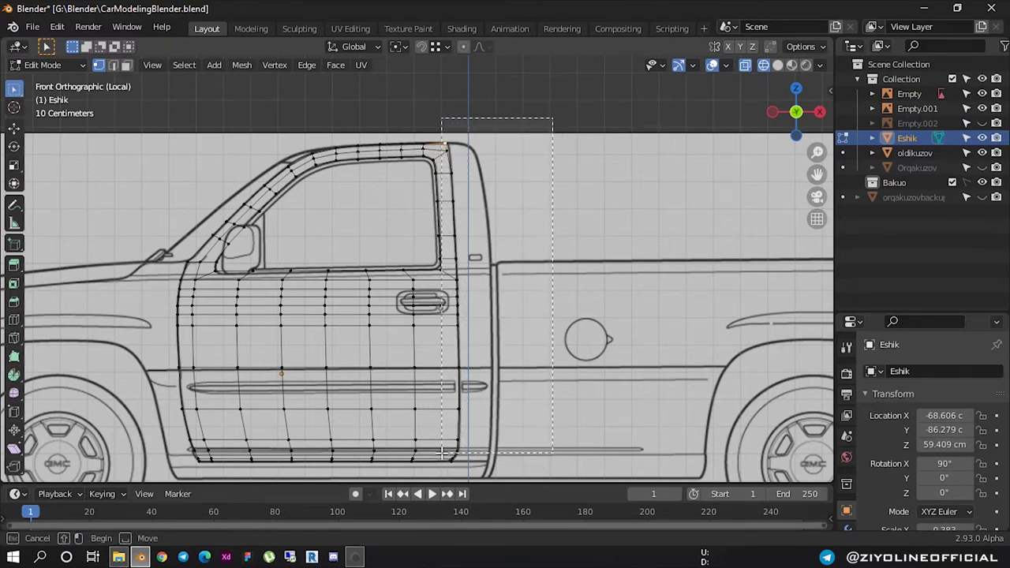
{"action": "left_click_drag", "start_coordinate": [442, 452], "coordinate": [446, 476]}
{"action": "scroll", "coordinate": [436, 181], "scroll_direction": "up", "scroll_amount": 4}
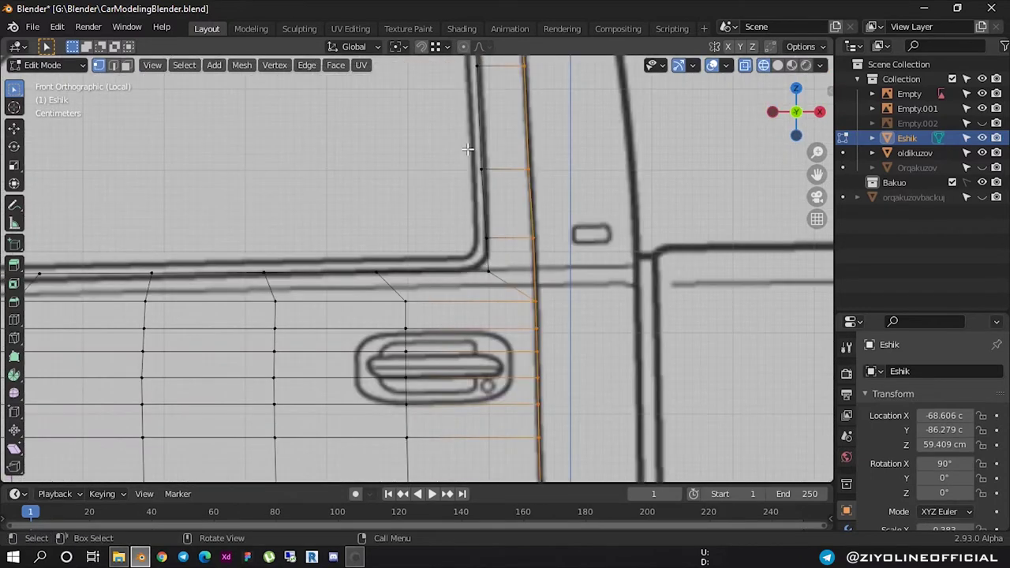
{"action": "scroll", "coordinate": [442, 221], "scroll_direction": "up", "scroll_amount": 3, "text": "shift"}
{"action": "scroll", "coordinate": [478, 151], "scroll_direction": "up", "scroll_amount": 3, "text": "shift"}
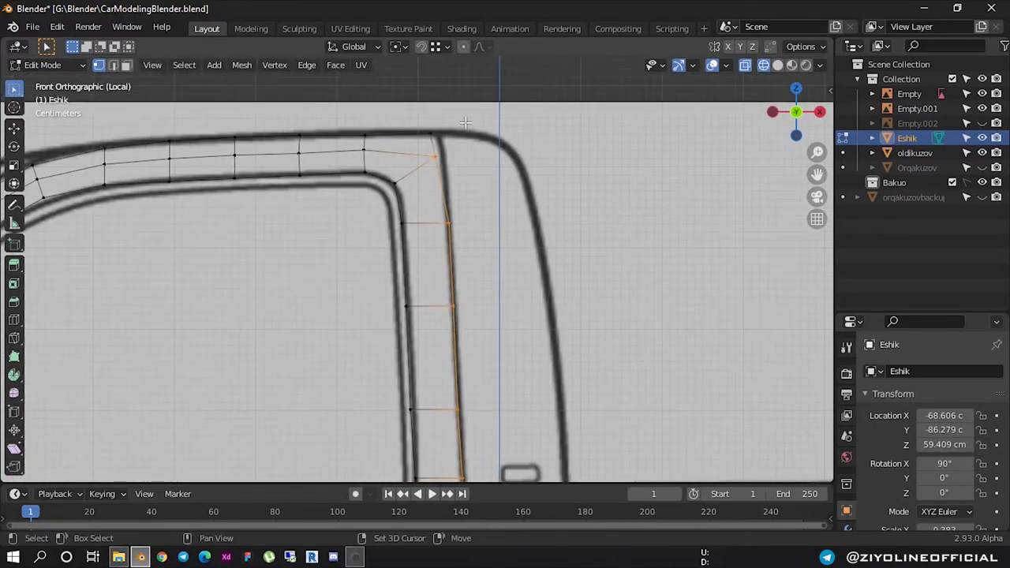
{"action": "left_click", "coordinate": [434, 133], "text": "shift"}
{"action": "scroll", "coordinate": [450, 164], "scroll_direction": "down", "scroll_amount": 5}
{"action": "scroll", "coordinate": [466, 316], "scroll_direction": "up", "scroll_amount": 1}
{"action": "scroll", "coordinate": [472, 344], "scroll_direction": "up", "scroll_amount": 2}
{"action": "scroll", "coordinate": [472, 345], "scroll_direction": "up", "scroll_amount": 2}
{"action": "scroll", "coordinate": [472, 344], "scroll_direction": "down", "scroll_amount": 3, "text": "shift"}
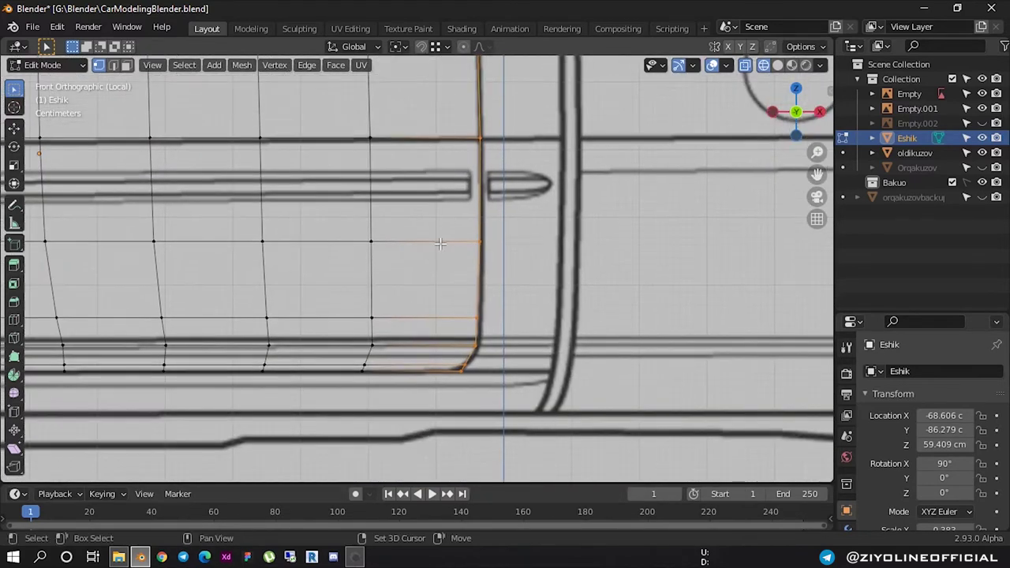
{"action": "scroll", "coordinate": [467, 300], "scroll_direction": "up", "scroll_amount": 1}
{"action": "scroll", "coordinate": [462, 251], "scroll_direction": "up", "scroll_amount": 1}
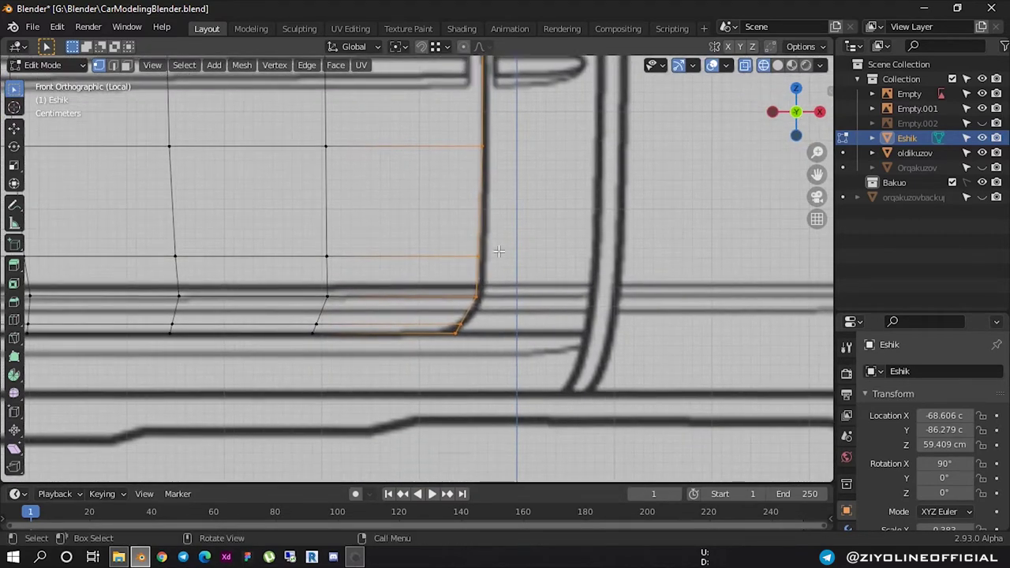
Move the selected rear-edge vertices about 5 cm along X
{"action": "key", "text": "g"}
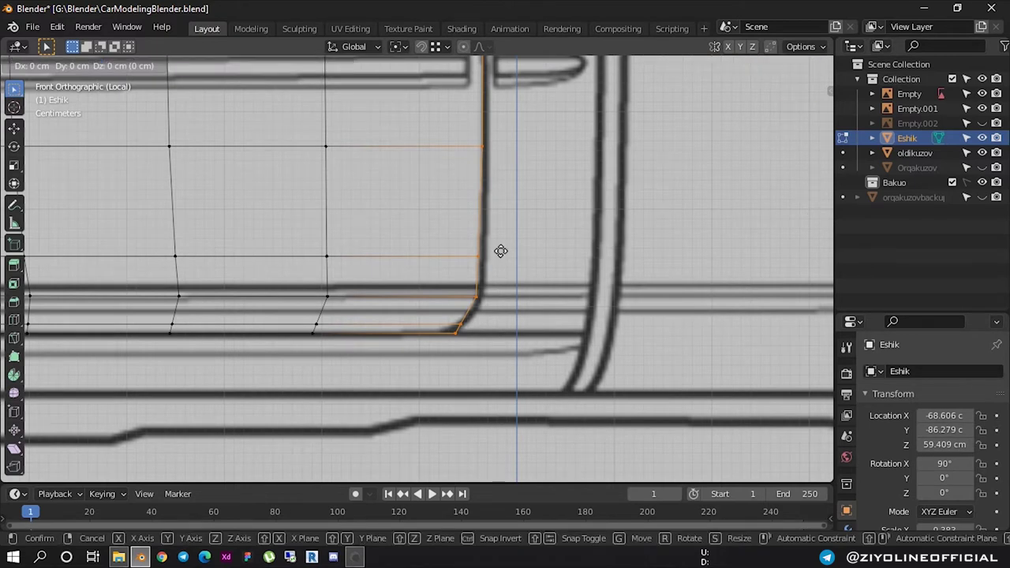
{"action": "key", "text": "x"}
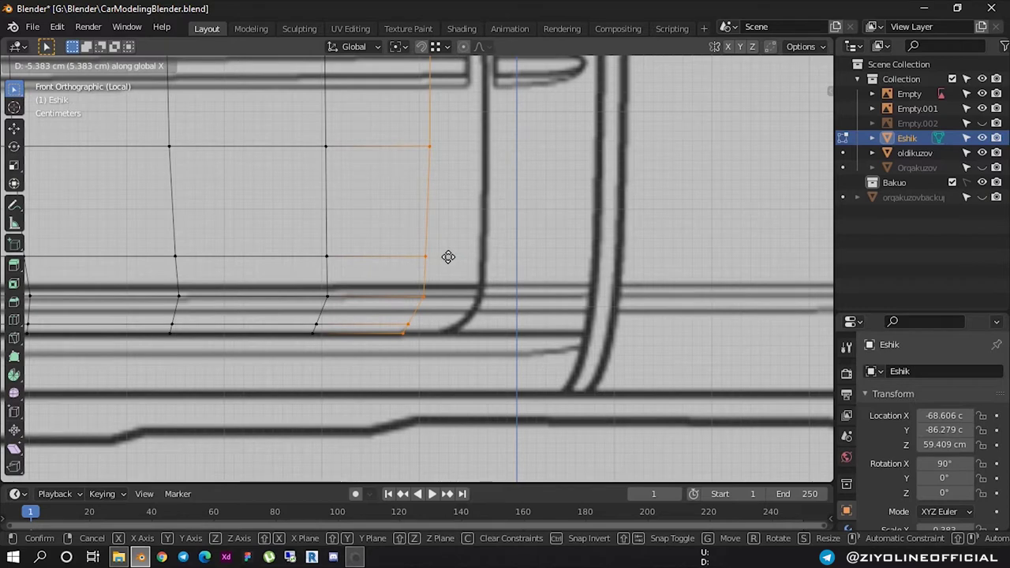
{"action": "left_click", "coordinate": [452, 256]}
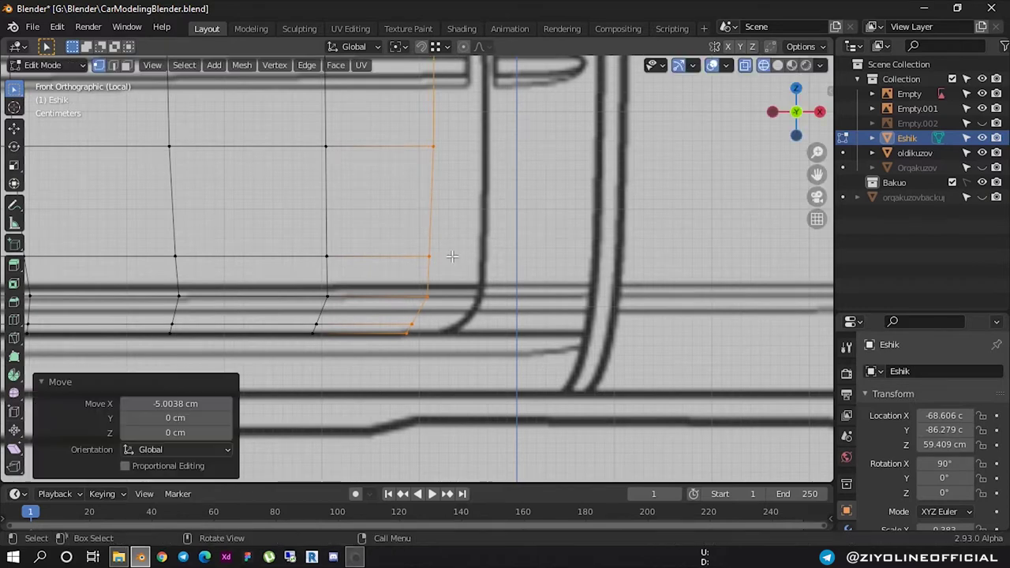
{"action": "scroll", "coordinate": [452, 256], "scroll_direction": "down", "scroll_amount": 4}
{"action": "middle_click_drag", "start_coordinate": [452, 256], "coordinate": [472, 206]}
{"action": "scroll", "coordinate": [446, 251], "scroll_direction": "up", "scroll_amount": 2}
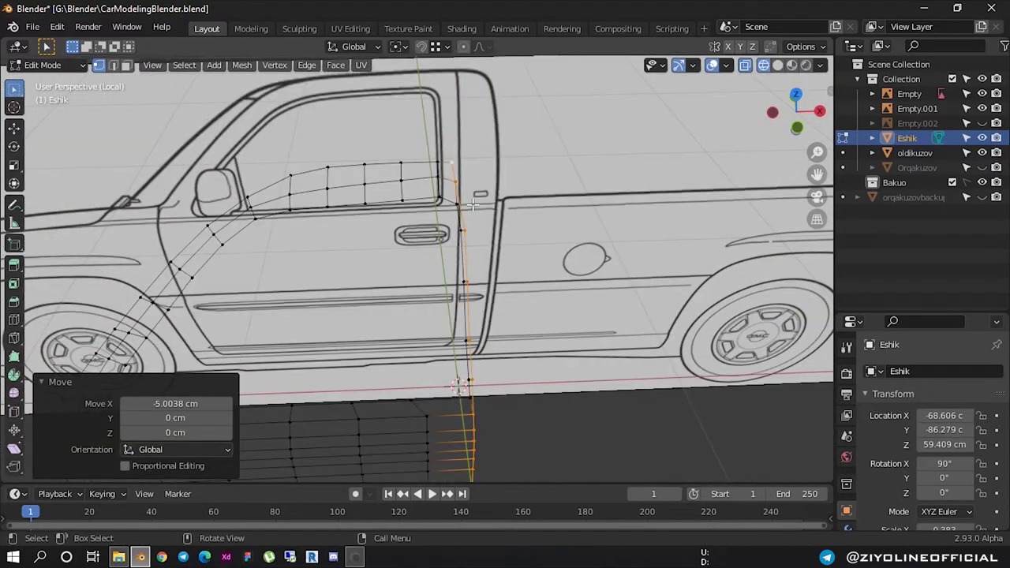
In front view, move the window-pillar vertices 2.27 cm along X
{"action": "key", "text": "KP_1"}
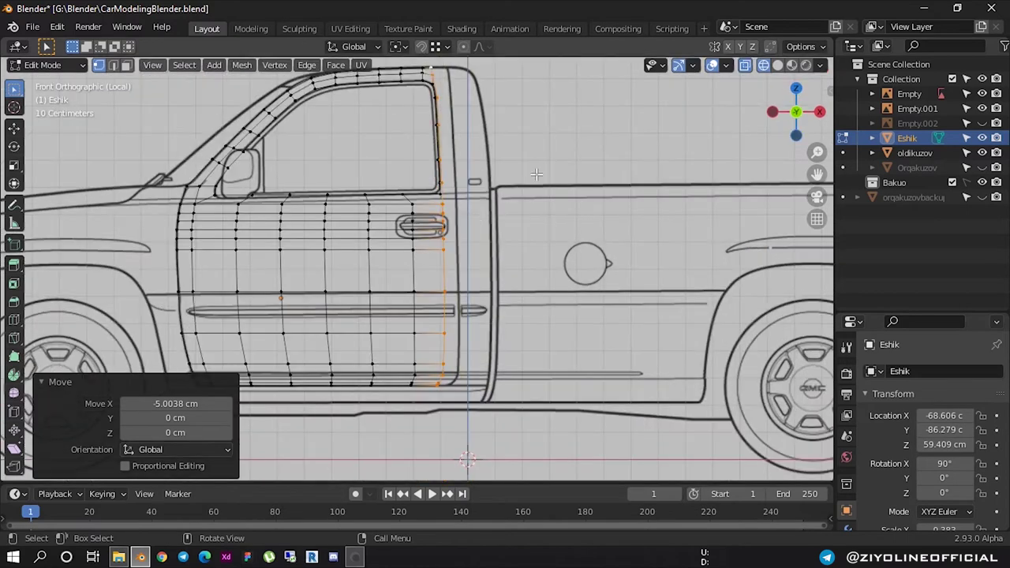
{"action": "scroll", "coordinate": [447, 187], "scroll_direction": "up", "scroll_amount": 2}
{"action": "scroll", "coordinate": [447, 187], "scroll_direction": "up", "scroll_amount": 2, "text": "shift"}
{"action": "scroll", "coordinate": [447, 187], "scroll_direction": "up", "scroll_amount": 1}
{"action": "scroll", "coordinate": [446, 187], "scroll_direction": "up", "scroll_amount": 1}
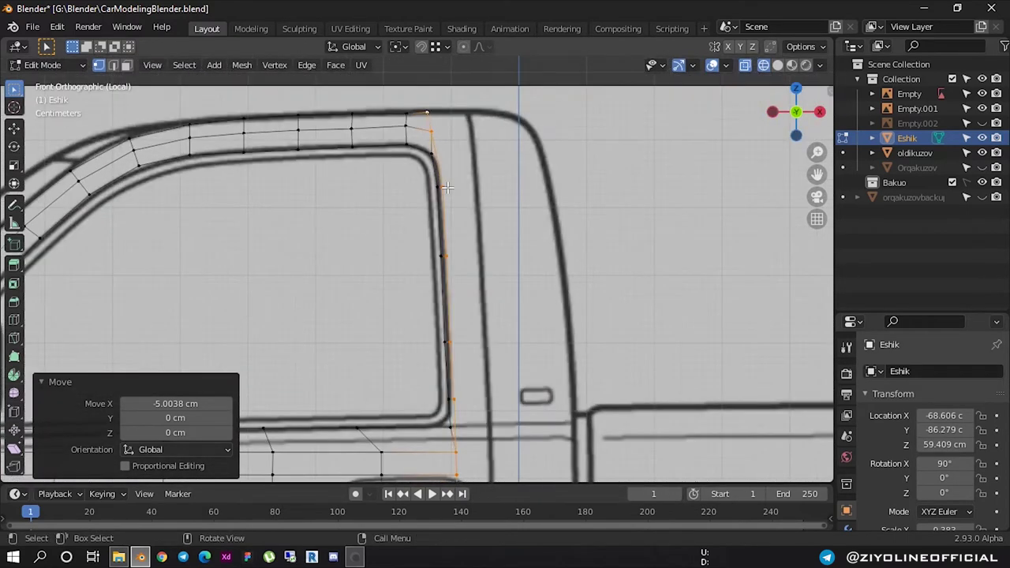
{"action": "scroll", "coordinate": [447, 187], "scroll_direction": "up", "scroll_amount": 1}
{"action": "key", "text": "g"}
{"action": "key", "text": "x"}
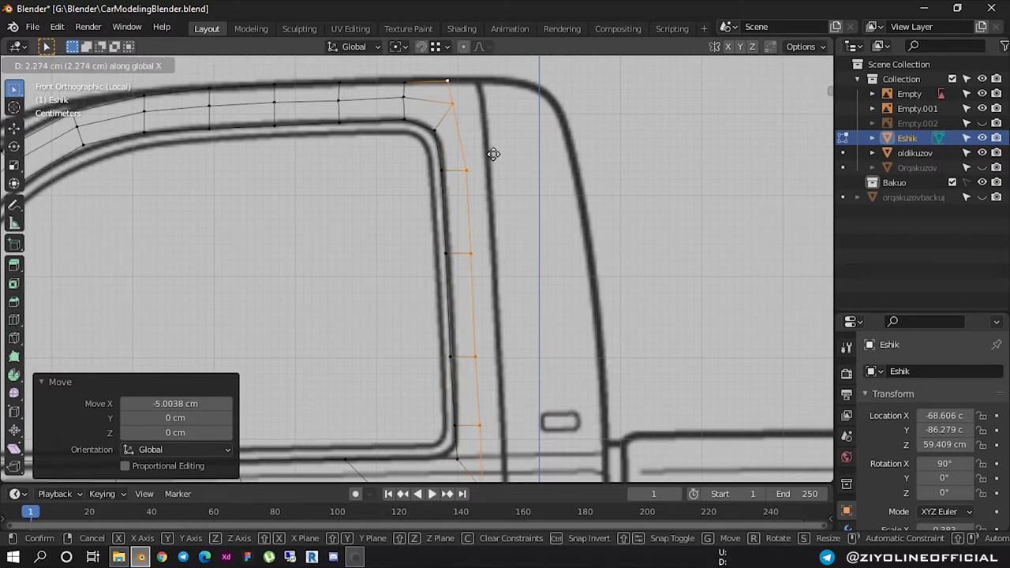
{"action": "left_click", "coordinate": [493, 154]}
Move the window frame's inner corner vertex up and to the right
{"action": "scroll", "coordinate": [454, 94], "scroll_direction": "up", "scroll_amount": 1}
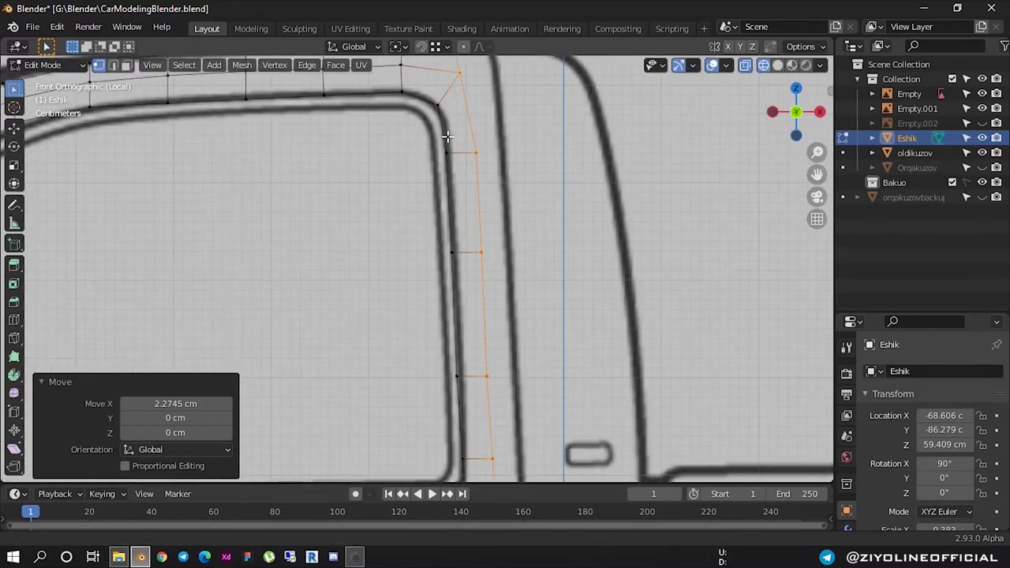
{"action": "middle_click_drag", "start_coordinate": [445, 140], "coordinate": [448, 156], "text": "shift"}
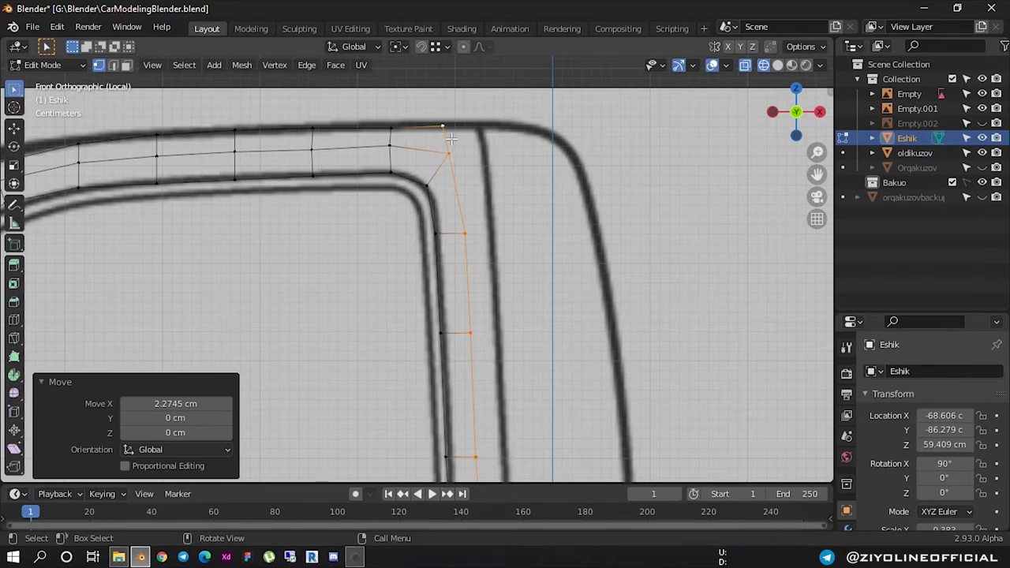
{"action": "left_click", "coordinate": [446, 131]}
{"action": "scroll", "coordinate": [454, 142], "scroll_direction": "up", "scroll_amount": 2}
{"action": "middle_click_drag", "start_coordinate": [457, 131], "coordinate": [461, 157], "text": "shift"}
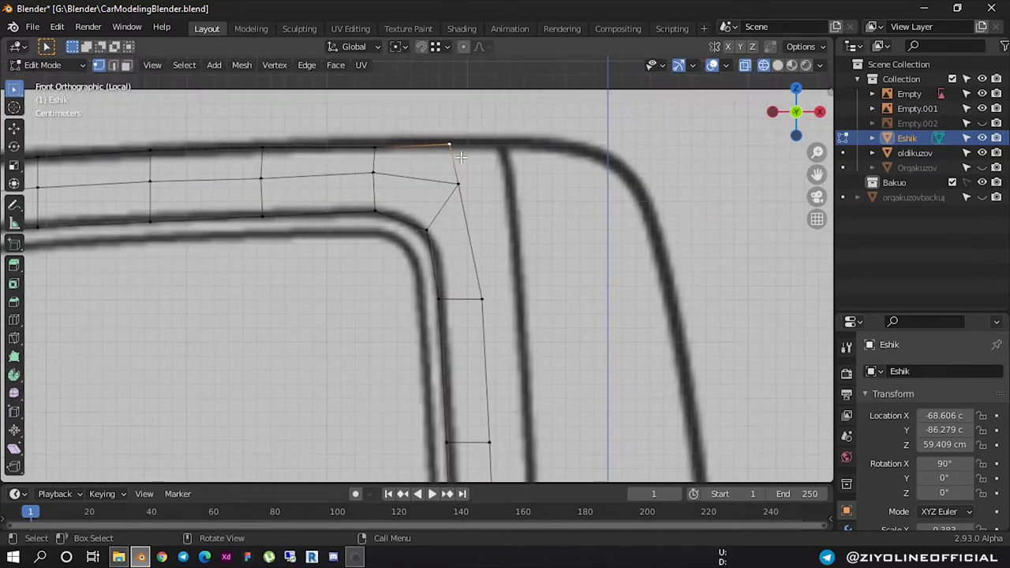
{"action": "left_click", "coordinate": [459, 185]}
{"action": "key", "text": "g"}
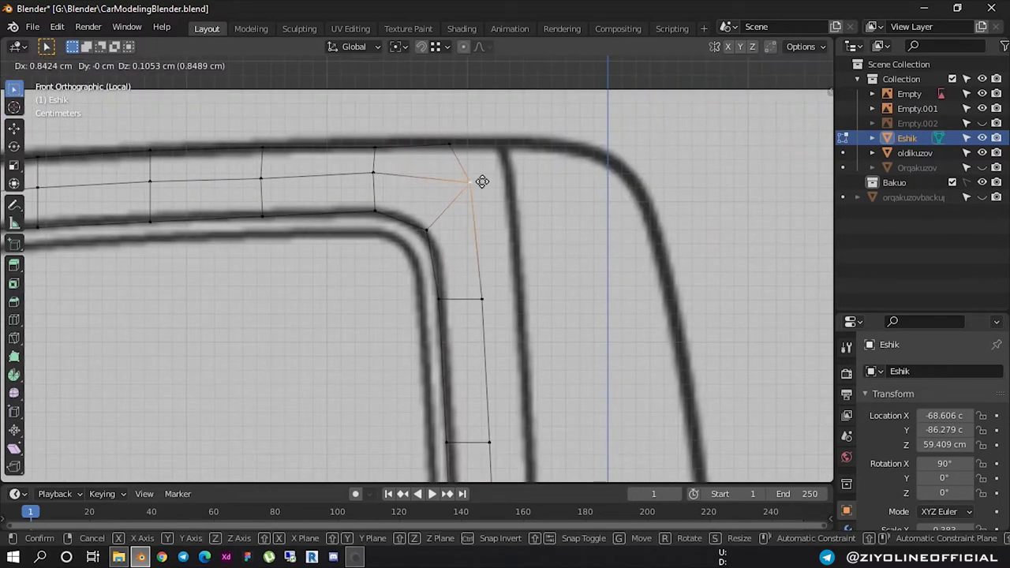
{"action": "left_click", "coordinate": [478, 175]}
Nudge the top corner vertex 0.9 cm along X, then select the rear-edge loop in edge mode
{"action": "left_click", "coordinate": [461, 151]}
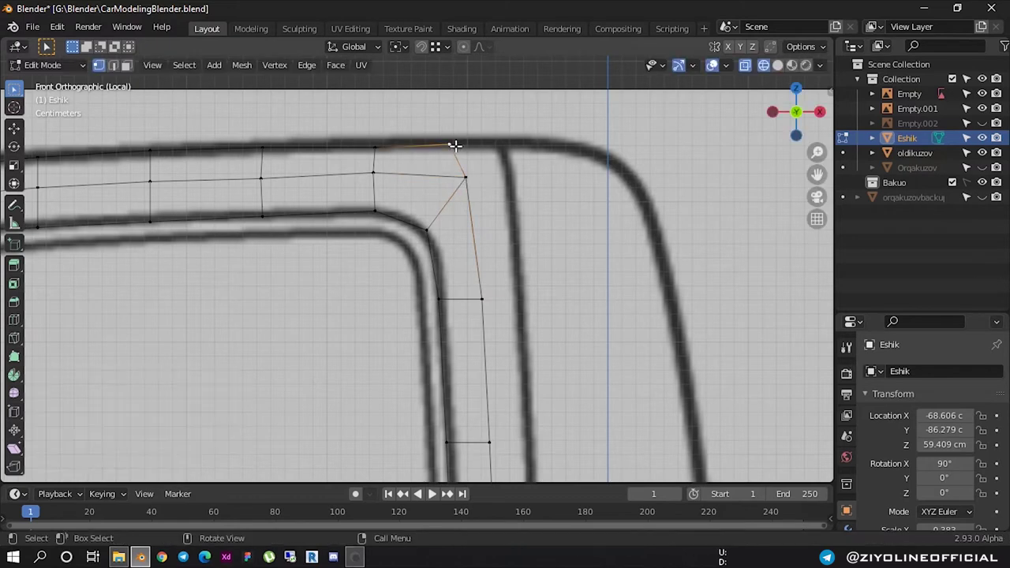
{"action": "key", "text": "g"}
{"action": "key", "text": "x"}
{"action": "left_click", "coordinate": [467, 164]}
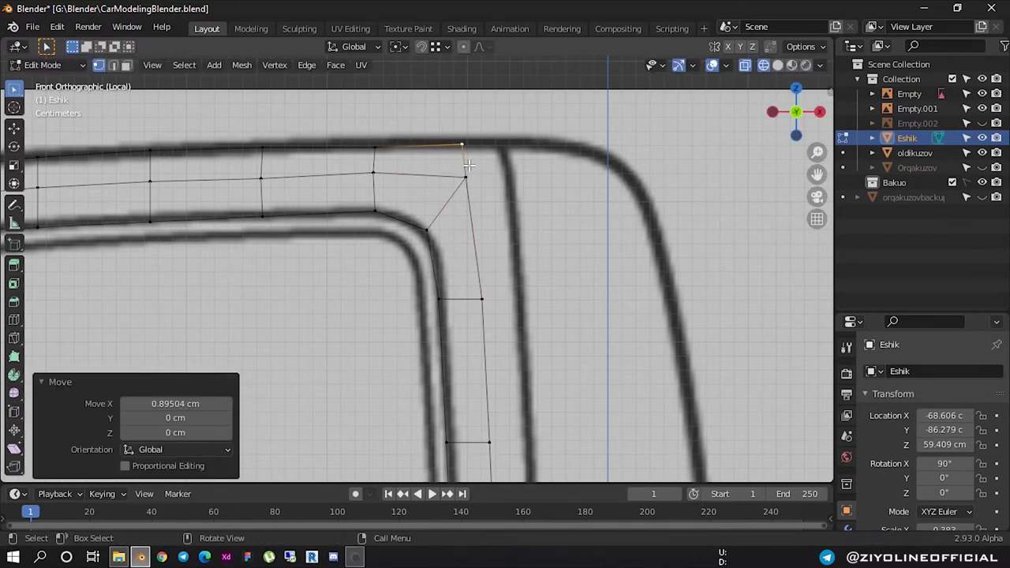
{"action": "left_click", "coordinate": [468, 165], "text": "alt"}
{"action": "left_click", "coordinate": [469, 164]}
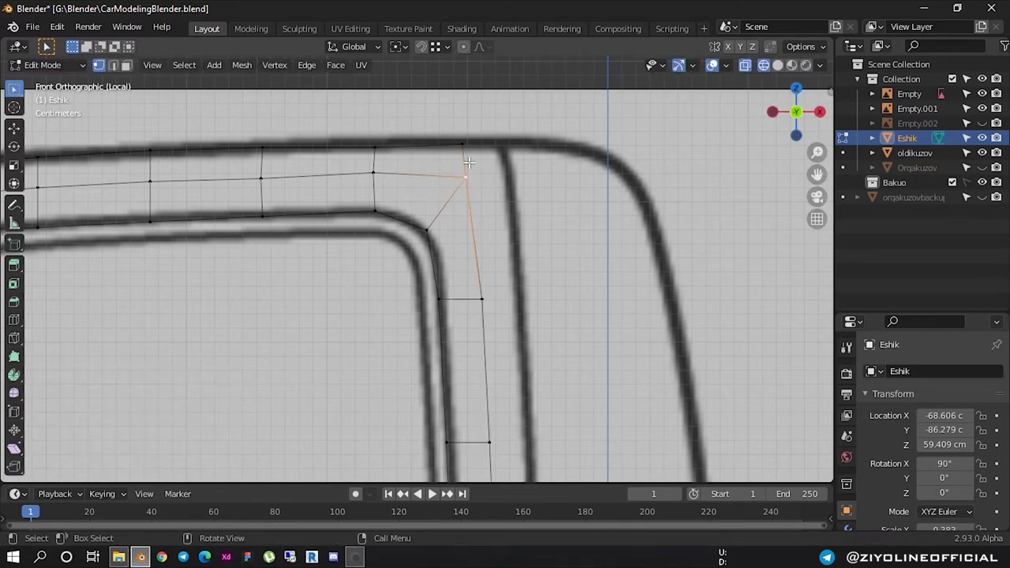
{"action": "key", "text": "2"}
{"action": "left_click", "coordinate": [466, 160], "text": "alt"}
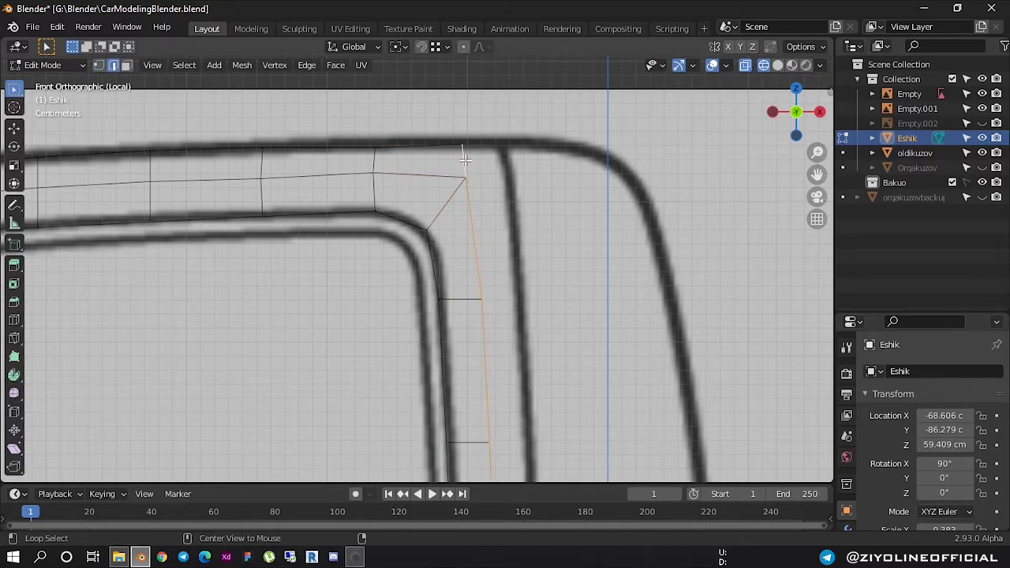
Extrude the door's rear edge loop 2.73 cm along X
{"action": "scroll", "coordinate": [474, 168], "scroll_direction": "down", "scroll_amount": 2}
{"action": "scroll", "coordinate": [465, 205], "scroll_direction": "down", "scroll_amount": 2}
{"action": "scroll", "coordinate": [466, 253], "scroll_direction": "down", "scroll_amount": 2}
{"action": "scroll", "coordinate": [466, 265], "scroll_direction": "up", "scroll_amount": 1}
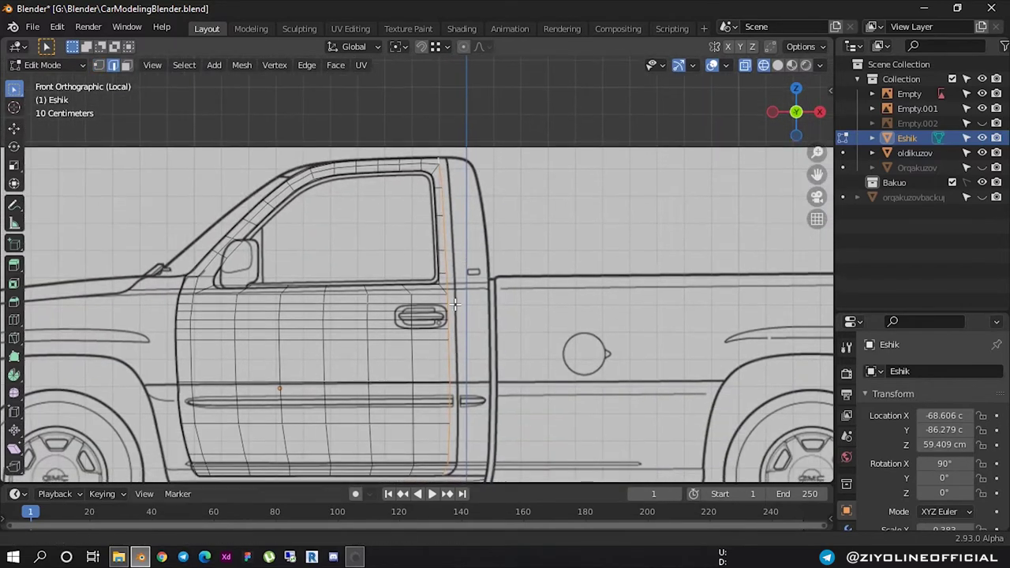
{"action": "scroll", "coordinate": [467, 267], "scroll_direction": "up", "scroll_amount": 1}
{"action": "scroll", "coordinate": [468, 268], "scroll_direction": "up", "scroll_amount": 1}
{"action": "scroll", "coordinate": [470, 272], "scroll_direction": "up", "scroll_amount": 1}
{"action": "scroll", "coordinate": [470, 271], "scroll_direction": "down", "scroll_amount": 2}
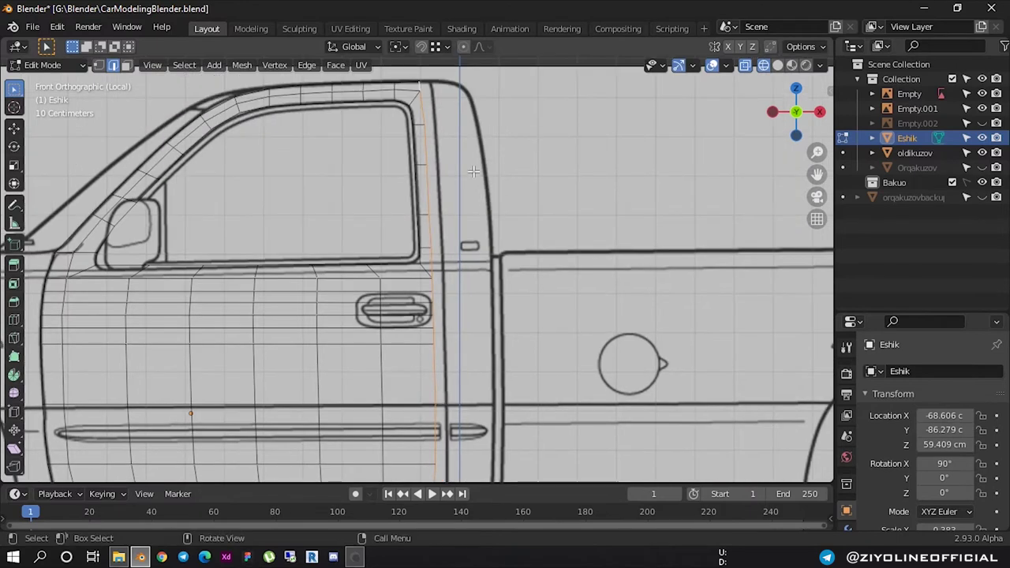
{"action": "scroll", "coordinate": [442, 173], "scroll_direction": "up", "scroll_amount": 3}
{"action": "middle_click_drag", "start_coordinate": [442, 174], "coordinate": [443, 251], "text": "shift"}
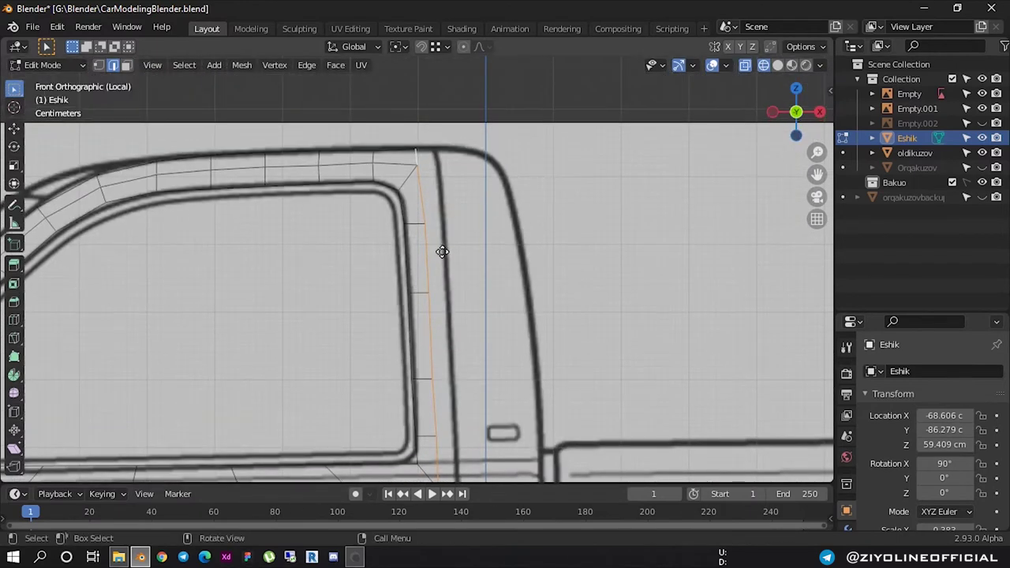
{"action": "key", "text": "g"}
{"action": "key", "text": "x"}
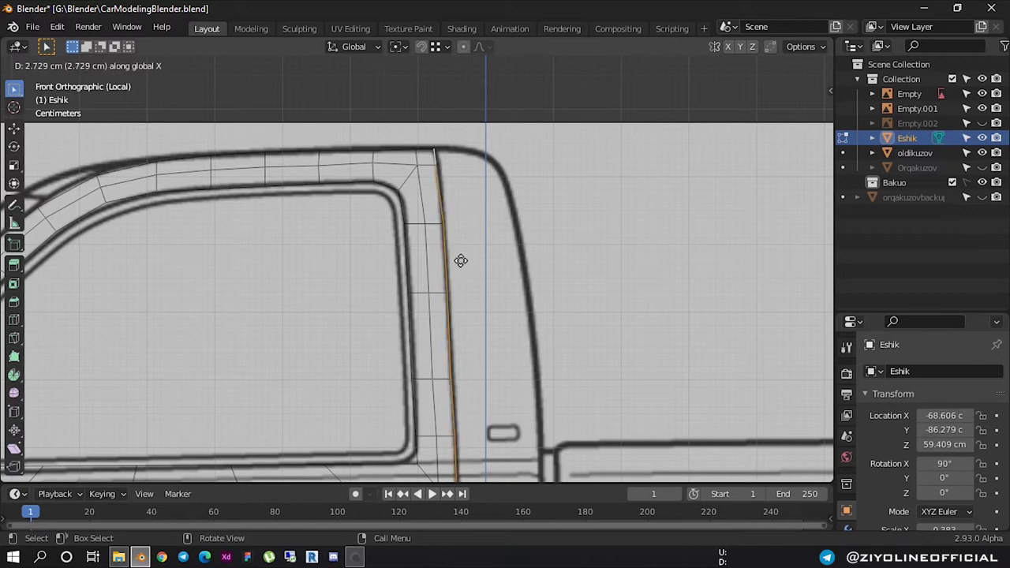
{"action": "left_click", "coordinate": [460, 261]}
Zoom to the lower door corner and select its rear corner vertices in vertex mode
{"action": "scroll", "coordinate": [467, 306], "scroll_direction": "down", "scroll_amount": 4}
{"action": "scroll", "coordinate": [467, 307], "scroll_direction": "down", "scroll_amount": 3}
{"action": "scroll", "coordinate": [481, 292], "scroll_direction": "down", "scroll_amount": 2, "text": "shift"}
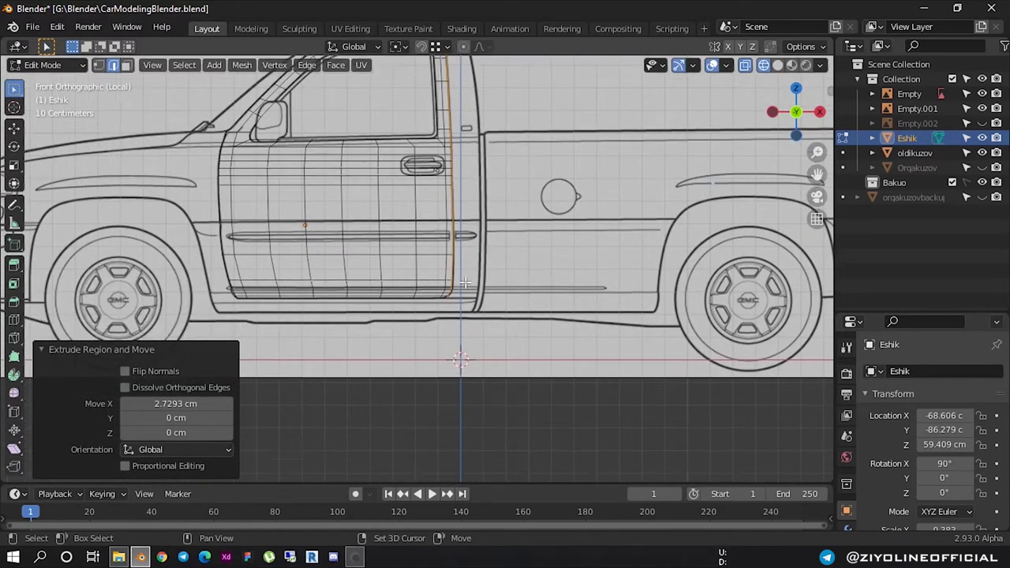
{"action": "scroll", "coordinate": [485, 284], "scroll_direction": "up", "scroll_amount": 5}
{"action": "scroll", "coordinate": [487, 285], "scroll_direction": "up", "scroll_amount": 2}
{"action": "scroll", "coordinate": [486, 284], "scroll_direction": "up", "scroll_amount": 6}
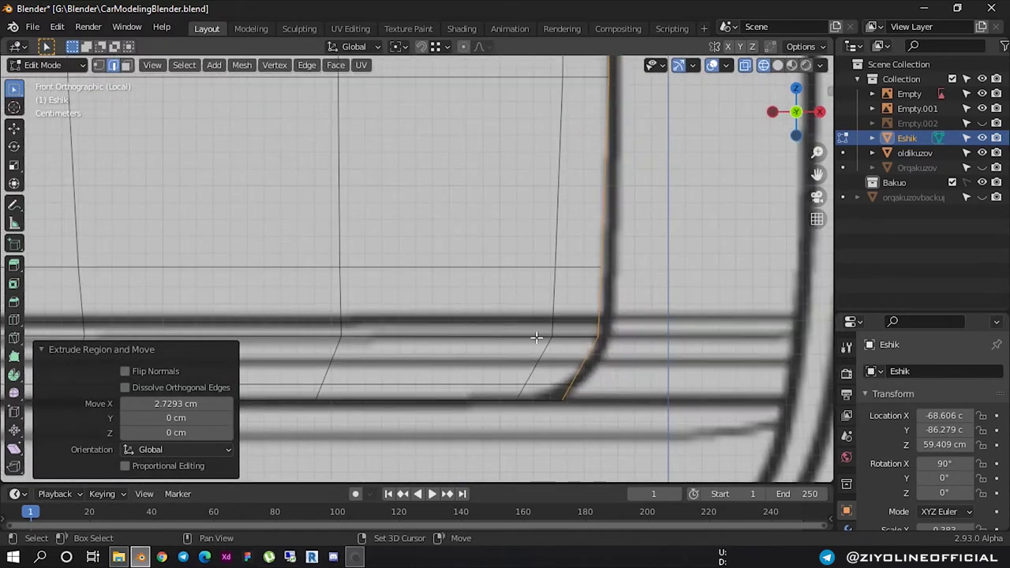
{"action": "scroll", "coordinate": [503, 323], "scroll_direction": "down", "scroll_amount": 4}
{"action": "scroll", "coordinate": [427, 301], "scroll_direction": "down", "scroll_amount": 1}
{"action": "scroll", "coordinate": [408, 322], "scroll_direction": "up", "scroll_amount": 1}
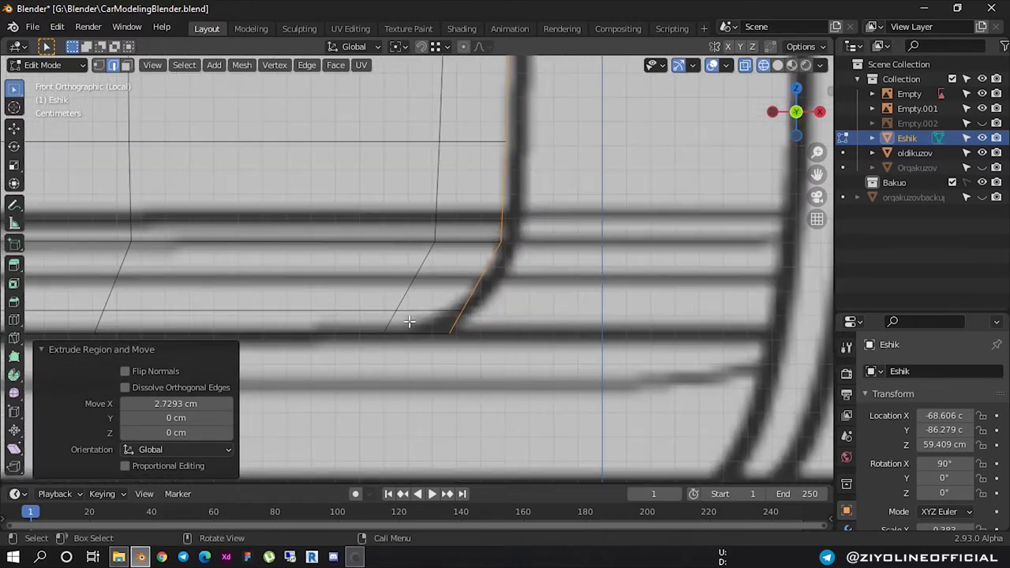
{"action": "key", "text": "1"}
{"action": "left_click", "coordinate": [435, 337]}
Move the bottom edge at the door's lower corner 0.61 cm along X
{"action": "key", "text": "e"}
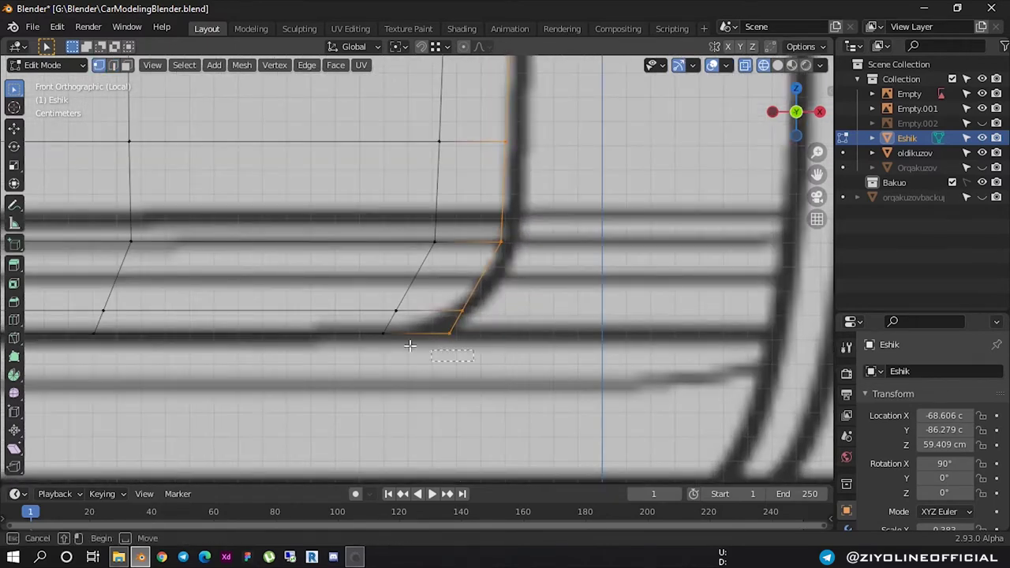
{"action": "left_click", "coordinate": [355, 327]}
{"action": "key", "text": "g"}
{"action": "key", "text": "x"}
{"action": "left_click", "coordinate": [348, 329]}
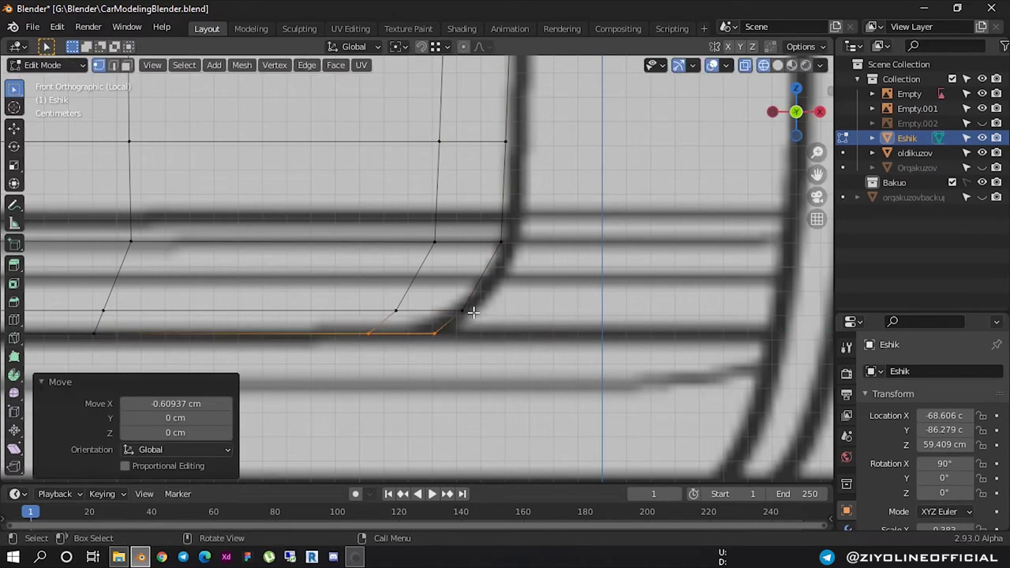
Grow the selection from the edge above the door bottom and move those edges into place
{"action": "left_click_drag", "start_coordinate": [473, 313], "coordinate": [370, 298]}
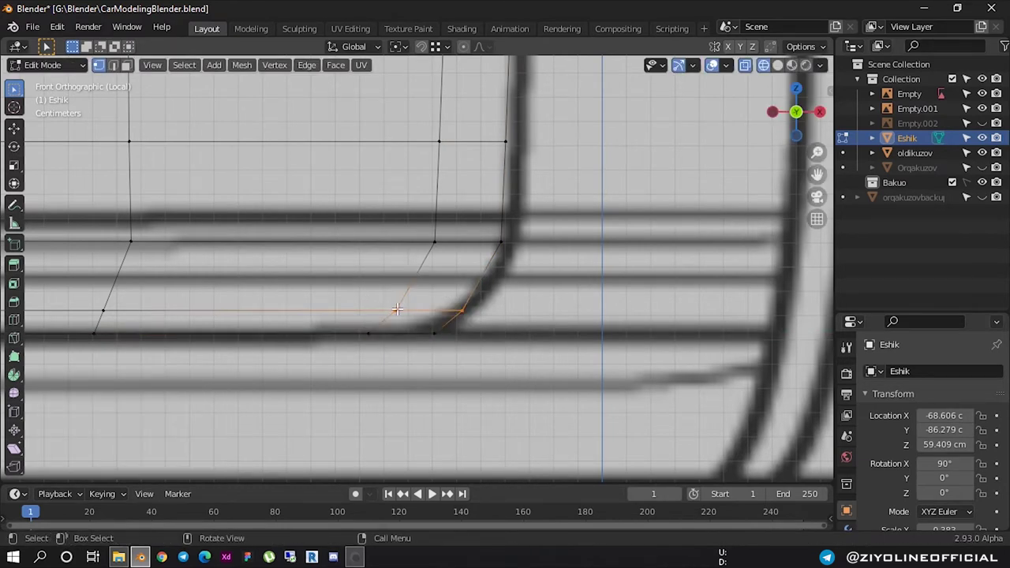
{"action": "key", "text": "ctrl+KP_Add"}
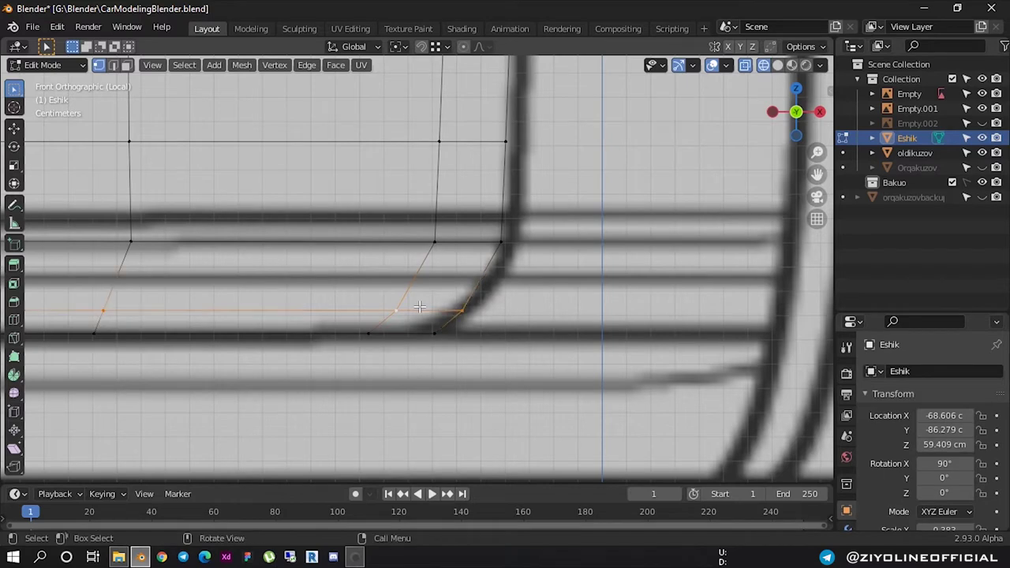
{"action": "key", "text": "g"}
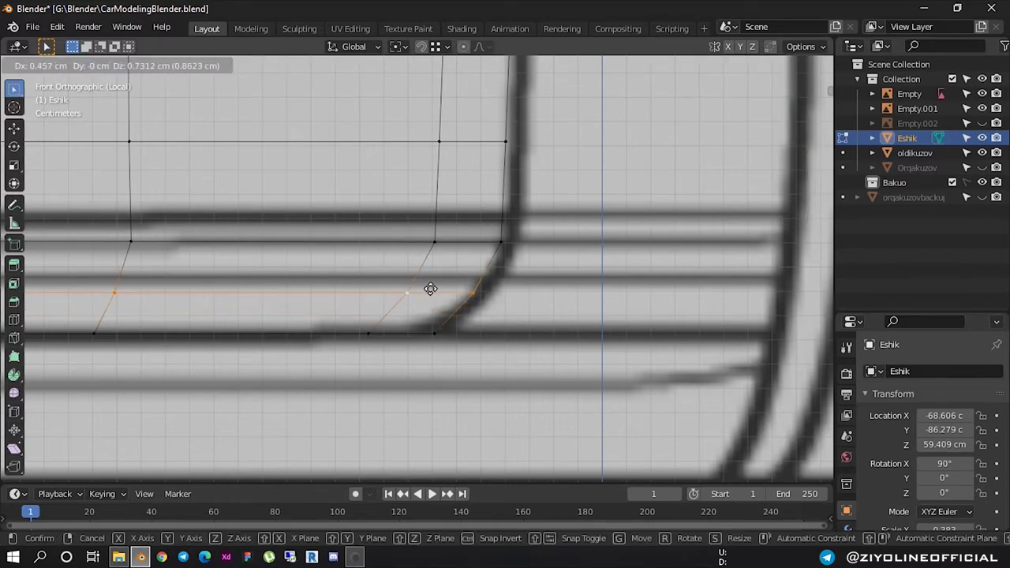
{"action": "left_click", "coordinate": [432, 290]}
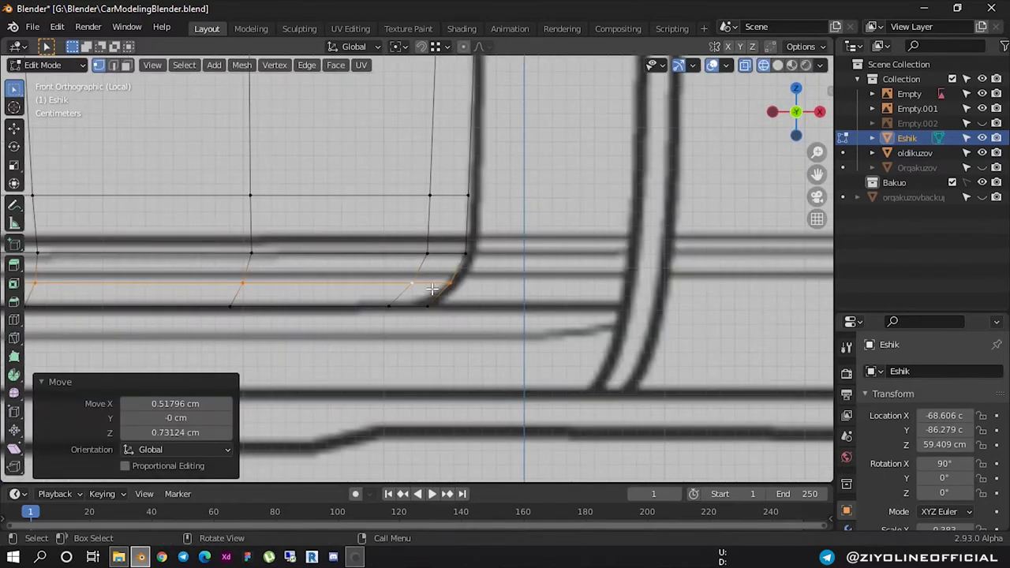
{"action": "scroll", "coordinate": [444, 282], "scroll_direction": "down", "scroll_amount": 3}
{"action": "scroll", "coordinate": [459, 282], "scroll_direction": "up", "scroll_amount": 1}
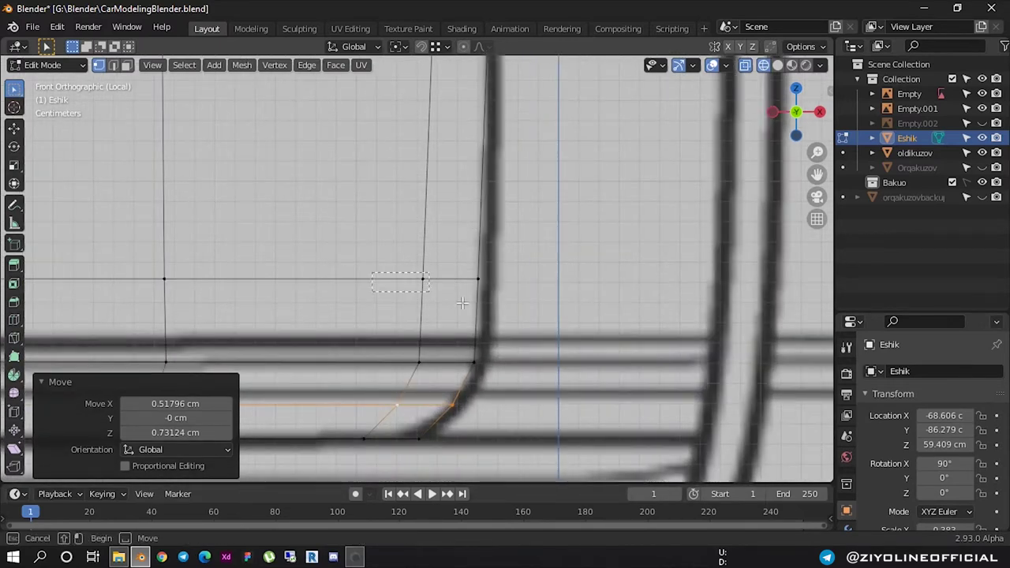
Dissolve the extra vertical edge near the fender corner
{"action": "left_click", "coordinate": [463, 282]}
{"action": "left_click", "coordinate": [460, 280]}
{"action": "key", "text": "x"}
{"action": "left_click", "coordinate": [449, 281]}
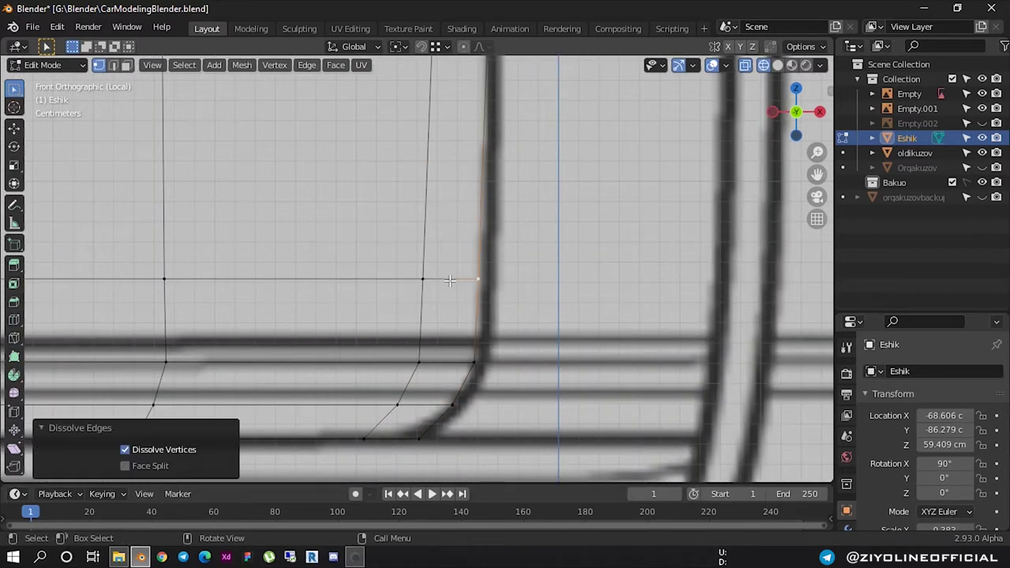
Move the upper horizontal edge loop and the next loop down onto the blueprint lines
{"action": "left_click", "coordinate": [449, 280]}
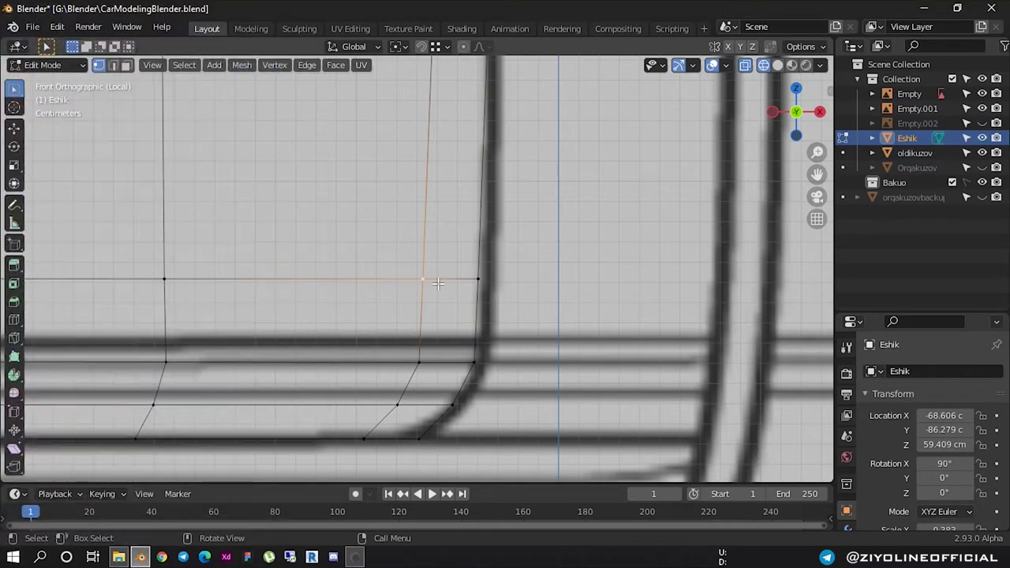
{"action": "left_click", "coordinate": [439, 280], "text": "alt"}
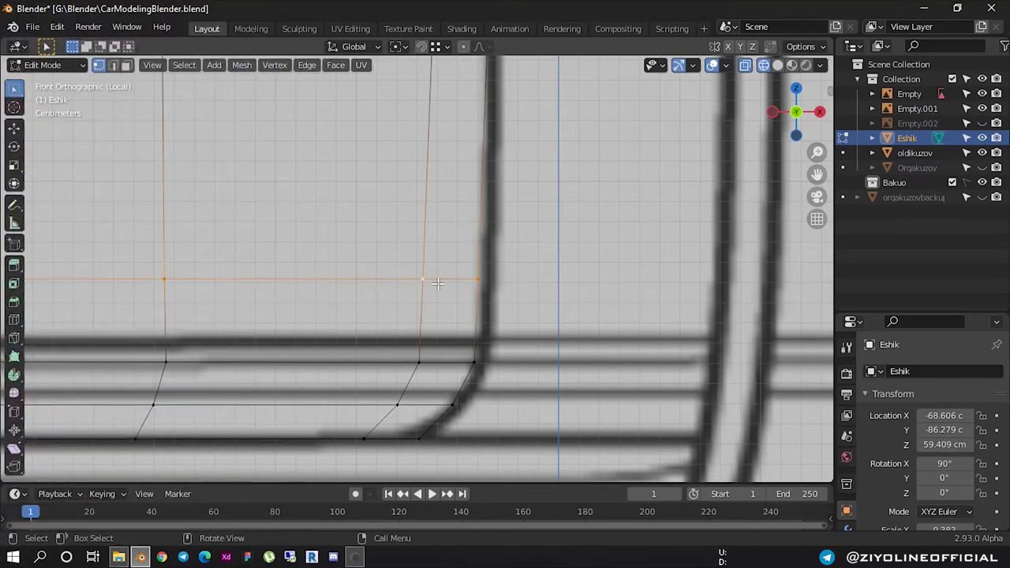
{"action": "key", "text": "g"}
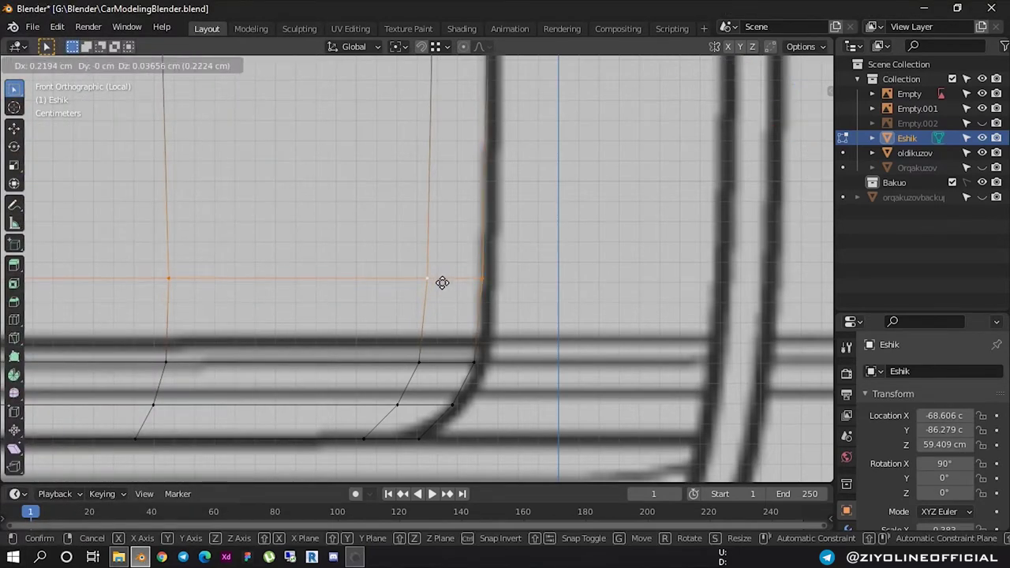
{"action": "left_click", "coordinate": [442, 281]}
{"action": "left_click", "coordinate": [451, 364]}
{"action": "left_click", "coordinate": [451, 363], "text": "alt"}
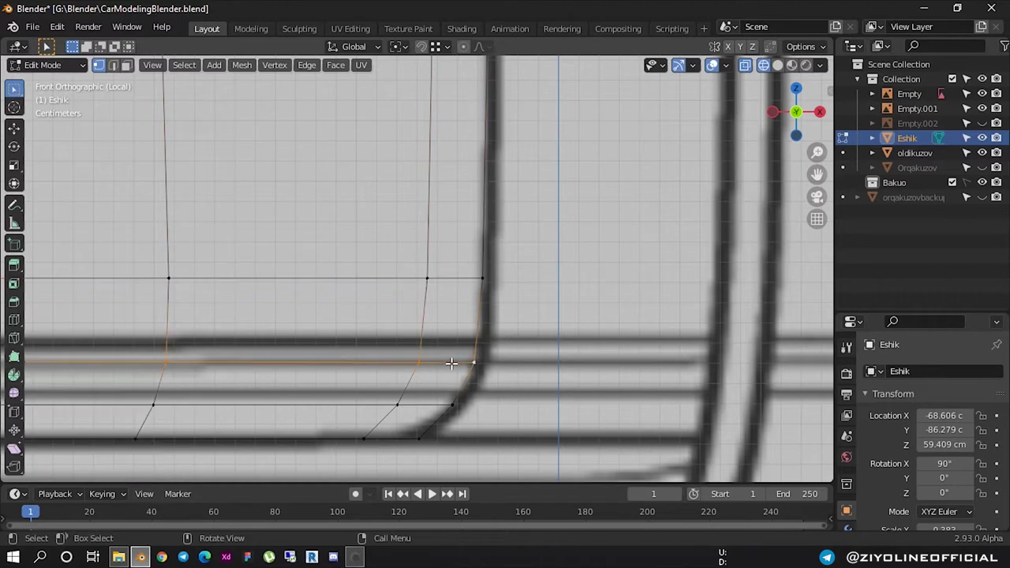
{"action": "key", "text": "g"}
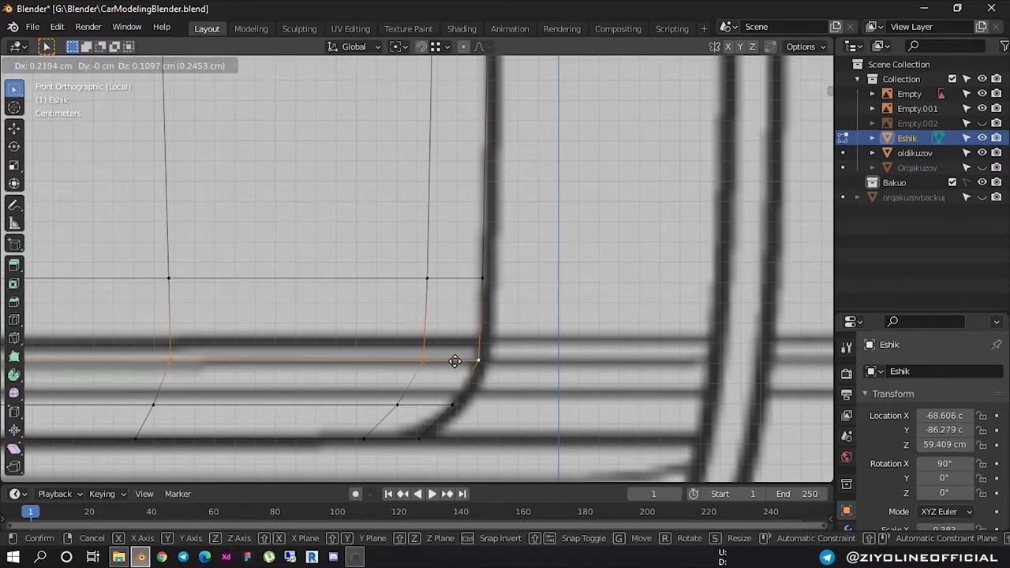
{"action": "left_click", "coordinate": [453, 360]}
Nudge another horizontal edge loop slightly right onto the blueprint
{"action": "left_click", "coordinate": [444, 274]}
{"action": "left_click", "coordinate": [443, 277], "text": "alt"}
{"action": "key", "text": "g"}
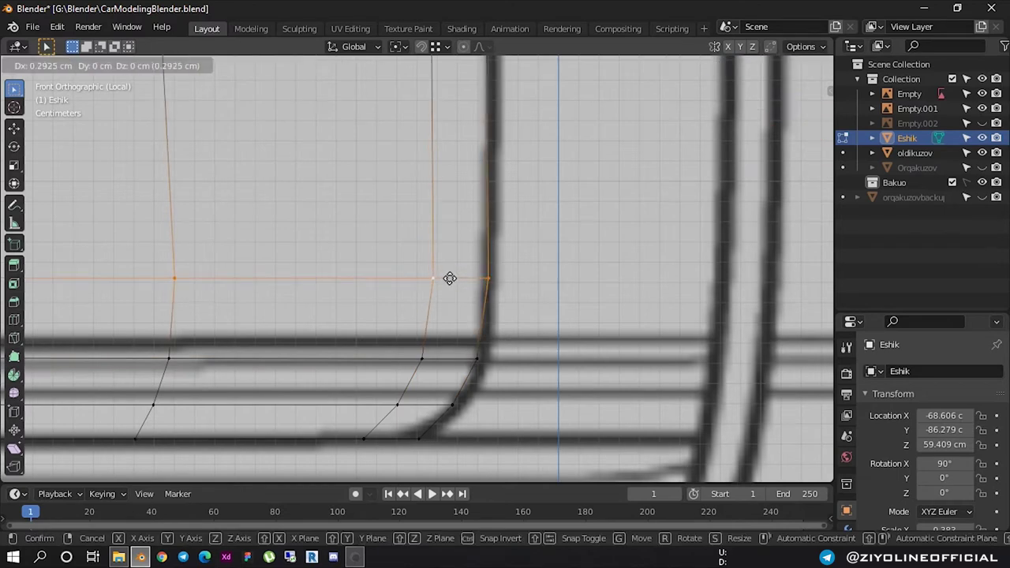
{"action": "left_click", "coordinate": [447, 278]}
{"action": "scroll", "coordinate": [447, 278], "scroll_direction": "down", "scroll_amount": 5}
{"action": "middle_click_drag", "start_coordinate": [438, 172], "coordinate": [442, 271], "text": "shift"}
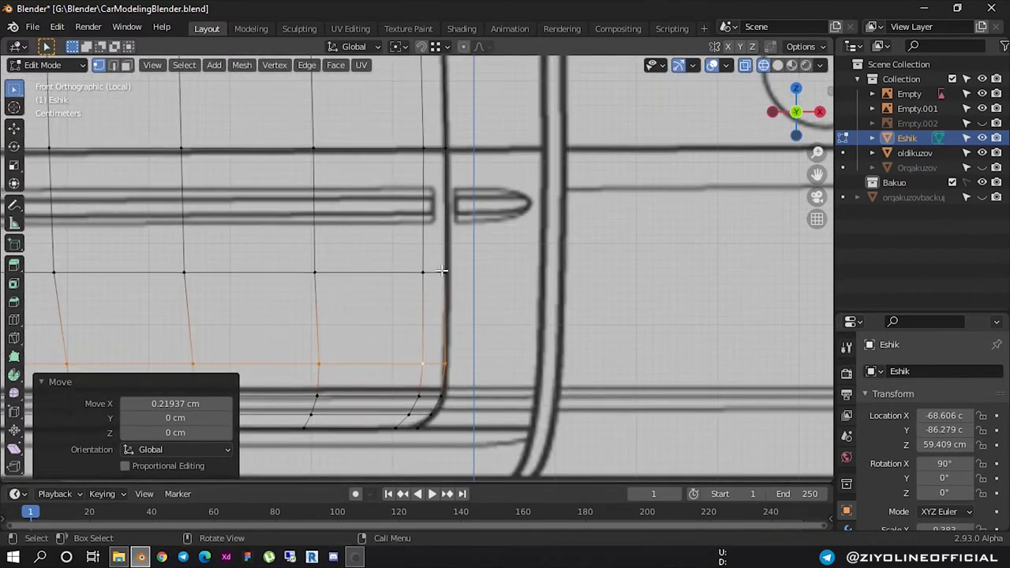
Shift the door's upper horizontal loop onto its blueprint line
{"action": "scroll", "coordinate": [442, 271], "scroll_direction": "up", "scroll_amount": 1}
{"action": "left_click", "coordinate": [439, 276]}
{"action": "left_click", "coordinate": [439, 276], "text": "alt"}
{"action": "key", "text": "g"}
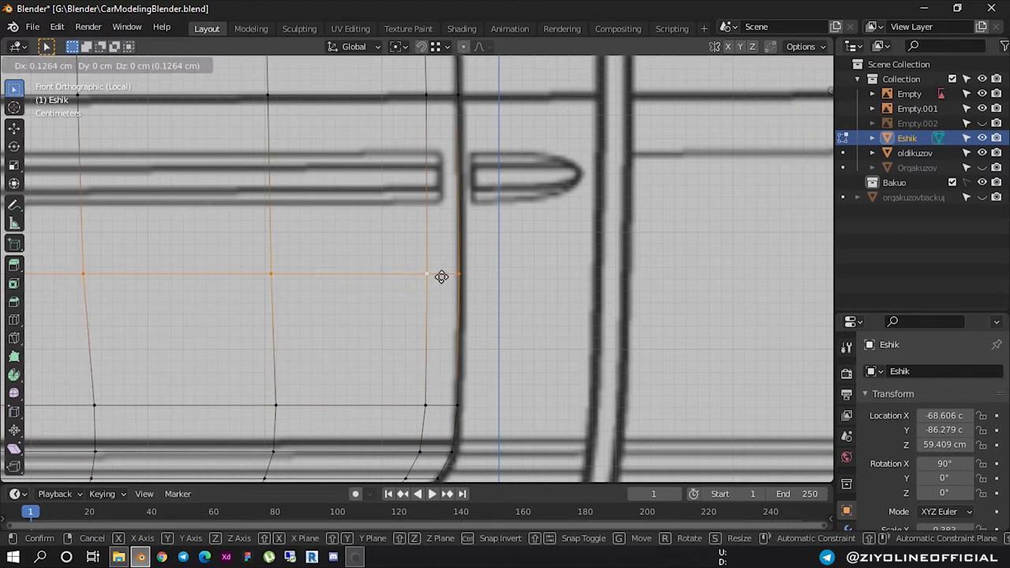
{"action": "left_click", "coordinate": [442, 276]}
Move the vertical pillar loop beside the window onto the blueprint frame
{"action": "middle_click_drag", "start_coordinate": [441, 237], "coordinate": [407, 474], "text": "shift"}
{"action": "mouse_move", "coordinate": [407, 237]}
{"action": "middle_mouse_down", "text": "shift"}
{"action": "mouse_move", "coordinate": [411, 355]}
{"action": "mouse_move", "coordinate": [442, 166]}
{"action": "mouse_move", "coordinate": [461, 237]}
{"action": "mouse_move", "coordinate": [458, 315]}
{"action": "middle_mouse_up", "text": "shift"}
{"action": "mouse_move", "coordinate": [447, 119]}
{"action": "middle_mouse_down", "text": "shift"}
{"action": "mouse_move", "coordinate": [447, 213]}
{"action": "mouse_move", "coordinate": [429, 259]}
{"action": "middle_mouse_up", "text": "shift"}
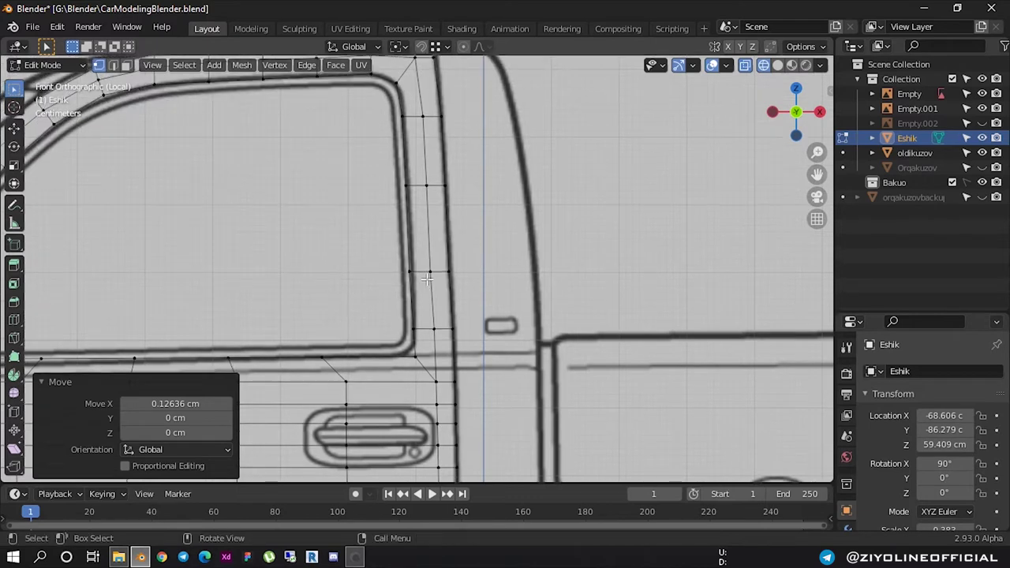
{"action": "left_click", "coordinate": [426, 279]}
{"action": "left_click", "coordinate": [426, 276], "text": "alt"}
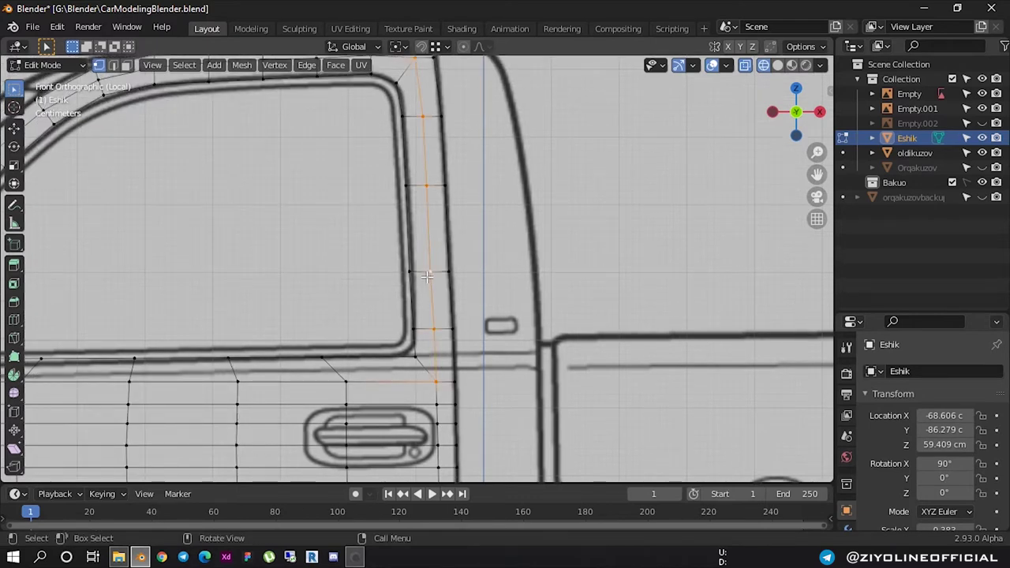
{"action": "key", "text": "g"}
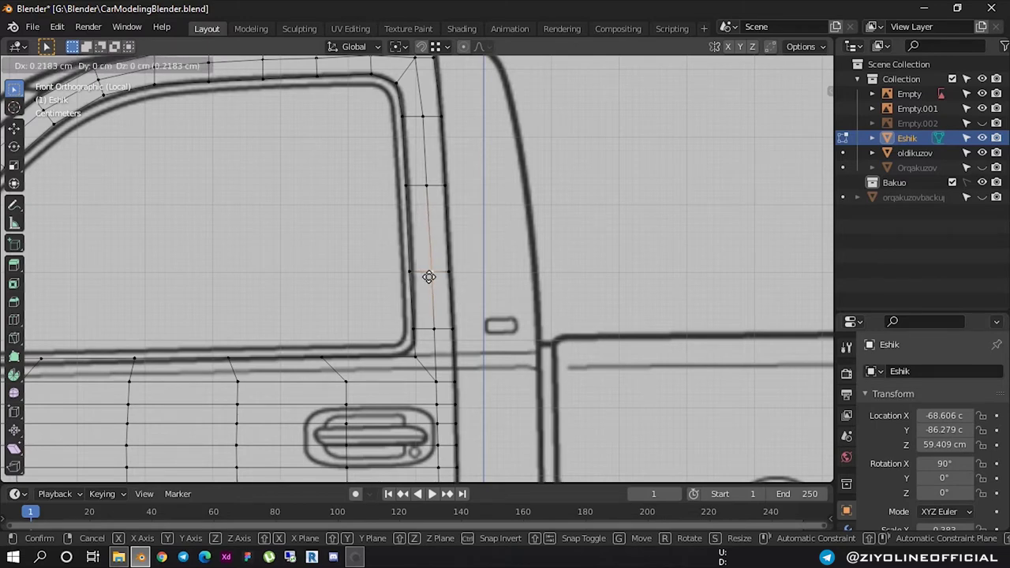
{"action": "left_click", "coordinate": [429, 276]}
Check the mesh in perspective, then return to front orthographic view framing mirror and door top
{"action": "scroll", "coordinate": [428, 277], "scroll_direction": "down", "scroll_amount": 3}
{"action": "scroll", "coordinate": [426, 260], "scroll_direction": "down", "scroll_amount": 1}
{"action": "scroll", "coordinate": [425, 253], "scroll_direction": "up", "scroll_amount": 4}
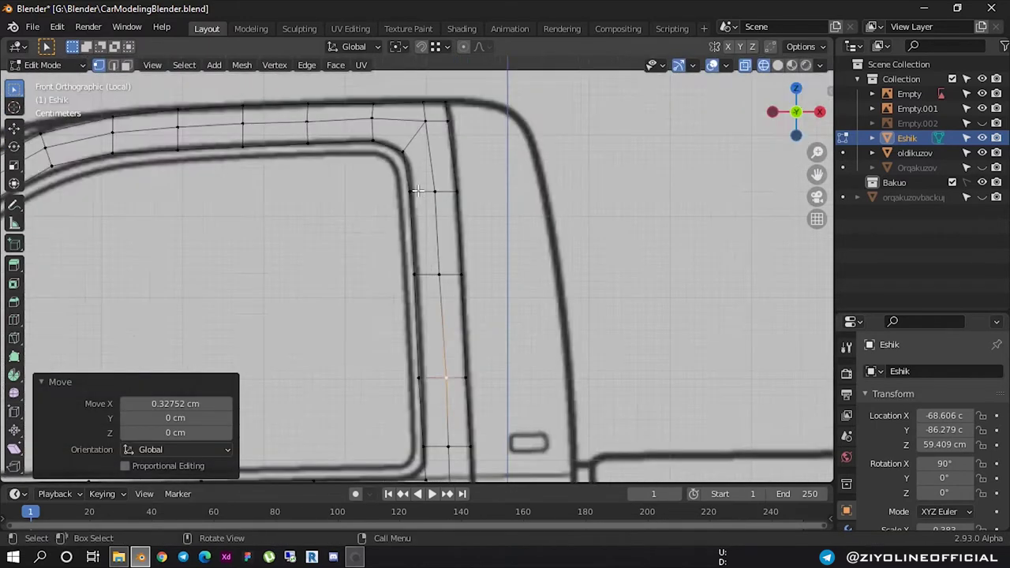
{"action": "scroll", "coordinate": [423, 249], "scroll_direction": "up", "scroll_amount": 2}
{"action": "scroll", "coordinate": [423, 249], "scroll_direction": "down", "scroll_amount": 2}
{"action": "scroll", "coordinate": [474, 221], "scroll_direction": "down", "scroll_amount": 3}
{"action": "scroll", "coordinate": [505, 205], "scroll_direction": "up", "scroll_amount": 1}
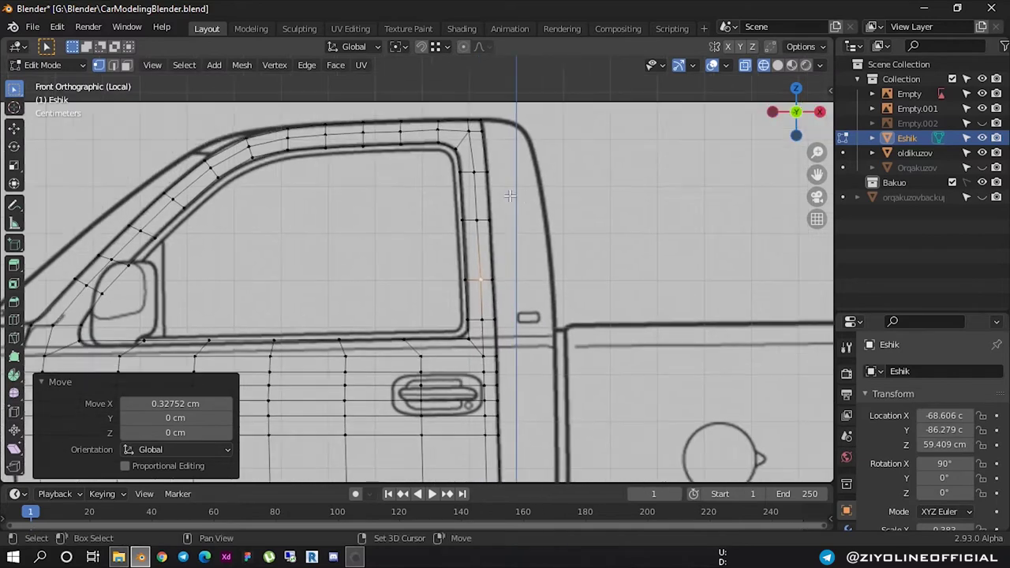
{"action": "middle_click_drag", "start_coordinate": [355, 251], "coordinate": [489, 190], "text": "shift"}
{"action": "scroll", "coordinate": [489, 190], "scroll_direction": "up", "scroll_amount": 1}
{"action": "scroll", "coordinate": [316, 236], "scroll_direction": "up", "scroll_amount": 3}
{"action": "middle_click_drag", "start_coordinate": [312, 235], "coordinate": [431, 236], "text": "shift"}
{"action": "scroll", "coordinate": [431, 235], "scroll_direction": "up", "scroll_amount": 2}
{"action": "scroll", "coordinate": [410, 237], "scroll_direction": "up", "scroll_amount": 2}
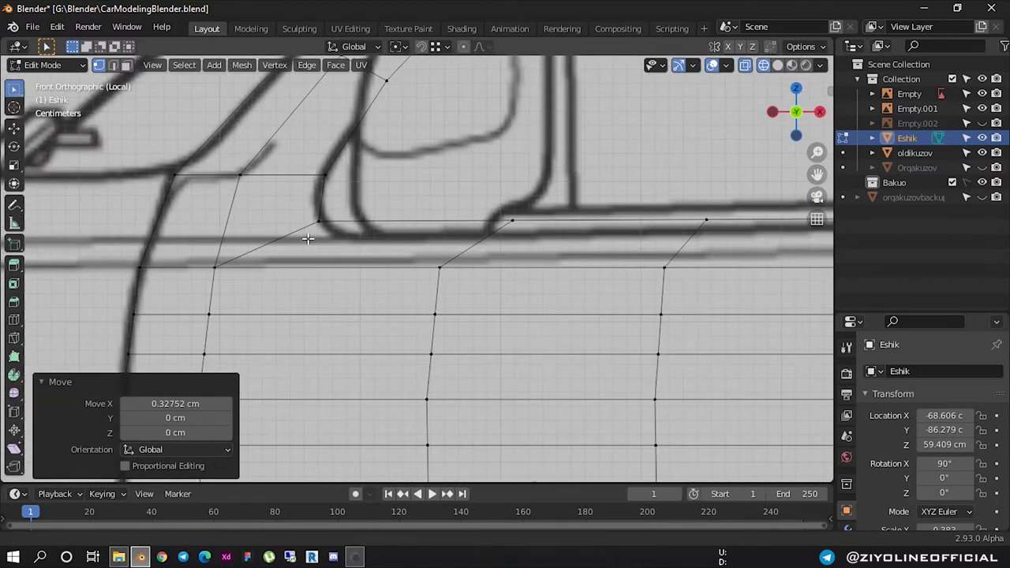
{"action": "middle_click_drag", "start_coordinate": [293, 237], "coordinate": [368, 239], "text": "shift"}
{"action": "scroll", "coordinate": [389, 240], "scroll_direction": "down", "scroll_amount": 6}
{"action": "mouse_move", "coordinate": [482, 246]}
{"action": "middle_mouse_down"}
{"action": "mouse_move", "coordinate": [467, 246]}
{"action": "mouse_move", "coordinate": [505, 240]}
{"action": "middle_mouse_up"}
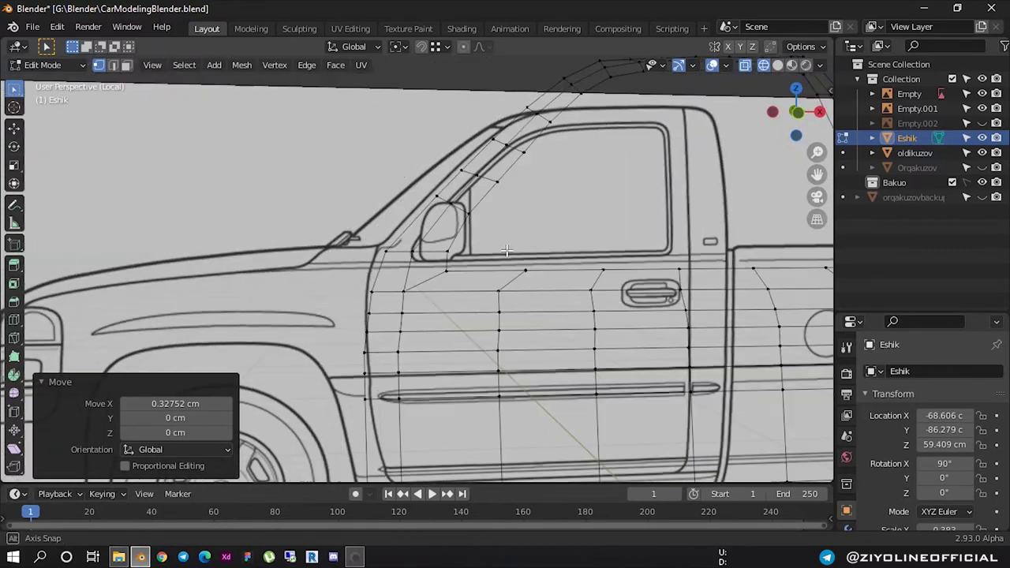
{"action": "left_click", "coordinate": [794, 109]}
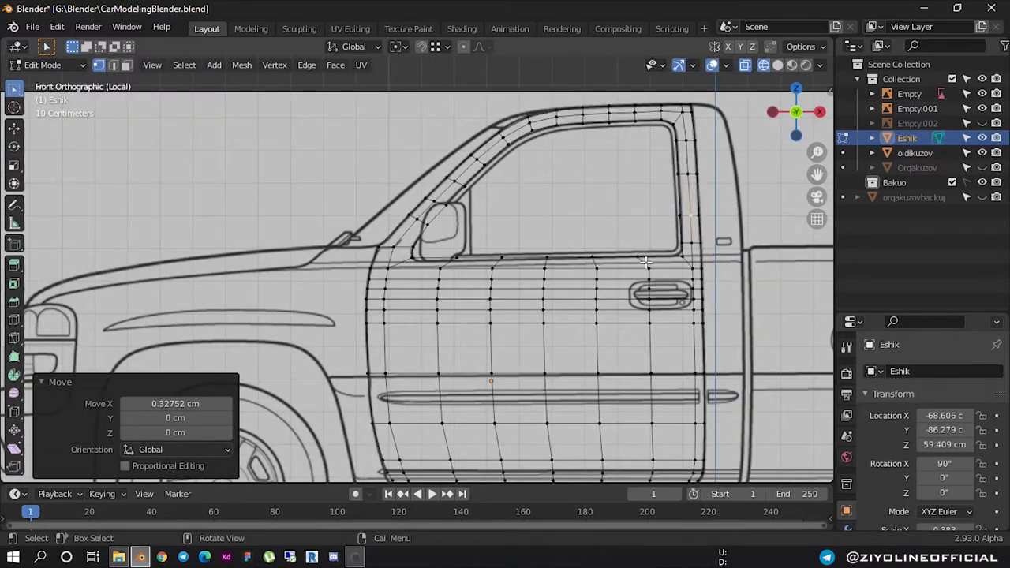
{"action": "scroll", "coordinate": [505, 229], "scroll_direction": "up", "scroll_amount": 6}
{"action": "middle_click_drag", "start_coordinate": [503, 213], "coordinate": [334, 214], "text": "shift"}
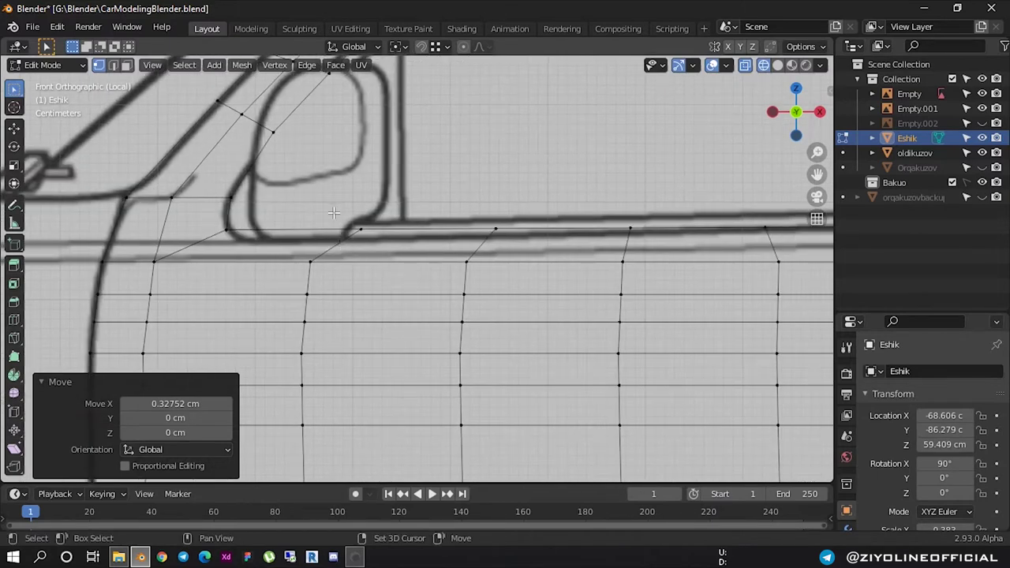
Lower the window sill edges vertically onto the blueprint line
{"action": "left_click", "coordinate": [570, 237], "text": "alt"}
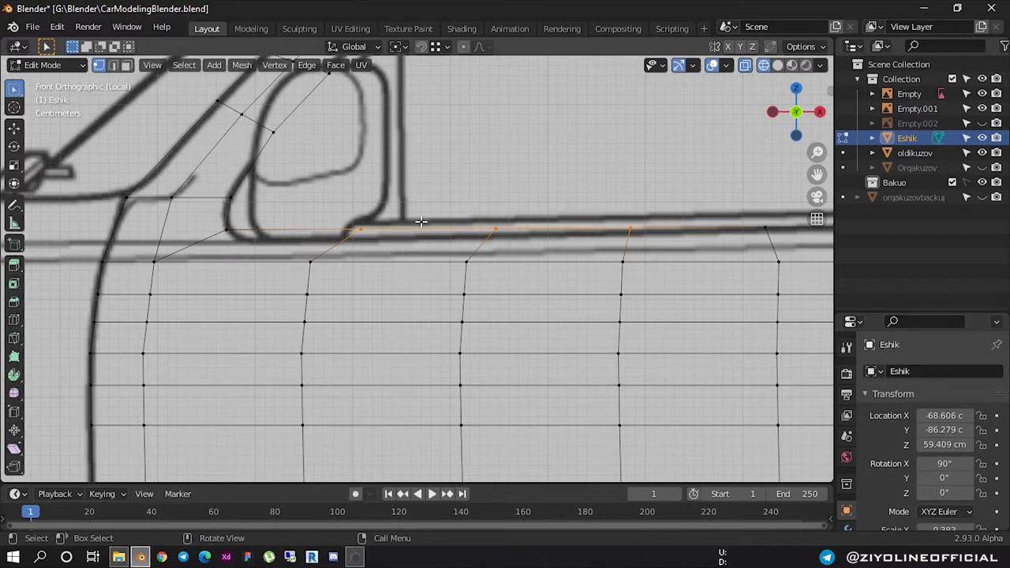
{"action": "key", "text": "g"}
{"action": "left_click", "coordinate": [410, 219]}
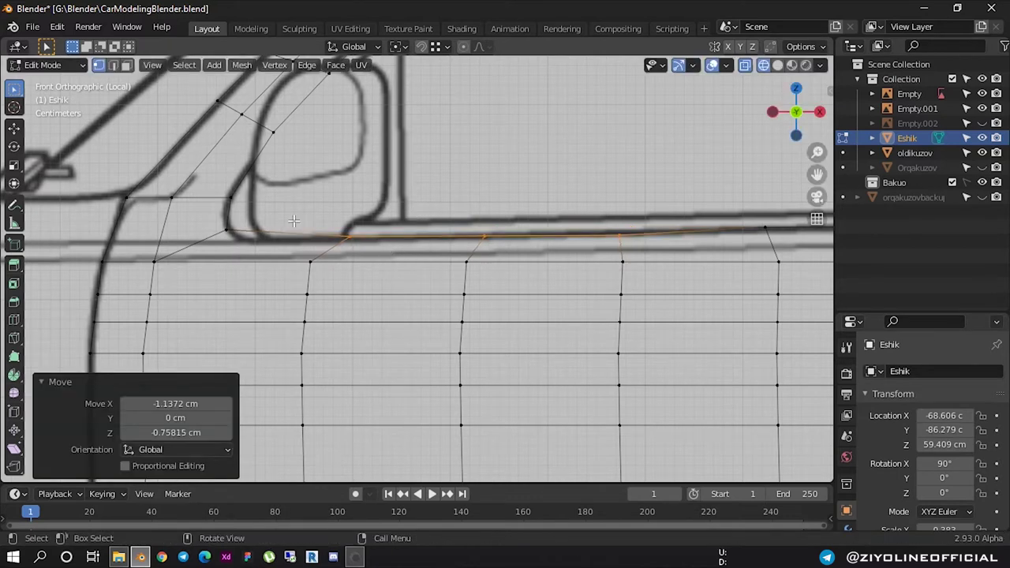
{"action": "key", "text": "g"}
{"action": "key", "text": "z"}
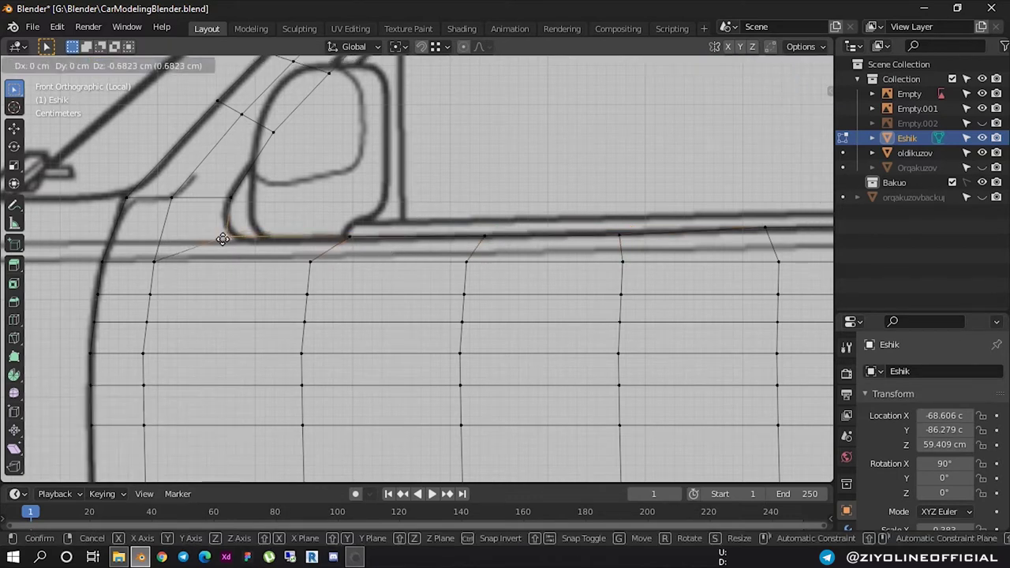
{"action": "left_click", "coordinate": [224, 237]}
{"action": "scroll", "coordinate": [408, 229], "scroll_direction": "down", "scroll_amount": 2}
{"action": "scroll", "coordinate": [411, 227], "scroll_direction": "down", "scroll_amount": 3, "text": "ctrl"}
{"action": "scroll", "coordinate": [434, 236], "scroll_direction": "up", "scroll_amount": 4}
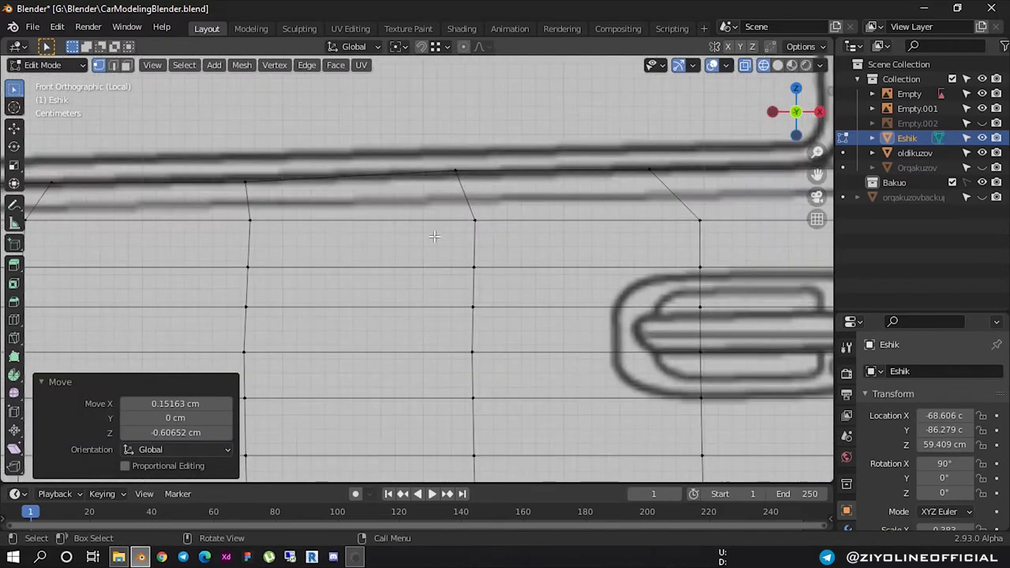
Adjust a door-top vertex vertically and the next sill vertex to follow the blueprint
{"action": "left_click", "coordinate": [455, 173]}
{"action": "key", "text": "g"}
{"action": "key", "text": "z"}
{"action": "left_click", "coordinate": [502, 177]}
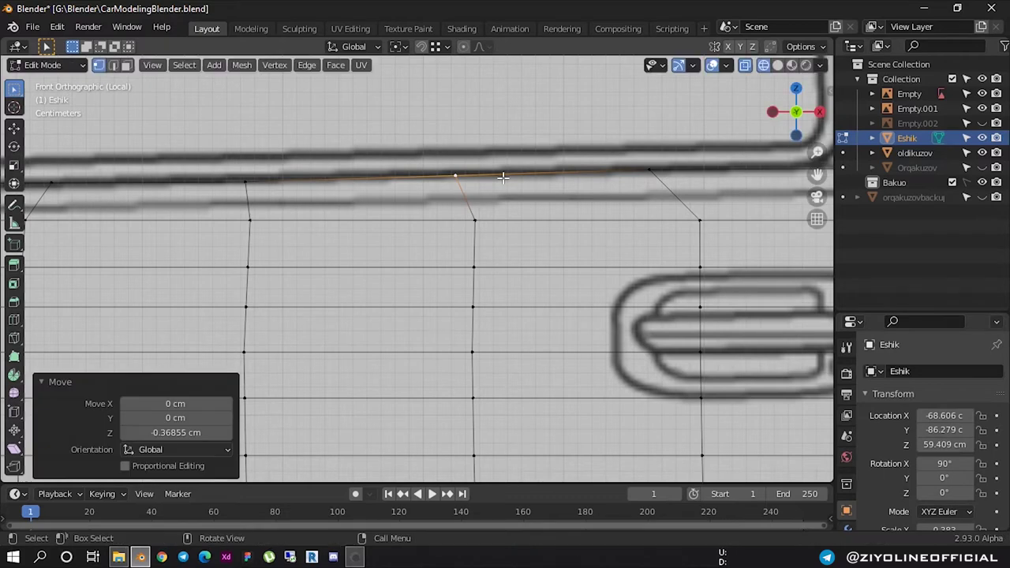
{"action": "left_click", "coordinate": [639, 168]}
{"action": "key", "text": "g"}
{"action": "left_click", "coordinate": [646, 171]}
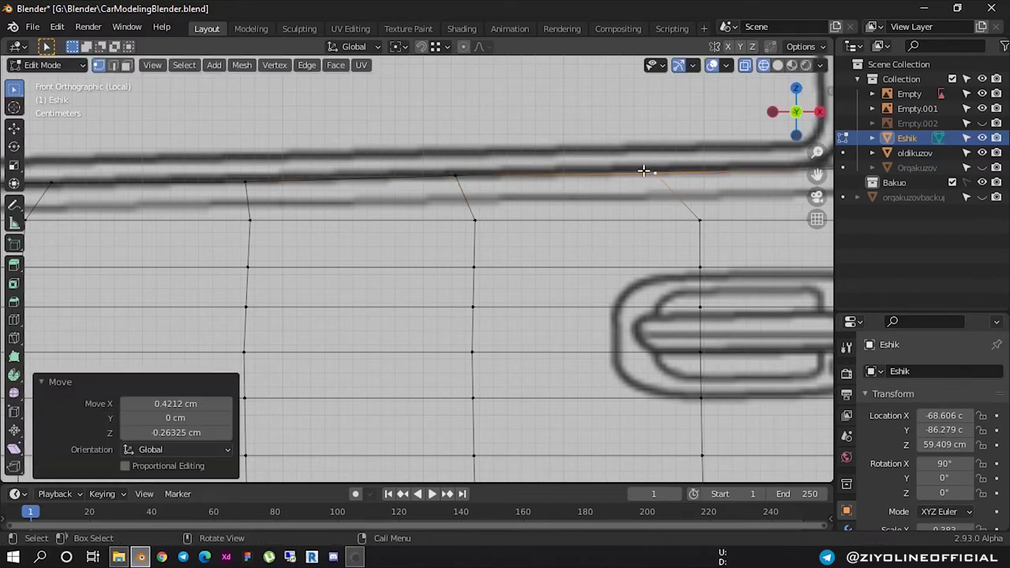
{"action": "scroll", "coordinate": [576, 193], "scroll_direction": "down", "scroll_amount": 3}
{"action": "scroll", "coordinate": [577, 193], "scroll_direction": "up", "scroll_amount": 2}
Move the window pillar vertex up and right onto the blueprint frame
{"action": "middle_click_drag", "start_coordinate": [697, 76], "coordinate": [527, 144], "text": "shift"}
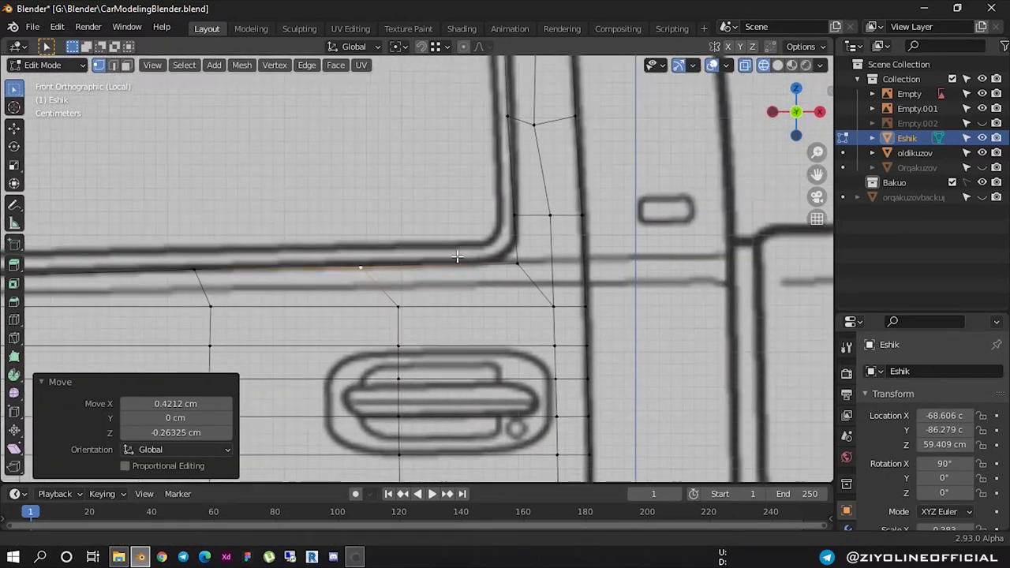
{"action": "left_click", "coordinate": [528, 144]}
{"action": "key", "text": "g"}
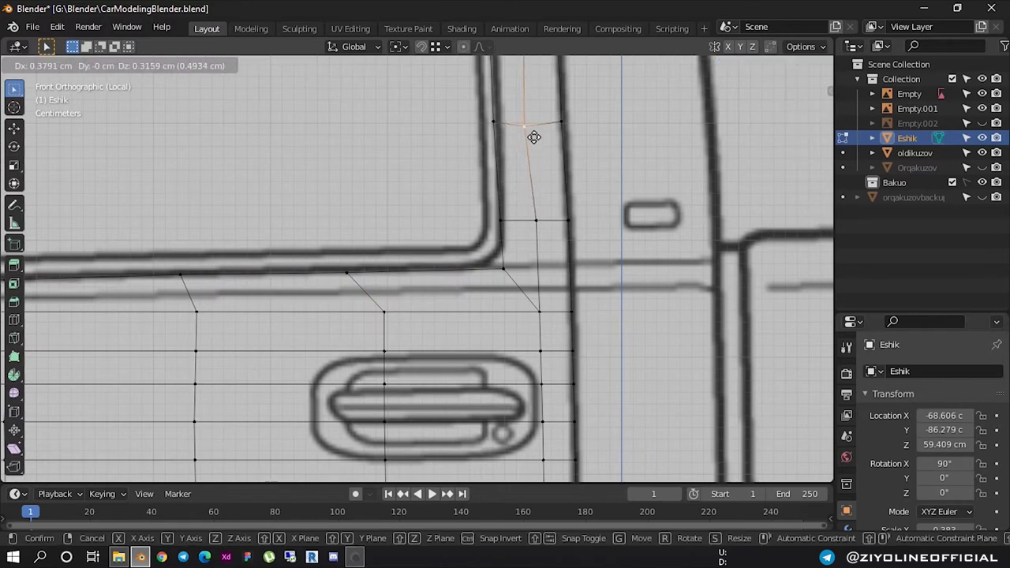
{"action": "left_click", "coordinate": [537, 135]}
{"action": "scroll", "coordinate": [509, 197], "scroll_direction": "down", "scroll_amount": 1}
{"action": "scroll", "coordinate": [509, 198], "scroll_direction": "down", "scroll_amount": 1}
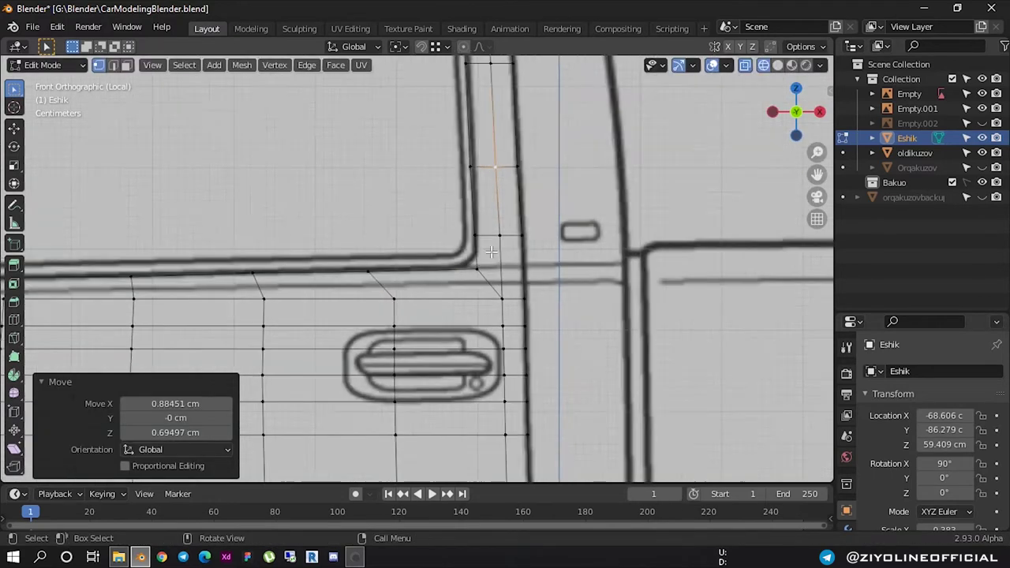
{"action": "scroll", "coordinate": [509, 197], "scroll_direction": "down", "scroll_amount": 3}
{"action": "scroll", "coordinate": [488, 149], "scroll_direction": "up", "scroll_amount": 1}
{"action": "scroll", "coordinate": [487, 148], "scroll_direction": "up", "scroll_amount": 3}
{"action": "scroll", "coordinate": [488, 149], "scroll_direction": "up", "scroll_amount": 2, "text": "shift"}
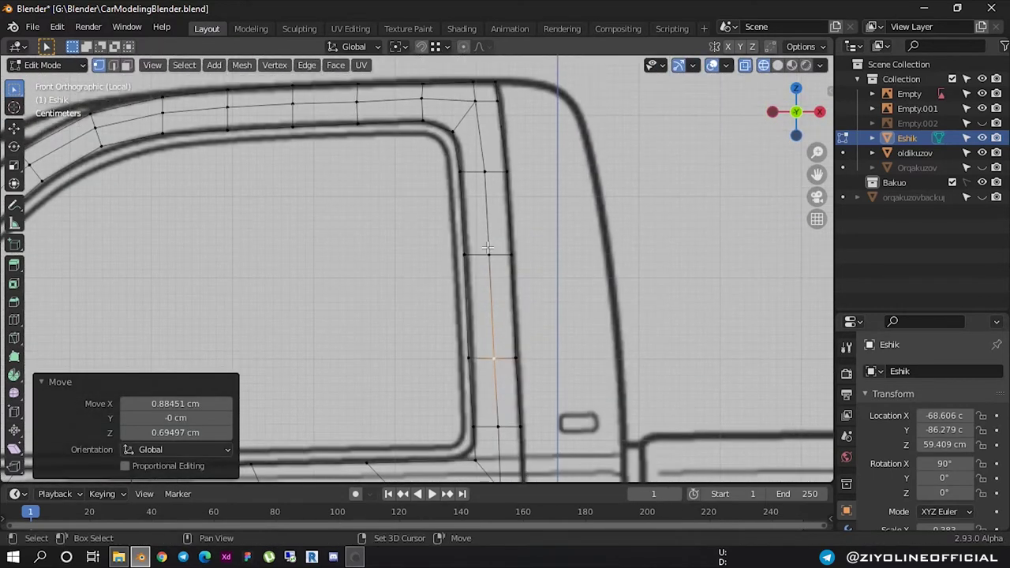
Place the upper window pillar vertex on the pillar line, then clear the selection
{"action": "left_click", "coordinate": [483, 173]}
{"action": "key", "text": "g"}
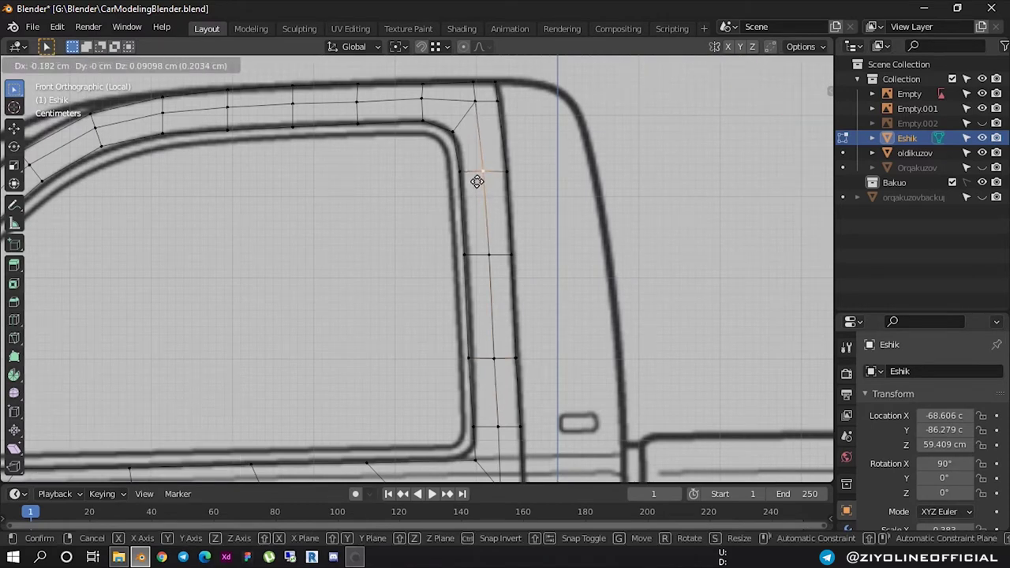
{"action": "left_click", "coordinate": [476, 181]}
{"action": "scroll", "coordinate": [473, 182], "scroll_direction": "down", "scroll_amount": 3}
{"action": "left_click", "coordinate": [368, 245]}
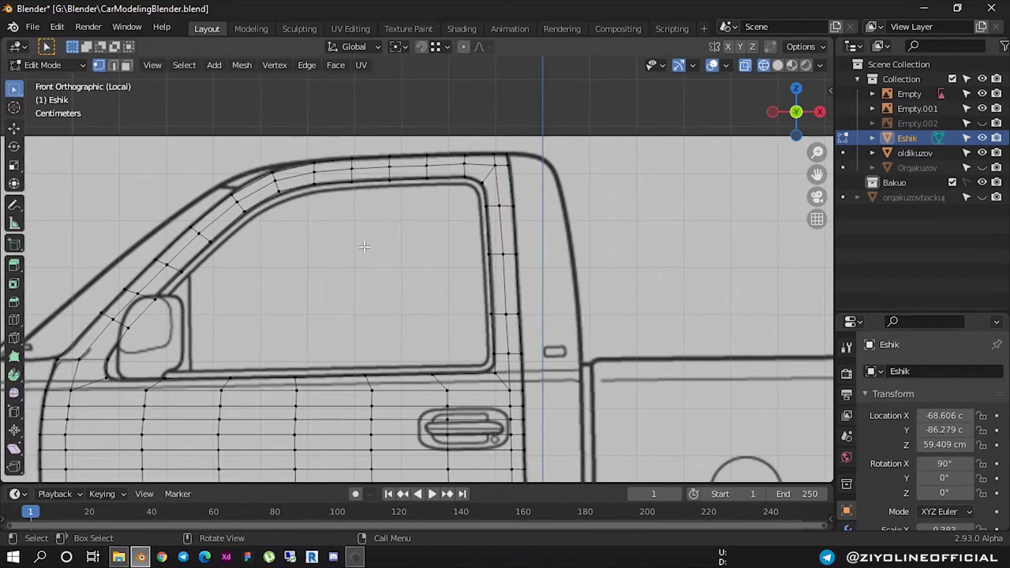
Move the middle edge of the curved window corner onto the blueprint arc
{"action": "mouse_move", "coordinate": [408, 371]}
{"action": "middle_mouse_down", "text": "ctrl"}
{"action": "mouse_move", "coordinate": [407, 324]}
{"action": "mouse_move", "coordinate": [500, 362]}
{"action": "middle_mouse_up", "text": "ctrl"}
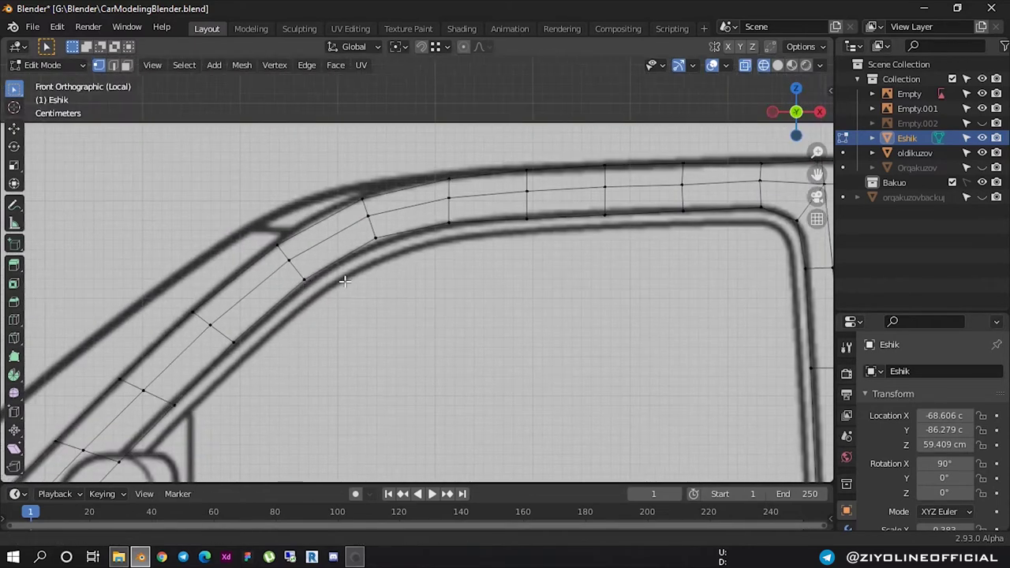
{"action": "left_click", "coordinate": [371, 299]}
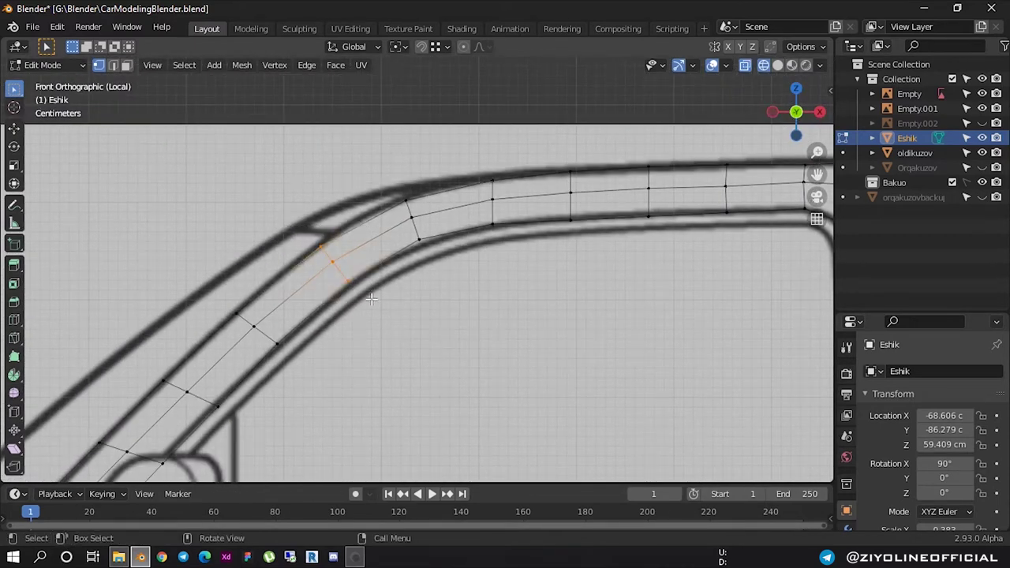
{"action": "key", "text": "g"}
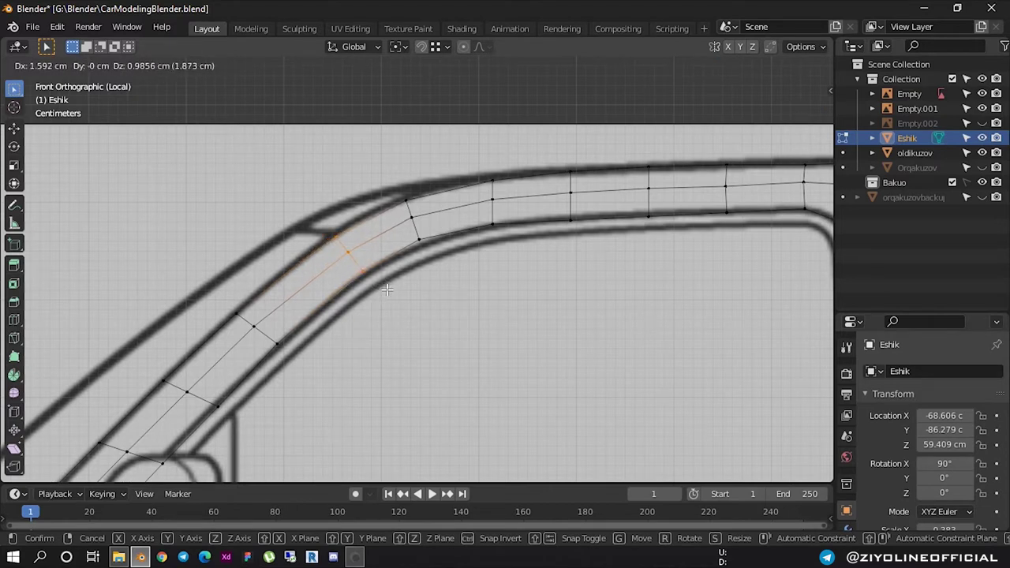
{"action": "left_click", "coordinate": [384, 290]}
{"action": "left_click", "coordinate": [414, 304]}
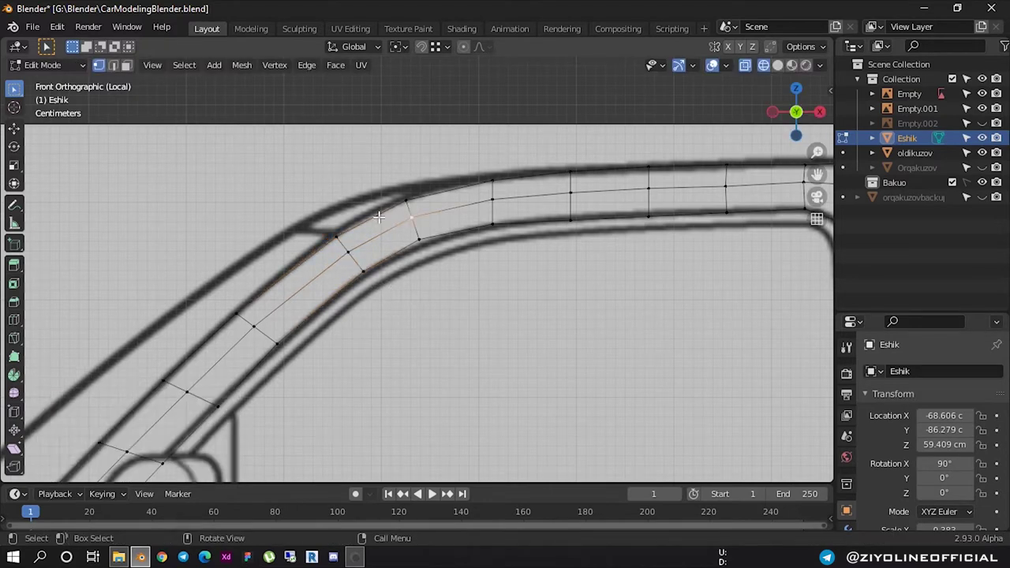
Add the corner vertex to the selection, cycle select modes, and switch to side view
{"action": "left_click", "coordinate": [338, 235], "text": "shift"}
{"action": "key", "text": "3"}
{"action": "key", "text": "2"}
{"action": "key", "text": "1"}
{"action": "left_click", "coordinate": [772, 110]}
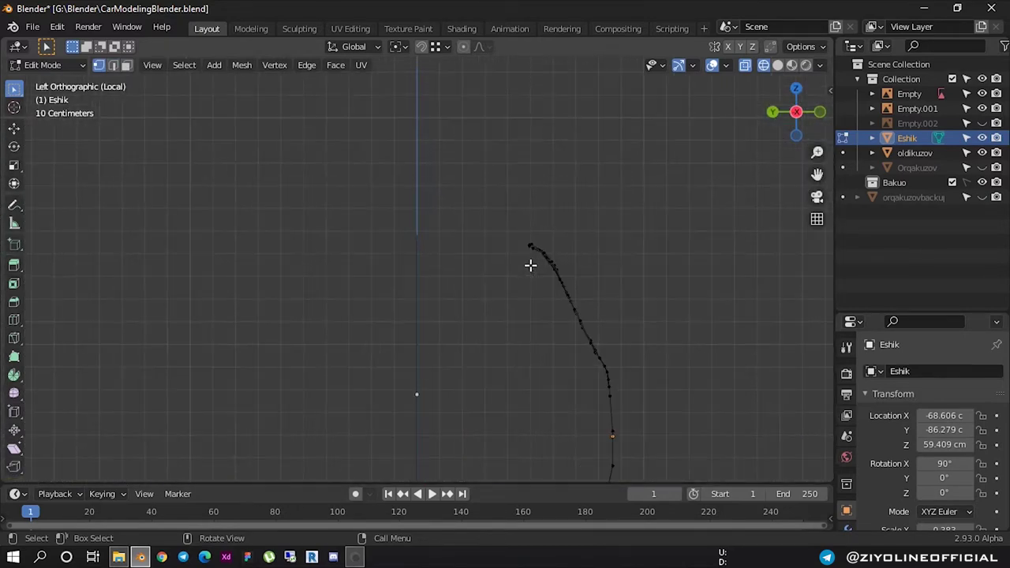
Frame the edge-on door profile and briefly toggle the Empty.002 reference image
{"action": "scroll", "coordinate": [600, 300], "scroll_direction": "up", "scroll_amount": 3}
{"action": "middle_click_drag", "start_coordinate": [604, 320], "coordinate": [559, 265], "text": "shift"}
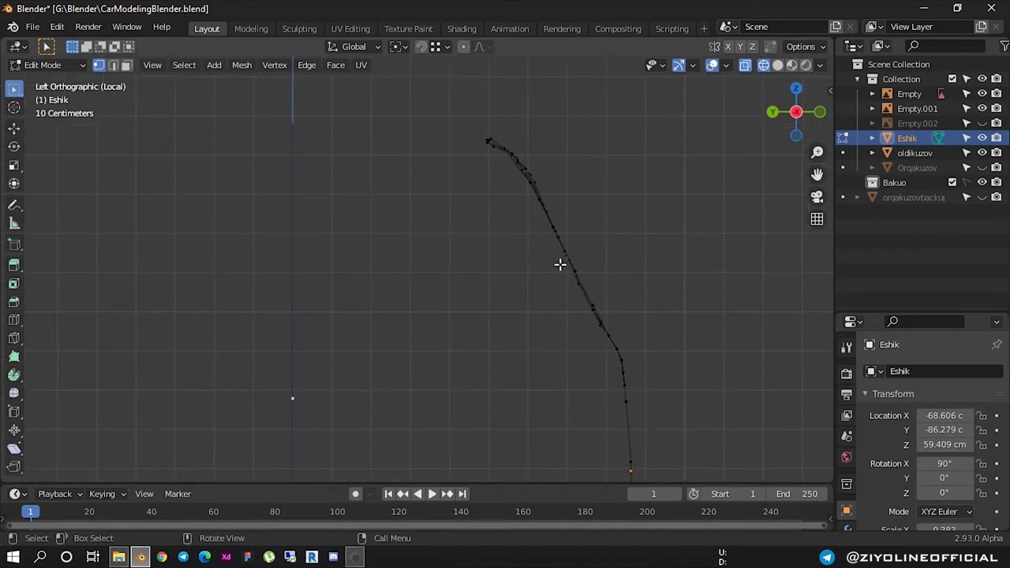
{"action": "scroll", "coordinate": [557, 269], "scroll_direction": "down", "scroll_amount": 2}
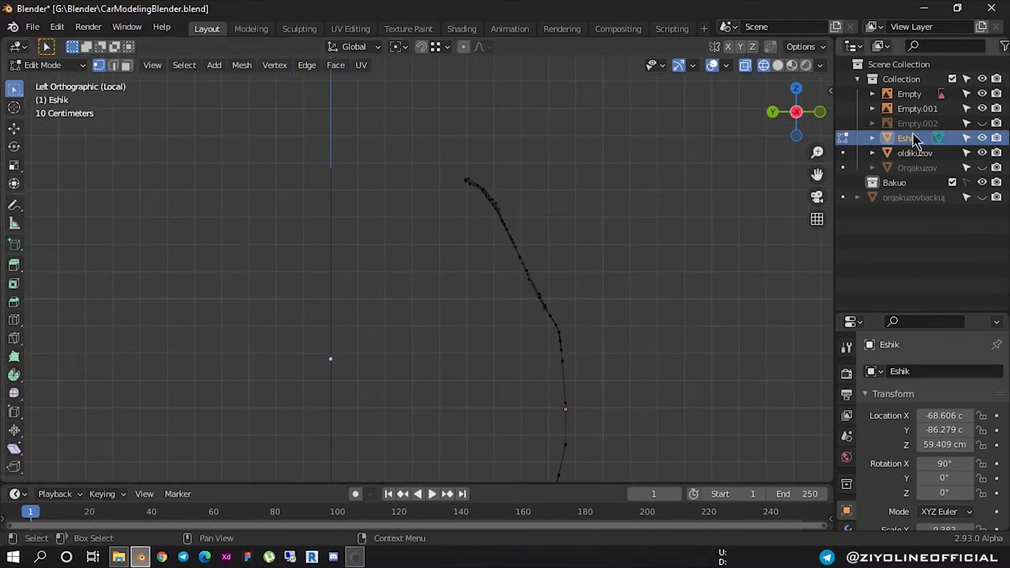
{"action": "left_click", "coordinate": [982, 124]}
{"action": "left_click", "coordinate": [982, 124]}
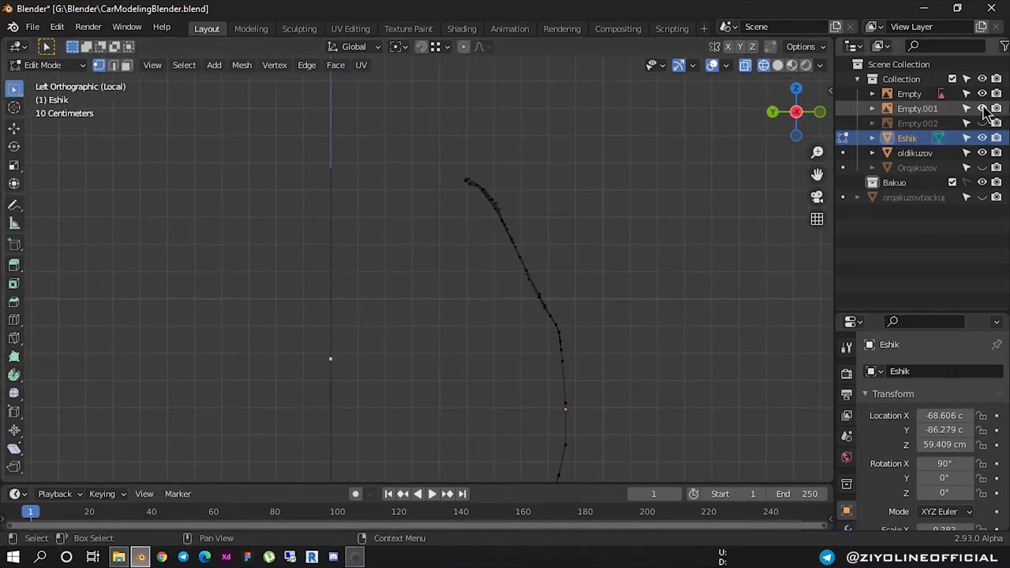
Compare the door mesh against the front and both side blueprint views, zooming on the windshield corner
{"action": "key", "text": "KP_1"}
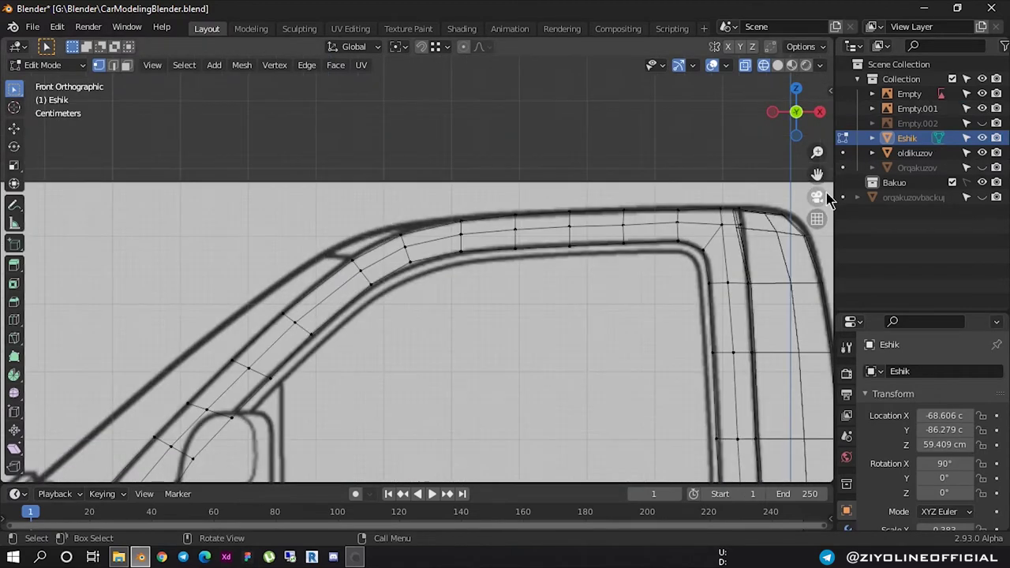
{"action": "key", "text": "KP_3"}
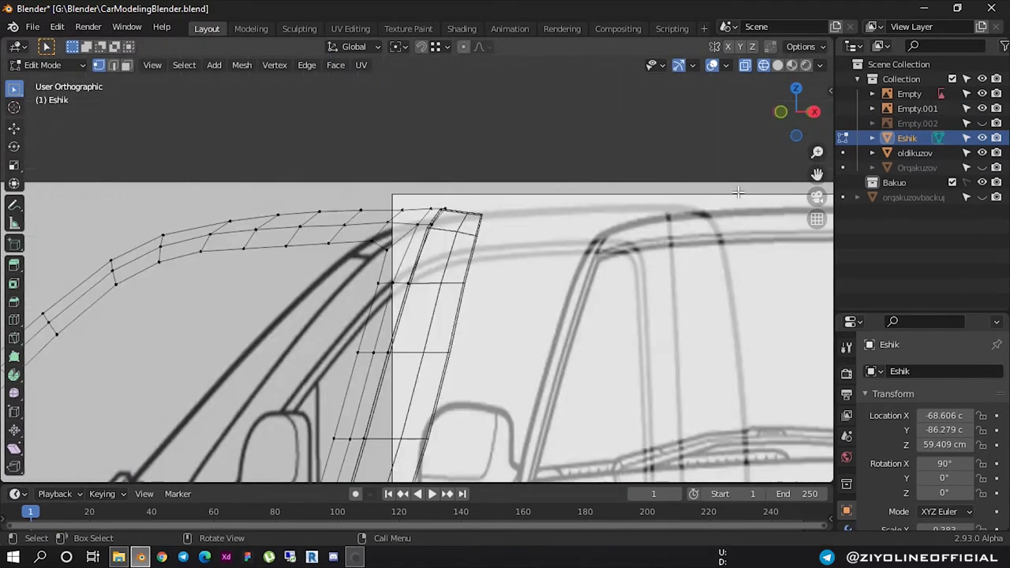
{"action": "scroll", "coordinate": [576, 212], "scroll_direction": "down", "scroll_amount": 2}
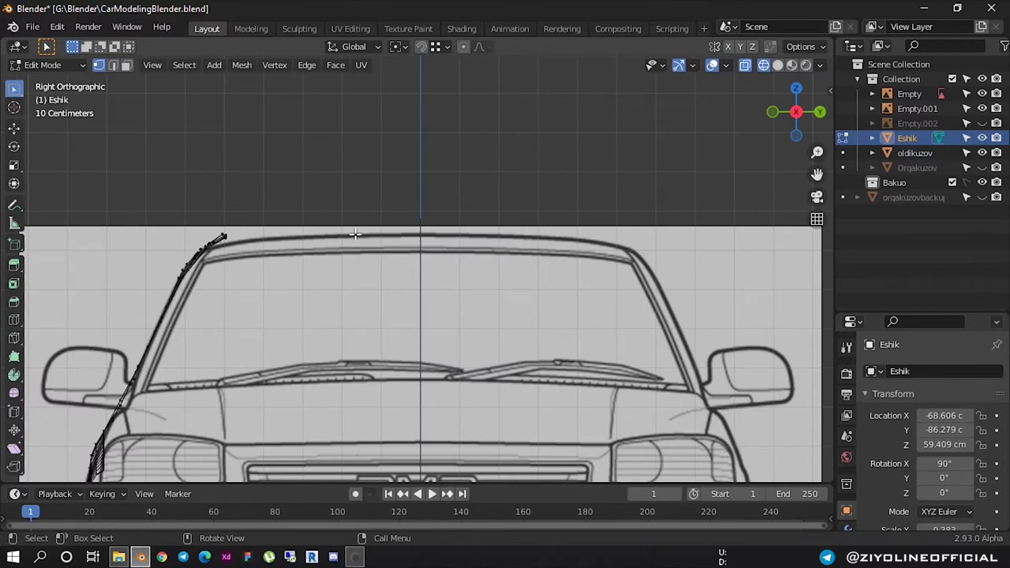
{"action": "key", "text": "ctrl+KP_3"}
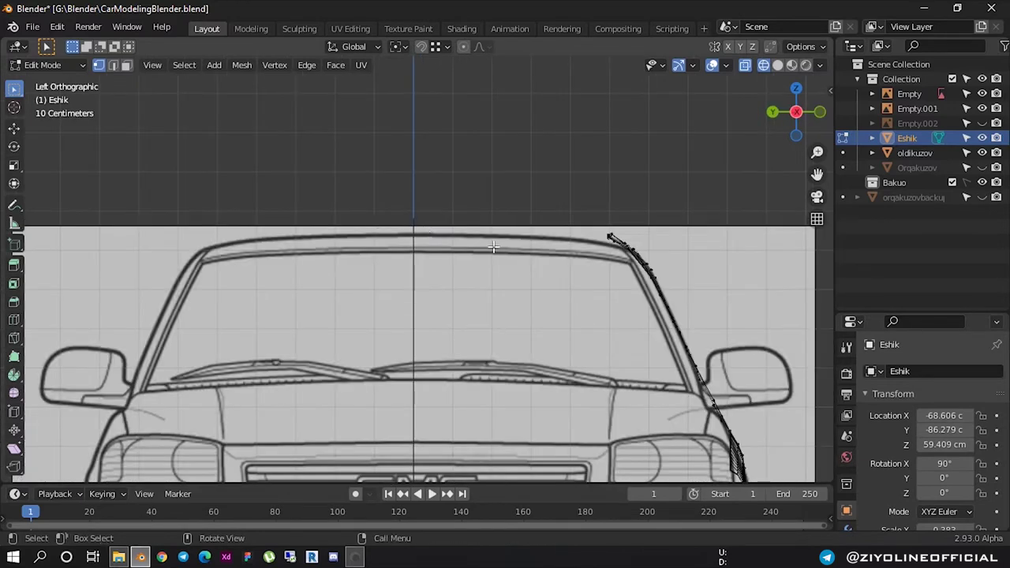
{"action": "scroll", "coordinate": [493, 247], "scroll_direction": "up", "scroll_amount": 3}
{"action": "mouse_move", "coordinate": [493, 247]}
{"action": "middle_mouse_down", "text": "shift"}
{"action": "mouse_move", "coordinate": [461, 220]}
{"action": "mouse_move", "coordinate": [411, 220]}
{"action": "middle_mouse_up", "text": "shift"}
{"action": "scroll", "coordinate": [461, 219], "scroll_direction": "up", "scroll_amount": 2}
Box-select the windshield-corner tip vertices, then cancel the move to leave them in place
{"action": "left_click_drag", "start_coordinate": [364, 153], "coordinate": [433, 201]}
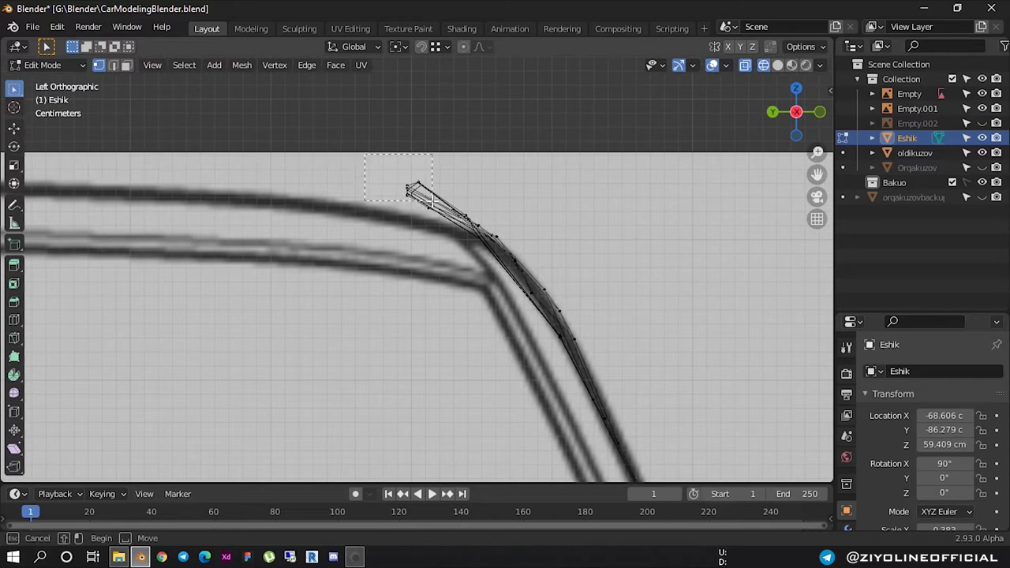
{"action": "scroll", "coordinate": [415, 197], "scroll_direction": "up", "scroll_amount": 3}
{"action": "left_click_drag", "start_coordinate": [392, 114], "coordinate": [437, 146]}
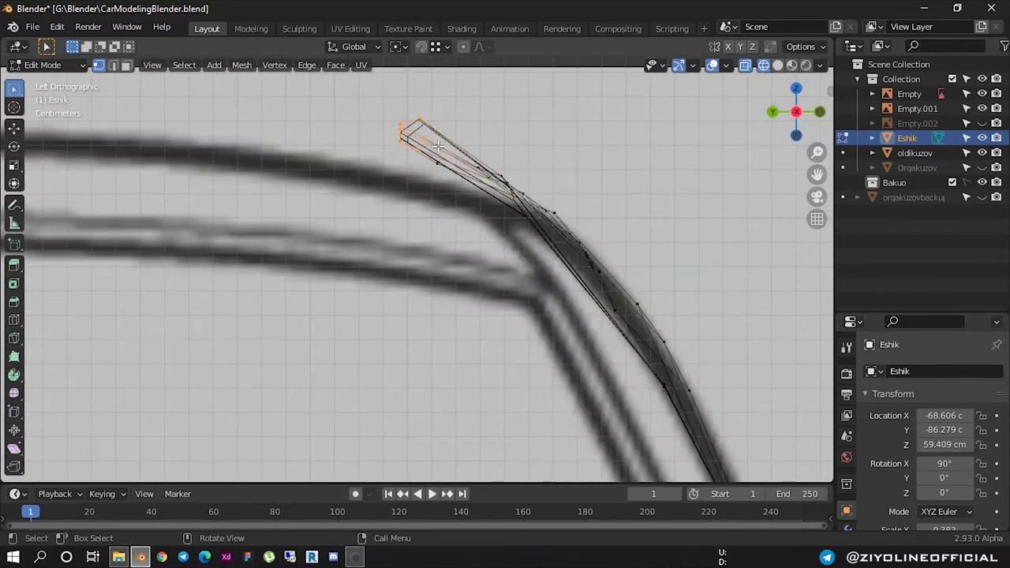
{"action": "key", "text": "g"}
{"action": "right_click", "coordinate": [496, 122]}
Orbit to a perspective side view, return to Object Mode and select the side blueprint plane
{"action": "mouse_move", "coordinate": [546, 119]}
{"action": "middle_mouse_down"}
{"action": "mouse_move", "coordinate": [260, 205]}
{"action": "mouse_move", "coordinate": [576, 251]}
{"action": "middle_mouse_up"}
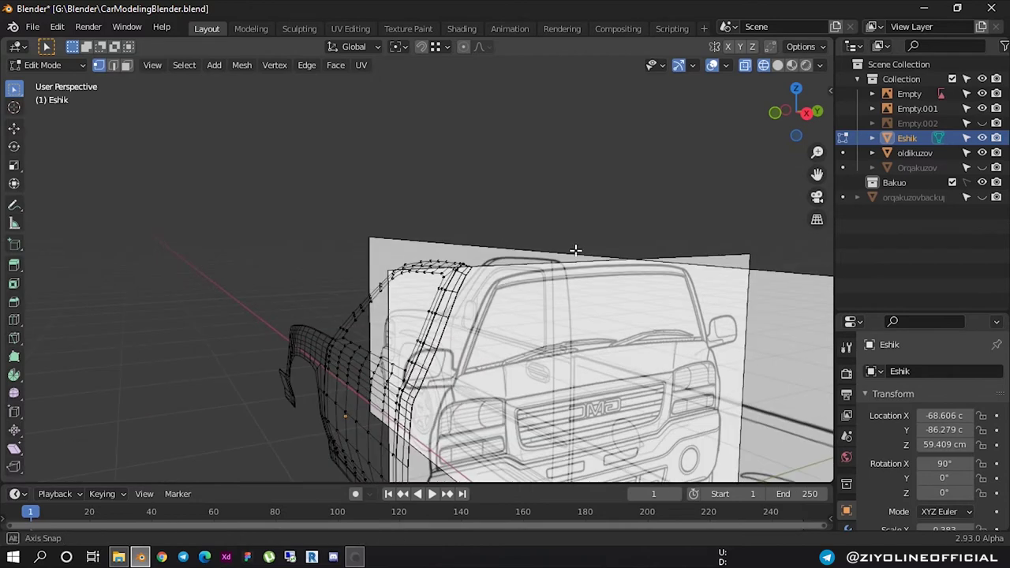
{"action": "middle_click_drag", "start_coordinate": [576, 250], "coordinate": [528, 301]}
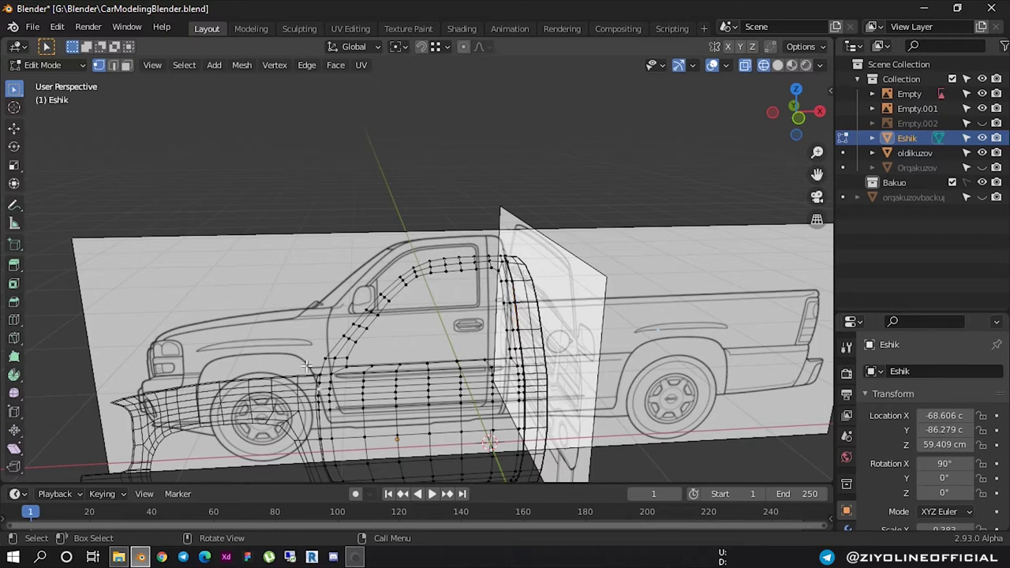
{"action": "key", "text": "Tab"}
{"action": "left_click", "coordinate": [265, 396]}
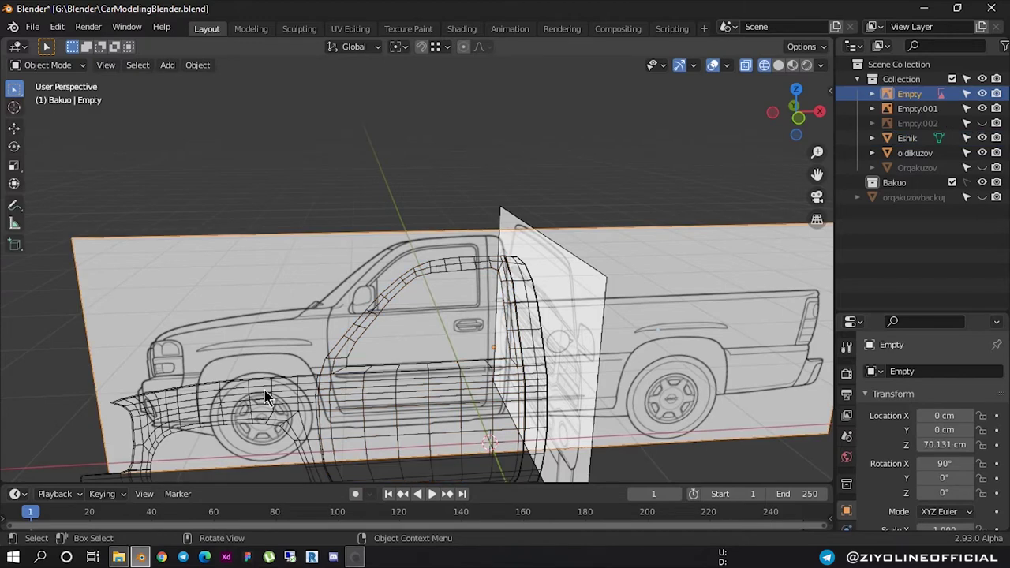
Select the oldikuzov mesh and the blueprint planes, then orbit to an angled overview
{"action": "left_click", "coordinate": [298, 396]}
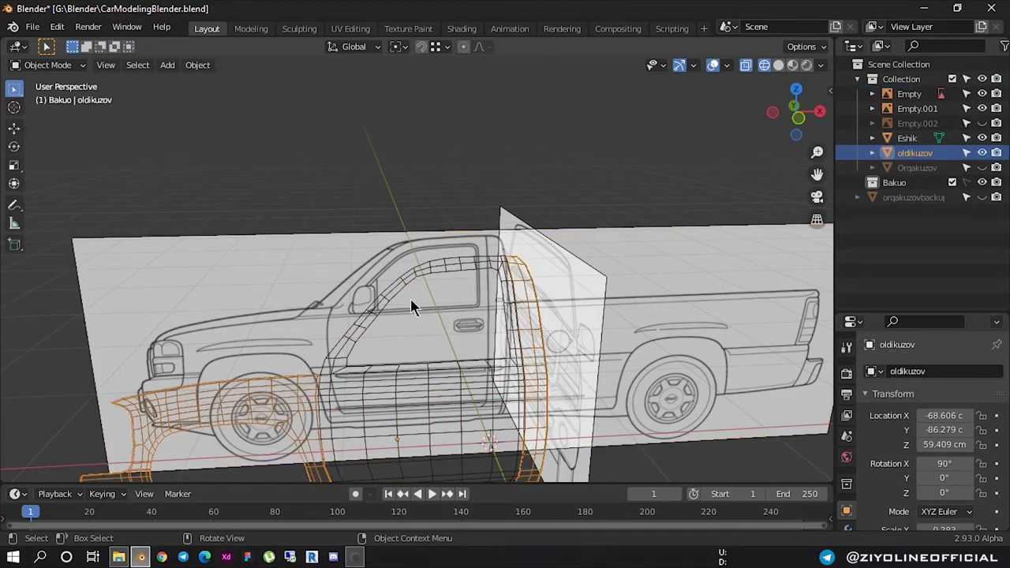
{"action": "left_click", "coordinate": [571, 276], "text": "shift"}
{"action": "left_click", "coordinate": [593, 292], "text": "shift"}
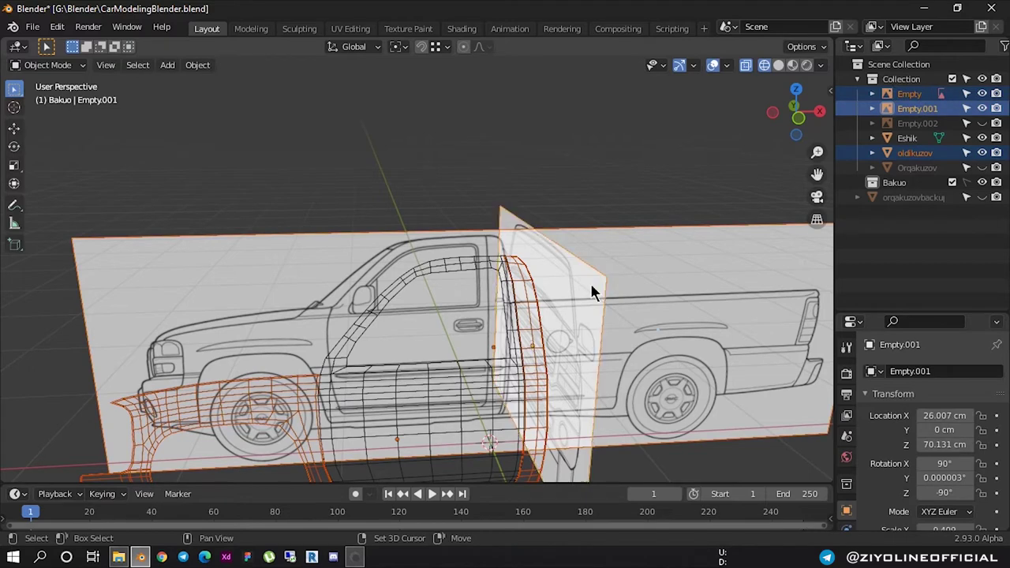
{"action": "left_click", "coordinate": [340, 248], "text": "shift"}
{"action": "scroll", "coordinate": [359, 250], "scroll_direction": "down", "scroll_amount": 3}
{"action": "middle_click_drag", "start_coordinate": [388, 244], "coordinate": [618, 254]}
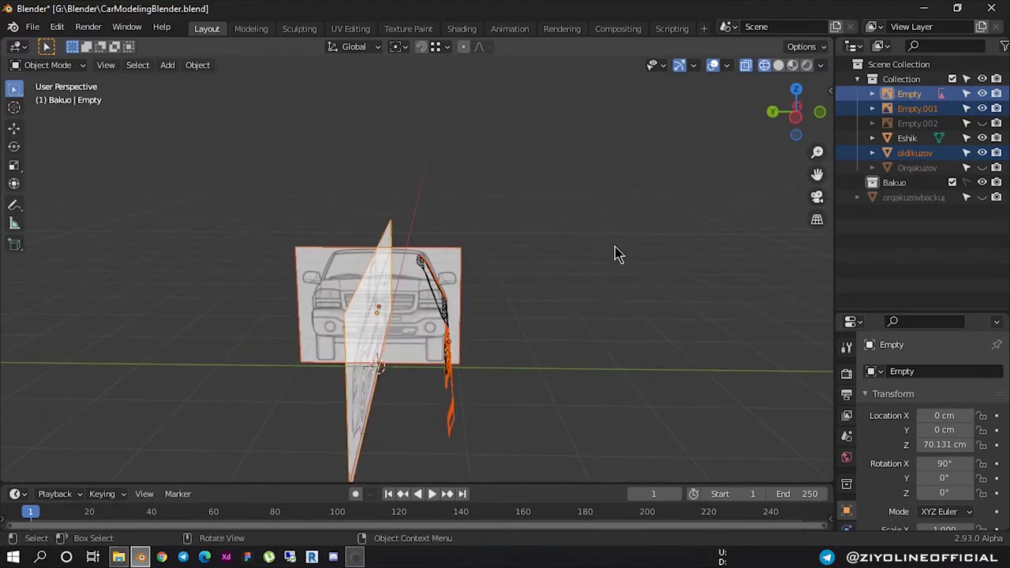
Snap to the left side view, zoom in, and select only the oldikuzov mesh
{"action": "key", "text": "ctrl+KP_3"}
{"action": "scroll", "coordinate": [405, 293], "scroll_direction": "up", "scroll_amount": 5}
{"action": "scroll", "coordinate": [405, 293], "scroll_direction": "up", "scroll_amount": 3}
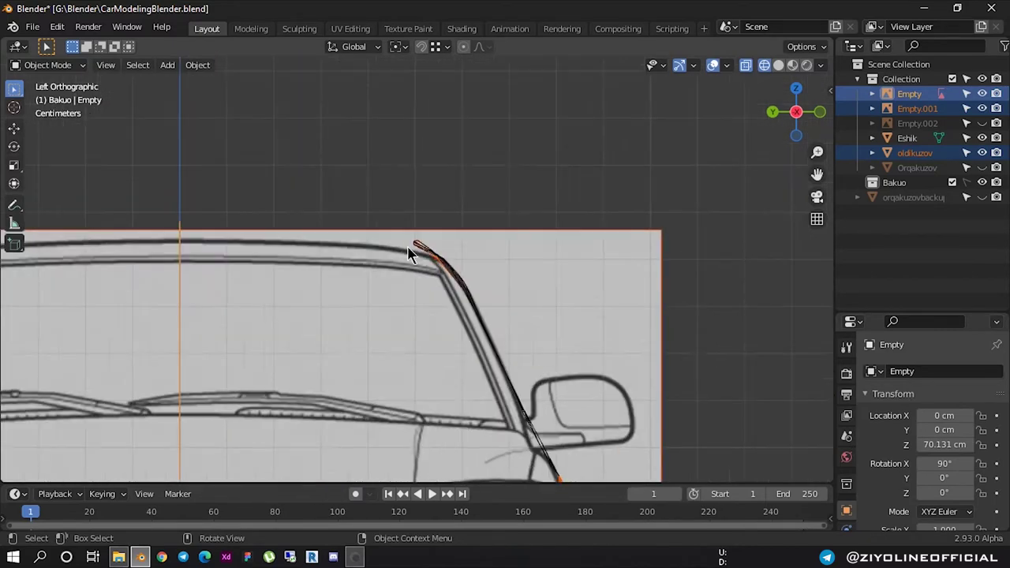
{"action": "scroll", "coordinate": [410, 255], "scroll_direction": "up", "scroll_amount": 3}
{"action": "left_click", "coordinate": [398, 158]}
{"action": "left_click", "coordinate": [407, 169]}
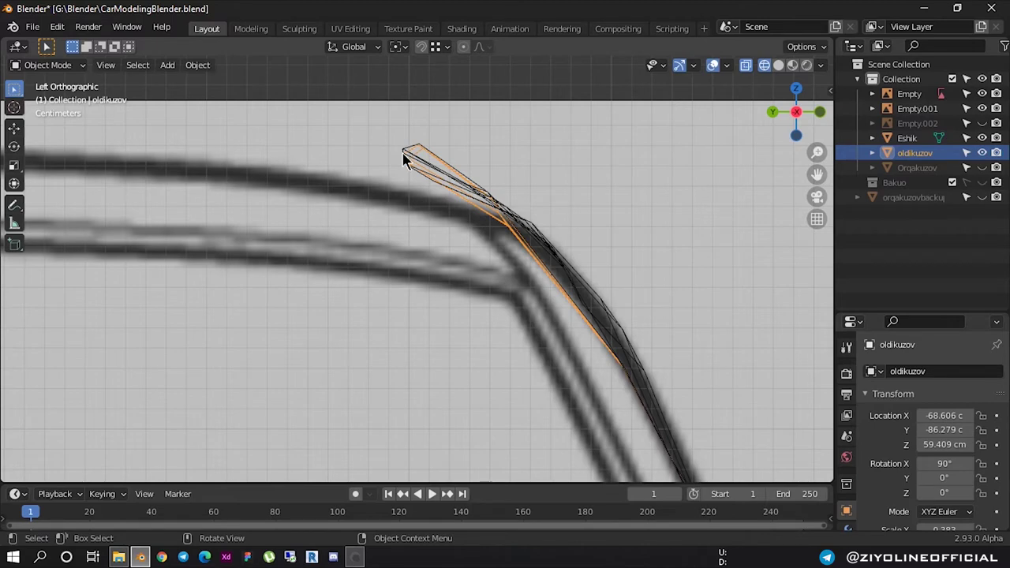
Enter Edit Mode on oldikuzov, cancel a trial move, and orbit into perspective
{"action": "key", "text": "Tab"}
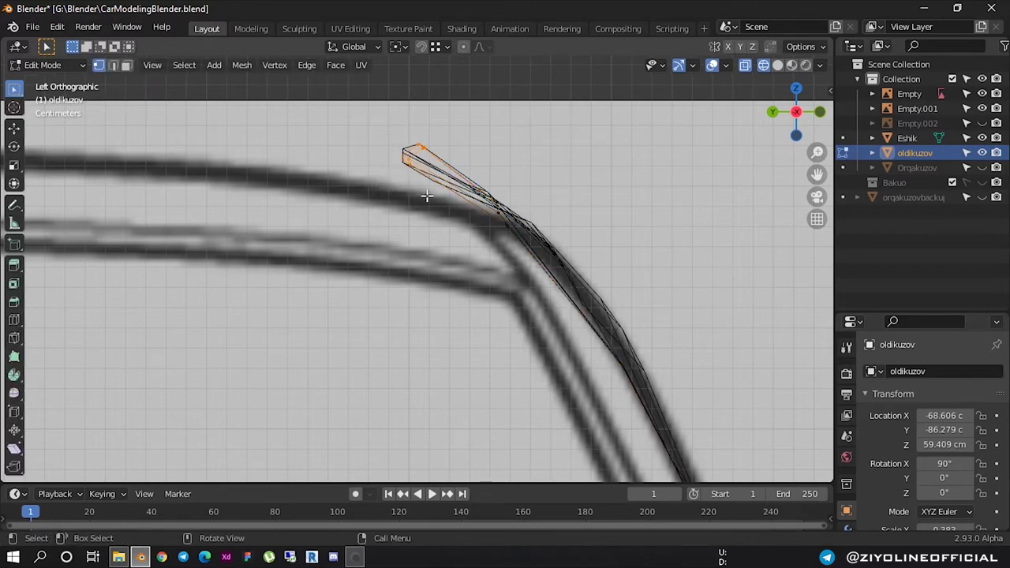
{"action": "key", "text": "g"}
{"action": "key", "text": "Escape"}
{"action": "scroll", "coordinate": [482, 196], "scroll_direction": "down", "scroll_amount": 5}
{"action": "middle_click_drag", "start_coordinate": [481, 196], "coordinate": [654, 160]}
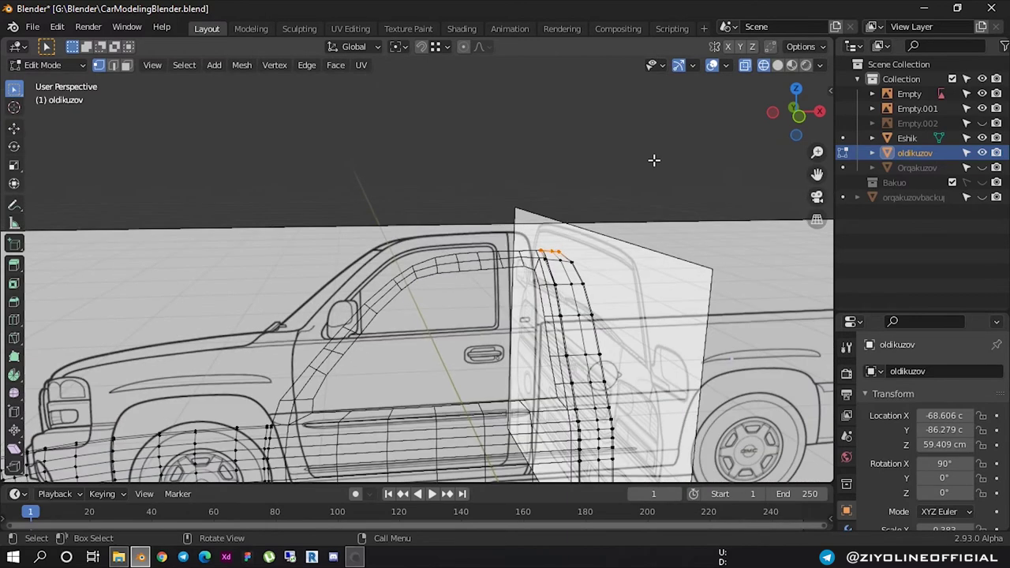
Back in Object Mode, select and briefly isolate the Eshik door, then snap to front view
{"action": "key", "text": "Tab"}
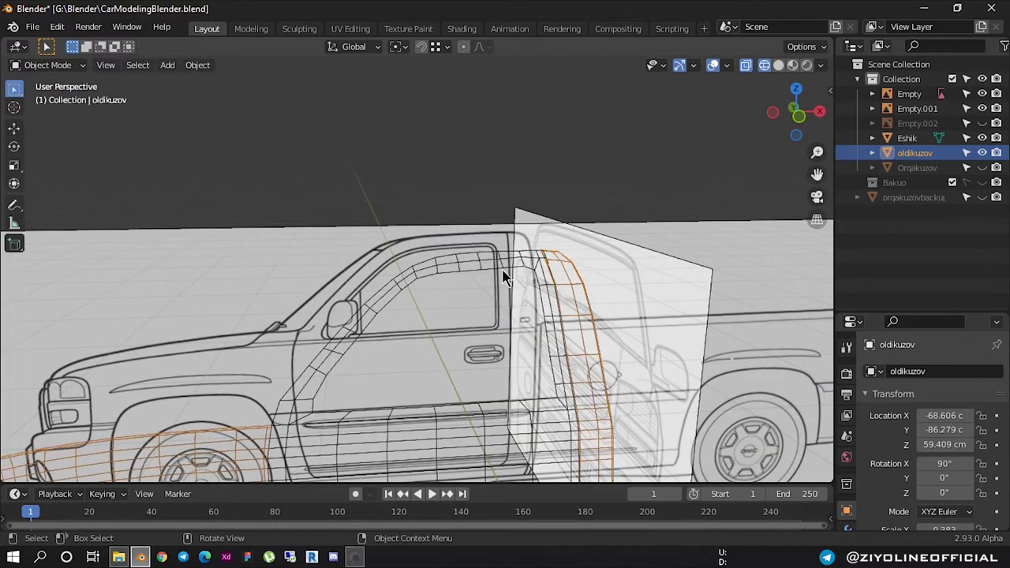
{"action": "left_click", "coordinate": [503, 270]}
{"action": "key", "text": "KP_Divide"}
{"action": "key", "text": "KP_Divide"}
{"action": "left_click", "coordinate": [483, 207]}
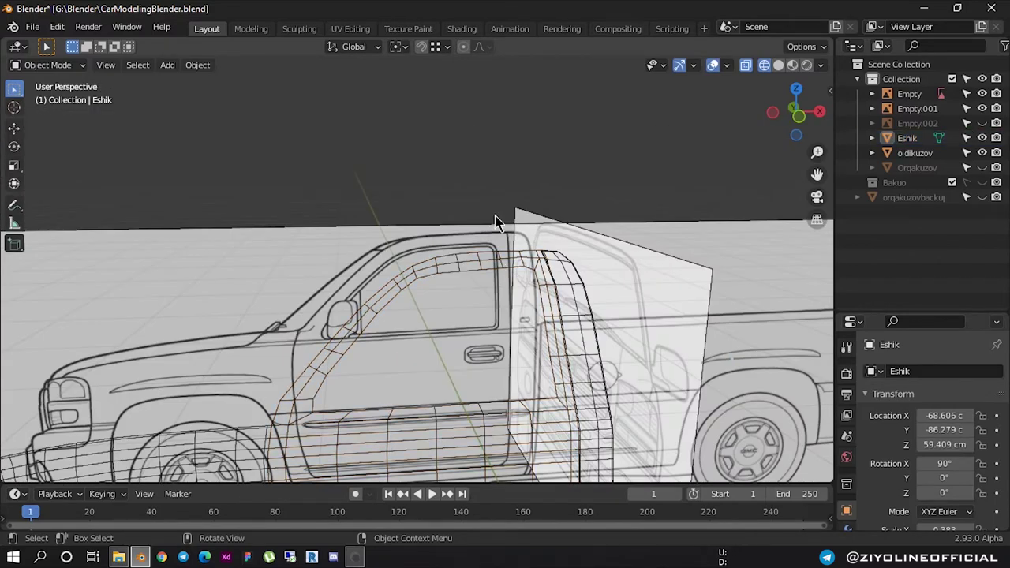
{"action": "middle_click_drag", "start_coordinate": [494, 219], "coordinate": [717, 135]}
{"action": "left_click", "coordinate": [784, 126]}
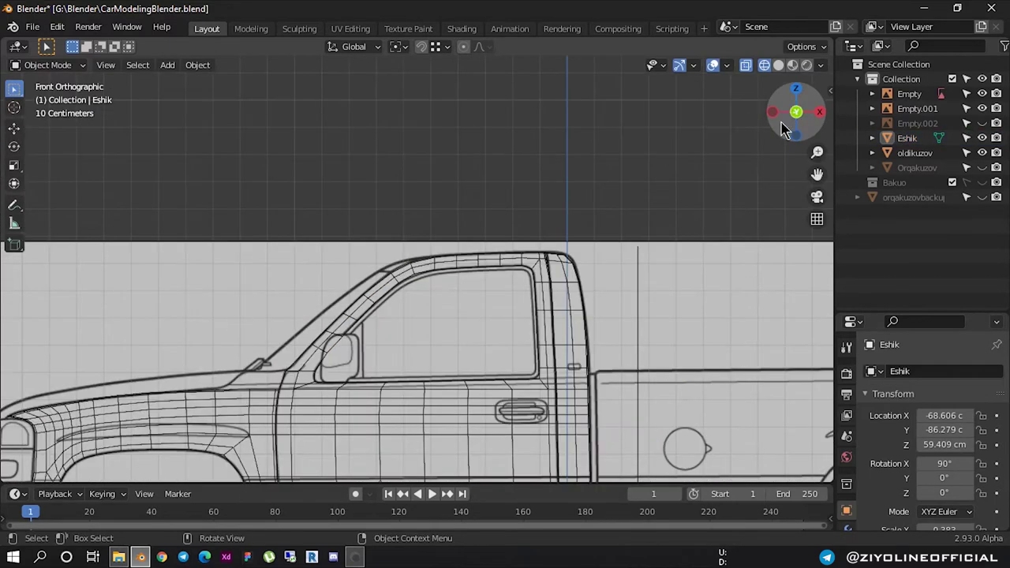
Click through the blueprint plane and Eshik door to make the oldikuzov cab mesh active
{"action": "left_click", "coordinate": [541, 276]}
{"action": "left_click", "coordinate": [528, 278]}
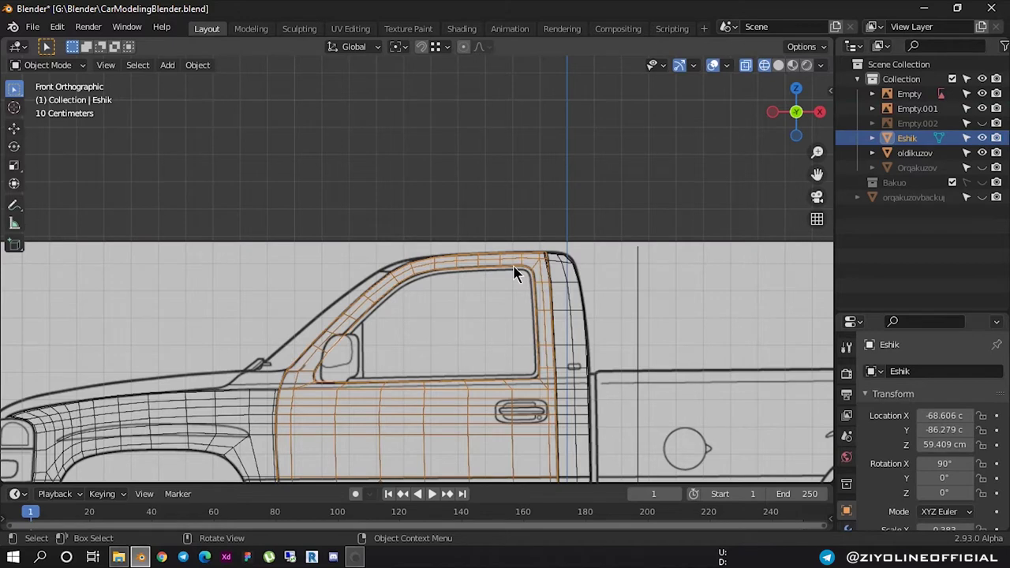
{"action": "scroll", "coordinate": [564, 267], "scroll_direction": "up", "scroll_amount": 5}
{"action": "scroll", "coordinate": [471, 232], "scroll_direction": "down", "scroll_amount": 2}
{"action": "scroll", "coordinate": [498, 239], "scroll_direction": "up", "scroll_amount": 3}
{"action": "scroll", "coordinate": [372, 248], "scroll_direction": "down", "scroll_amount": 2}
{"action": "scroll", "coordinate": [327, 282], "scroll_direction": "up", "scroll_amount": 2}
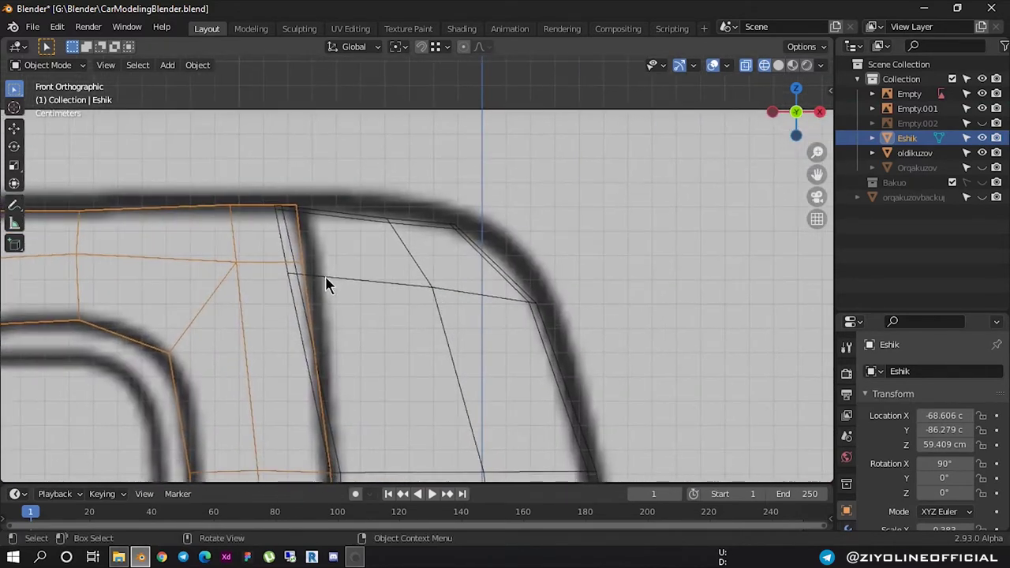
{"action": "left_click", "coordinate": [357, 282]}
{"action": "left_click", "coordinate": [356, 282]}
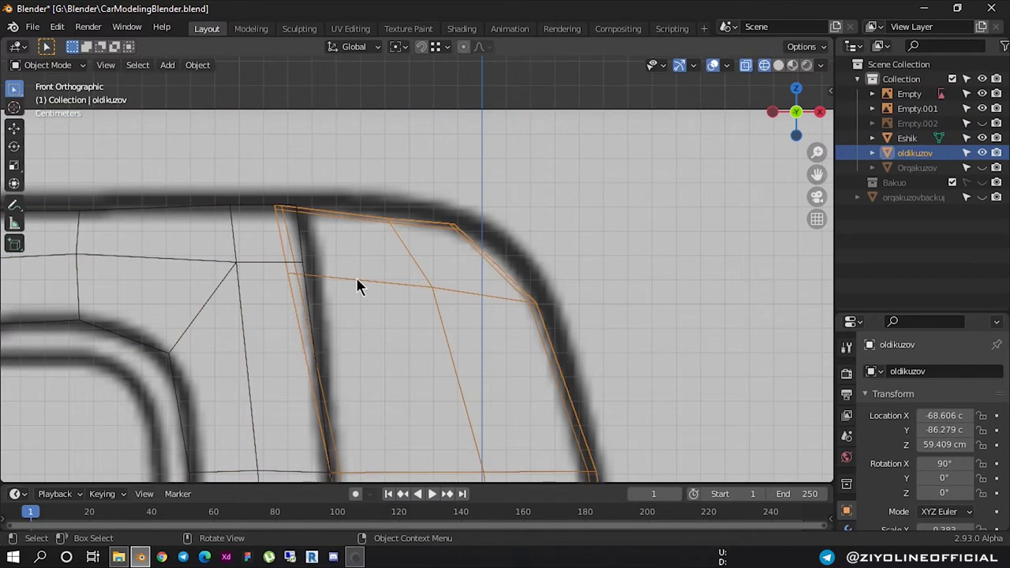
In Edit Mode, move the window's top-edge and middle vertex rows onto the blueprint outline
{"action": "key", "text": "Tab"}
{"action": "key", "text": "b"}
{"action": "left_click_drag", "start_coordinate": [269, 185], "coordinate": [509, 251]}
{"action": "key", "text": "g"}
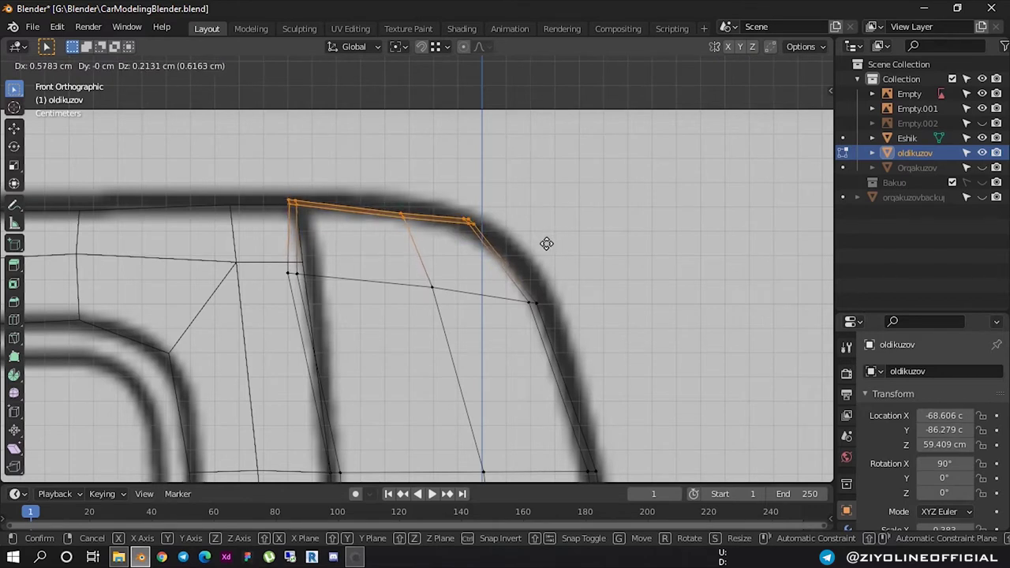
{"action": "left_click", "coordinate": [547, 244]}
{"action": "left_click_drag", "start_coordinate": [284, 265], "coordinate": [553, 315]}
{"action": "key", "text": "g"}
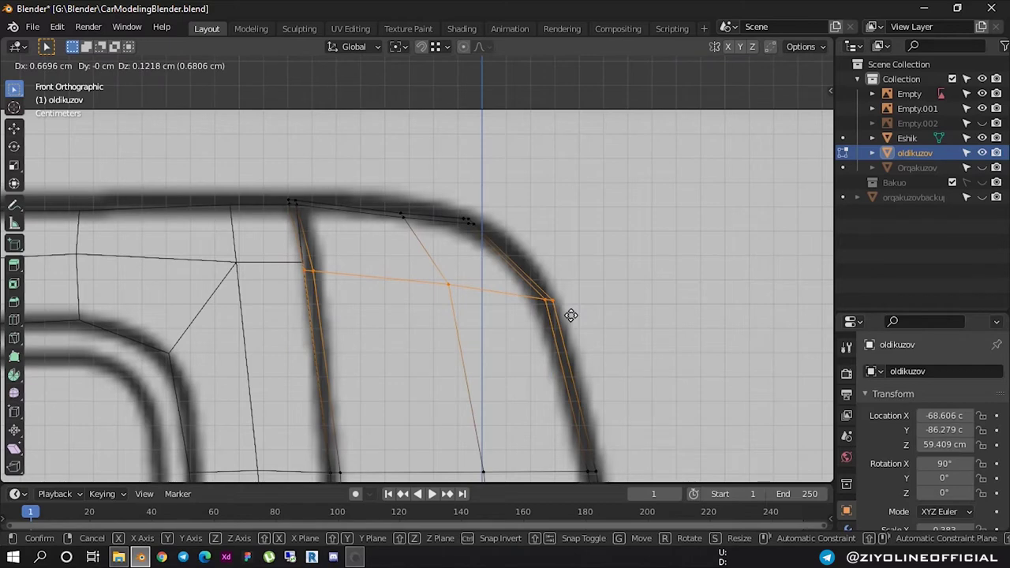
{"action": "left_click", "coordinate": [571, 314]}
Place the top-left corner, top-edge and rounded-corner vertices on the blueprint's thick outline
{"action": "scroll", "coordinate": [266, 180], "scroll_direction": "up", "scroll_amount": 2}
{"action": "scroll", "coordinate": [236, 170], "scroll_direction": "up", "scroll_amount": 1}
{"action": "left_click_drag", "start_coordinate": [188, 149], "coordinate": [242, 188]}
{"action": "key", "text": "g"}
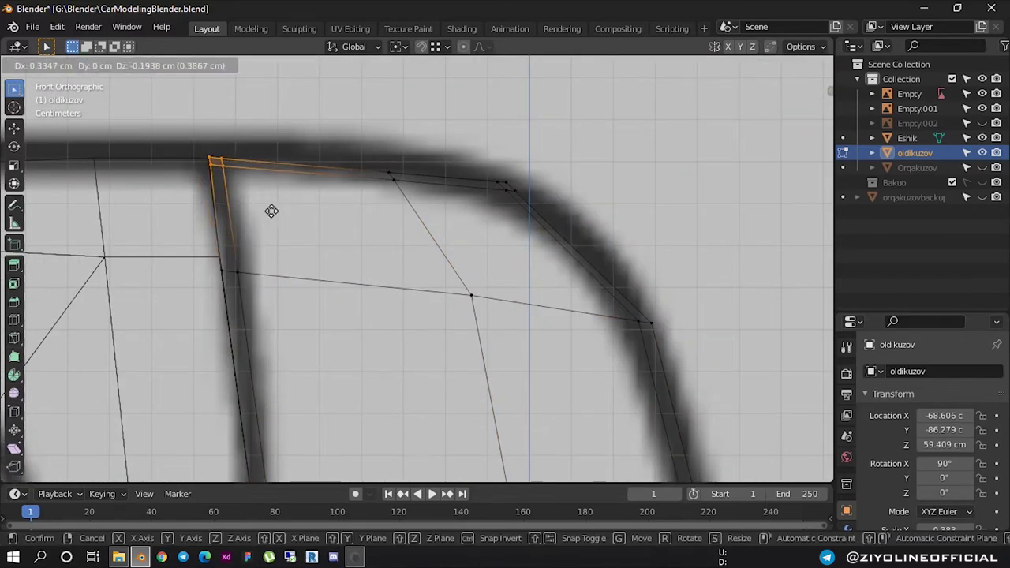
{"action": "left_click", "coordinate": [267, 211]}
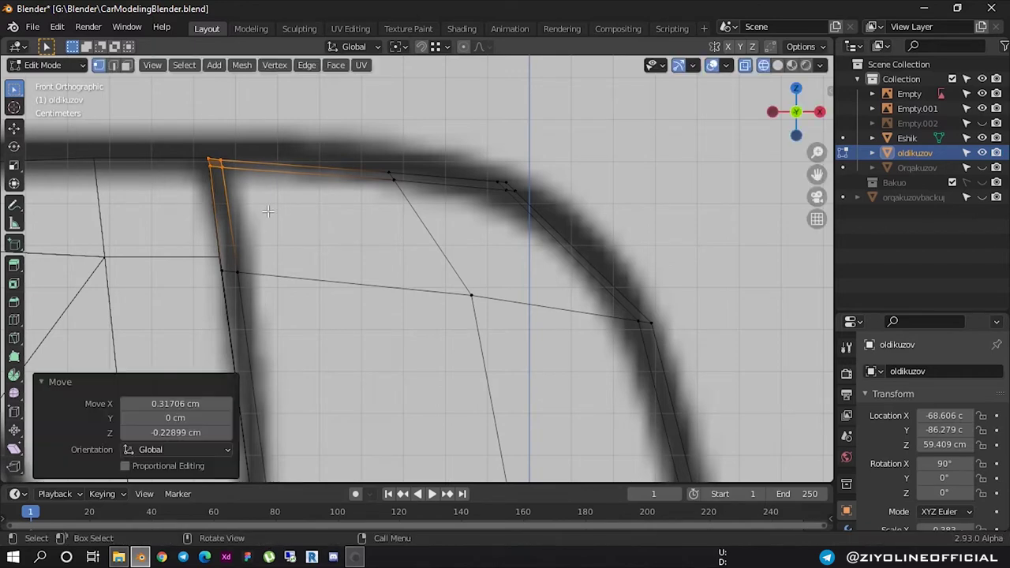
{"action": "left_click", "coordinate": [391, 175]}
{"action": "key", "text": "g"}
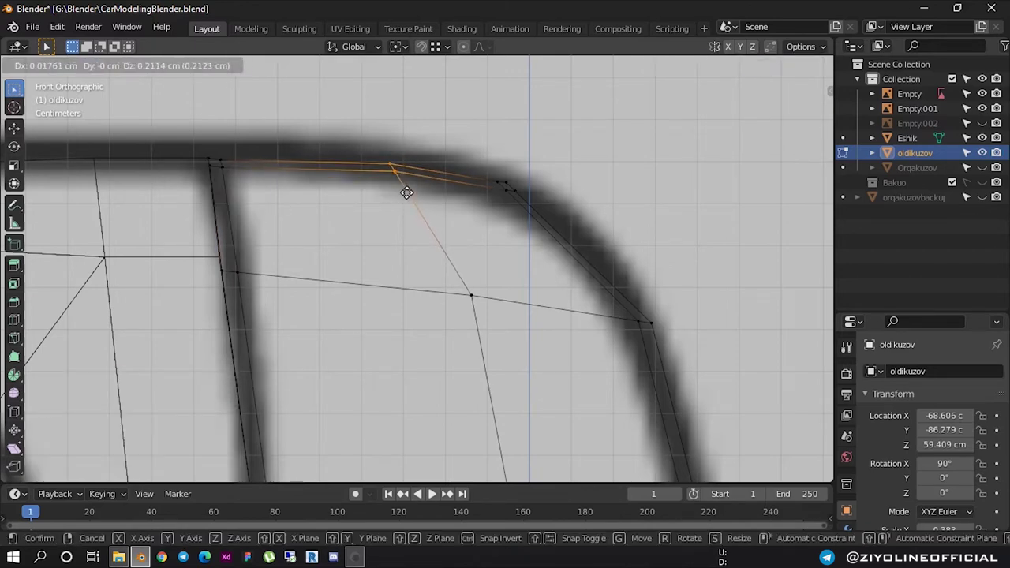
{"action": "left_click", "coordinate": [406, 192]}
{"action": "left_click", "coordinate": [499, 183]}
{"action": "key", "text": "g"}
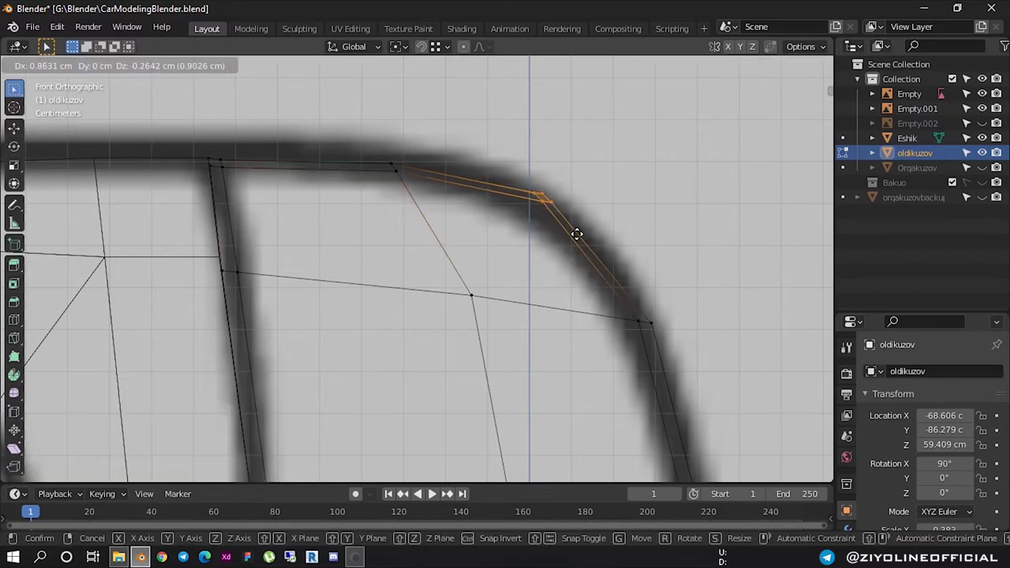
{"action": "left_click", "coordinate": [564, 226]}
Nudge the window panel's middle vertex and the door-pillar vertex onto the pillar line
{"action": "left_click", "coordinate": [471, 296]}
{"action": "key", "text": "g"}
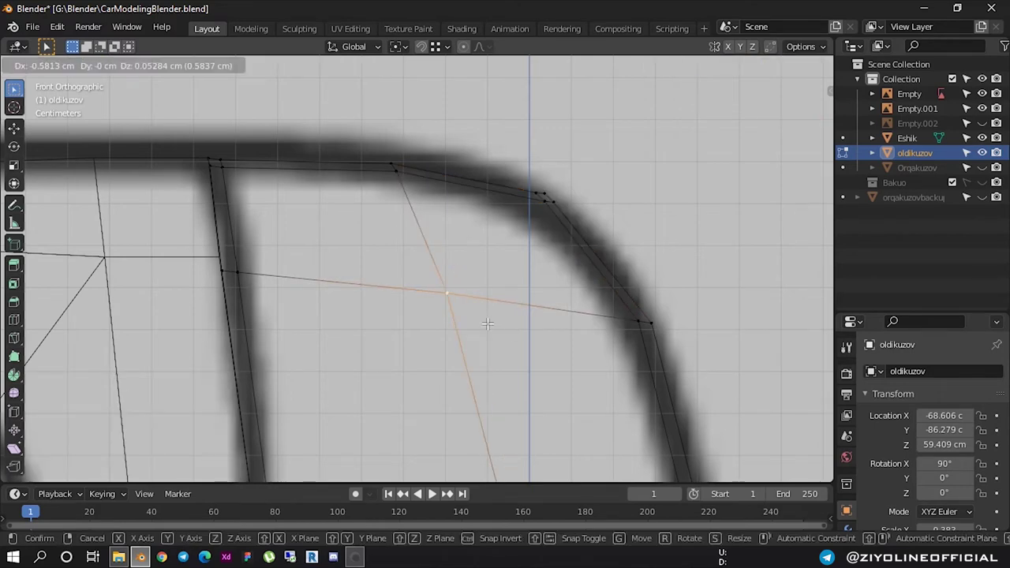
{"action": "left_click", "coordinate": [466, 322]}
{"action": "left_click", "coordinate": [236, 272]}
{"action": "key", "text": "g"}
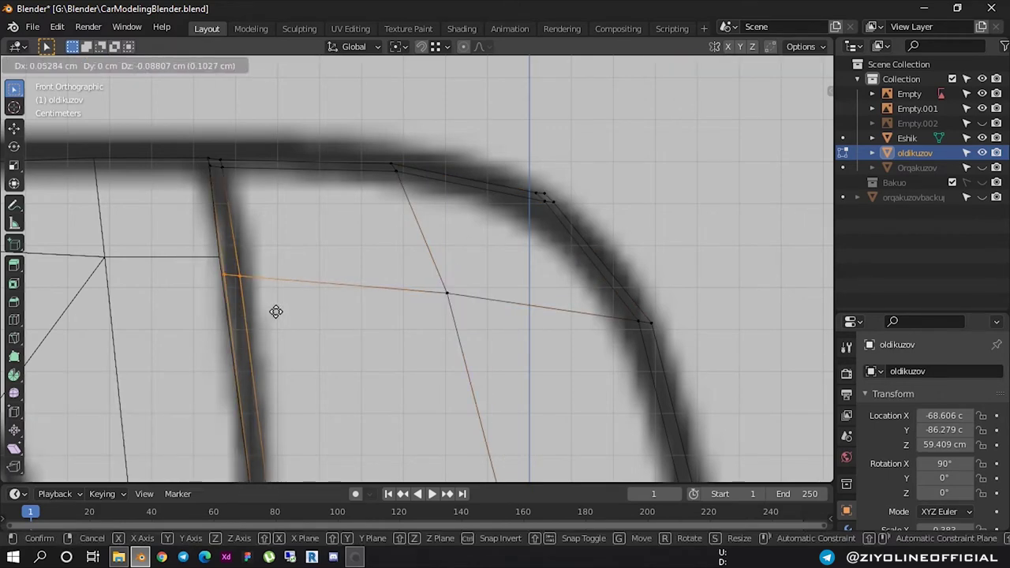
{"action": "left_click", "coordinate": [274, 310]}
{"action": "scroll", "coordinate": [427, 331], "scroll_direction": "down", "scroll_amount": 2}
{"action": "scroll", "coordinate": [423, 215], "scroll_direction": "down", "scroll_amount": 2}
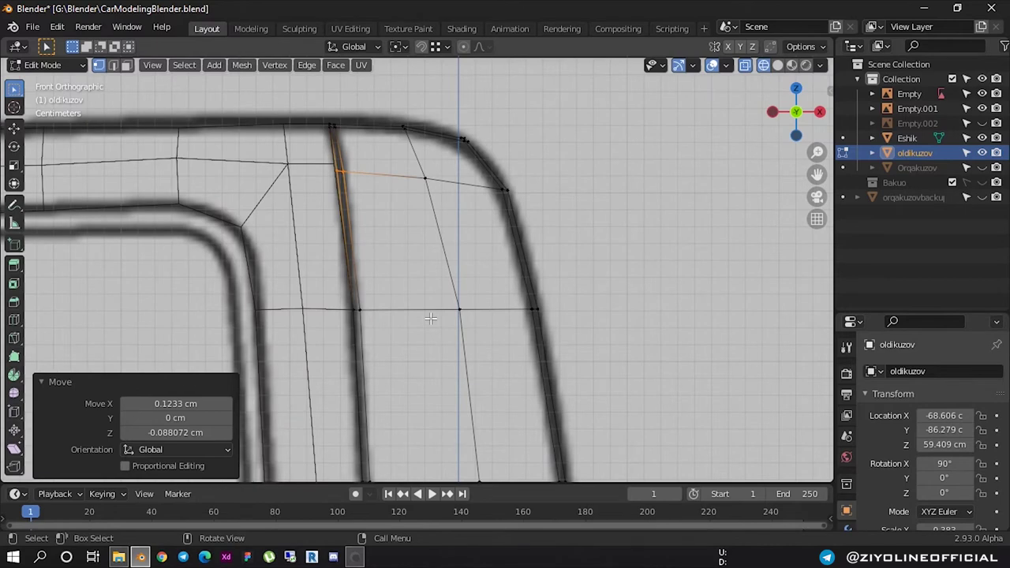
Zoom and orbit around the cab to inspect the window pillar from an angle
{"action": "scroll", "coordinate": [423, 215], "scroll_direction": "down", "scroll_amount": 3}
{"action": "scroll", "coordinate": [434, 219], "scroll_direction": "down", "scroll_amount": 3, "text": "shift"}
{"action": "scroll", "coordinate": [443, 222], "scroll_direction": "down", "scroll_amount": 3, "text": "shift"}
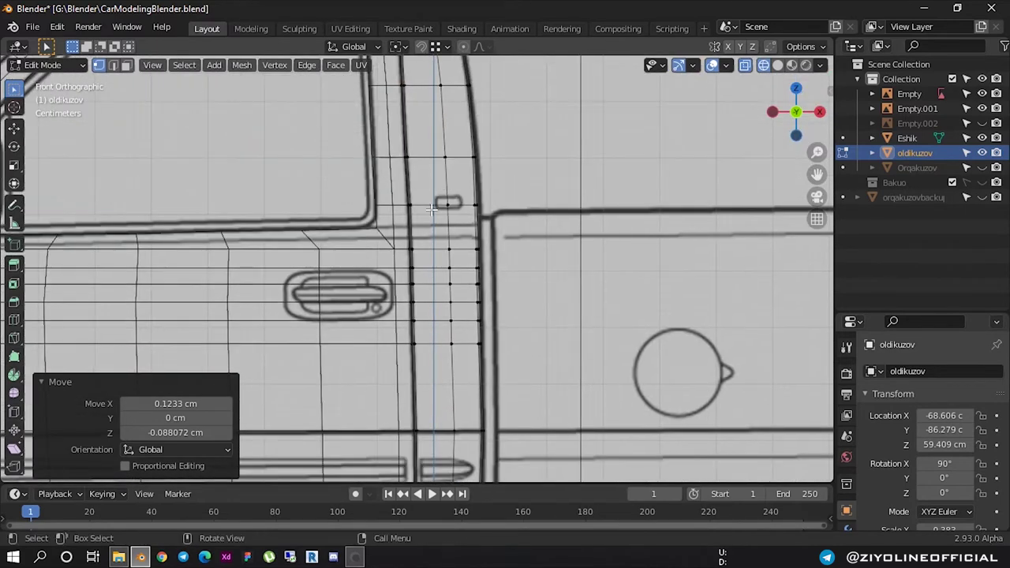
{"action": "scroll", "coordinate": [443, 222], "scroll_direction": "down", "scroll_amount": 6}
{"action": "scroll", "coordinate": [444, 252], "scroll_direction": "up", "scroll_amount": 1}
{"action": "scroll", "coordinate": [447, 281], "scroll_direction": "up", "scroll_amount": 1}
{"action": "middle_click_drag", "start_coordinate": [447, 281], "coordinate": [434, 300]}
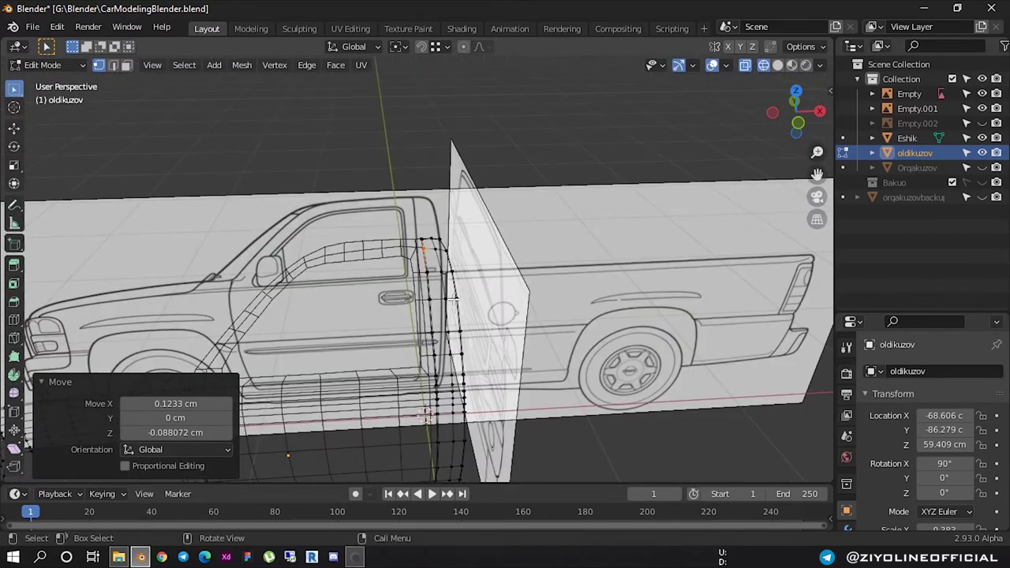
{"action": "scroll", "coordinate": [434, 304], "scroll_direction": "up", "scroll_amount": 2}
{"action": "scroll", "coordinate": [432, 310], "scroll_direction": "up", "scroll_amount": 2}
{"action": "scroll", "coordinate": [432, 310], "scroll_direction": "up", "scroll_amount": 2}
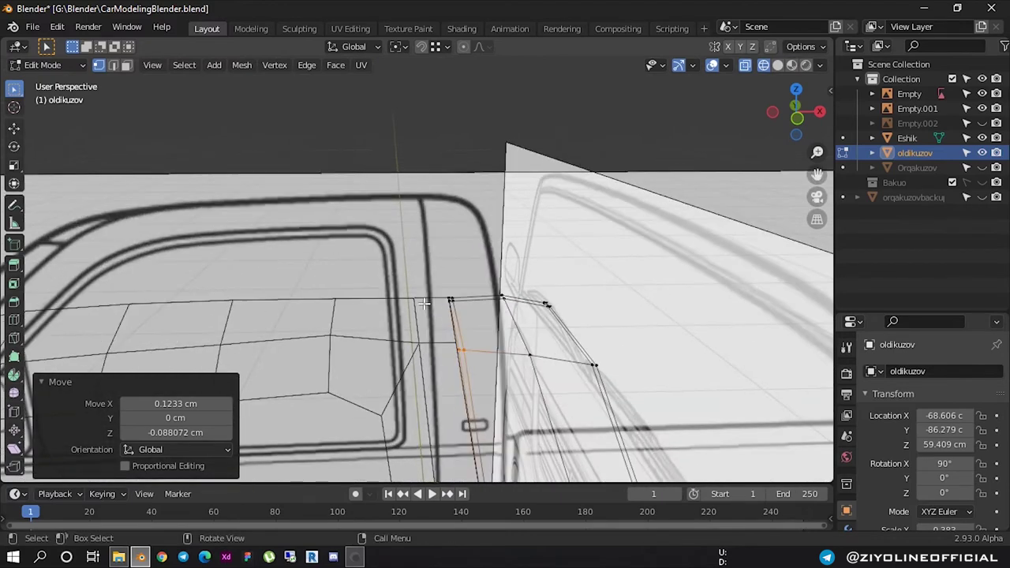
{"action": "scroll", "coordinate": [418, 304], "scroll_direction": "up", "scroll_amount": 1}
{"action": "scroll", "coordinate": [400, 274], "scroll_direction": "up", "scroll_amount": 2, "text": "shift"}
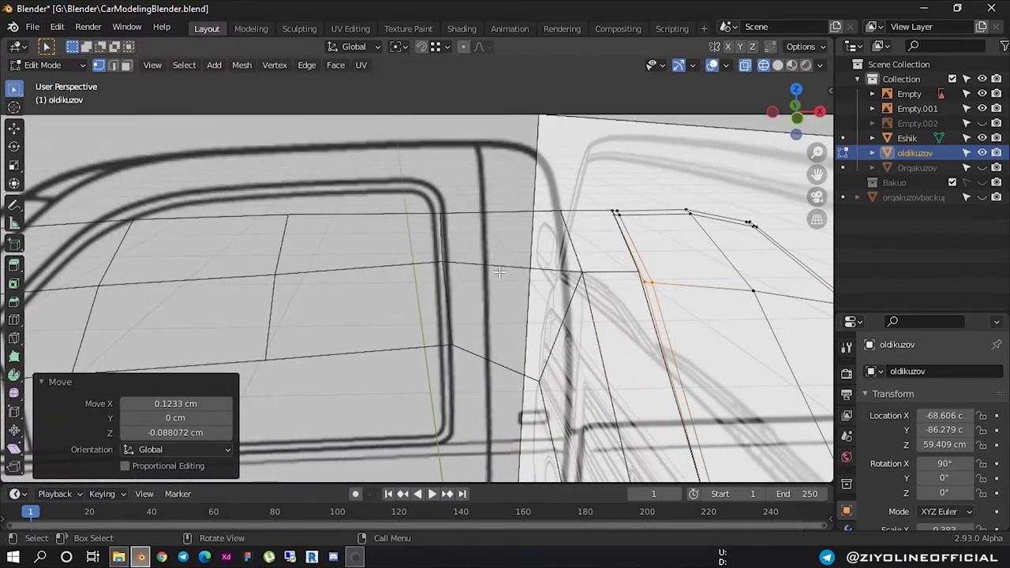
{"action": "scroll", "coordinate": [400, 274], "scroll_direction": "down", "scroll_amount": 3}
{"action": "scroll", "coordinate": [400, 274], "scroll_direction": "up", "scroll_amount": 4}
{"action": "middle_click_drag", "start_coordinate": [401, 274], "coordinate": [314, 282]}
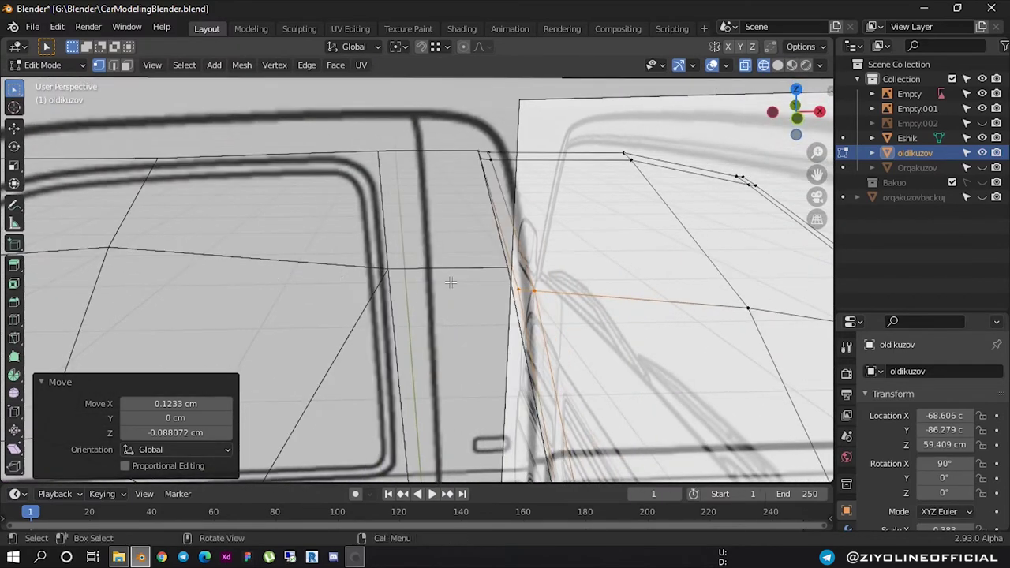
{"action": "scroll", "coordinate": [314, 282], "scroll_direction": "up", "scroll_amount": 2}
{"action": "scroll", "coordinate": [316, 282], "scroll_direction": "up", "scroll_amount": 2}
{"action": "scroll", "coordinate": [318, 284], "scroll_direction": "down", "scroll_amount": 2}
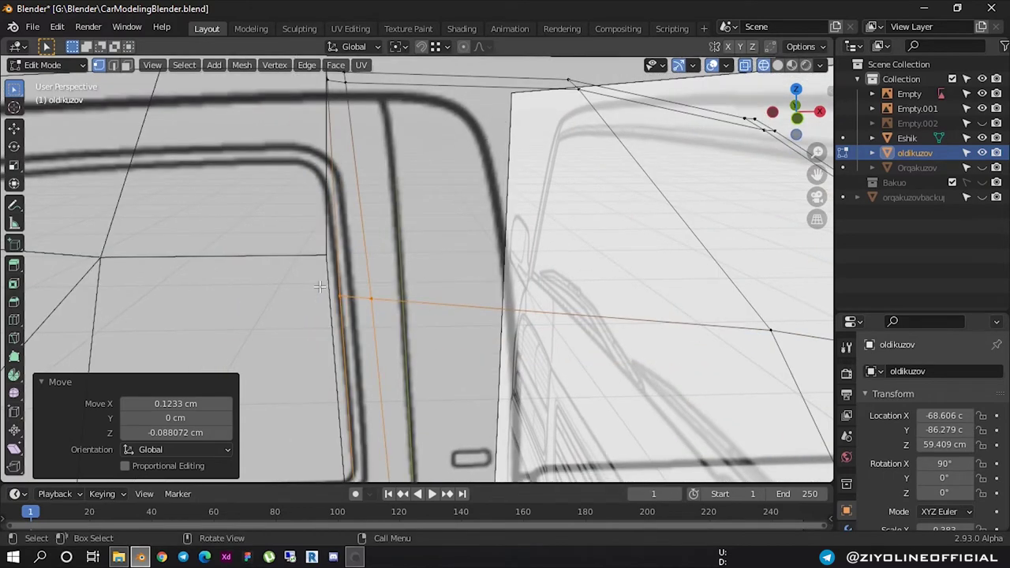
Raise the pillar edge 0.085 cm onto the blueprint's pillar line, then return to front view
{"action": "key", "text": "g"}
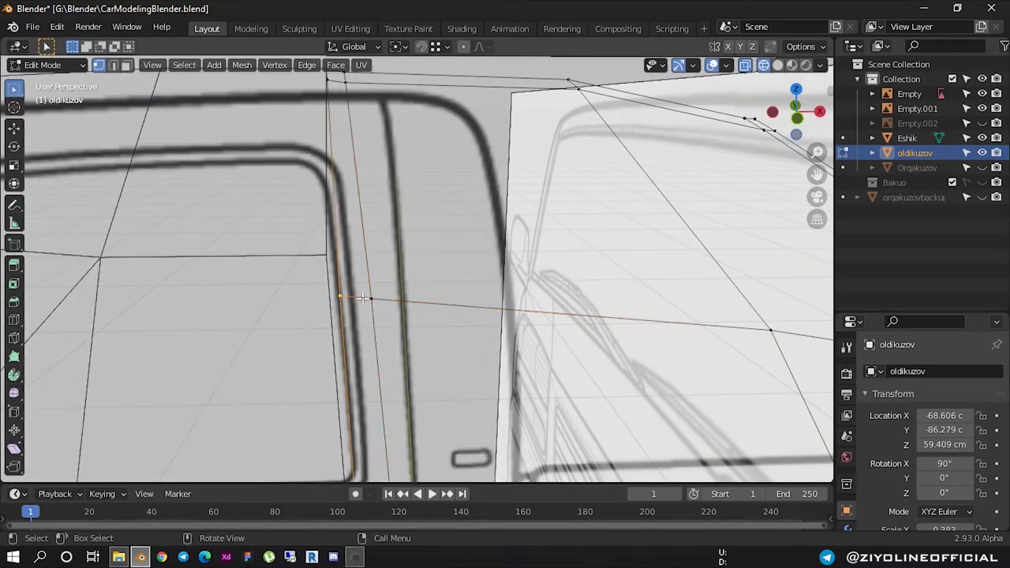
{"action": "left_click", "coordinate": [348, 301], "text": "shift"}
{"action": "key", "text": "g"}
{"action": "left_click", "coordinate": [348, 293]}
{"action": "key", "text": "KP_1"}
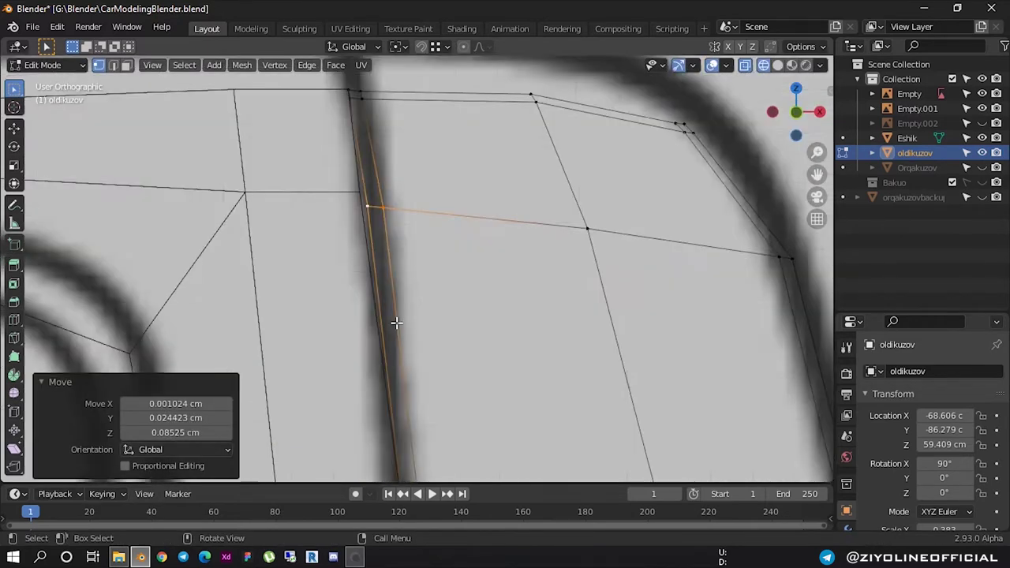
Nudge the cross-edge/pillar junction vertex 0.071 cm up and 0.031 cm in X onto the pillar line
{"action": "scroll", "coordinate": [363, 236], "scroll_direction": "up", "scroll_amount": 2}
{"action": "scroll", "coordinate": [375, 229], "scroll_direction": "up", "scroll_amount": 1}
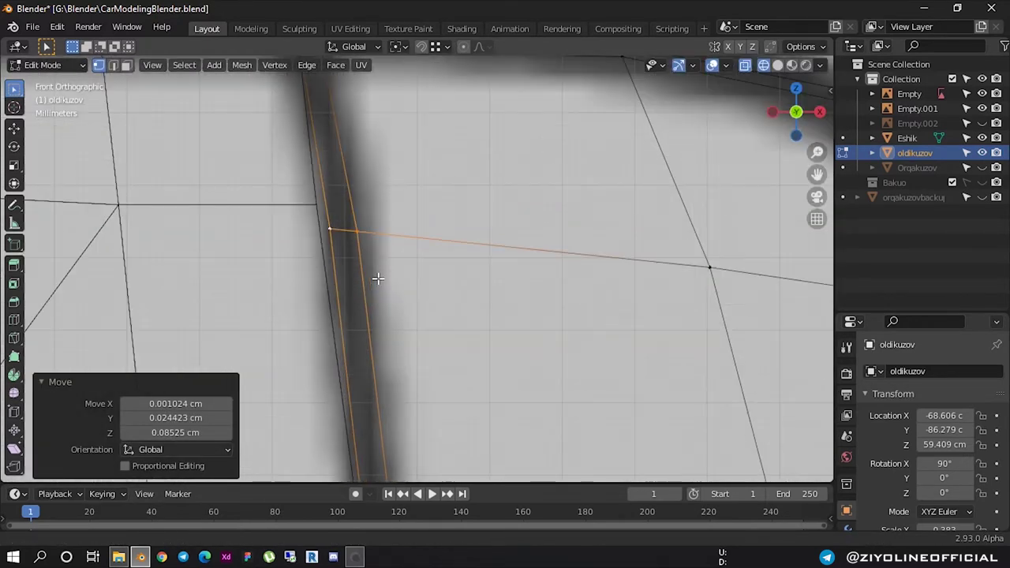
{"action": "key", "text": "g"}
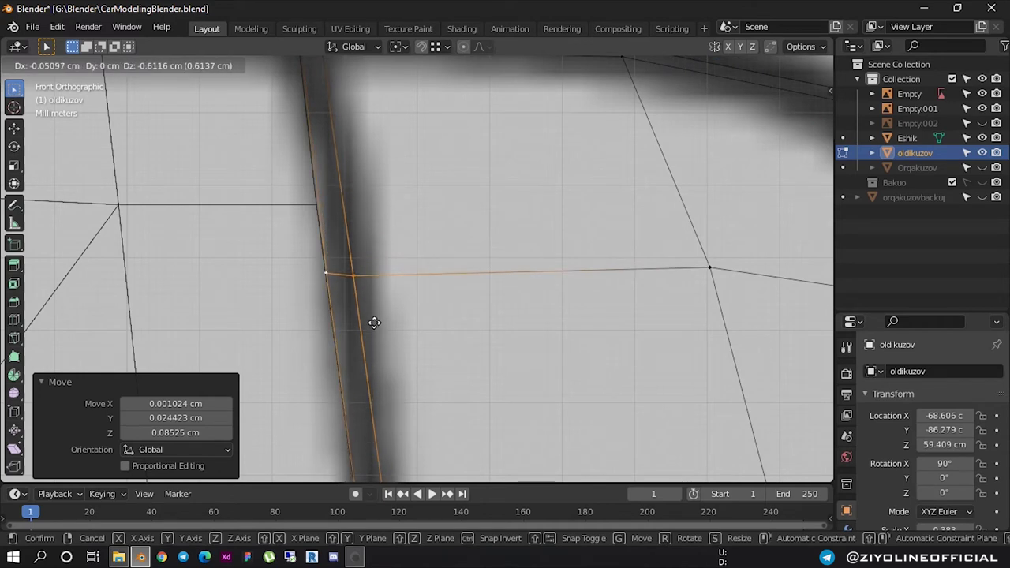
{"action": "left_click", "coordinate": [374, 322]}
{"action": "left_click", "coordinate": [360, 281]}
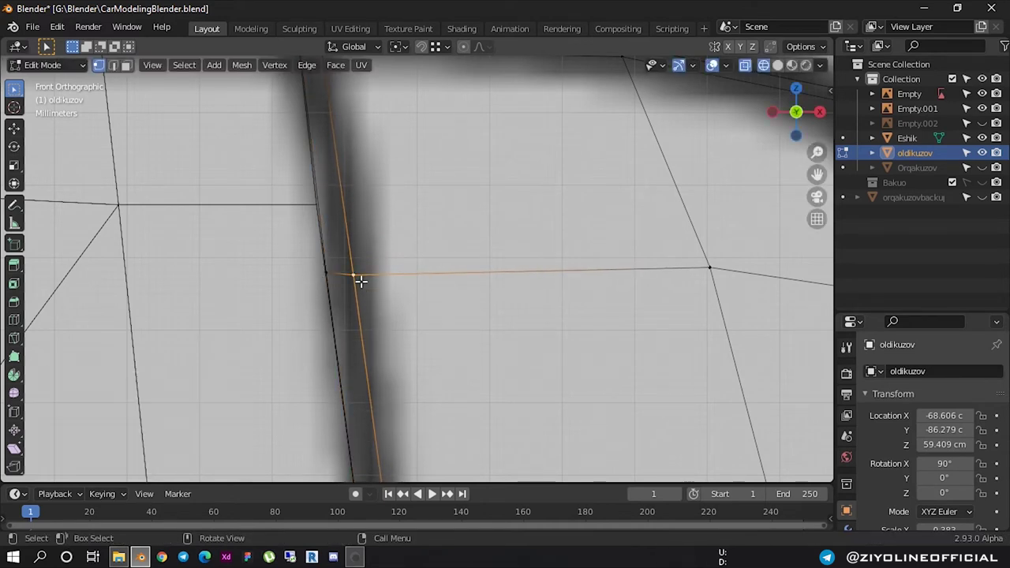
{"action": "key", "text": "g"}
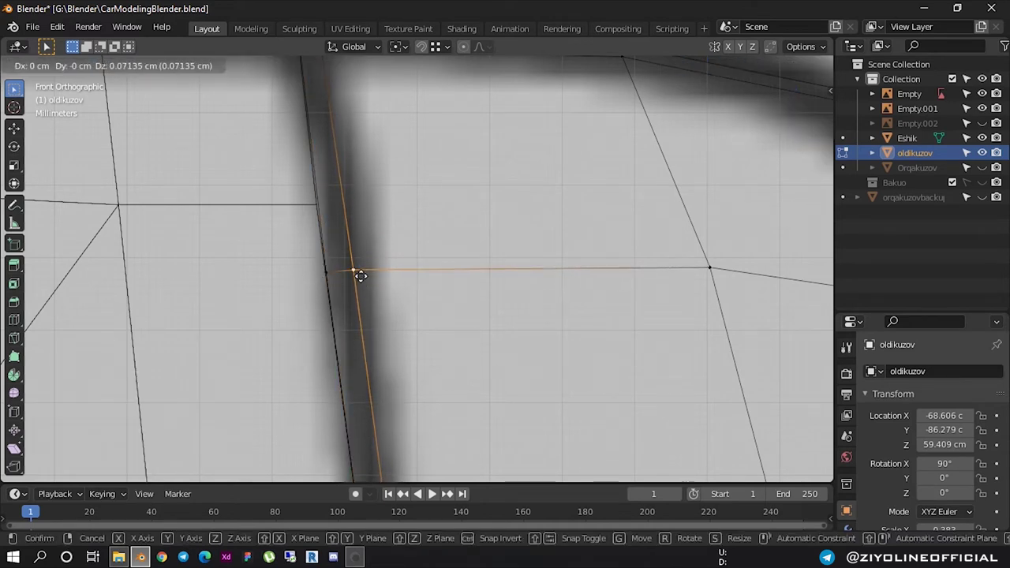
{"action": "left_click", "coordinate": [361, 275]}
{"action": "scroll", "coordinate": [461, 287], "scroll_direction": "down", "scroll_amount": 5}
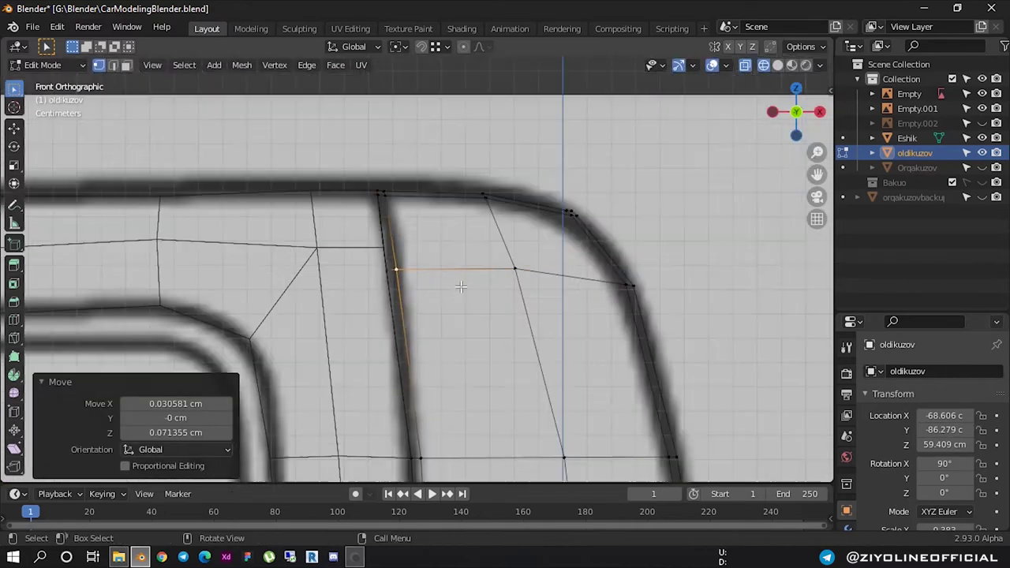
{"action": "left_click", "coordinate": [672, 198]}
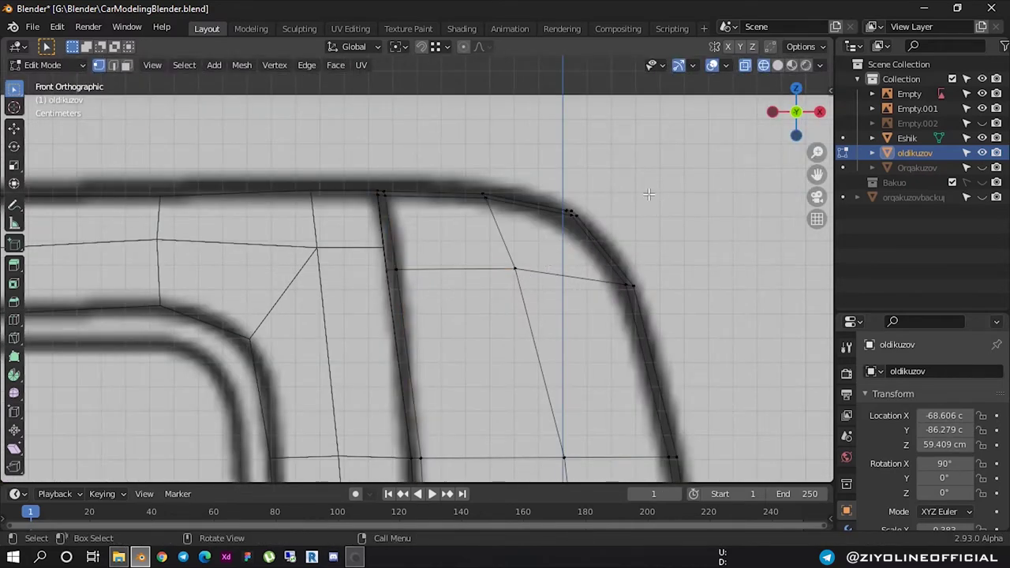
Dissolve the extra vertical edge loop and the edge loop along the top curve
{"action": "left_click", "coordinate": [393, 221], "text": "alt+shift"}
{"action": "key", "text": "x"}
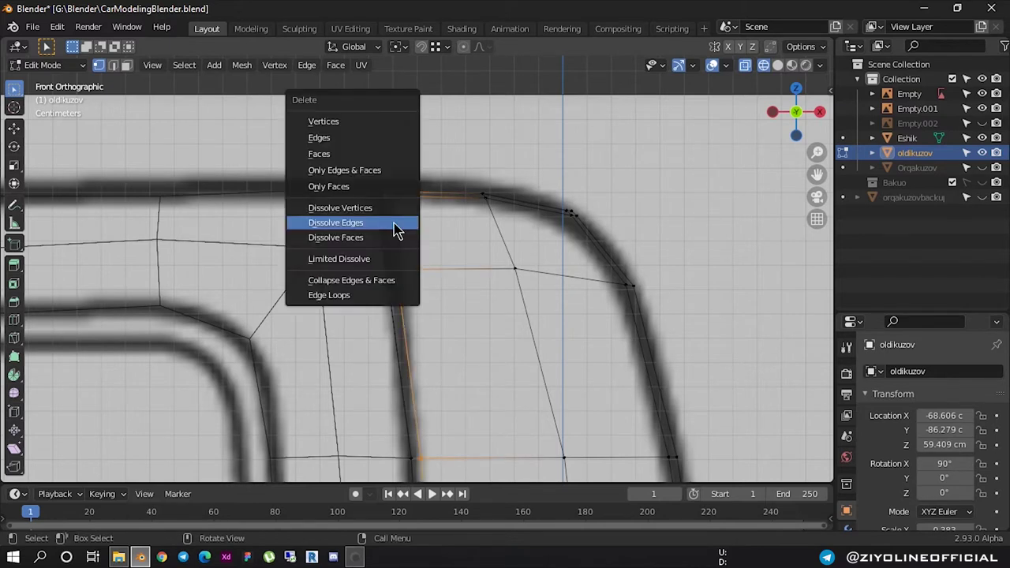
{"action": "left_click", "coordinate": [393, 222]}
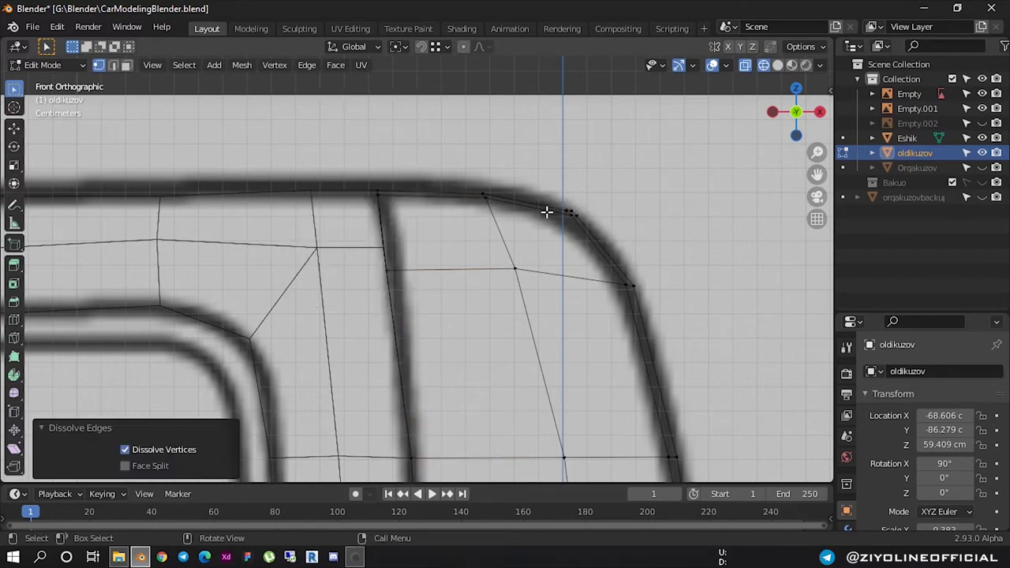
{"action": "left_click", "coordinate": [546, 211]}
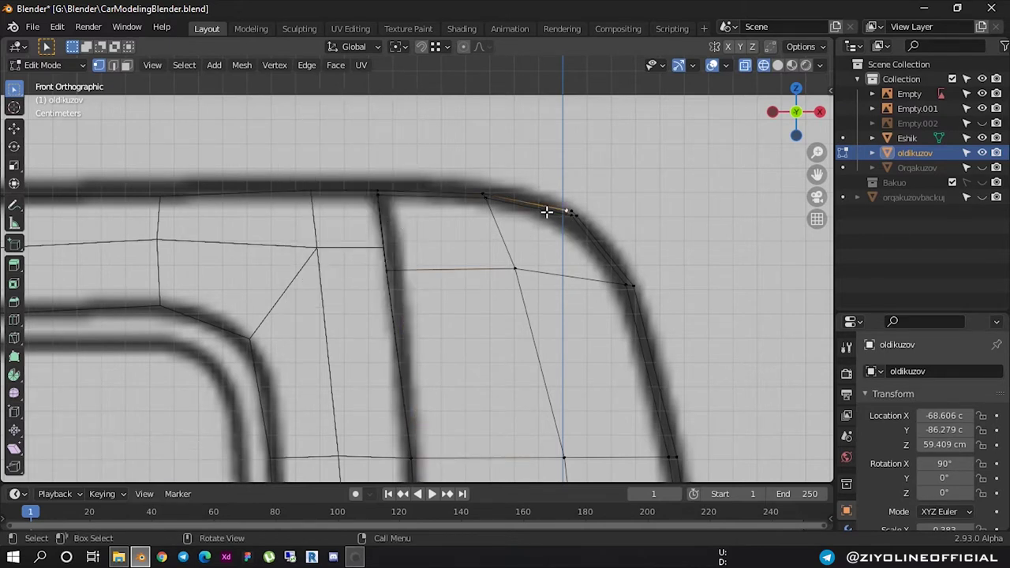
{"action": "left_click", "coordinate": [539, 214], "text": "alt"}
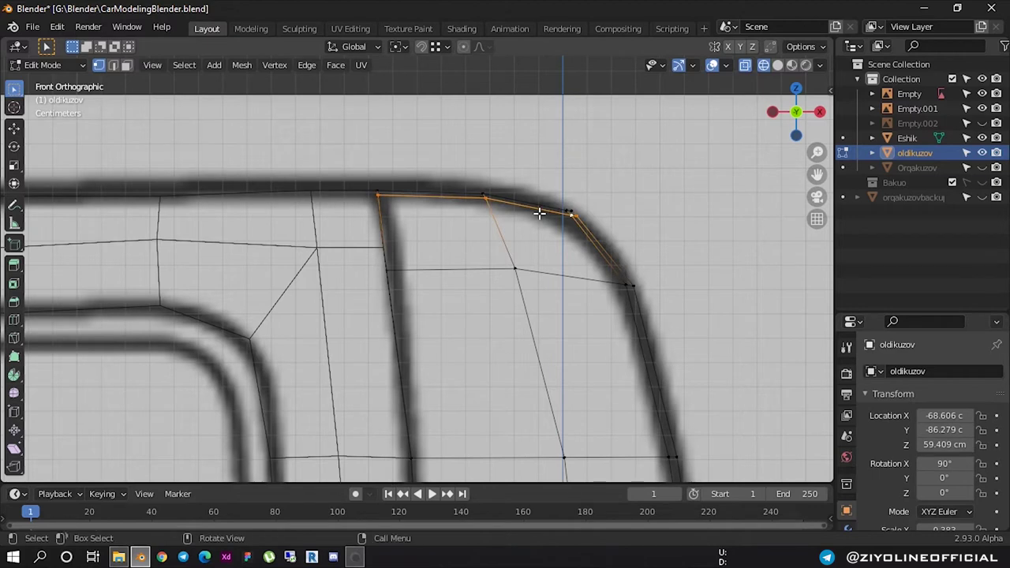
{"action": "key", "text": "x"}
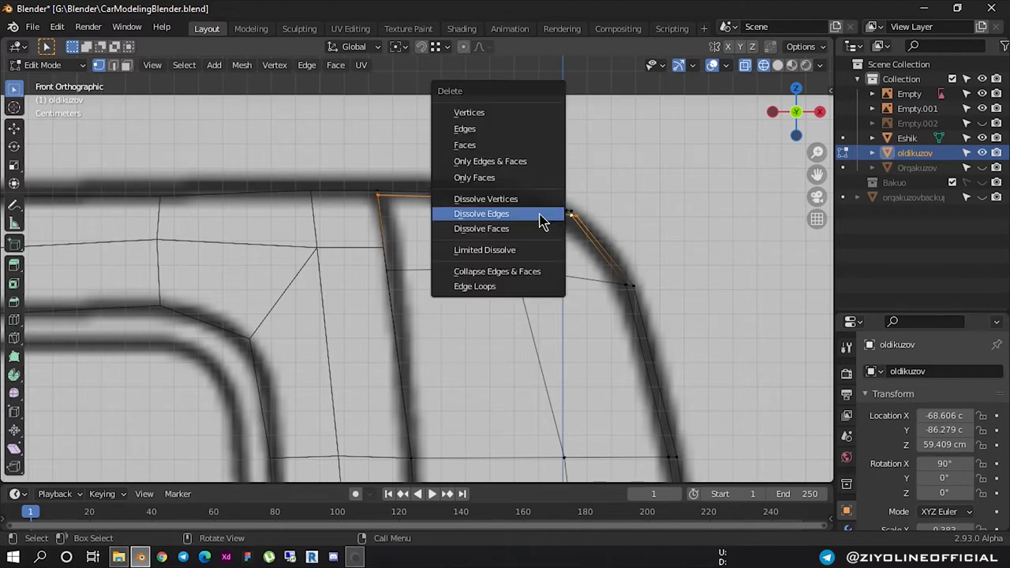
{"action": "left_click", "coordinate": [543, 215]}
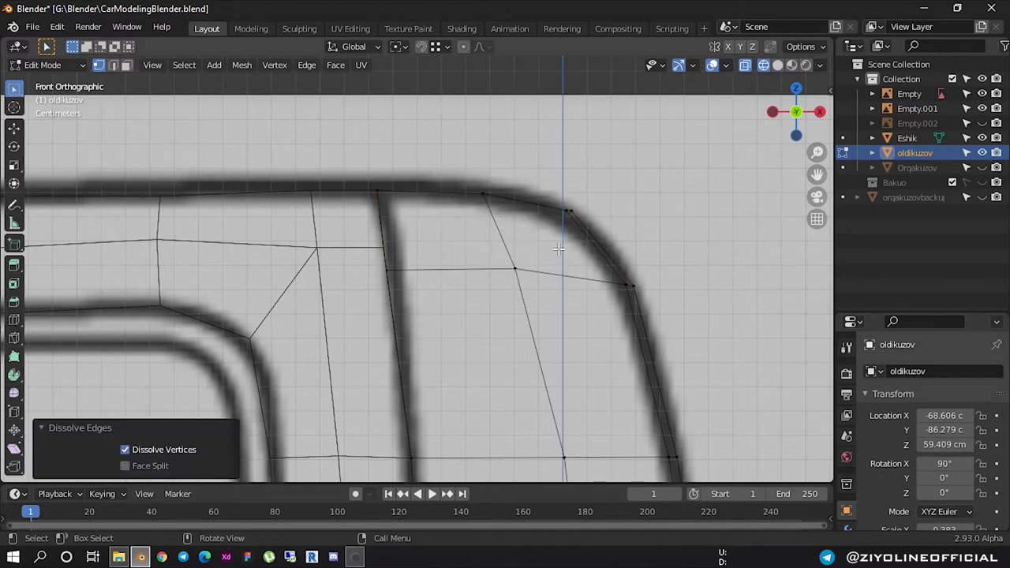
Dissolve the curved corner edges running down the side and bottom without leaving holes
{"action": "left_click", "coordinate": [574, 227]}
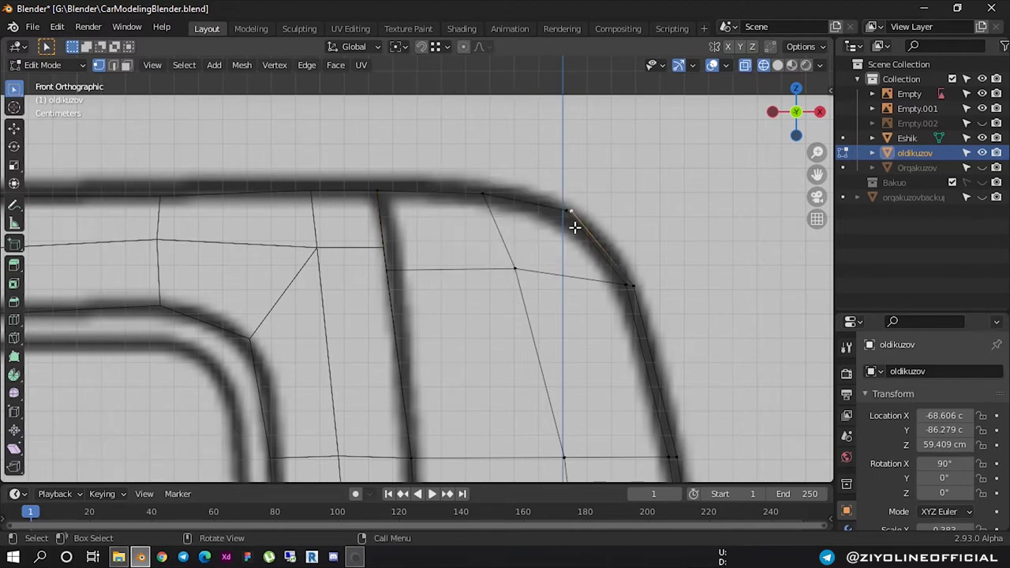
{"action": "left_click", "coordinate": [622, 287], "text": "alt"}
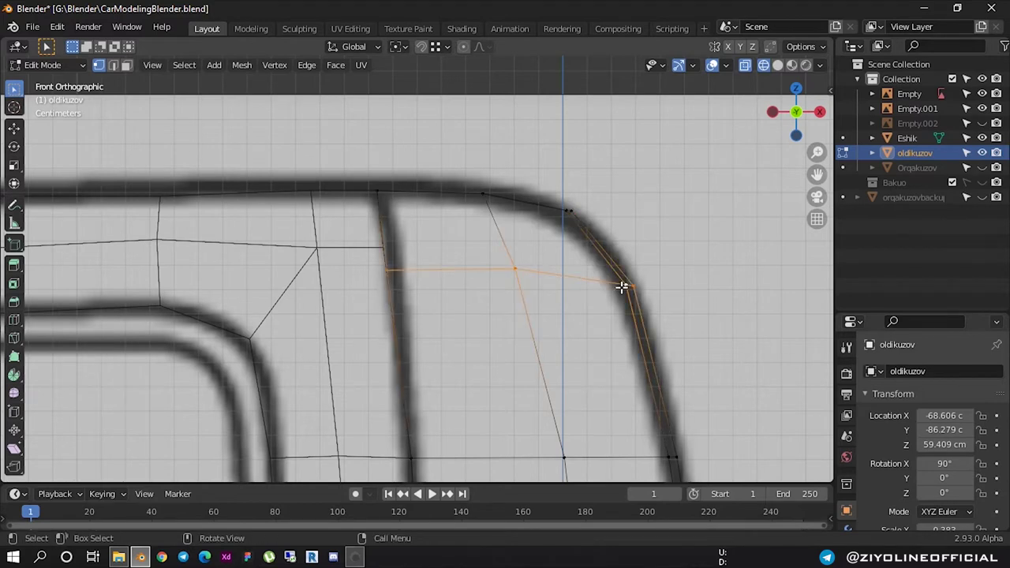
{"action": "left_click", "coordinate": [626, 296], "text": "alt+shift"}
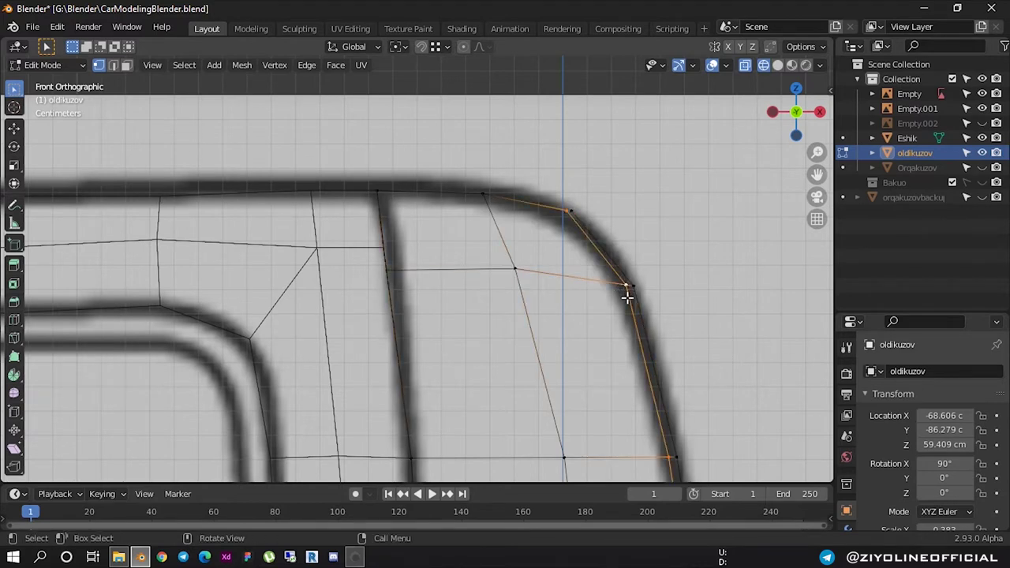
{"action": "key", "text": "x"}
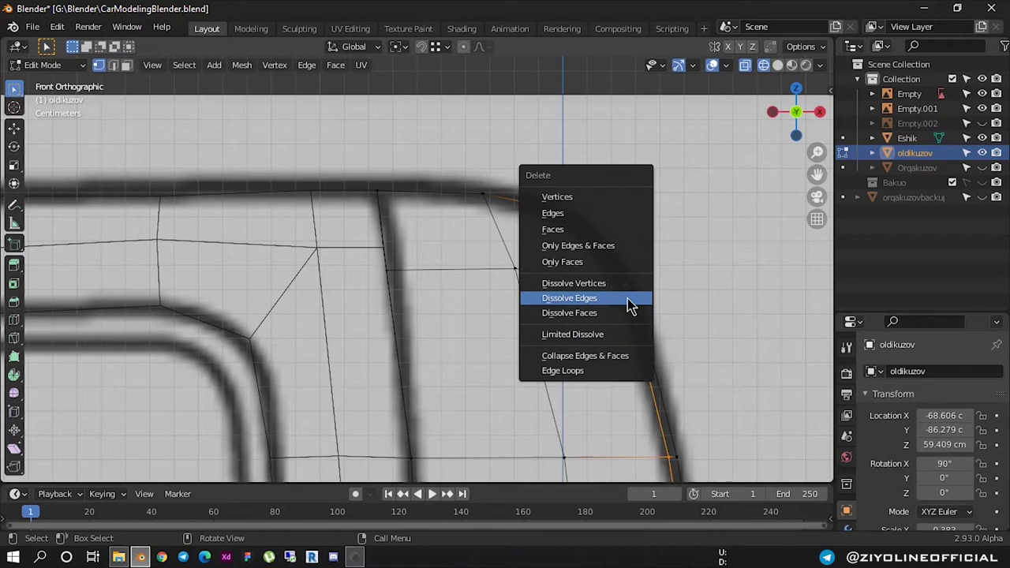
{"action": "left_click", "coordinate": [629, 298]}
{"action": "scroll", "coordinate": [615, 296], "scroll_direction": "down", "scroll_amount": 3}
{"action": "scroll", "coordinate": [564, 347], "scroll_direction": "down", "scroll_amount": 2}
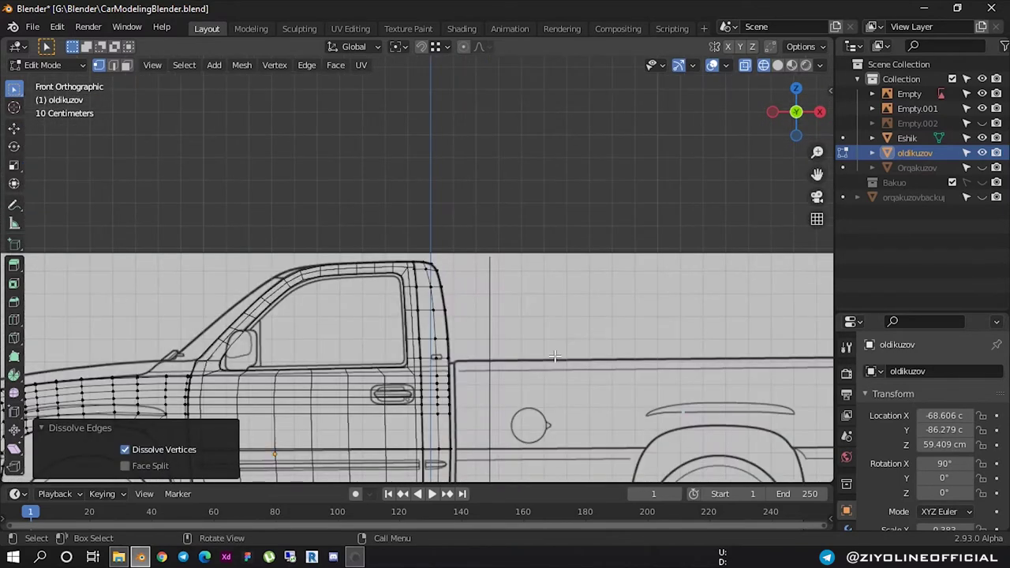
Move the door's lower corner vertex onto the blueprint line
{"action": "scroll", "coordinate": [555, 357], "scroll_direction": "down", "scroll_amount": 1, "text": "shift"}
{"action": "scroll", "coordinate": [538, 271], "scroll_direction": "down", "scroll_amount": 2, "text": "shift"}
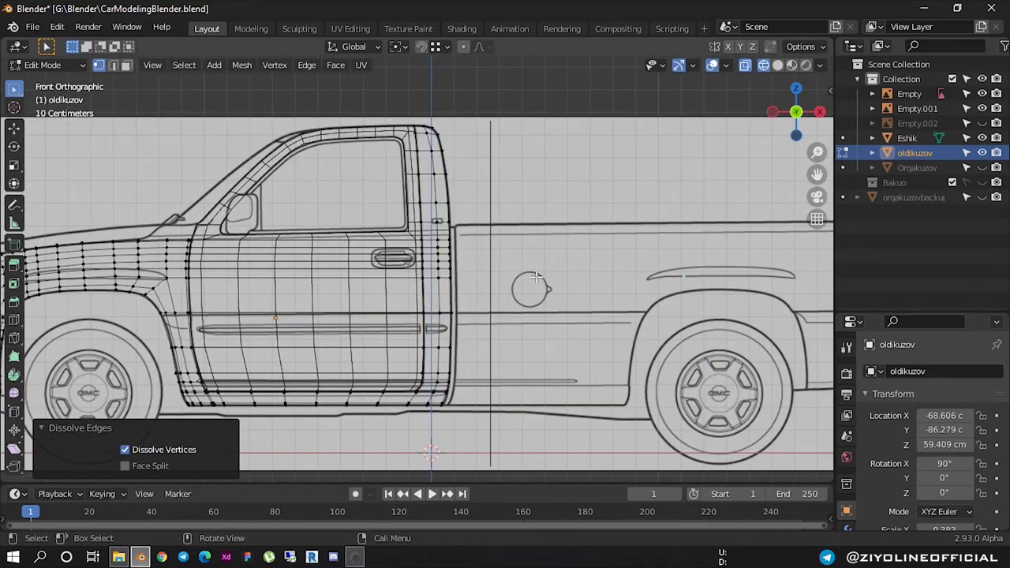
{"action": "scroll", "coordinate": [535, 277], "scroll_direction": "down", "scroll_amount": 1}
{"action": "scroll", "coordinate": [536, 277], "scroll_direction": "down", "scroll_amount": 1}
{"action": "scroll", "coordinate": [447, 348], "scroll_direction": "up", "scroll_amount": 5}
{"action": "scroll", "coordinate": [448, 348], "scroll_direction": "up", "scroll_amount": 2}
{"action": "scroll", "coordinate": [474, 363], "scroll_direction": "up", "scroll_amount": 2}
{"action": "scroll", "coordinate": [429, 181], "scroll_direction": "up", "scroll_amount": 1}
{"action": "scroll", "coordinate": [428, 238], "scroll_direction": "down", "scroll_amount": 1, "text": "shift"}
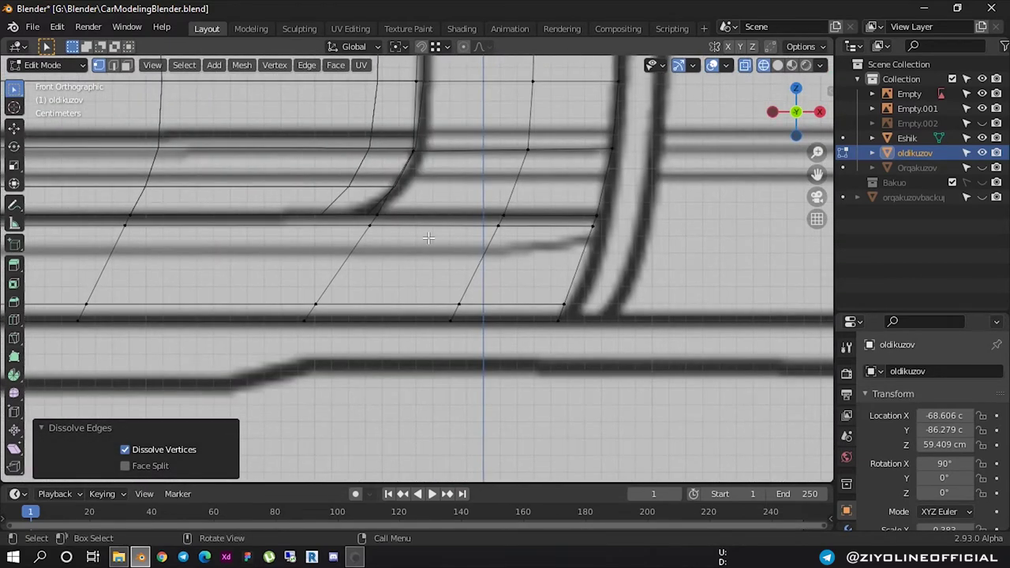
{"action": "scroll", "coordinate": [399, 206], "scroll_direction": "up", "scroll_amount": 1}
{"action": "scroll", "coordinate": [410, 173], "scroll_direction": "up", "scroll_amount": 4}
{"action": "scroll", "coordinate": [415, 150], "scroll_direction": "down", "scroll_amount": 4}
{"action": "scroll", "coordinate": [416, 127], "scroll_direction": "up", "scroll_amount": 4}
{"action": "scroll", "coordinate": [410, 331], "scroll_direction": "down", "scroll_amount": 3}
{"action": "scroll", "coordinate": [406, 272], "scroll_direction": "up", "scroll_amount": 1}
{"action": "left_click_drag", "start_coordinate": [386, 214], "coordinate": [423, 276]}
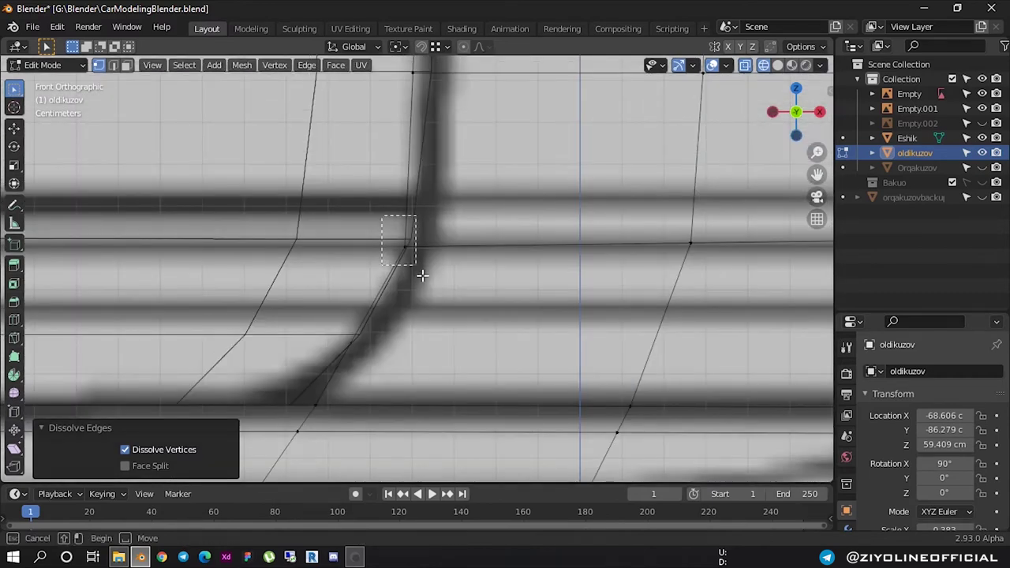
{"action": "key", "text": "g"}
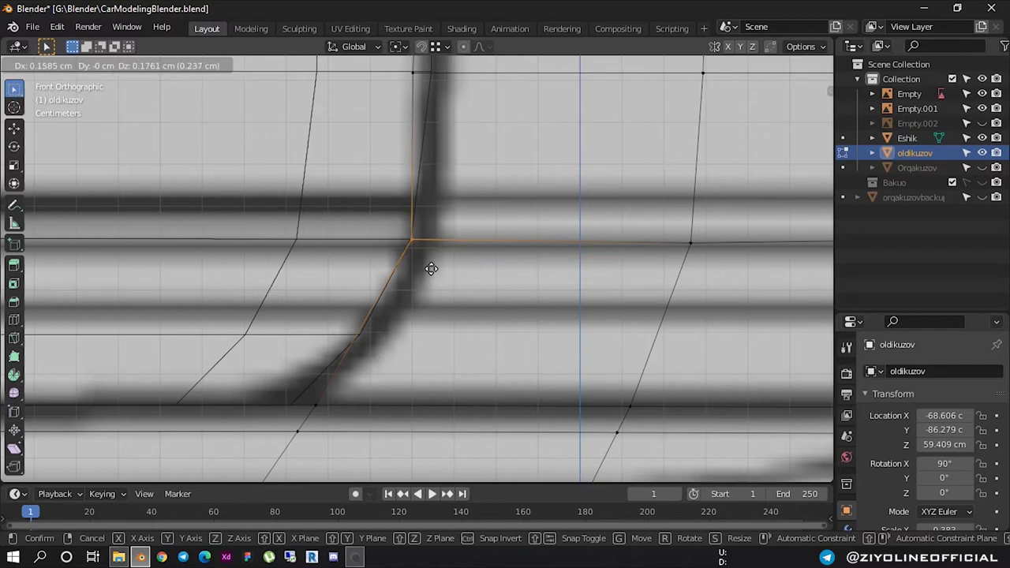
{"action": "left_click", "coordinate": [432, 267]}
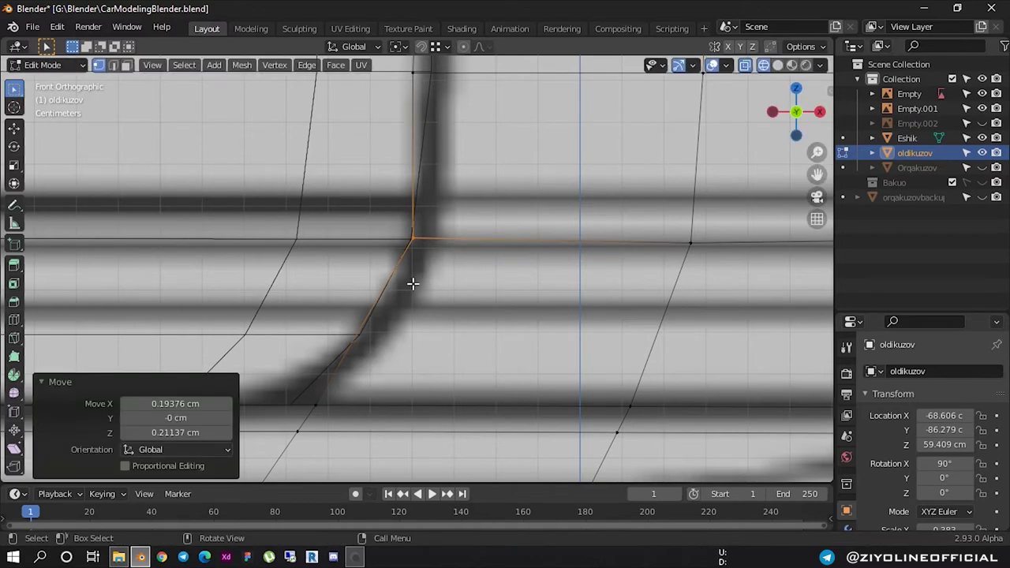
Add a horizontal loop cut across the door and align its corner vertex to the blueprint curve
{"action": "scroll", "coordinate": [371, 335], "scroll_direction": "down", "scroll_amount": 2}
{"action": "scroll", "coordinate": [395, 336], "scroll_direction": "down", "scroll_amount": 1}
{"action": "key", "text": "ctrl+r"}
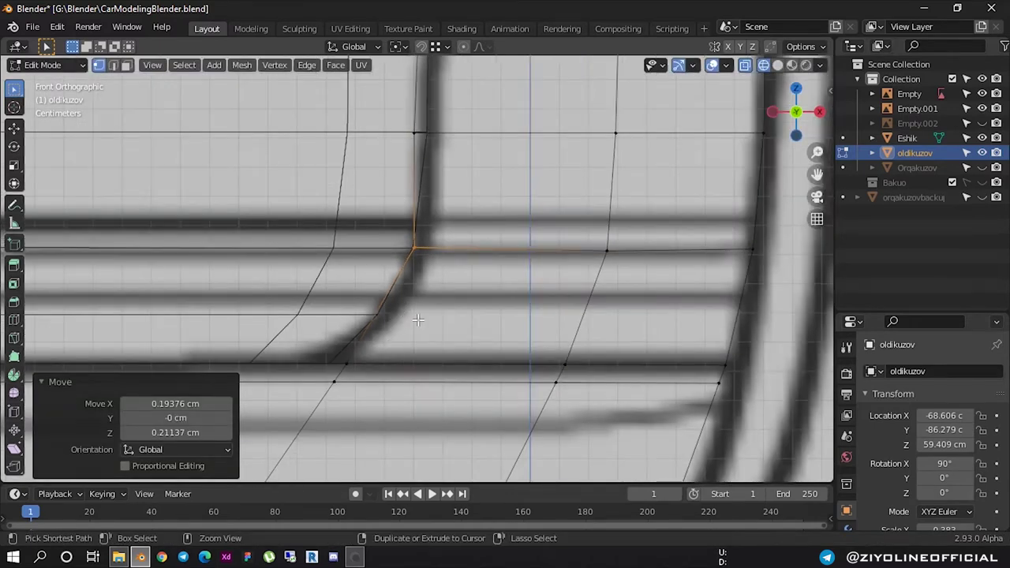
{"action": "left_click", "coordinate": [582, 319]}
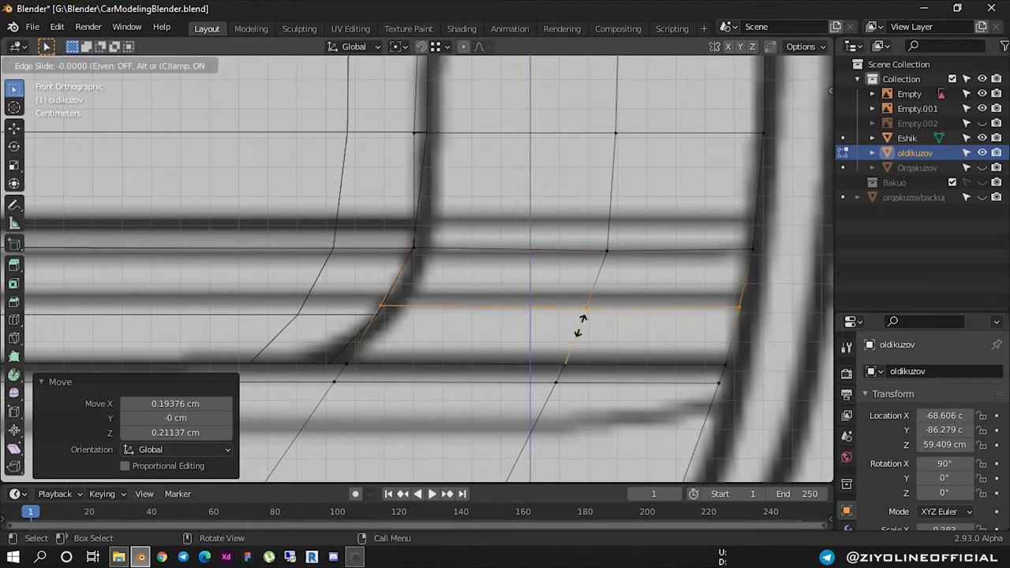
{"action": "left_click", "coordinate": [580, 335]}
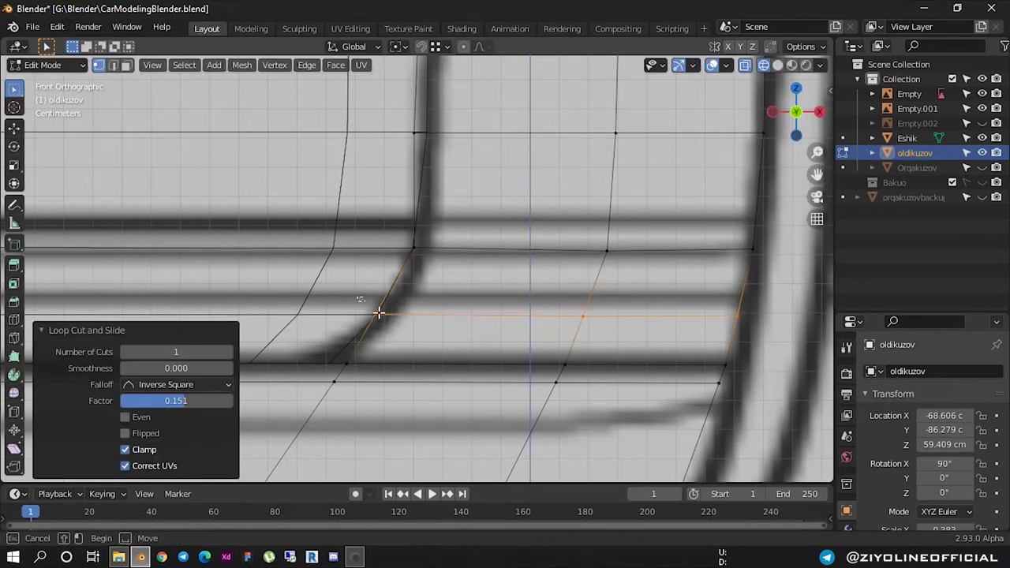
{"action": "left_click", "coordinate": [400, 327]}
{"action": "key", "text": "g"}
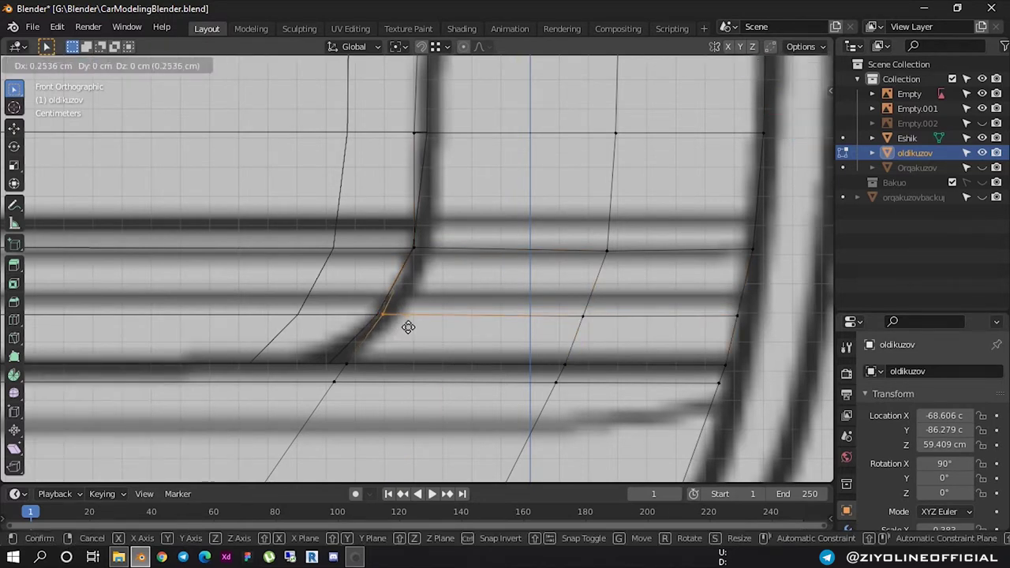
{"action": "left_click", "coordinate": [404, 327]}
Shift two rear window-pillar vertices sideways onto the blueprint pillar line
{"action": "scroll", "coordinate": [419, 210], "scroll_direction": "up", "scroll_amount": 2}
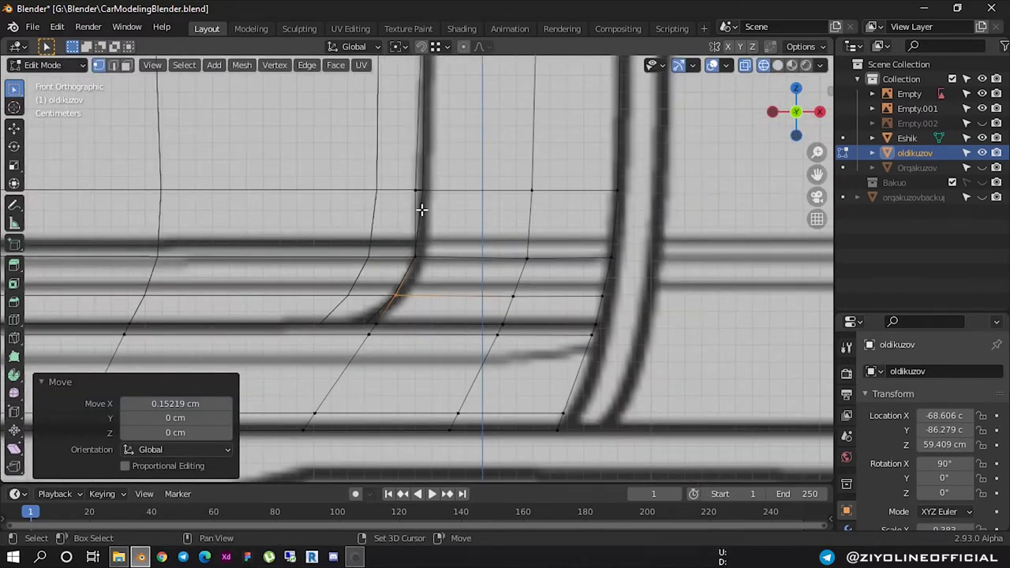
{"action": "scroll", "coordinate": [400, 241], "scroll_direction": "down", "scroll_amount": 2}
{"action": "left_click", "coordinate": [416, 250]}
{"action": "key", "text": "g"}
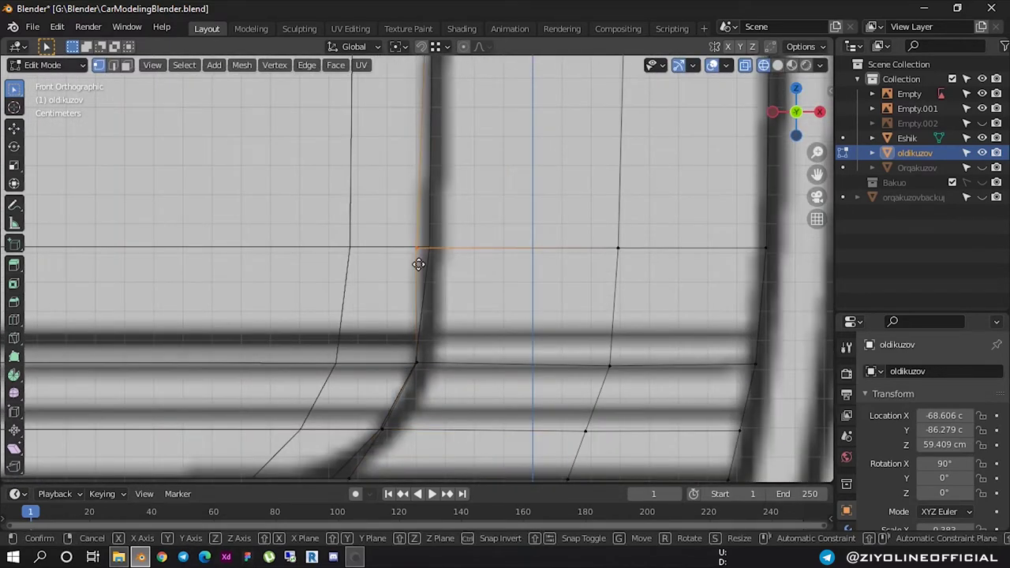
{"action": "left_click", "coordinate": [431, 263]}
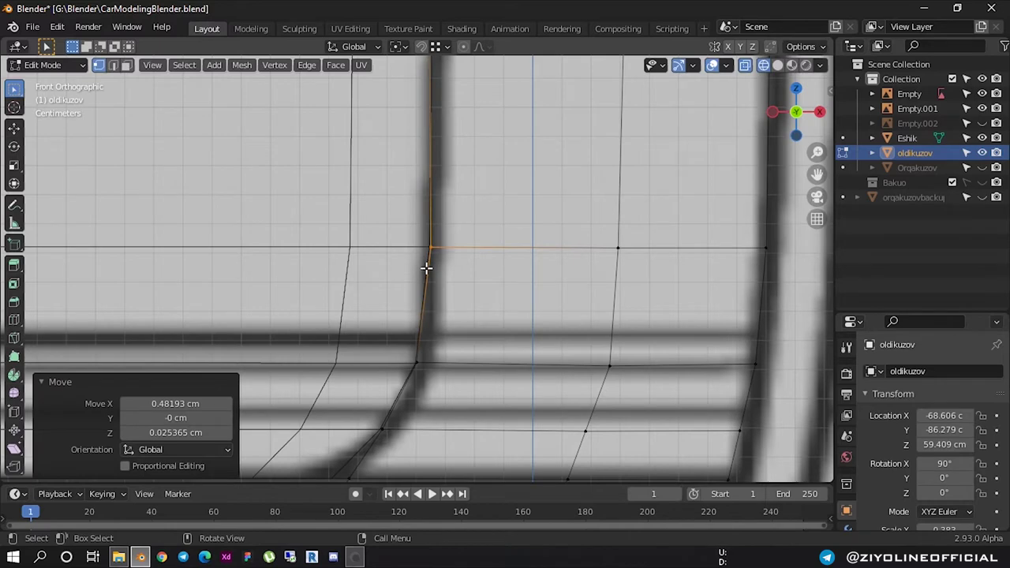
{"action": "scroll", "coordinate": [426, 267], "scroll_direction": "up", "scroll_amount": 2}
{"action": "scroll", "coordinate": [426, 257], "scroll_direction": "down", "scroll_amount": 1}
{"action": "scroll", "coordinate": [426, 249], "scroll_direction": "down", "scroll_amount": 1}
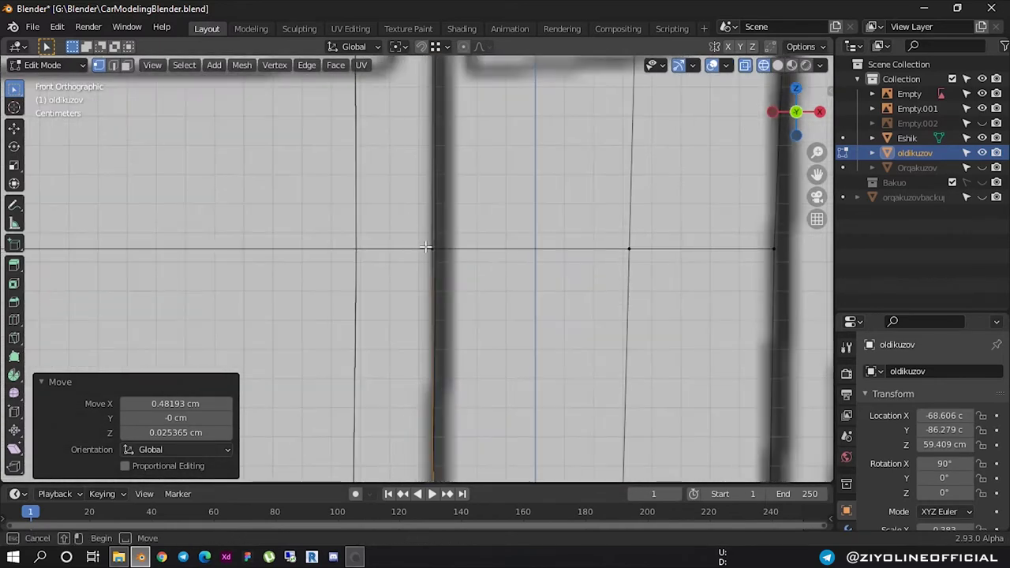
{"action": "left_click", "coordinate": [427, 248]}
{"action": "key", "text": "g"}
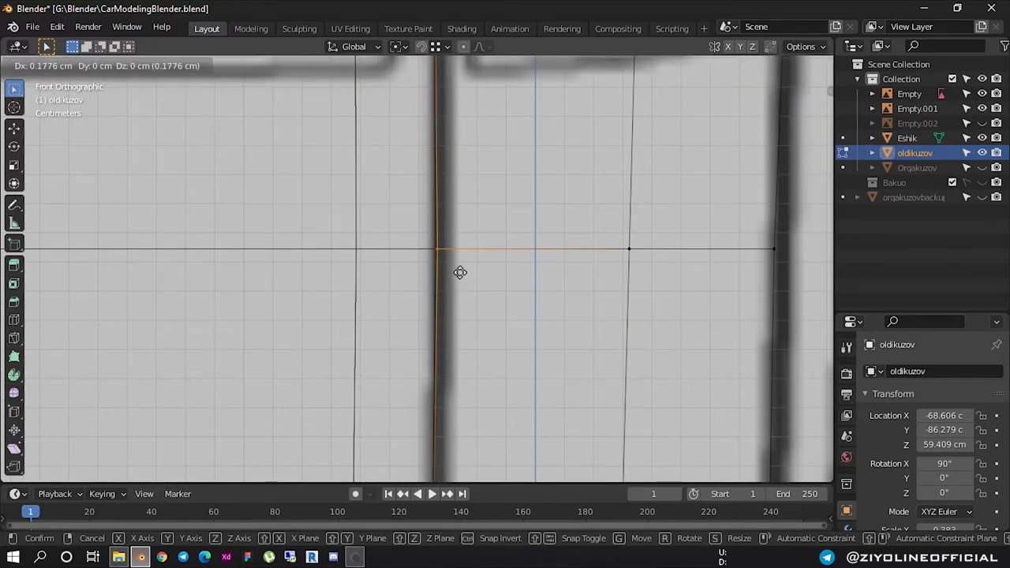
{"action": "left_click", "coordinate": [460, 273]}
Select two stacked vertices on the rear pillar edge, panning past the door handle
{"action": "scroll", "coordinate": [456, 264], "scroll_direction": "down", "scroll_amount": 1}
{"action": "mouse_move", "coordinate": [454, 237]}
{"action": "middle_mouse_down", "text": "shift"}
{"action": "mouse_move", "coordinate": [426, 216]}
{"action": "mouse_move", "coordinate": [455, 282]}
{"action": "middle_mouse_up", "text": "shift"}
{"action": "left_click", "coordinate": [455, 282]}
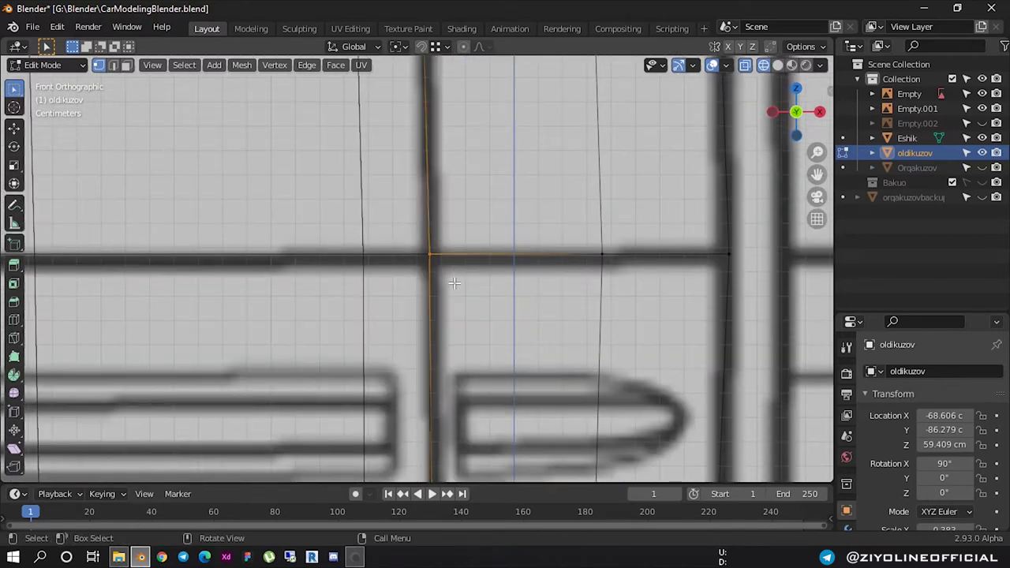
{"action": "middle_click_drag", "start_coordinate": [455, 282], "coordinate": [395, 206], "text": "shift"}
{"action": "left_click", "coordinate": [429, 230], "text": "shift"}
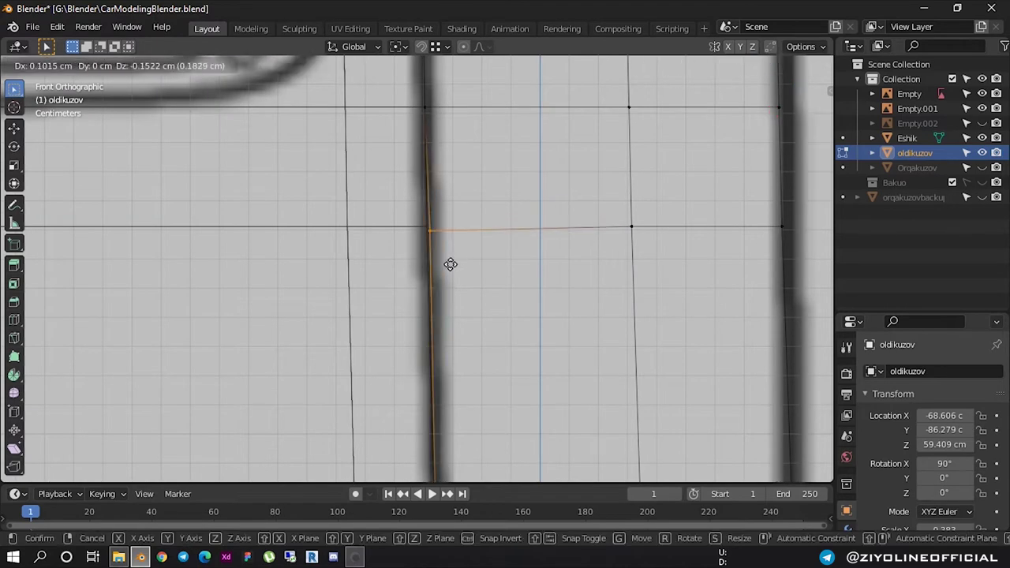
{"action": "scroll", "coordinate": [443, 273], "scroll_direction": "down", "scroll_amount": 7}
{"action": "scroll", "coordinate": [434, 190], "scroll_direction": "down", "scroll_amount": 7}
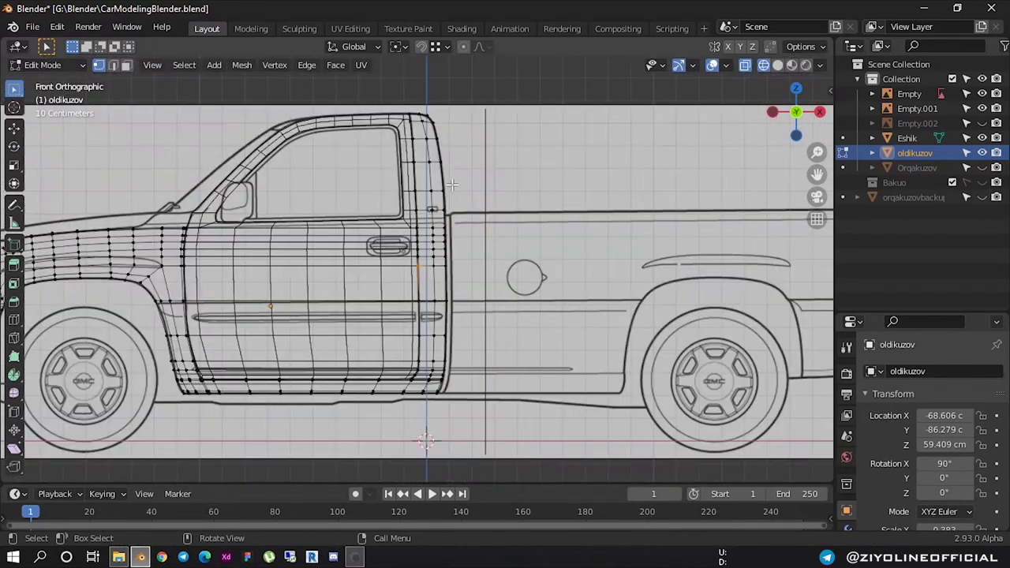
Zoom out over the whole truck, then pan and zoom in on the front hood, fender and headlight
{"action": "scroll", "coordinate": [433, 182], "scroll_direction": "up", "scroll_amount": 1}
{"action": "scroll", "coordinate": [434, 173], "scroll_direction": "up", "scroll_amount": 6}
{"action": "middle_click_drag", "start_coordinate": [424, 204], "coordinate": [438, 234], "text": "shift"}
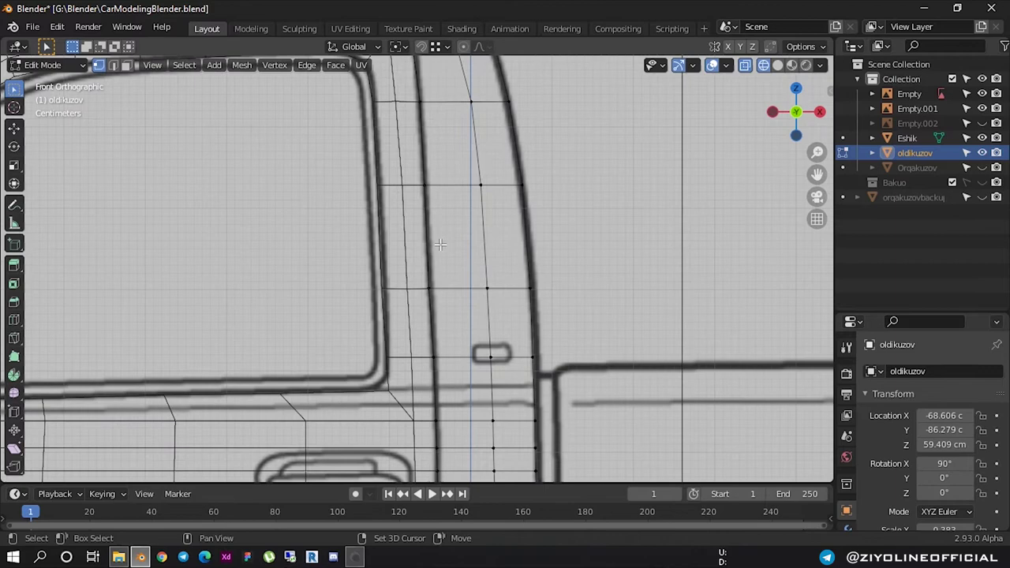
{"action": "left_click", "coordinate": [355, 558]}
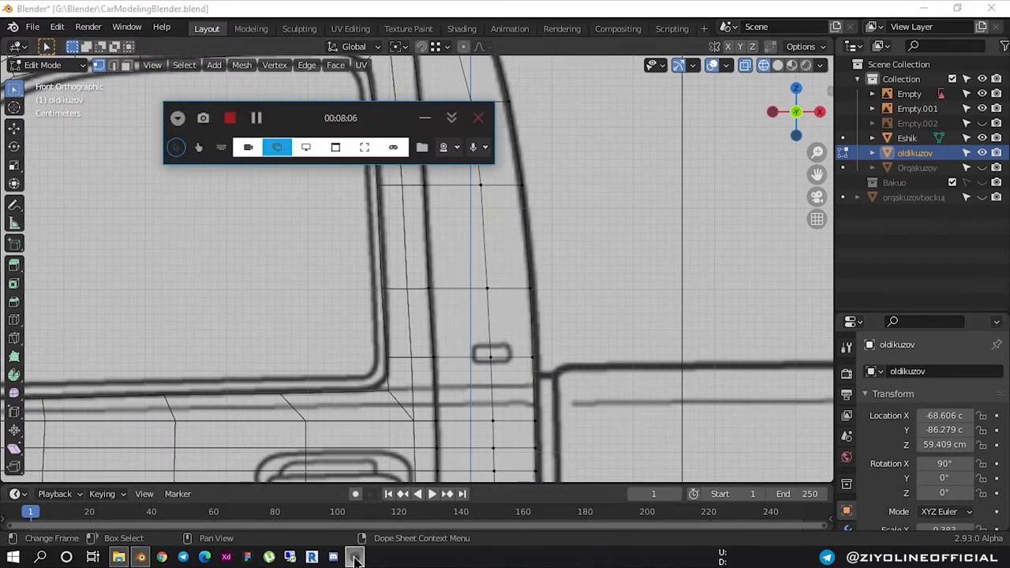
{"action": "left_click", "coordinate": [355, 559]}
{"action": "scroll", "coordinate": [506, 337], "scroll_direction": "down", "scroll_amount": 2}
{"action": "scroll", "coordinate": [506, 337], "scroll_direction": "down", "scroll_amount": 4}
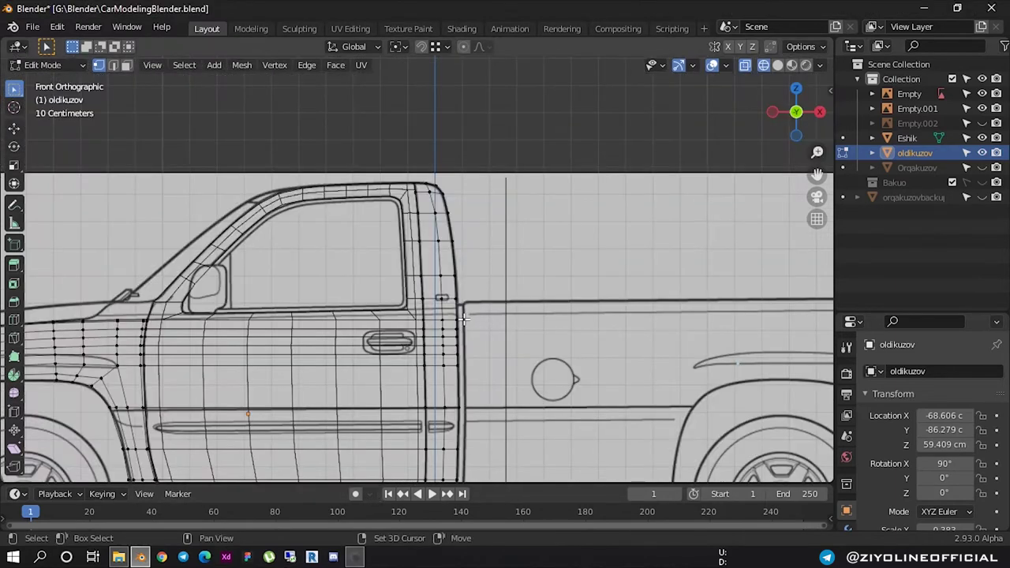
{"action": "scroll", "coordinate": [506, 337], "scroll_direction": "up", "scroll_amount": 1}
{"action": "scroll", "coordinate": [488, 192], "scroll_direction": "up", "scroll_amount": 1}
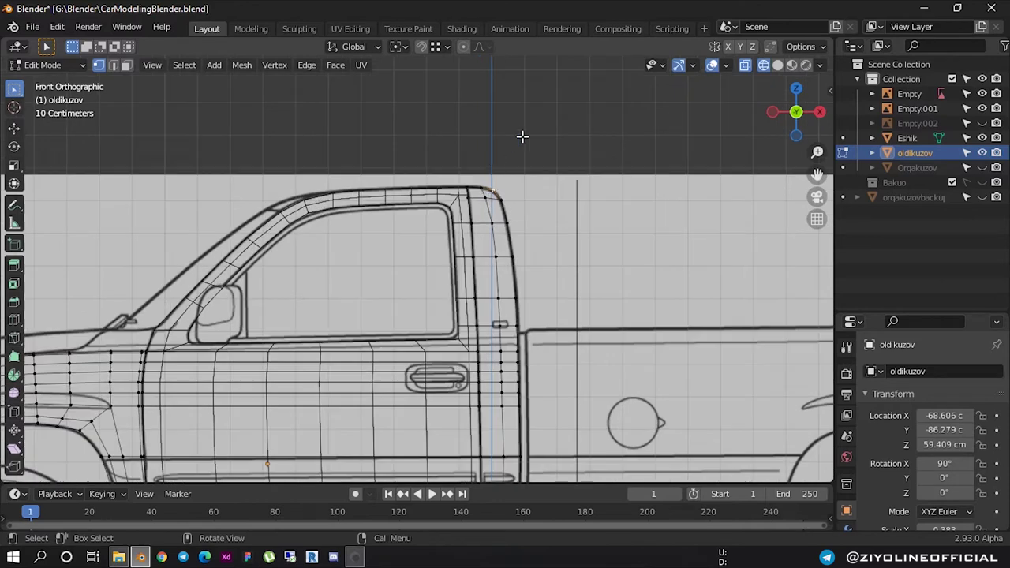
{"action": "scroll", "coordinate": [531, 205], "scroll_direction": "down", "scroll_amount": 1}
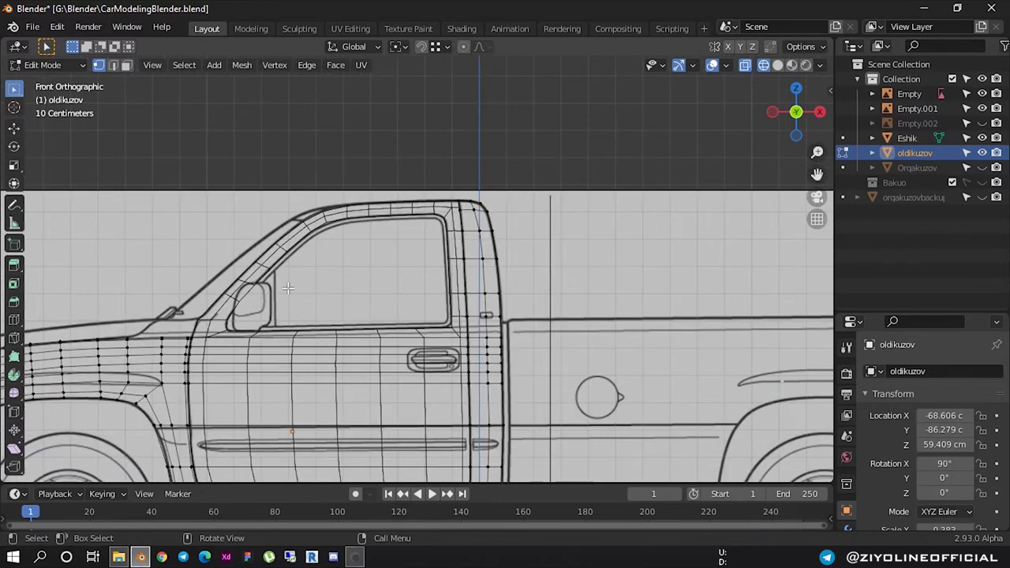
{"action": "scroll", "coordinate": [229, 305], "scroll_direction": "down", "scroll_amount": 3}
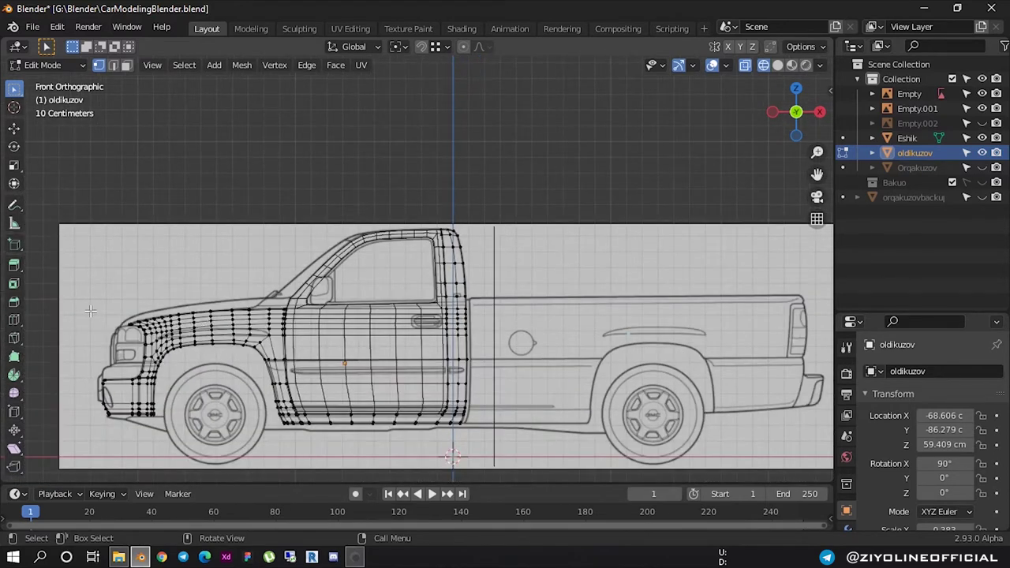
{"action": "scroll", "coordinate": [91, 312], "scroll_direction": "up", "scroll_amount": 5}
{"action": "middle_click_drag", "start_coordinate": [158, 331], "coordinate": [521, 241], "text": "shift"}
{"action": "scroll", "coordinate": [271, 335], "scroll_direction": "up", "scroll_amount": 3}
{"action": "middle_click_drag", "start_coordinate": [271, 336], "coordinate": [305, 219], "text": "shift"}
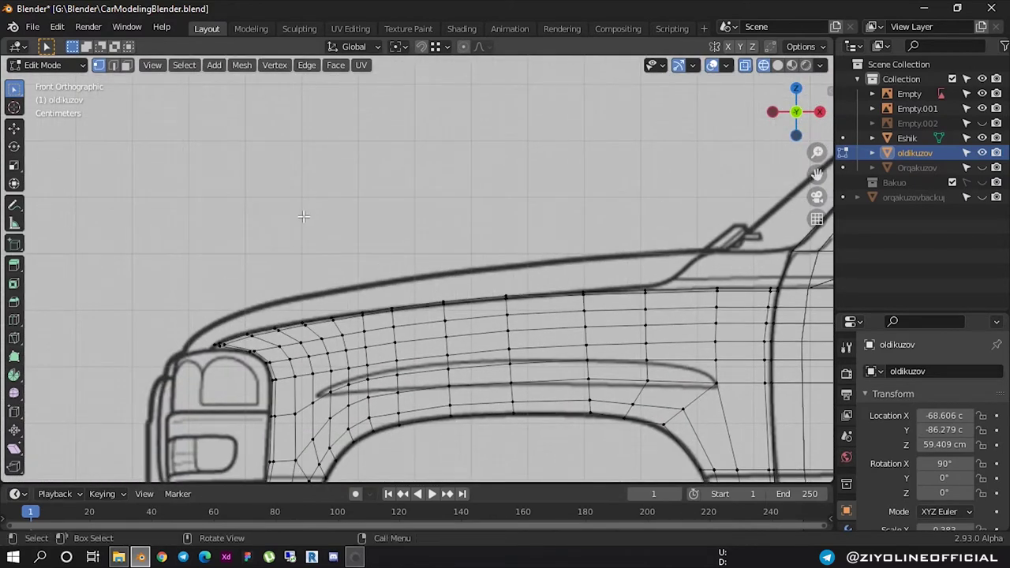
{"action": "scroll", "coordinate": [277, 315], "scroll_direction": "up", "scroll_amount": 3}
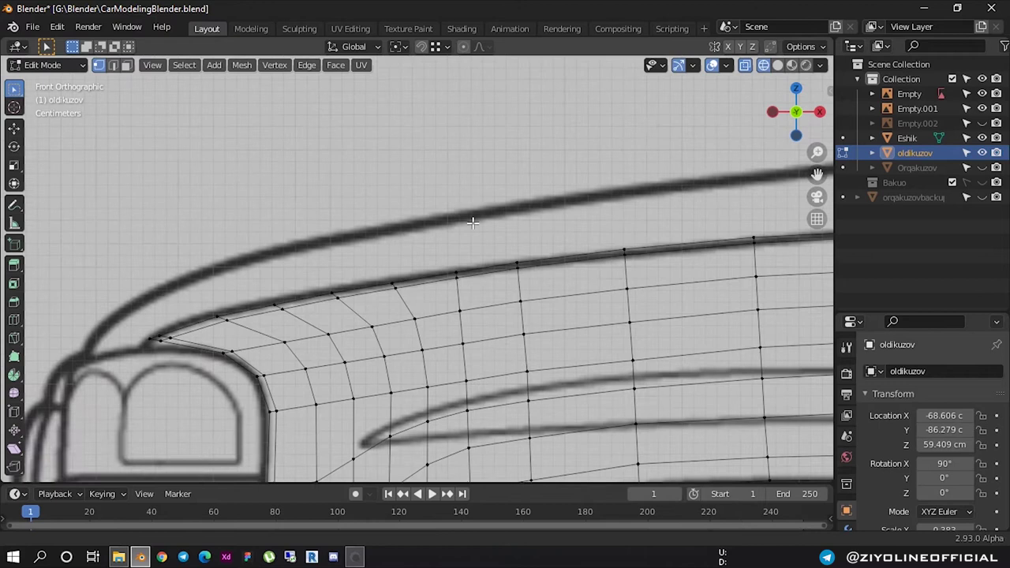
{"action": "scroll", "coordinate": [401, 282], "scroll_direction": "down", "scroll_amount": 1}
Dissolve the extra edge loop running along the hood edge
{"action": "left_click", "coordinate": [358, 283], "text": "alt"}
{"action": "left_click", "coordinate": [341, 289]}
{"action": "left_click", "coordinate": [338, 289], "text": "alt"}
{"action": "key", "text": "x"}
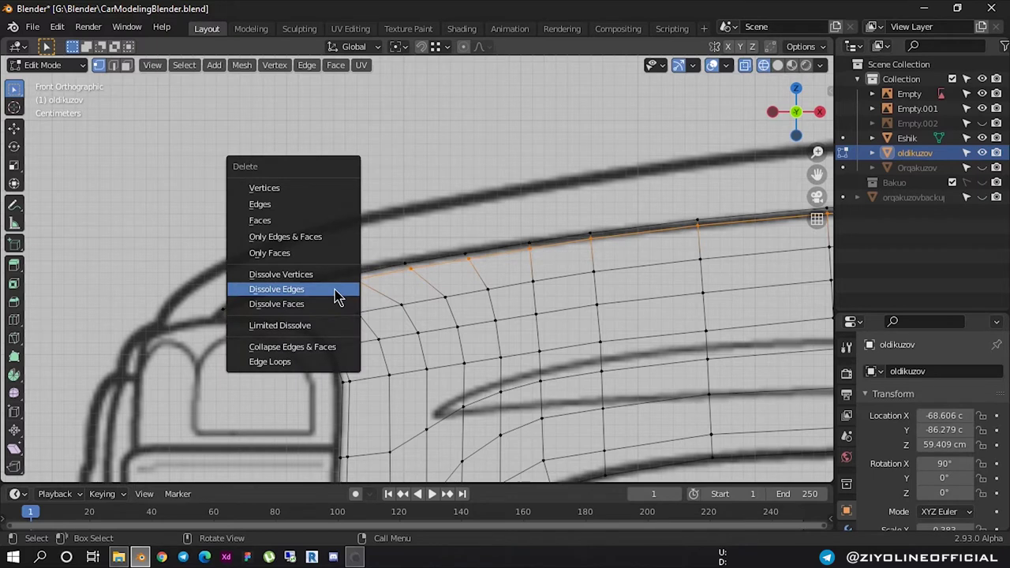
{"action": "left_click", "coordinate": [335, 296]}
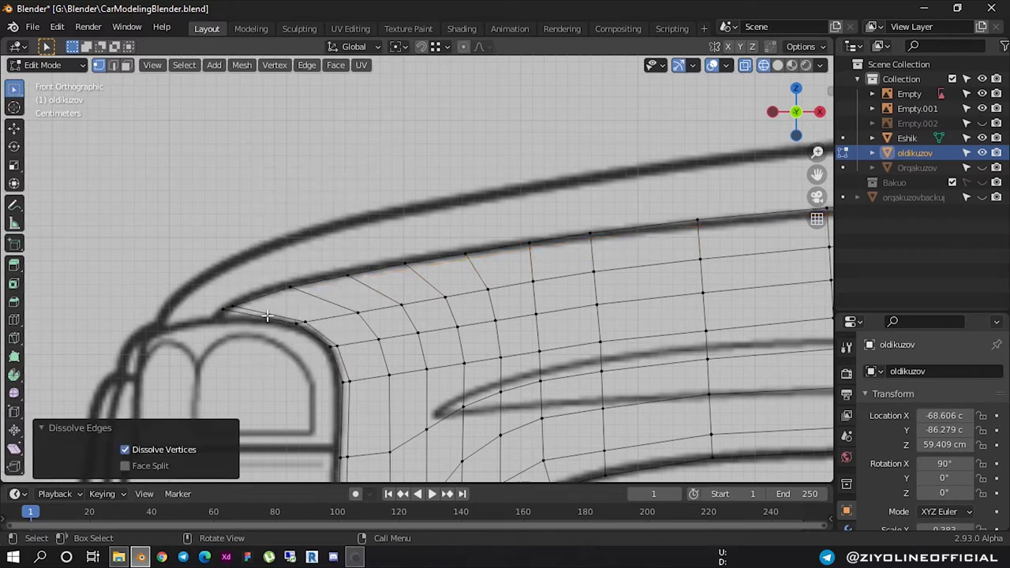
Dissolve the extra edges crossing the fender columns beside the headlight
{"action": "left_click", "coordinate": [292, 318]}
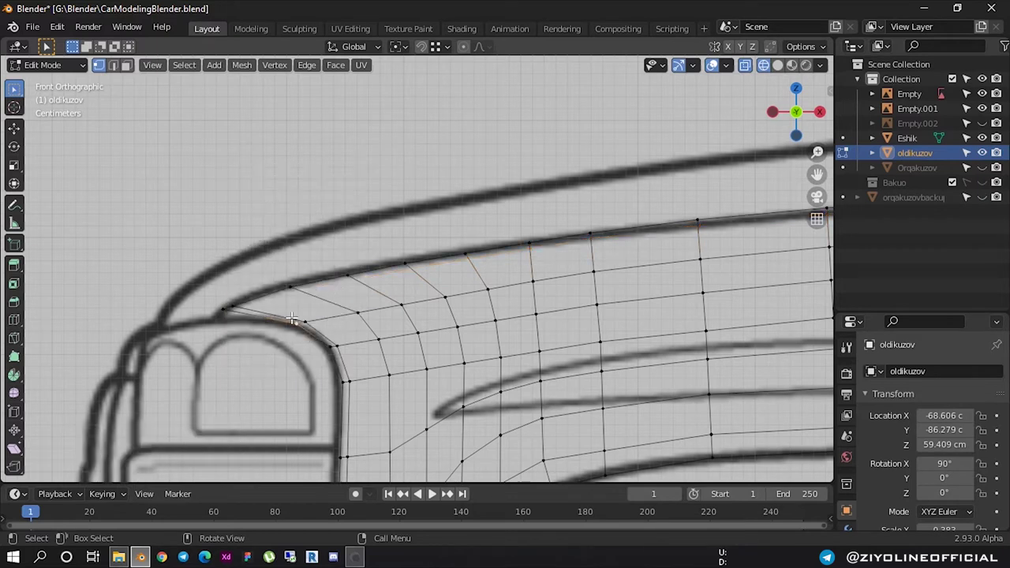
{"action": "left_click", "coordinate": [340, 347], "text": "alt"}
{"action": "scroll", "coordinate": [324, 328], "scroll_direction": "up", "scroll_amount": 2}
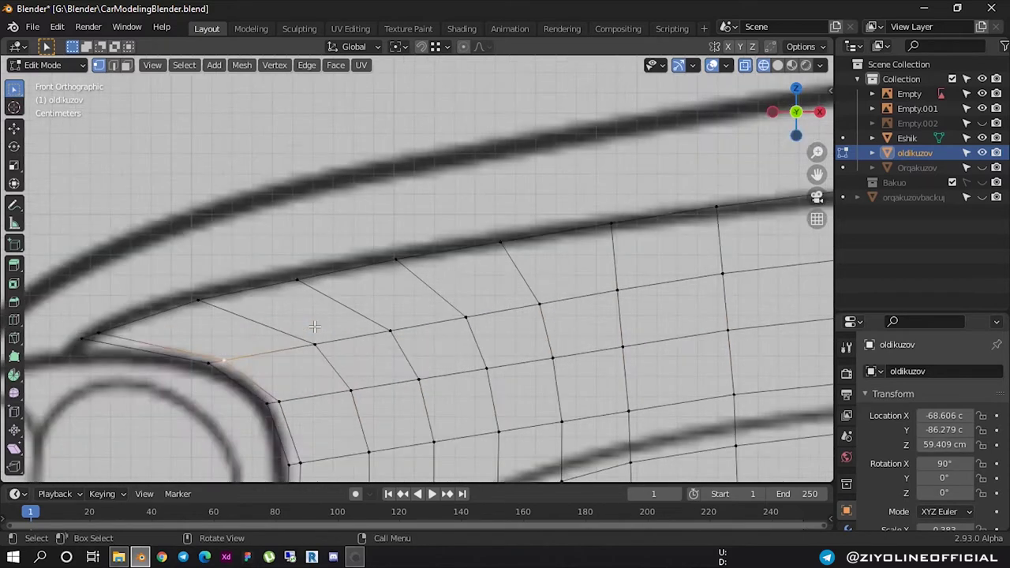
{"action": "scroll", "coordinate": [285, 411], "scroll_direction": "up", "scroll_amount": 2}
{"action": "left_click", "coordinate": [273, 424], "text": "alt"}
{"action": "left_click", "coordinate": [206, 388], "text": "ctrl+alt"}
{"action": "scroll", "coordinate": [206, 389], "scroll_direction": "down", "scroll_amount": 2}
{"action": "key", "text": "x"}
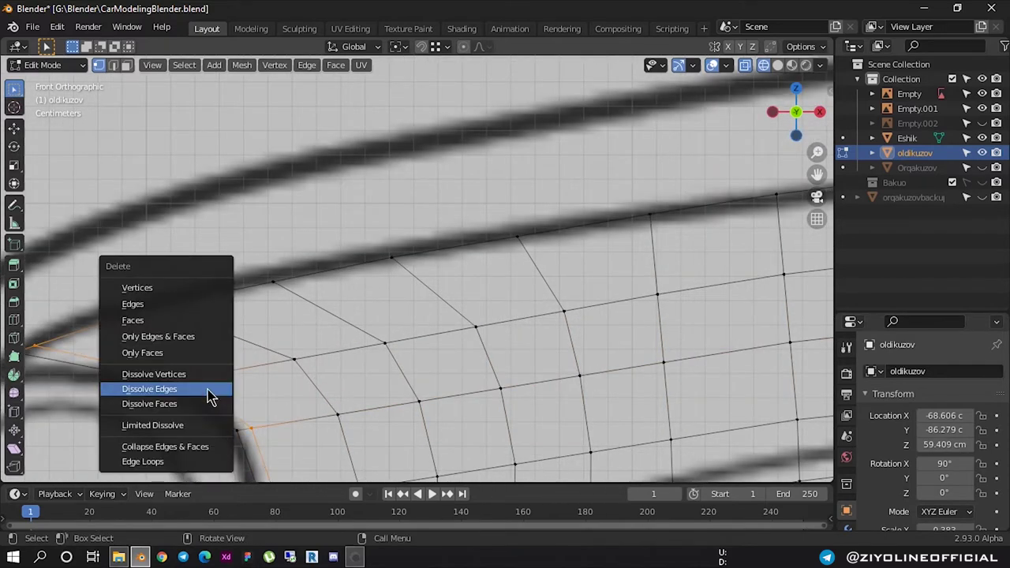
{"action": "left_click", "coordinate": [209, 392]}
{"action": "scroll", "coordinate": [404, 327], "scroll_direction": "down", "scroll_amount": 2}
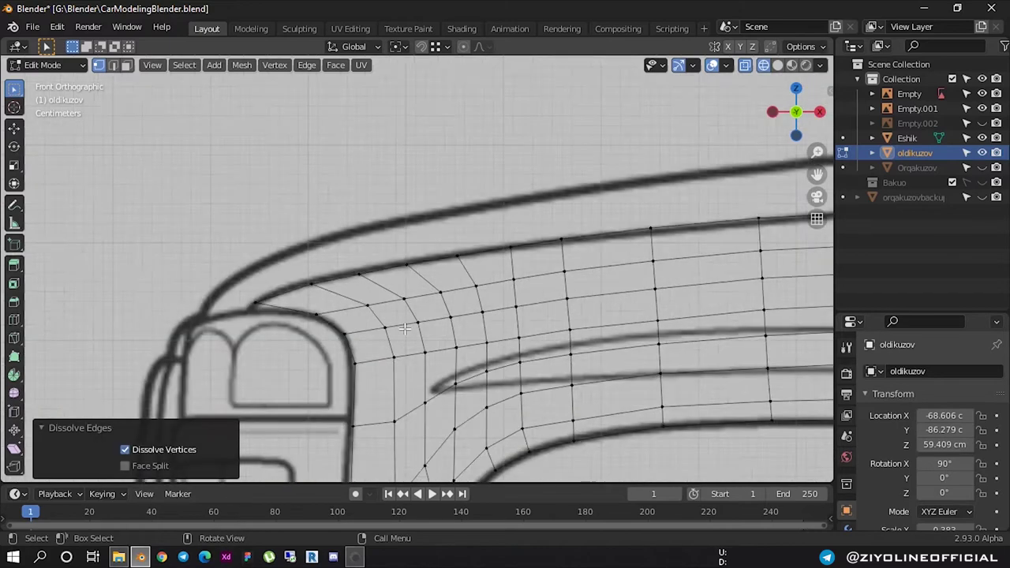
{"action": "scroll", "coordinate": [404, 327], "scroll_direction": "down", "scroll_amount": 3}
{"action": "scroll", "coordinate": [378, 363], "scroll_direction": "down", "scroll_amount": 1}
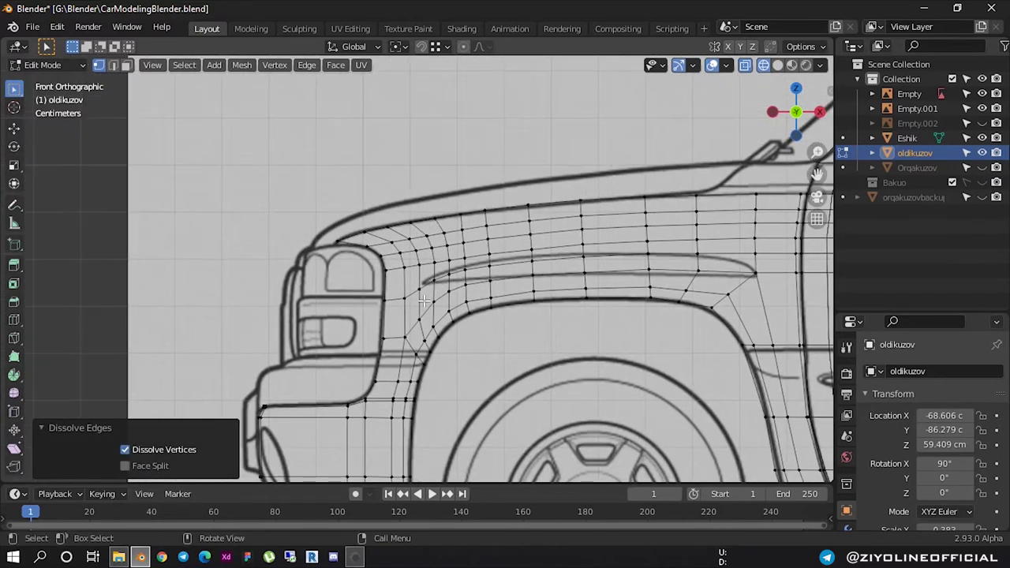
{"action": "scroll", "coordinate": [363, 387], "scroll_direction": "up", "scroll_amount": 2}
{"action": "scroll", "coordinate": [357, 398], "scroll_direction": "up", "scroll_amount": 2}
{"action": "scroll", "coordinate": [357, 398], "scroll_direction": "down", "scroll_amount": 1}
{"action": "scroll", "coordinate": [371, 378], "scroll_direction": "down", "scroll_amount": 1}
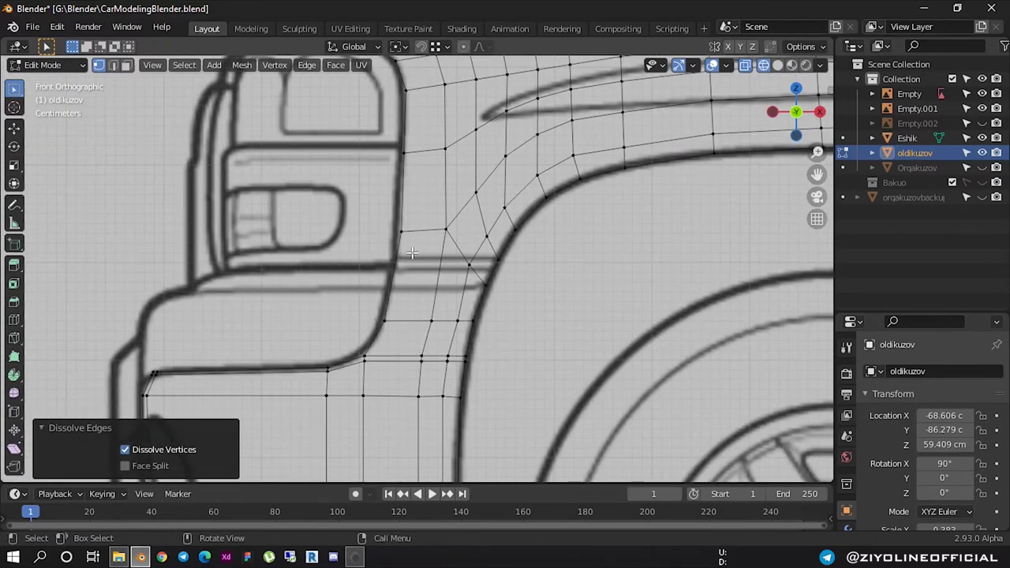
{"action": "scroll", "coordinate": [395, 355], "scroll_direction": "down", "scroll_amount": 3}
{"action": "scroll", "coordinate": [427, 319], "scroll_direction": "up", "scroll_amount": 1}
{"action": "scroll", "coordinate": [426, 319], "scroll_direction": "up", "scroll_amount": 1}
{"action": "scroll", "coordinate": [430, 326], "scroll_direction": "up", "scroll_amount": 1}
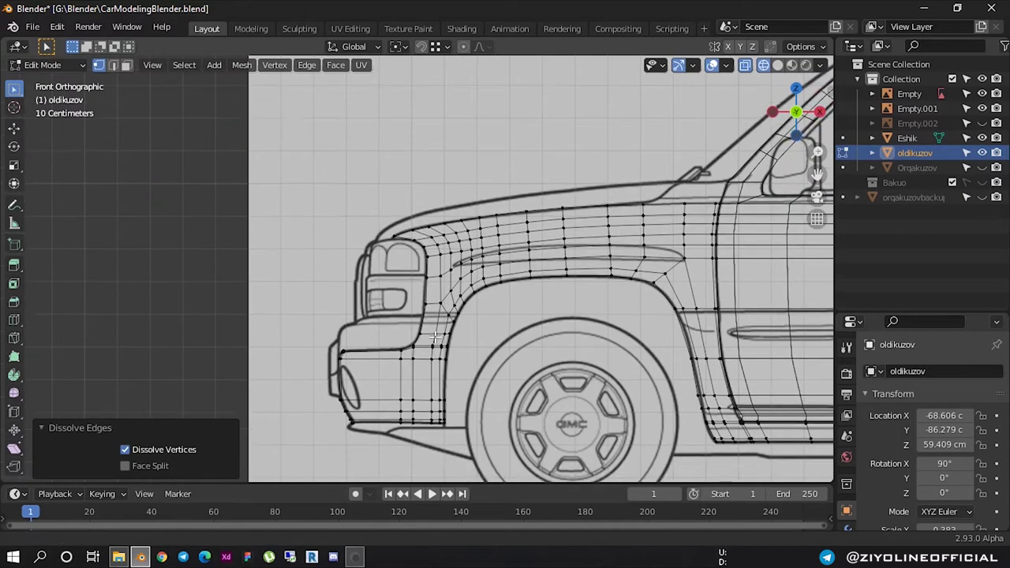
{"action": "scroll", "coordinate": [435, 334], "scroll_direction": "up", "scroll_amount": 4}
{"action": "scroll", "coordinate": [410, 401], "scroll_direction": "up", "scroll_amount": 2}
{"action": "scroll", "coordinate": [415, 253], "scroll_direction": "up", "scroll_amount": 2}
{"action": "scroll", "coordinate": [413, 261], "scroll_direction": "up", "scroll_amount": 2}
Dissolve the extra horizontal edge loop at the fender corner
{"action": "left_click", "coordinate": [417, 266]}
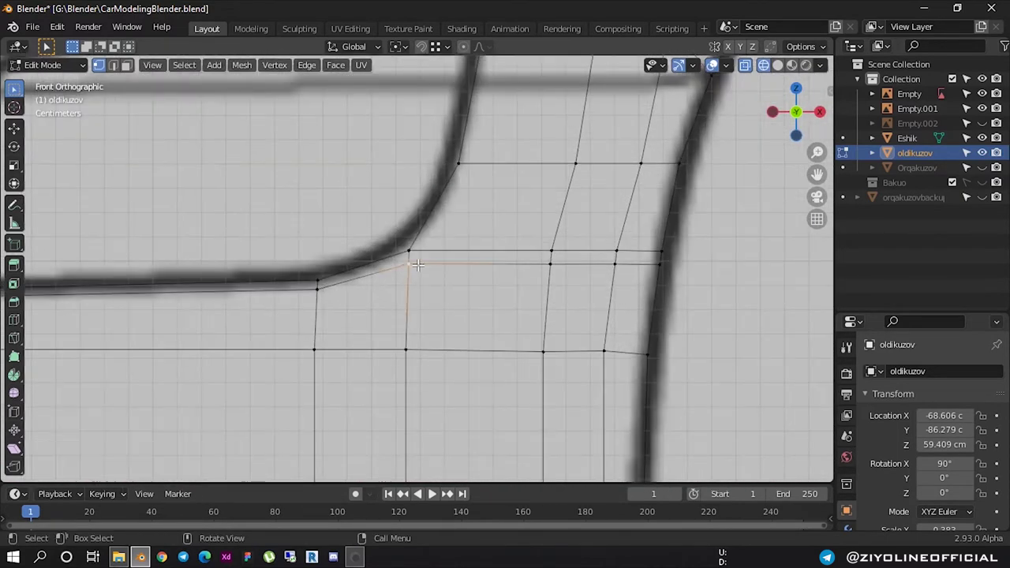
{"action": "left_click", "coordinate": [413, 265], "text": "alt"}
{"action": "key", "text": "x"}
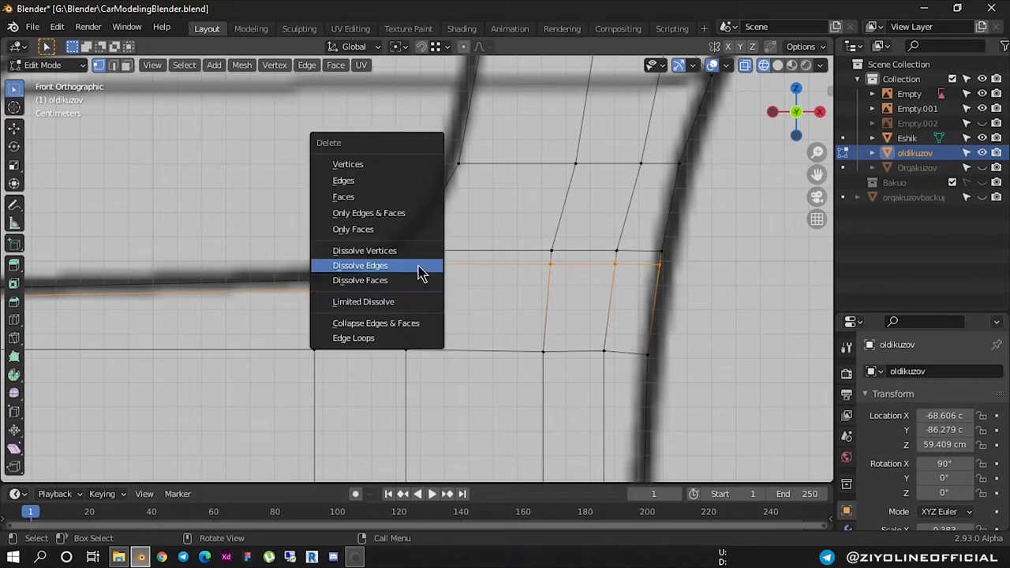
{"action": "left_click", "coordinate": [419, 273]}
{"action": "scroll", "coordinate": [379, 300], "scroll_direction": "down", "scroll_amount": 3}
{"action": "scroll", "coordinate": [355, 320], "scroll_direction": "down", "scroll_amount": 2}
{"action": "scroll", "coordinate": [340, 333], "scroll_direction": "down", "scroll_amount": 2}
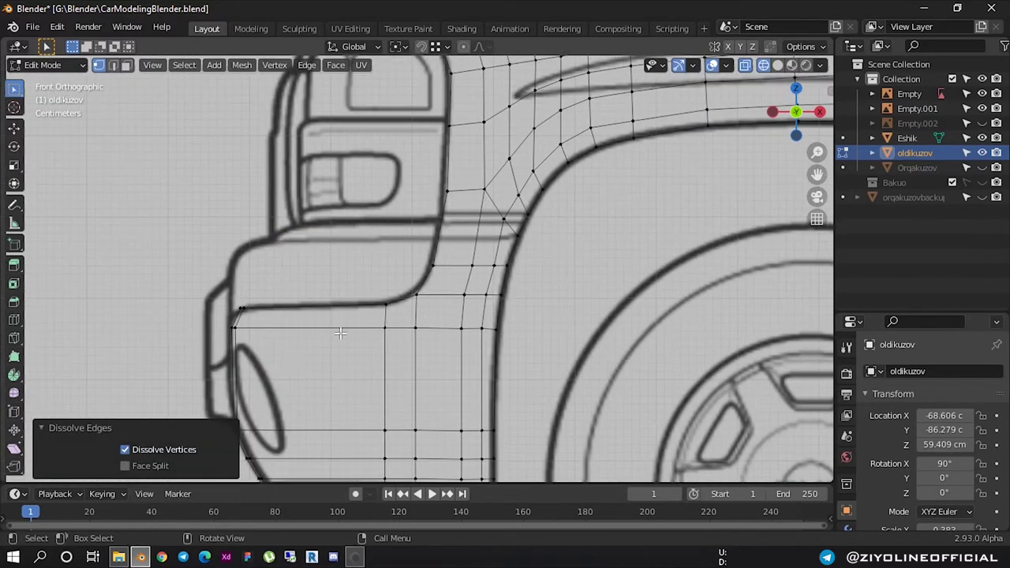
{"action": "scroll", "coordinate": [316, 333], "scroll_direction": "up", "scroll_amount": 2}
{"action": "scroll", "coordinate": [411, 198], "scroll_direction": "up", "scroll_amount": 2}
{"action": "scroll", "coordinate": [392, 244], "scroll_direction": "up", "scroll_amount": 1}
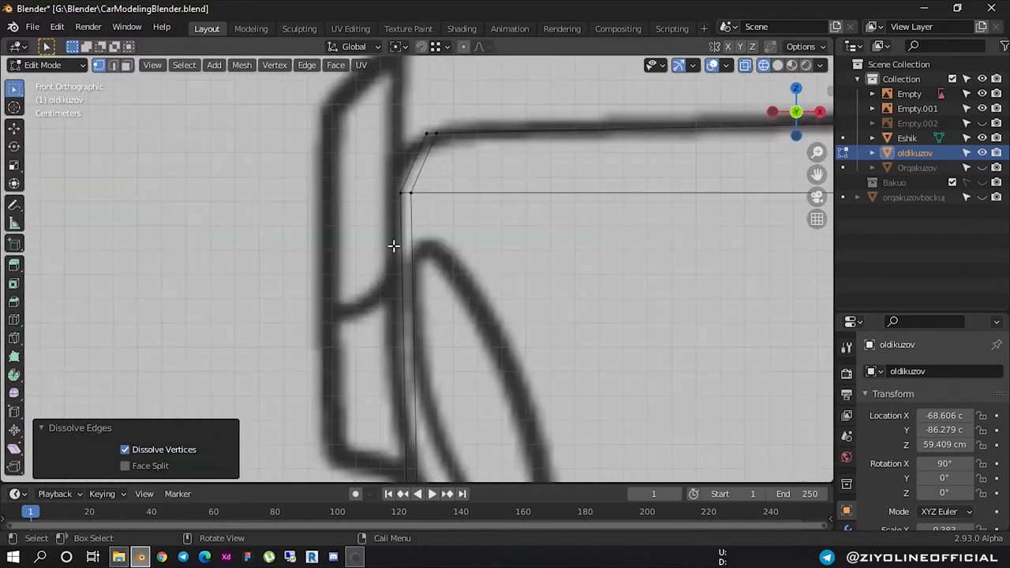
{"action": "scroll", "coordinate": [417, 181], "scroll_direction": "up", "scroll_amount": 1}
Dissolve two more extra edge loops across the lower fender and bumper area
{"action": "left_click", "coordinate": [417, 181], "text": "alt"}
{"action": "left_click", "coordinate": [473, 75], "text": "alt+shift"}
{"action": "scroll", "coordinate": [418, 186], "scroll_direction": "up", "scroll_amount": 1}
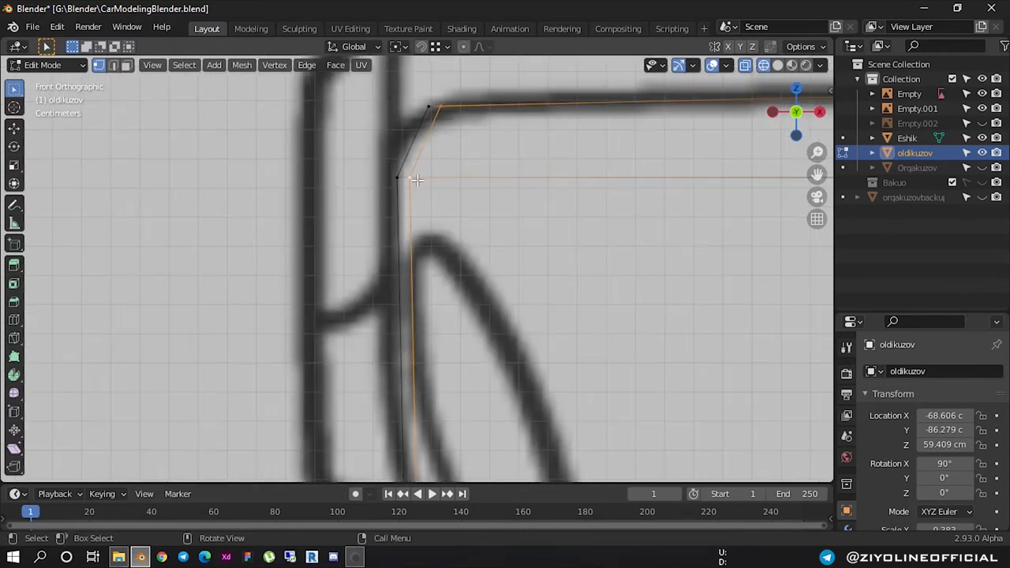
{"action": "key", "text": "x"}
{"action": "left_click", "coordinate": [417, 181]}
{"action": "scroll", "coordinate": [442, 205], "scroll_direction": "down", "scroll_amount": 3}
{"action": "scroll", "coordinate": [489, 237], "scroll_direction": "down", "scroll_amount": 2}
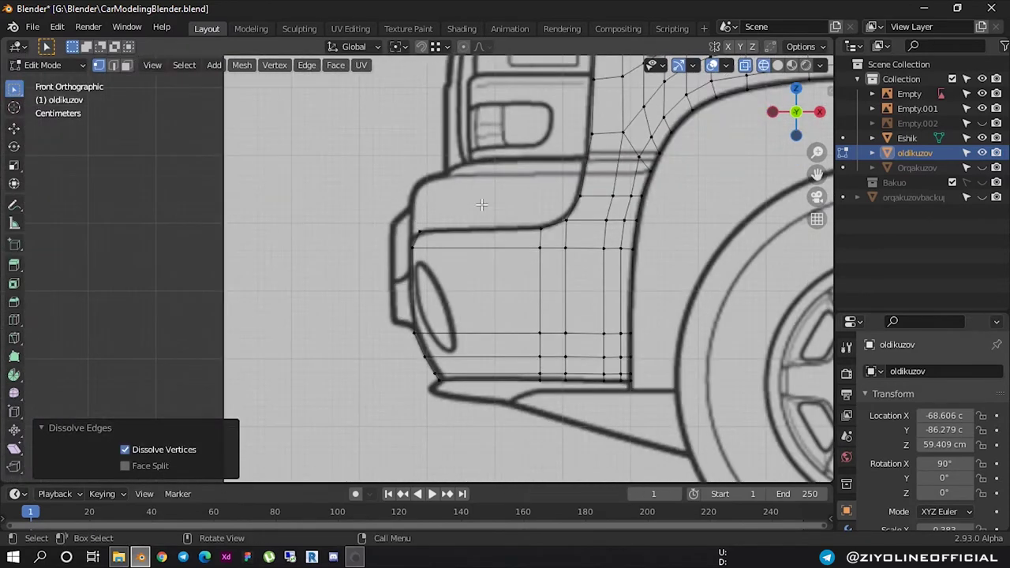
{"action": "scroll", "coordinate": [513, 248], "scroll_direction": "down", "scroll_amount": 1}
{"action": "scroll", "coordinate": [521, 254], "scroll_direction": "up", "scroll_amount": 1}
{"action": "scroll", "coordinate": [467, 276], "scroll_direction": "up", "scroll_amount": 2}
{"action": "scroll", "coordinate": [379, 306], "scroll_direction": "up", "scroll_amount": 3}
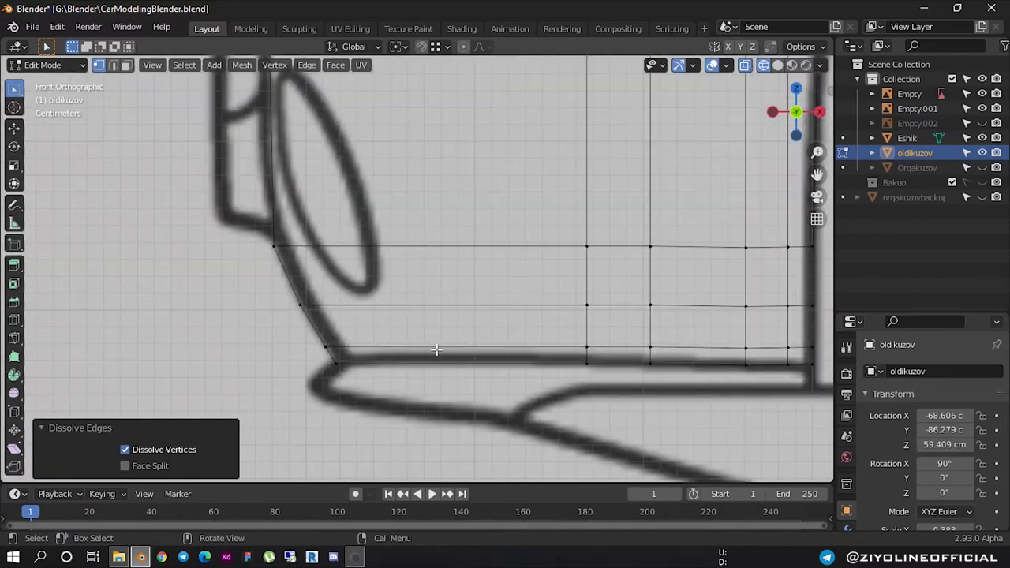
Leave the bottom bumper edge loop in place, cancelling a started move, and clear the selection
{"action": "left_click", "coordinate": [339, 348]}
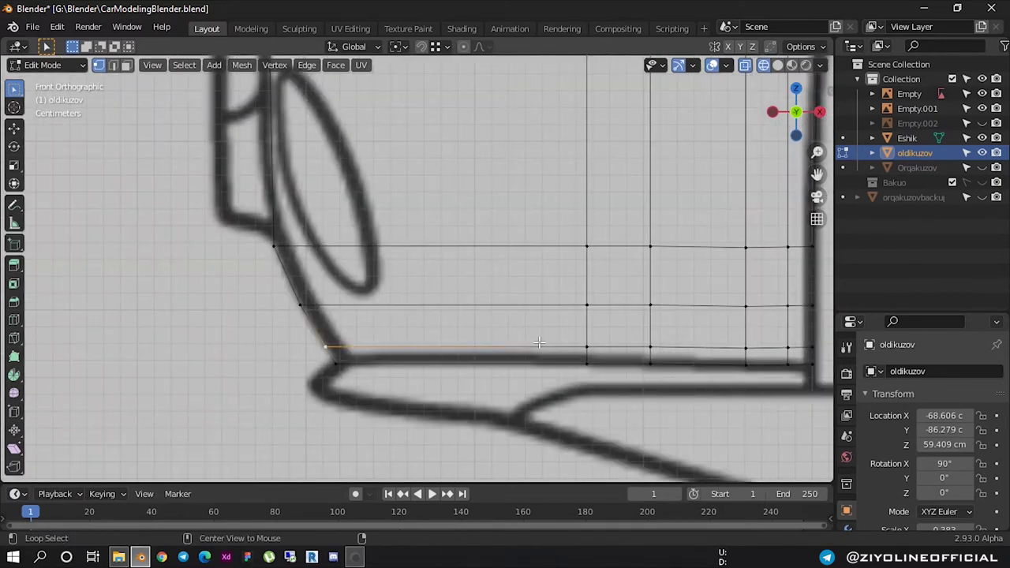
{"action": "left_click", "coordinate": [474, 348], "text": "alt"}
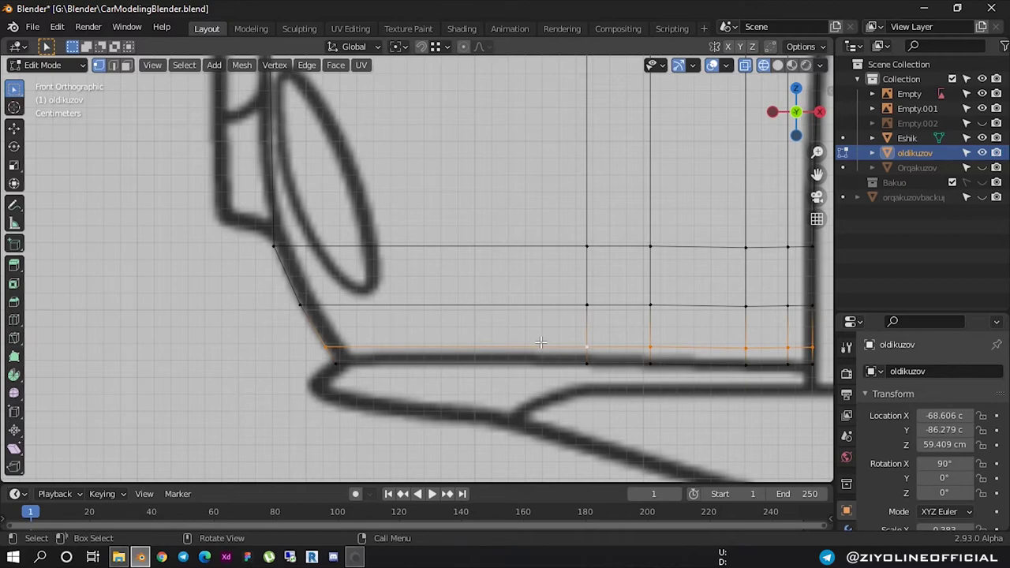
{"action": "key", "text": "g"}
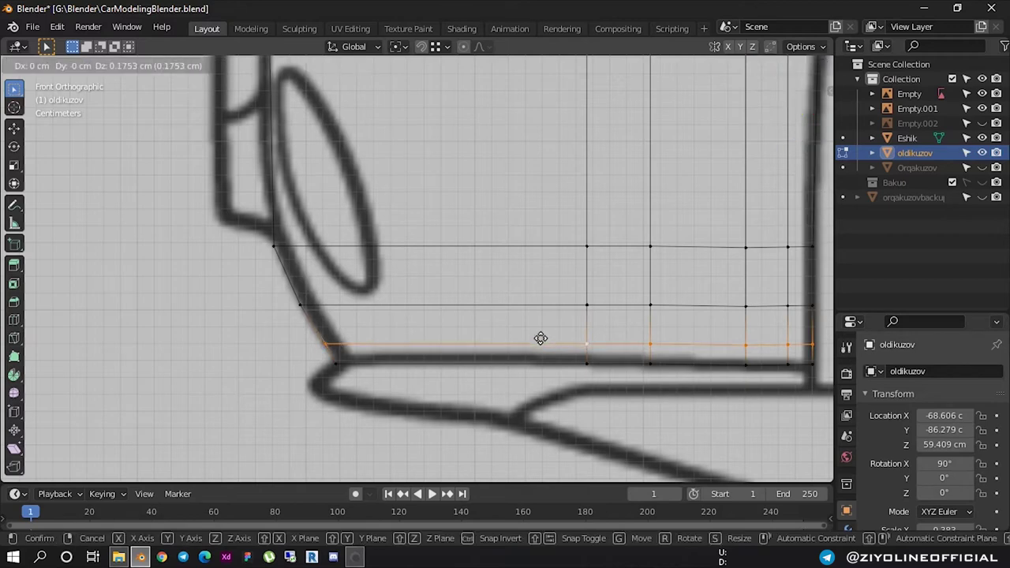
{"action": "right_click", "coordinate": [527, 335]}
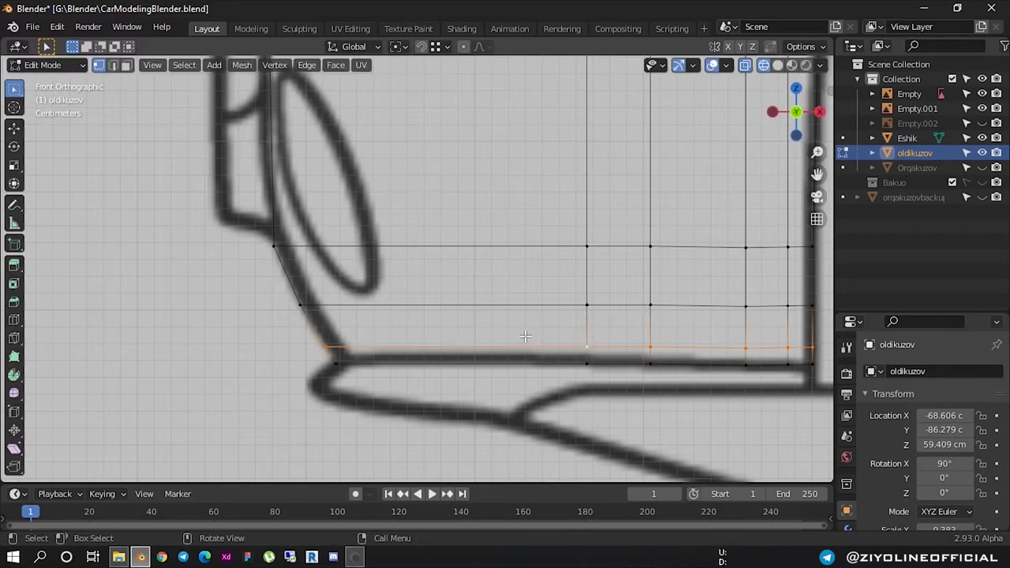
{"action": "left_click", "coordinate": [474, 405]}
{"action": "scroll", "coordinate": [406, 320], "scroll_direction": "down", "scroll_amount": 5}
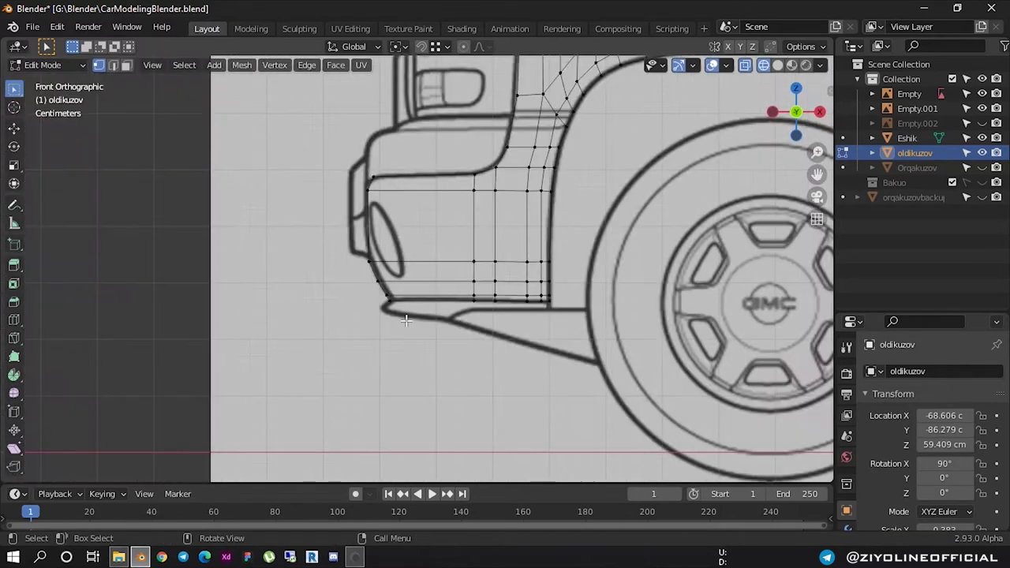
Orbit to inspect the blueprint planes, then return to the orthographic side view zoomed on the door pillar
{"action": "scroll", "coordinate": [416, 287], "scroll_direction": "down", "scroll_amount": 2}
{"action": "scroll", "coordinate": [432, 229], "scroll_direction": "up", "scroll_amount": 5, "text": "shift"}
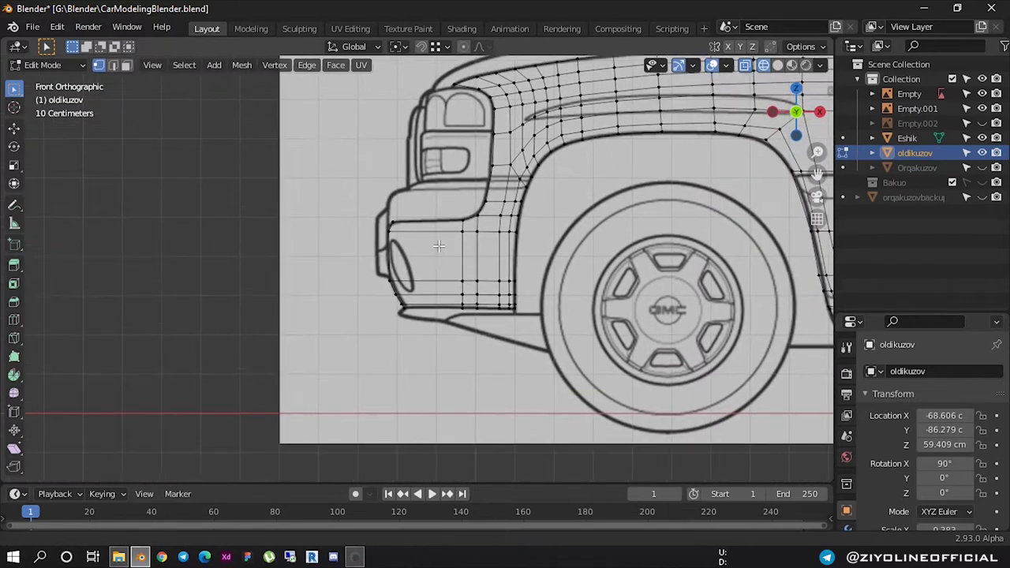
{"action": "scroll", "coordinate": [430, 252], "scroll_direction": "down", "scroll_amount": 5, "text": "ctrl"}
{"action": "scroll", "coordinate": [425, 262], "scroll_direction": "up", "scroll_amount": 2}
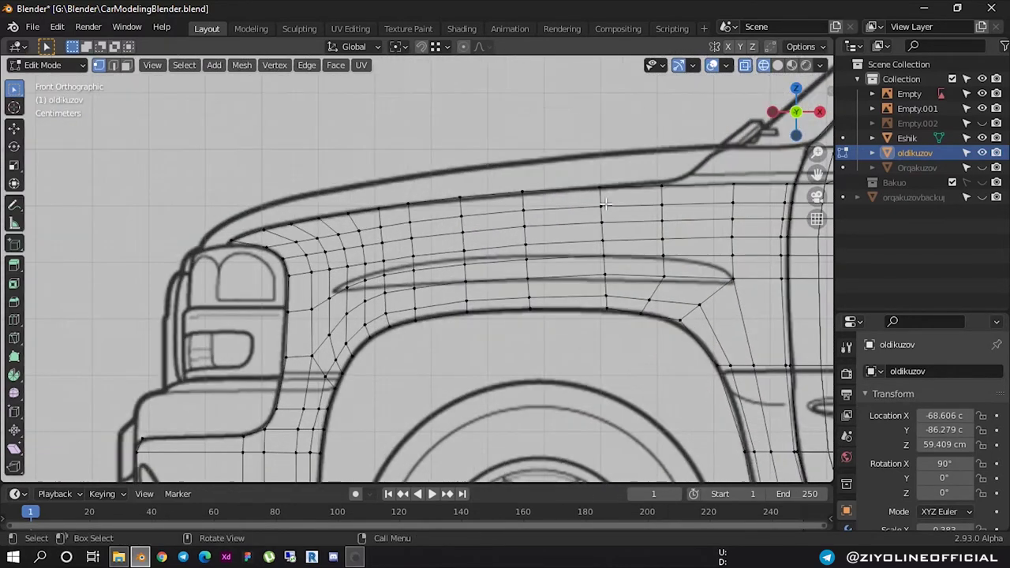
{"action": "scroll", "coordinate": [431, 237], "scroll_direction": "down", "scroll_amount": 3, "text": "ctrl"}
{"action": "scroll", "coordinate": [432, 231], "scroll_direction": "down", "scroll_amount": 3}
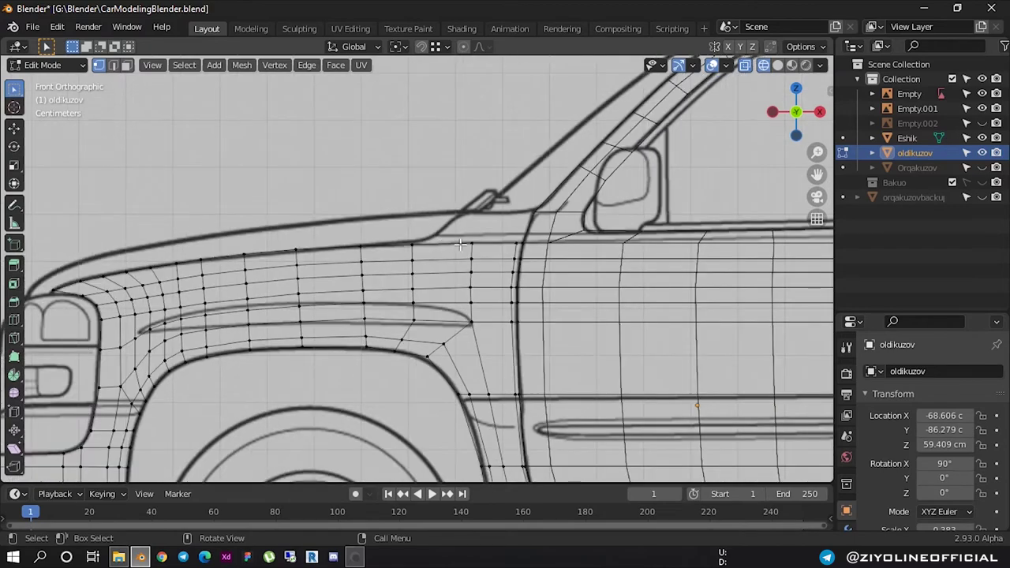
{"action": "scroll", "coordinate": [462, 237], "scroll_direction": "up", "scroll_amount": 2}
{"action": "scroll", "coordinate": [489, 239], "scroll_direction": "down", "scroll_amount": 1}
{"action": "scroll", "coordinate": [495, 240], "scroll_direction": "down", "scroll_amount": 4}
{"action": "mouse_move", "coordinate": [495, 239]}
{"action": "middle_mouse_down"}
{"action": "mouse_move", "coordinate": [590, 271]}
{"action": "mouse_move", "coordinate": [574, 271]}
{"action": "mouse_move", "coordinate": [686, 201]}
{"action": "middle_mouse_up"}
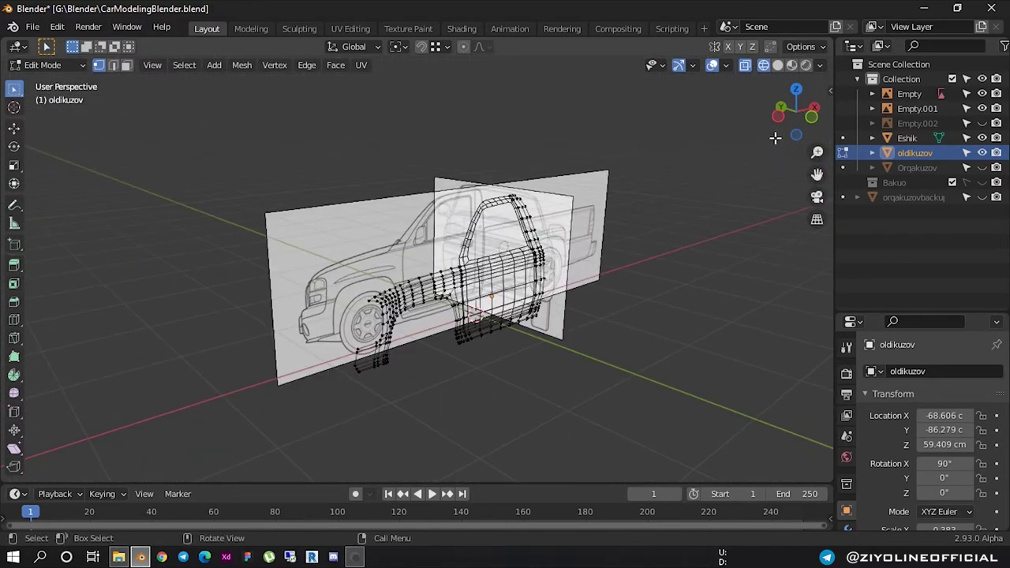
{"action": "left_click", "coordinate": [819, 126]}
{"action": "scroll", "coordinate": [490, 240], "scroll_direction": "up", "scroll_amount": 3}
{"action": "scroll", "coordinate": [489, 243], "scroll_direction": "up", "scroll_amount": 2}
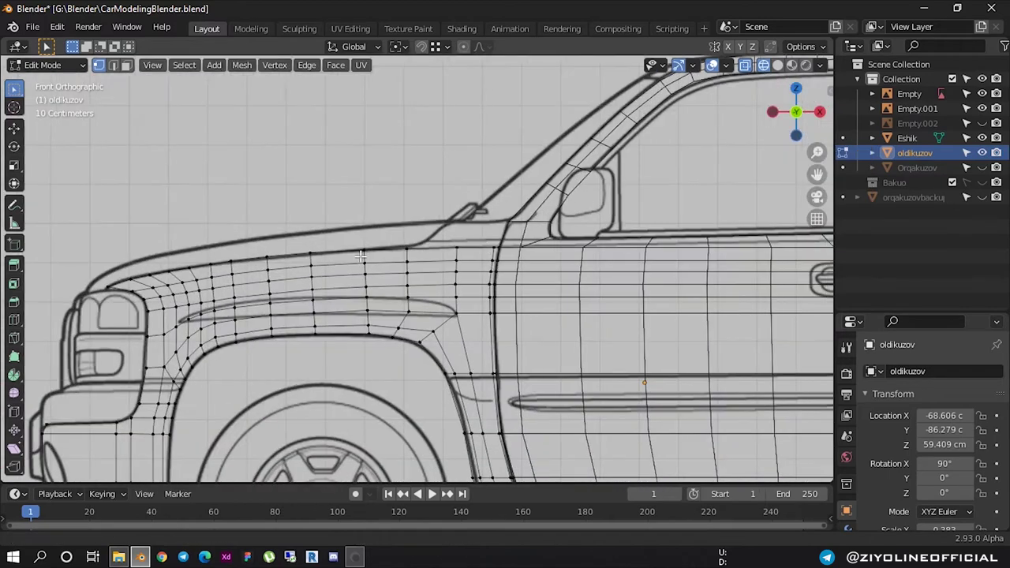
{"action": "scroll", "coordinate": [389, 244], "scroll_direction": "up", "scroll_amount": 1}
{"action": "scroll", "coordinate": [432, 229], "scroll_direction": "up", "scroll_amount": 3}
{"action": "scroll", "coordinate": [392, 259], "scroll_direction": "up", "scroll_amount": 2}
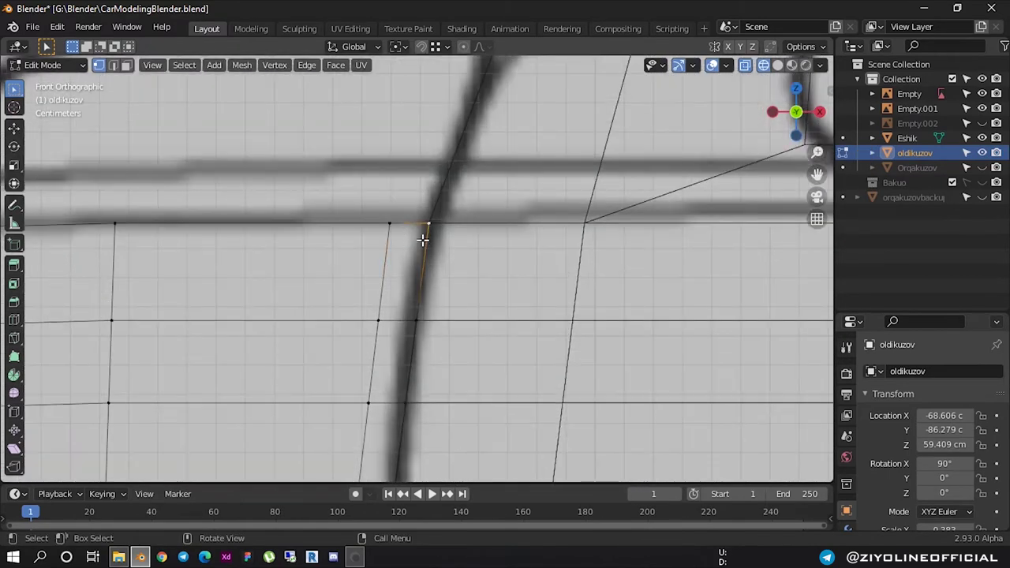
{"action": "scroll", "coordinate": [422, 241], "scroll_direction": "down", "scroll_amount": 5}
{"action": "scroll", "coordinate": [421, 242], "scroll_direction": "up", "scroll_amount": 1}
{"action": "scroll", "coordinate": [421, 252], "scroll_direction": "up", "scroll_amount": 4}
Move the door edge's top vertex onto the pillar line of the side blueprint
{"action": "key", "text": "g"}
{"action": "left_click", "coordinate": [423, 233]}
{"action": "scroll", "coordinate": [424, 240], "scroll_direction": "down", "scroll_amount": 3}
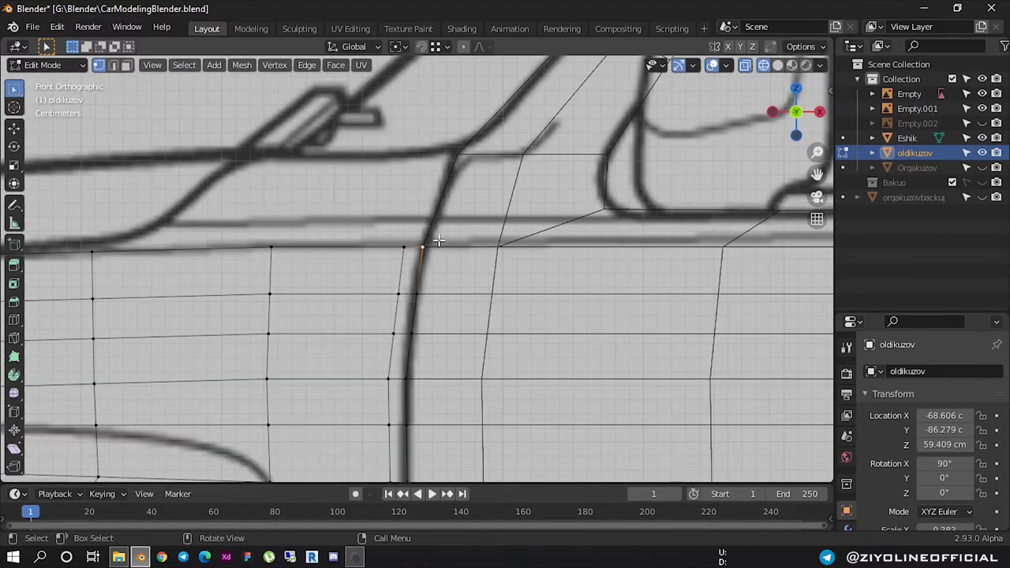
{"action": "scroll", "coordinate": [434, 240], "scroll_direction": "down", "scroll_amount": 2}
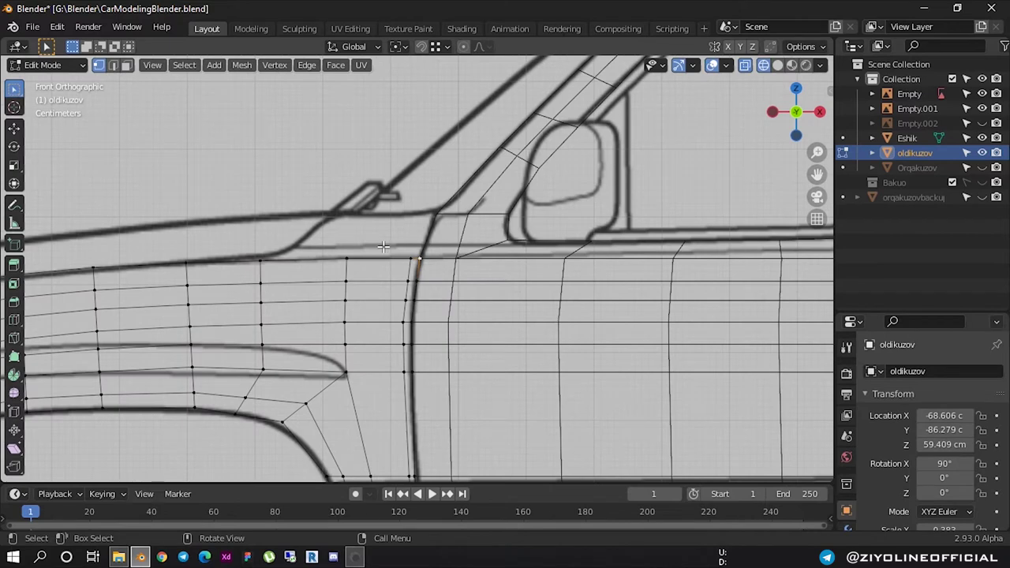
{"action": "scroll", "coordinate": [382, 247], "scroll_direction": "down", "scroll_amount": 3}
{"action": "scroll", "coordinate": [394, 249], "scroll_direction": "down", "scroll_amount": 2}
{"action": "scroll", "coordinate": [418, 251], "scroll_direction": "up", "scroll_amount": 3}
{"action": "scroll", "coordinate": [433, 253], "scroll_direction": "up", "scroll_amount": 2}
{"action": "scroll", "coordinate": [433, 253], "scroll_direction": "down", "scroll_amount": 2}
{"action": "scroll", "coordinate": [466, 254], "scroll_direction": "down", "scroll_amount": 2}
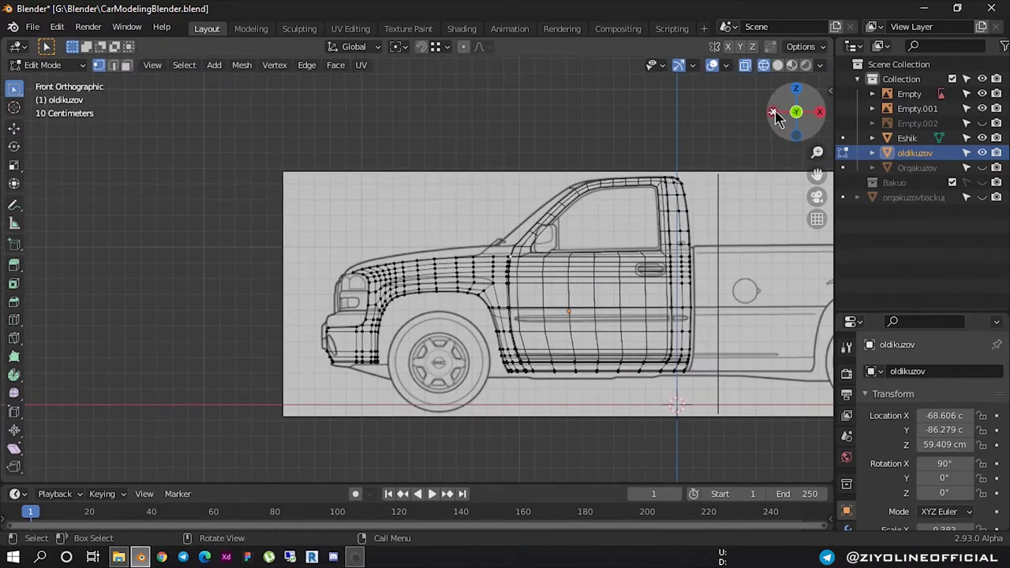
Check the fender in Left Orthographic against the front blueprint, then switch to Object Mode
{"action": "left_click", "coordinate": [773, 113]}
{"action": "scroll", "coordinate": [484, 248], "scroll_direction": "up", "scroll_amount": 3}
{"action": "scroll", "coordinate": [466, 238], "scroll_direction": "up", "scroll_amount": 2}
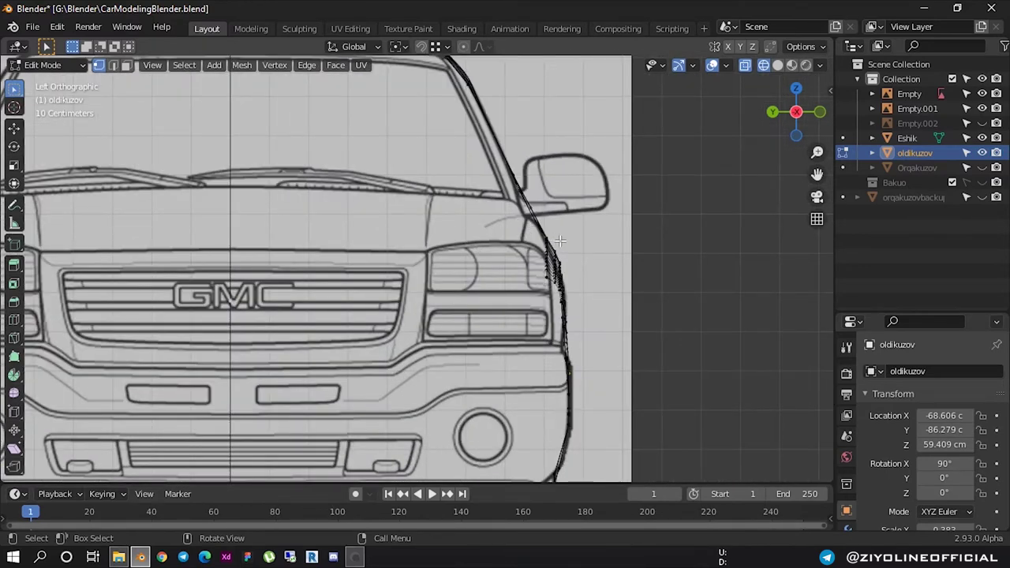
{"action": "scroll", "coordinate": [547, 247], "scroll_direction": "up", "scroll_amount": 3}
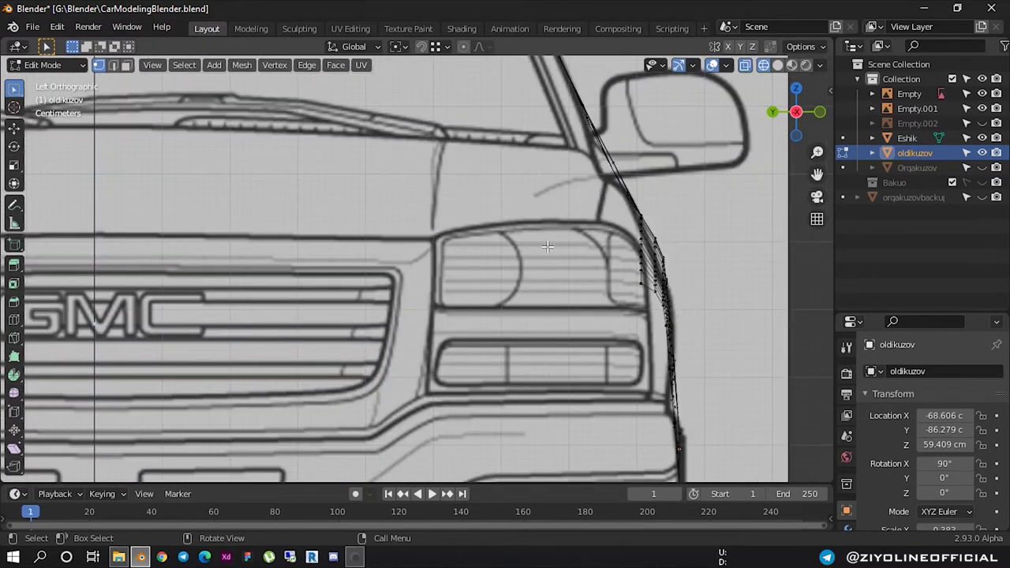
{"action": "scroll", "coordinate": [548, 247], "scroll_direction": "down", "scroll_amount": 4}
{"action": "scroll", "coordinate": [548, 247], "scroll_direction": "down", "scroll_amount": 4}
{"action": "middle_click_drag", "start_coordinate": [548, 246], "coordinate": [484, 263]}
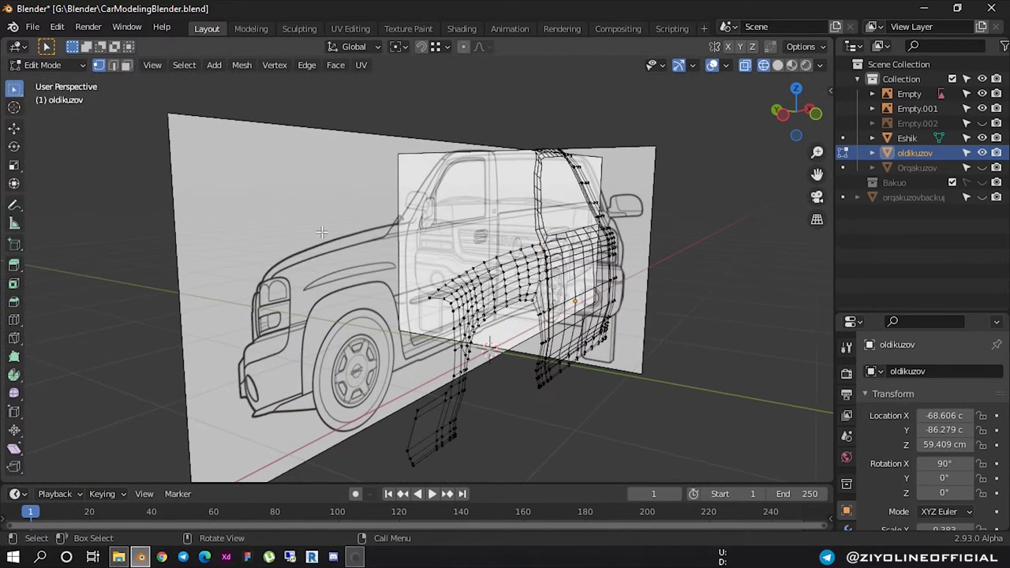
{"action": "key", "text": "Tab"}
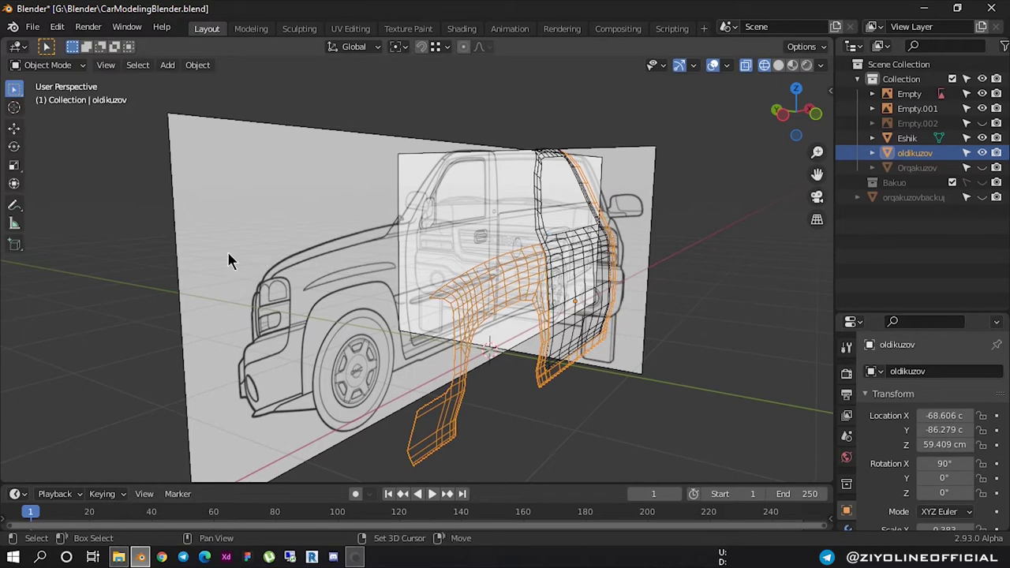
Isolate the front reference image Empty.001 in local view instead of the side image
{"action": "left_click", "coordinate": [228, 254], "text": "shift"}
{"action": "key", "text": "KP_Divide"}
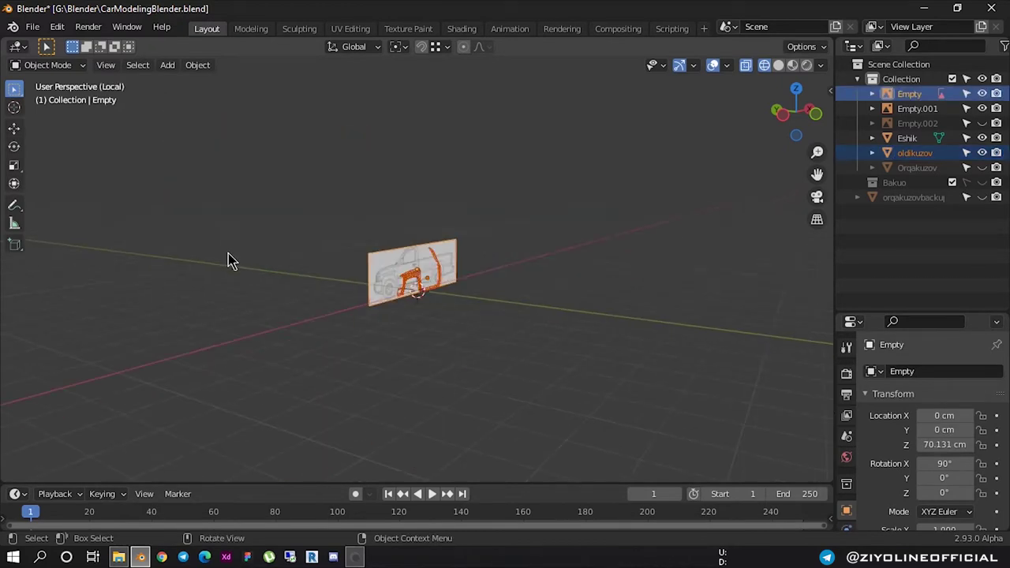
{"action": "key", "text": "KP_Divide"}
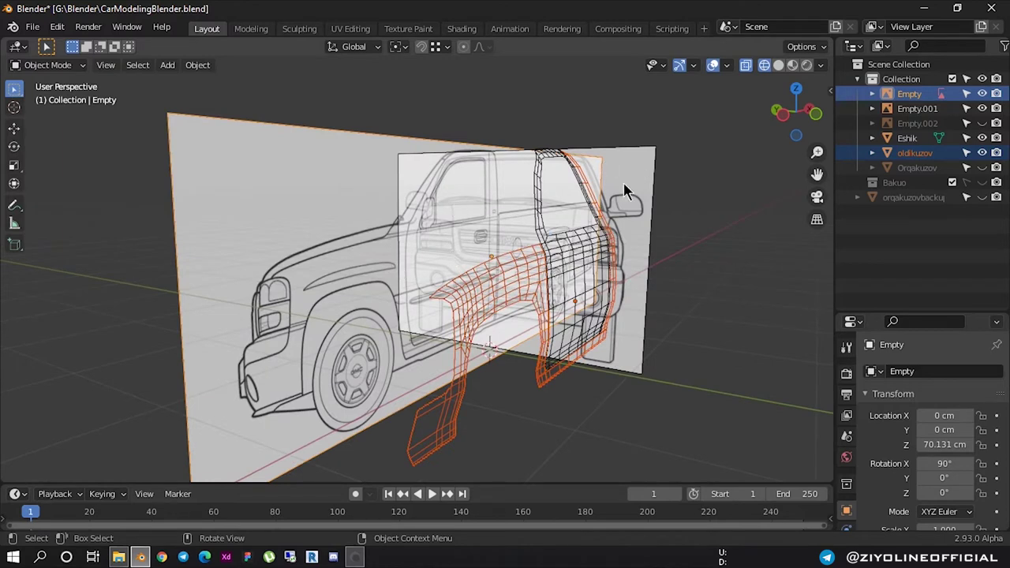
{"action": "left_click", "coordinate": [375, 202], "text": "shift"}
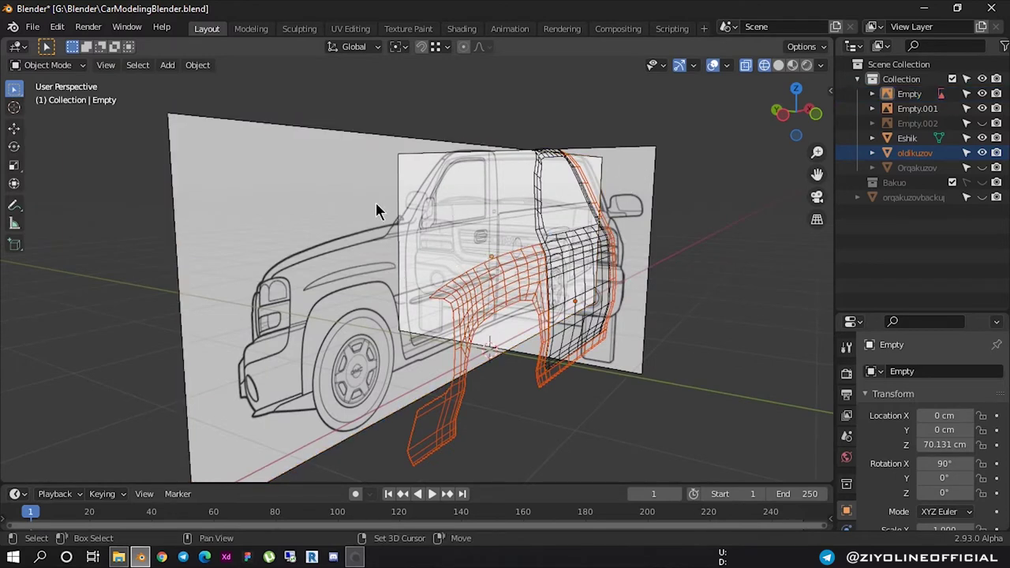
{"action": "left_click", "coordinate": [658, 160], "text": "shift"}
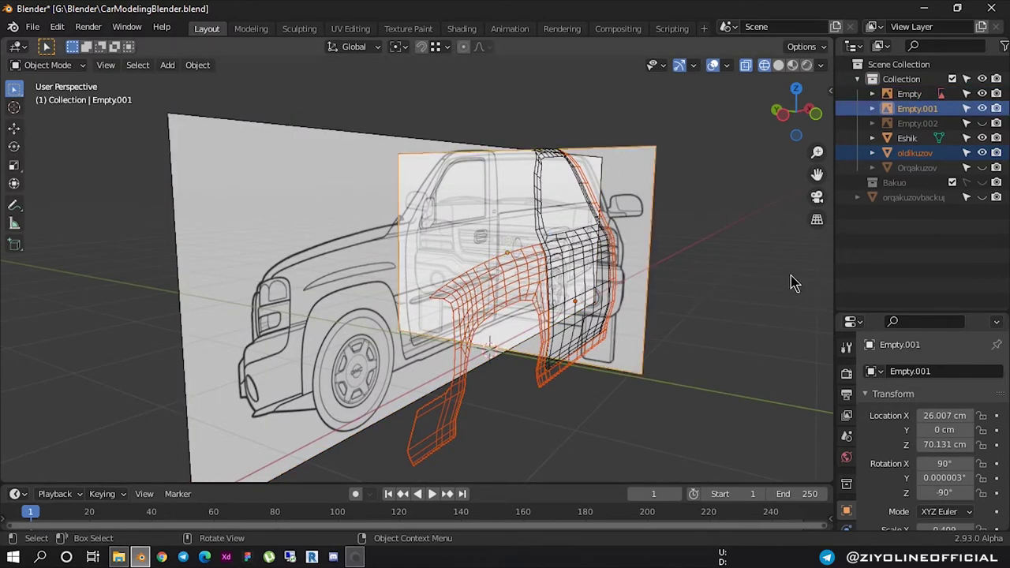
{"action": "key", "text": "KP_Divide"}
Snap to the straight-on front blueprint view, zoomed on the right headlight and fender
{"action": "middle_click_drag", "start_coordinate": [765, 273], "coordinate": [473, 266]}
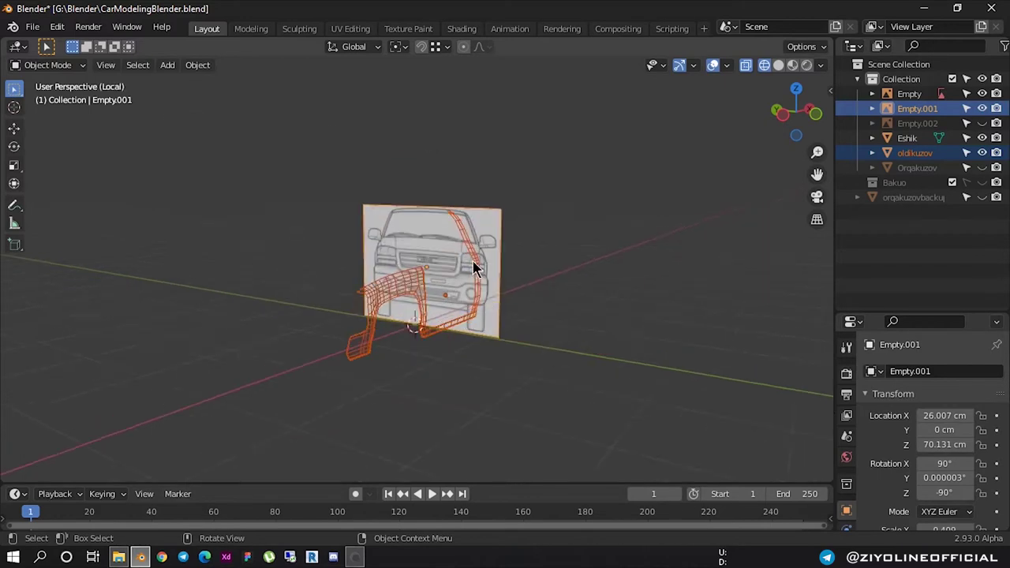
{"action": "left_click", "coordinate": [787, 114]}
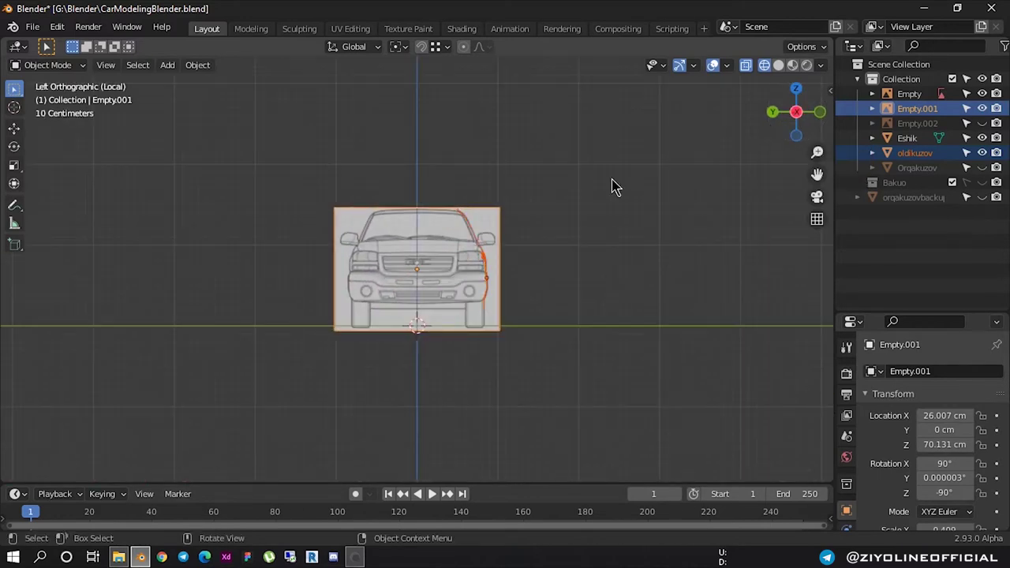
{"action": "scroll", "coordinate": [505, 265], "scroll_direction": "up", "scroll_amount": 2}
{"action": "scroll", "coordinate": [505, 265], "scroll_direction": "up", "scroll_amount": 3}
{"action": "middle_click_drag", "start_coordinate": [640, 233], "coordinate": [438, 228], "text": "shift"}
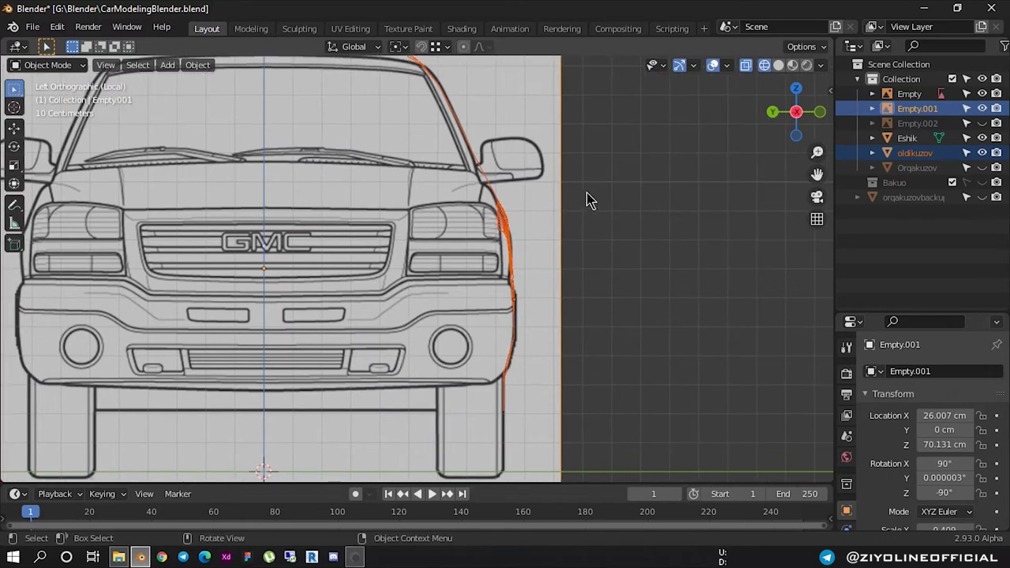
{"action": "scroll", "coordinate": [660, 198], "scroll_direction": "up", "scroll_amount": 1}
{"action": "scroll", "coordinate": [509, 207], "scroll_direction": "up", "scroll_amount": 3}
{"action": "scroll", "coordinate": [525, 196], "scroll_direction": "up", "scroll_amount": 1}
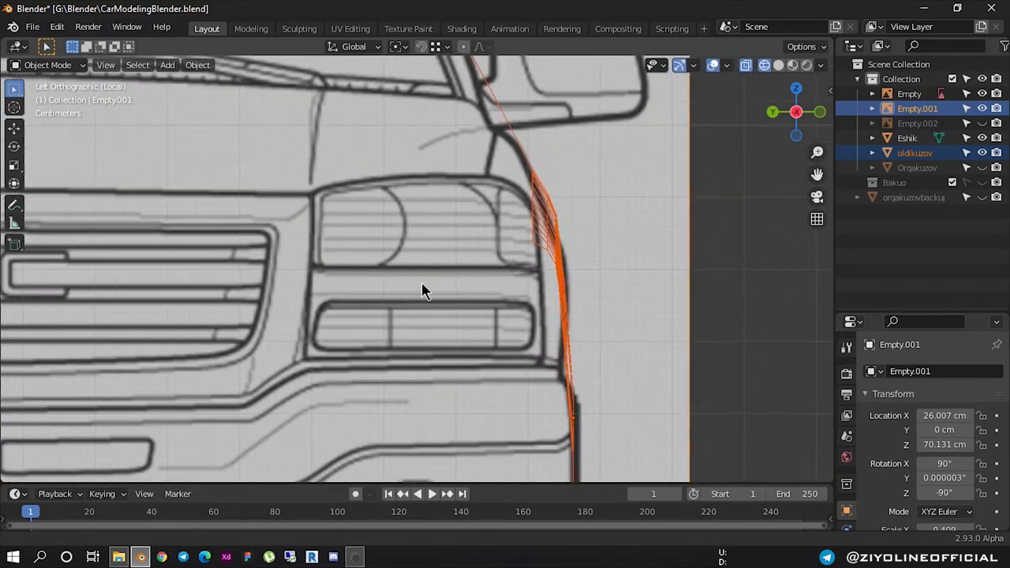
Select the oldikuzov fender mesh and orbit out to view it in perspective
{"action": "left_click", "coordinate": [762, 217]}
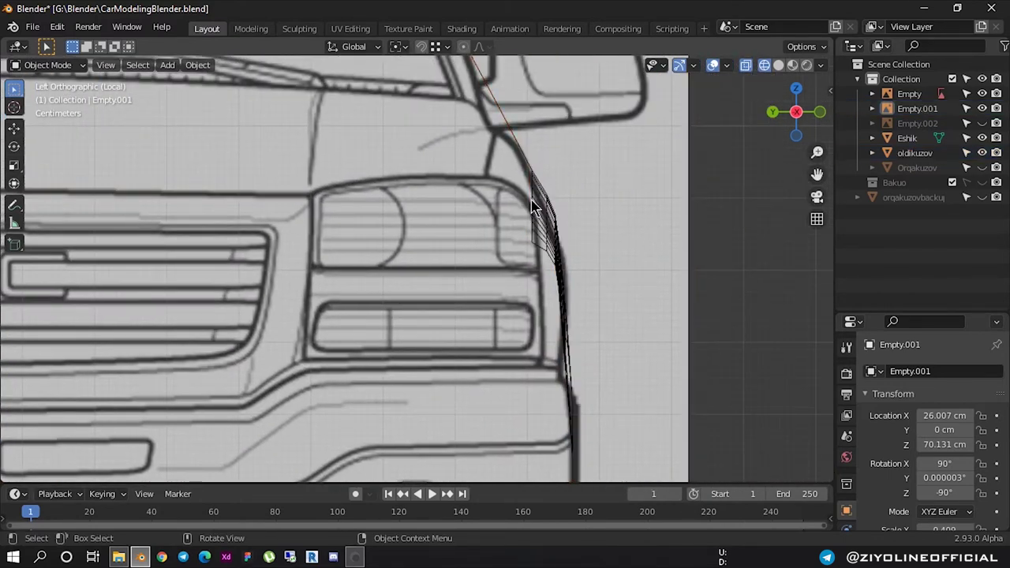
{"action": "left_click", "coordinate": [536, 198]}
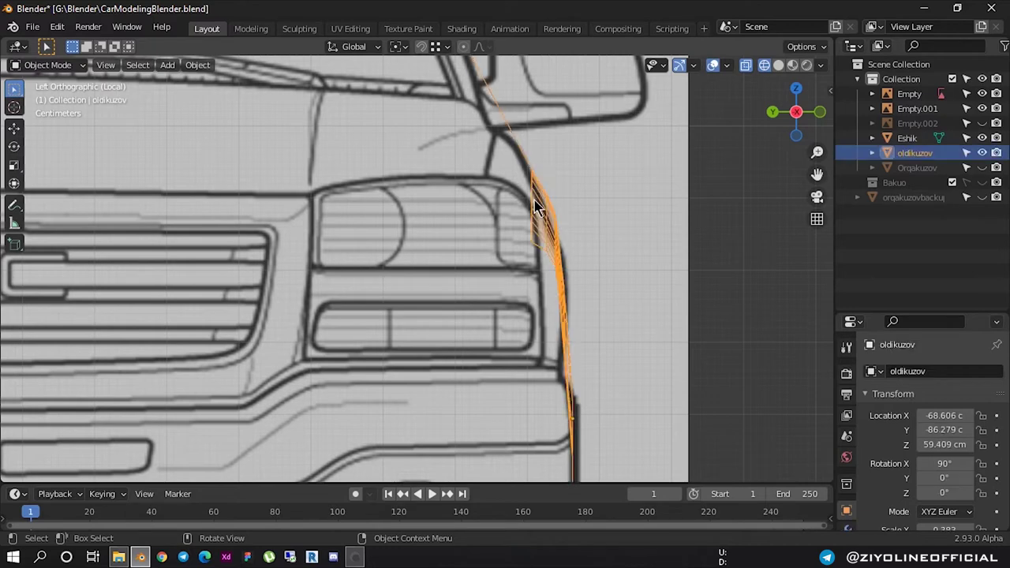
{"action": "scroll", "coordinate": [533, 211], "scroll_direction": "up", "scroll_amount": 1}
{"action": "scroll", "coordinate": [567, 189], "scroll_direction": "up", "scroll_amount": 1}
{"action": "scroll", "coordinate": [550, 206], "scroll_direction": "up", "scroll_amount": 1}
{"action": "scroll", "coordinate": [550, 201], "scroll_direction": "down", "scroll_amount": 3}
{"action": "scroll", "coordinate": [523, 208], "scroll_direction": "down", "scroll_amount": 1}
{"action": "mouse_move", "coordinate": [523, 208]}
{"action": "middle_mouse_down"}
{"action": "mouse_move", "coordinate": [342, 245]}
{"action": "mouse_move", "coordinate": [330, 259]}
{"action": "mouse_move", "coordinate": [548, 230]}
{"action": "mouse_move", "coordinate": [449, 244]}
{"action": "mouse_move", "coordinate": [348, 241]}
{"action": "mouse_move", "coordinate": [419, 237]}
{"action": "mouse_move", "coordinate": [540, 199]}
{"action": "middle_mouse_up"}
{"action": "scroll", "coordinate": [479, 221], "scroll_direction": "down", "scroll_amount": 4}
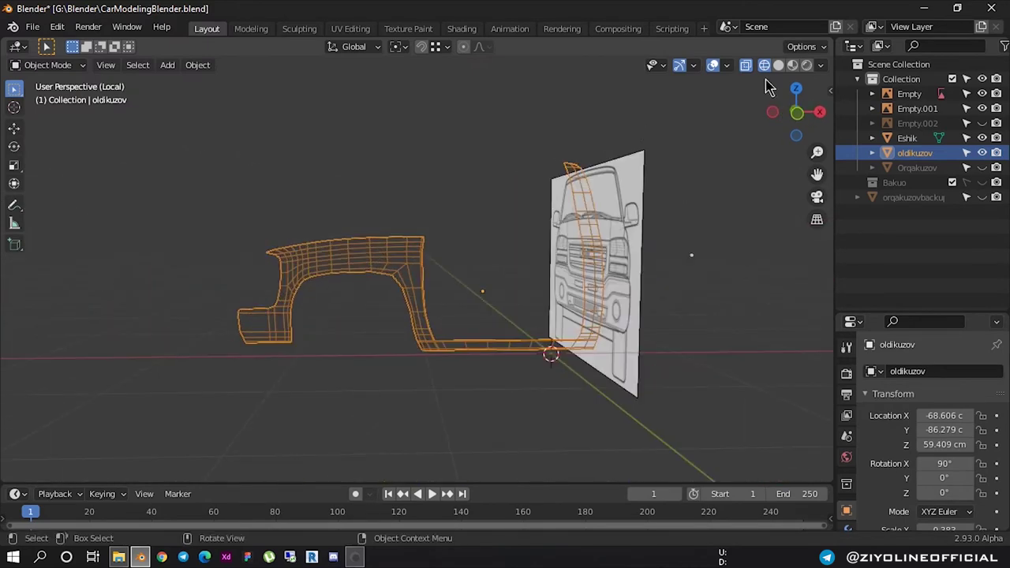
Exit local view to restore all blueprints, then snap to the front orthographic view
{"action": "key", "text": "KP_Divide"}
{"action": "mouse_move", "coordinate": [677, 178]}
{"action": "middle_mouse_down"}
{"action": "mouse_move", "coordinate": [512, 203]}
{"action": "mouse_move", "coordinate": [465, 185]}
{"action": "mouse_move", "coordinate": [456, 189]}
{"action": "mouse_move", "coordinate": [487, 187]}
{"action": "mouse_move", "coordinate": [458, 199]}
{"action": "middle_mouse_up"}
{"action": "scroll", "coordinate": [487, 187], "scroll_direction": "down", "scroll_amount": 2}
{"action": "scroll", "coordinate": [431, 236], "scroll_direction": "up", "scroll_amount": 3}
{"action": "middle_click_drag", "start_coordinate": [431, 236], "coordinate": [452, 203]}
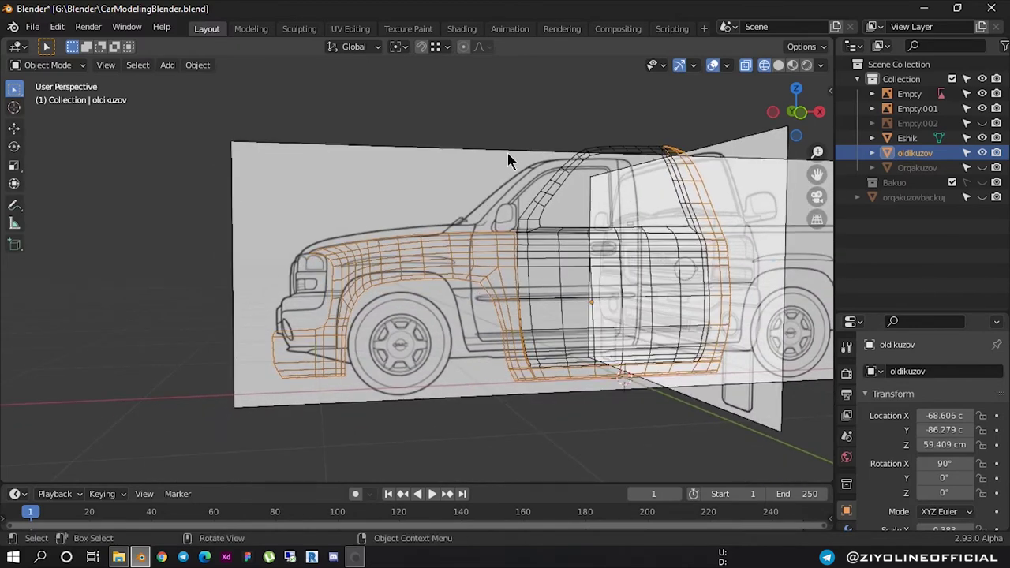
{"action": "mouse_move", "coordinate": [83, 176]}
{"action": "middle_mouse_down"}
{"action": "mouse_move", "coordinate": [309, 248]}
{"action": "mouse_move", "coordinate": [295, 253]}
{"action": "mouse_move", "coordinate": [760, 136]}
{"action": "middle_mouse_up"}
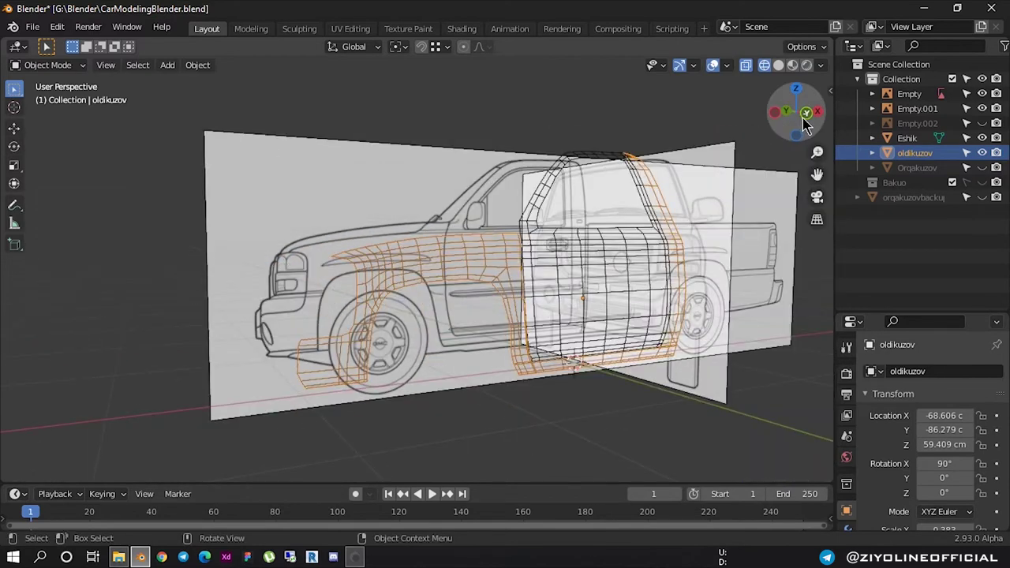
{"action": "left_click", "coordinate": [786, 111]}
{"action": "scroll", "coordinate": [418, 251], "scroll_direction": "up", "scroll_amount": 3}
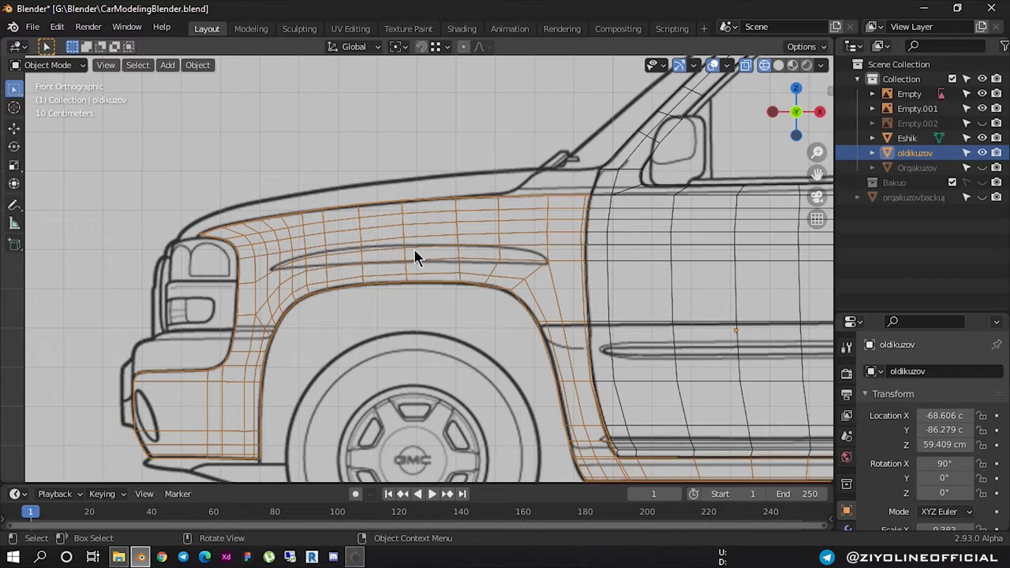
Select the side blueprint reference image and adjust the zoom
{"action": "left_click", "coordinate": [340, 141]}
{"action": "scroll", "coordinate": [340, 150], "scroll_direction": "down", "scroll_amount": 5}
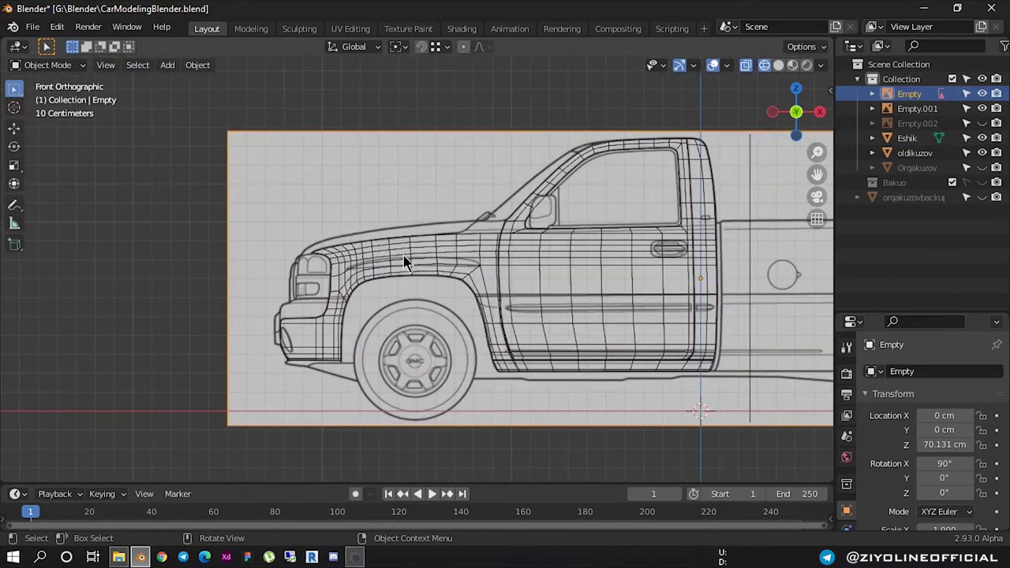
{"action": "scroll", "coordinate": [405, 261], "scroll_direction": "up", "scroll_amount": 2}
{"action": "scroll", "coordinate": [406, 261], "scroll_direction": "down", "scroll_amount": 2}
{"action": "scroll", "coordinate": [406, 262], "scroll_direction": "down", "scroll_amount": 2}
Return to the front blueprint view, zoom to the fender edge by the headlight, and select oldikuzov
{"action": "mouse_move", "coordinate": [405, 266]}
{"action": "middle_mouse_down"}
{"action": "mouse_move", "coordinate": [537, 287]}
{"action": "mouse_move", "coordinate": [794, 135]}
{"action": "middle_mouse_up"}
{"action": "left_click", "coordinate": [794, 134]}
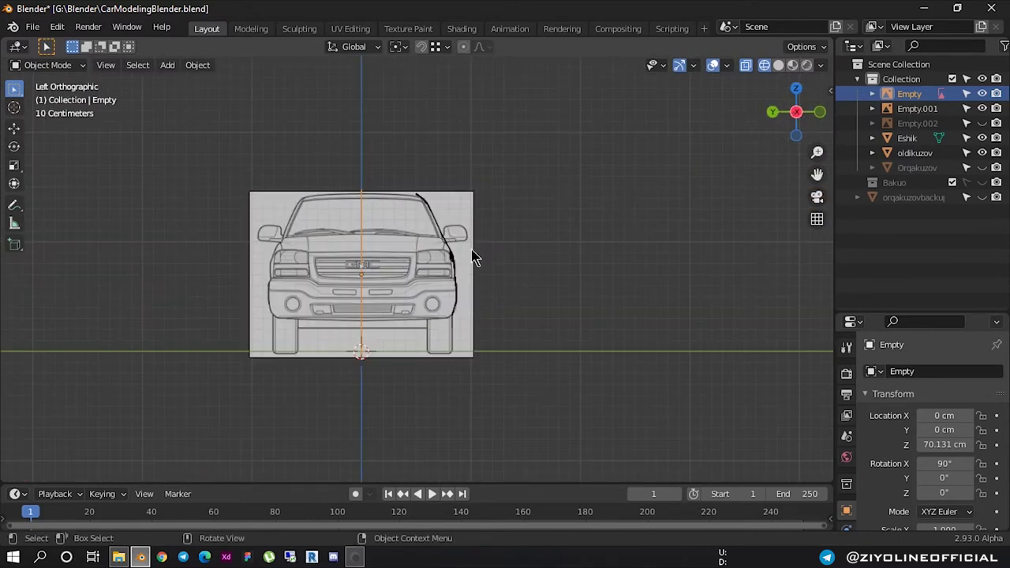
{"action": "scroll", "coordinate": [483, 255], "scroll_direction": "up", "scroll_amount": 1}
{"action": "scroll", "coordinate": [493, 254], "scroll_direction": "up", "scroll_amount": 5}
{"action": "scroll", "coordinate": [610, 214], "scroll_direction": "up", "scroll_amount": 2}
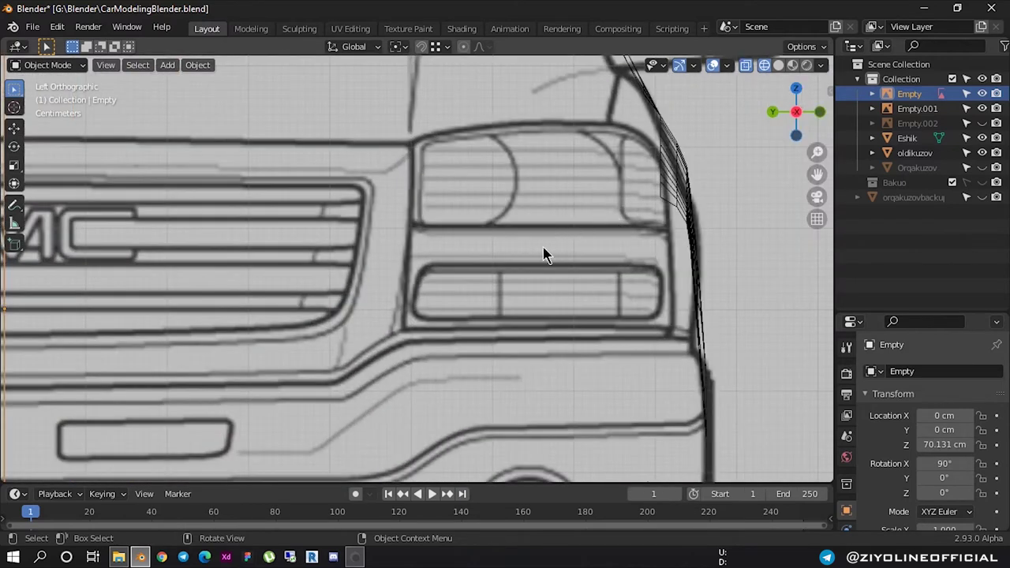
{"action": "middle_click_drag", "start_coordinate": [544, 255], "coordinate": [372, 289], "text": "shift"}
{"action": "left_click", "coordinate": [505, 225]}
{"action": "left_click", "coordinate": [505, 229]}
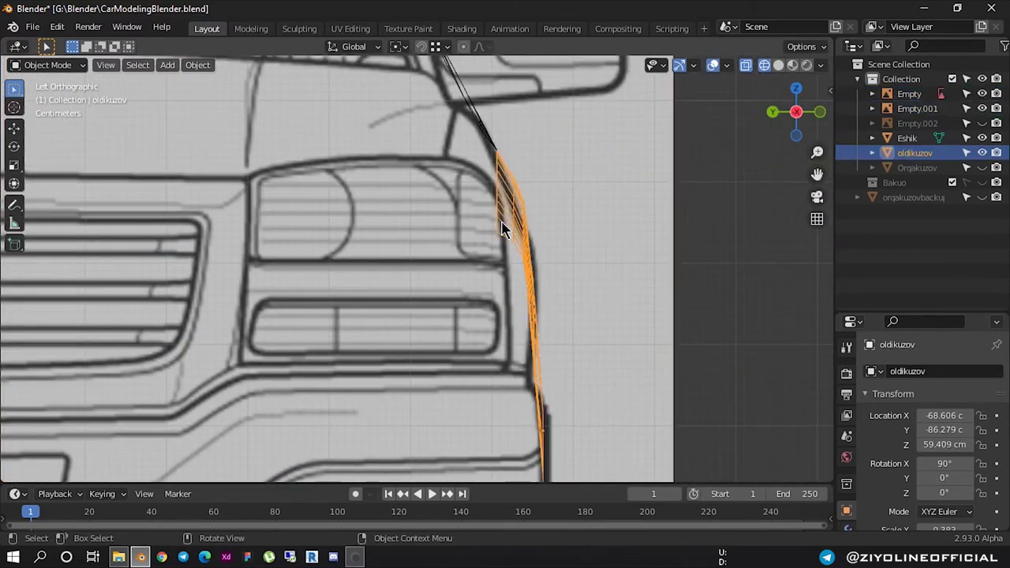
In Edit Mode, box-select the fender's upper vertices beside the headlight and move them -0.568 cm along Y
{"action": "key", "text": "Tab"}
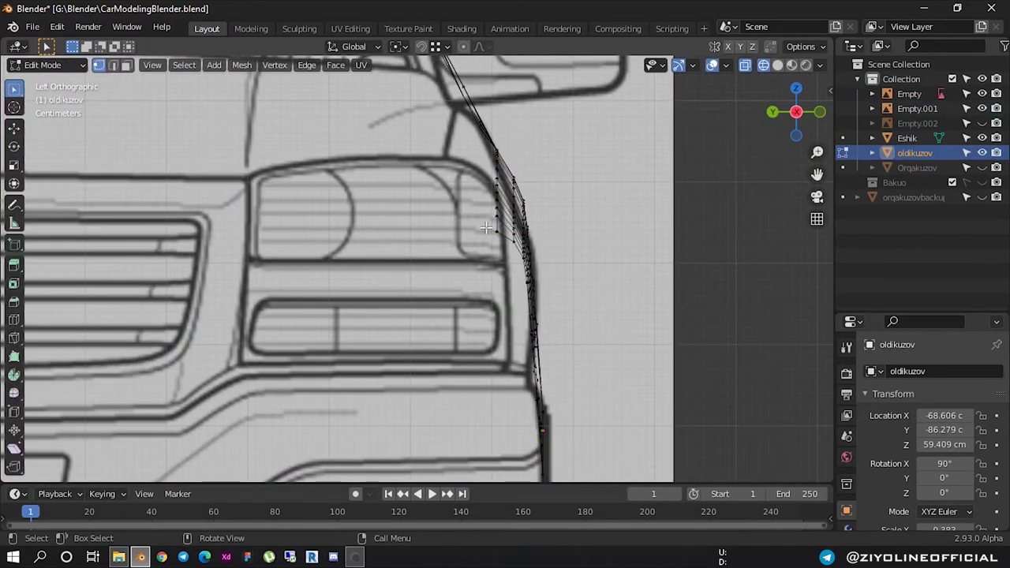
{"action": "scroll", "coordinate": [491, 207], "scroll_direction": "up", "scroll_amount": 2}
{"action": "key", "text": "b"}
{"action": "left_click_drag", "start_coordinate": [538, 268], "coordinate": [496, 93]}
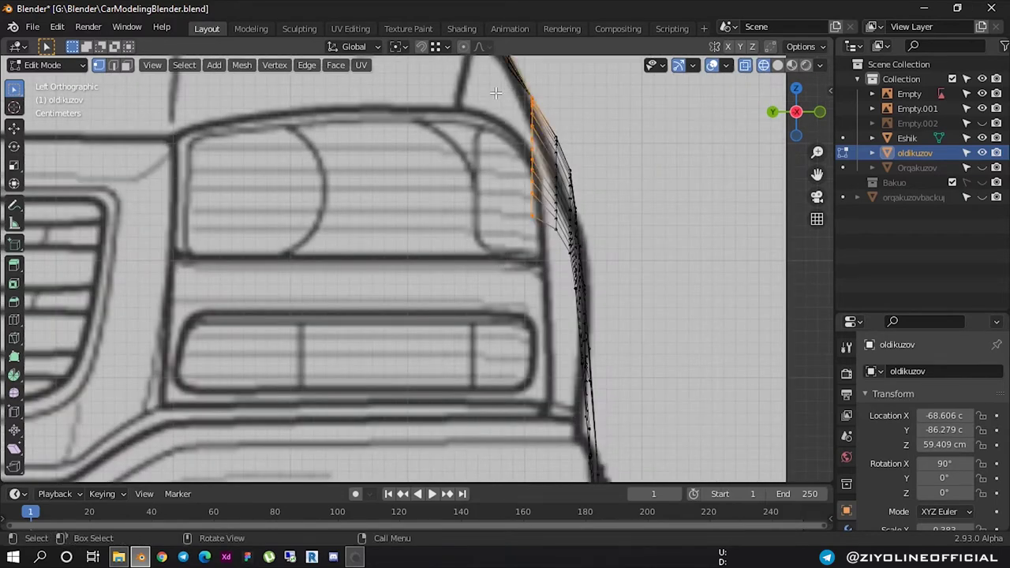
{"action": "key", "text": "g"}
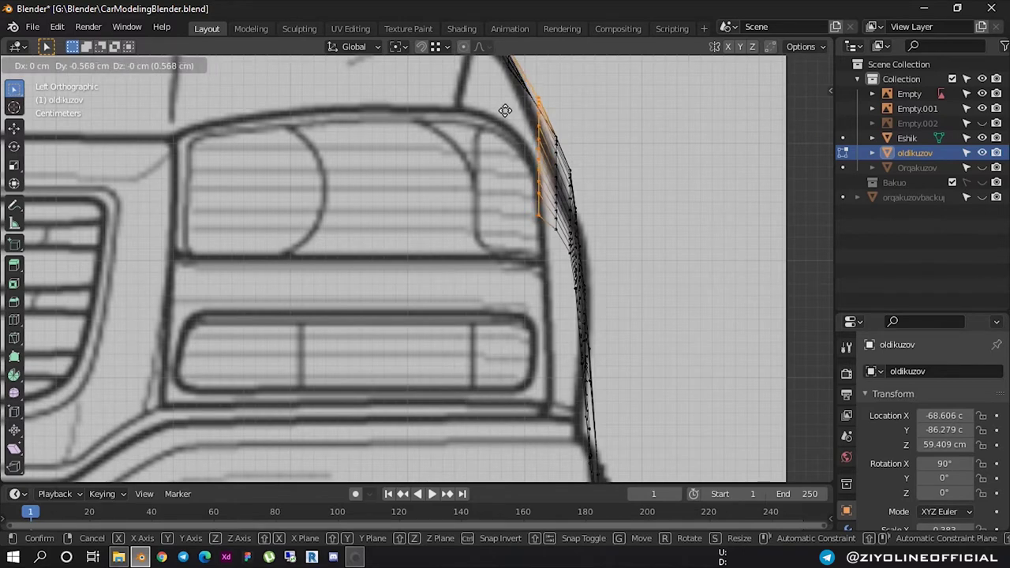
{"action": "left_click", "coordinate": [505, 110]}
{"action": "scroll", "coordinate": [521, 135], "scroll_direction": "down", "scroll_amount": 5}
{"action": "mouse_move", "coordinate": [542, 163]}
{"action": "middle_mouse_down"}
{"action": "mouse_move", "coordinate": [375, 204]}
{"action": "mouse_move", "coordinate": [342, 192]}
{"action": "mouse_move", "coordinate": [474, 190]}
{"action": "middle_mouse_up"}
{"action": "scroll", "coordinate": [375, 204], "scroll_direction": "down", "scroll_amount": 3}
{"action": "scroll", "coordinate": [375, 204], "scroll_direction": "up", "scroll_amount": 3}
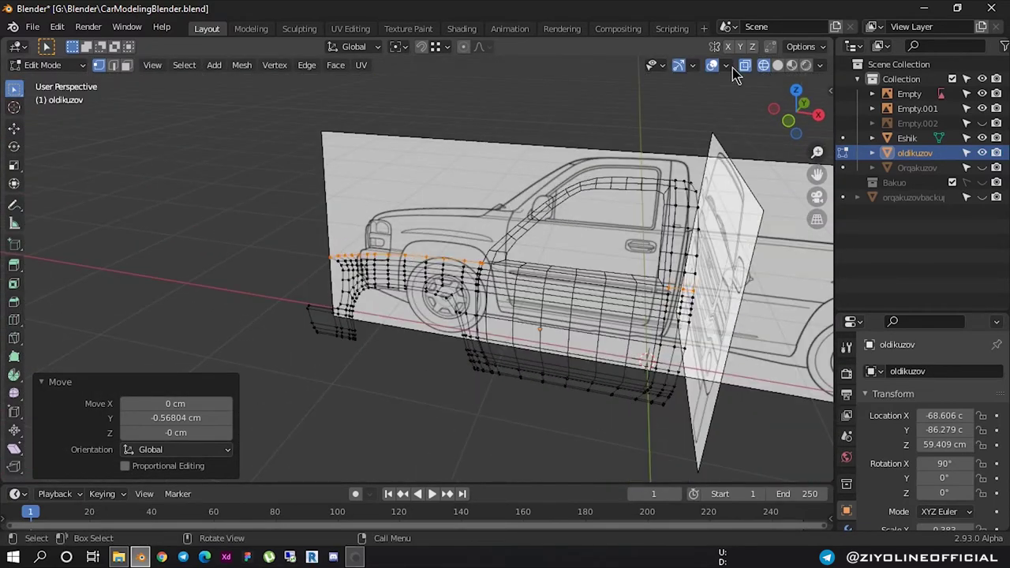
Switch to Solid shading, orbit around the fender to the door, and undo the last two edits
{"action": "left_click", "coordinate": [777, 65]}
{"action": "scroll", "coordinate": [658, 305], "scroll_direction": "up", "scroll_amount": 4}
{"action": "mouse_move", "coordinate": [706, 309]}
{"action": "middle_mouse_down"}
{"action": "mouse_move", "coordinate": [787, 275]}
{"action": "mouse_move", "coordinate": [652, 275]}
{"action": "middle_mouse_up"}
{"action": "scroll", "coordinate": [627, 219], "scroll_direction": "up", "scroll_amount": 2}
{"action": "middle_click_drag", "start_coordinate": [627, 218], "coordinate": [514, 388]}
{"action": "scroll", "coordinate": [511, 251], "scroll_direction": "up", "scroll_amount": 2}
{"action": "mouse_move", "coordinate": [511, 251]}
{"action": "middle_mouse_down"}
{"action": "mouse_move", "coordinate": [593, 239]}
{"action": "mouse_move", "coordinate": [418, 266]}
{"action": "middle_mouse_up"}
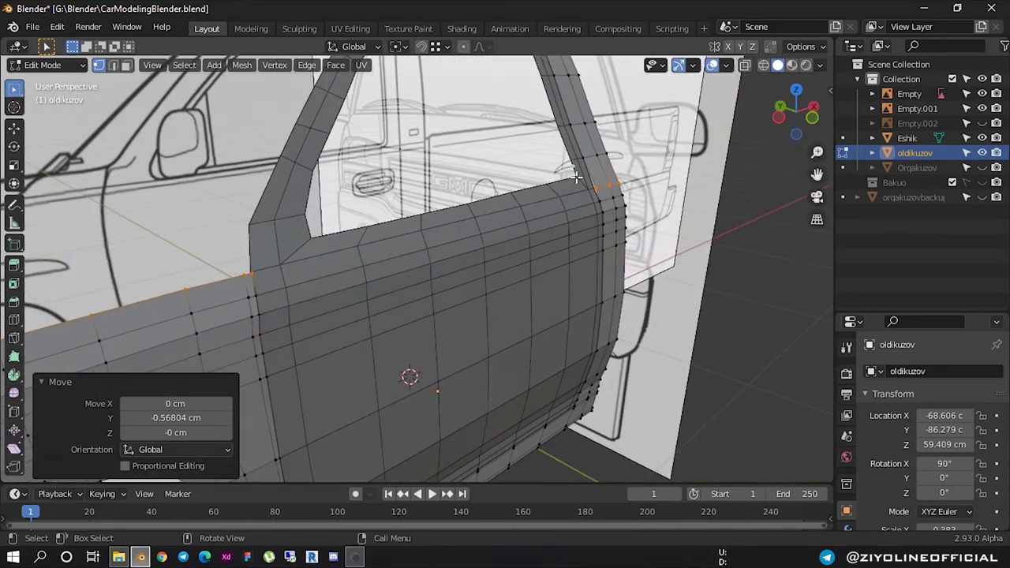
{"action": "middle_click_drag", "start_coordinate": [577, 177], "coordinate": [680, 187]}
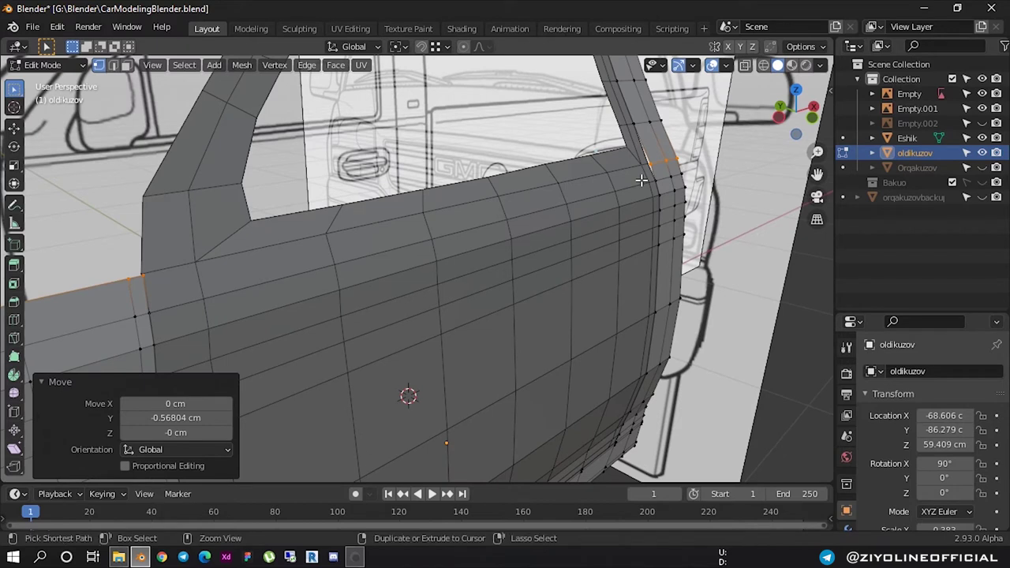
{"action": "key", "text": "ctrl+z"}
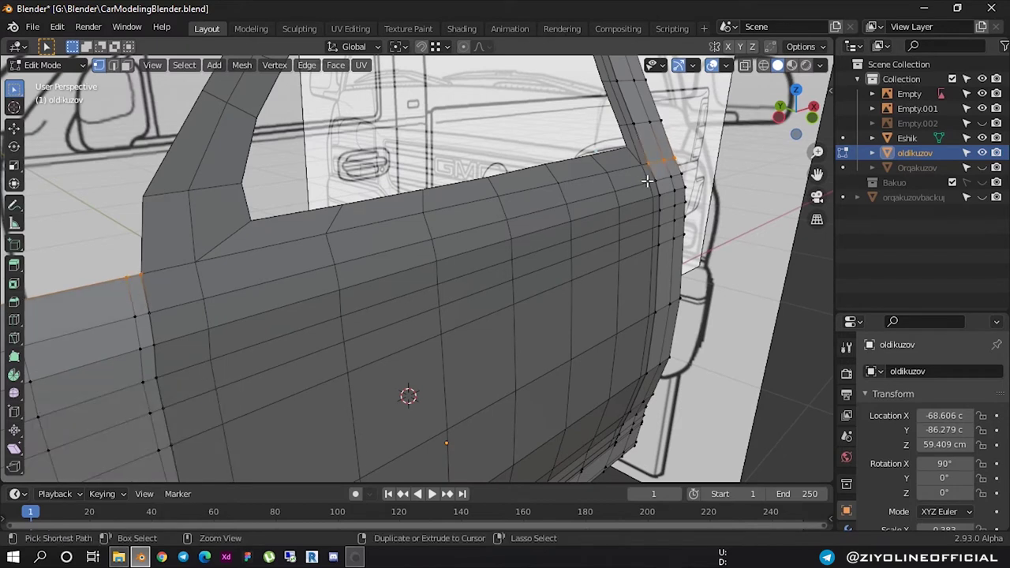
{"action": "key", "text": "ctrl+z"}
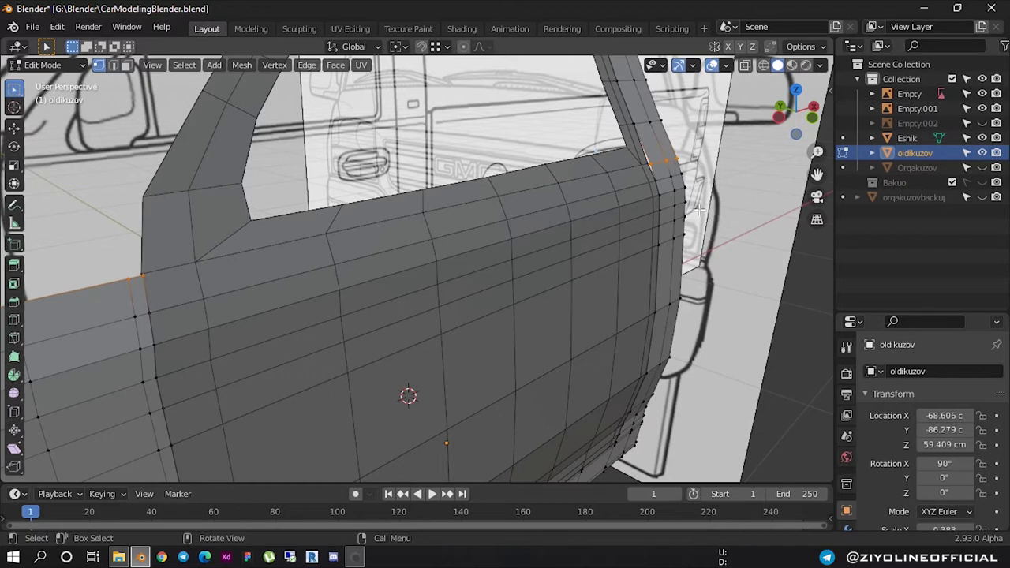
Move the door's top corner vertices about 0.16 cm along Y toward the pillar
{"action": "key", "text": "b"}
{"action": "left_click_drag", "start_coordinate": [645, 162], "coordinate": [620, 146]}
{"action": "key", "text": "g"}
{"action": "key", "text": "y"}
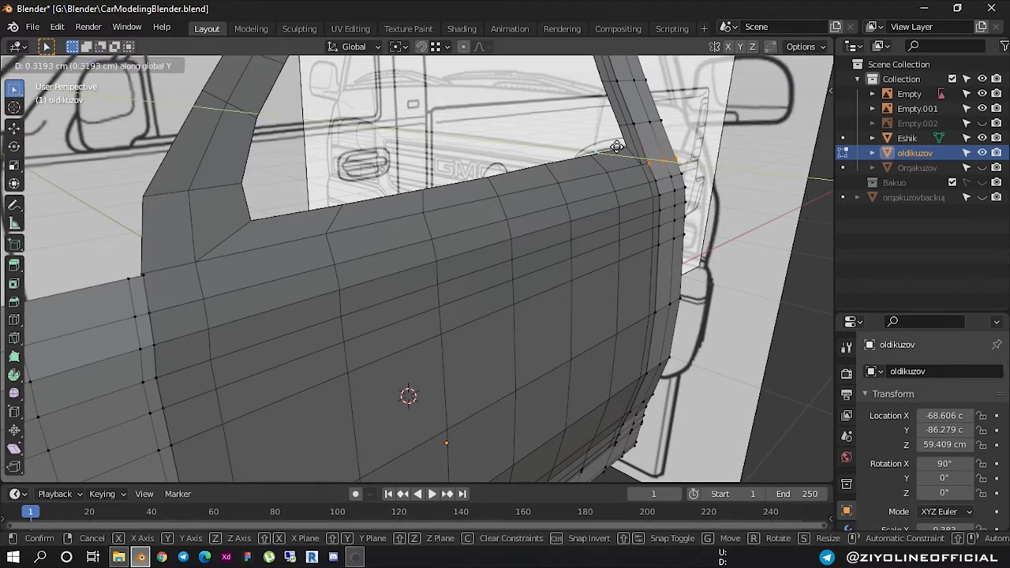
{"action": "left_click", "coordinate": [616, 148]}
Orbit to a side view of the door, then switch to the front orthographic view
{"action": "middle_click_drag", "start_coordinate": [667, 195], "coordinate": [406, 290]}
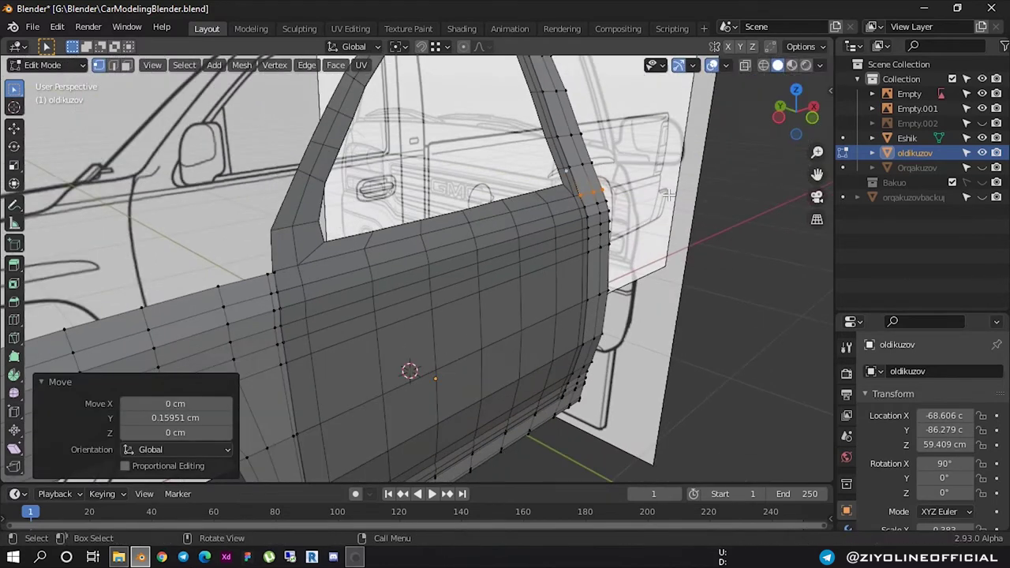
{"action": "mouse_move", "coordinate": [324, 298]}
{"action": "middle_mouse_down"}
{"action": "mouse_move", "coordinate": [576, 297]}
{"action": "mouse_move", "coordinate": [428, 326]}
{"action": "mouse_move", "coordinate": [473, 316]}
{"action": "mouse_move", "coordinate": [218, 241]}
{"action": "middle_mouse_up"}
{"action": "left_click", "coordinate": [237, 241]}
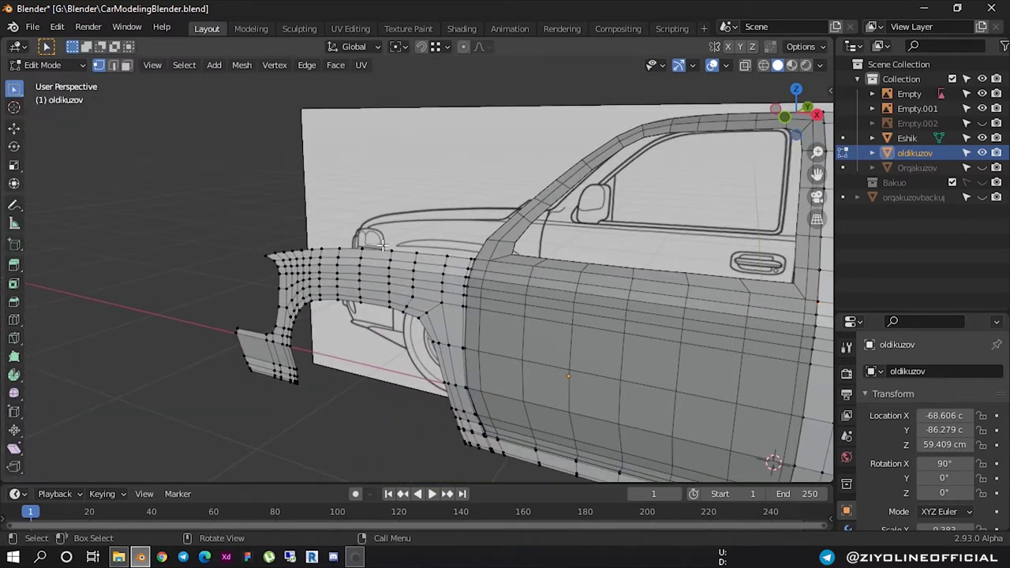
{"action": "scroll", "coordinate": [484, 240], "scroll_direction": "up", "scroll_amount": 3}
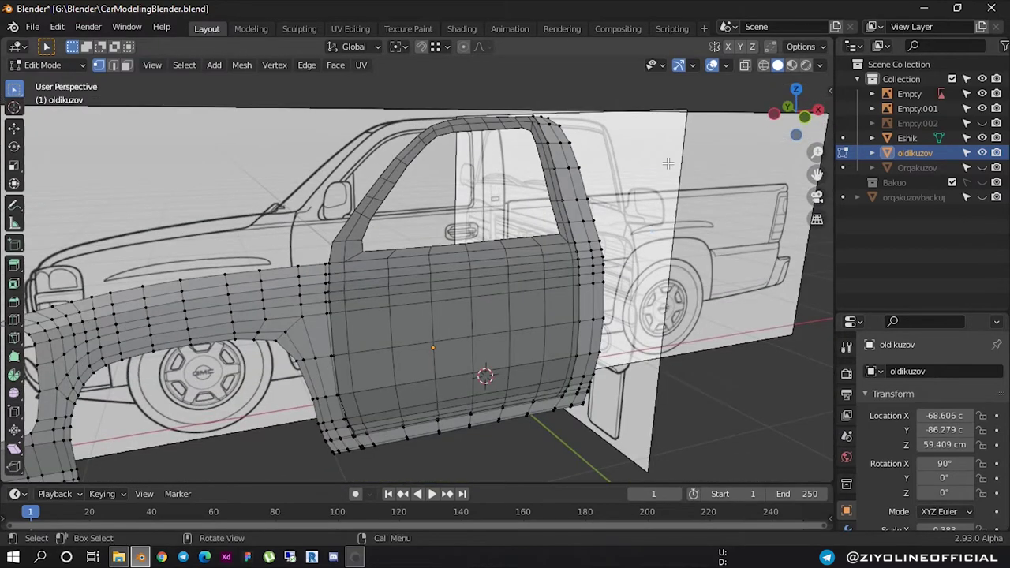
{"action": "left_click", "coordinate": [803, 117]}
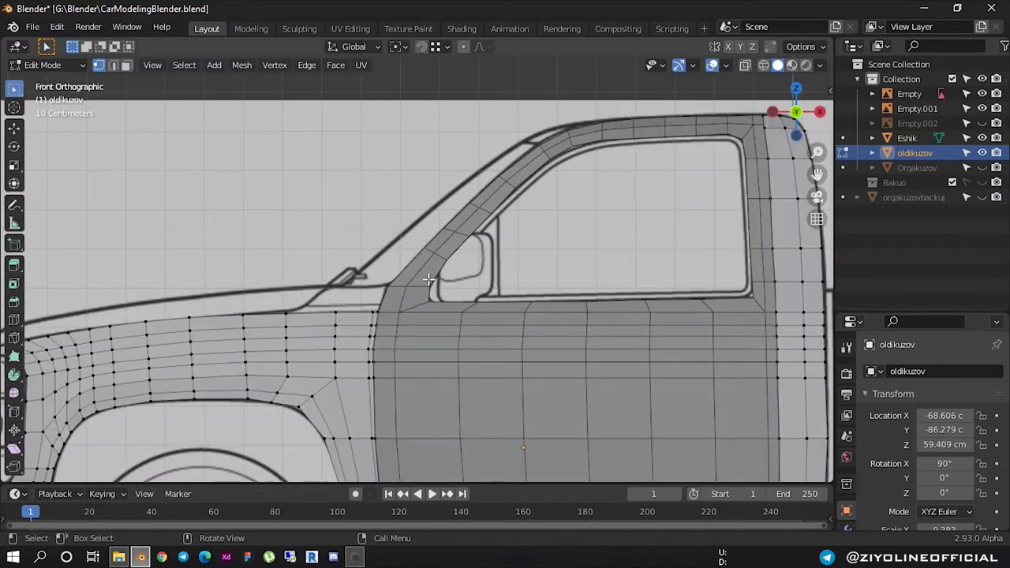
Zoom to the front fender corner and select an extra edge in edge select mode
{"action": "scroll", "coordinate": [374, 281], "scroll_direction": "up", "scroll_amount": 3}
{"action": "scroll", "coordinate": [375, 282], "scroll_direction": "down", "scroll_amount": 2}
{"action": "middle_click_drag", "start_coordinate": [374, 282], "coordinate": [254, 275], "text": "shift"}
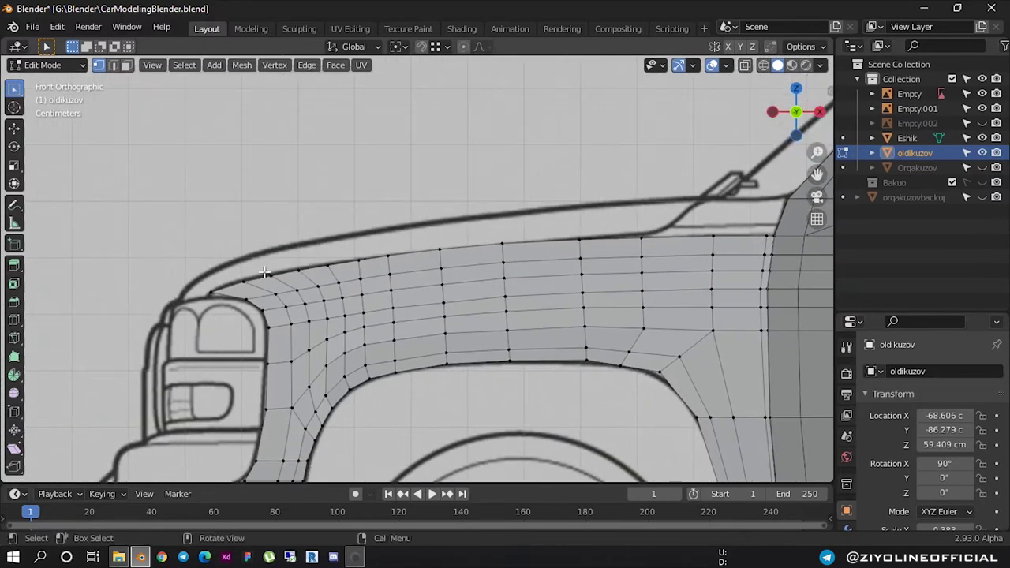
{"action": "scroll", "coordinate": [254, 275], "scroll_direction": "up", "scroll_amount": 3}
{"action": "scroll", "coordinate": [254, 275], "scroll_direction": "down", "scroll_amount": 1}
{"action": "scroll", "coordinate": [254, 275], "scroll_direction": "down", "scroll_amount": 2}
{"action": "scroll", "coordinate": [432, 247], "scroll_direction": "up", "scroll_amount": 1}
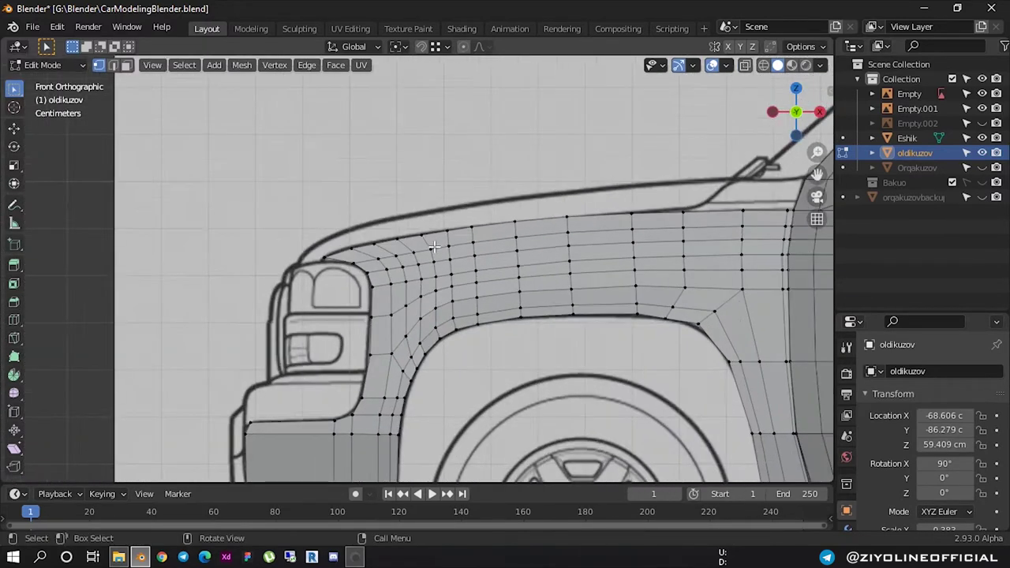
{"action": "scroll", "coordinate": [432, 247], "scroll_direction": "up", "scroll_amount": 2}
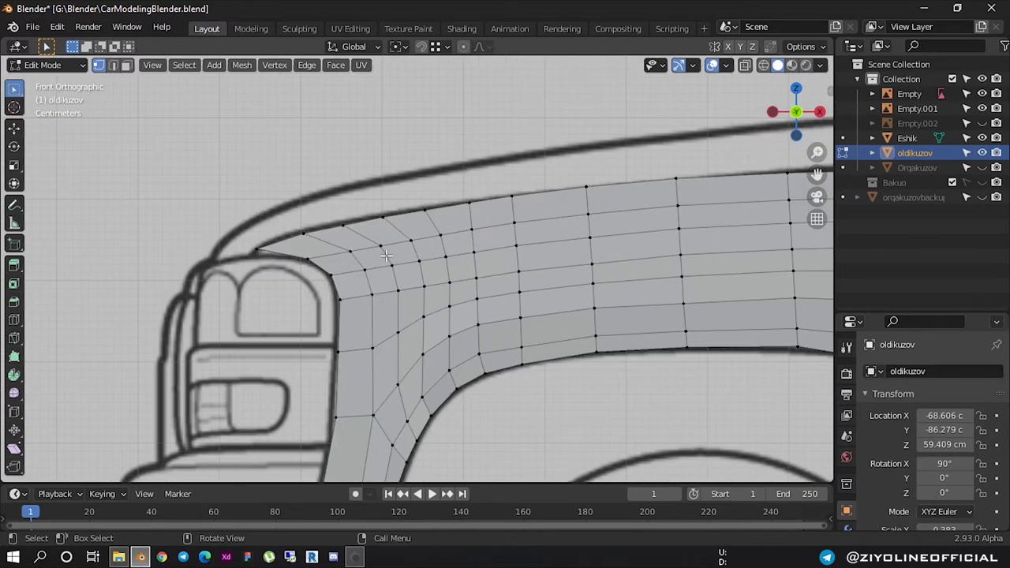
{"action": "scroll", "coordinate": [391, 309], "scroll_direction": "down", "scroll_amount": 2}
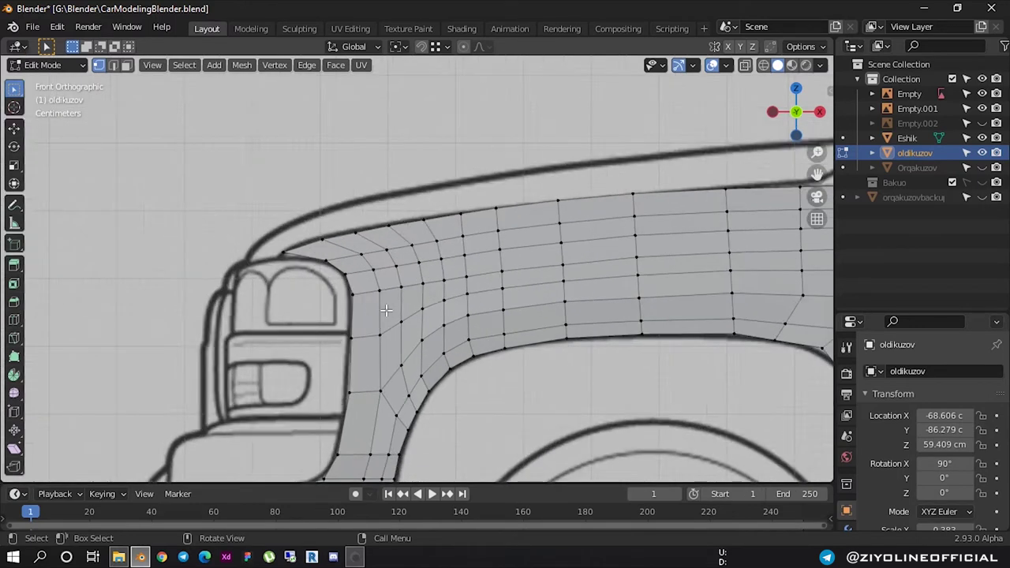
{"action": "scroll", "coordinate": [391, 308], "scroll_direction": "up", "scroll_amount": 2}
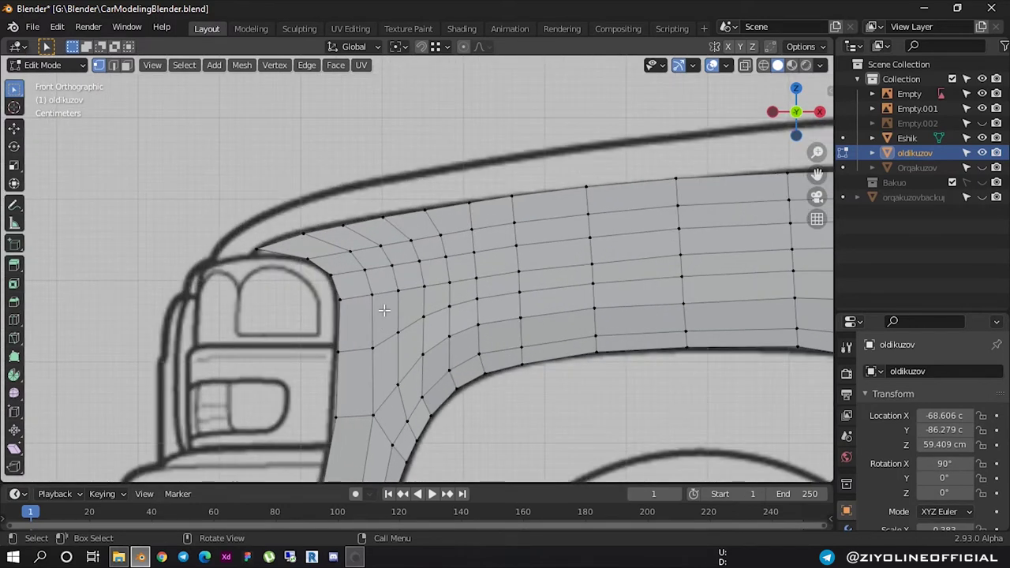
{"action": "key", "text": "2"}
{"action": "left_click", "coordinate": [288, 239]}
Dissolve the extra fender edges, select the top edge loop, and minimize Blender
{"action": "key", "text": "x"}
{"action": "left_click", "coordinate": [323, 231]}
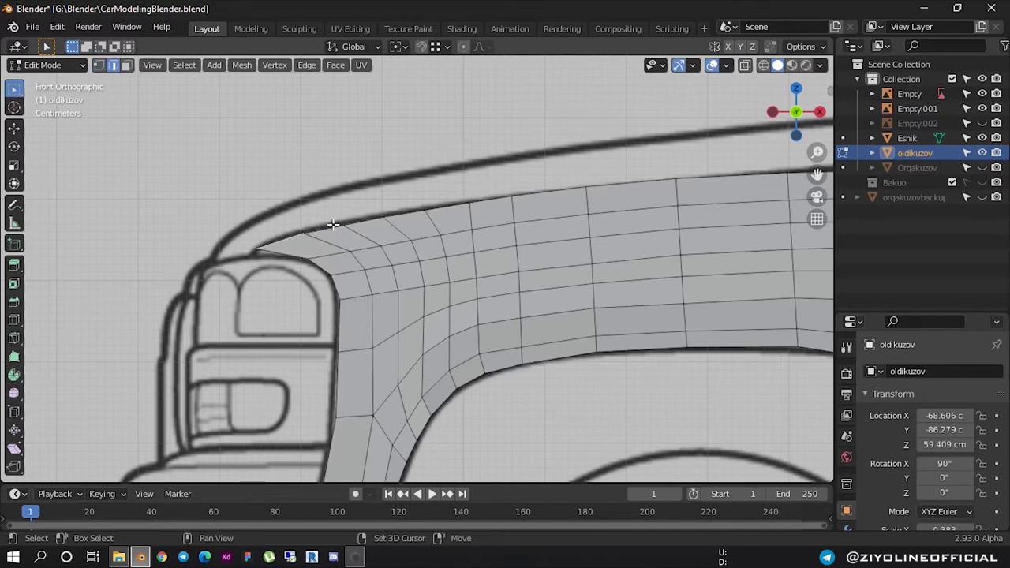
{"action": "key", "text": "x"}
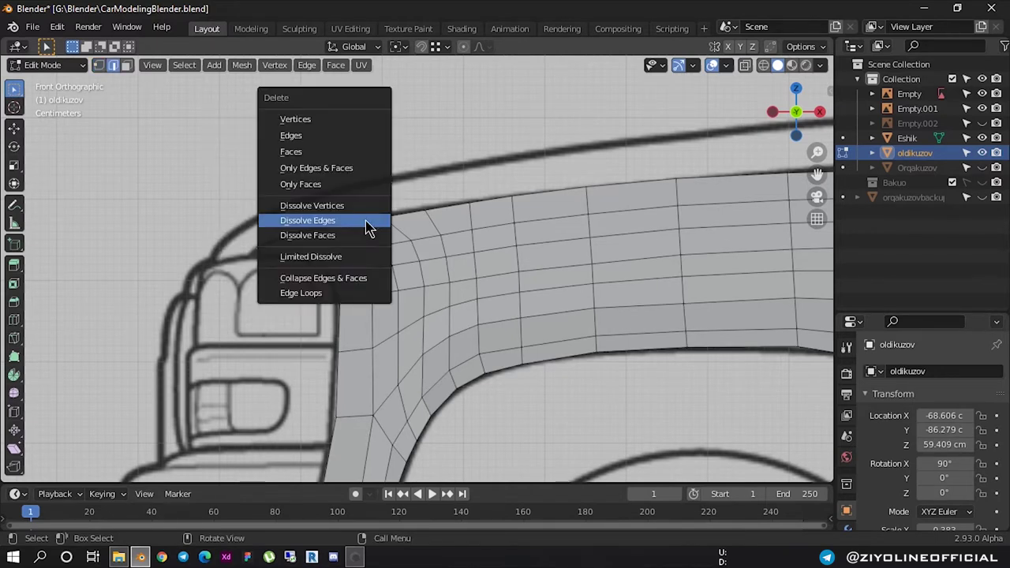
{"action": "left_click", "coordinate": [365, 220]}
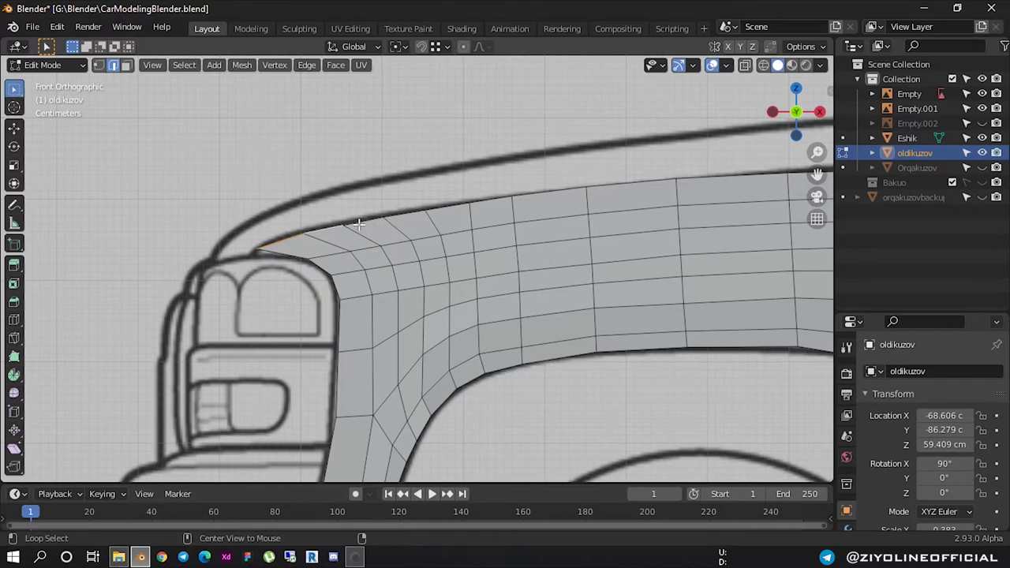
{"action": "left_click", "coordinate": [359, 223], "text": "alt"}
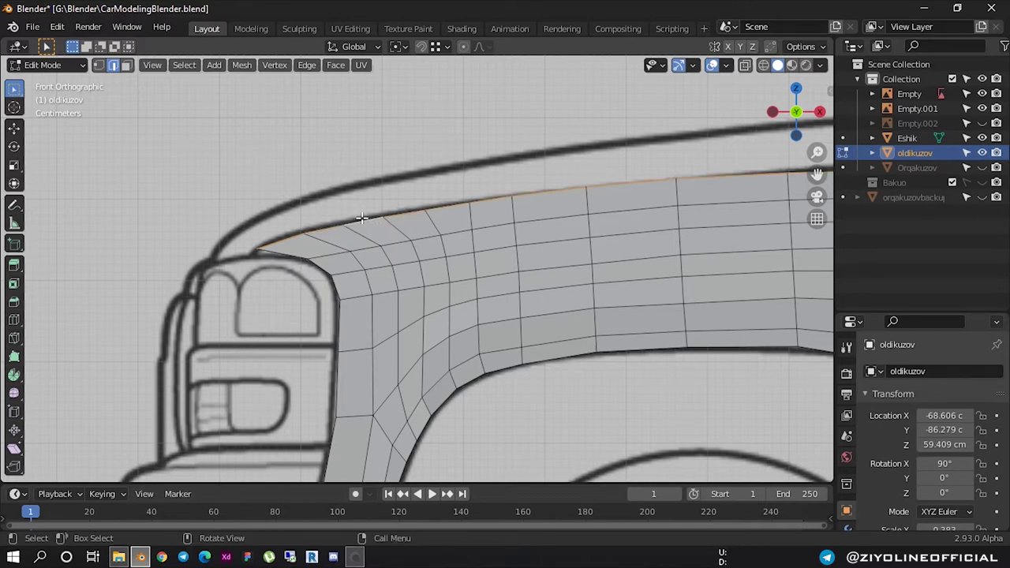
{"action": "left_click", "coordinate": [922, 8]}
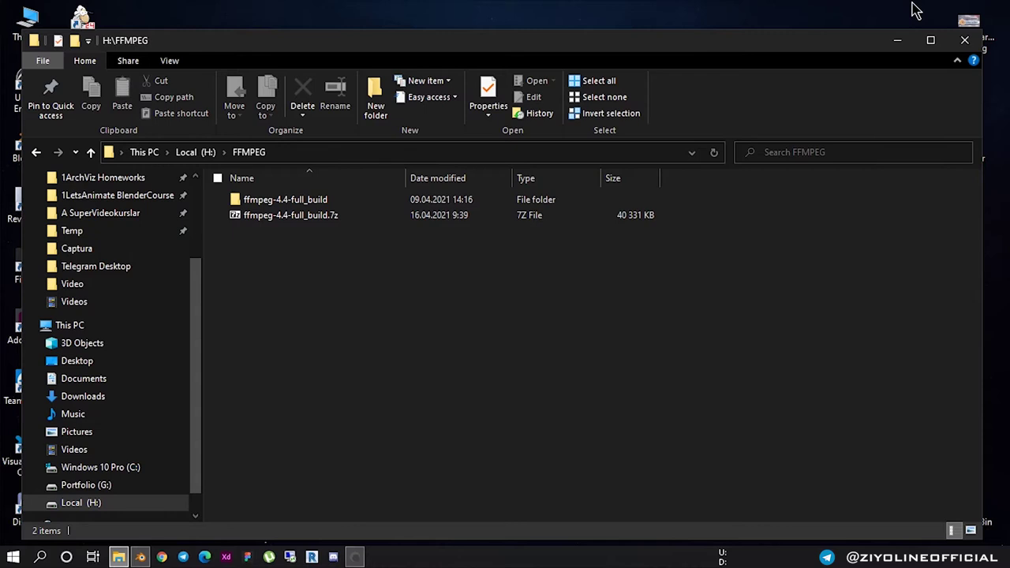
Minimize the H:\FFMPEG folder window and bring the Blender truck project back on screen
{"action": "left_click", "coordinate": [898, 39]}
{"action": "left_click", "coordinate": [140, 558]}
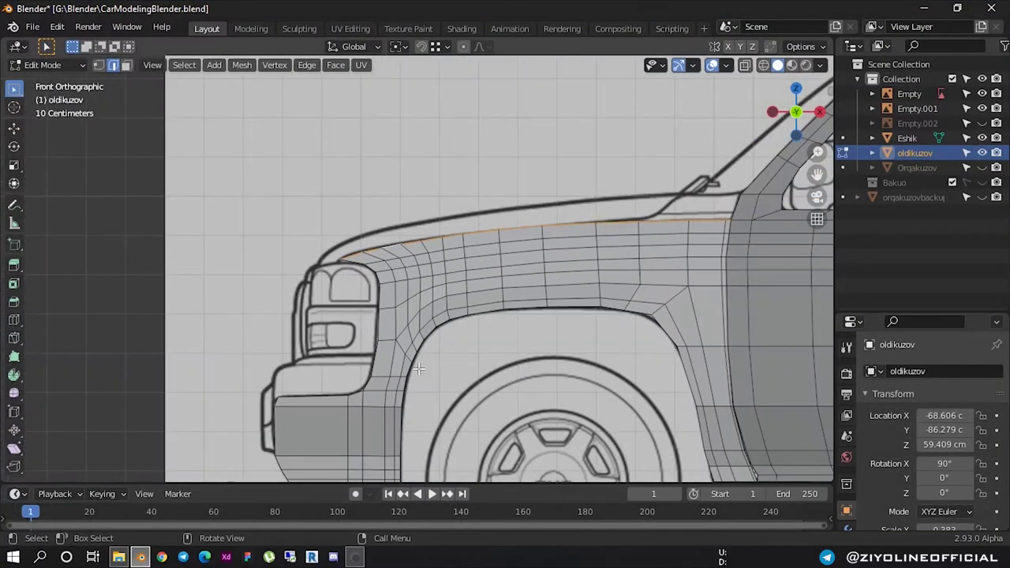
Orbit and zoom around the oldikuzov body mesh, checking hood and fender against the front blueprint
{"action": "mouse_move", "coordinate": [419, 369]}
{"action": "middle_mouse_down", "text": "alt"}
{"action": "mouse_move", "coordinate": [323, 376]}
{"action": "mouse_move", "coordinate": [566, 359]}
{"action": "mouse_move", "coordinate": [476, 308]}
{"action": "middle_mouse_up", "text": "alt"}
{"action": "scroll", "coordinate": [476, 307], "scroll_direction": "up", "scroll_amount": 2}
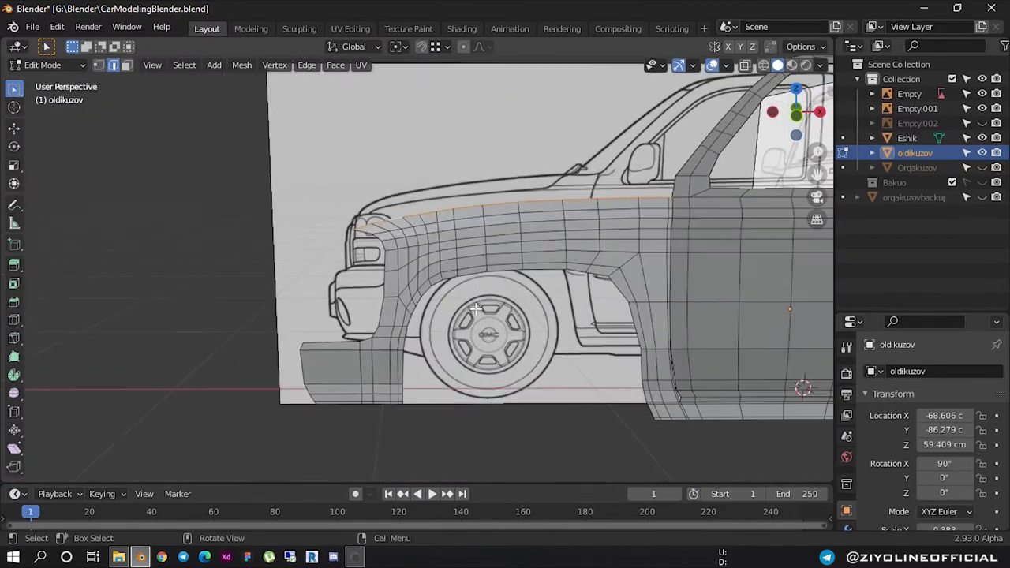
{"action": "left_click", "coordinate": [801, 123]}
{"action": "scroll", "coordinate": [342, 243], "scroll_direction": "up", "scroll_amount": 2}
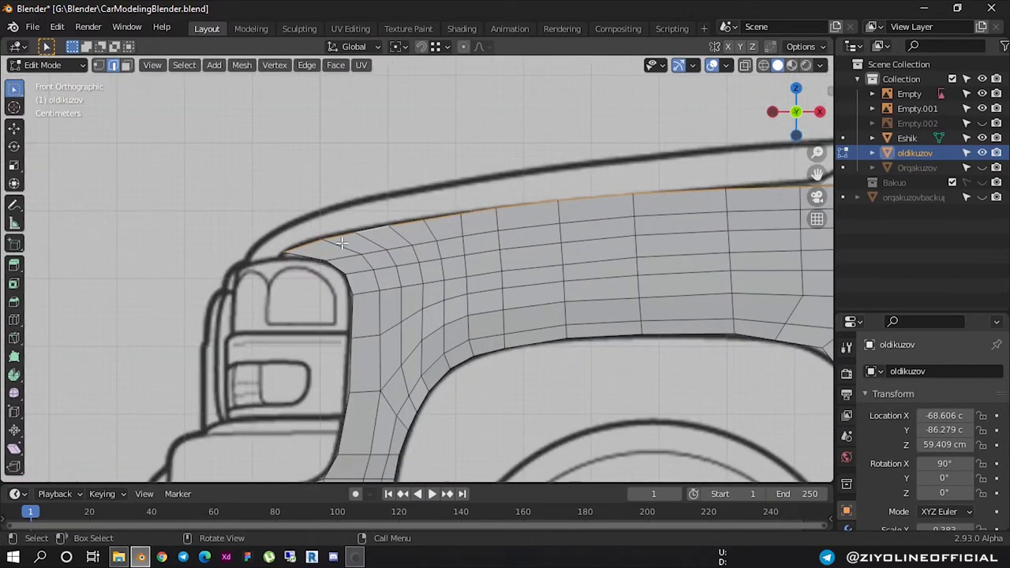
{"action": "scroll", "coordinate": [342, 243], "scroll_direction": "up", "scroll_amount": 1}
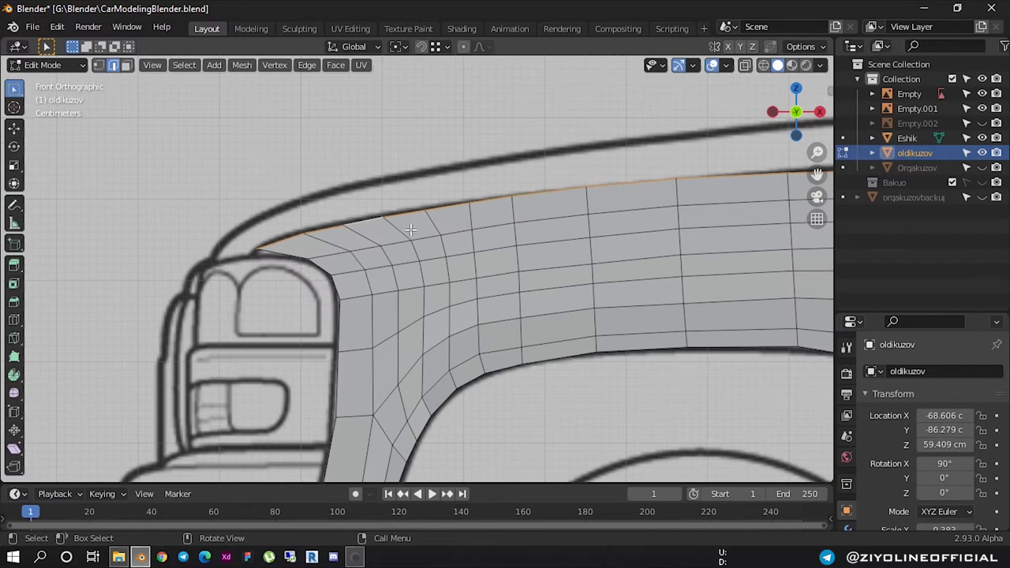
{"action": "scroll", "coordinate": [410, 229], "scroll_direction": "down", "scroll_amount": 2}
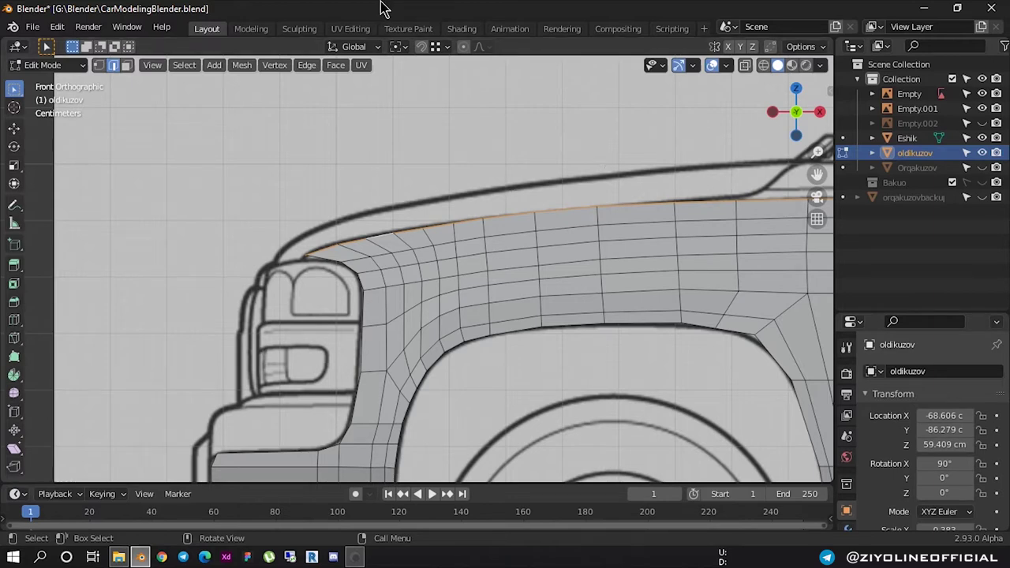
{"action": "scroll", "coordinate": [453, 268], "scroll_direction": "down", "scroll_amount": 2}
{"action": "scroll", "coordinate": [453, 268], "scroll_direction": "down", "scroll_amount": 2}
{"action": "middle_click_drag", "start_coordinate": [453, 268], "coordinate": [497, 272]}
{"action": "mouse_move", "coordinate": [758, 466]}
{"action": "middle_mouse_down"}
{"action": "mouse_move", "coordinate": [542, 372]}
{"action": "mouse_move", "coordinate": [643, 384]}
{"action": "mouse_move", "coordinate": [697, 376]}
{"action": "middle_mouse_up"}
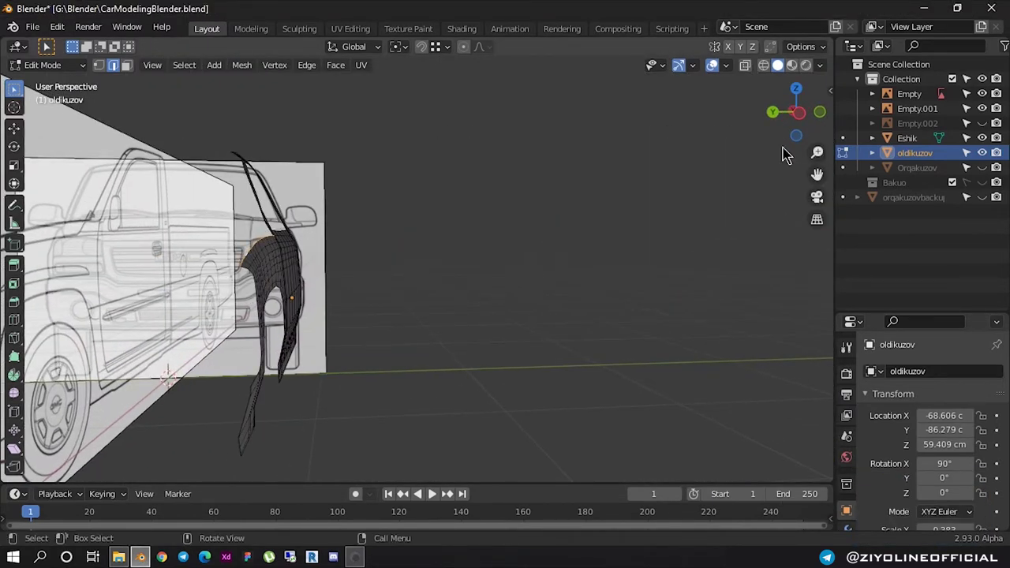
{"action": "left_click", "coordinate": [798, 115]}
{"action": "scroll", "coordinate": [225, 221], "scroll_direction": "up", "scroll_amount": 2}
{"action": "scroll", "coordinate": [220, 225], "scroll_direction": "up", "scroll_amount": 1}
{"action": "middle_click_drag", "start_coordinate": [175, 215], "coordinate": [613, 276], "text": "shift"}
{"action": "scroll", "coordinate": [440, 264], "scroll_direction": "up", "scroll_amount": 1}
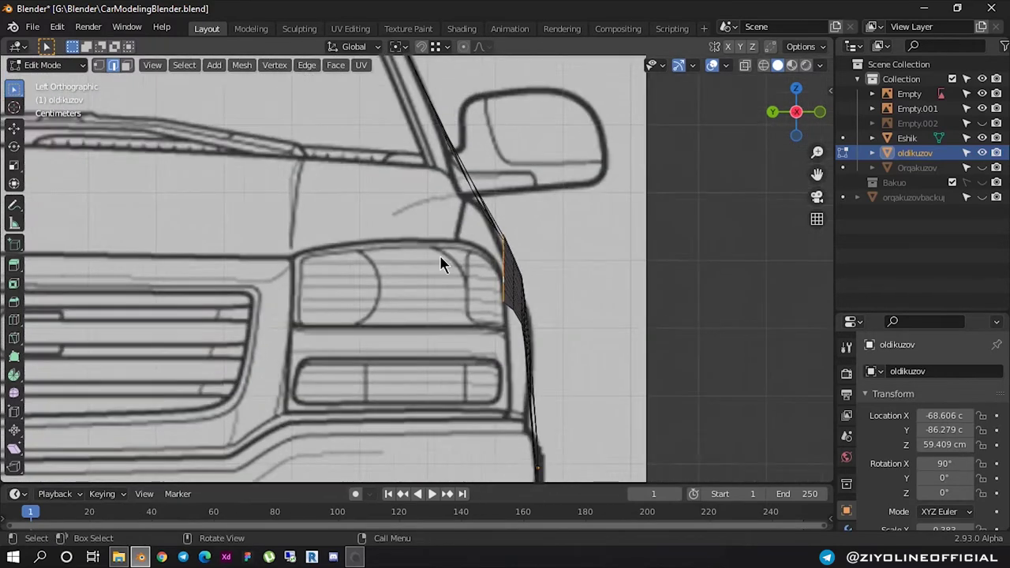
{"action": "scroll", "coordinate": [440, 265], "scroll_direction": "up", "scroll_amount": 2}
{"action": "scroll", "coordinate": [611, 273], "scroll_direction": "up", "scroll_amount": 1}
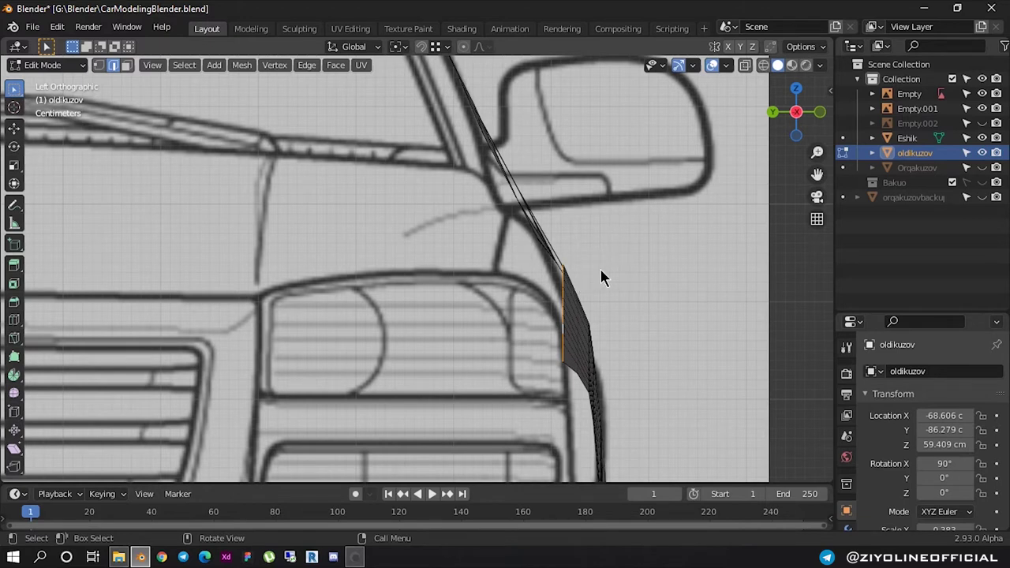
{"action": "scroll", "coordinate": [600, 277], "scroll_direction": "down", "scroll_amount": 1}
{"action": "scroll", "coordinate": [521, 339], "scroll_direction": "down", "scroll_amount": 2}
{"action": "scroll", "coordinate": [557, 289], "scroll_direction": "up", "scroll_amount": 2}
{"action": "scroll", "coordinate": [539, 257], "scroll_direction": "up", "scroll_amount": 1}
{"action": "scroll", "coordinate": [568, 256], "scroll_direction": "up", "scroll_amount": 1}
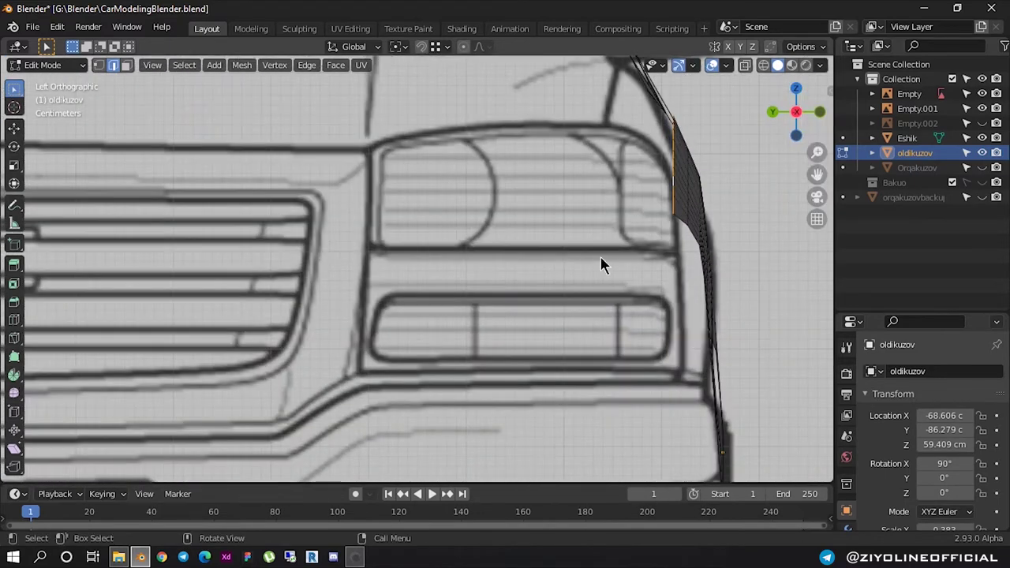
{"action": "scroll", "coordinate": [601, 257], "scroll_direction": "up", "scroll_amount": 1}
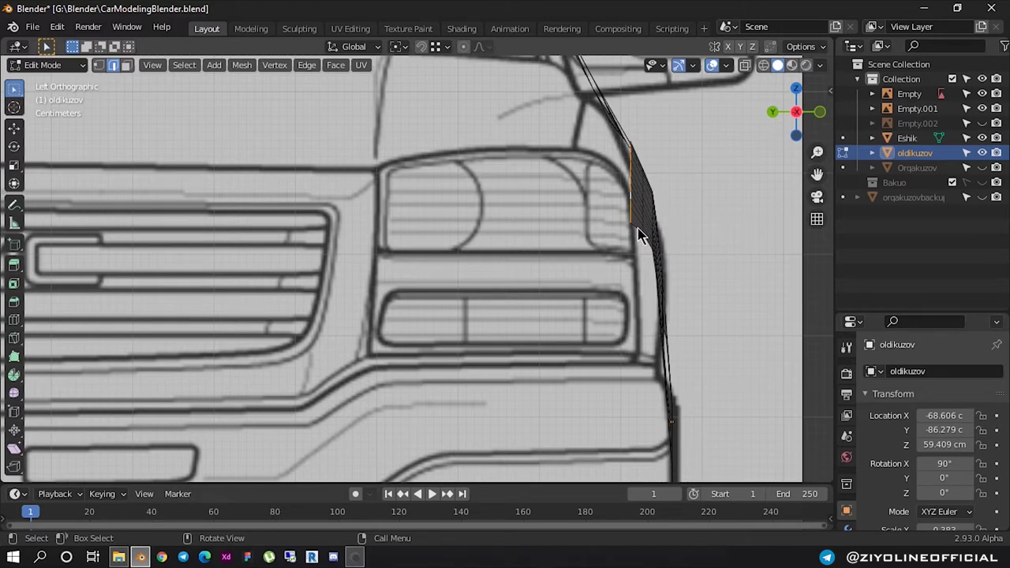
{"action": "scroll", "coordinate": [639, 235], "scroll_direction": "down", "scroll_amount": 1}
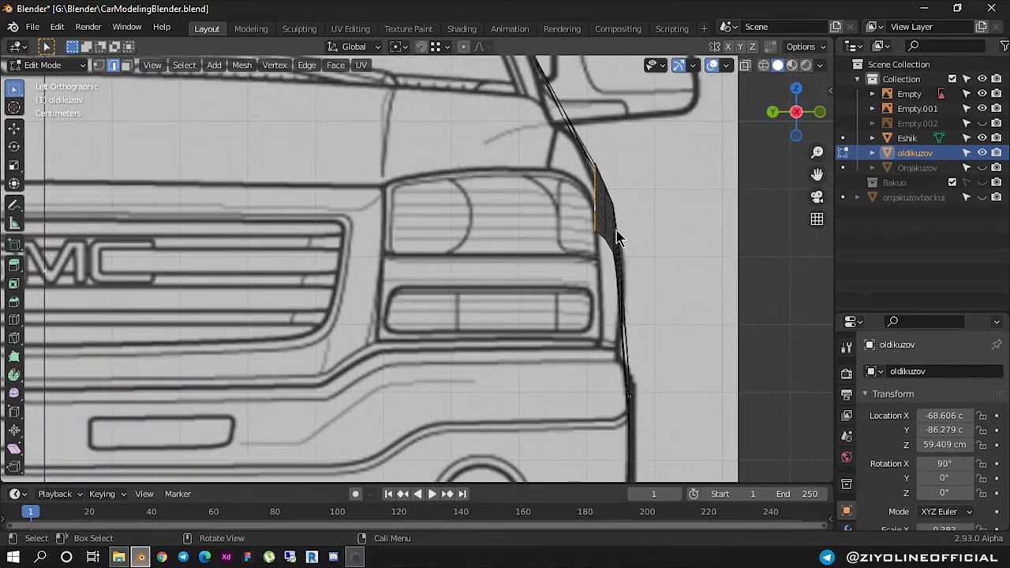
{"action": "scroll", "coordinate": [615, 231], "scroll_direction": "up", "scroll_amount": 1}
{"action": "scroll", "coordinate": [616, 230], "scroll_direction": "up", "scroll_amount": 1}
{"action": "scroll", "coordinate": [699, 251], "scroll_direction": "up", "scroll_amount": 1}
{"action": "scroll", "coordinate": [371, 265], "scroll_direction": "down", "scroll_amount": 2, "text": "ctrl"}
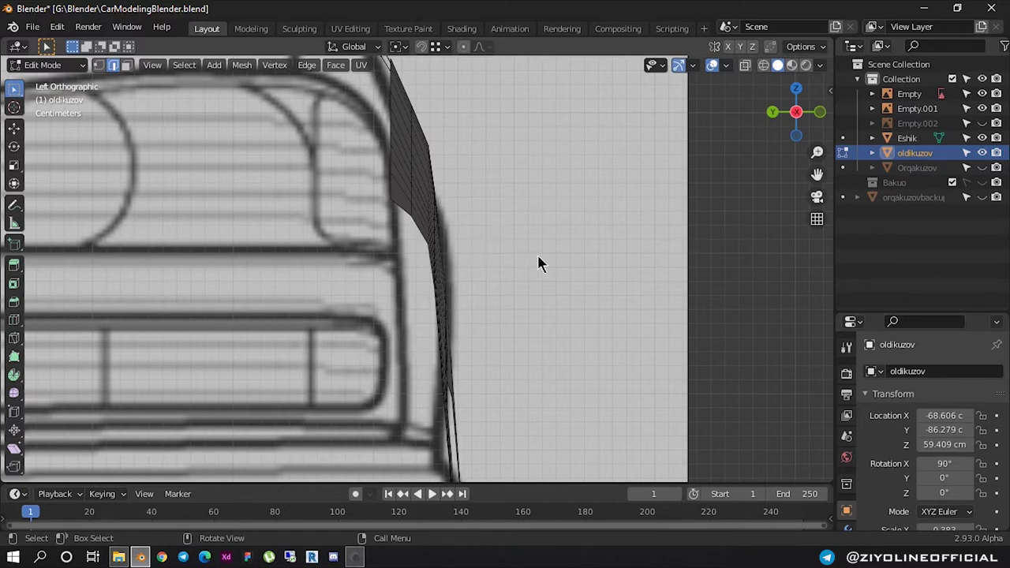
{"action": "key", "text": "1"}
{"action": "middle_click_drag", "start_coordinate": [543, 258], "coordinate": [347, 264]}
In front view, box-select the pointed front corner vertex beside the headlight
{"action": "key", "text": "KP_1"}
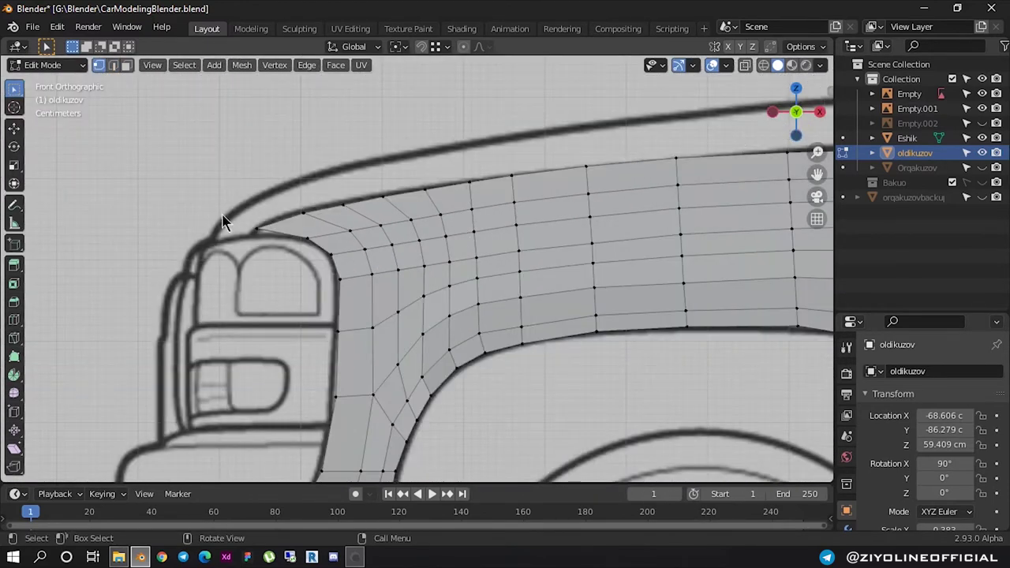
{"action": "left_click_drag", "start_coordinate": [224, 221], "coordinate": [285, 262]}
{"action": "scroll", "coordinate": [307, 252], "scroll_direction": "down", "scroll_amount": 5}
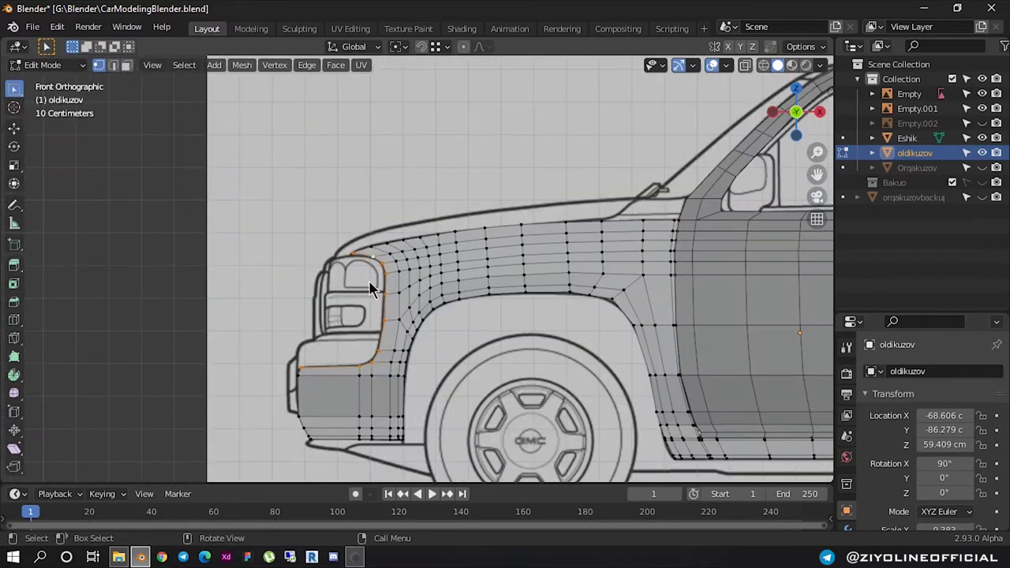
{"action": "scroll", "coordinate": [371, 288], "scroll_direction": "up", "scroll_amount": 2}
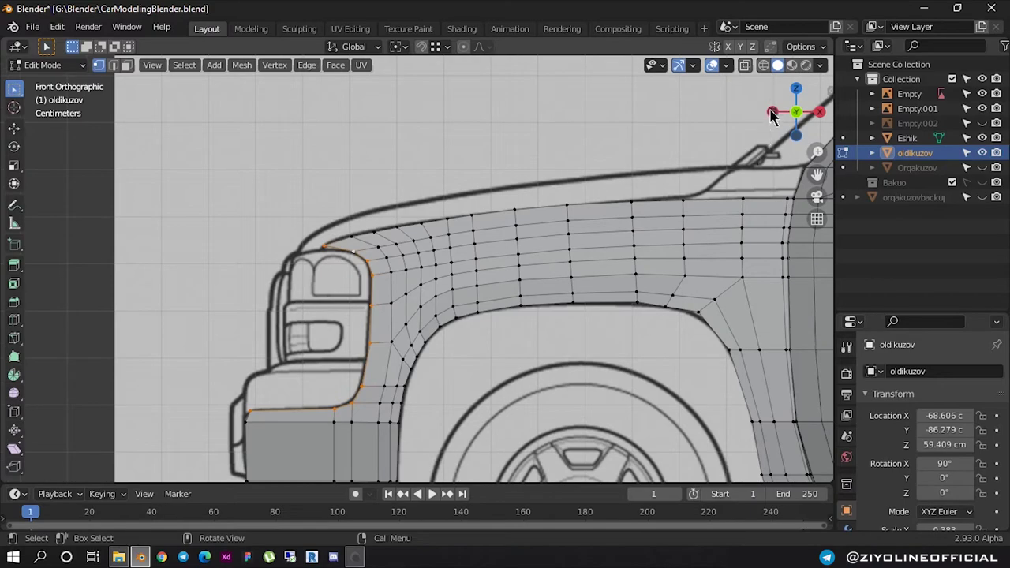
Inspect the selected fender corner from the left side and in perspective
{"action": "left_click", "coordinate": [772, 112]}
{"action": "scroll", "coordinate": [442, 292], "scroll_direction": "up", "scroll_amount": 3}
{"action": "scroll", "coordinate": [443, 289], "scroll_direction": "up", "scroll_amount": 4}
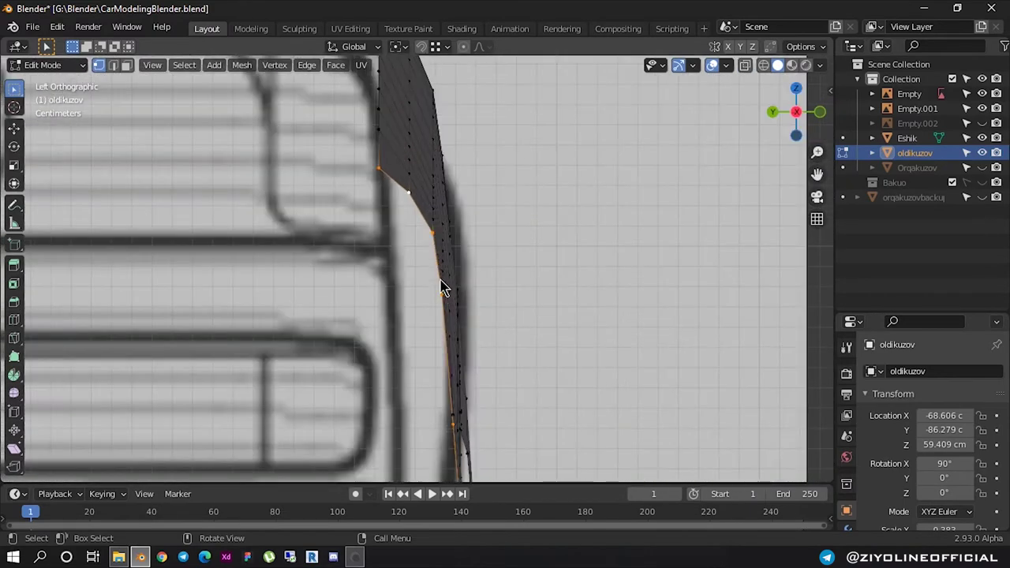
{"action": "scroll", "coordinate": [472, 232], "scroll_direction": "down", "scroll_amount": 5}
{"action": "scroll", "coordinate": [472, 231], "scroll_direction": "down", "scroll_amount": 2}
{"action": "mouse_move", "coordinate": [435, 343]}
{"action": "middle_mouse_down"}
{"action": "mouse_move", "coordinate": [440, 352]}
{"action": "mouse_move", "coordinate": [397, 360]}
{"action": "mouse_move", "coordinate": [356, 356]}
{"action": "middle_mouse_up"}
{"action": "scroll", "coordinate": [348, 352], "scroll_direction": "up", "scroll_amount": 2}
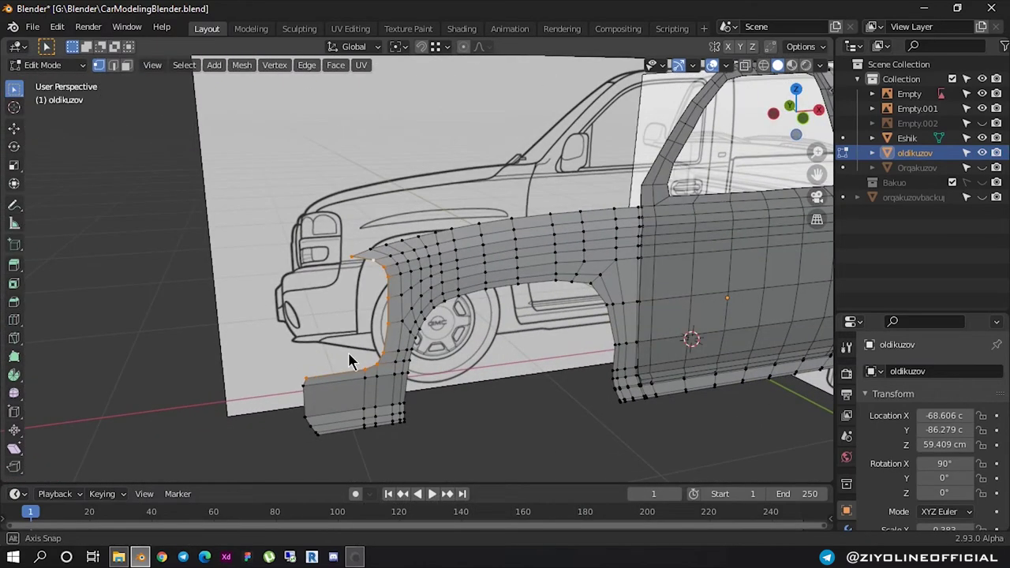
Zoom into the front view and begin a loop cut across the fender
{"action": "left_click", "coordinate": [808, 119]}
{"action": "scroll", "coordinate": [367, 352], "scroll_direction": "up", "scroll_amount": 3}
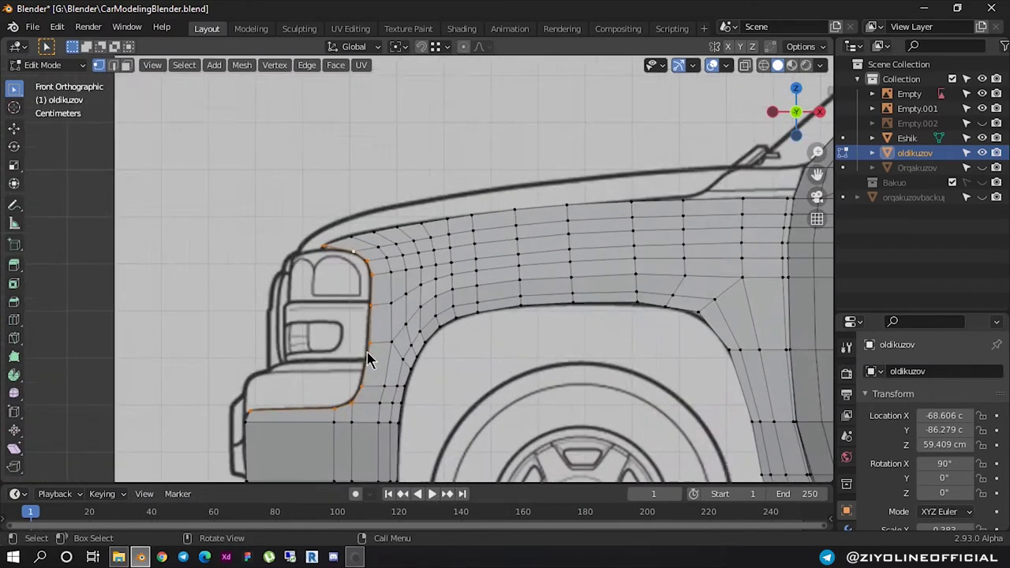
{"action": "scroll", "coordinate": [367, 352], "scroll_direction": "up", "scroll_amount": 2}
{"action": "scroll", "coordinate": [558, 188], "scroll_direction": "up", "scroll_amount": 2}
{"action": "scroll", "coordinate": [469, 298], "scroll_direction": "up", "scroll_amount": 2}
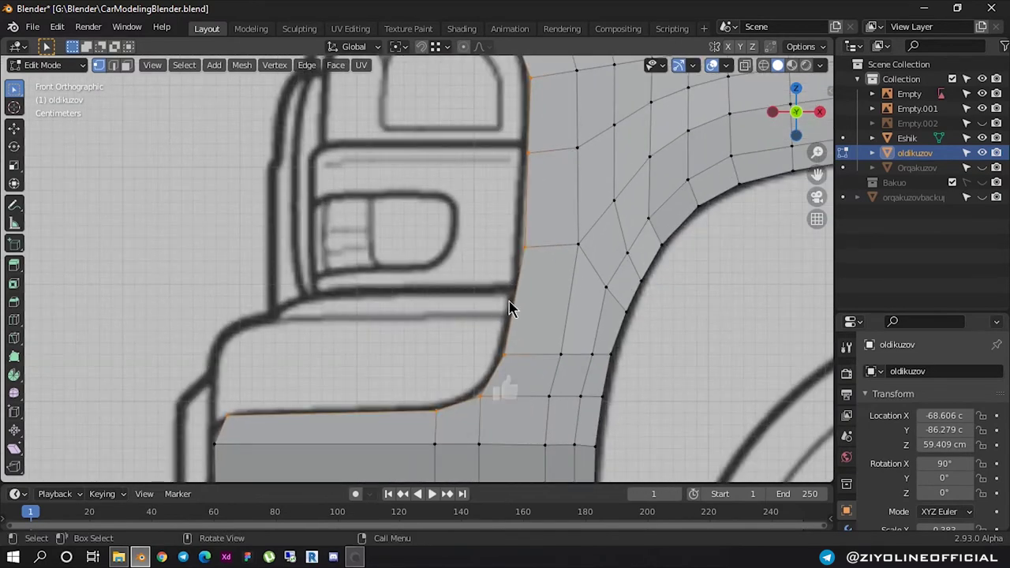
{"action": "scroll", "coordinate": [519, 312], "scroll_direction": "up", "scroll_amount": 1}
{"action": "key", "text": "ctrl+r"}
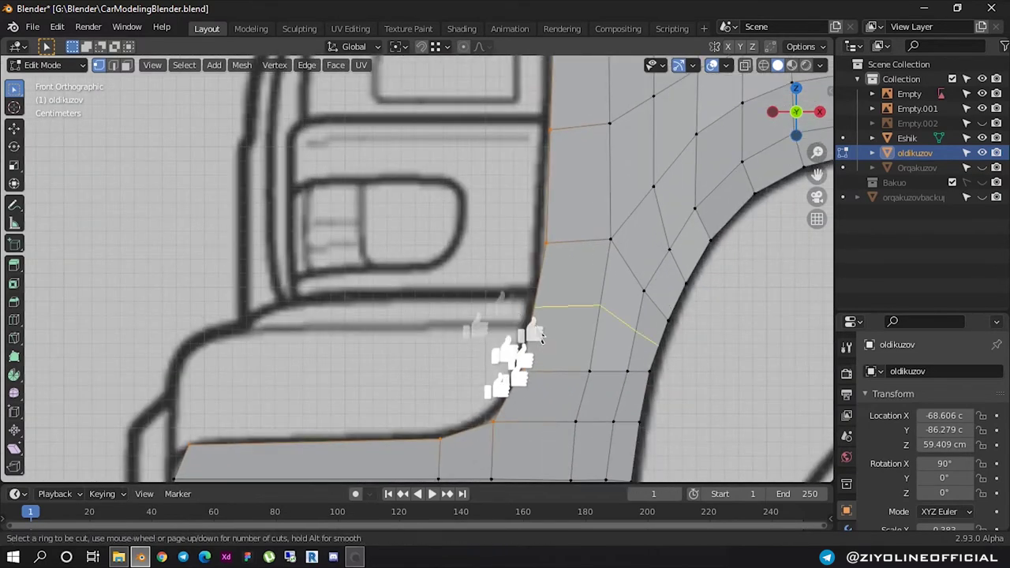
Place the new edge loop across the fender just below the headlight's lower corner
{"action": "left_click", "coordinate": [529, 317]}
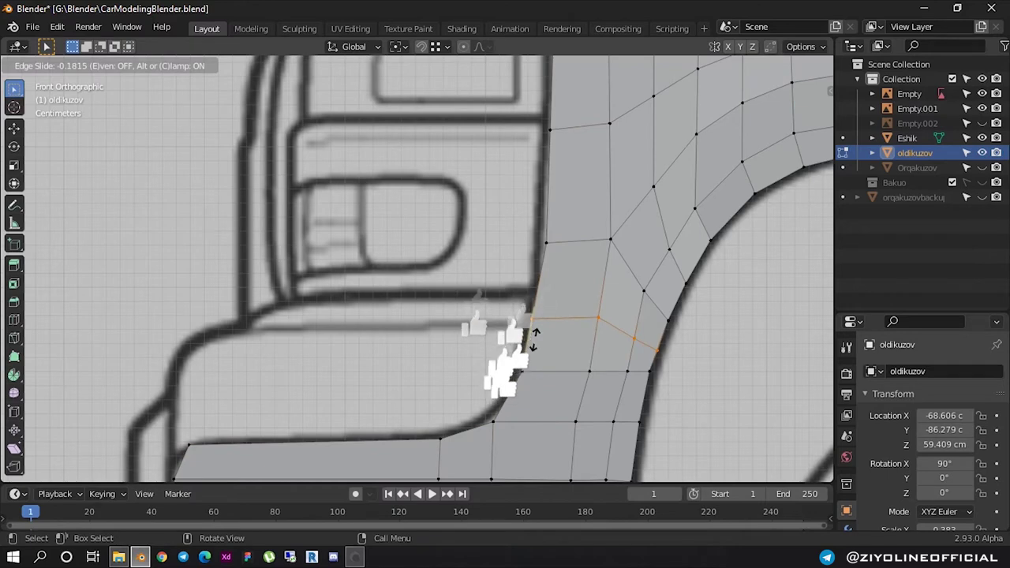
{"action": "left_click", "coordinate": [531, 330]}
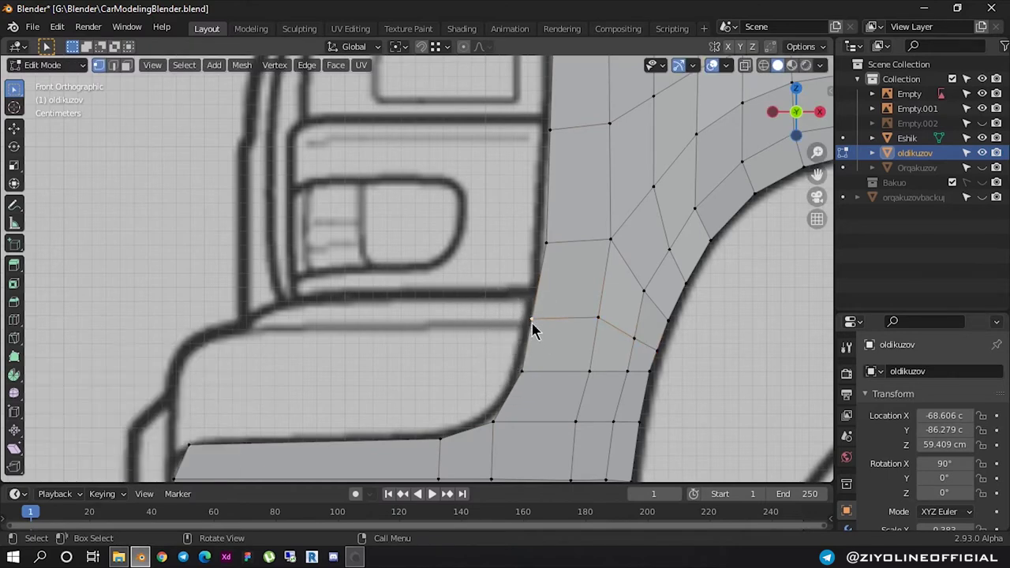
{"action": "scroll", "coordinate": [426, 332], "scroll_direction": "down", "scroll_amount": 1}
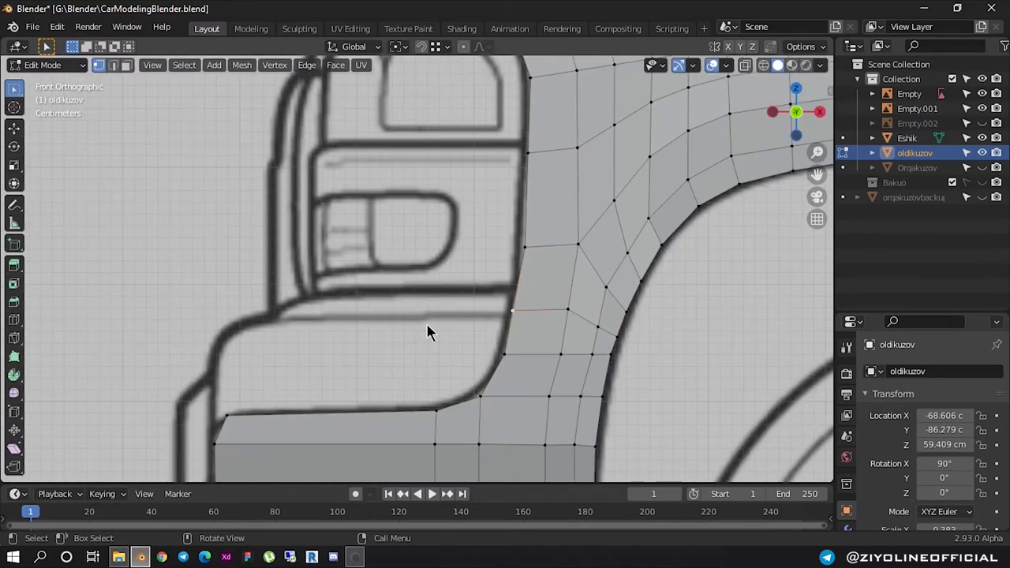
{"action": "scroll", "coordinate": [427, 331], "scroll_direction": "down", "scroll_amount": 1}
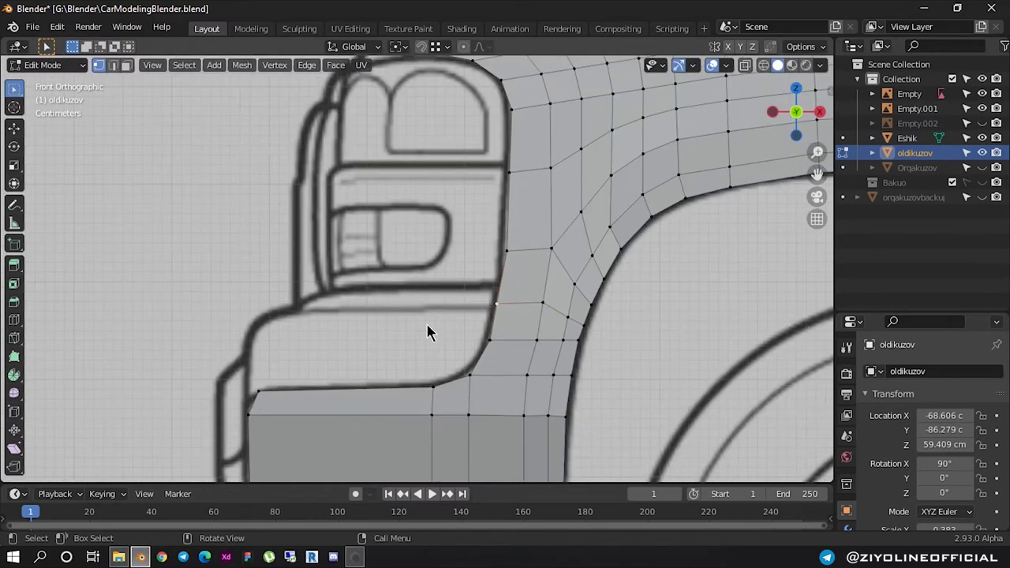
Adjust the vertex selection, then select the top edge of the panel below the headlight in edge mode
{"action": "left_click", "coordinate": [340, 393]}
{"action": "left_click", "coordinate": [497, 324]}
{"action": "key", "text": "2"}
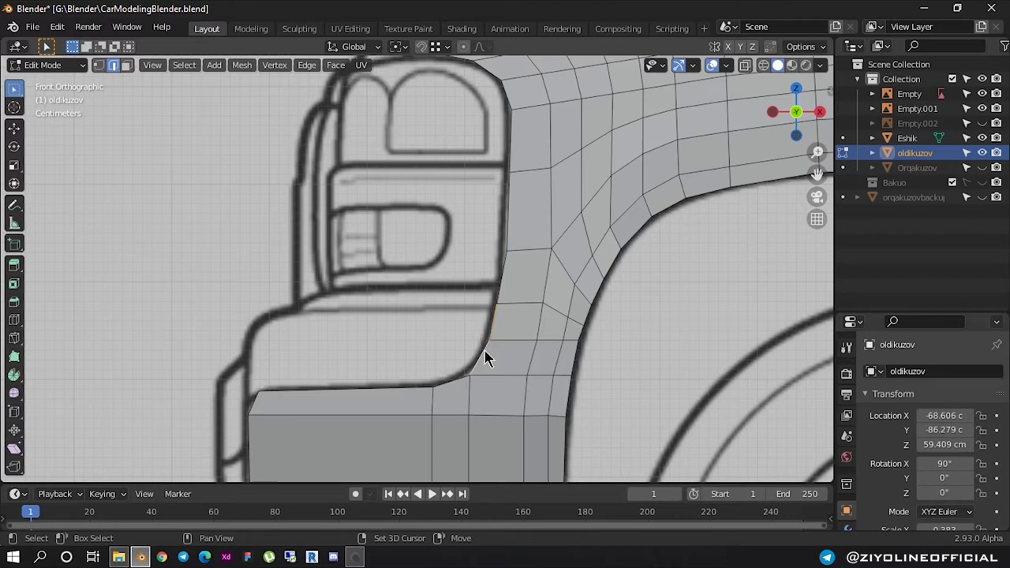
{"action": "left_click", "coordinate": [361, 387], "text": "shift"}
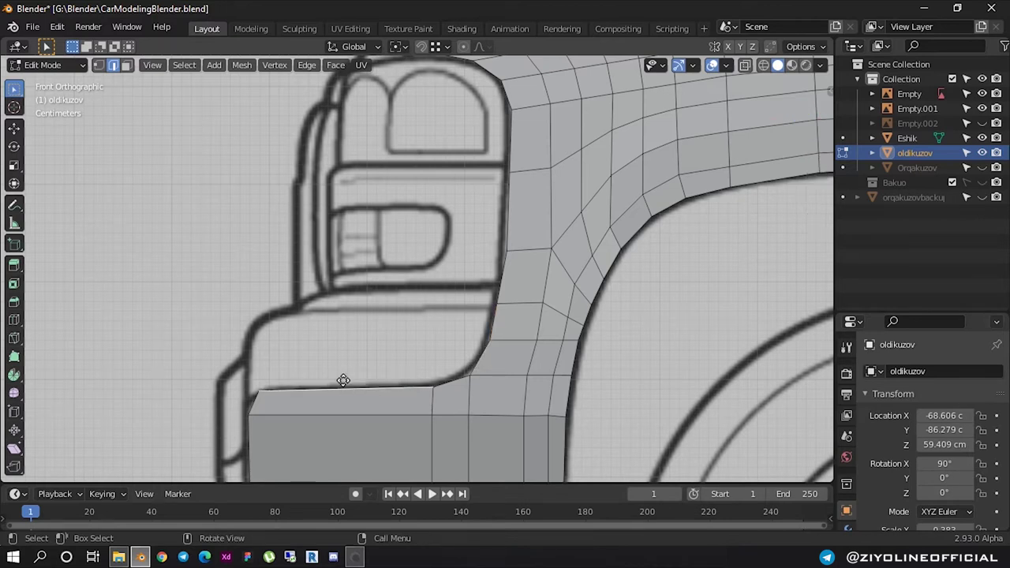
Extrude two narrow faces upward from the panel's top edge
{"action": "key", "text": "e"}
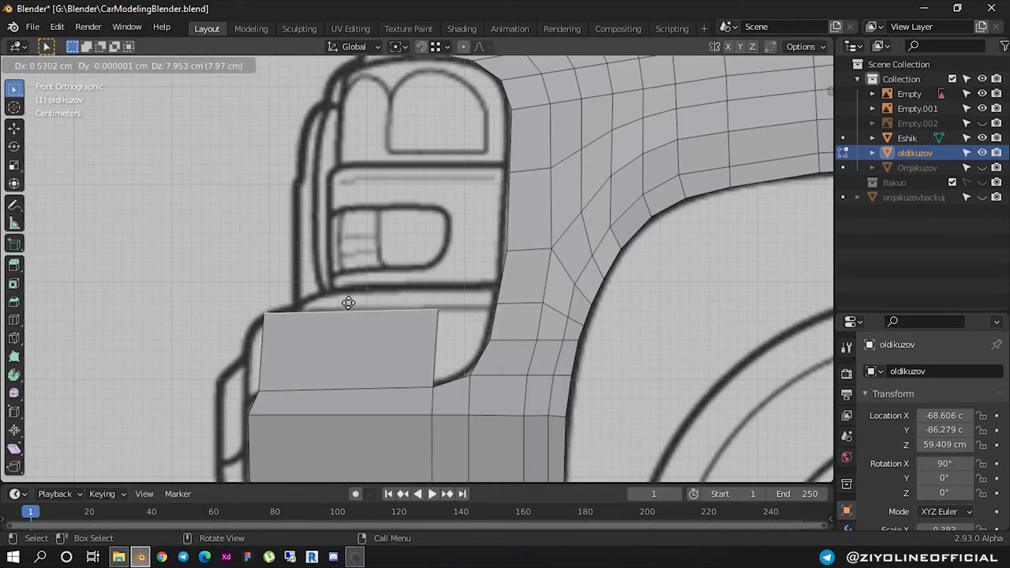
{"action": "left_click", "coordinate": [345, 304]}
{"action": "left_click", "coordinate": [456, 381]}
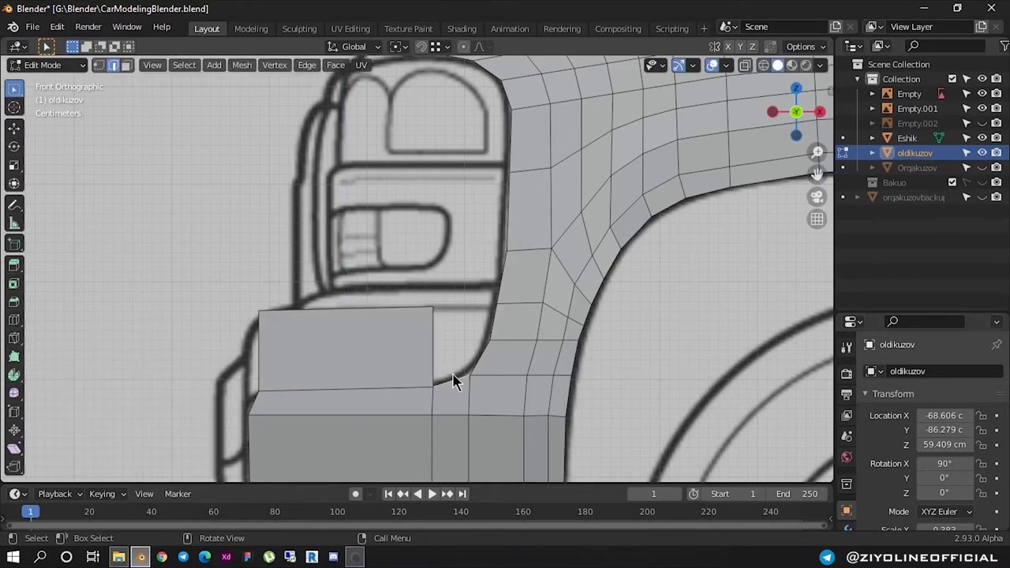
{"action": "key", "text": "e"}
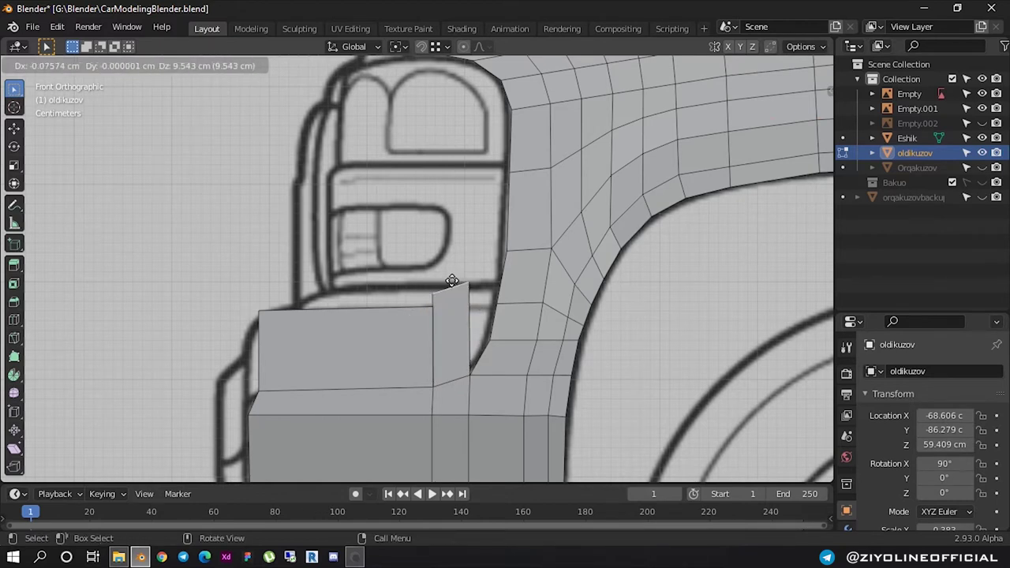
{"action": "left_click", "coordinate": [454, 304]}
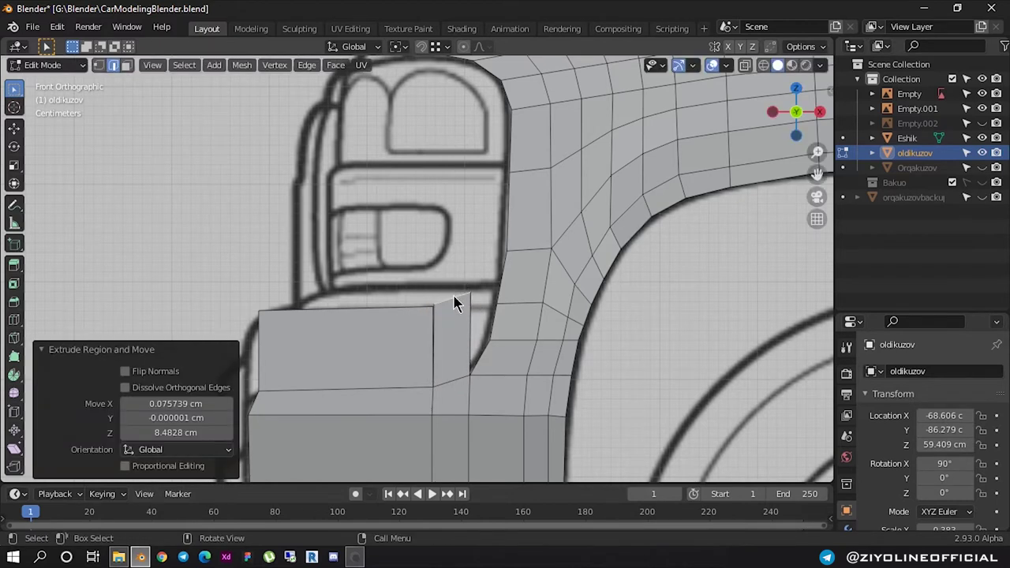
{"action": "left_click", "coordinate": [482, 352]}
Pull the extruded edge further up along the blueprint beside the wheel arch
{"action": "scroll", "coordinate": [482, 352], "scroll_direction": "up", "scroll_amount": 1}
{"action": "scroll", "coordinate": [482, 352], "scroll_direction": "up", "scroll_amount": 2}
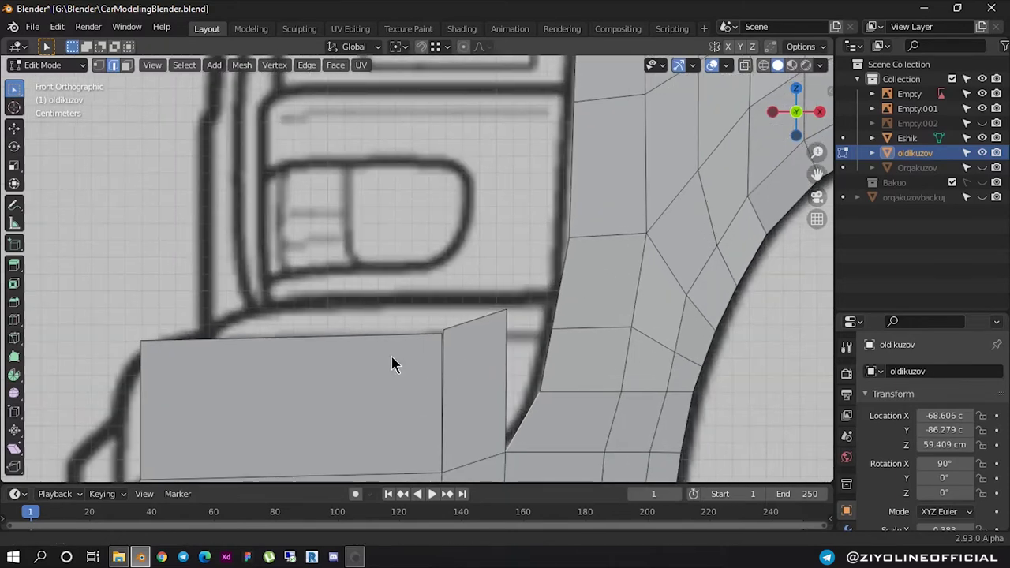
{"action": "middle_click_drag", "start_coordinate": [392, 364], "coordinate": [420, 349], "text": "shift"}
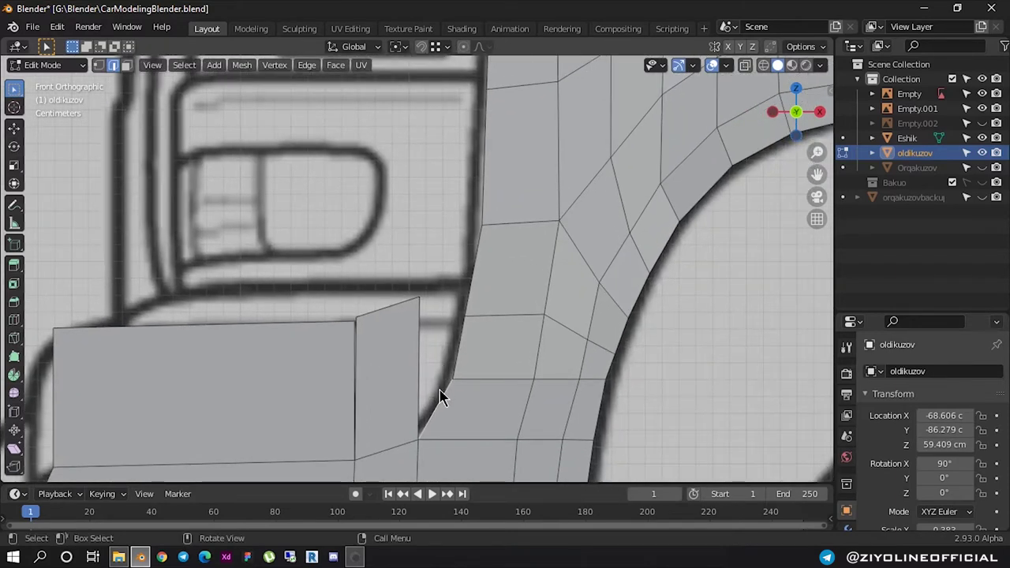
{"action": "left_click_drag", "start_coordinate": [440, 397], "coordinate": [444, 266]}
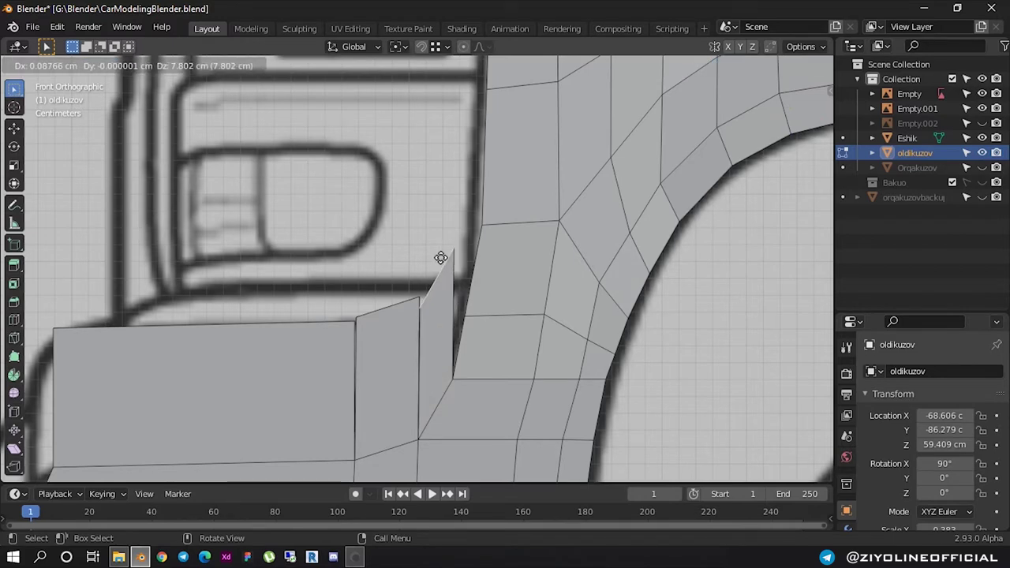
{"action": "left_click", "coordinate": [442, 257]}
Reframe the new extruded faces centered in Front Orthographic view
{"action": "scroll", "coordinate": [398, 334], "scroll_direction": "up", "scroll_amount": 2}
{"action": "middle_click_drag", "start_coordinate": [397, 333], "coordinate": [544, 343], "text": "shift"}
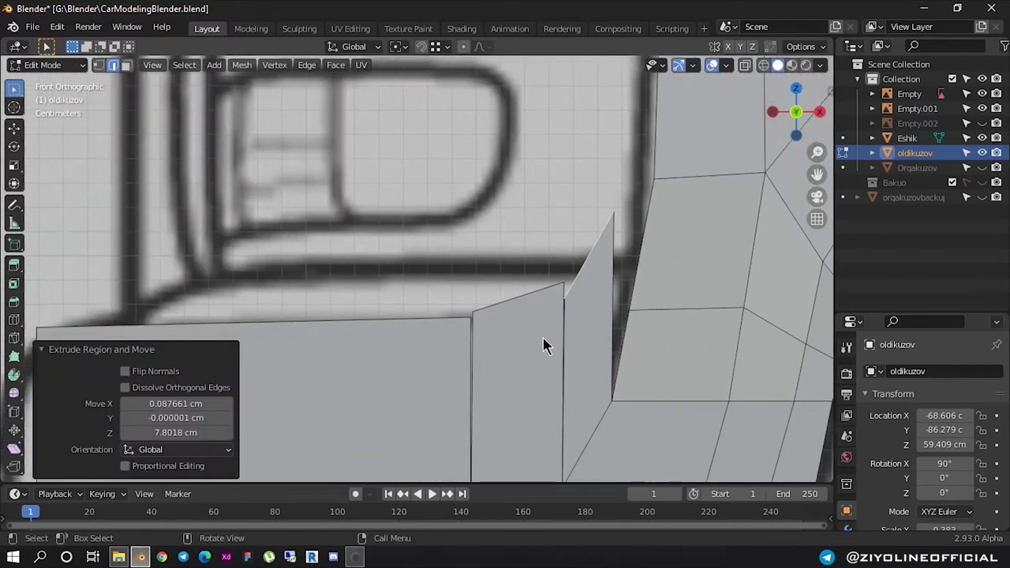
{"action": "scroll", "coordinate": [543, 345], "scroll_direction": "down", "scroll_amount": 3}
{"action": "scroll", "coordinate": [543, 345], "scroll_direction": "up", "scroll_amount": 1}
{"action": "scroll", "coordinate": [589, 343], "scroll_direction": "up", "scroll_amount": 1}
{"action": "scroll", "coordinate": [587, 331], "scroll_direction": "up", "scroll_amount": 1}
{"action": "middle_click_drag", "start_coordinate": [583, 317], "coordinate": [618, 308], "text": "shift"}
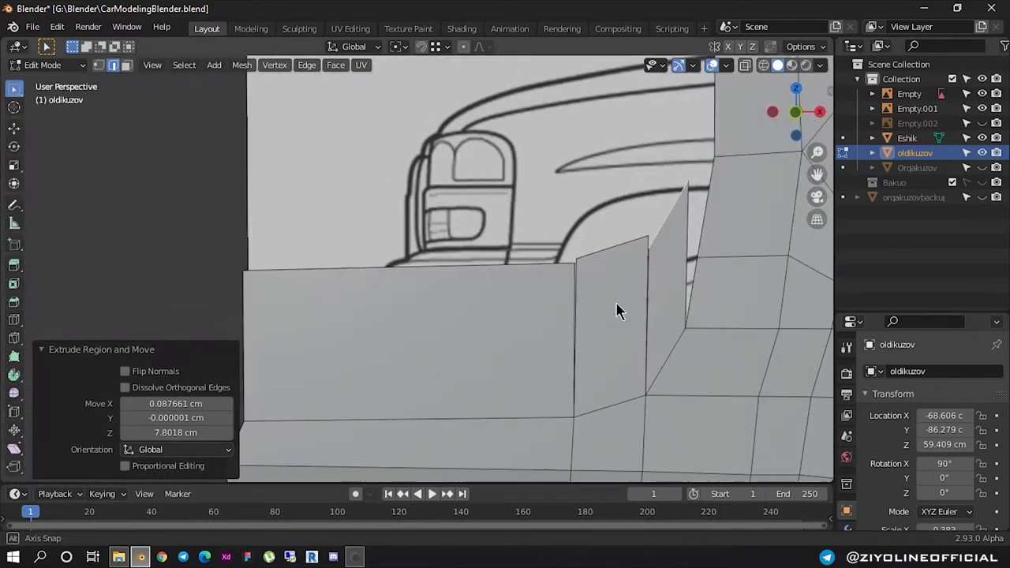
{"action": "left_click", "coordinate": [796, 113]}
{"action": "scroll", "coordinate": [671, 213], "scroll_direction": "up", "scroll_amount": 2}
{"action": "middle_click_drag", "start_coordinate": [618, 249], "coordinate": [396, 261], "text": "shift"}
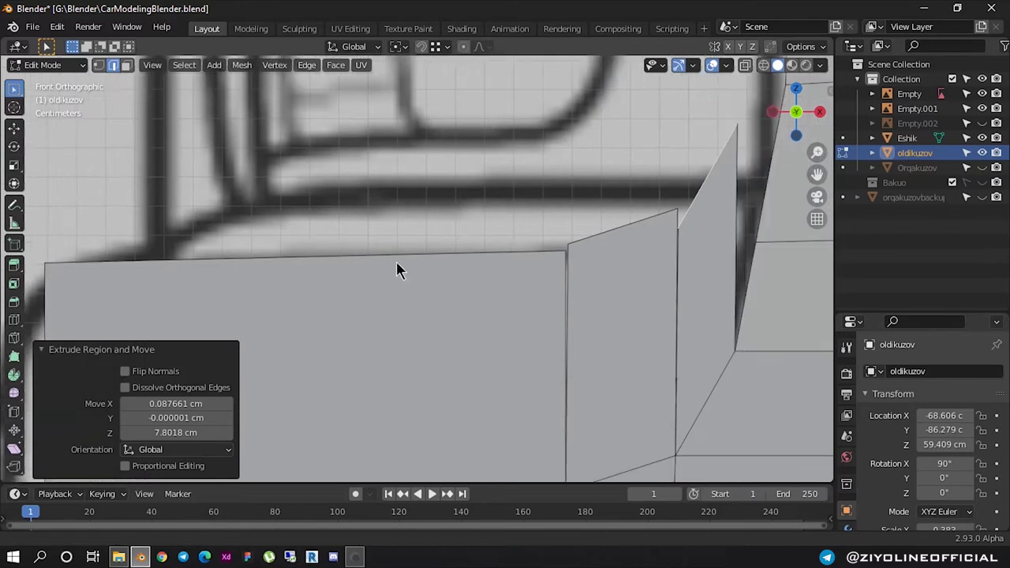
In vertex mode, move the new face's top corner vertex onto the blueprint line
{"action": "left_click", "coordinate": [530, 281]}
{"action": "key", "text": "1"}
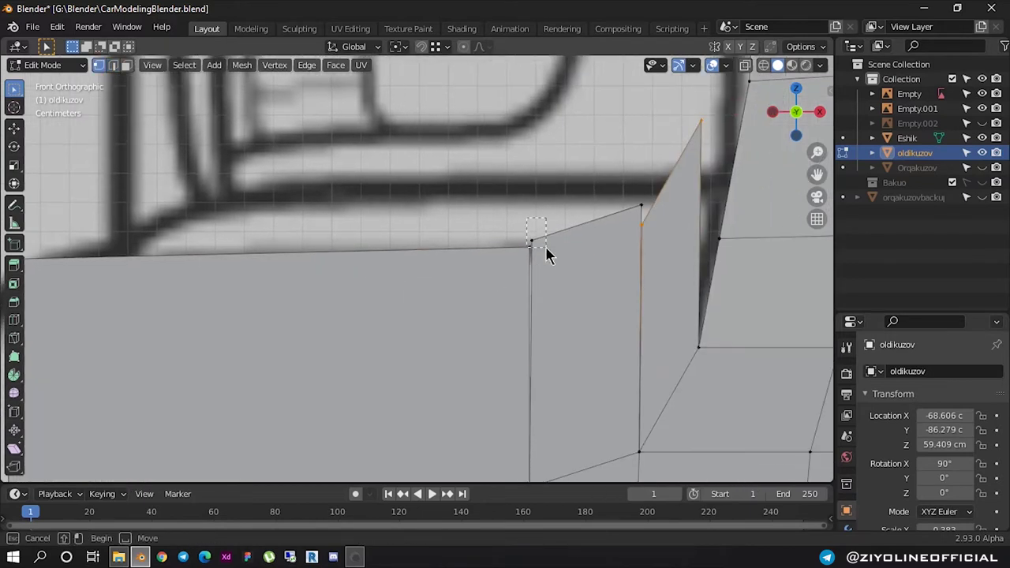
{"action": "scroll", "coordinate": [547, 255], "scroll_direction": "up", "scroll_amount": 1}
{"action": "left_click", "coordinate": [525, 222]}
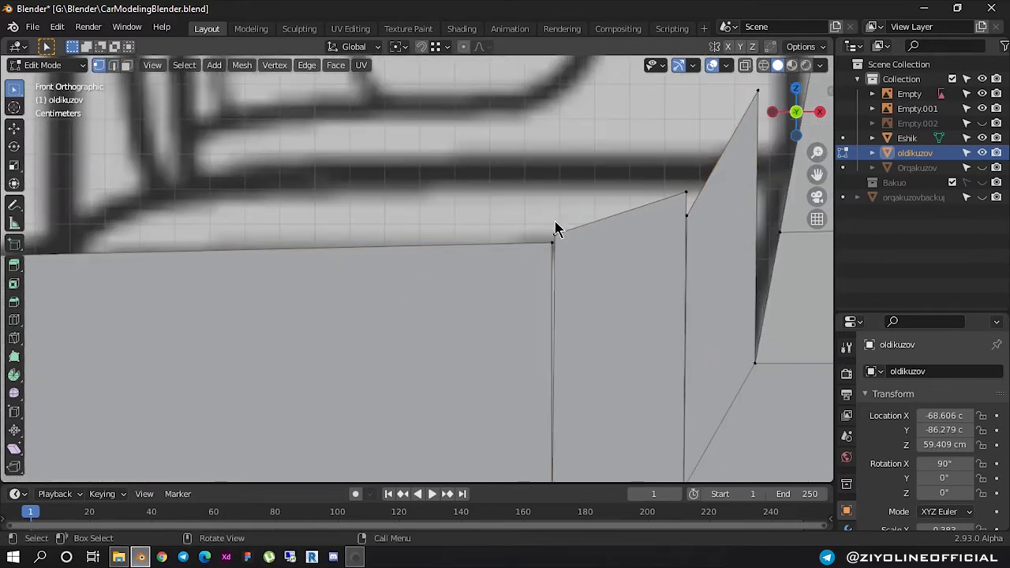
{"action": "key", "text": "g"}
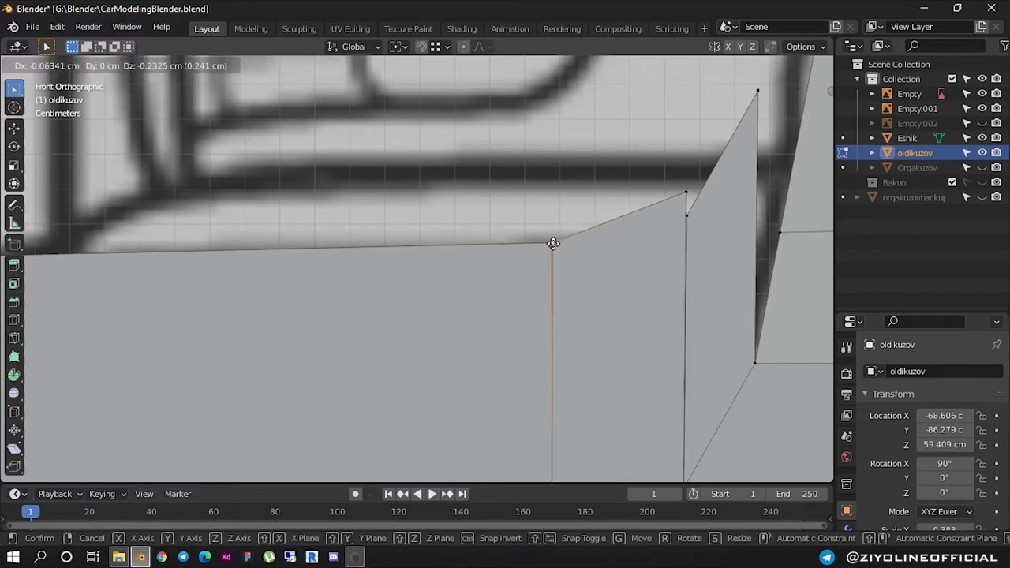
{"action": "left_click", "coordinate": [553, 244]}
Pull the tall spike's top vertex down onto the panel corner
{"action": "left_click", "coordinate": [684, 193]}
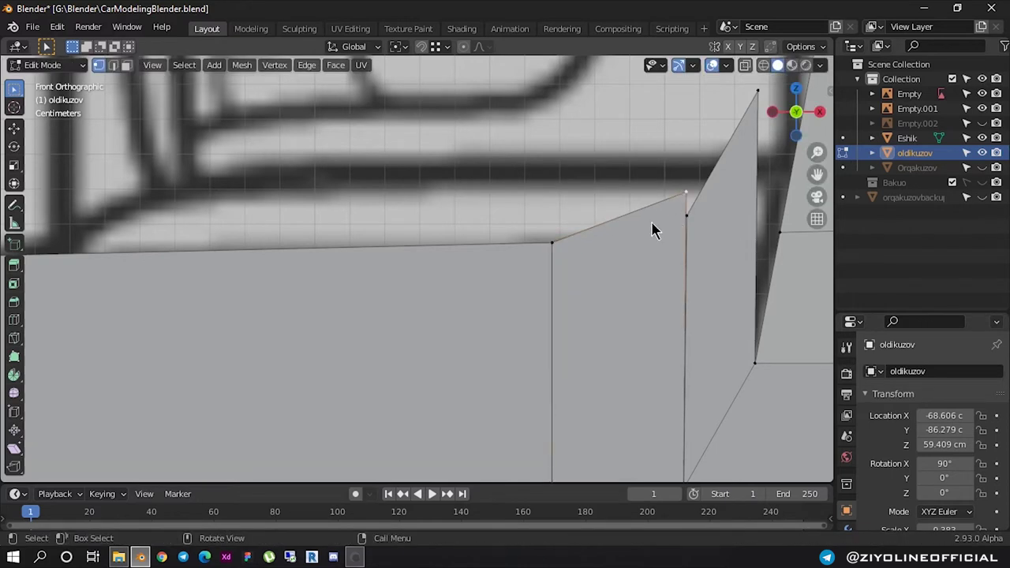
{"action": "scroll", "coordinate": [646, 226], "scroll_direction": "down", "scroll_amount": 1}
{"action": "middle_click_drag", "start_coordinate": [640, 225], "coordinate": [578, 235], "text": "shift"}
{"action": "left_click", "coordinate": [636, 129]}
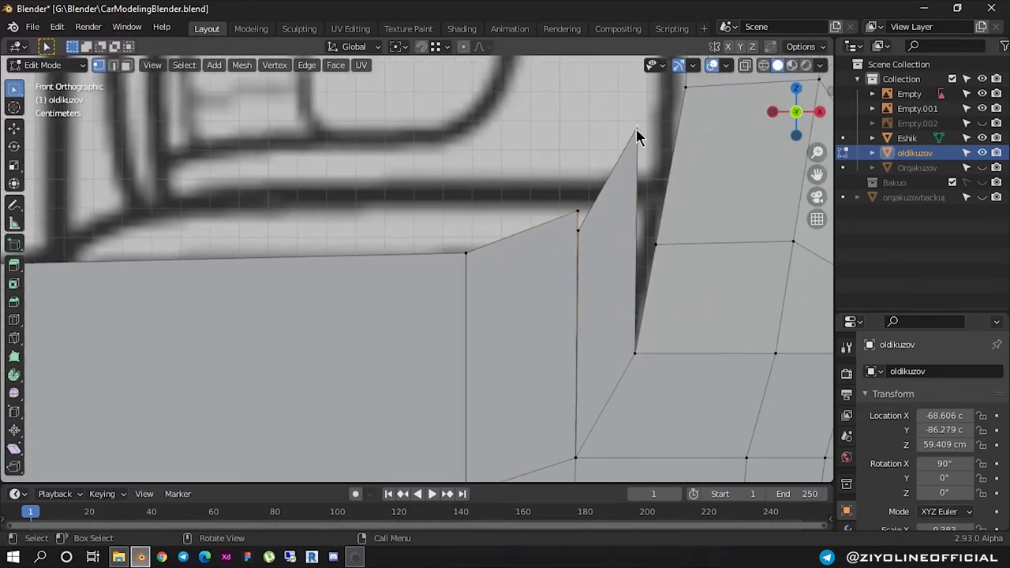
{"action": "key", "text": "g"}
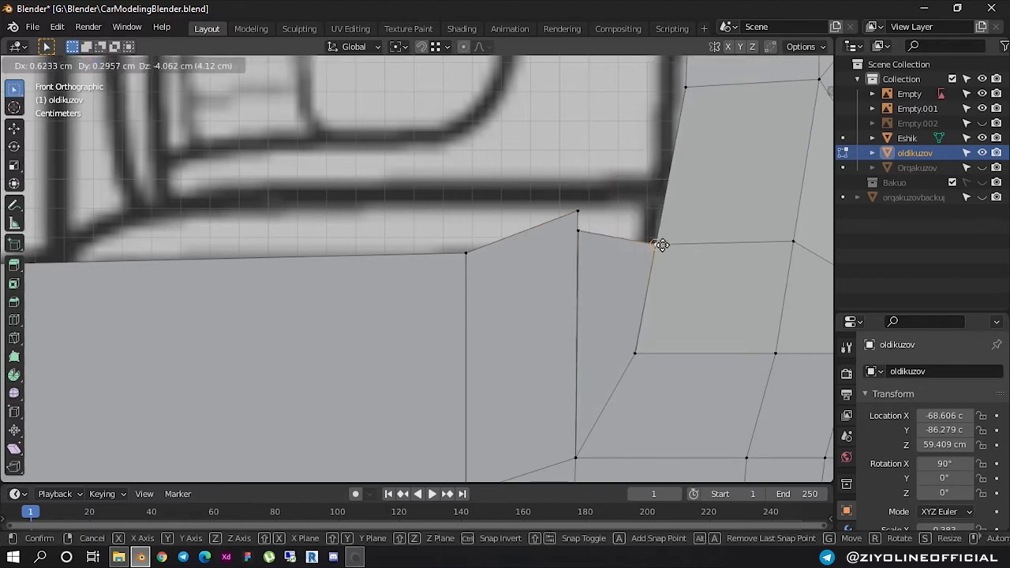
{"action": "left_click", "coordinate": [656, 242]}
Lower the neighbouring top vertices along Z to level them with the adjacent edge
{"action": "left_click", "coordinate": [581, 234], "text": "shift"}
{"action": "key", "text": "g"}
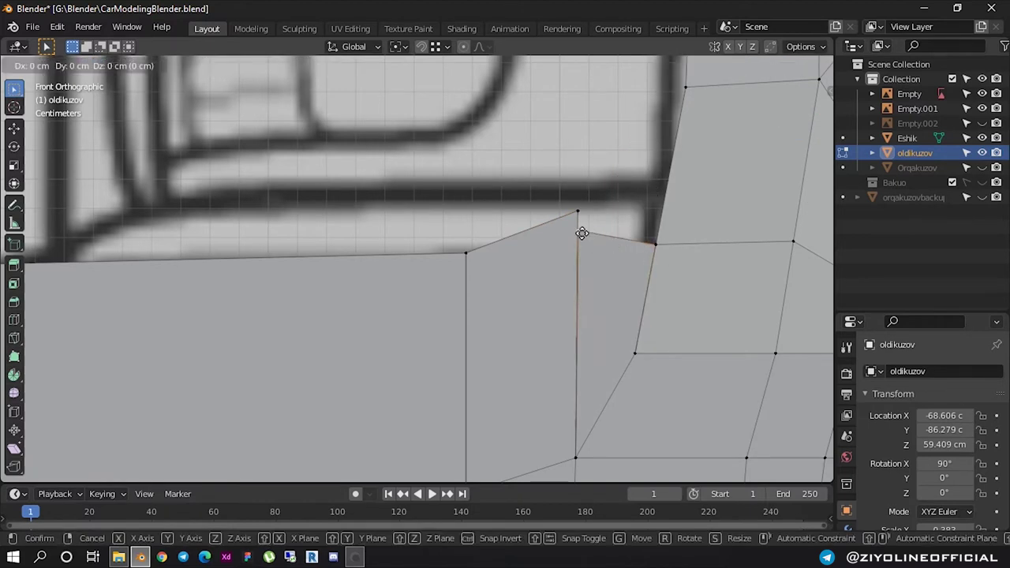
{"action": "key", "text": "x"}
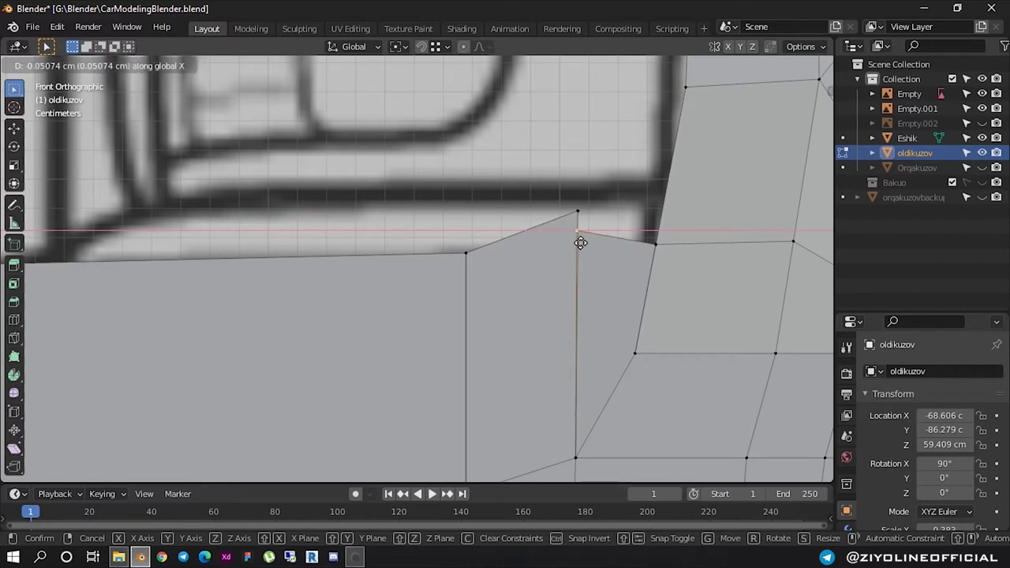
{"action": "key", "text": "z"}
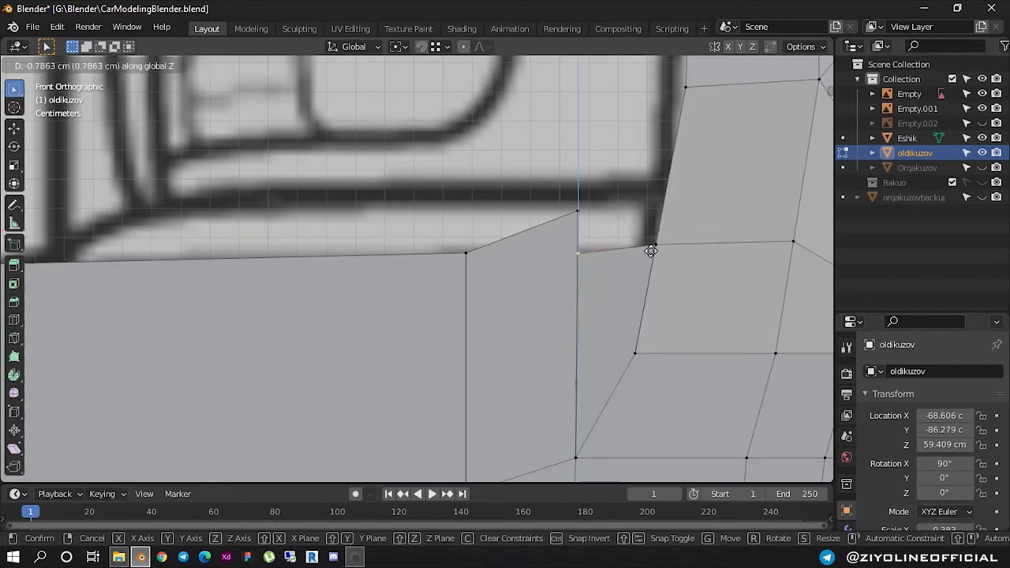
{"action": "left_click", "coordinate": [657, 250]}
{"action": "left_click", "coordinate": [582, 223]}
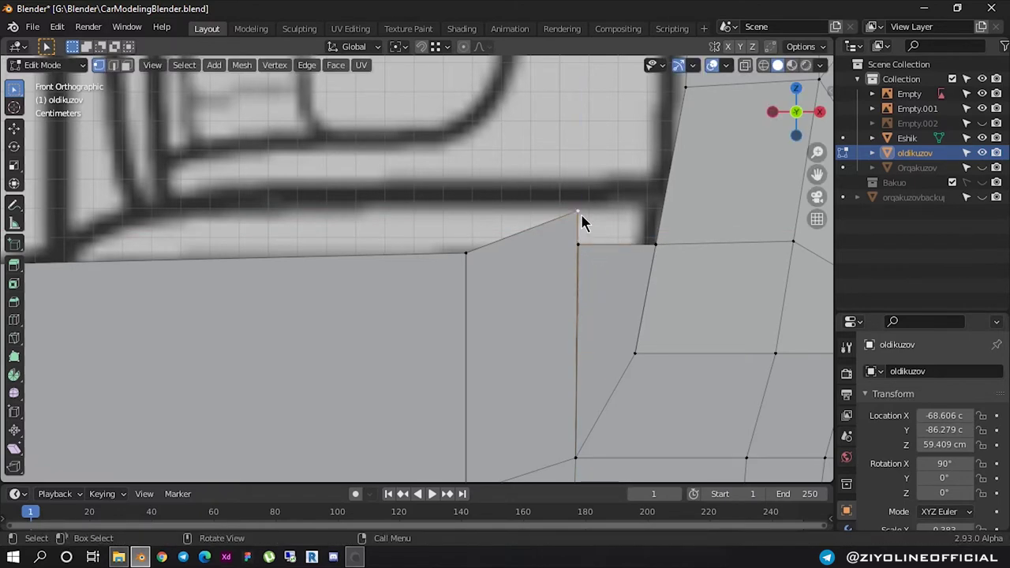
{"action": "key", "text": "g"}
{"action": "key", "text": "z"}
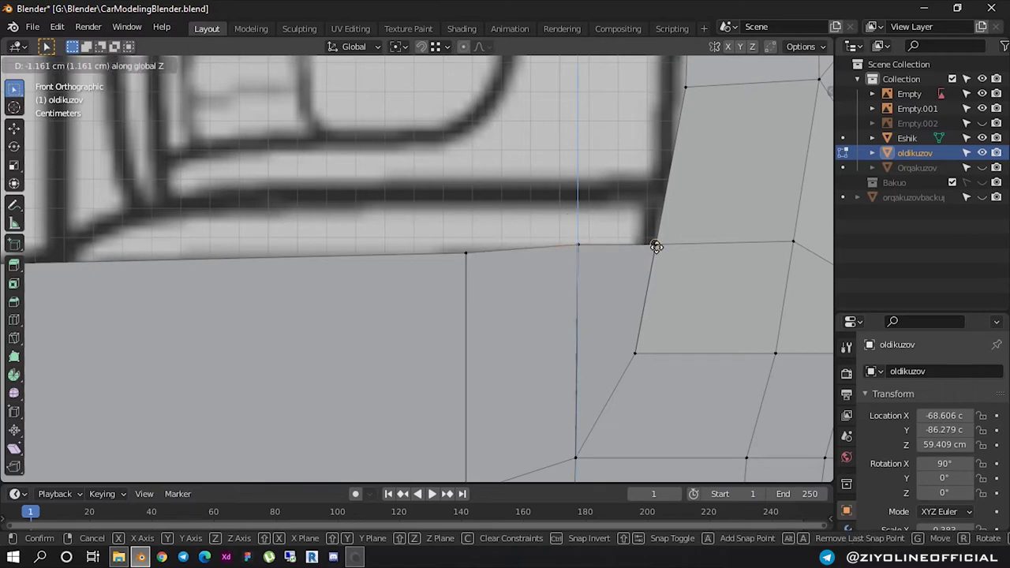
{"action": "left_click", "coordinate": [657, 247]}
Merge overlapping vertices at the panel junction by distance
{"action": "left_click", "coordinate": [579, 249]}
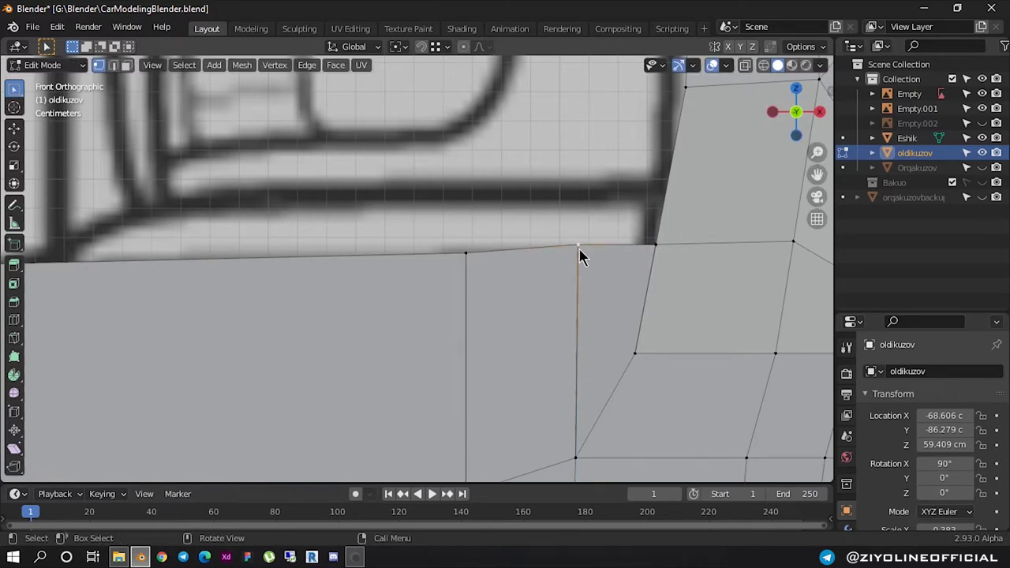
{"action": "key", "text": "a"}
{"action": "key", "text": "m"}
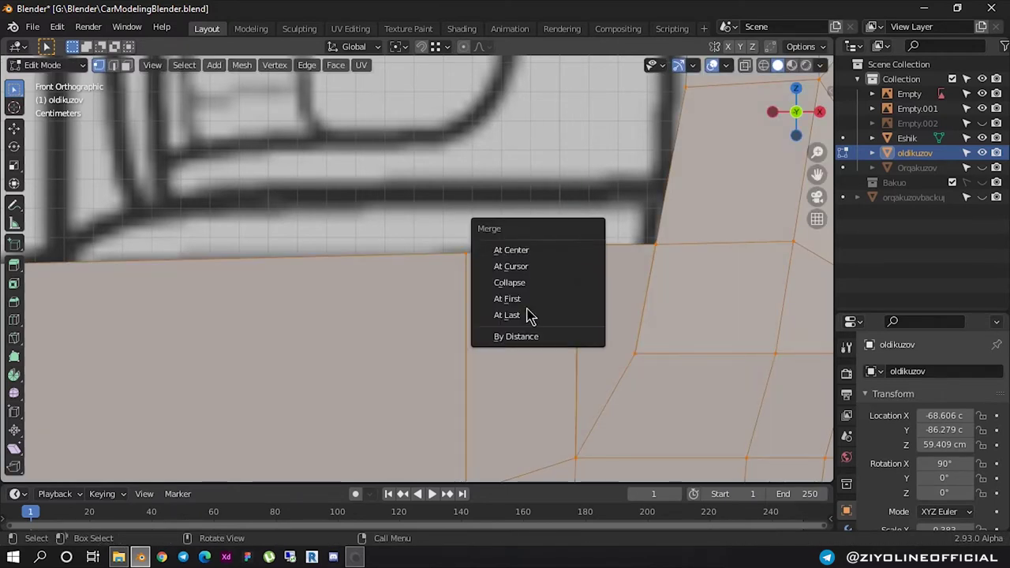
{"action": "left_click", "coordinate": [519, 338]}
{"action": "left_click", "coordinate": [580, 244]}
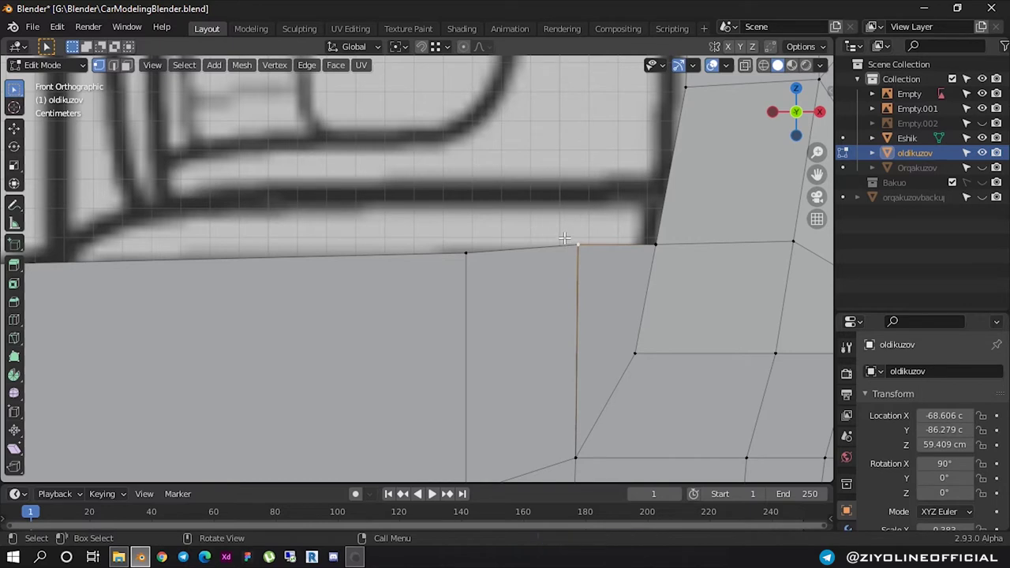
{"action": "key", "text": "m"}
{"action": "left_click", "coordinate": [600, 271]}
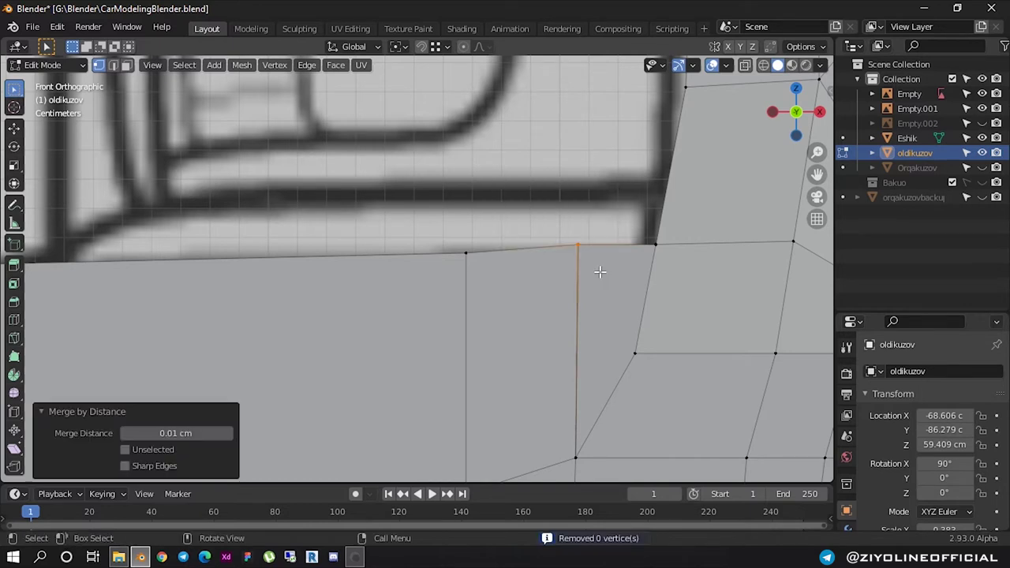
Delete the face below the junction's top edge and fill the gap with a new face
{"action": "left_click", "coordinate": [541, 250]}
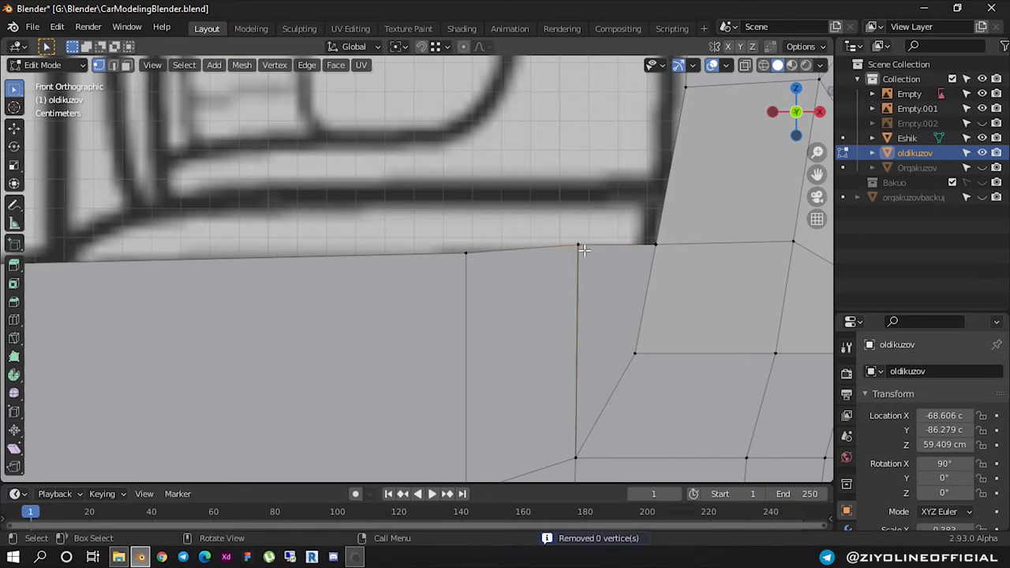
{"action": "key", "text": "x"}
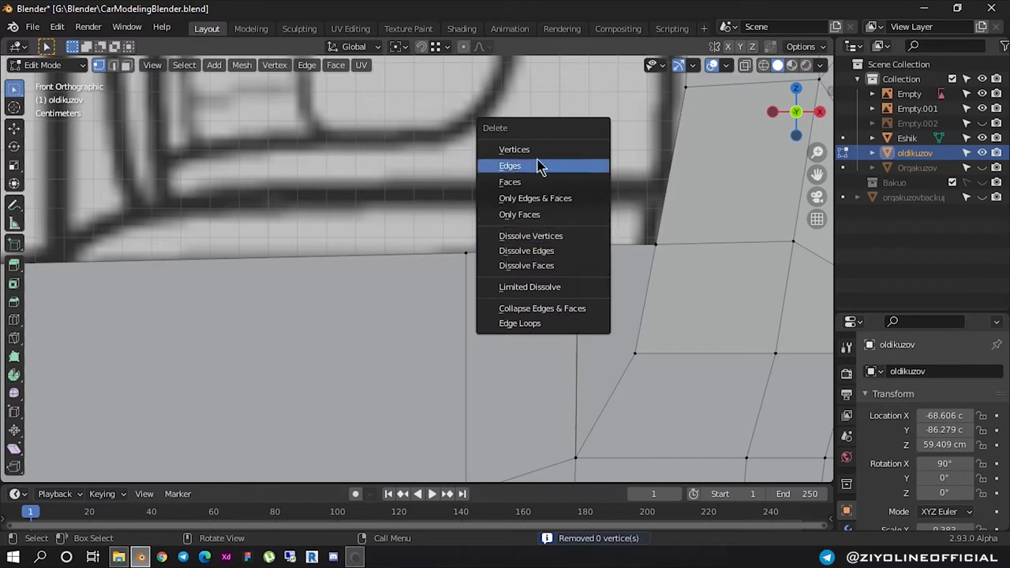
{"action": "left_click", "coordinate": [538, 153]}
{"action": "key", "text": "f"}
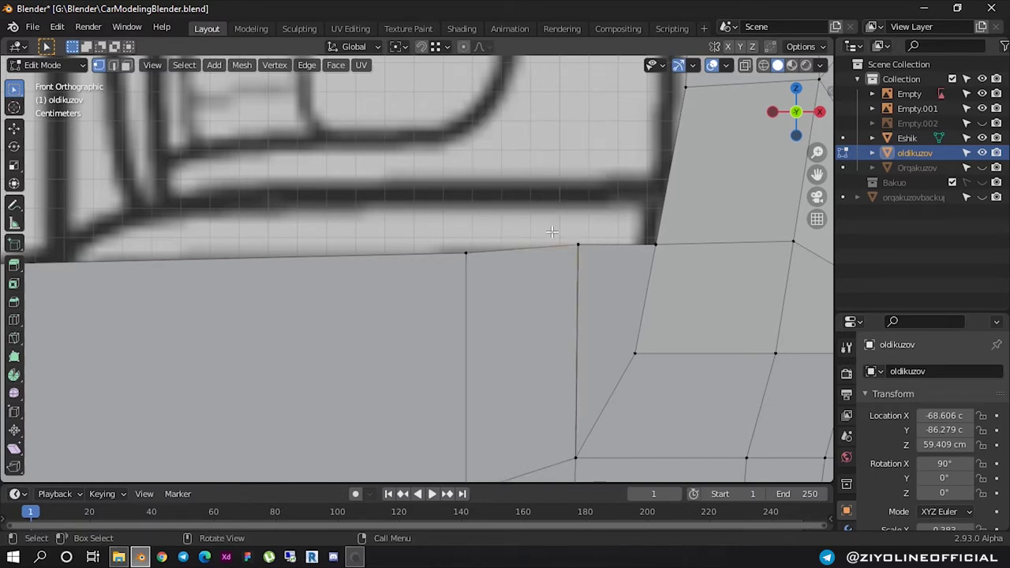
{"action": "scroll", "coordinate": [551, 232], "scroll_direction": "down", "scroll_amount": 1}
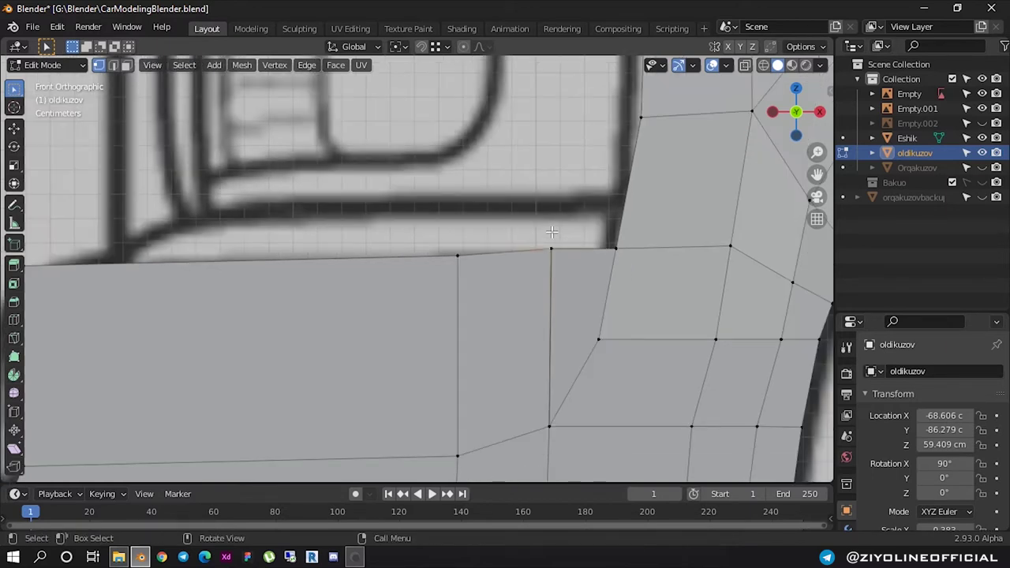
{"action": "key", "text": "ctrl"}
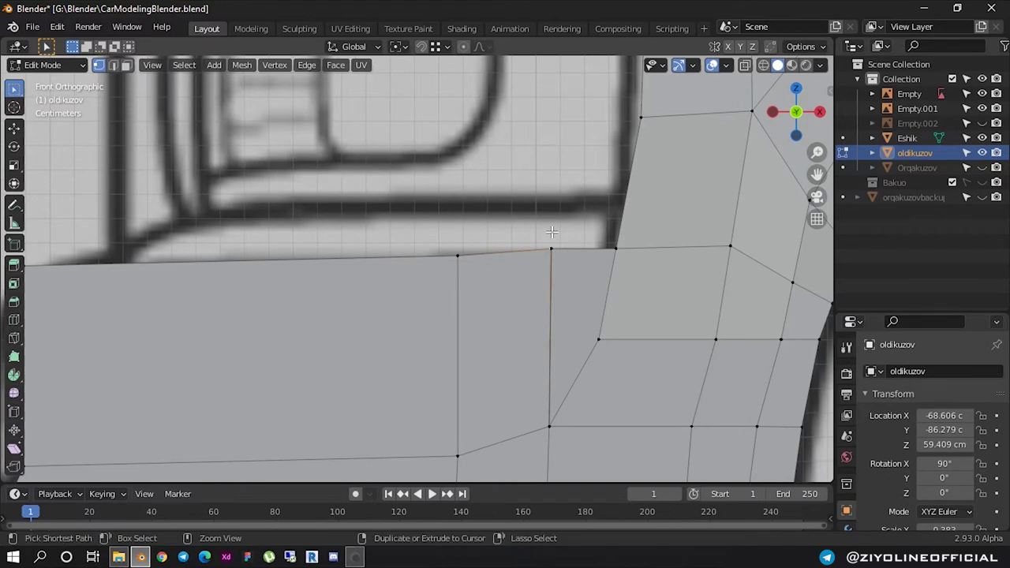
Merge the junction vertex by distance at 1.01 cm, removing one duplicate vertex
{"action": "left_click", "coordinate": [550, 251]}
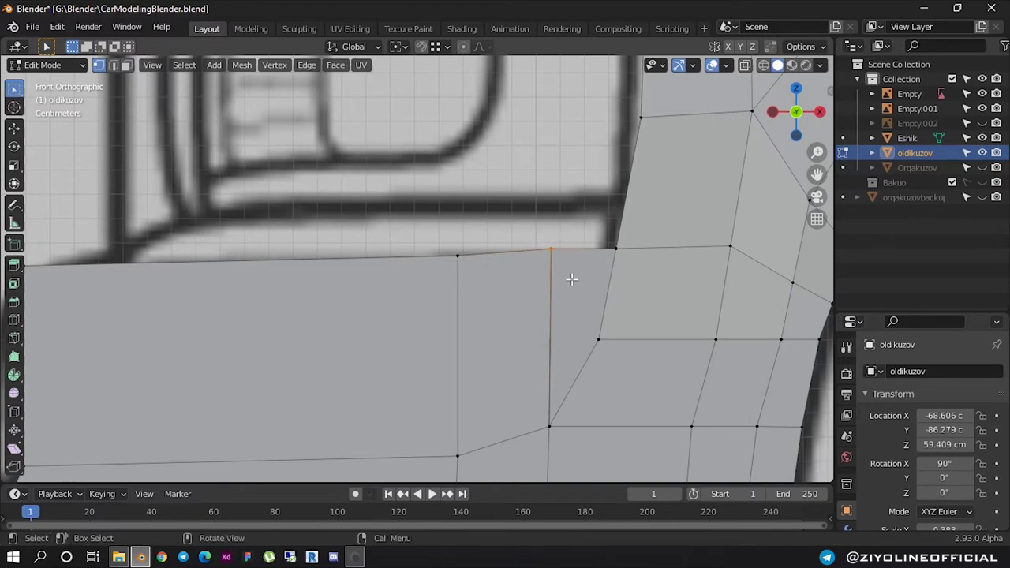
{"action": "key", "text": "m"}
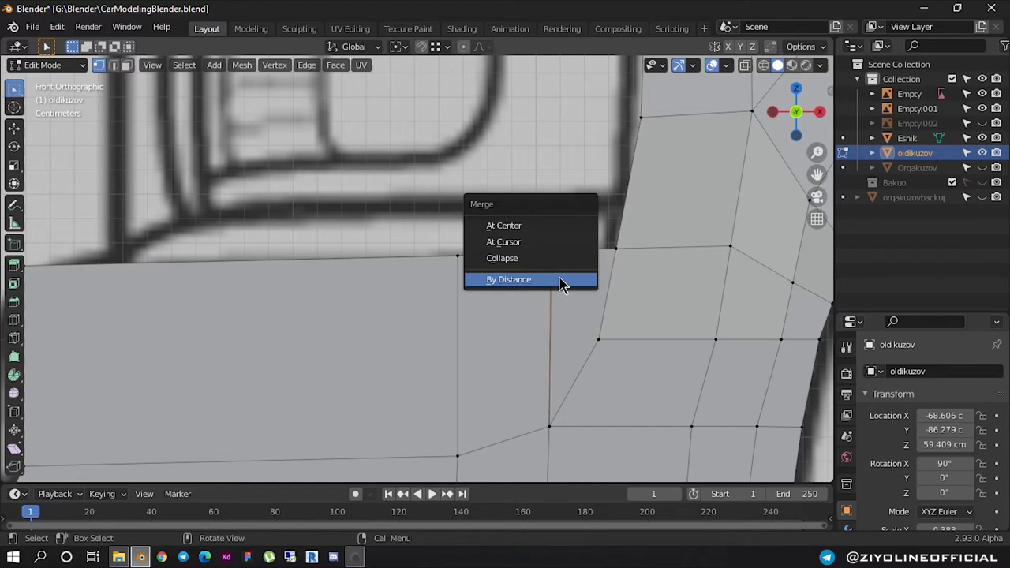
{"action": "left_click", "coordinate": [563, 281]}
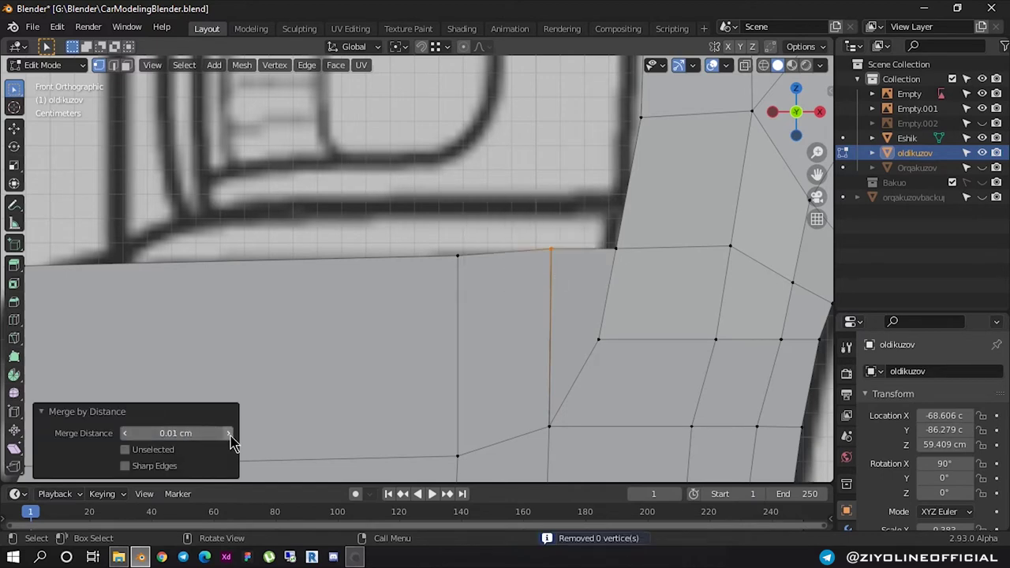
{"action": "left_click_drag", "start_coordinate": [175, 434], "coordinate": [190, 433]}
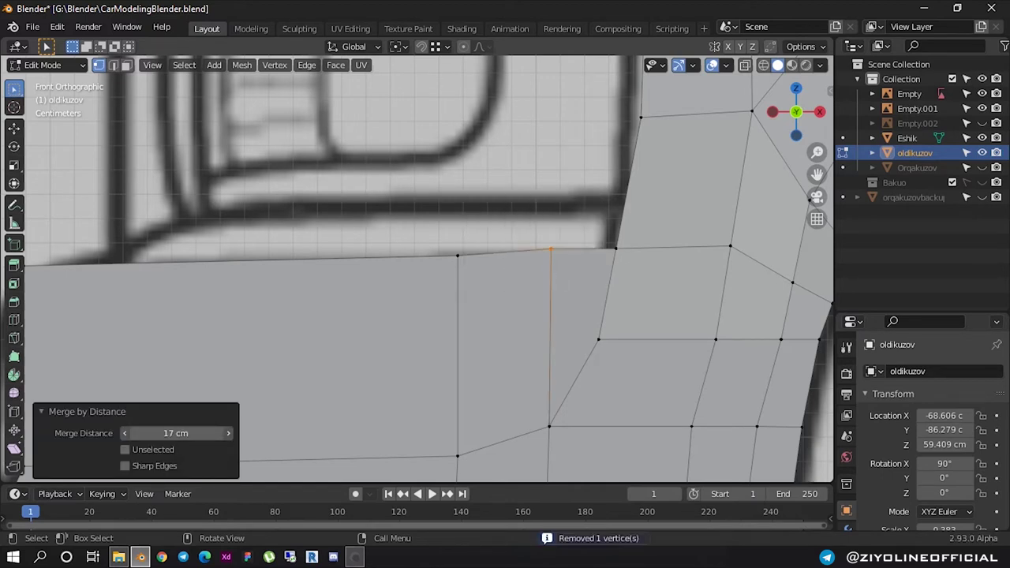
{"action": "left_click_drag", "start_coordinate": [176, 434], "coordinate": [162, 434]}
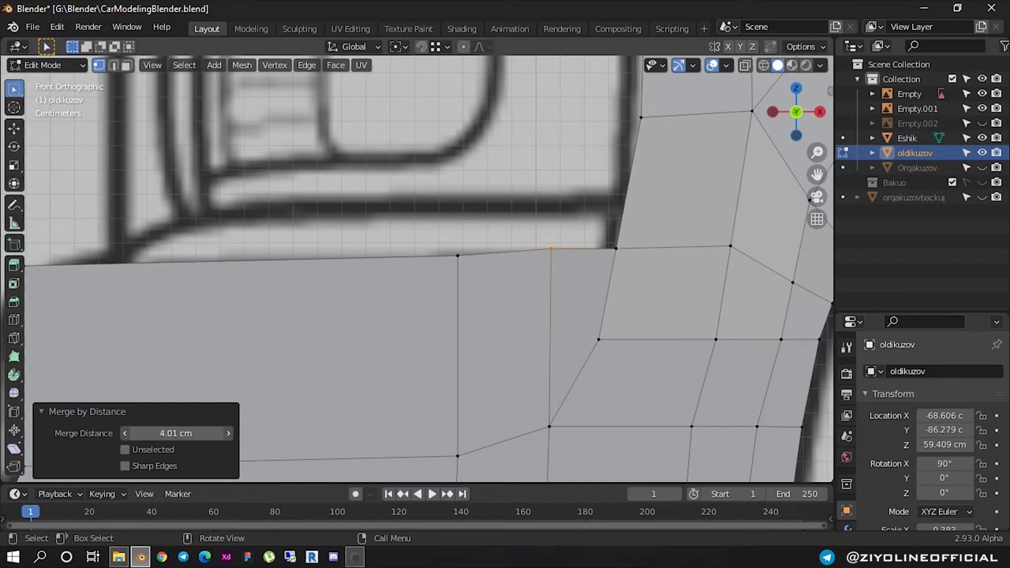
Move the vertical edge between the faces into line with the blueprint
{"action": "left_click", "coordinate": [447, 224]}
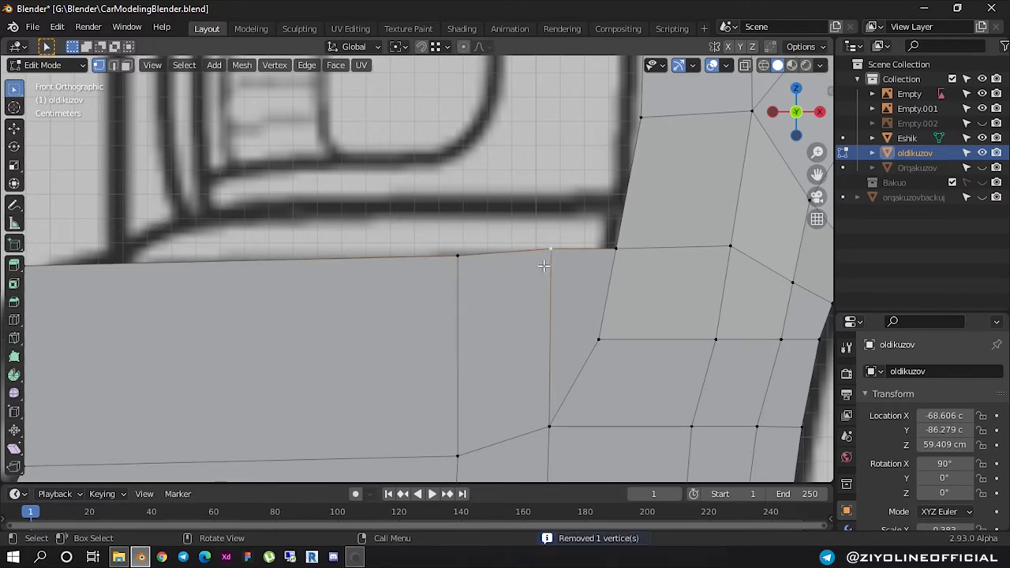
{"action": "key", "text": "g"}
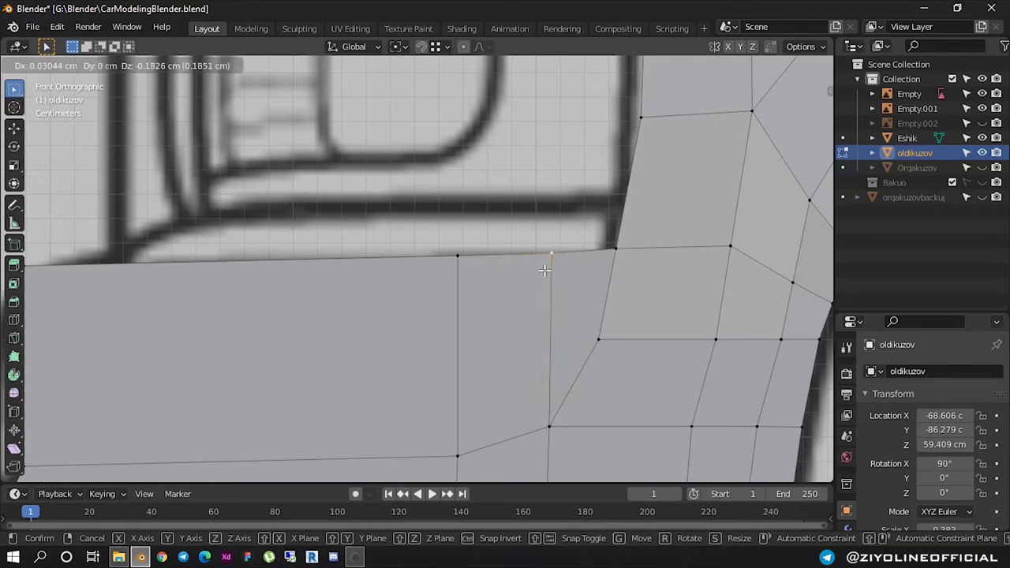
{"action": "left_click", "coordinate": [544, 270]}
{"action": "left_click", "coordinate": [600, 337]}
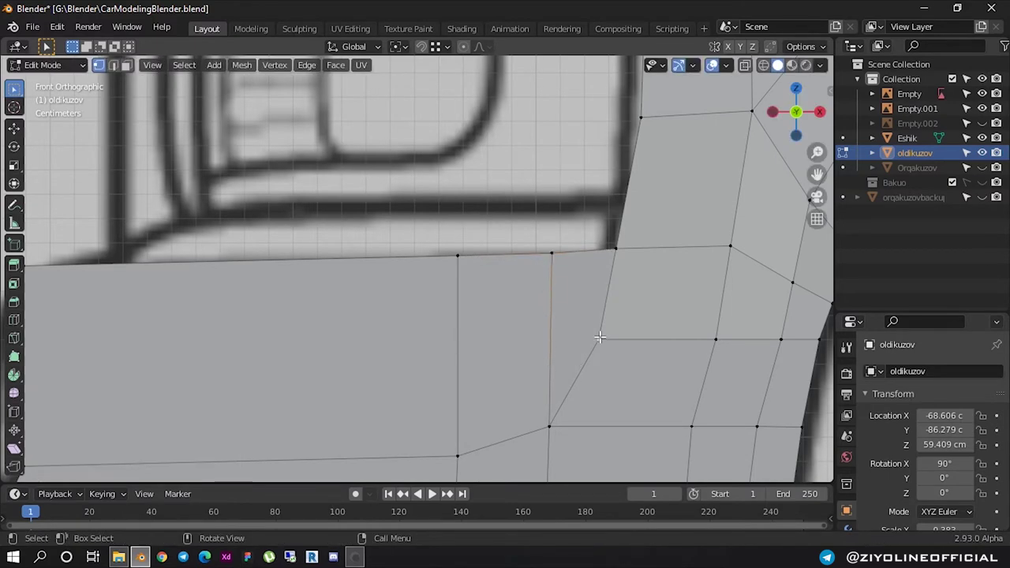
{"action": "scroll", "coordinate": [591, 344], "scroll_direction": "down", "scroll_amount": 3}
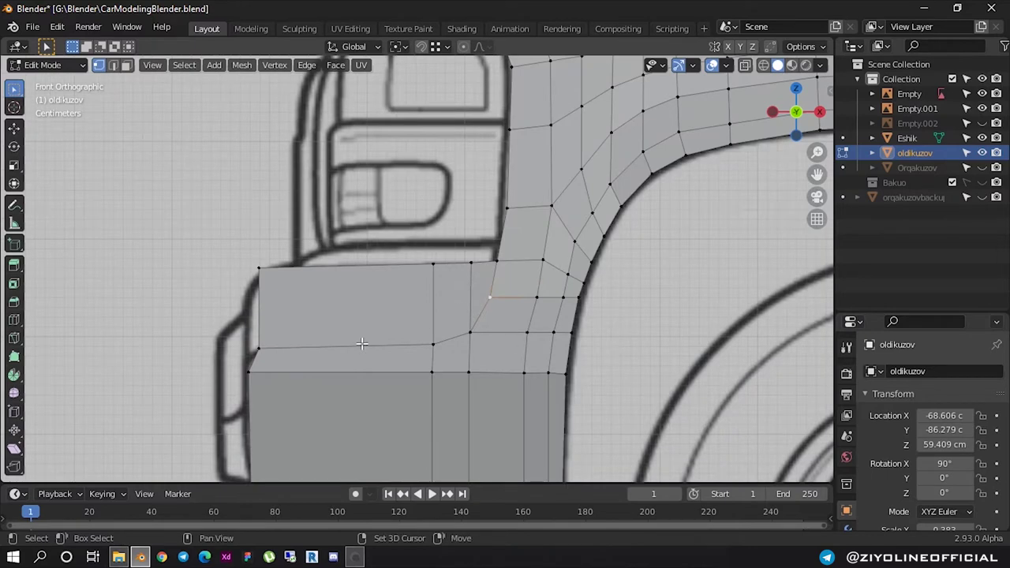
Move the panel's lower-left and top-left corner vertices onto the blueprint outline
{"action": "scroll", "coordinate": [405, 289], "scroll_direction": "up", "scroll_amount": 1}
{"action": "scroll", "coordinate": [334, 295], "scroll_direction": "up", "scroll_amount": 2}
{"action": "left_click", "coordinate": [312, 384]}
{"action": "key", "text": "g"}
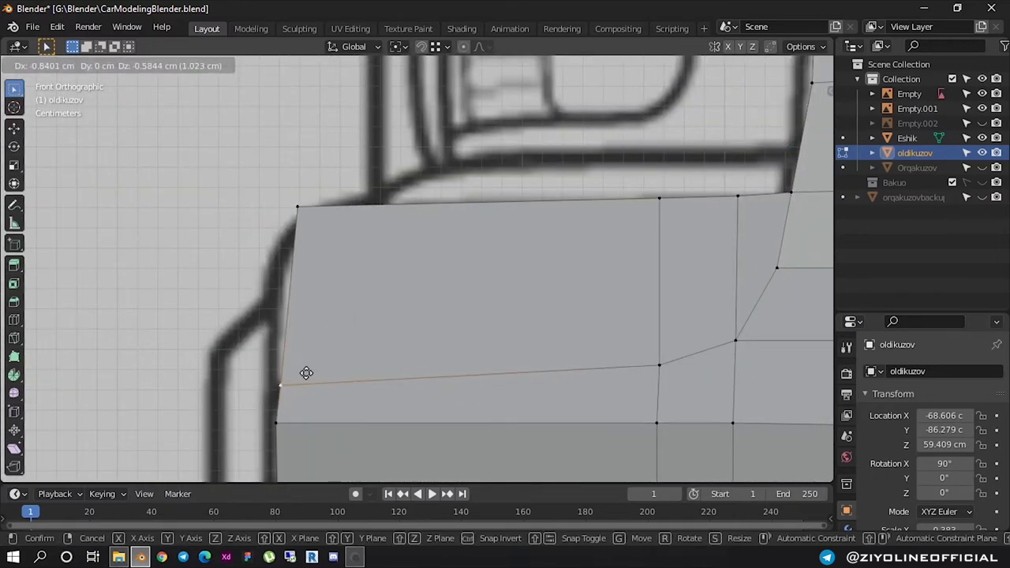
{"action": "left_click", "coordinate": [304, 374]}
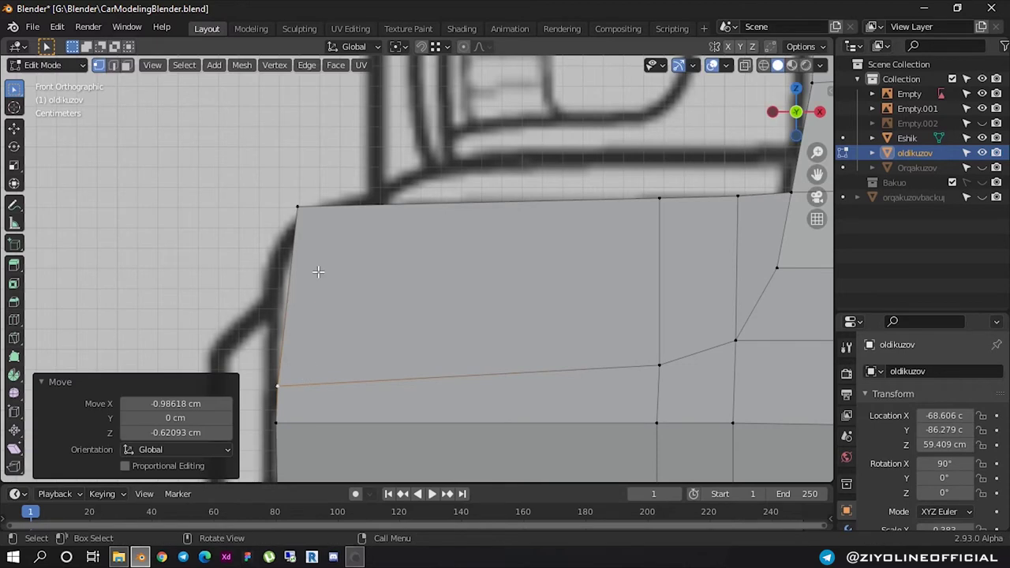
{"action": "left_click", "coordinate": [303, 213]}
{"action": "key", "text": "g"}
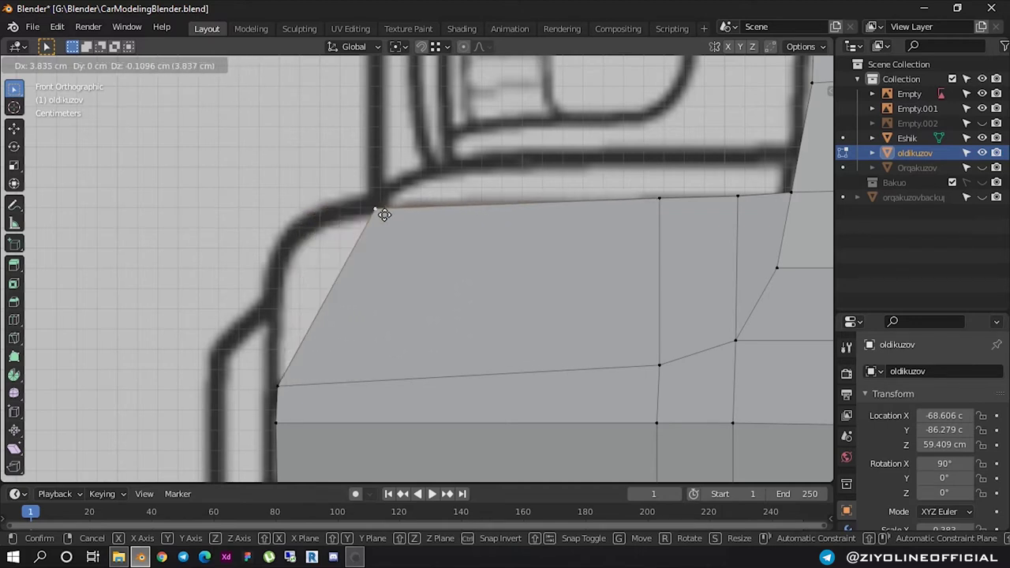
{"action": "left_click", "coordinate": [375, 209]}
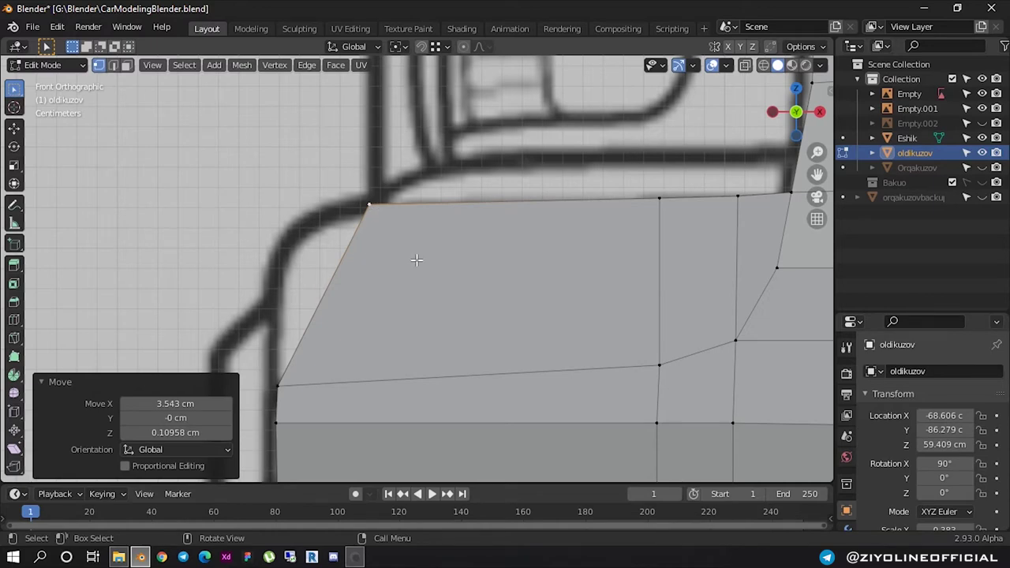
Add a vertical edge loop across the front fender panel
{"action": "scroll", "coordinate": [417, 260], "scroll_direction": "down", "scroll_amount": 4}
{"action": "key", "text": "ctrl+r"}
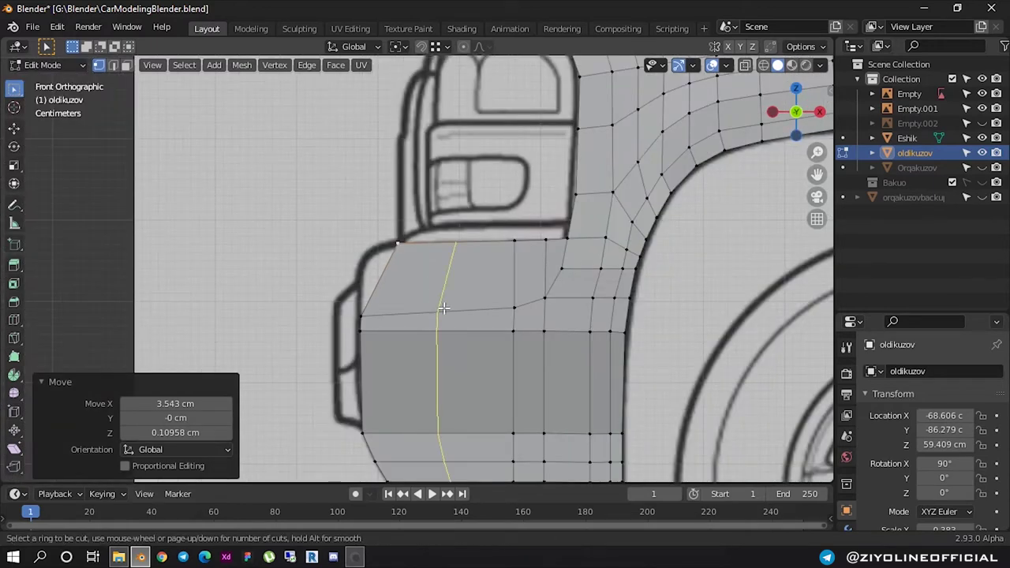
{"action": "left_click", "coordinate": [439, 308]}
{"action": "left_click", "coordinate": [446, 308]}
{"action": "scroll", "coordinate": [418, 284], "scroll_direction": "up", "scroll_amount": 2}
{"action": "scroll", "coordinate": [396, 245], "scroll_direction": "up", "scroll_amount": 3}
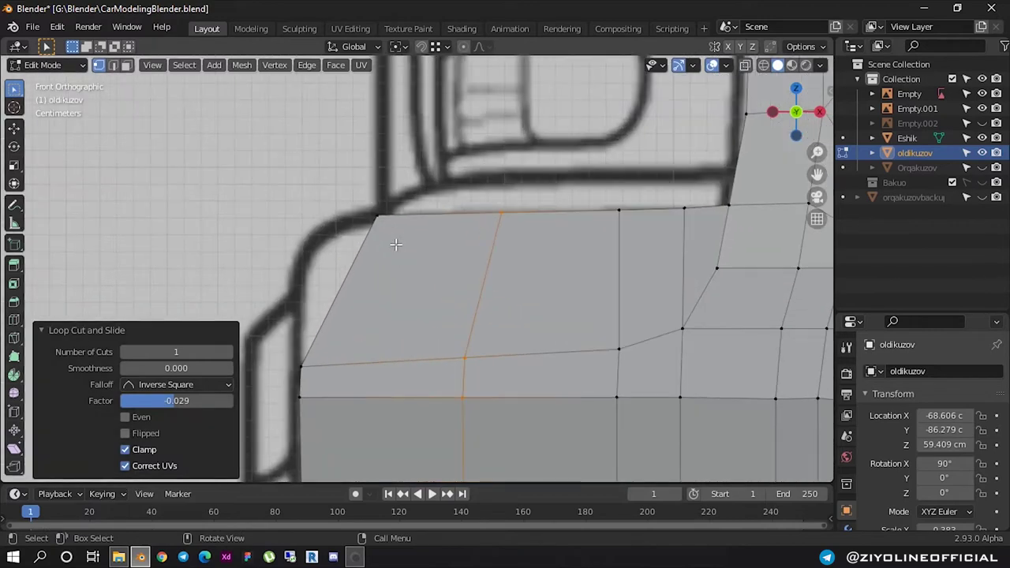
Realign the top-left corner with the blueprint curve and lower two wheel-arch vertices
{"action": "left_click", "coordinate": [378, 218]}
{"action": "key", "text": "g"}
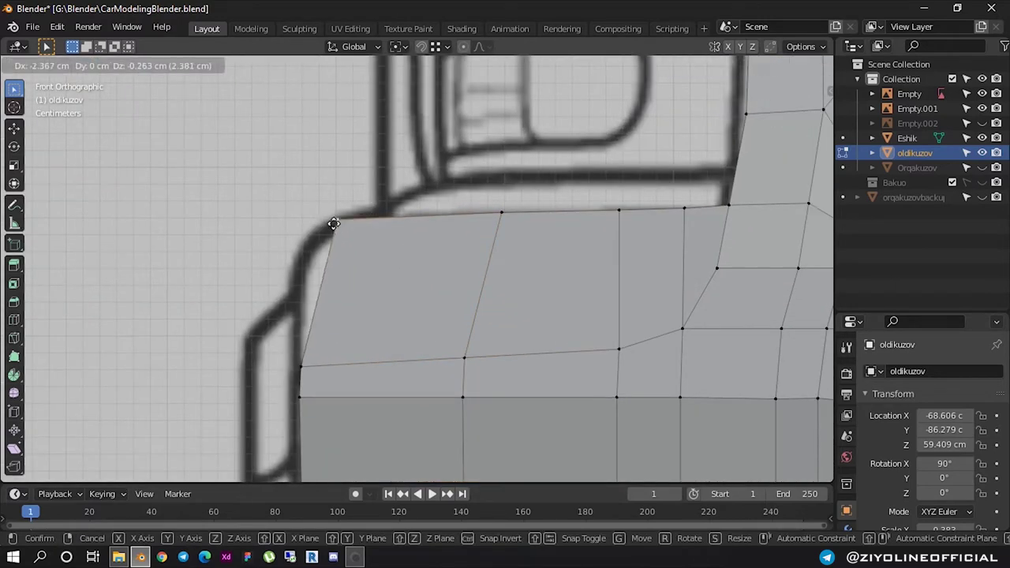
{"action": "left_click", "coordinate": [329, 224]}
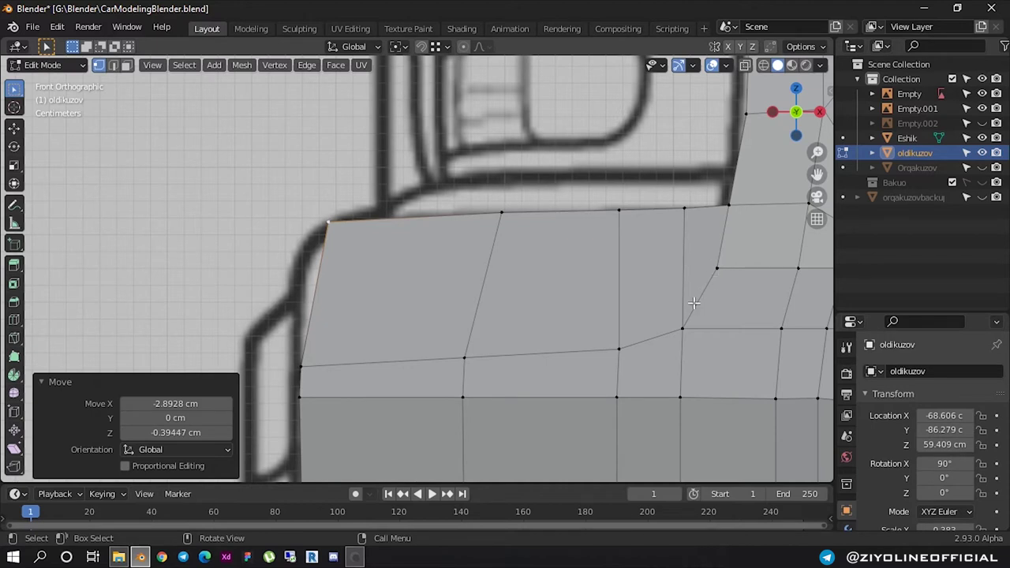
{"action": "left_click", "coordinate": [684, 330]}
{"action": "key", "text": "g"}
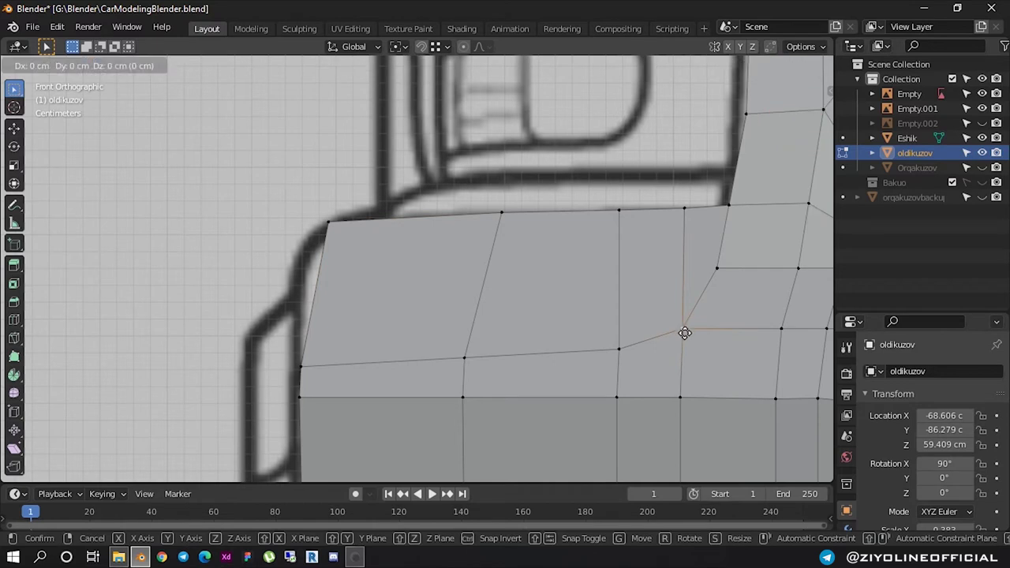
{"action": "left_click", "coordinate": [684, 345]}
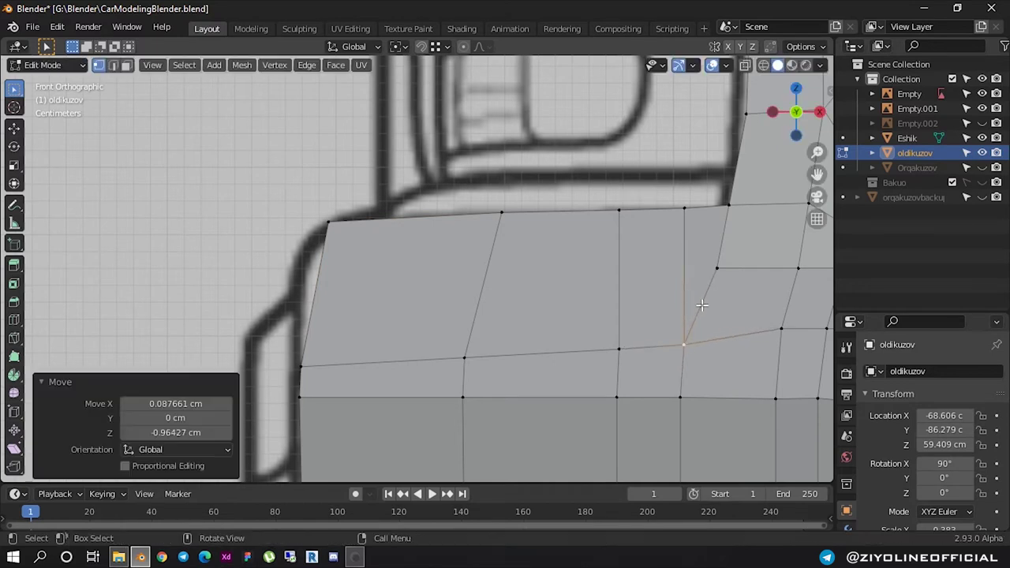
{"action": "left_click", "coordinate": [715, 266]}
{"action": "key", "text": "g"}
{"action": "left_click", "coordinate": [720, 280]}
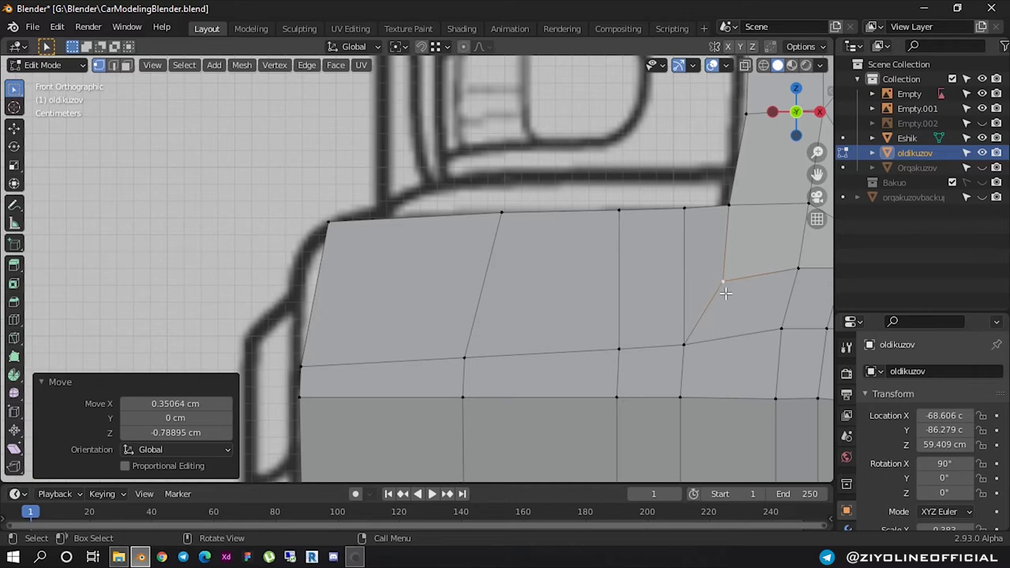
Zoom out and select the vertex at the wheel arch's inner corner
{"action": "scroll", "coordinate": [725, 293], "scroll_direction": "down", "scroll_amount": 1}
{"action": "scroll", "coordinate": [681, 293], "scroll_direction": "down", "scroll_amount": 1}
{"action": "scroll", "coordinate": [600, 289], "scroll_direction": "down", "scroll_amount": 1}
{"action": "scroll", "coordinate": [546, 287], "scroll_direction": "down", "scroll_amount": 1}
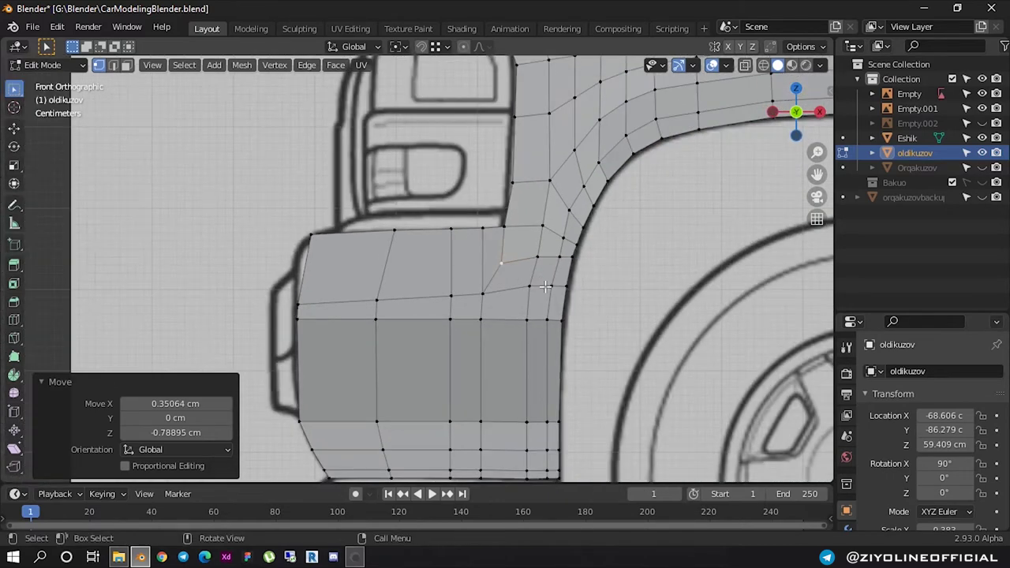
{"action": "scroll", "coordinate": [531, 351], "scroll_direction": "up", "scroll_amount": 1}
{"action": "scroll", "coordinate": [521, 257], "scroll_direction": "down", "scroll_amount": 1}
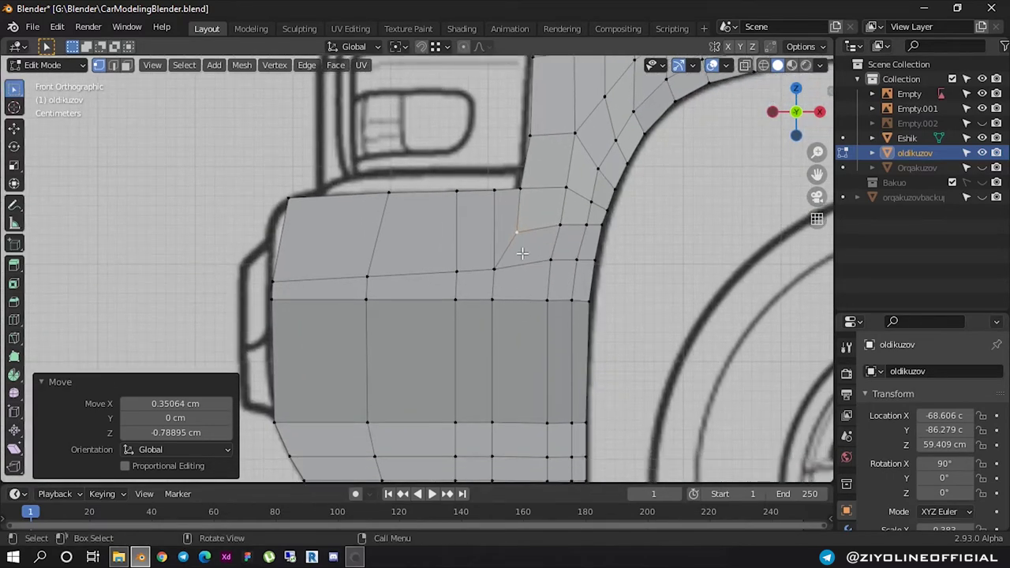
{"action": "scroll", "coordinate": [515, 246], "scroll_direction": "up", "scroll_amount": 1}
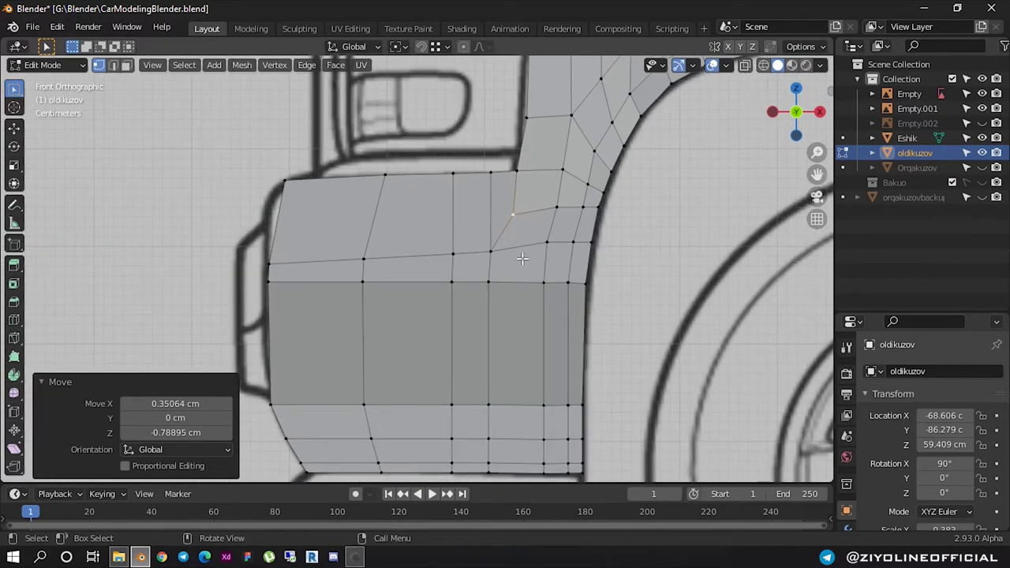
{"action": "left_click", "coordinate": [521, 258]}
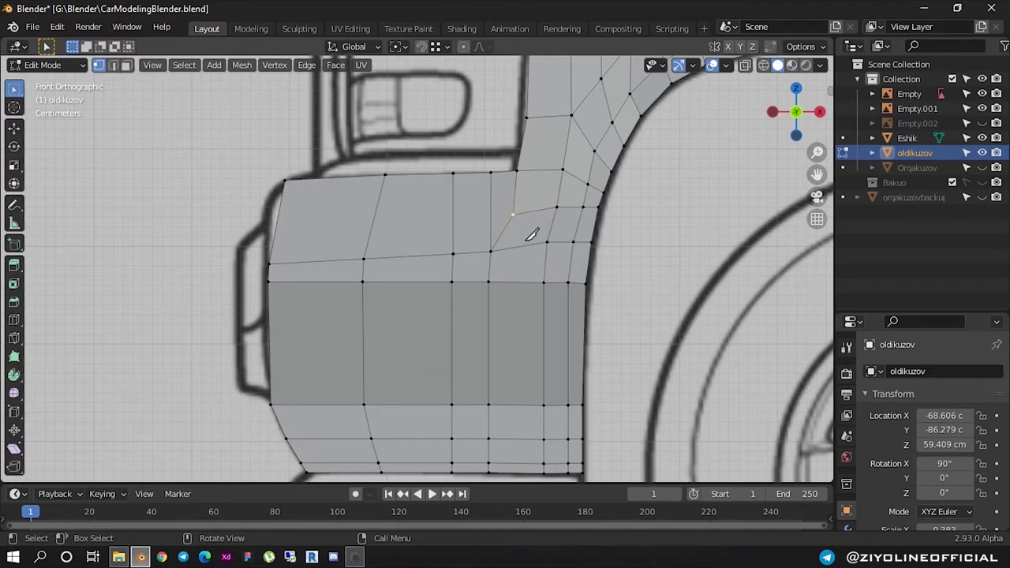
Knife a vertical edge down to the bumper panel's bottom
{"action": "key", "text": "k"}
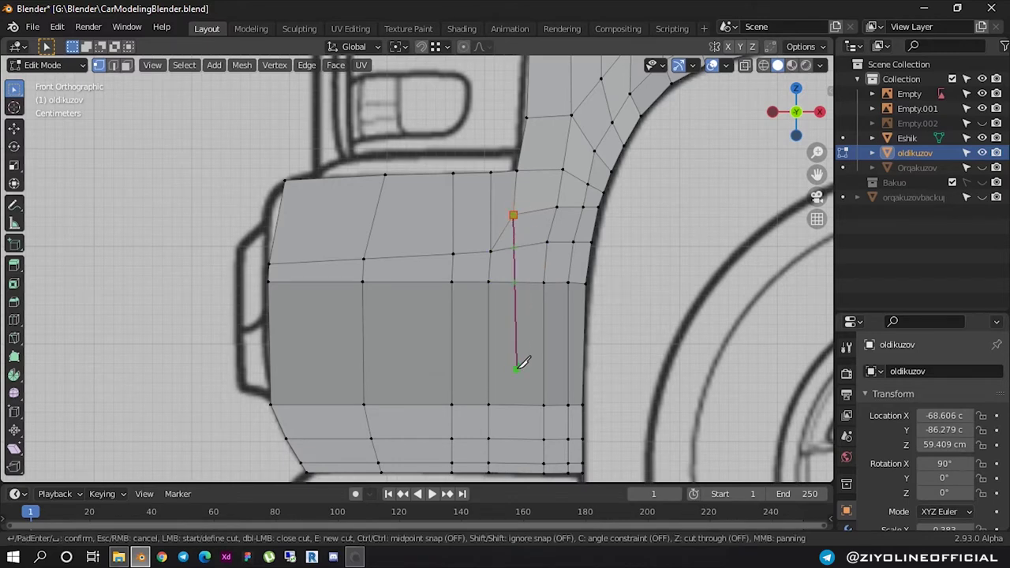
{"action": "scroll", "coordinate": [519, 357], "scroll_direction": "down", "scroll_amount": 1}
{"action": "middle_click_drag", "start_coordinate": [514, 368], "coordinate": [510, 338], "text": "shift"}
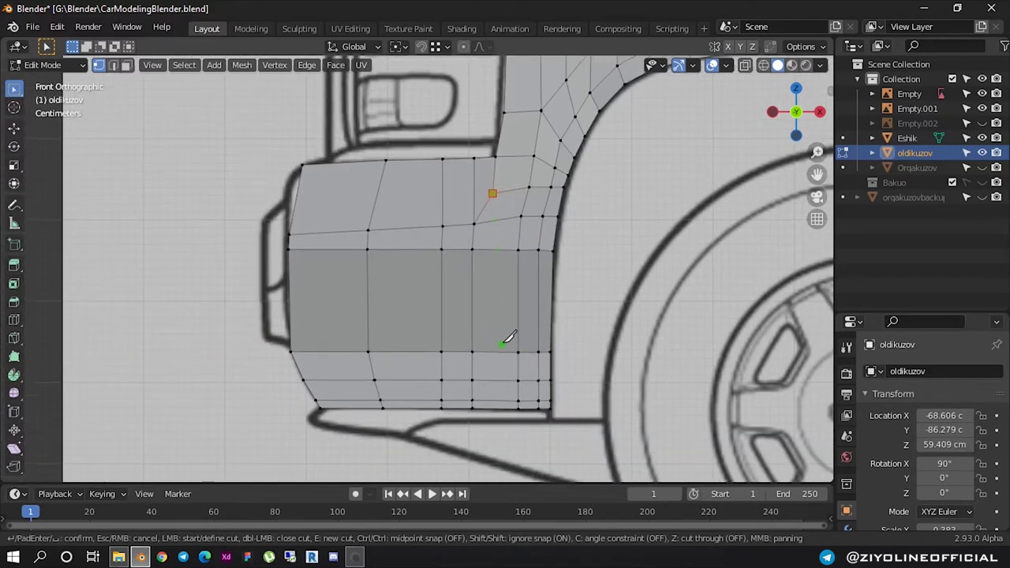
{"action": "left_click", "coordinate": [493, 402]}
{"action": "key", "text": "Return"}
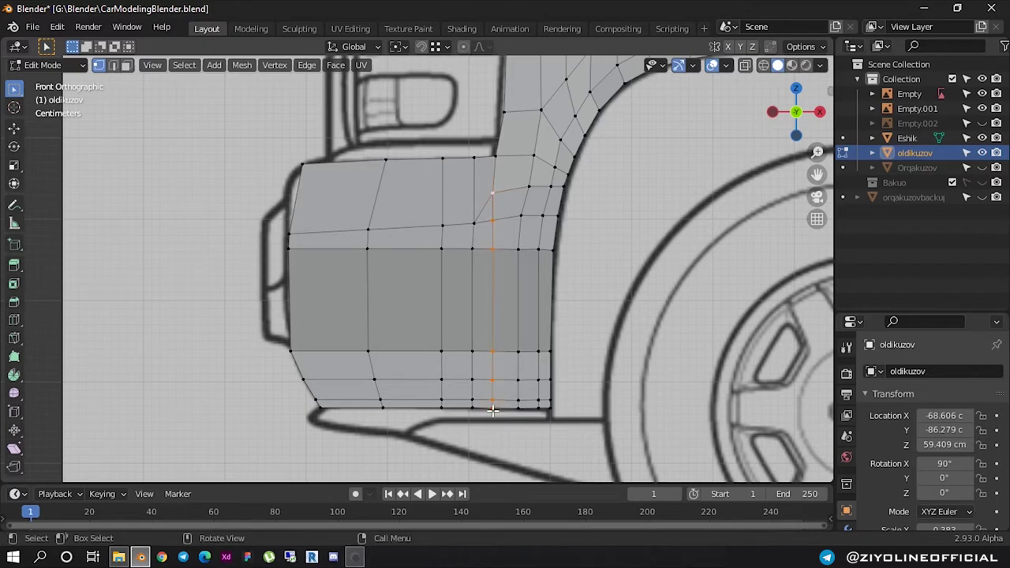
Dissolve the leftover diagonal edge at the top of the new cut
{"action": "scroll", "coordinate": [495, 219], "scroll_direction": "up", "scroll_amount": 5}
{"action": "middle_click_drag", "start_coordinate": [495, 219], "coordinate": [405, 279], "text": "shift"}
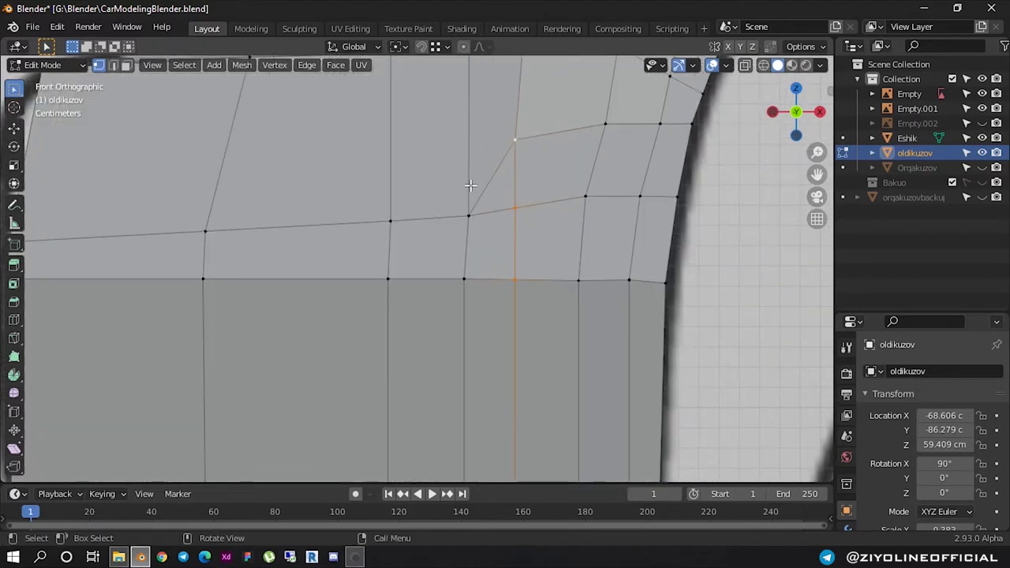
{"action": "key", "text": "2"}
{"action": "left_click", "coordinate": [490, 181]}
{"action": "key", "text": "x"}
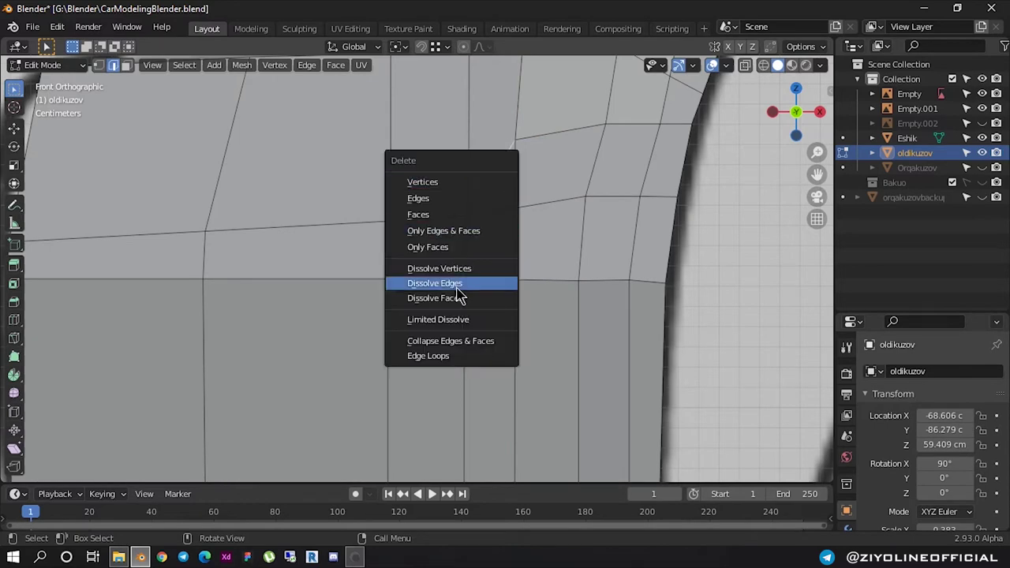
{"action": "left_click", "coordinate": [458, 282]}
Knife a horizontal cut from the short edge by the arch to the panel's left edge
{"action": "scroll", "coordinate": [499, 199], "scroll_direction": "down", "scroll_amount": 2}
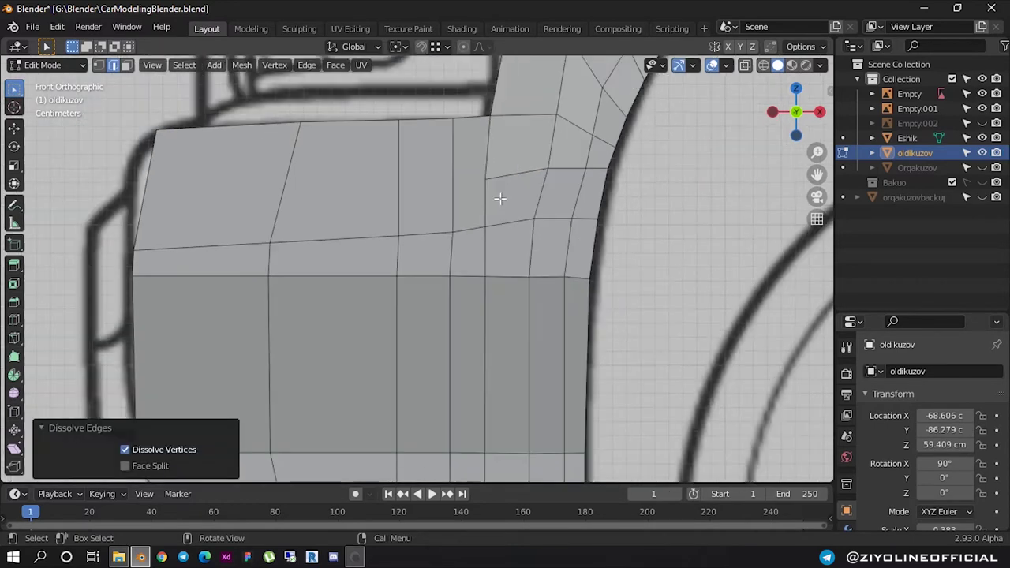
{"action": "middle_click_drag", "start_coordinate": [499, 199], "coordinate": [547, 203], "text": "shift"}
{"action": "left_click", "coordinate": [538, 200]}
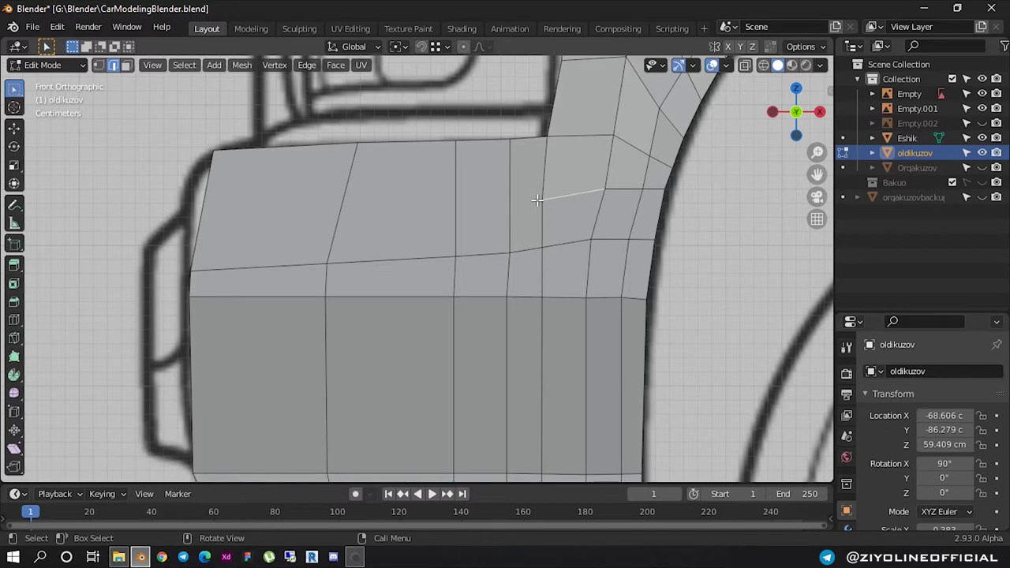
{"action": "key", "text": "k"}
{"action": "left_click", "coordinate": [541, 200]}
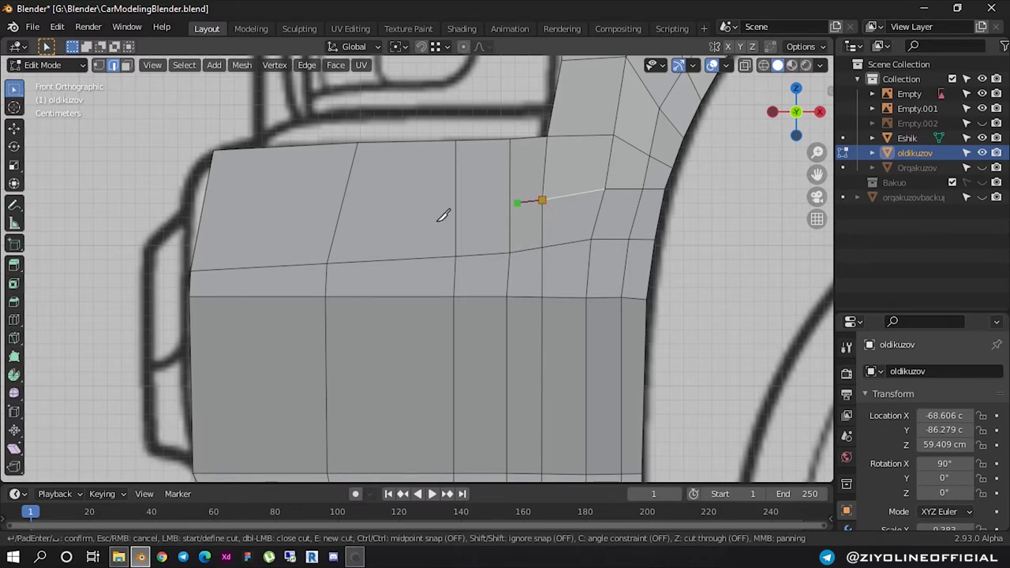
{"action": "left_click", "coordinate": [202, 207]}
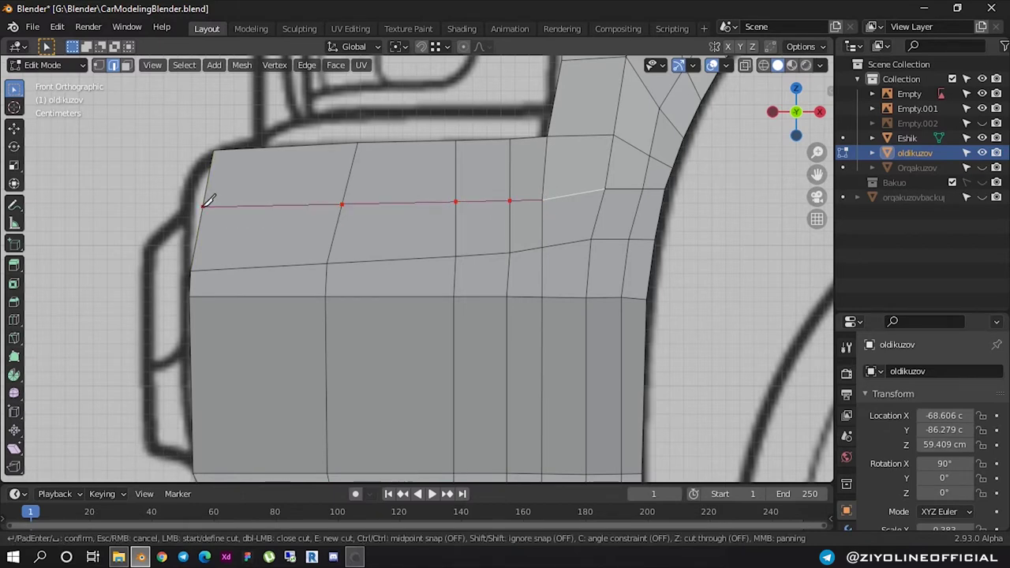
{"action": "key", "text": "Return"}
Slide the new cut's left-end vertex along X onto the outline and adjust the lower-left vertex
{"action": "key", "text": "1"}
{"action": "left_click_drag", "start_coordinate": [158, 195], "coordinate": [368, 214]}
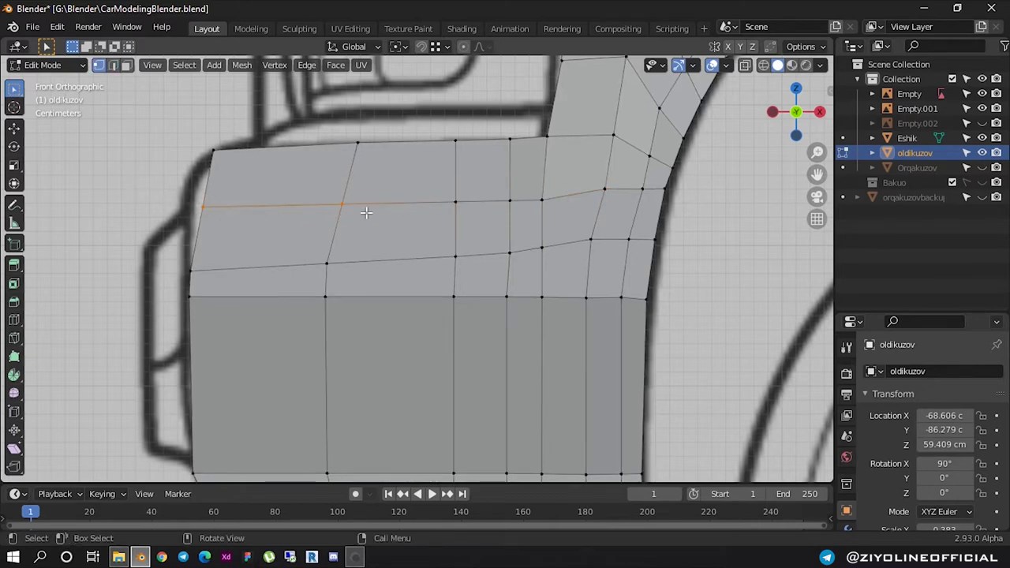
{"action": "key", "text": "b"}
{"action": "left_click_drag", "start_coordinate": [197, 140], "coordinate": [237, 162]}
{"action": "key", "text": "b"}
{"action": "left_click_drag", "start_coordinate": [271, 203], "coordinate": [316, 206]}
{"action": "key", "text": "g"}
{"action": "key", "text": "x"}
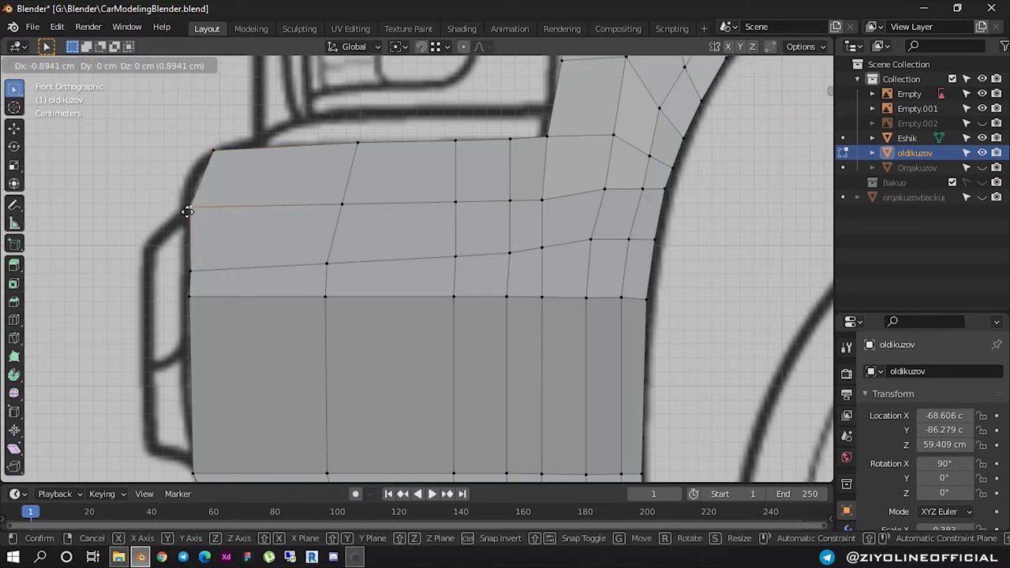
{"action": "left_click", "coordinate": [188, 254]}
{"action": "left_click", "coordinate": [188, 275]}
{"action": "key", "text": "g"}
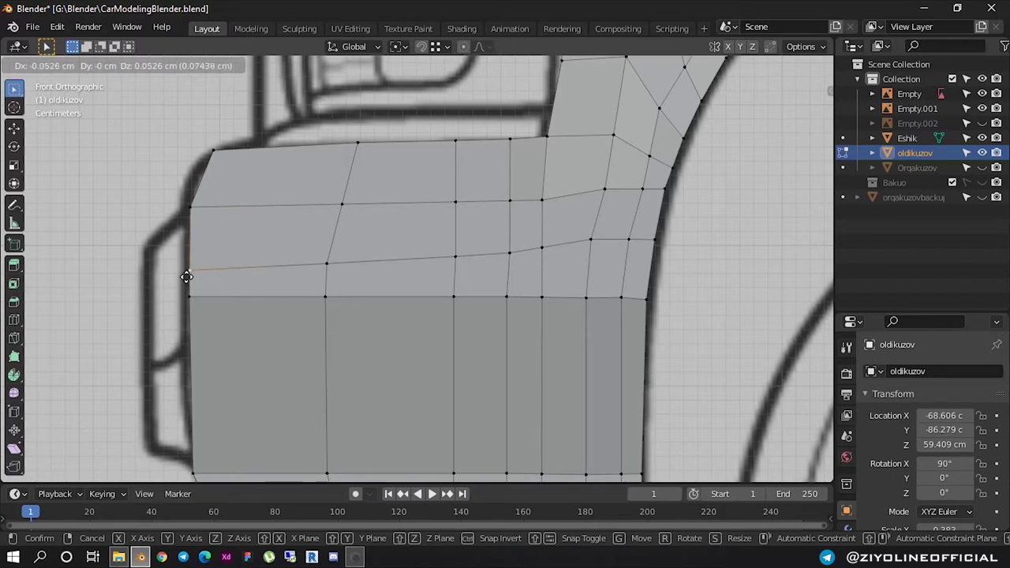
{"action": "left_click", "coordinate": [187, 274]}
Flatten the panel's horizontal edge loops into straight lines with S Z 0
{"action": "scroll", "coordinate": [457, 247], "scroll_direction": "down", "scroll_amount": 2}
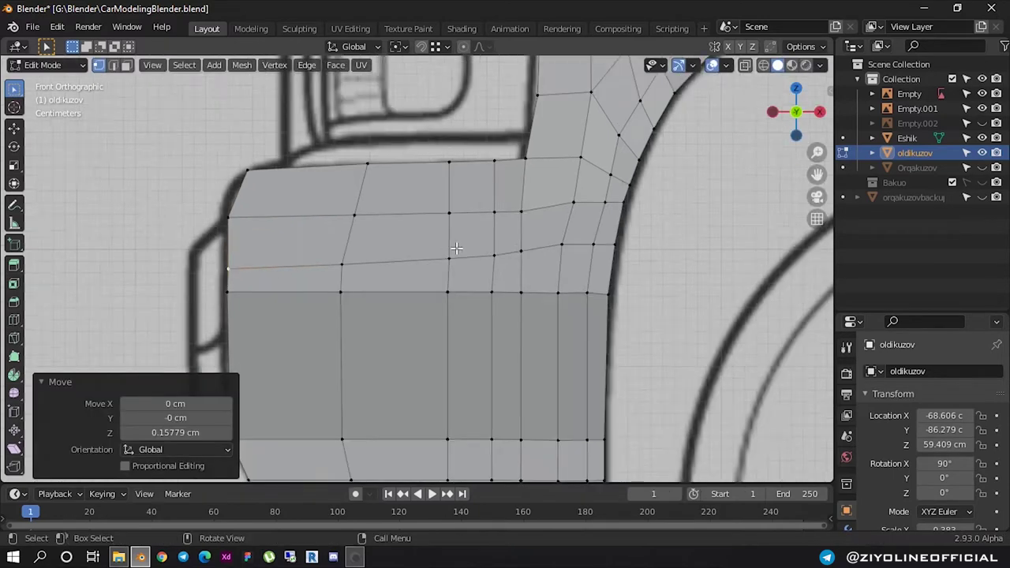
{"action": "left_click", "coordinate": [337, 267], "text": "alt"}
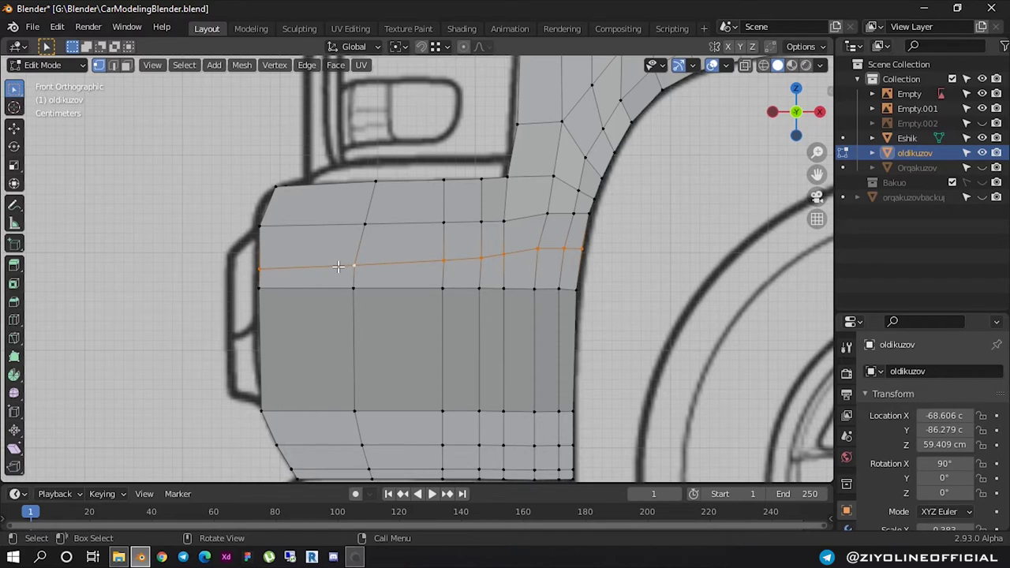
{"action": "key", "text": "s"}
{"action": "type", "text": "z"}
{"action": "type", "text": "0"}
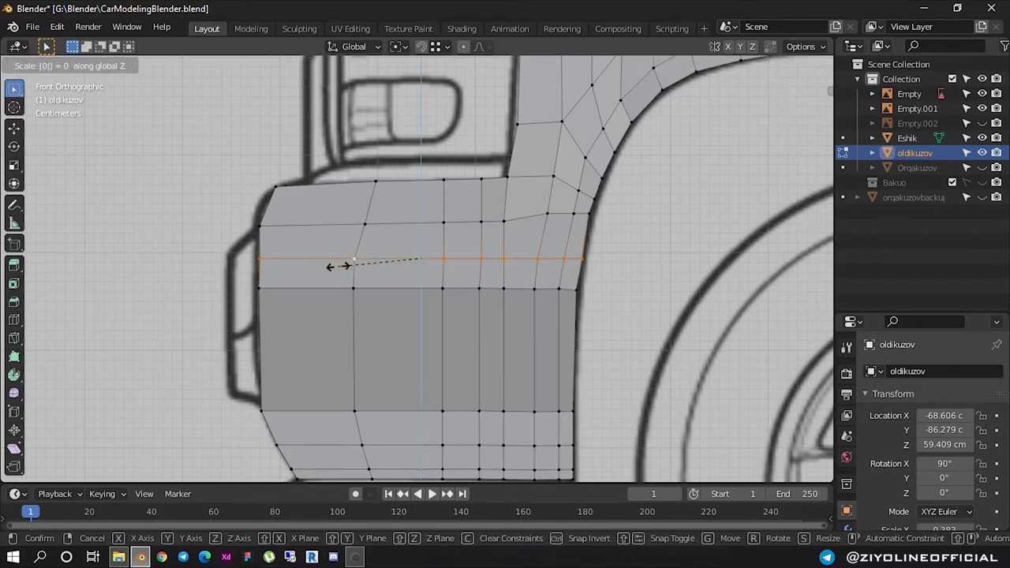
{"action": "key", "text": "Return"}
{"action": "left_click", "coordinate": [328, 226], "text": "alt"}
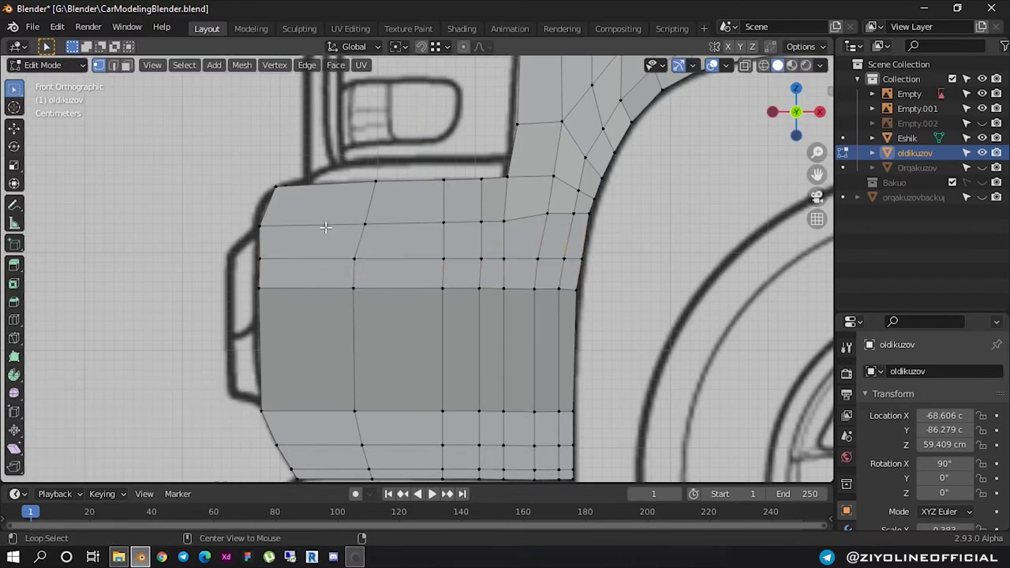
{"action": "type", "text": "sz0"}
{"action": "key", "text": "Return"}
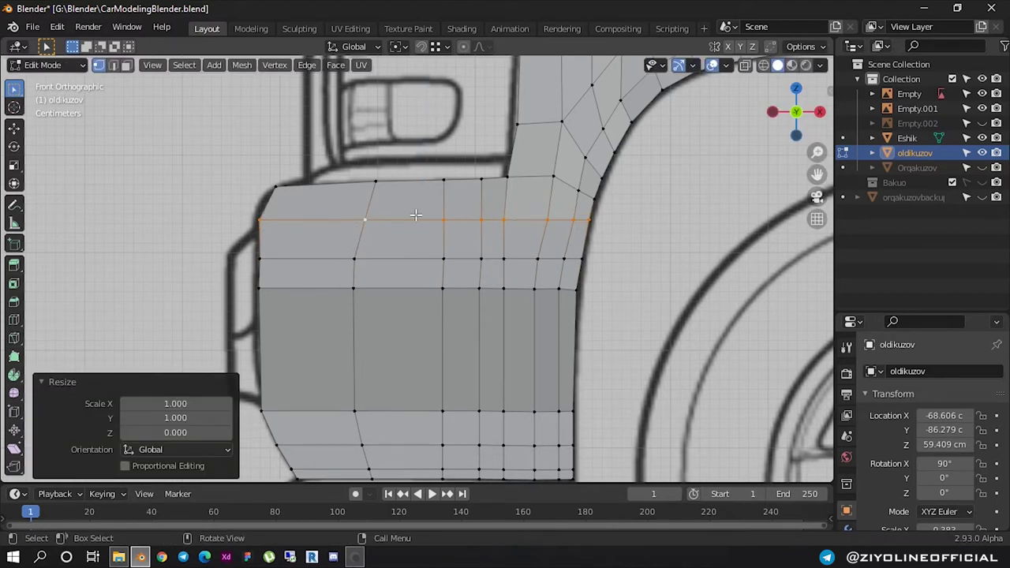
Scale the vertical edge loop through the bumper's top vertex along Y
{"action": "left_click", "coordinate": [505, 206]}
{"action": "left_click", "coordinate": [506, 191], "text": "alt"}
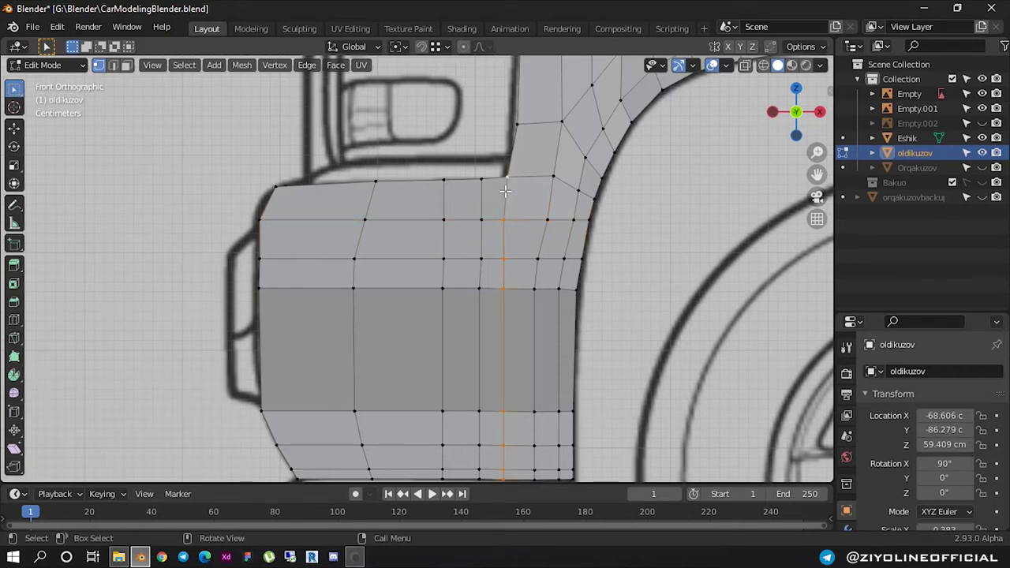
{"action": "key", "text": "s"}
{"action": "key", "text": "y"}
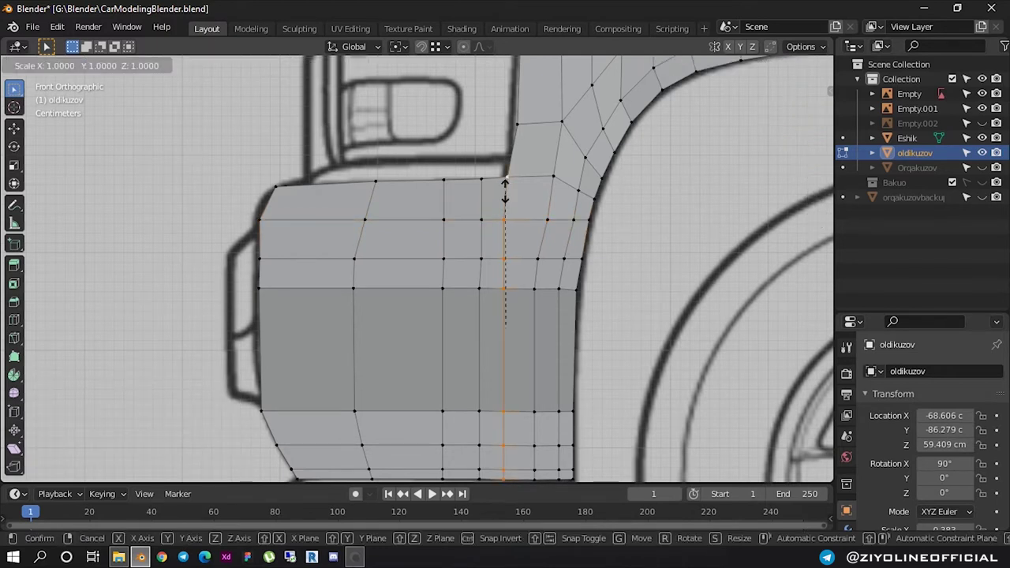
{"action": "left_click", "coordinate": [505, 191]}
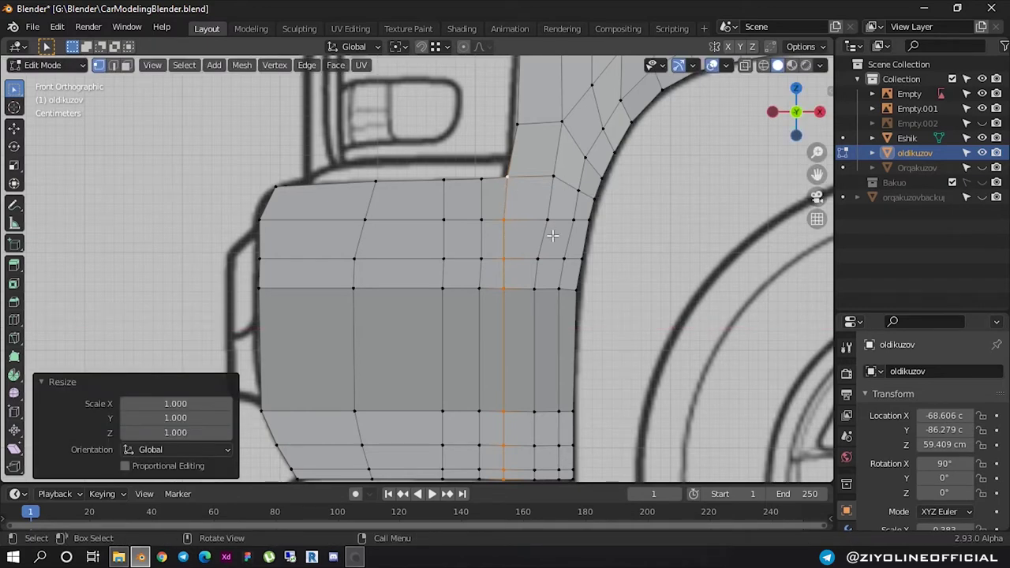
Nudge the upper-row vertex and the top vertex above it slightly left onto the outline
{"action": "scroll", "coordinate": [552, 233], "scroll_direction": "up", "scroll_amount": 2}
{"action": "key", "text": "alt+a"}
{"action": "scroll", "coordinate": [608, 191], "scroll_direction": "down", "scroll_amount": 5}
{"action": "scroll", "coordinate": [608, 191], "scroll_direction": "down", "scroll_amount": 2}
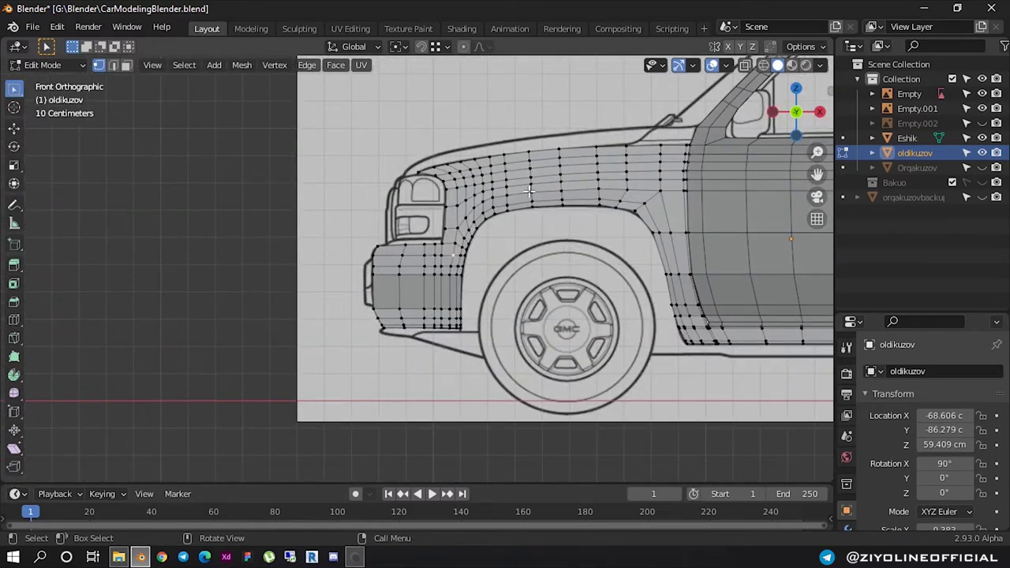
{"action": "scroll", "coordinate": [473, 185], "scroll_direction": "up", "scroll_amount": 4}
{"action": "scroll", "coordinate": [406, 183], "scroll_direction": "up", "scroll_amount": 2}
{"action": "scroll", "coordinate": [405, 183], "scroll_direction": "up", "scroll_amount": 1}
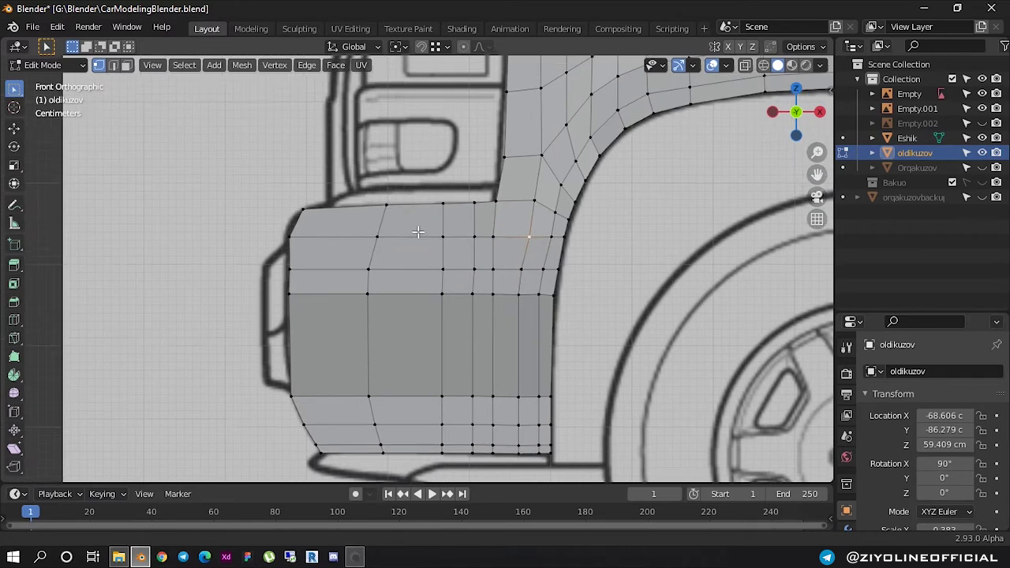
{"action": "scroll", "coordinate": [395, 221], "scroll_direction": "up", "scroll_amount": 2}
{"action": "scroll", "coordinate": [384, 253], "scroll_direction": "up", "scroll_amount": 1}
{"action": "scroll", "coordinate": [303, 243], "scroll_direction": "up", "scroll_amount": 1}
{"action": "middle_click_drag", "start_coordinate": [303, 243], "coordinate": [314, 243], "text": "shift"}
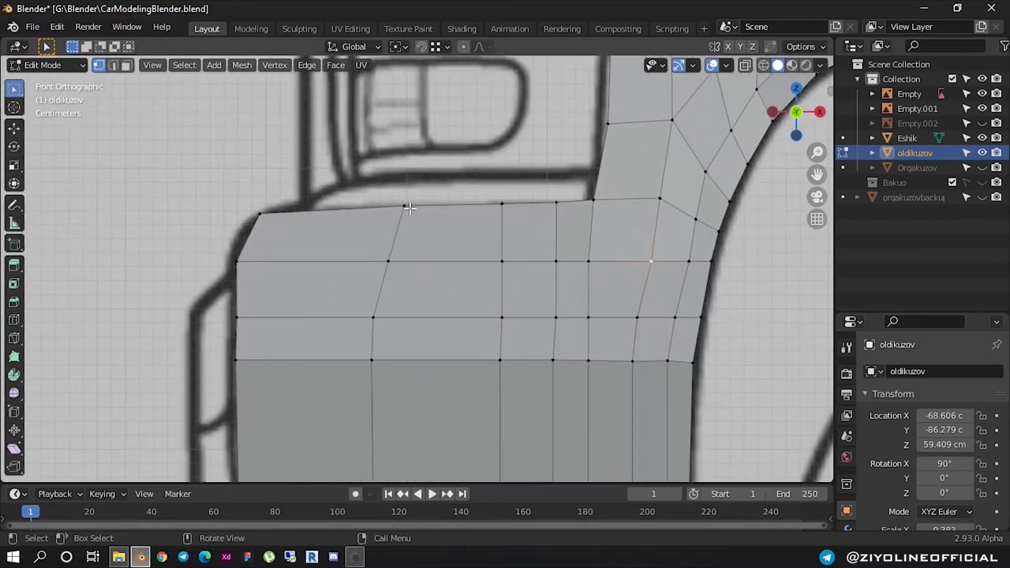
{"action": "left_click", "coordinate": [385, 258]}
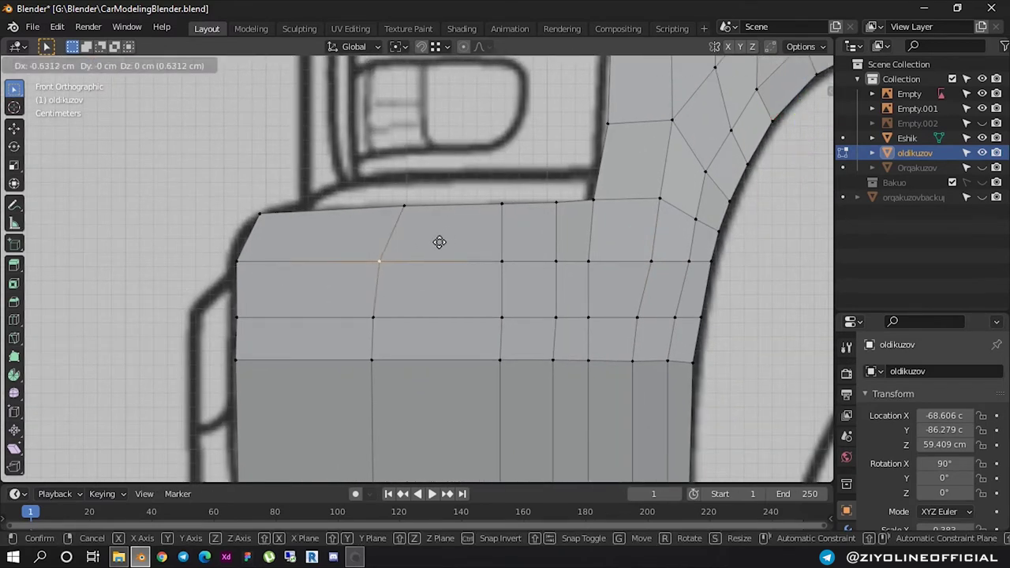
{"action": "left_click", "coordinate": [437, 242]}
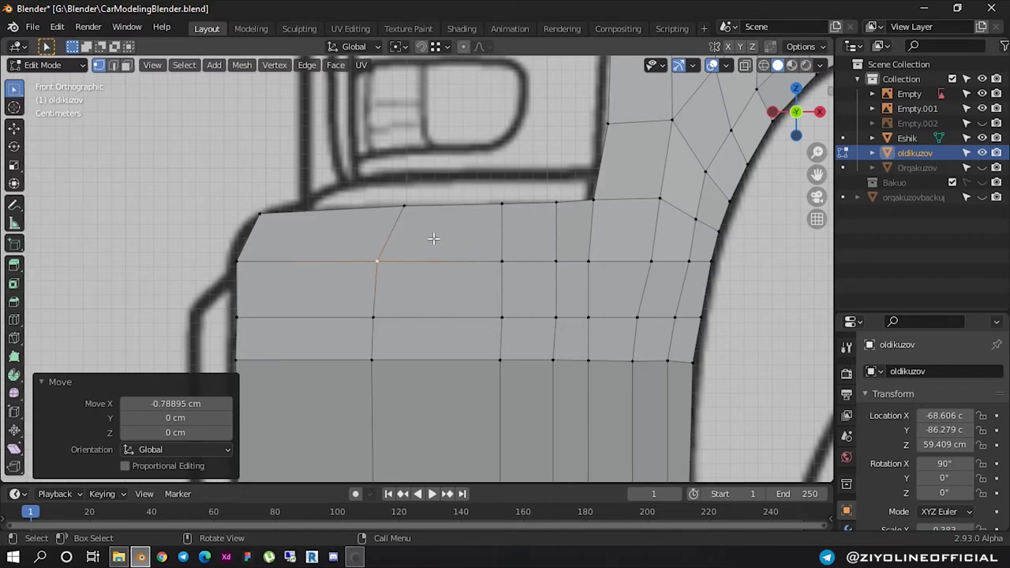
{"action": "left_click", "coordinate": [406, 210]}
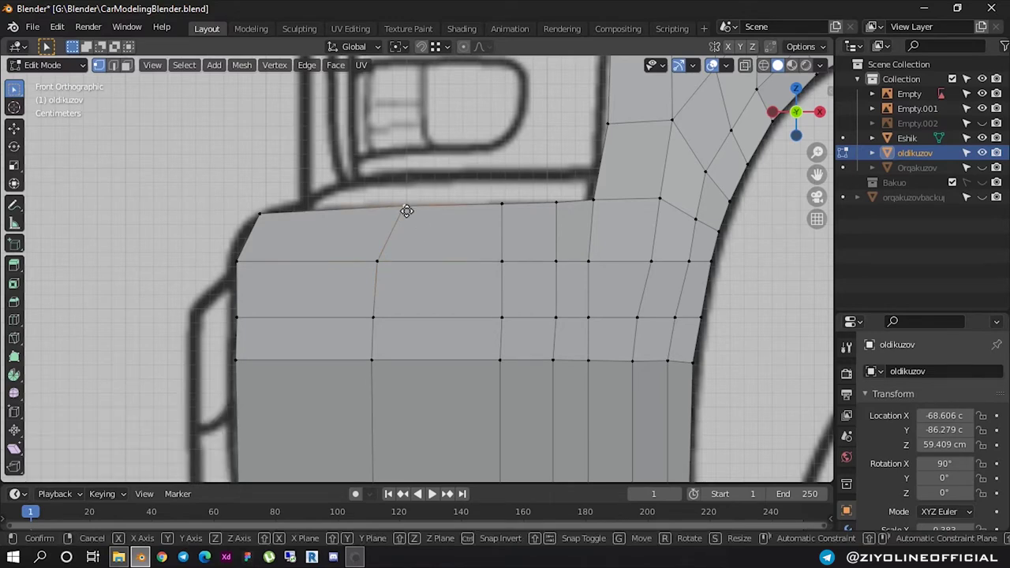
{"action": "key", "text": "g"}
{"action": "left_click", "coordinate": [393, 211]}
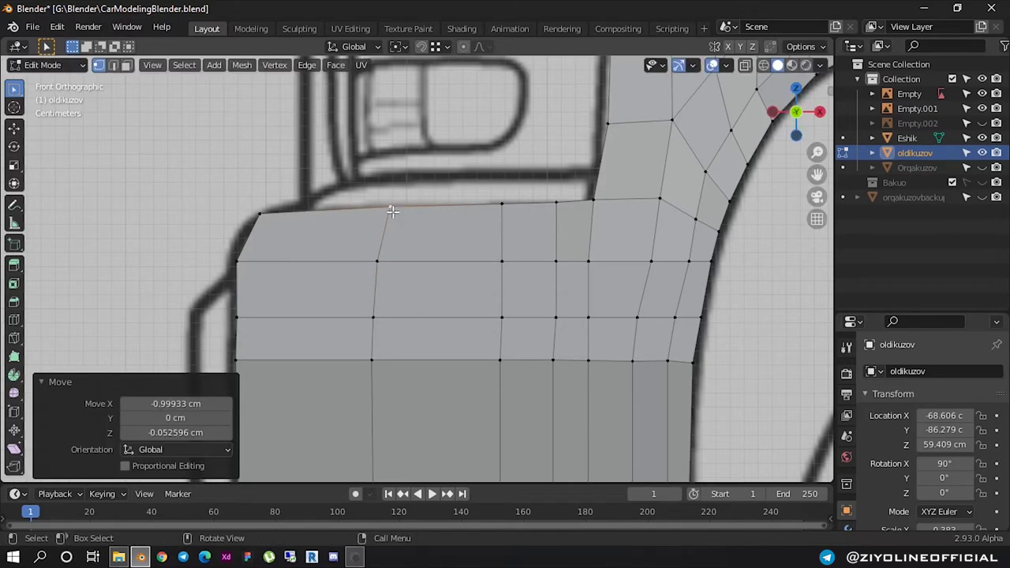
Orbit to check the mesh, then return to the front orthographic view of the bumper
{"action": "scroll", "coordinate": [392, 212], "scroll_direction": "down", "scroll_amount": 4}
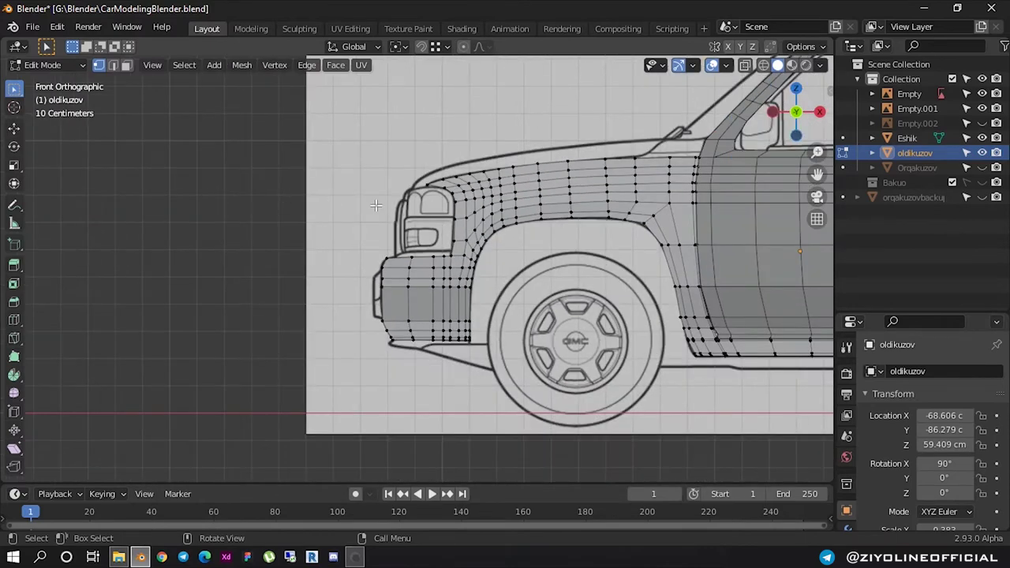
{"action": "mouse_move", "coordinate": [212, 201]}
{"action": "middle_mouse_down"}
{"action": "mouse_move", "coordinate": [628, 226]}
{"action": "mouse_move", "coordinate": [523, 226]}
{"action": "mouse_move", "coordinate": [817, 120]}
{"action": "middle_mouse_up"}
{"action": "left_click", "coordinate": [817, 120]}
{"action": "scroll", "coordinate": [412, 248], "scroll_direction": "up", "scroll_amount": 3}
{"action": "scroll", "coordinate": [411, 249], "scroll_direction": "up", "scroll_amount": 2}
{"action": "scroll", "coordinate": [411, 249], "scroll_direction": "up", "scroll_amount": 2}
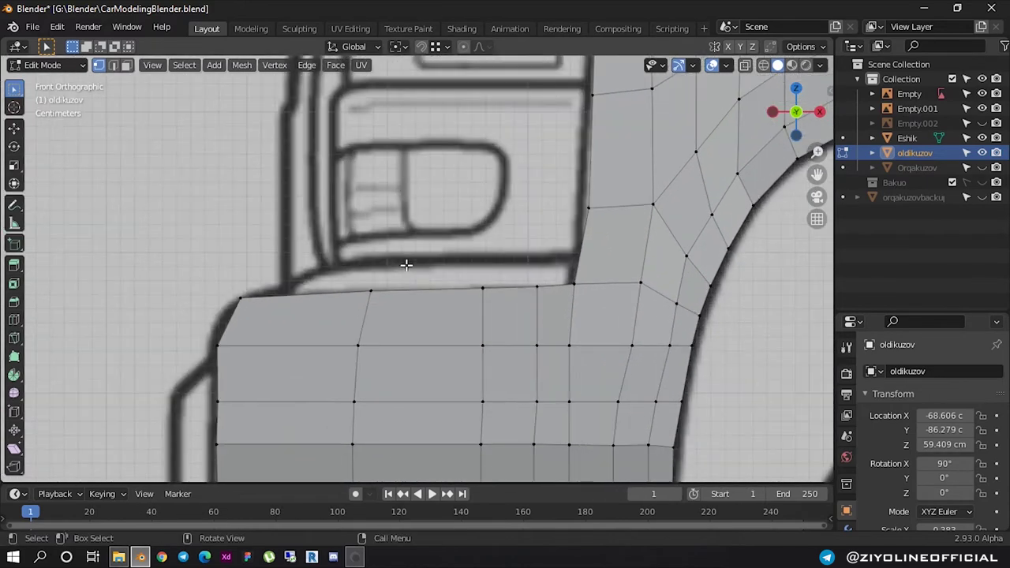
{"action": "scroll", "coordinate": [405, 264], "scroll_direction": "up", "scroll_amount": 2}
{"action": "scroll", "coordinate": [292, 284], "scroll_direction": "down", "scroll_amount": 2}
{"action": "middle_click_drag", "start_coordinate": [292, 284], "coordinate": [302, 264], "text": "shift"}
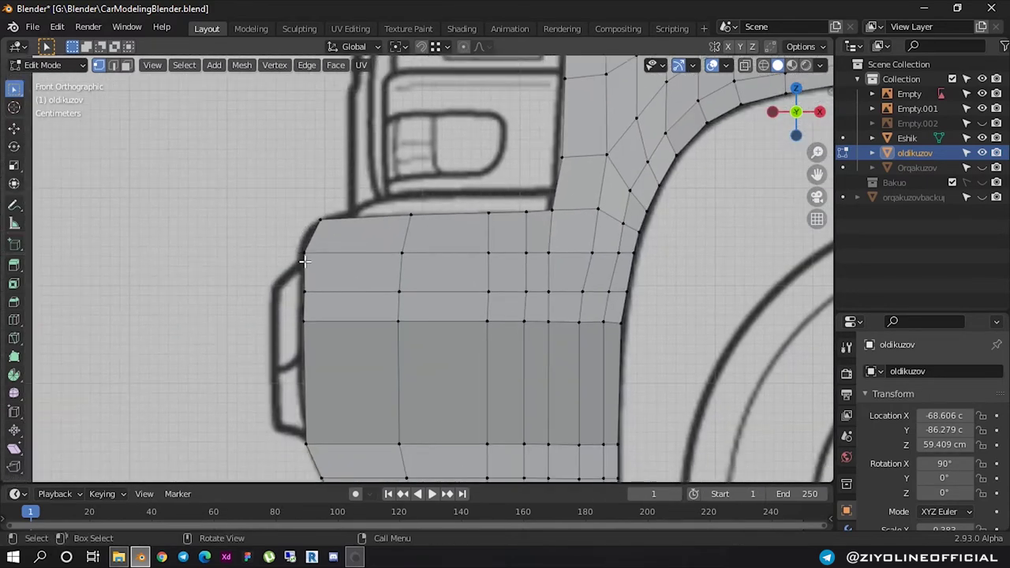
{"action": "key", "text": "ctrl+r"}
Insert a vertical edge loop near the bumper panel's left end
{"action": "left_click", "coordinate": [332, 286]}
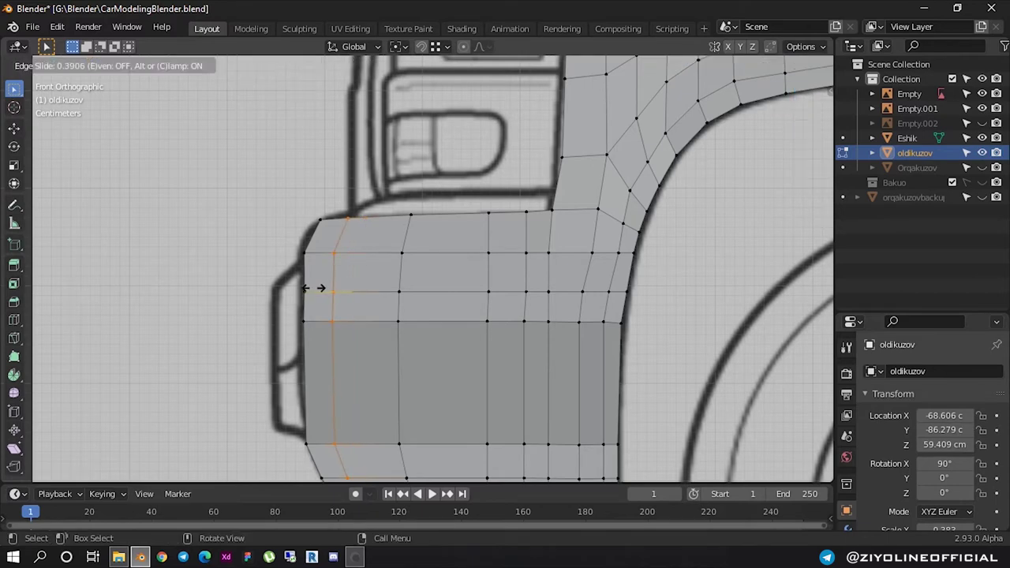
{"action": "left_click", "coordinate": [319, 287]}
{"action": "scroll", "coordinate": [350, 225], "scroll_direction": "up", "scroll_amount": 1}
{"action": "scroll", "coordinate": [358, 185], "scroll_direction": "up", "scroll_amount": 1}
Select the edges along the bumper's top border
{"action": "key", "text": "alt+a"}
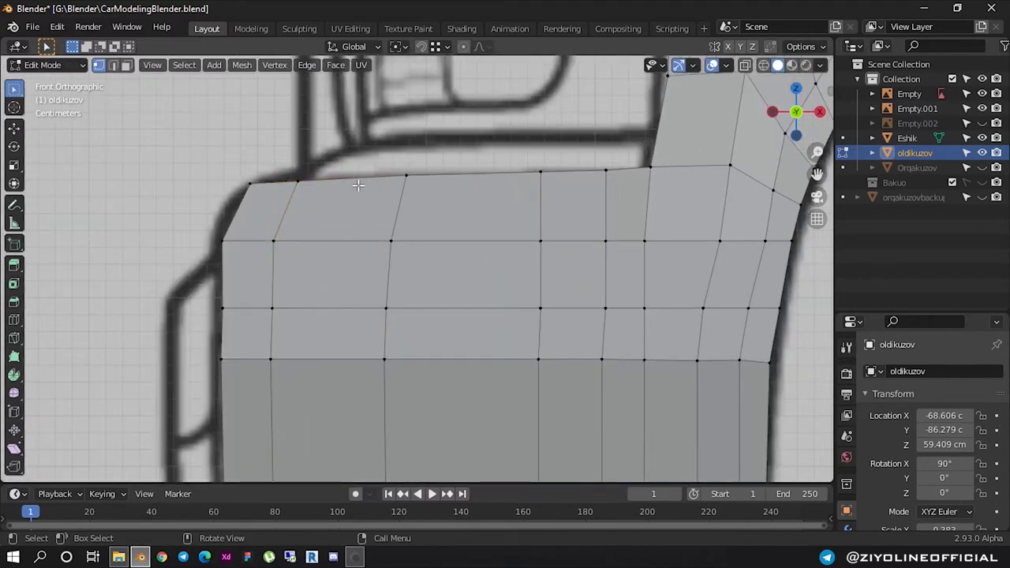
{"action": "key", "text": "2"}
{"action": "left_click", "coordinate": [368, 180]}
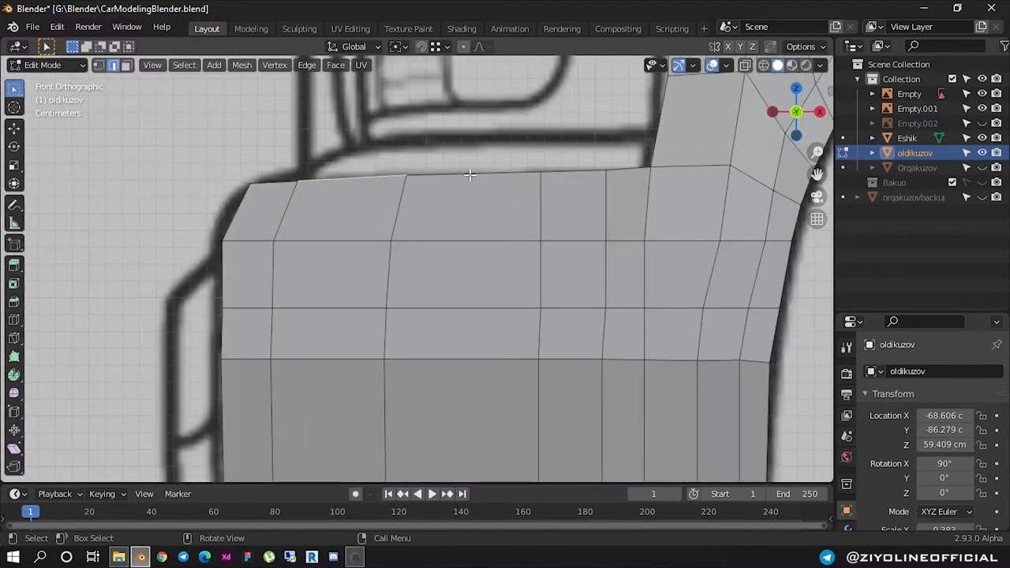
{"action": "left_click", "coordinate": [469, 173], "text": "alt"}
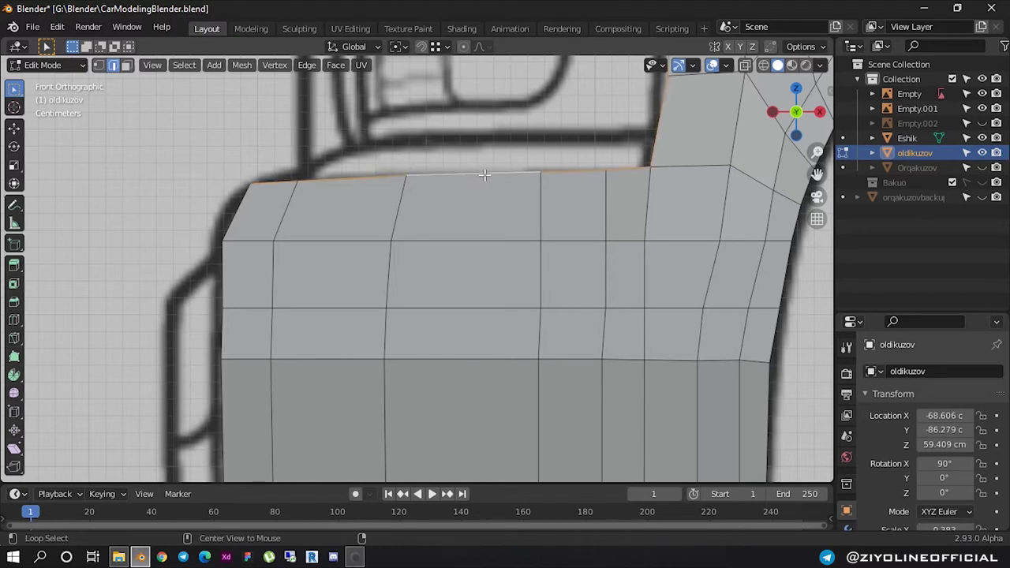
{"action": "left_click", "coordinate": [424, 180]}
{"action": "left_click", "coordinate": [399, 181], "text": "shift"}
{"action": "left_click", "coordinate": [431, 175], "text": "shift"}
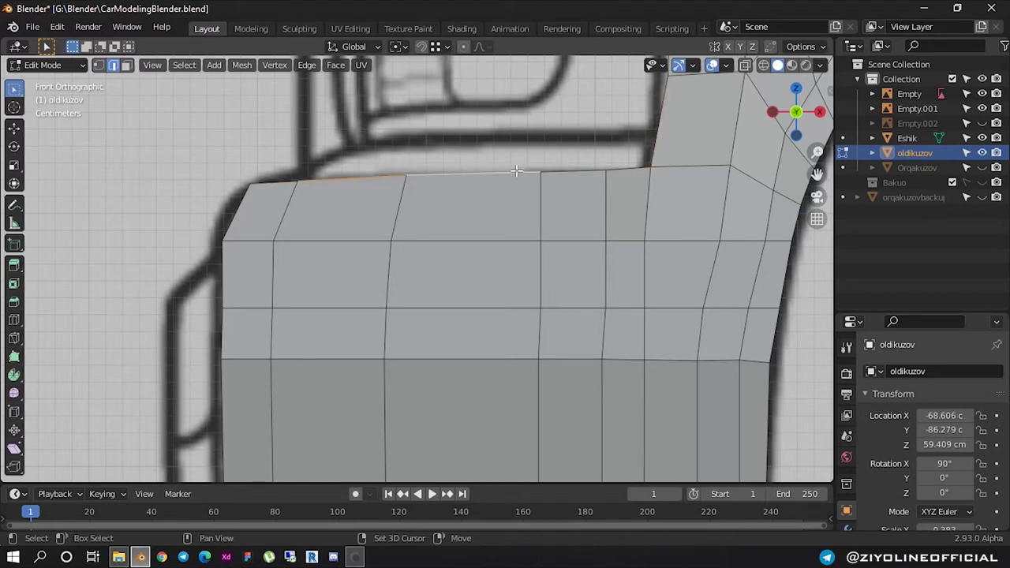
{"action": "left_click", "coordinate": [566, 170], "text": "shift"}
{"action": "left_click", "coordinate": [617, 167], "text": "shift"}
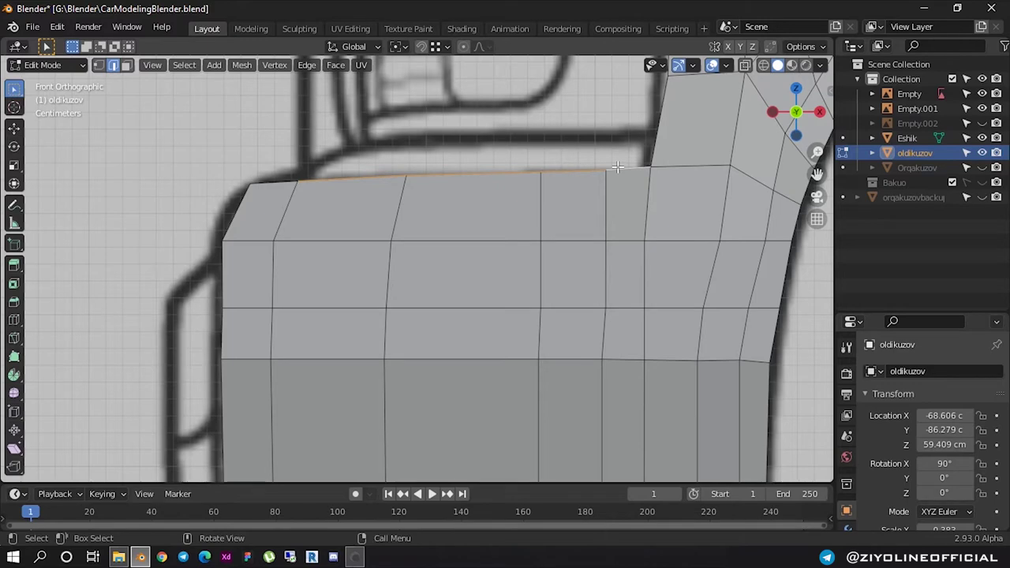
{"action": "scroll", "coordinate": [617, 167], "scroll_direction": "up", "scroll_amount": 2}
{"action": "middle_click_drag", "start_coordinate": [617, 167], "coordinate": [503, 247], "text": "shift"}
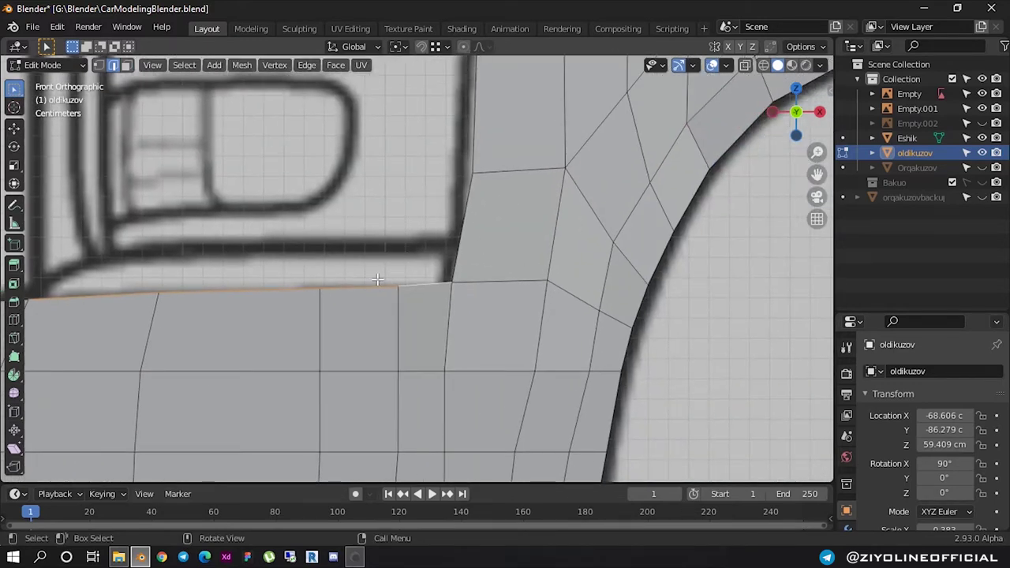
Extrude the top border about 2.2 cm up along Z, then undo the extrusion
{"action": "key", "text": "e"}
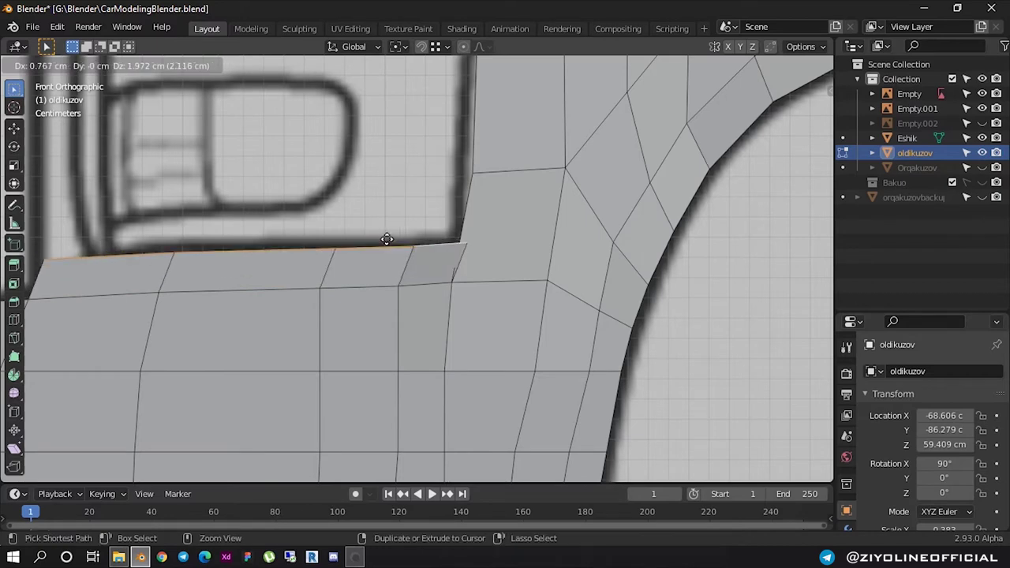
{"action": "key", "text": "z"}
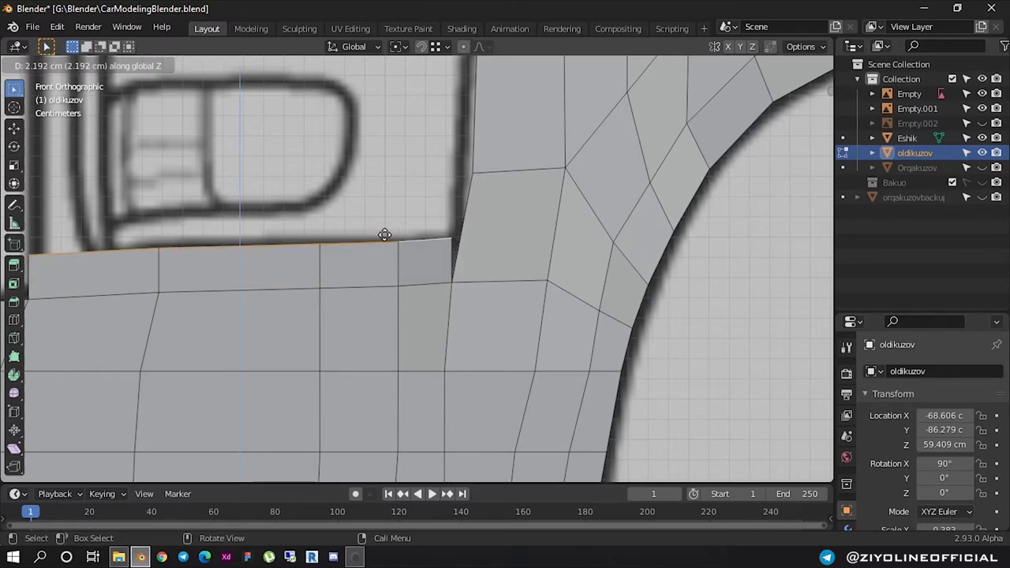
{"action": "left_click", "coordinate": [385, 235]}
{"action": "scroll", "coordinate": [341, 251], "scroll_direction": "down", "scroll_amount": 2}
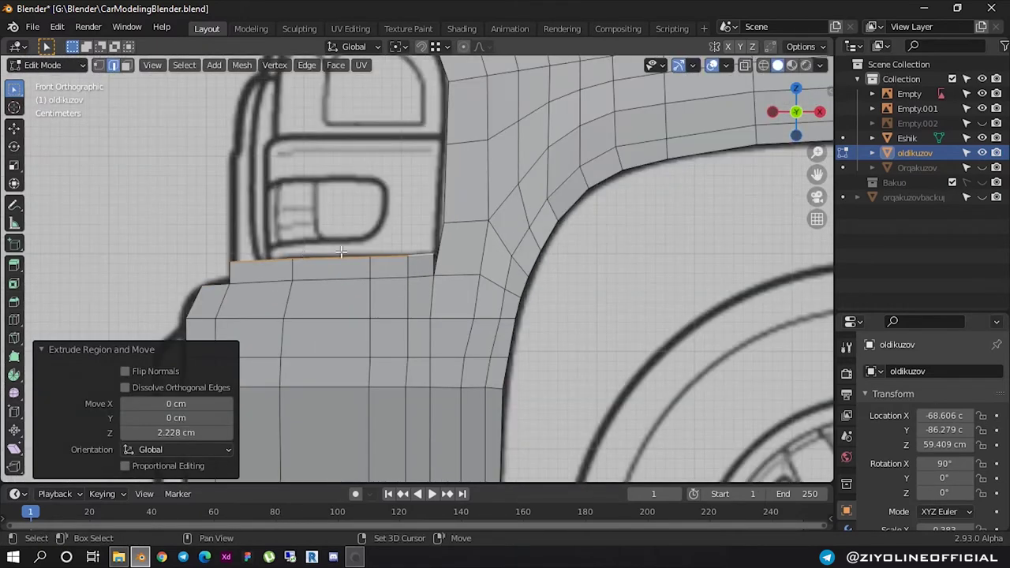
{"action": "scroll", "coordinate": [341, 251], "scroll_direction": "up", "scroll_amount": 1}
{"action": "scroll", "coordinate": [347, 251], "scroll_direction": "up", "scroll_amount": 1}
{"action": "scroll", "coordinate": [363, 252], "scroll_direction": "up", "scroll_amount": 1}
{"action": "scroll", "coordinate": [379, 252], "scroll_direction": "up", "scroll_amount": 1}
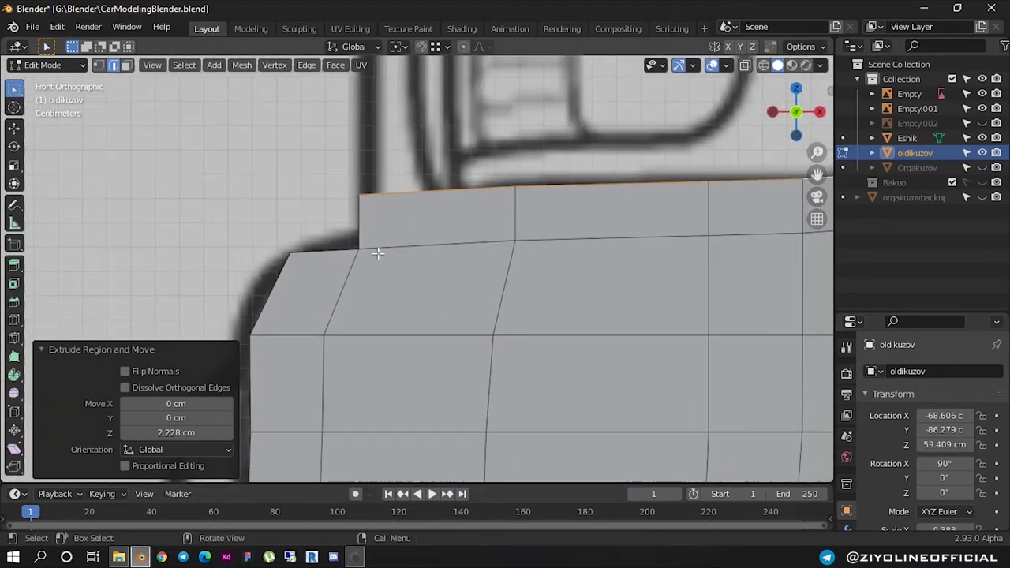
{"action": "scroll", "coordinate": [378, 253], "scroll_direction": "up", "scroll_amount": 1}
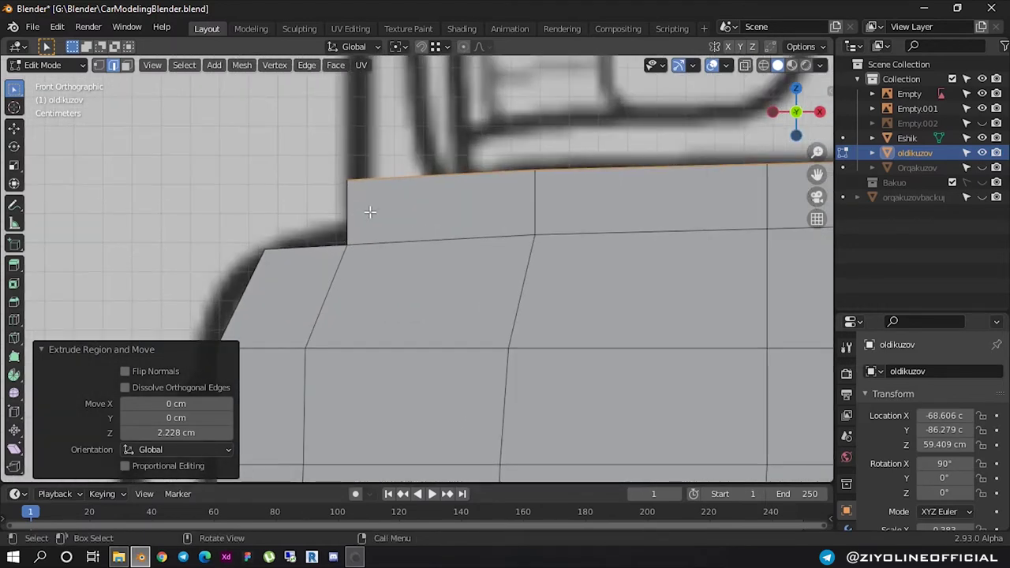
{"action": "key", "text": "ctrl+z"}
{"action": "scroll", "coordinate": [379, 236], "scroll_direction": "down", "scroll_amount": 2}
{"action": "middle_click_drag", "start_coordinate": [423, 235], "coordinate": [338, 237], "text": "shift"}
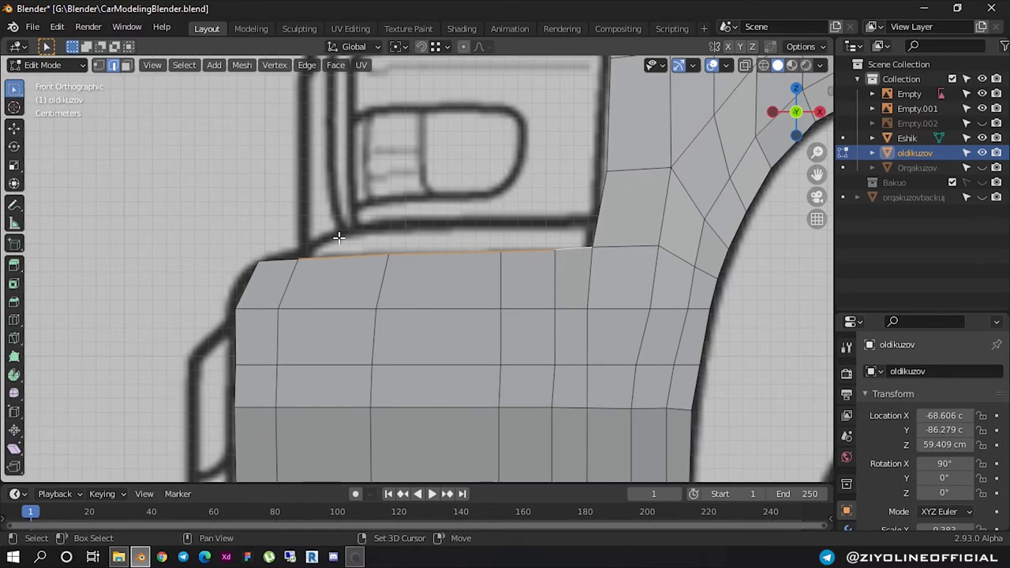
{"action": "scroll", "coordinate": [564, 238], "scroll_direction": "down", "scroll_amount": 4}
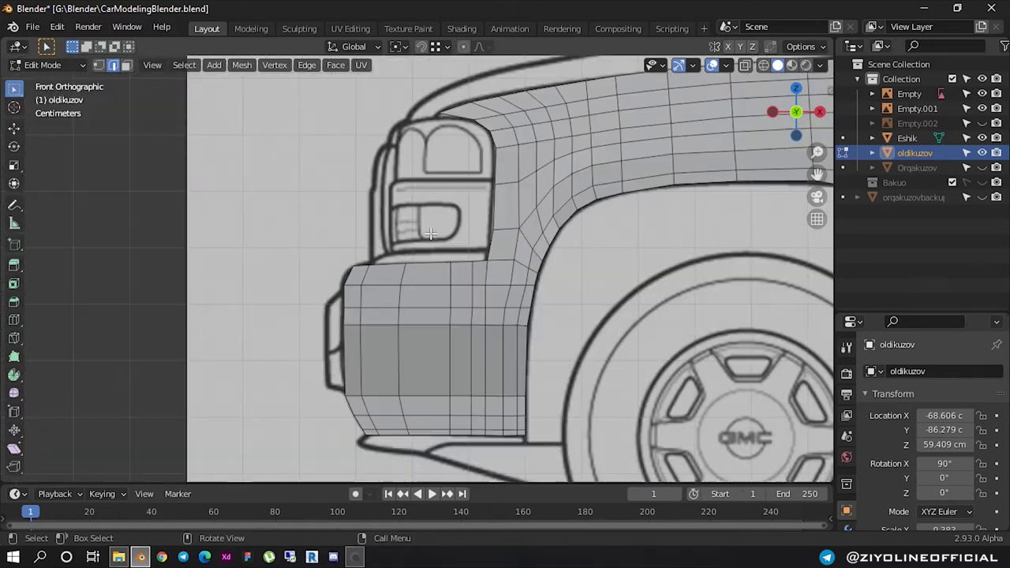
From a side orthographic view, select the lower panel's top edge loop and zoom in
{"action": "middle_click_drag", "start_coordinate": [564, 238], "coordinate": [569, 232]}
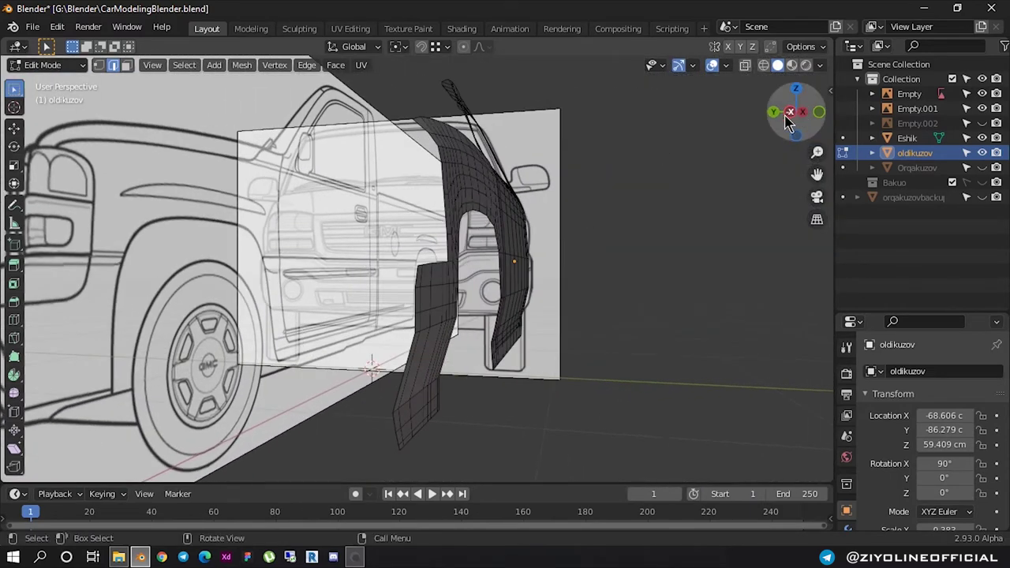
{"action": "left_click", "coordinate": [790, 114]}
{"action": "scroll", "coordinate": [455, 237], "scroll_direction": "down", "scroll_amount": 5}
{"action": "middle_click_drag", "start_coordinate": [455, 238], "coordinate": [424, 268]}
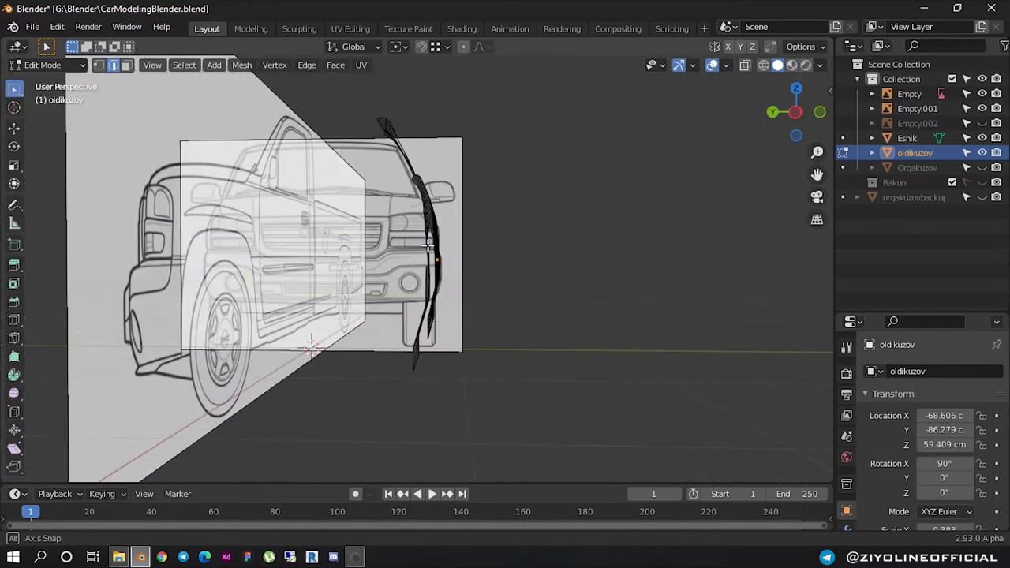
{"action": "scroll", "coordinate": [424, 268], "scroll_direction": "up", "scroll_amount": 2}
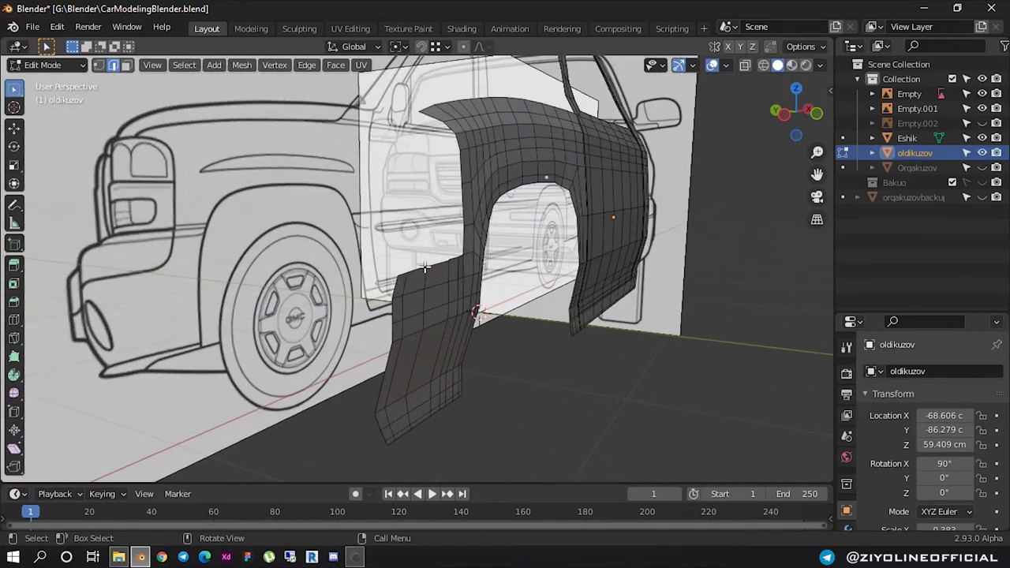
{"action": "scroll", "coordinate": [418, 268], "scroll_direction": "up", "scroll_amount": 2}
{"action": "scroll", "coordinate": [394, 272], "scroll_direction": "up", "scroll_amount": 3}
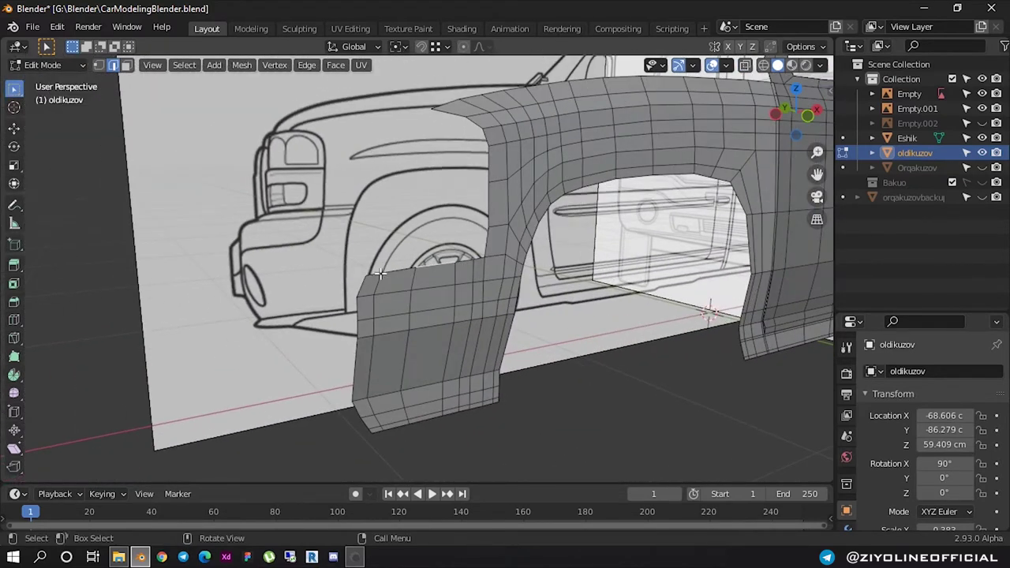
{"action": "left_click", "coordinate": [462, 262], "text": "alt"}
{"action": "scroll", "coordinate": [466, 263], "scroll_direction": "up", "scroll_amount": 3}
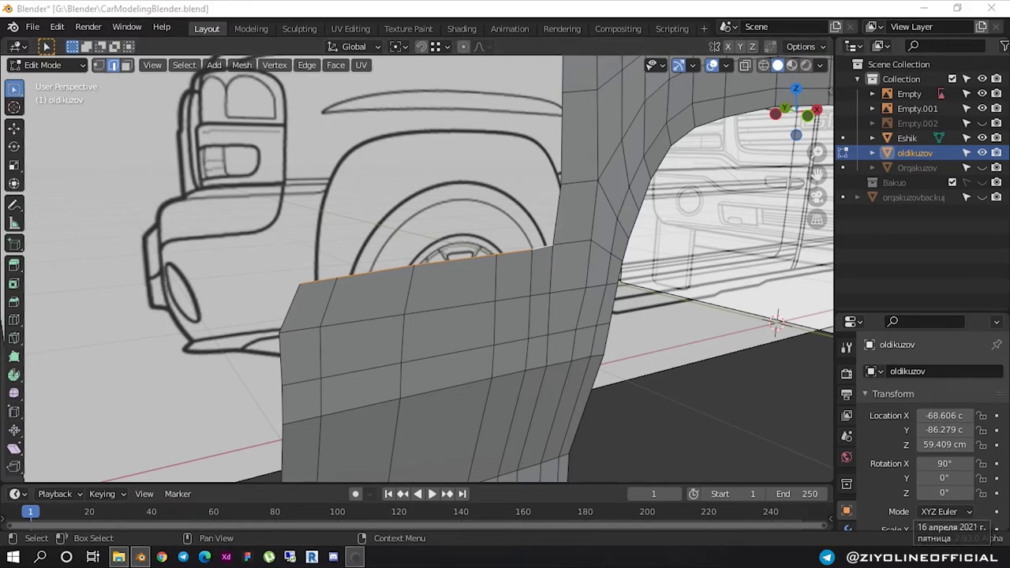
Resume the screen recording and orbit to view the fender from the truck's front
{"action": "left_click", "coordinate": [971, 557]}
{"action": "key", "text": "Escape"}
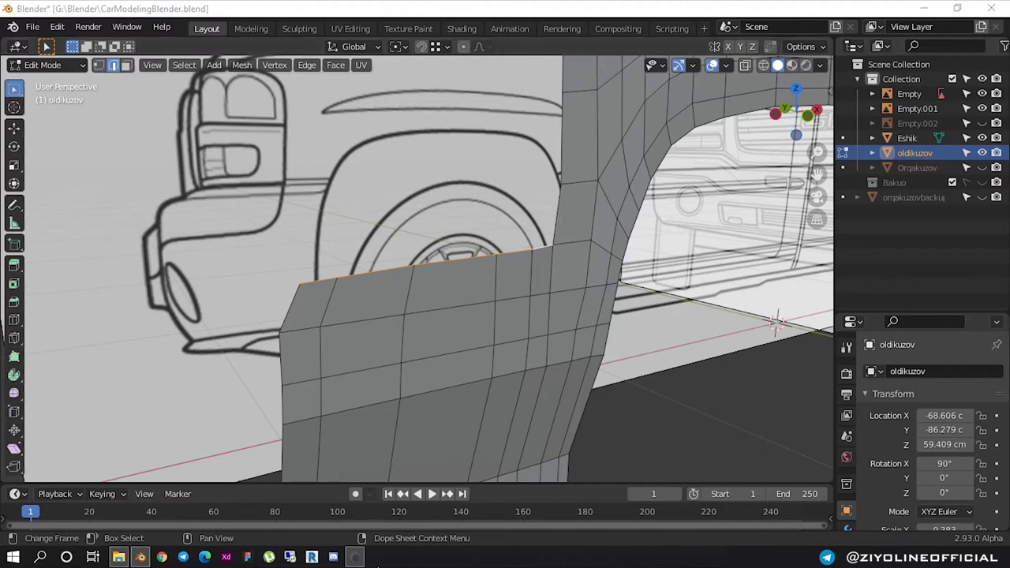
{"action": "left_click", "coordinate": [355, 557]}
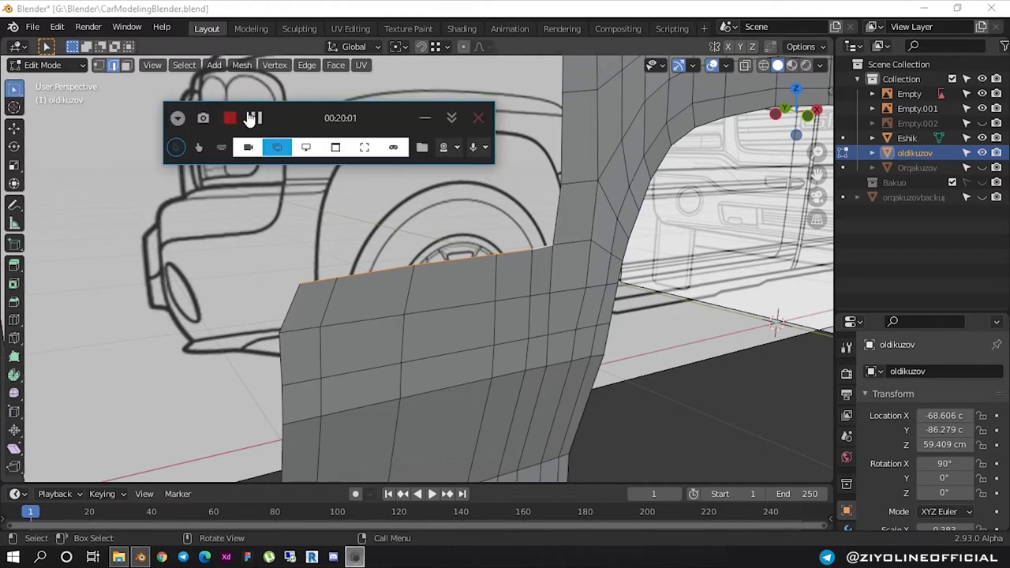
{"action": "left_click", "coordinate": [255, 119]}
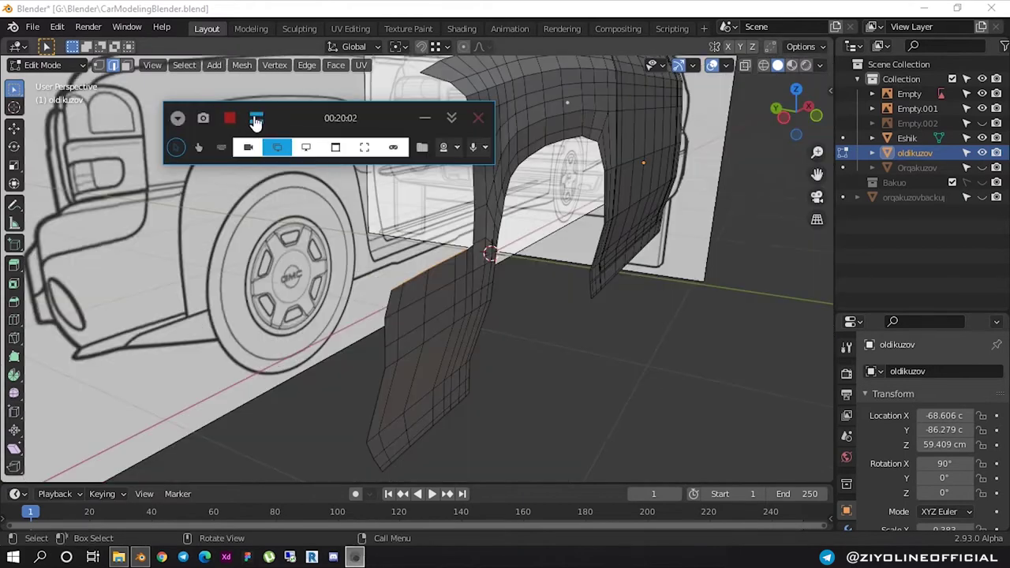
{"action": "mouse_move", "coordinate": [316, 264]}
{"action": "middle_mouse_down"}
{"action": "mouse_move", "coordinate": [381, 253]}
{"action": "mouse_move", "coordinate": [328, 231]}
{"action": "mouse_move", "coordinate": [390, 240]}
{"action": "mouse_move", "coordinate": [402, 226]}
{"action": "mouse_move", "coordinate": [546, 187]}
{"action": "middle_mouse_up"}
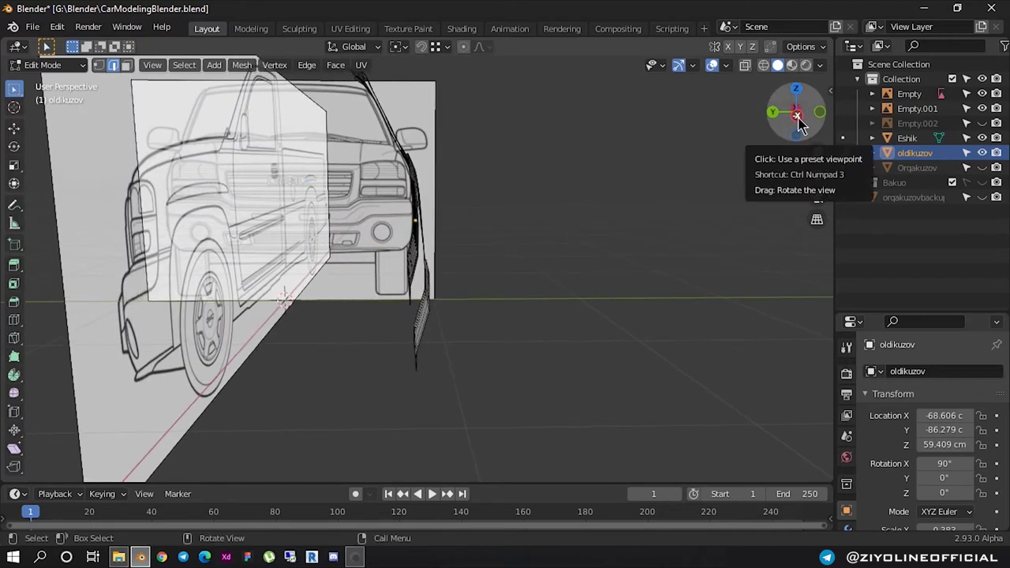
Frame the selected fender edge in the flat front orthographic view
{"action": "left_click", "coordinate": [797, 119]}
{"action": "scroll", "coordinate": [421, 149], "scroll_direction": "up", "scroll_amount": 2}
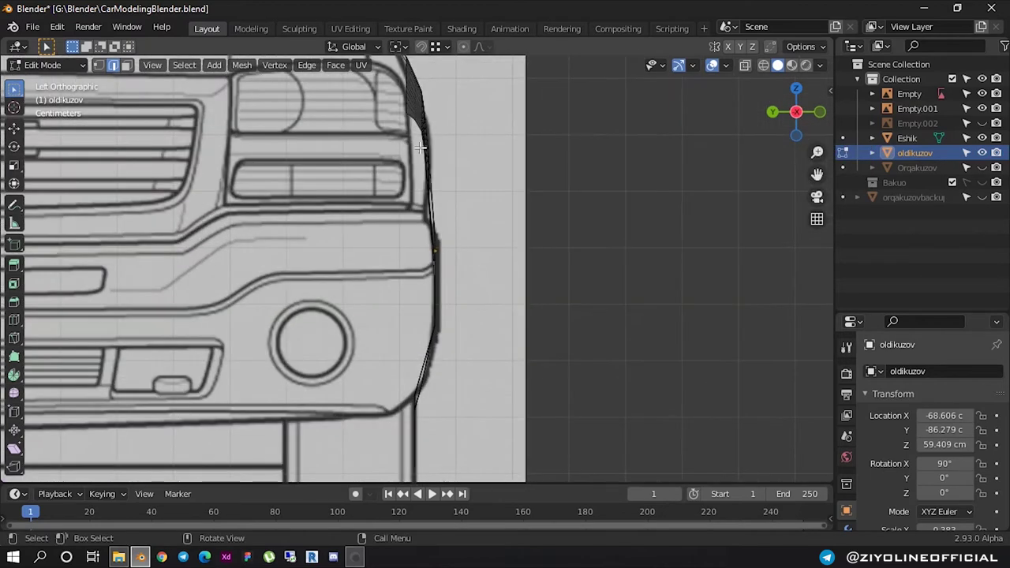
{"action": "scroll", "coordinate": [426, 197], "scroll_direction": "up", "scroll_amount": 1}
{"action": "scroll", "coordinate": [434, 236], "scroll_direction": "up", "scroll_amount": 1}
{"action": "scroll", "coordinate": [432, 159], "scroll_direction": "up", "scroll_amount": 3}
{"action": "middle_click_drag", "start_coordinate": [431, 159], "coordinate": [442, 260], "text": "shift"}
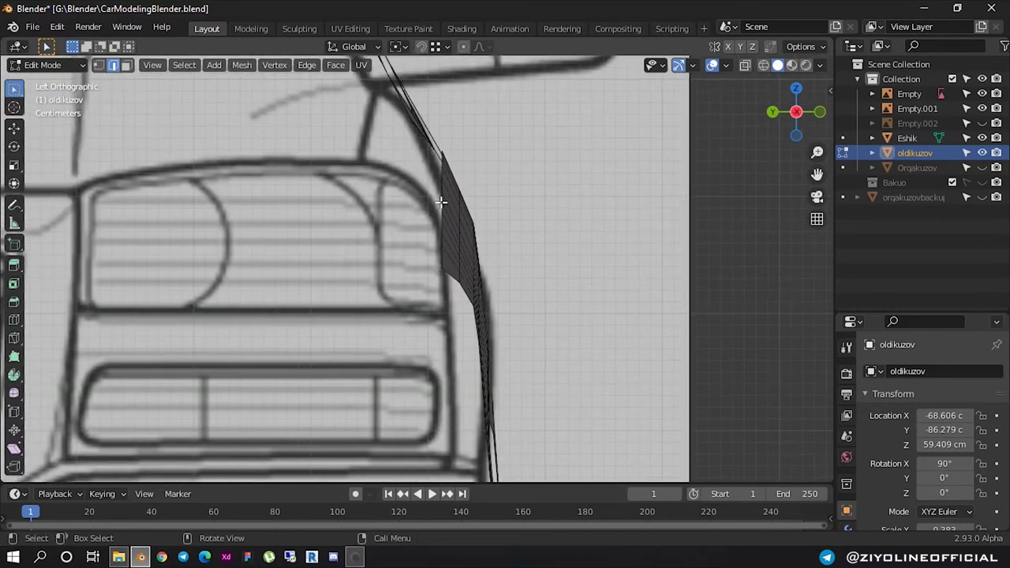
{"action": "middle_click_drag", "start_coordinate": [441, 203], "coordinate": [403, 216]}
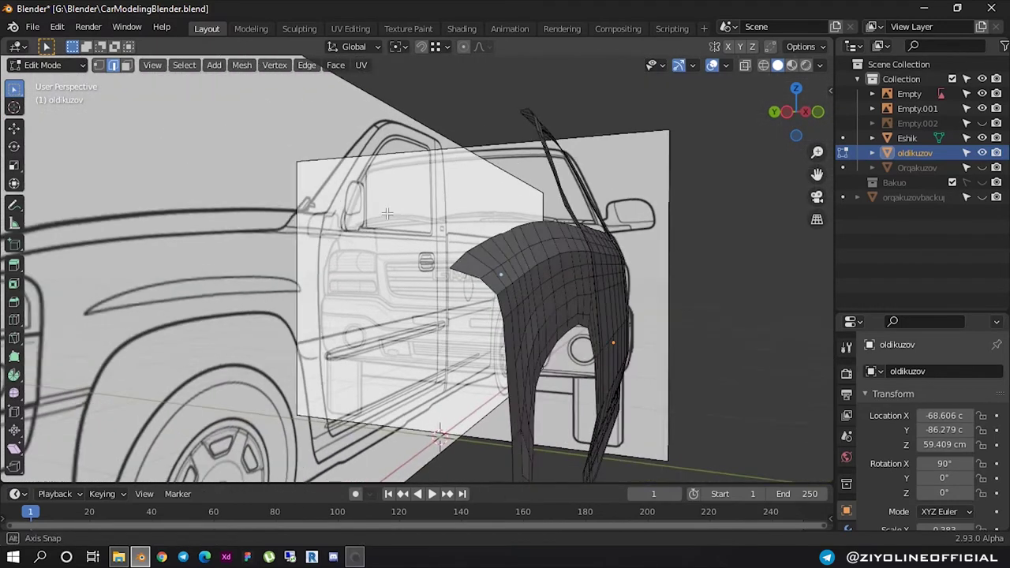
{"action": "key", "text": "super"}
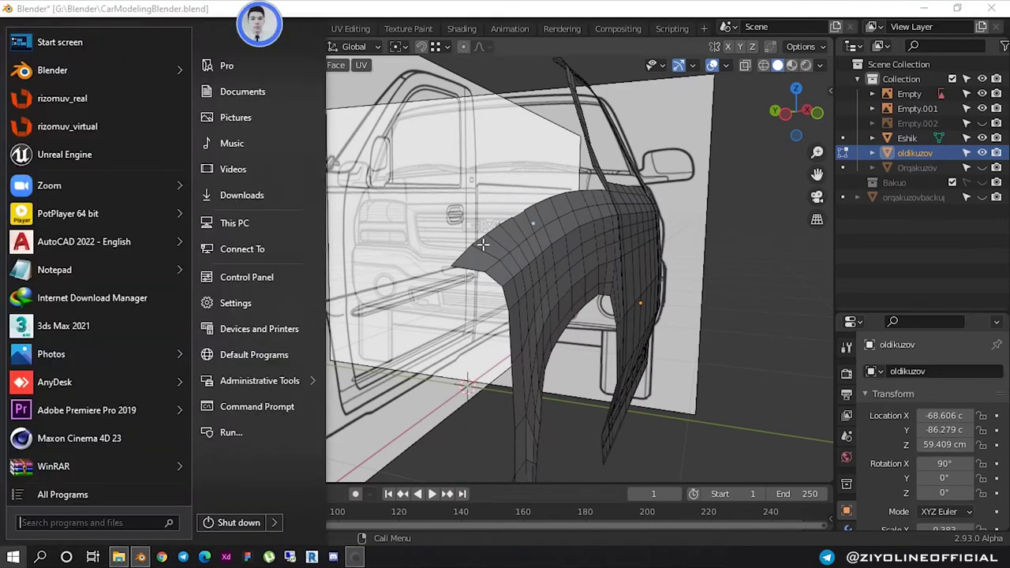
{"action": "key", "text": "super"}
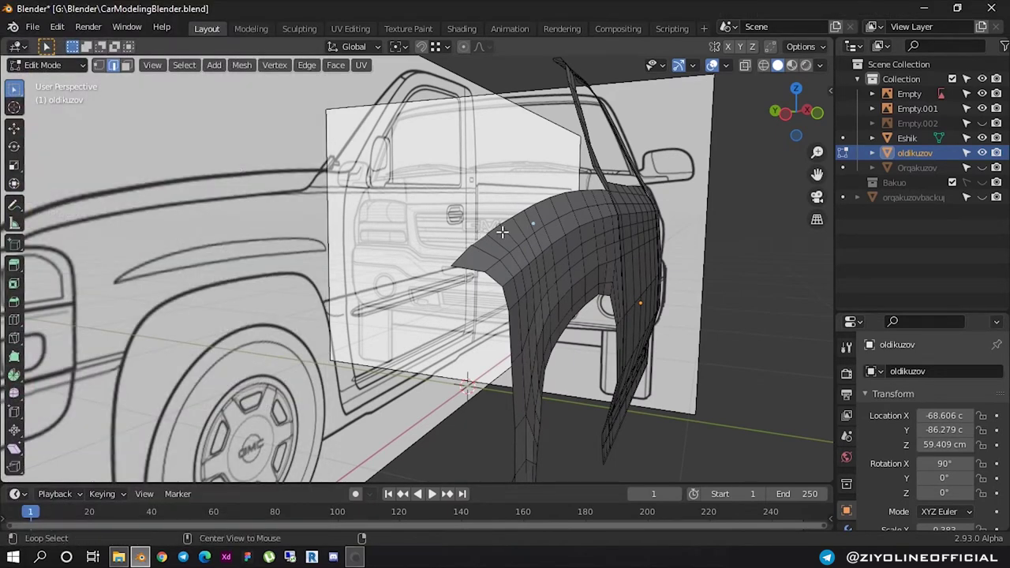
{"action": "middle_click_drag", "start_coordinate": [496, 229], "coordinate": [494, 233]}
{"action": "key", "text": "ctrl+KP_3"}
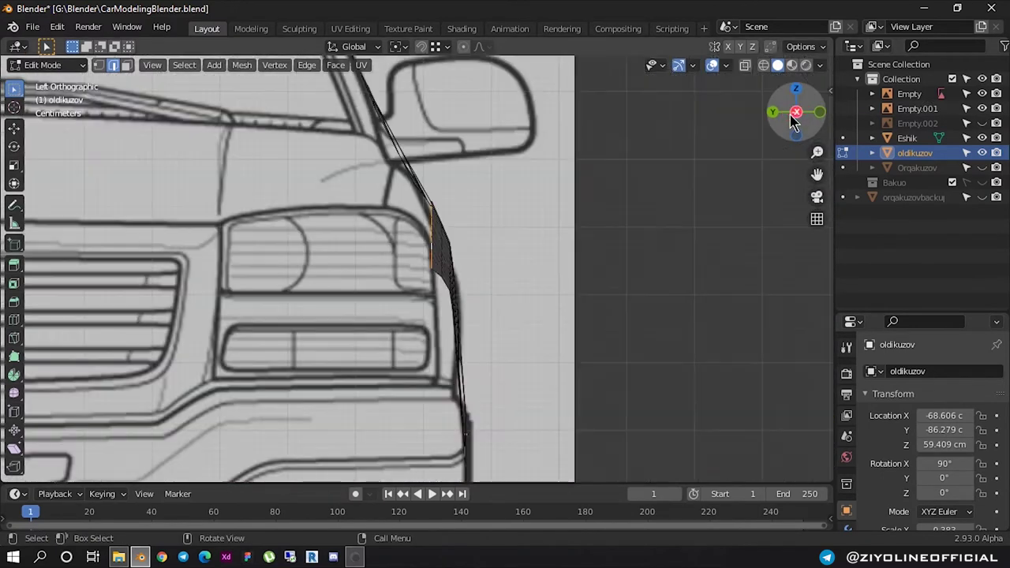
{"action": "scroll", "coordinate": [495, 163], "scroll_direction": "up", "scroll_amount": 3}
{"action": "scroll", "coordinate": [495, 162], "scroll_direction": "up", "scroll_amount": 2}
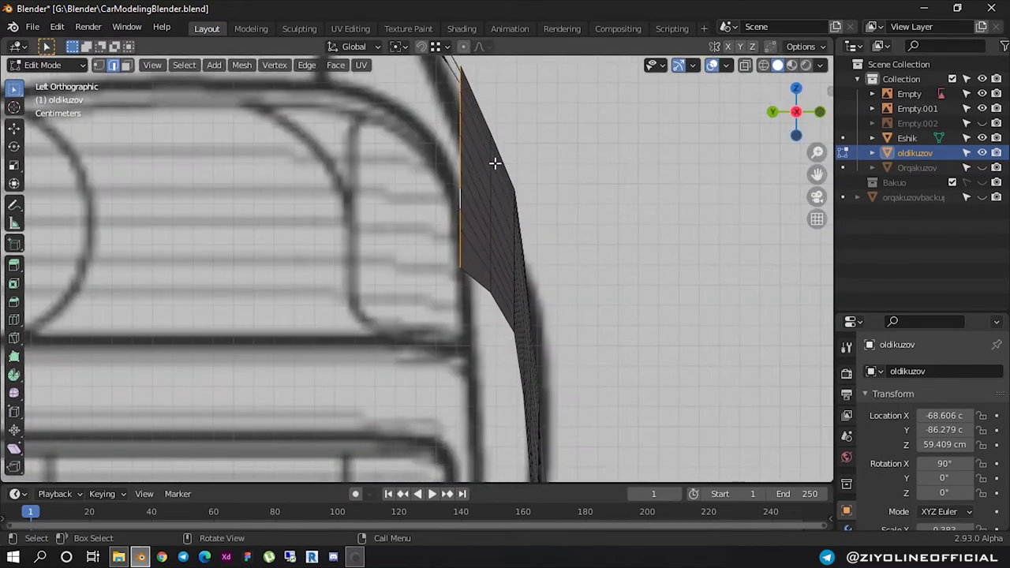
{"action": "middle_click_drag", "start_coordinate": [555, 96], "coordinate": [550, 215], "text": "shift"}
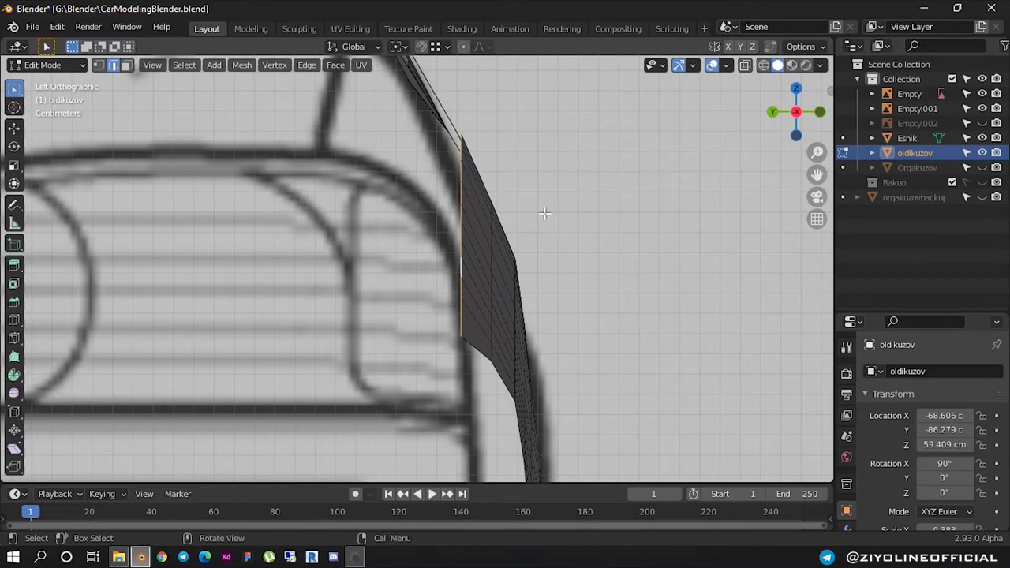
Move the top edge 5.73 cm in Y and 6.76 cm up onto the blueprint outline
{"action": "key", "text": "g"}
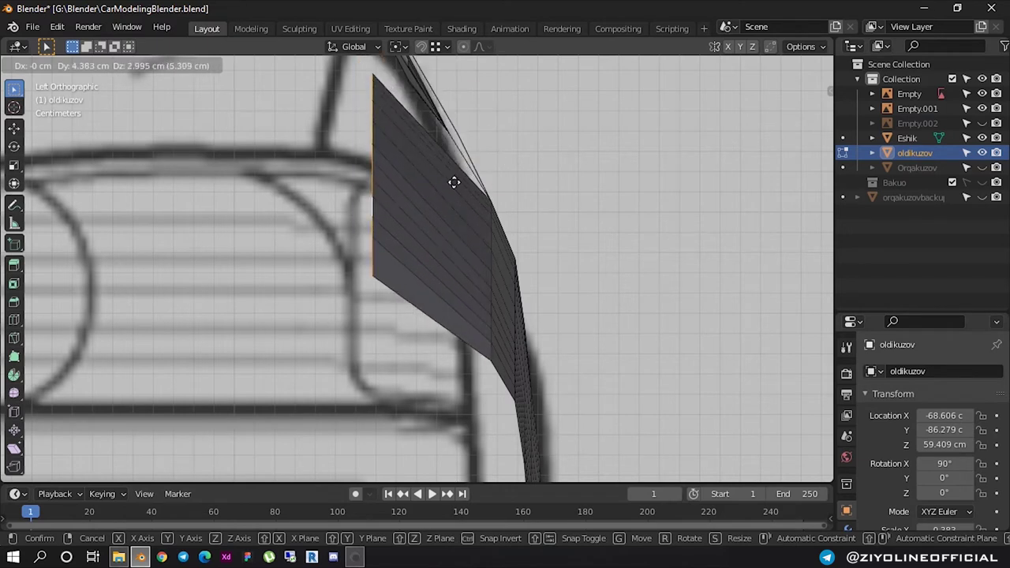
{"action": "key", "text": "shift+y"}
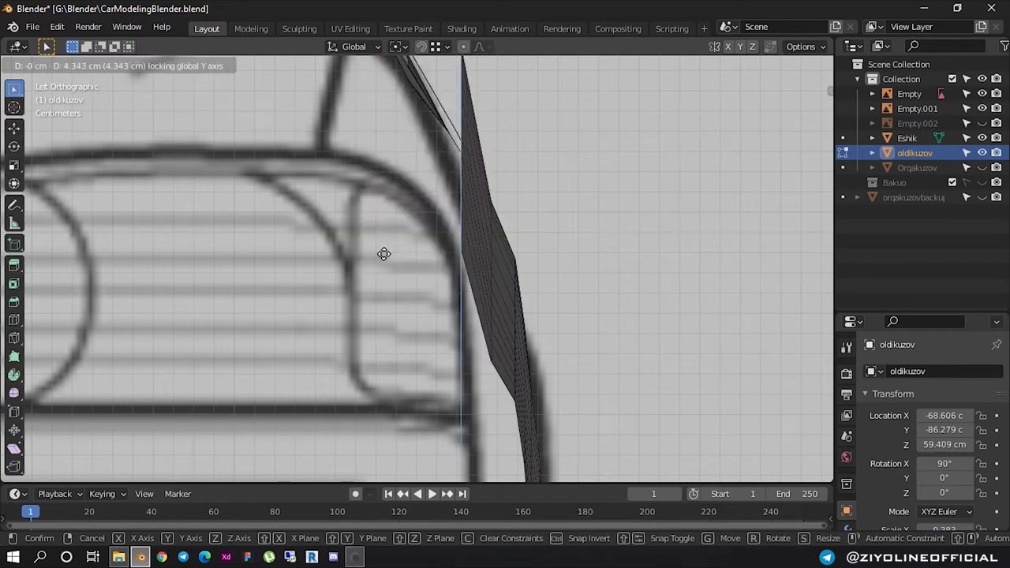
{"action": "left_click", "coordinate": [386, 259]}
{"action": "mouse_move", "coordinate": [386, 259]}
{"action": "middle_mouse_down", "text": "shift"}
{"action": "mouse_move", "coordinate": [422, 261]}
{"action": "mouse_move", "coordinate": [459, 291]}
{"action": "middle_mouse_up", "text": "shift"}
{"action": "key", "text": "g"}
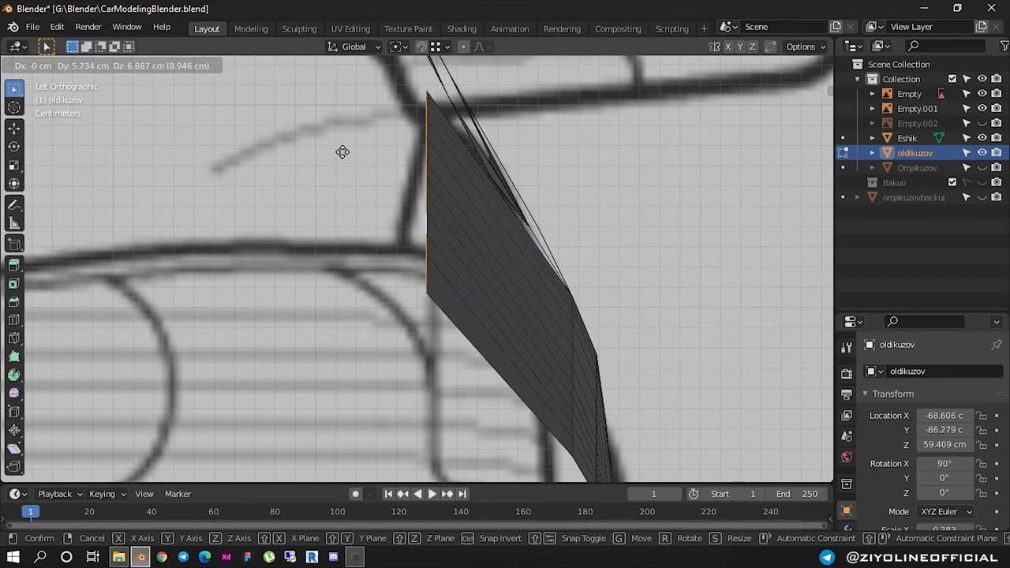
{"action": "left_click", "coordinate": [342, 154]}
Orbit to inspect the fender panel, snap to orthographic, and hide the recorder toolbar
{"action": "mouse_move", "coordinate": [460, 234]}
{"action": "middle_mouse_down"}
{"action": "mouse_move", "coordinate": [373, 253]}
{"action": "mouse_move", "coordinate": [381, 250]}
{"action": "middle_mouse_up"}
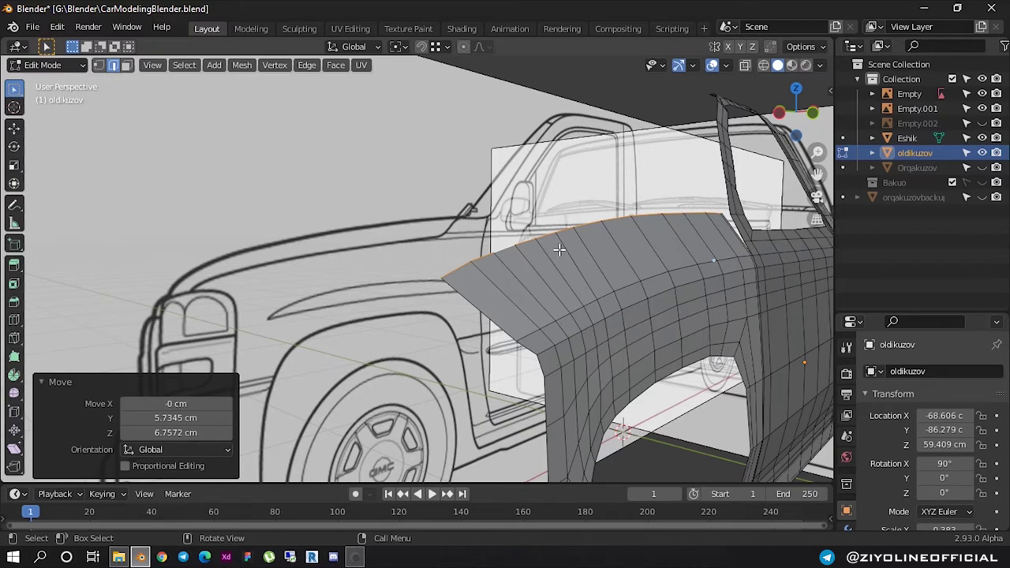
{"action": "middle_click_drag", "start_coordinate": [579, 253], "coordinate": [744, 154]}
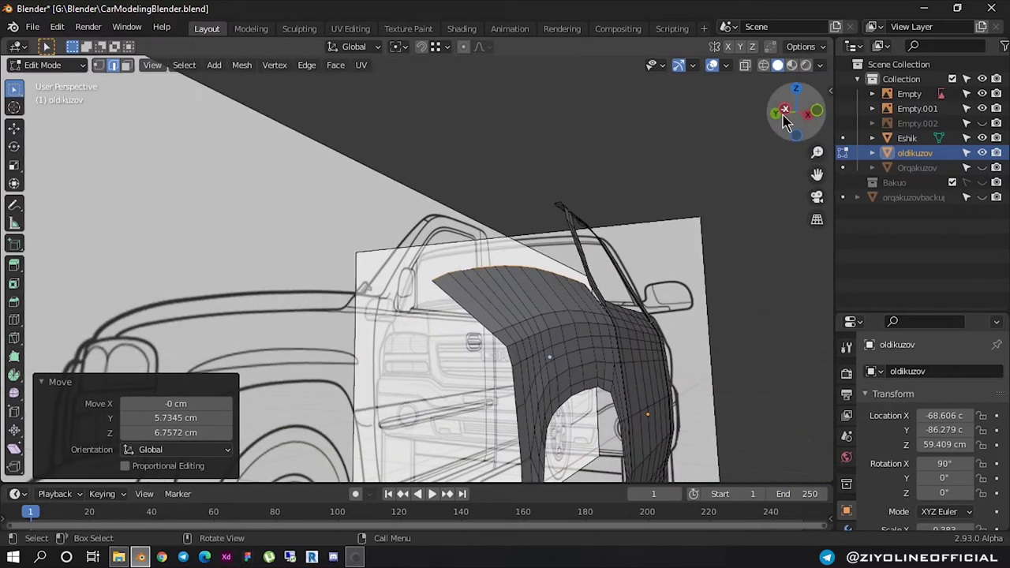
{"action": "left_click", "coordinate": [787, 114]}
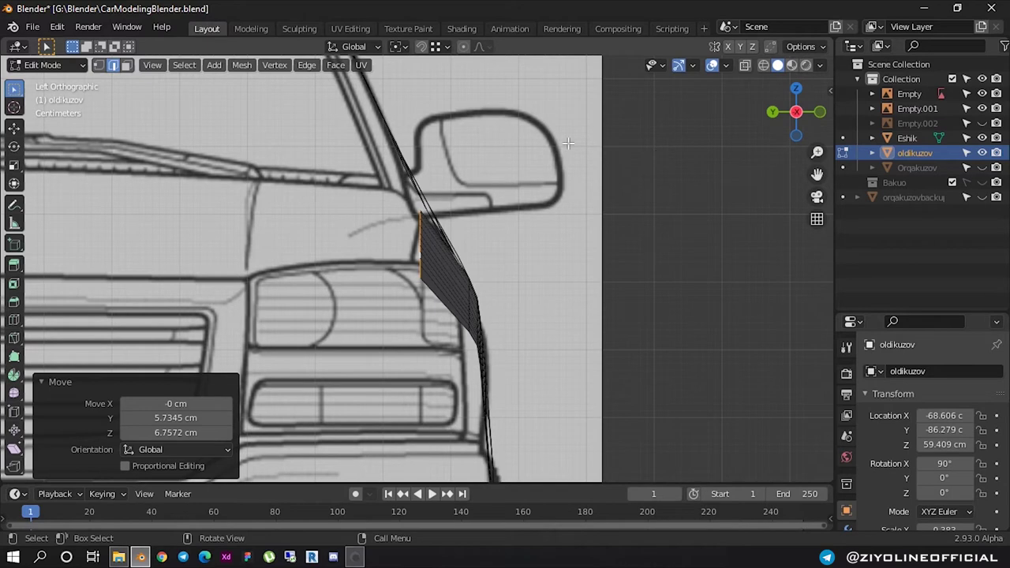
{"action": "left_click", "coordinate": [354, 557]}
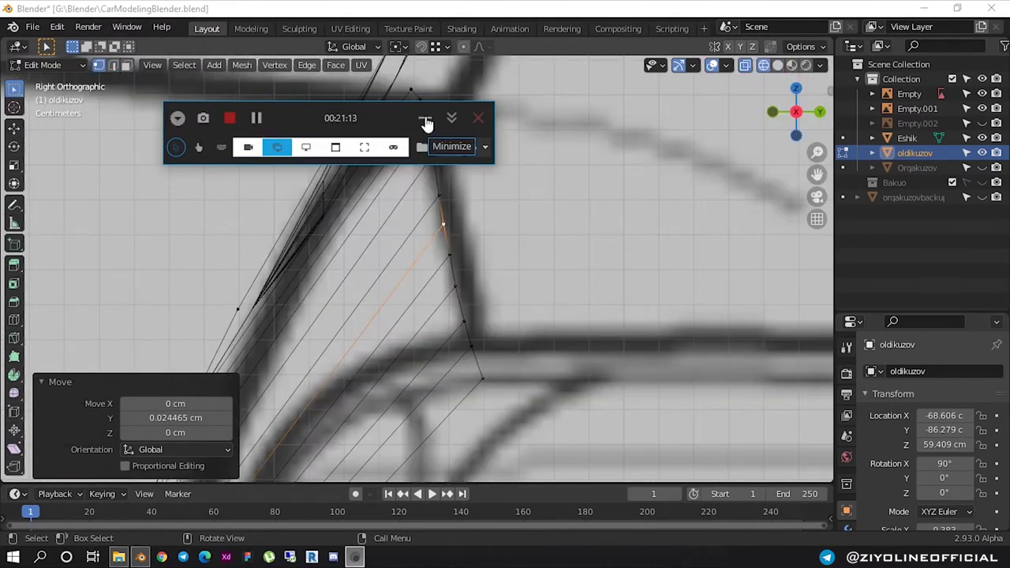
{"action": "left_click", "coordinate": [426, 124]}
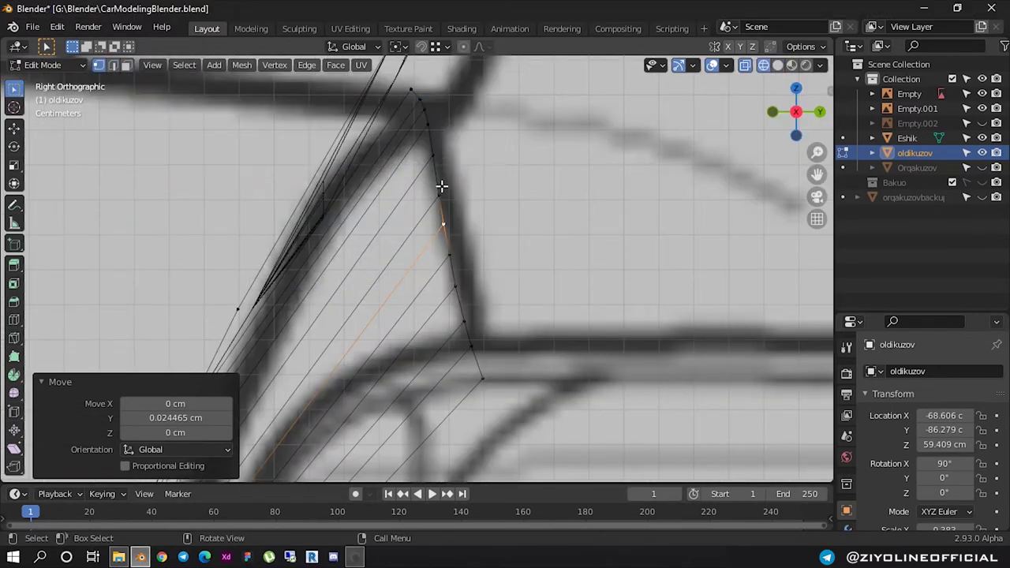
Add a new edge loop across the fender panel strips and slide it into place
{"action": "key", "text": "ctrl"}
{"action": "key", "text": "ctrl+r"}
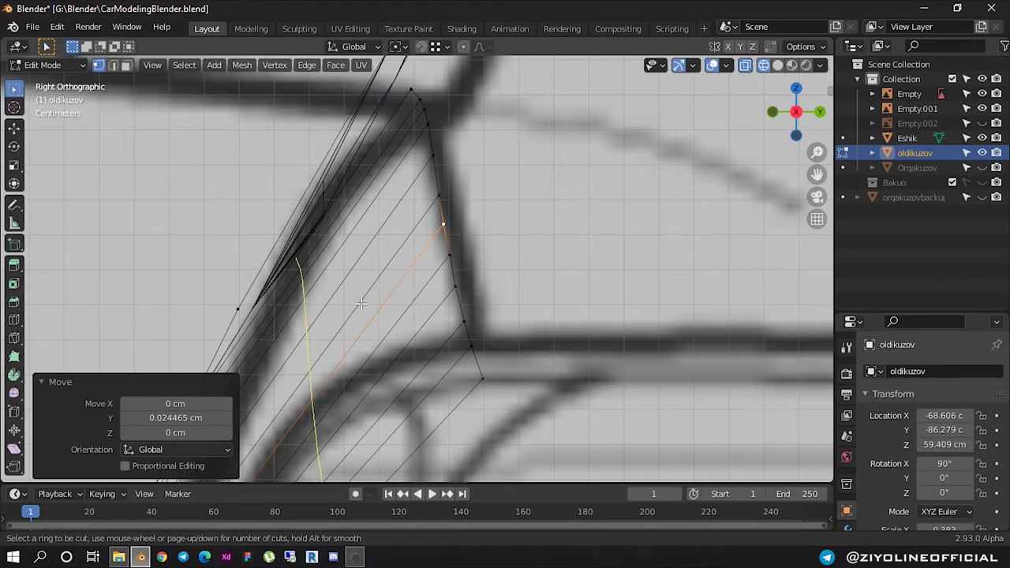
{"action": "left_click", "coordinate": [443, 224]}
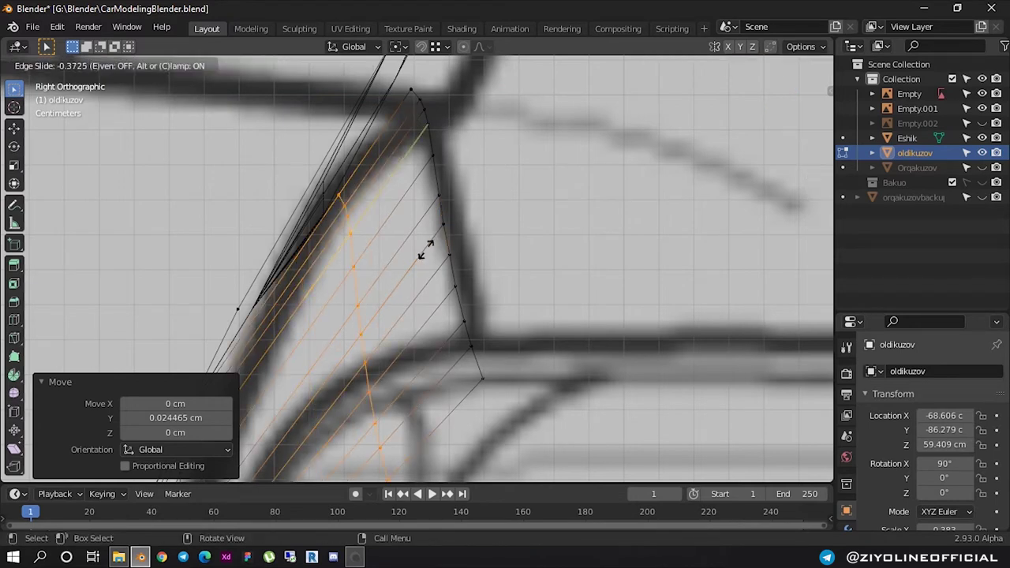
{"action": "left_click", "coordinate": [453, 183]}
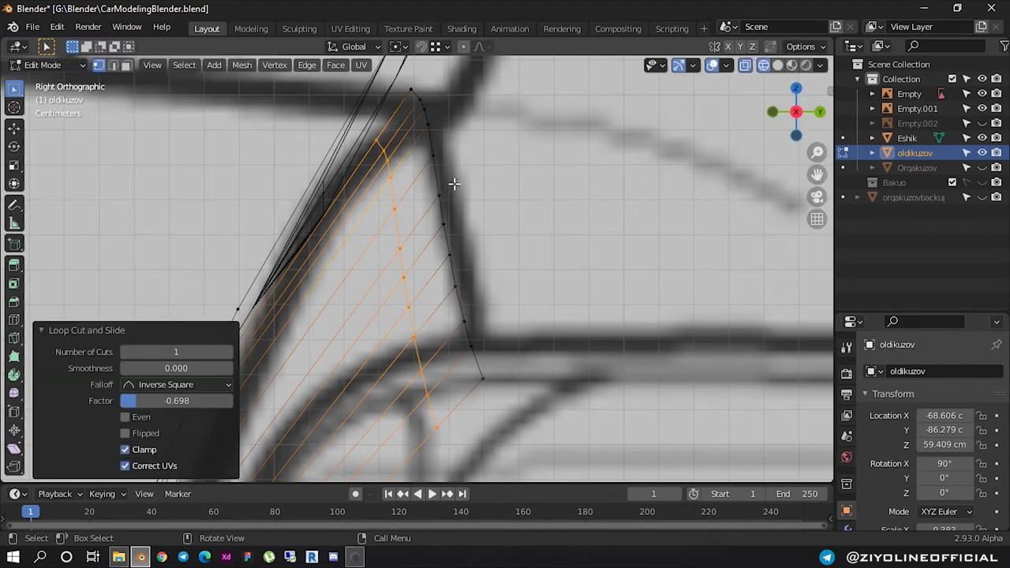
{"action": "middle_click_drag", "start_coordinate": [446, 380], "coordinate": [447, 287], "text": "shift"}
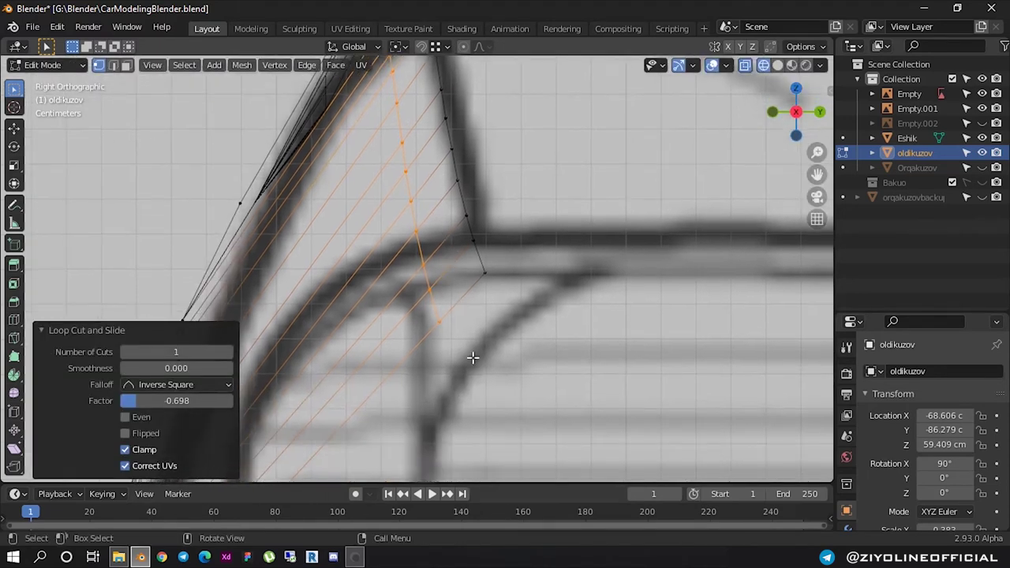
{"action": "left_click", "coordinate": [472, 350]}
Select the vertices at the diagonal loop's lower end and move them upward
{"action": "left_click", "coordinate": [434, 300], "text": "alt"}
{"action": "left_click", "coordinate": [438, 323]}
{"action": "scroll", "coordinate": [407, 175], "scroll_direction": "up", "scroll_amount": 1}
{"action": "scroll", "coordinate": [417, 224], "scroll_direction": "down", "scroll_amount": 1}
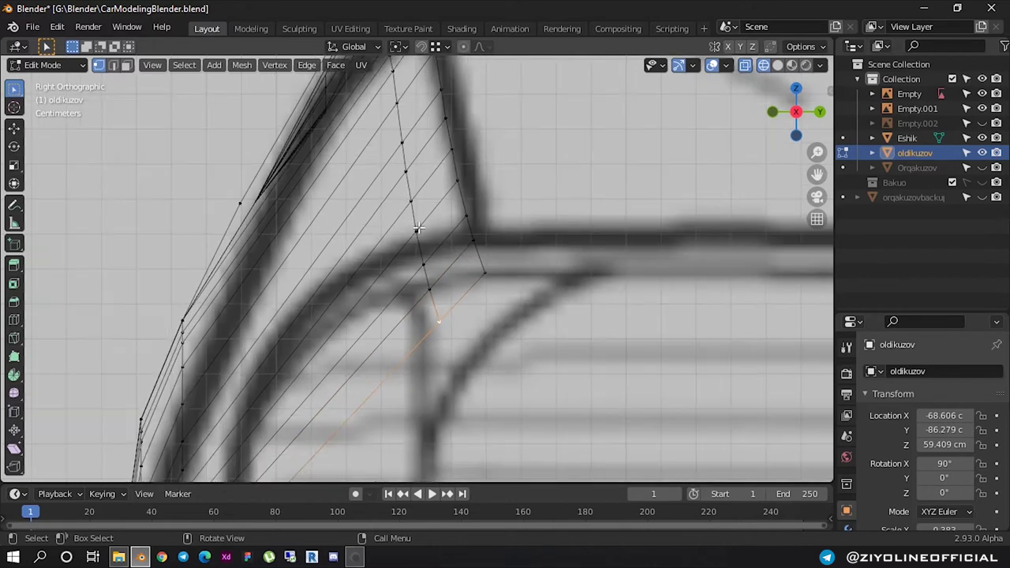
{"action": "scroll", "coordinate": [439, 313], "scroll_direction": "up", "scroll_amount": 3}
{"action": "scroll", "coordinate": [440, 319], "scroll_direction": "down", "scroll_amount": 2}
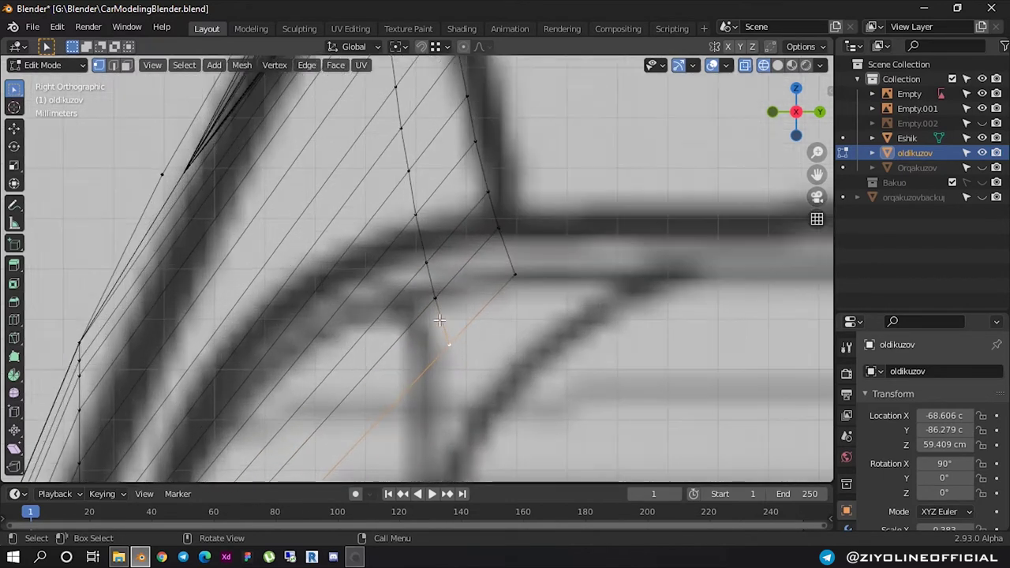
{"action": "left_click_drag", "start_coordinate": [472, 359], "coordinate": [391, 213], "text": "shift"}
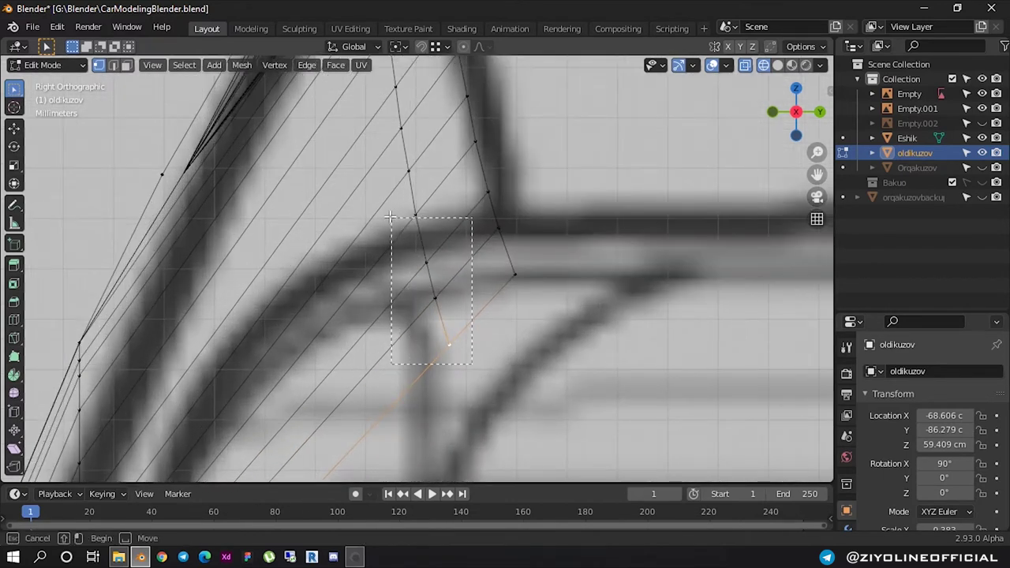
{"action": "key", "text": "g"}
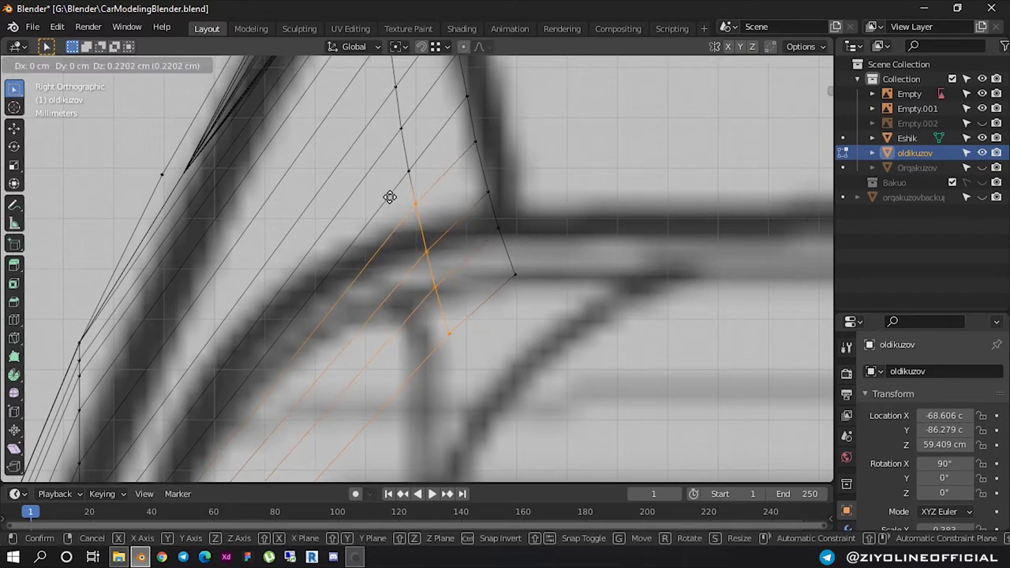
{"action": "left_click", "coordinate": [387, 182]}
Inspect the fender mesh in 3D and in front orthographic view
{"action": "scroll", "coordinate": [416, 171], "scroll_direction": "up", "scroll_amount": 3}
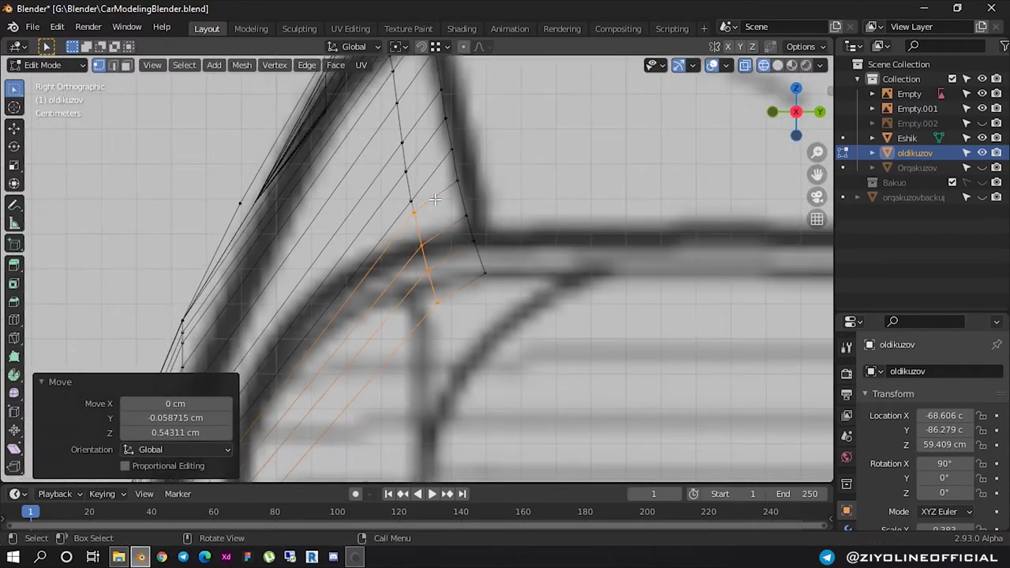
{"action": "scroll", "coordinate": [447, 260], "scroll_direction": "down", "scroll_amount": 5}
{"action": "middle_click_drag", "start_coordinate": [447, 260], "coordinate": [507, 240]}
{"action": "scroll", "coordinate": [409, 252], "scroll_direction": "down", "scroll_amount": 3}
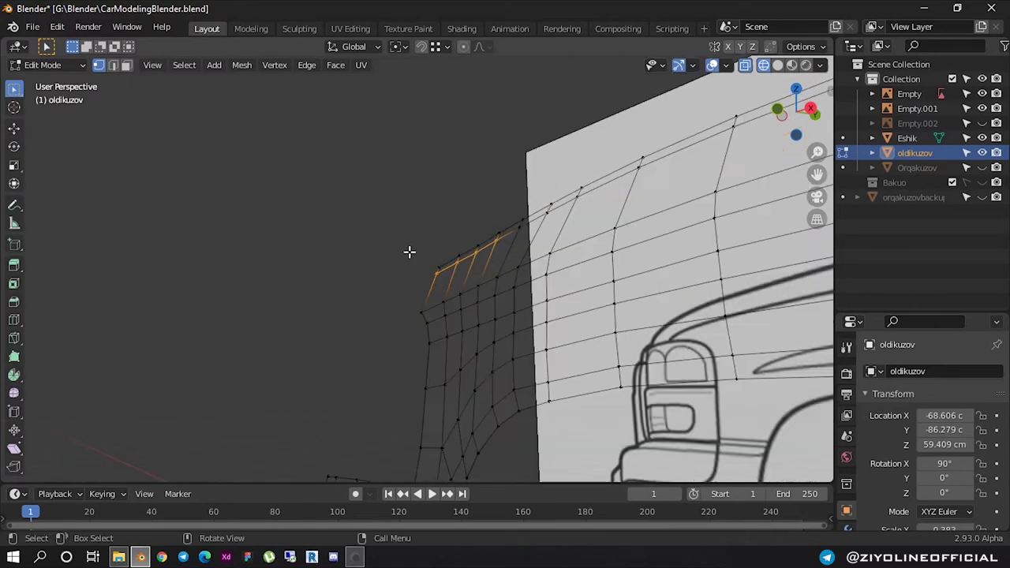
{"action": "key", "text": "KP_1"}
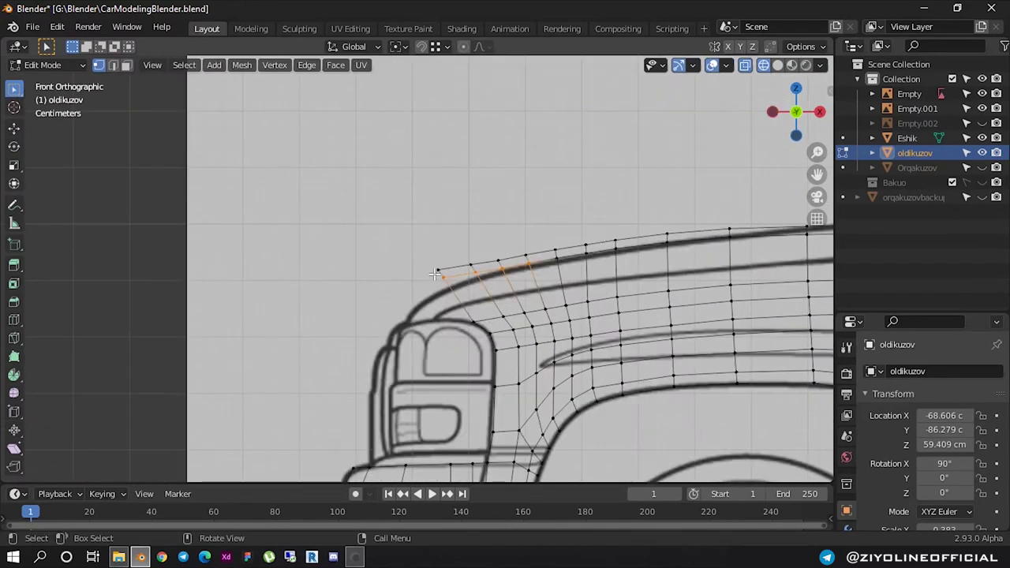
{"action": "scroll", "coordinate": [434, 273], "scroll_direction": "up", "scroll_amount": 3}
{"action": "middle_click_drag", "start_coordinate": [492, 271], "coordinate": [293, 221], "text": "shift"}
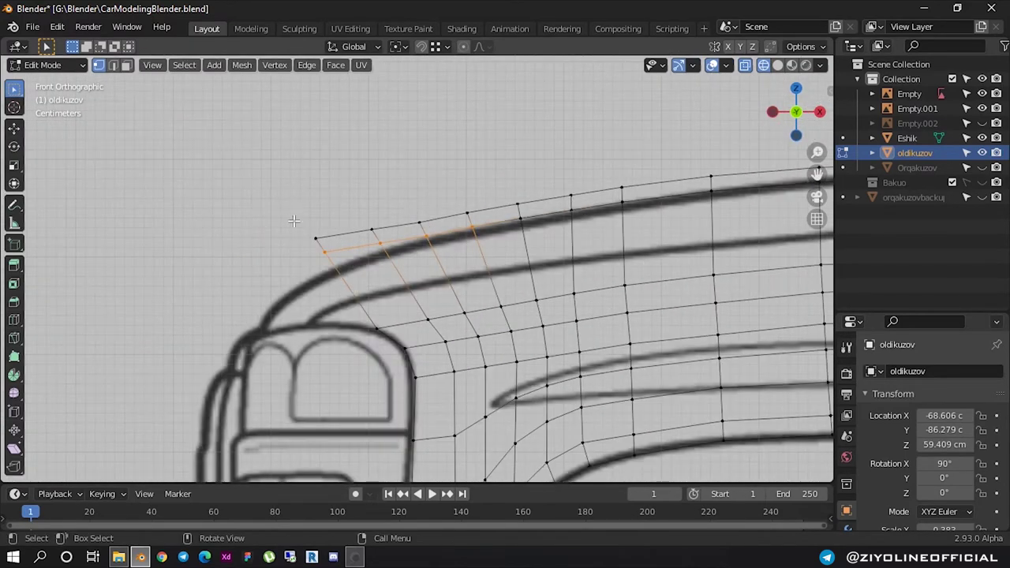
{"action": "scroll", "coordinate": [293, 221], "scroll_direction": "down", "scroll_amount": 2}
{"action": "middle_click_drag", "start_coordinate": [294, 221], "coordinate": [377, 230], "text": "shift"}
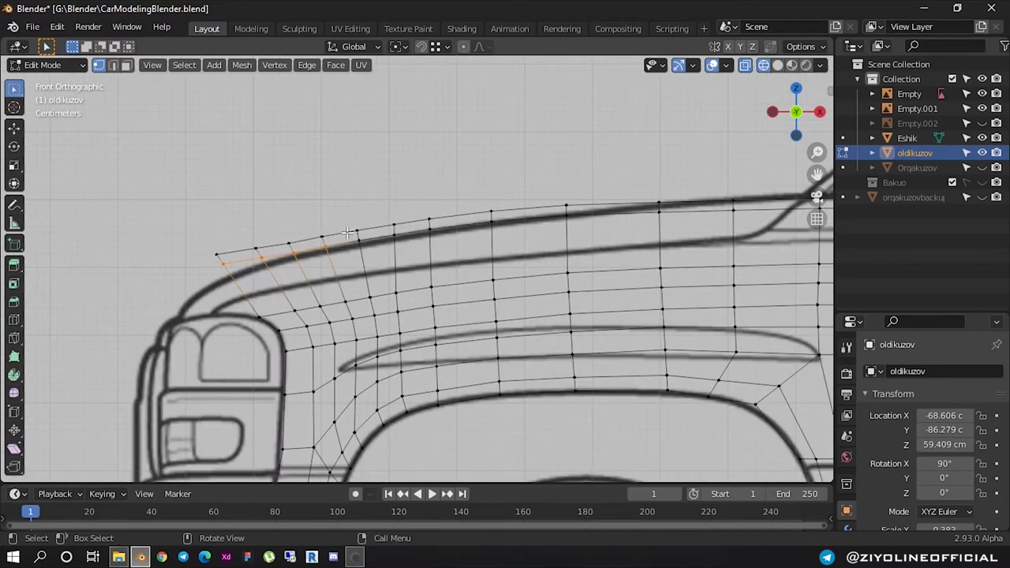
Switch to Left Orthographic facing the truck front and return to Object Mode
{"action": "scroll", "coordinate": [255, 257], "scroll_direction": "down", "scroll_amount": 3}
{"action": "scroll", "coordinate": [244, 263], "scroll_direction": "down", "scroll_amount": 4}
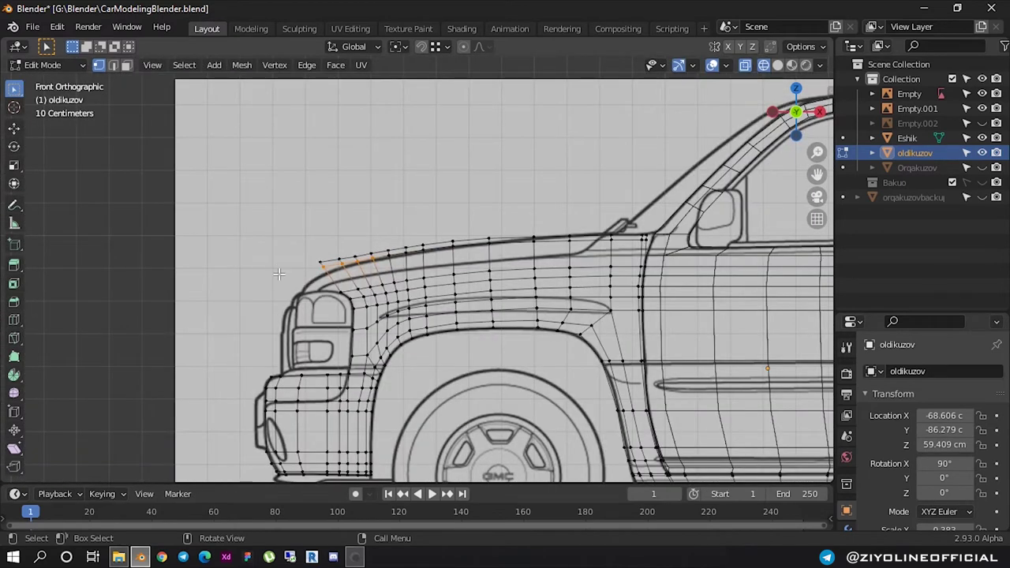
{"action": "scroll", "coordinate": [289, 274], "scroll_direction": "down", "scroll_amount": 1}
{"action": "middle_click_drag", "start_coordinate": [359, 278], "coordinate": [483, 256]}
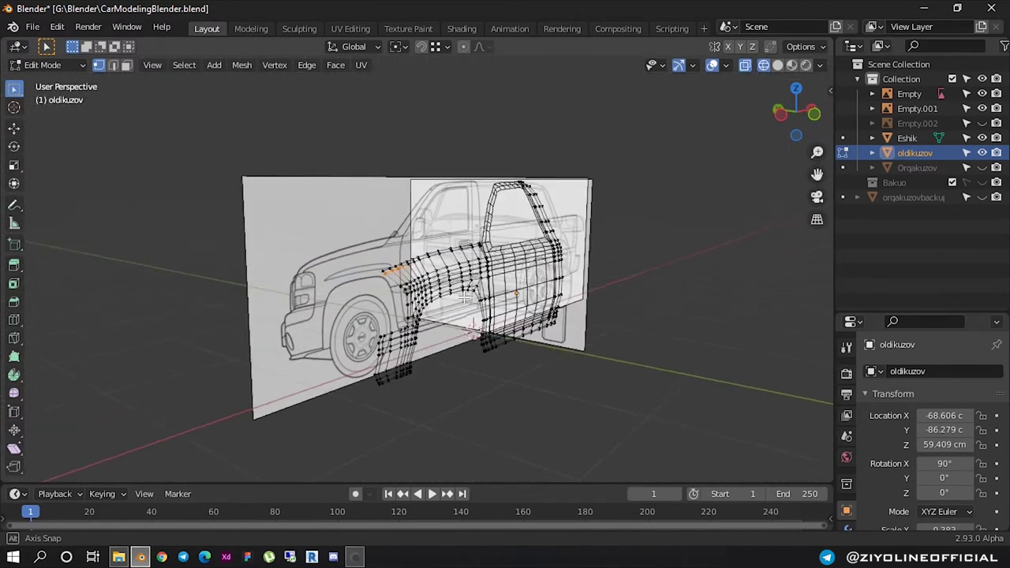
{"action": "left_click", "coordinate": [807, 107]}
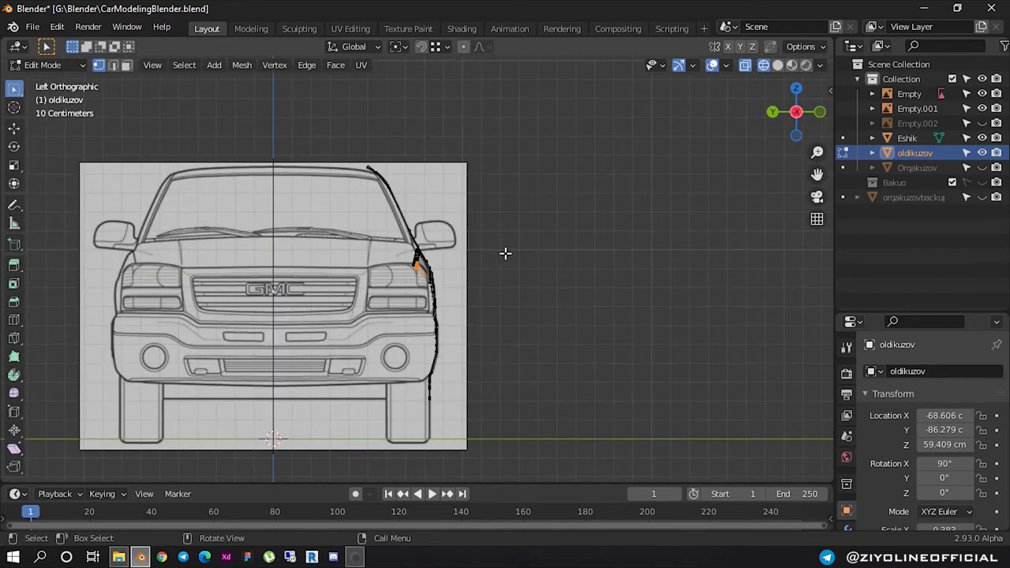
{"action": "key", "text": "Tab"}
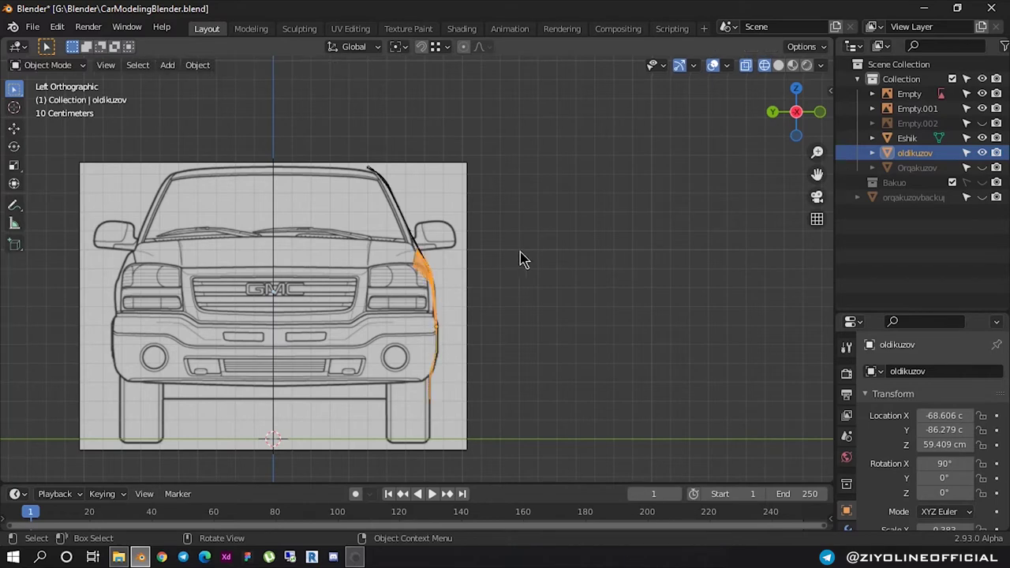
Orbit around the model and select the Empty.001 reference image plane
{"action": "mouse_move", "coordinate": [381, 264]}
{"action": "middle_mouse_down"}
{"action": "mouse_move", "coordinate": [345, 277]}
{"action": "mouse_move", "coordinate": [399, 233]}
{"action": "middle_mouse_up"}
{"action": "left_click", "coordinate": [443, 201]}
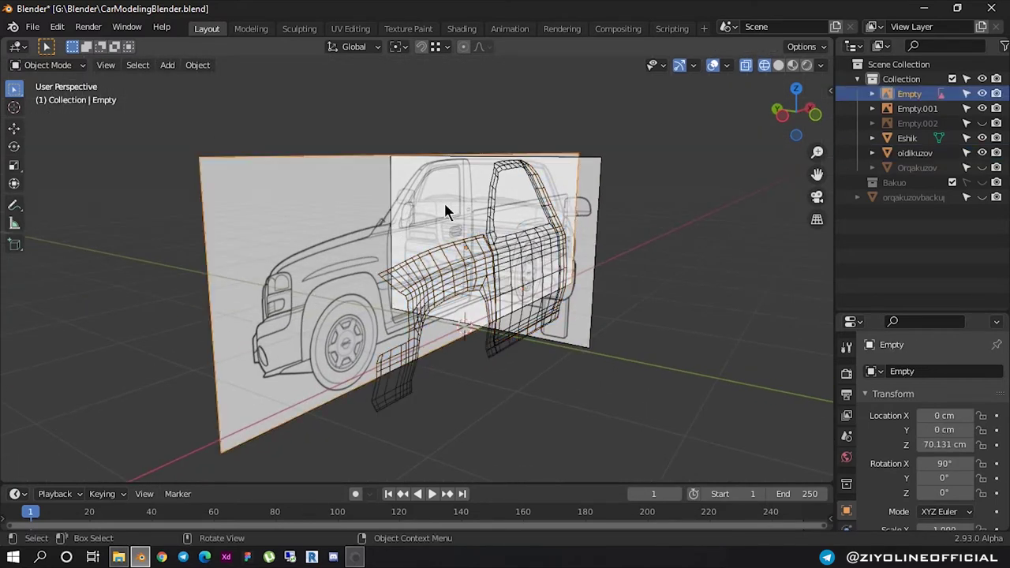
{"action": "scroll", "coordinate": [438, 166], "scroll_direction": "up", "scroll_amount": 2}
{"action": "scroll", "coordinate": [439, 162], "scroll_direction": "up", "scroll_amount": 1}
{"action": "scroll", "coordinate": [449, 144], "scroll_direction": "down", "scroll_amount": 2}
{"action": "mouse_move", "coordinate": [449, 143]}
{"action": "middle_mouse_down"}
{"action": "mouse_move", "coordinate": [449, 163]}
{"action": "mouse_move", "coordinate": [536, 133]}
{"action": "middle_mouse_up"}
{"action": "left_click", "coordinate": [653, 134]}
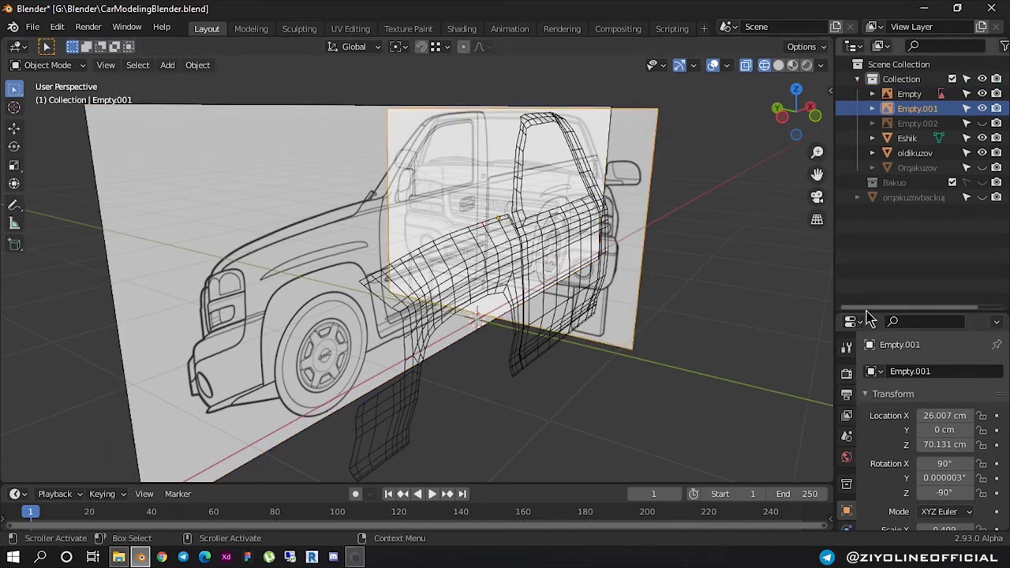
Raise Empty.001's Oldidan.png image opacity from 0.500 to 1.000 in Object Data properties
{"action": "left_click_drag", "start_coordinate": [868, 314], "coordinate": [864, 207]}
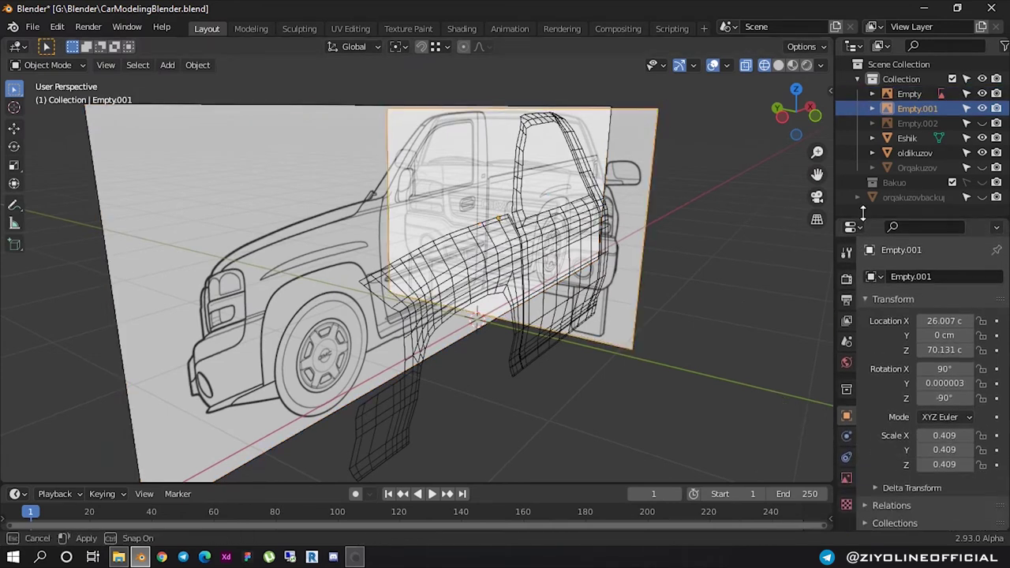
{"action": "left_click", "coordinate": [850, 312]}
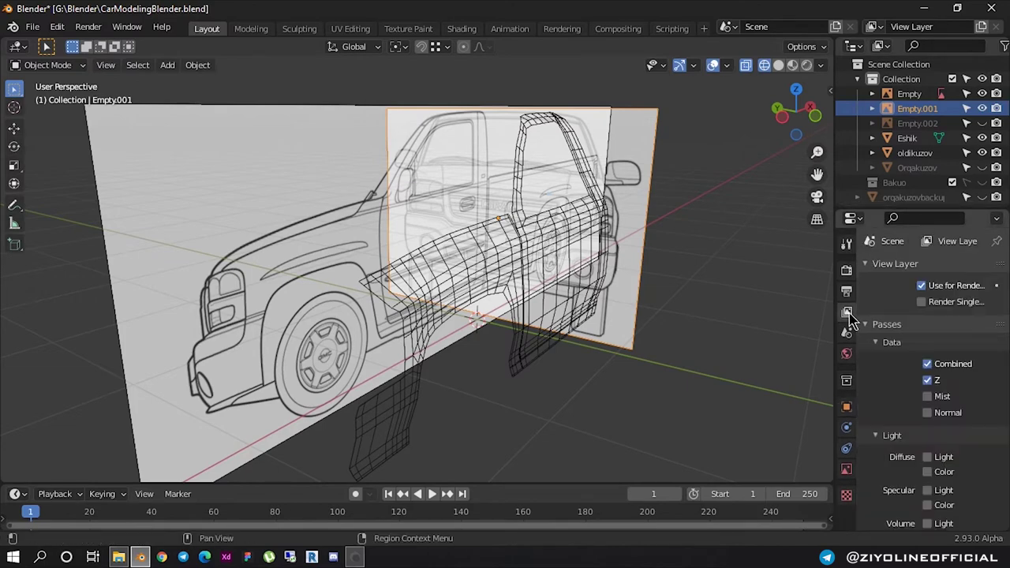
{"action": "left_click", "coordinate": [849, 272]}
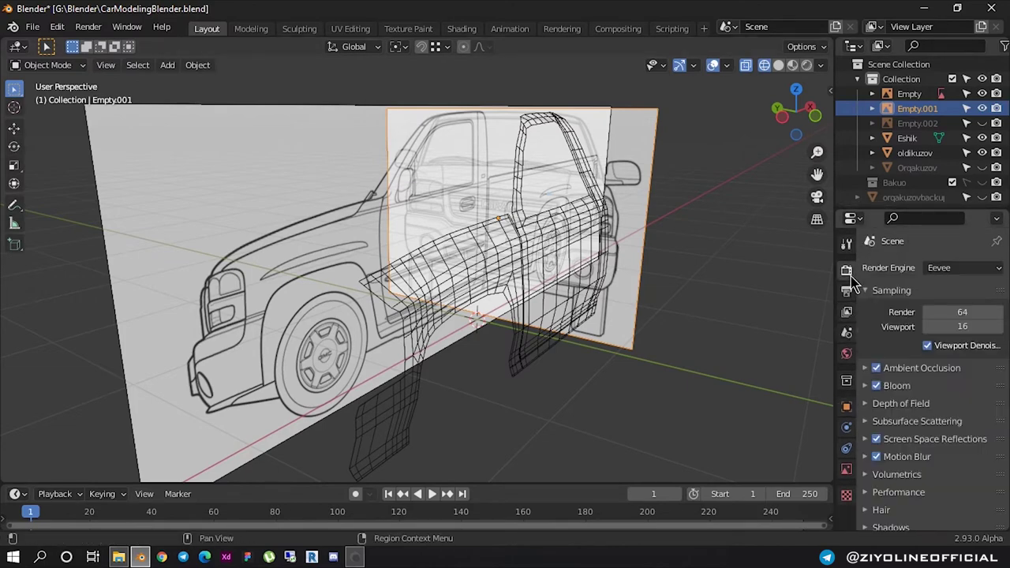
{"action": "left_click", "coordinate": [847, 246]}
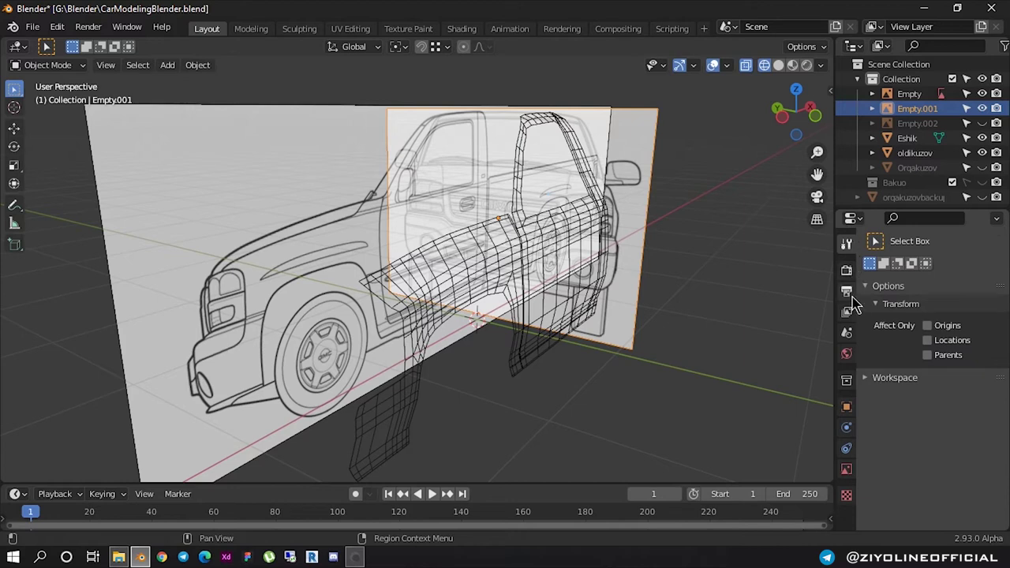
{"action": "left_click", "coordinate": [847, 469]}
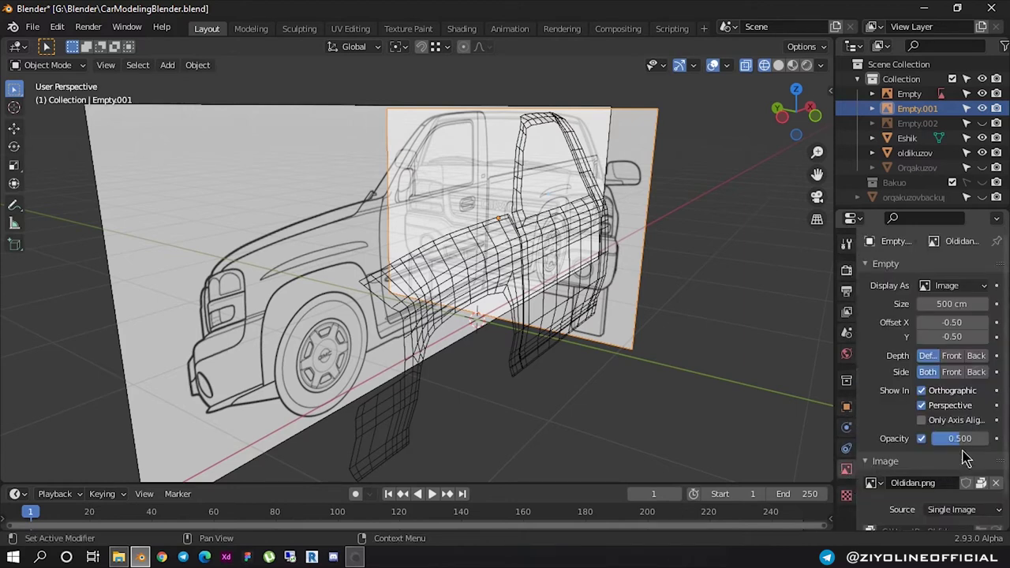
{"action": "left_click_drag", "start_coordinate": [960, 438], "coordinate": [986, 438]}
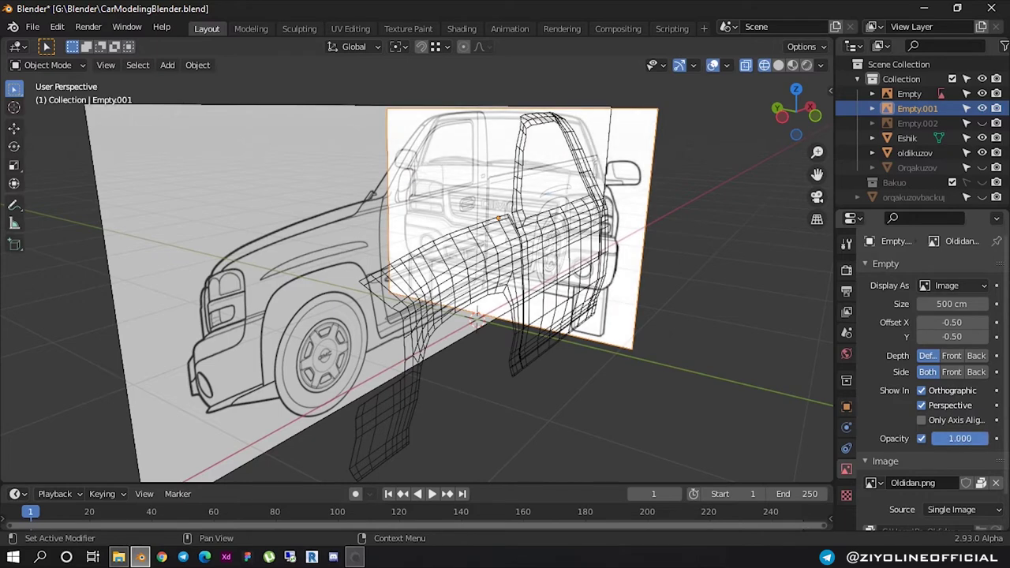
{"action": "left_click", "coordinate": [991, 439]}
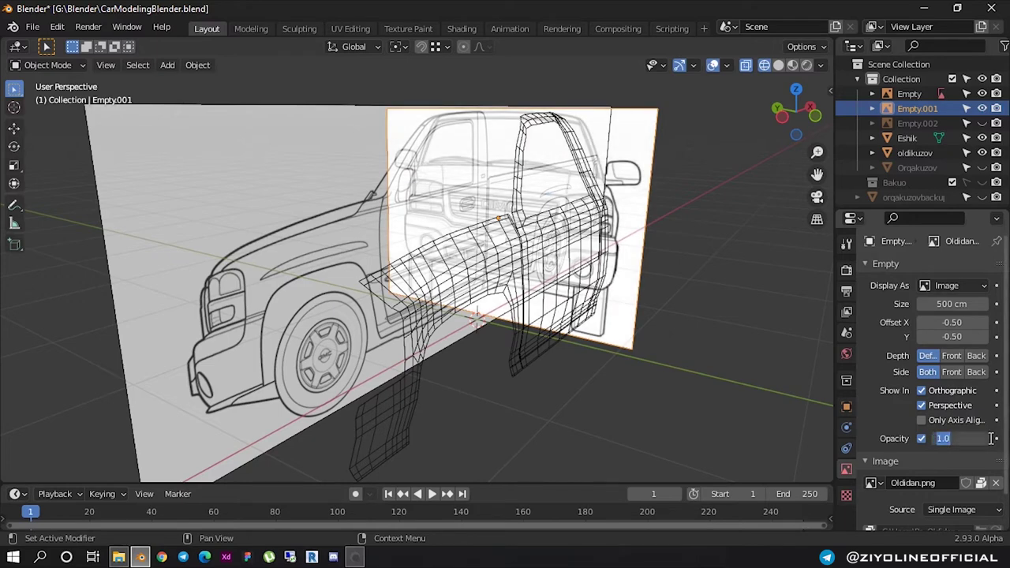
{"action": "left_click", "coordinate": [553, 417]}
{"action": "left_click", "coordinate": [457, 202]}
{"action": "scroll", "coordinate": [465, 180], "scroll_direction": "up", "scroll_amount": 3}
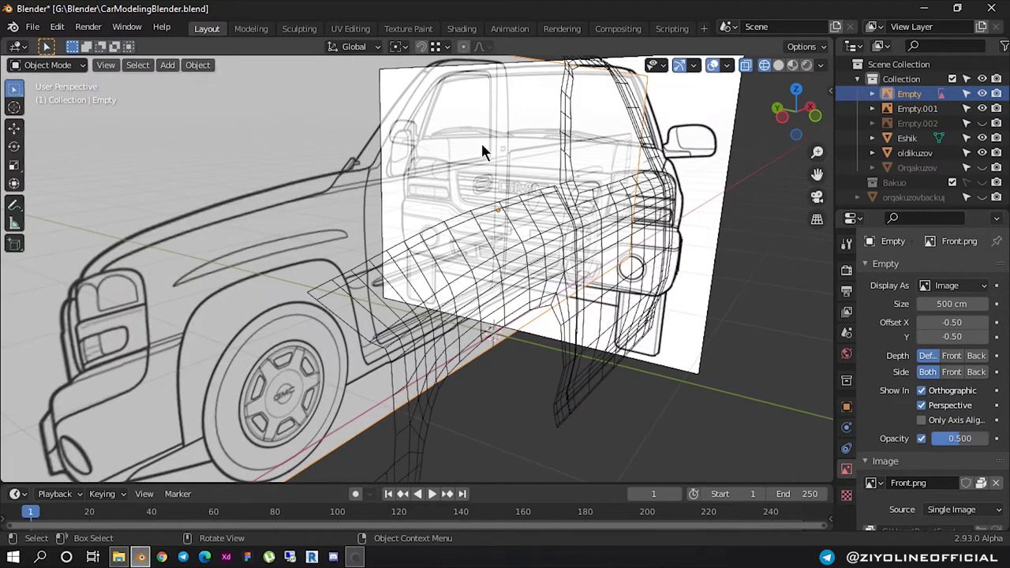
Select both reference image empties and isolate them in Local View
{"action": "mouse_move", "coordinate": [481, 141]}
{"action": "middle_mouse_down"}
{"action": "mouse_move", "coordinate": [513, 123]}
{"action": "mouse_move", "coordinate": [492, 263]}
{"action": "mouse_move", "coordinate": [505, 300]}
{"action": "middle_mouse_up"}
{"action": "scroll", "coordinate": [514, 130], "scroll_direction": "up", "scroll_amount": 2}
{"action": "left_click", "coordinate": [562, 174]}
{"action": "left_click", "coordinate": [562, 167], "text": "shift"}
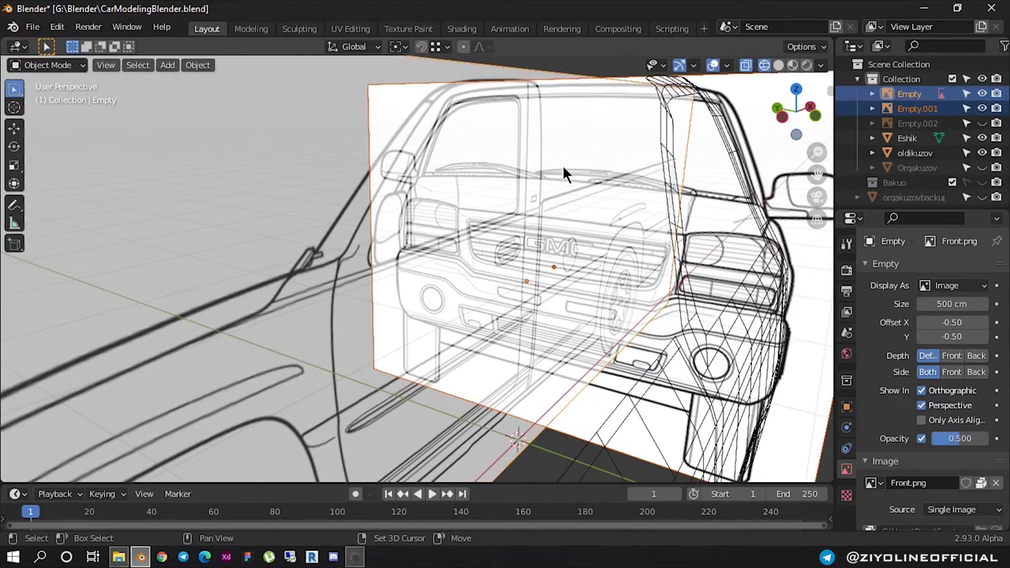
{"action": "key", "text": "KP_Divide"}
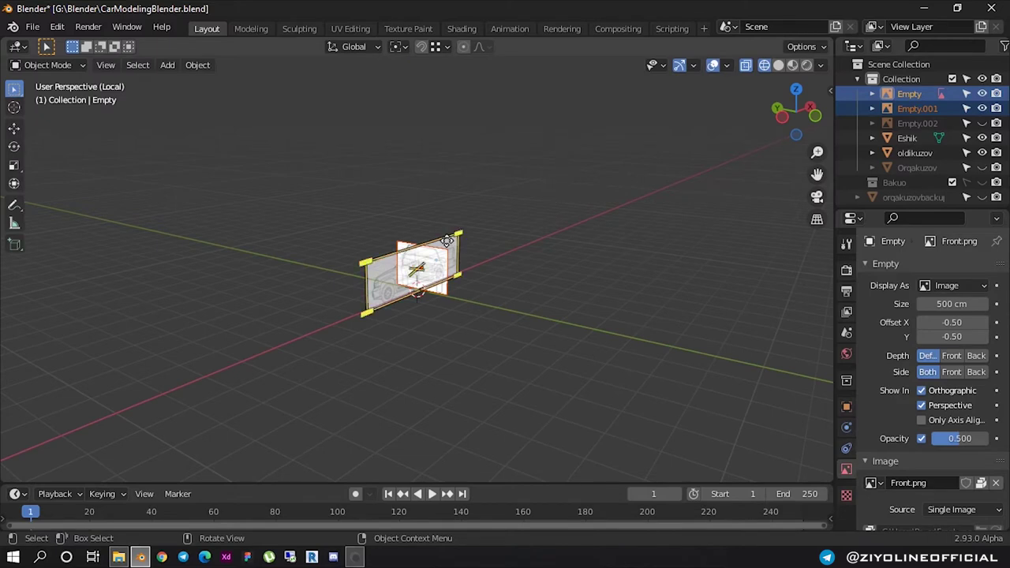
{"action": "scroll", "coordinate": [443, 241], "scroll_direction": "up", "scroll_amount": 5}
{"action": "scroll", "coordinate": [458, 312], "scroll_direction": "down", "scroll_amount": 2}
{"action": "mouse_move", "coordinate": [458, 311]}
{"action": "middle_mouse_down"}
{"action": "mouse_move", "coordinate": [412, 320]}
{"action": "mouse_move", "coordinate": [390, 294]}
{"action": "middle_mouse_up"}
Set the Empty's Front.png opacity to 1.000 and show it in orthographic views
{"action": "left_click", "coordinate": [342, 264]}
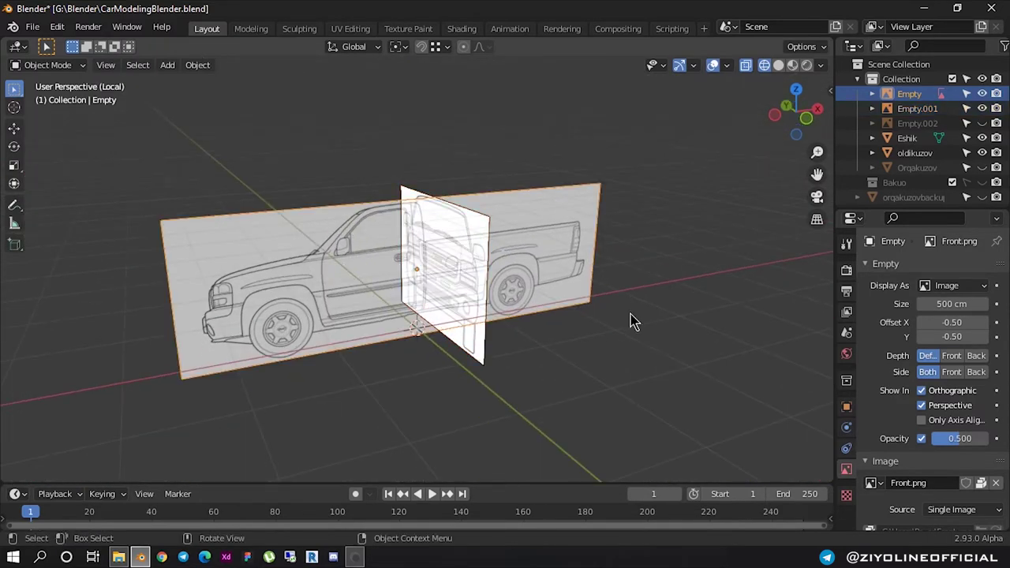
{"action": "left_click_drag", "start_coordinate": [967, 439], "coordinate": [988, 439]}
{"action": "left_click", "coordinate": [416, 430]}
{"action": "mouse_move", "coordinate": [416, 430]}
{"action": "middle_mouse_down"}
{"action": "mouse_move", "coordinate": [444, 301]}
{"action": "mouse_move", "coordinate": [530, 304]}
{"action": "mouse_move", "coordinate": [552, 289]}
{"action": "mouse_move", "coordinate": [241, 293]}
{"action": "mouse_move", "coordinate": [489, 303]}
{"action": "middle_mouse_up"}
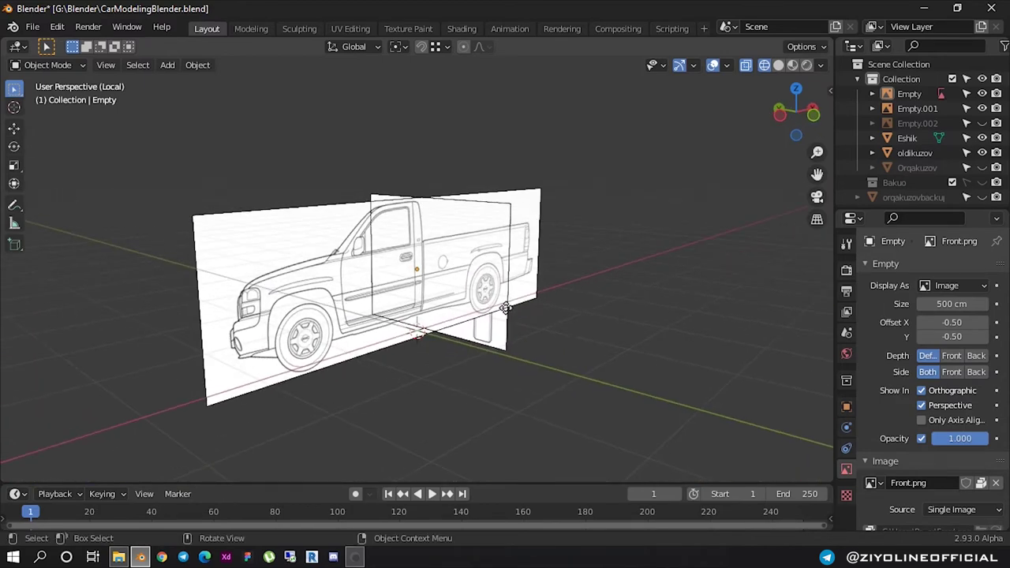
{"action": "left_click", "coordinate": [922, 391]}
{"action": "scroll", "coordinate": [299, 269], "scroll_direction": "up", "scroll_amount": 3}
{"action": "scroll", "coordinate": [303, 271], "scroll_direction": "up", "scroll_amount": 2}
{"action": "scroll", "coordinate": [304, 270], "scroll_direction": "down", "scroll_amount": 5}
{"action": "mouse_move", "coordinate": [304, 271]}
{"action": "middle_mouse_down"}
{"action": "mouse_move", "coordinate": [354, 286]}
{"action": "mouse_move", "coordinate": [434, 275]}
{"action": "mouse_move", "coordinate": [397, 280]}
{"action": "mouse_move", "coordinate": [293, 260]}
{"action": "mouse_move", "coordinate": [237, 266]}
{"action": "mouse_move", "coordinate": [261, 276]}
{"action": "mouse_move", "coordinate": [553, 275]}
{"action": "middle_mouse_up"}
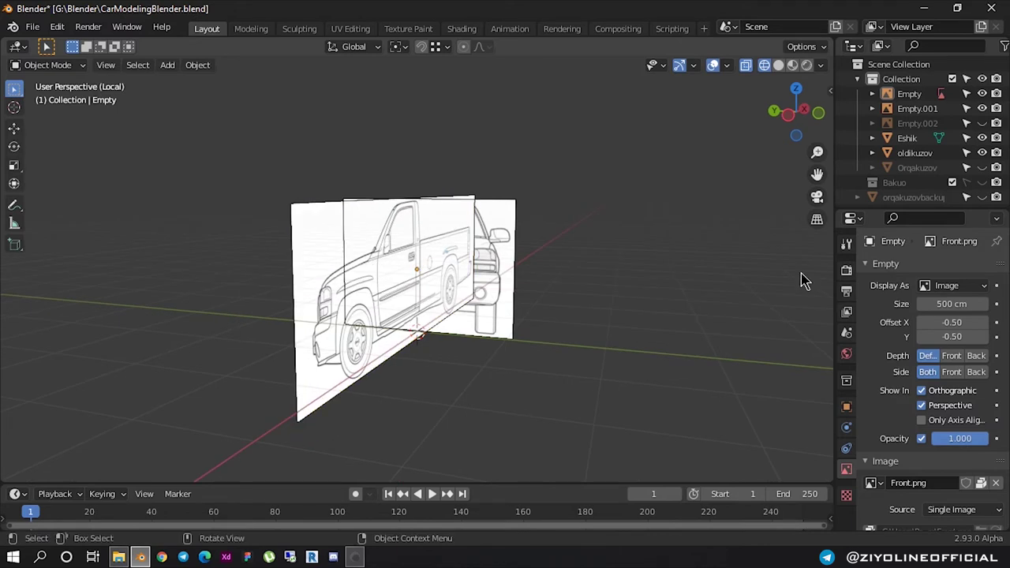
Try the image's depth and side display options, settling on default depth, front side only
{"action": "left_click", "coordinate": [946, 357]}
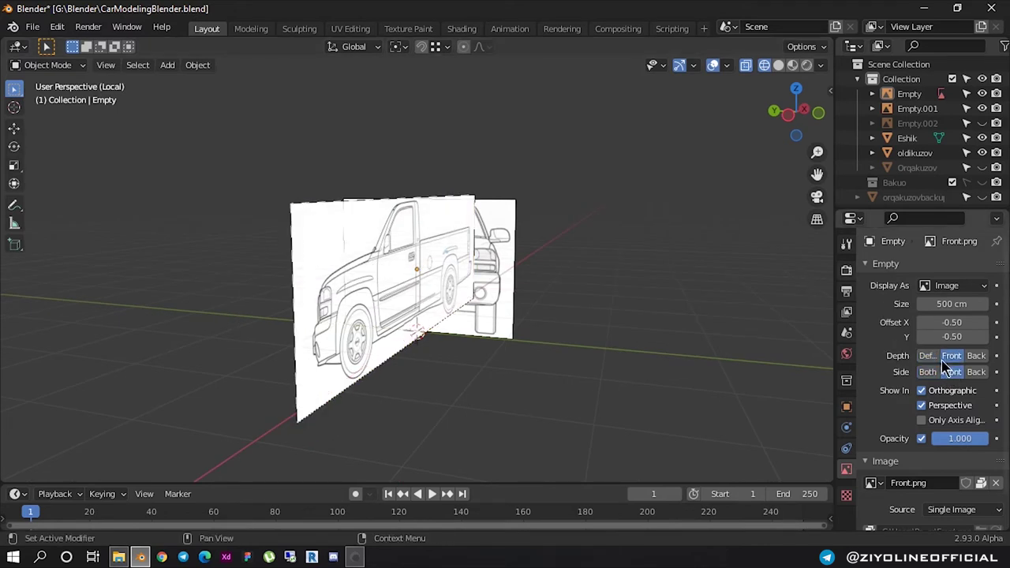
{"action": "left_click", "coordinate": [928, 356]}
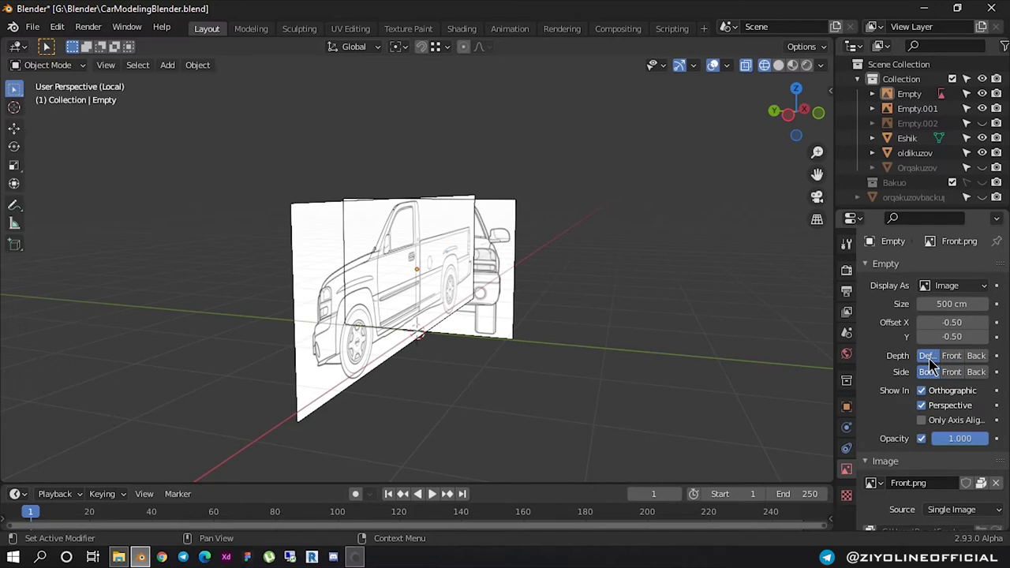
{"action": "left_click", "coordinate": [922, 406]}
{"action": "left_click", "coordinate": [922, 406]}
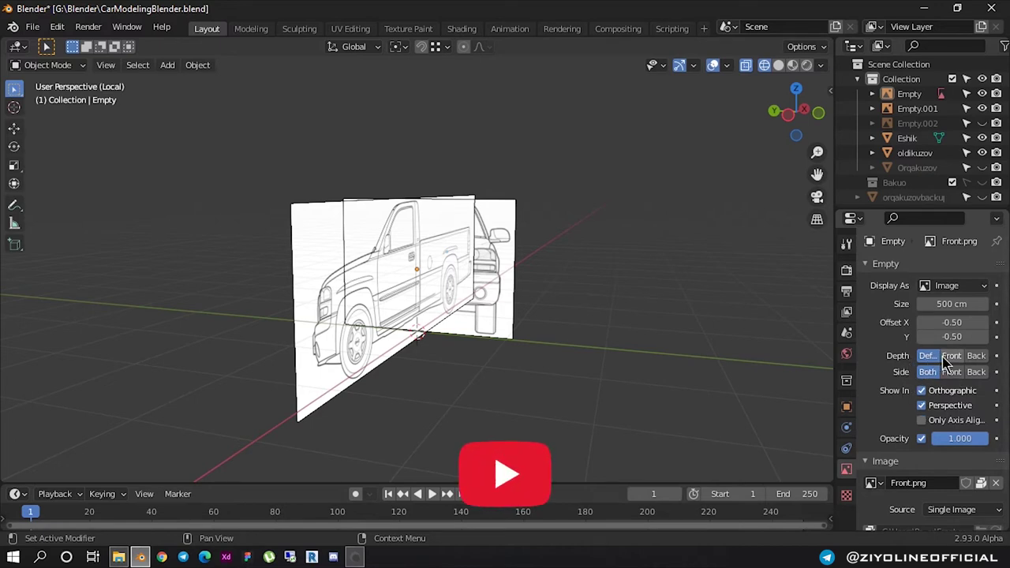
{"action": "left_click", "coordinate": [948, 360]}
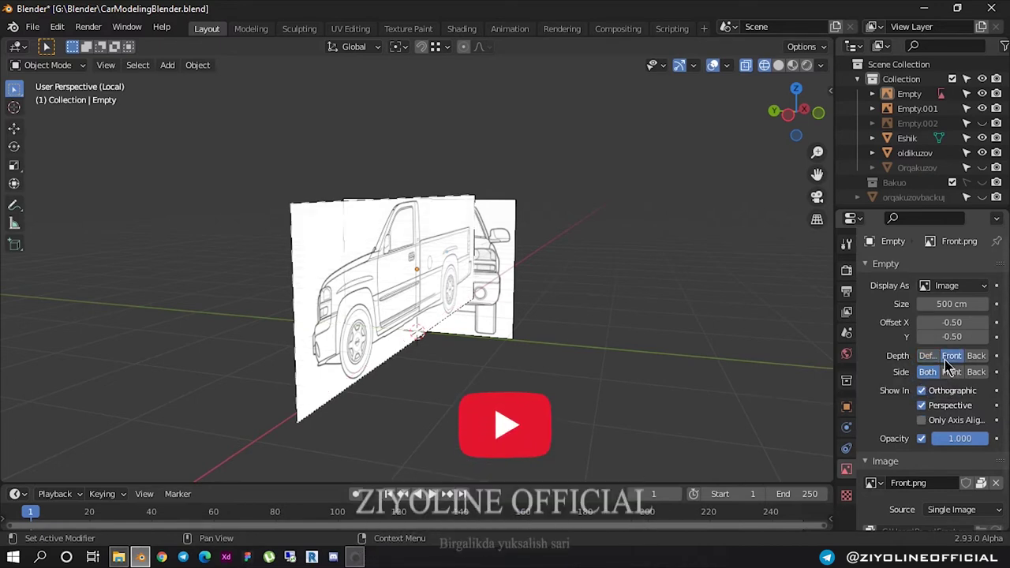
{"action": "left_click", "coordinate": [976, 357]}
{"action": "left_click", "coordinate": [953, 372]}
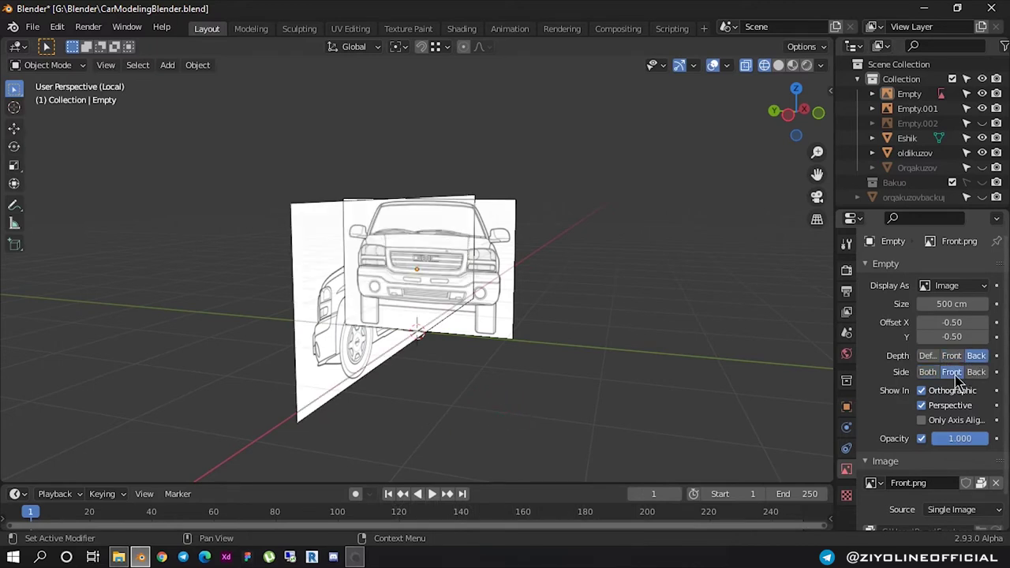
{"action": "left_click", "coordinate": [977, 373]}
{"action": "left_click", "coordinate": [952, 372]}
{"action": "left_click", "coordinate": [929, 359]}
Select the Empty.001 reference plane, check its display types, and orbit to a side view
{"action": "mouse_move", "coordinate": [711, 361]}
{"action": "middle_mouse_down"}
{"action": "mouse_move", "coordinate": [423, 354]}
{"action": "mouse_move", "coordinate": [406, 289]}
{"action": "middle_mouse_up"}
{"action": "left_click", "coordinate": [405, 289]}
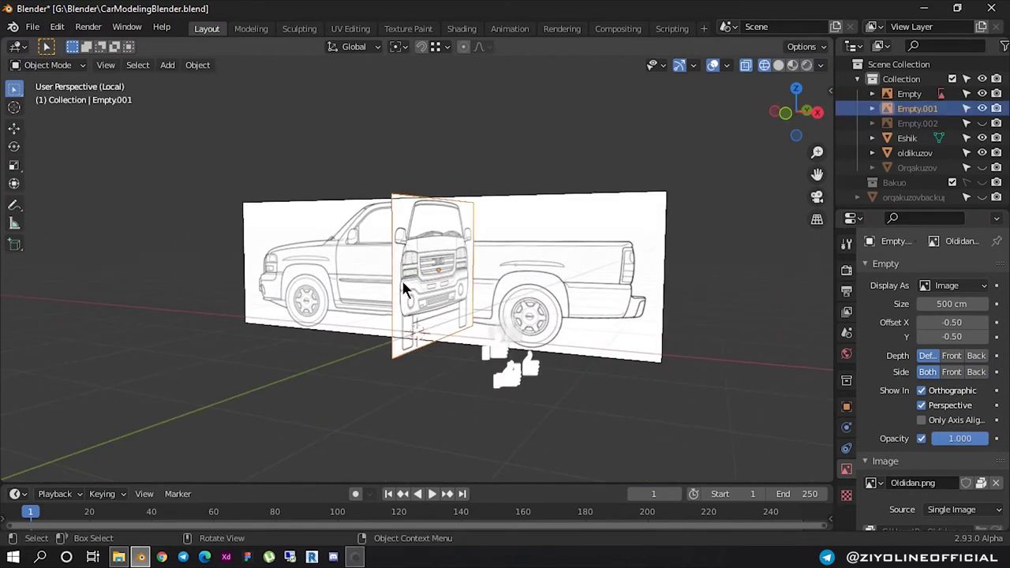
{"action": "scroll", "coordinate": [931, 359], "scroll_direction": "down", "scroll_amount": 1}
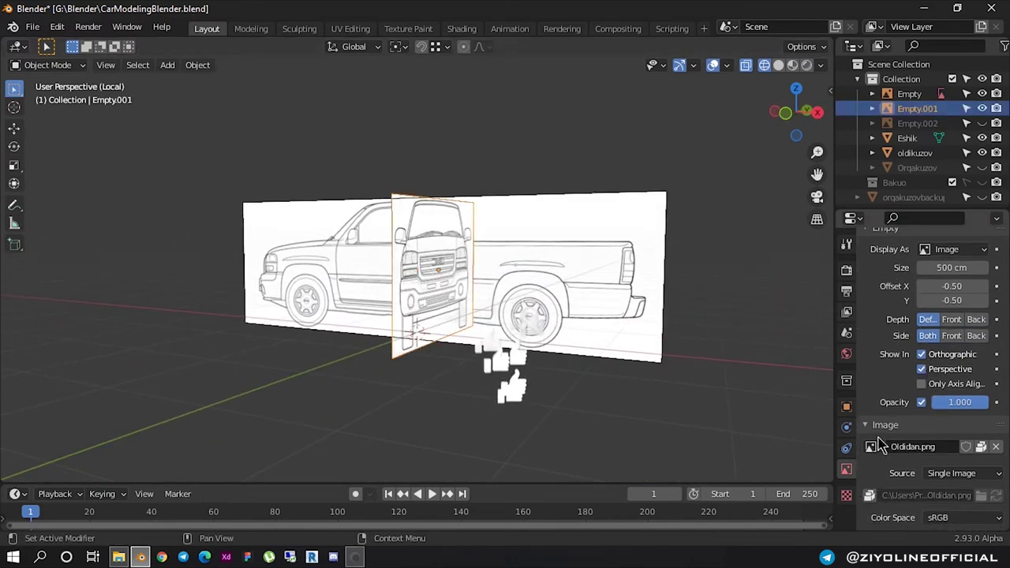
{"action": "scroll", "coordinate": [909, 362], "scroll_direction": "up", "scroll_amount": 1}
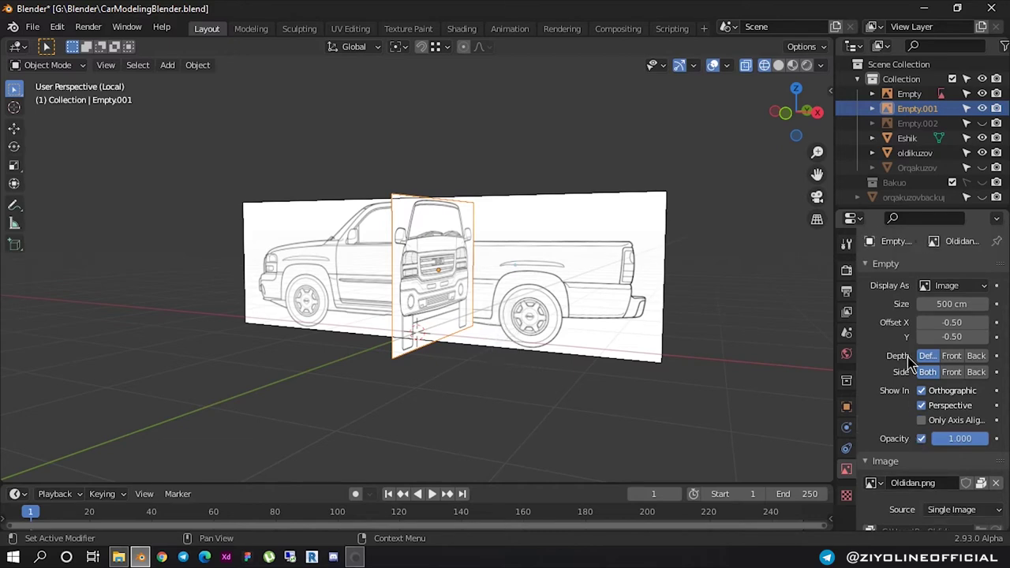
{"action": "left_click", "coordinate": [952, 289]}
{"action": "mouse_move", "coordinate": [491, 408]}
{"action": "middle_mouse_down"}
{"action": "mouse_move", "coordinate": [642, 435]}
{"action": "mouse_move", "coordinate": [647, 400]}
{"action": "middle_mouse_up"}
{"action": "scroll", "coordinate": [447, 266], "scroll_direction": "up", "scroll_amount": 2}
{"action": "scroll", "coordinate": [448, 266], "scroll_direction": "up", "scroll_amount": 2}
{"action": "scroll", "coordinate": [493, 276], "scroll_direction": "down", "scroll_amount": 1}
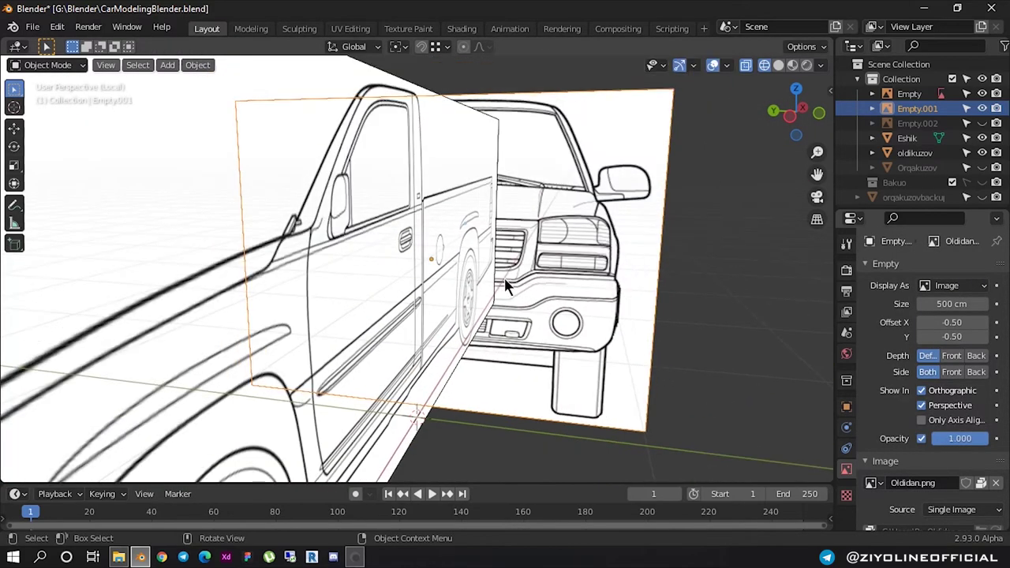
{"action": "mouse_move", "coordinate": [564, 262]}
{"action": "middle_mouse_down"}
{"action": "mouse_move", "coordinate": [465, 246]}
{"action": "mouse_move", "coordinate": [451, 225]}
{"action": "mouse_move", "coordinate": [463, 210]}
{"action": "mouse_move", "coordinate": [476, 218]}
{"action": "mouse_move", "coordinate": [476, 261]}
{"action": "mouse_move", "coordinate": [594, 232]}
{"action": "mouse_move", "coordinate": [651, 235]}
{"action": "mouse_move", "coordinate": [375, 305]}
{"action": "middle_mouse_up"}
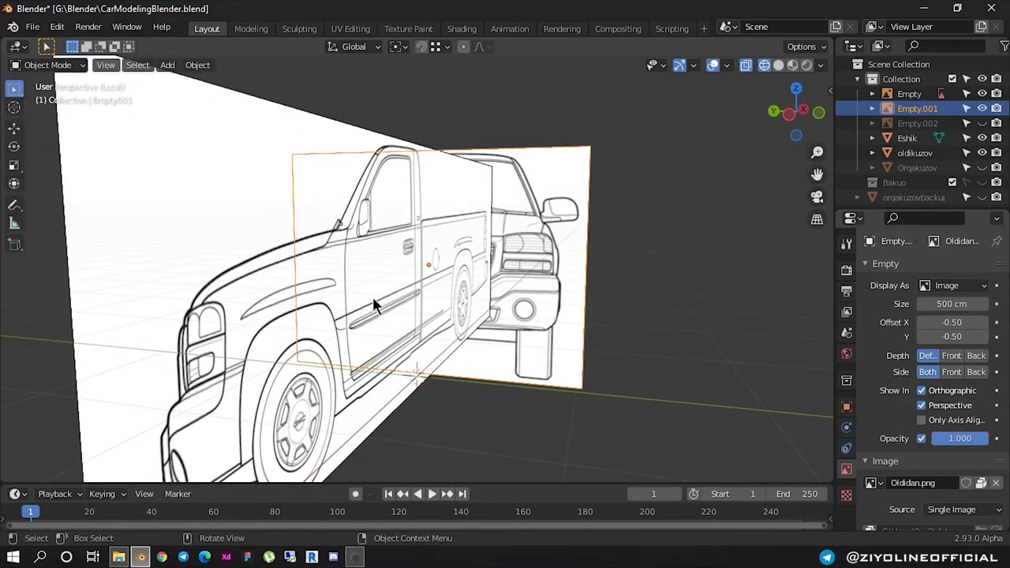
{"action": "scroll", "coordinate": [359, 300], "scroll_direction": "down", "scroll_amount": 3}
{"action": "scroll", "coordinate": [923, 442], "scroll_direction": "down", "scroll_amount": 2}
{"action": "scroll", "coordinate": [923, 426], "scroll_direction": "up", "scroll_amount": 2}
Lower Empty.001's opacity to 0.456, then make the side-view reference semi-transparent (~0.28)
{"action": "left_click_drag", "start_coordinate": [967, 438], "coordinate": [935, 438]}
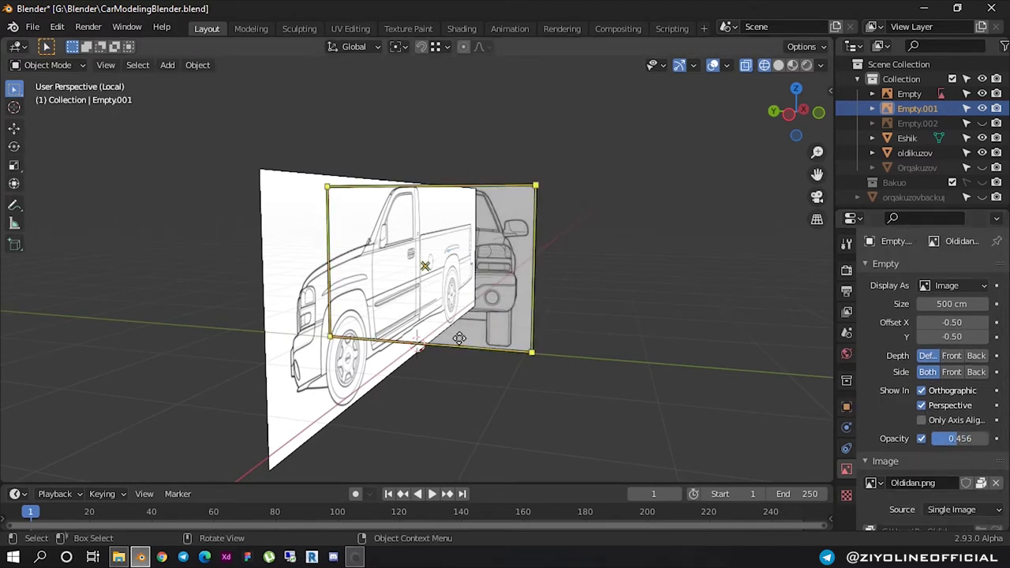
{"action": "left_click", "coordinate": [333, 315]}
{"action": "left_click_drag", "start_coordinate": [967, 438], "coordinate": [923, 439]}
{"action": "mouse_move", "coordinate": [422, 328]}
{"action": "middle_mouse_down"}
{"action": "mouse_move", "coordinate": [315, 327]}
{"action": "mouse_move", "coordinate": [429, 334]}
{"action": "mouse_move", "coordinate": [296, 326]}
{"action": "mouse_move", "coordinate": [442, 321]}
{"action": "mouse_move", "coordinate": [411, 331]}
{"action": "mouse_move", "coordinate": [426, 330]}
{"action": "middle_mouse_up"}
{"action": "scroll", "coordinate": [444, 330], "scroll_direction": "up", "scroll_amount": 3}
{"action": "scroll", "coordinate": [444, 330], "scroll_direction": "down", "scroll_amount": 3}
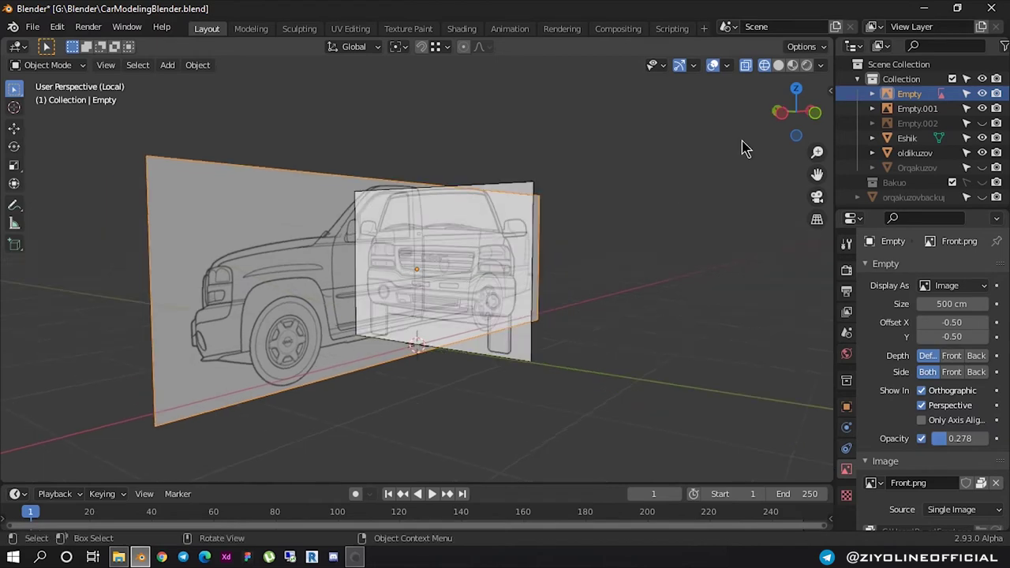
Select the front-view reference image and raise its opacity to 1.000
{"action": "left_click", "coordinate": [799, 118]}
{"action": "left_click_drag", "start_coordinate": [787, 135], "coordinate": [455, 253]}
{"action": "scroll", "coordinate": [455, 253], "scroll_direction": "up", "scroll_amount": 4}
{"action": "scroll", "coordinate": [454, 253], "scroll_direction": "down", "scroll_amount": 2}
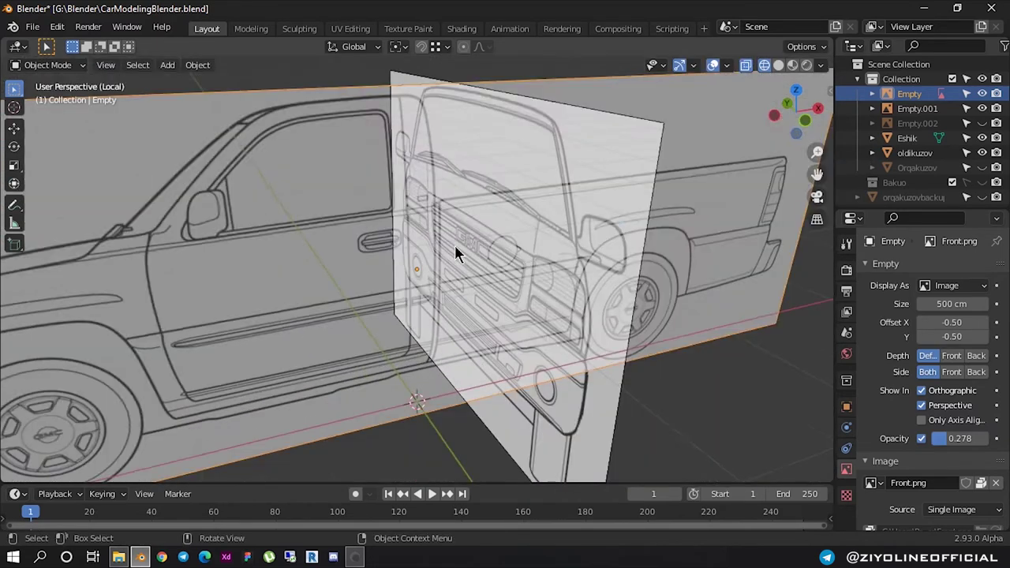
{"action": "scroll", "coordinate": [455, 253], "scroll_direction": "down", "scroll_amount": 3}
{"action": "middle_click_drag", "start_coordinate": [507, 251], "coordinate": [527, 229]}
{"action": "left_click", "coordinate": [540, 203]}
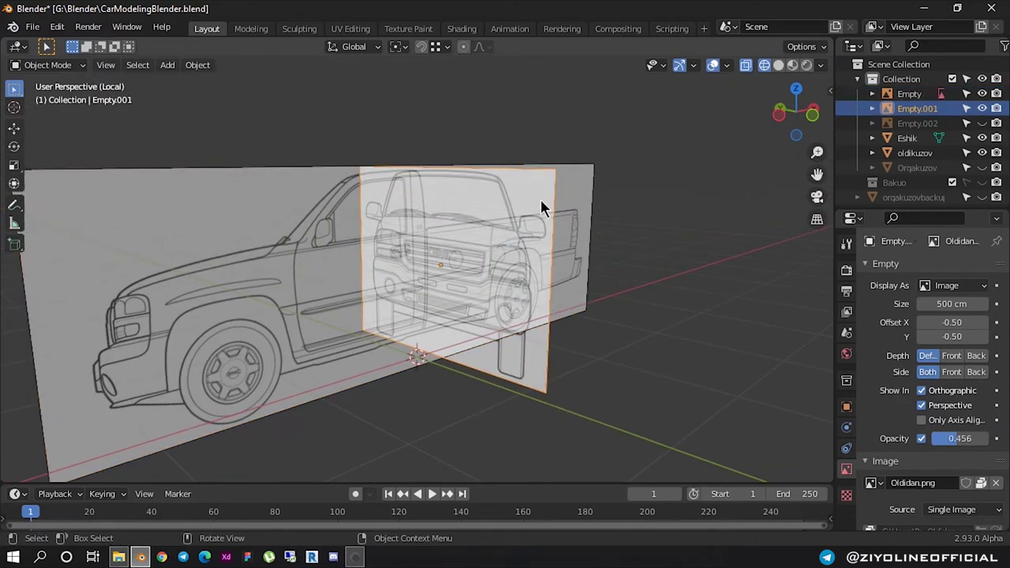
{"action": "left_click_drag", "start_coordinate": [960, 438], "coordinate": [986, 438]}
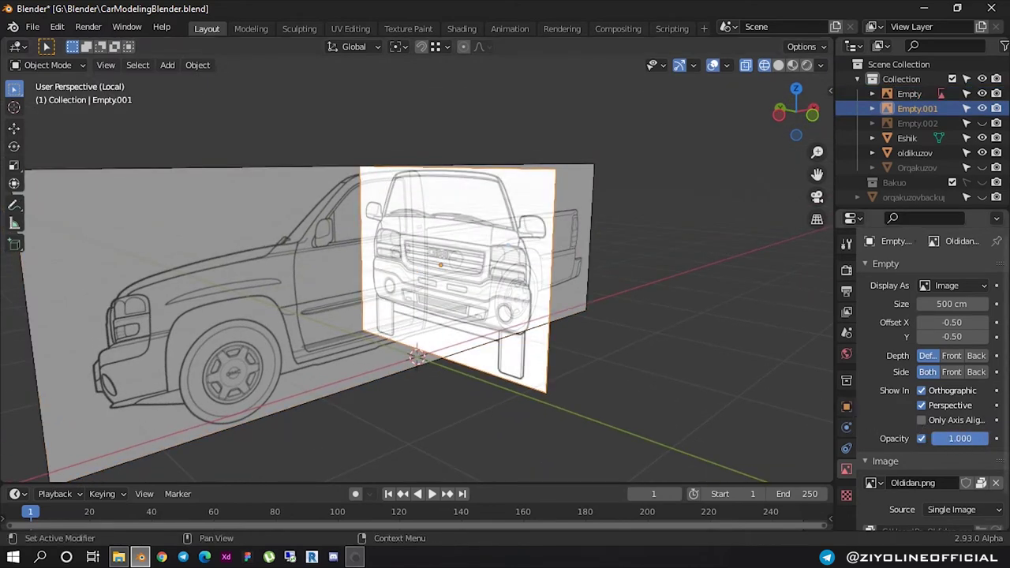
Shrink the front-view blueprint on Empty.001 to 0.969 scale
{"action": "scroll", "coordinate": [471, 213], "scroll_direction": "up", "scroll_amount": 4}
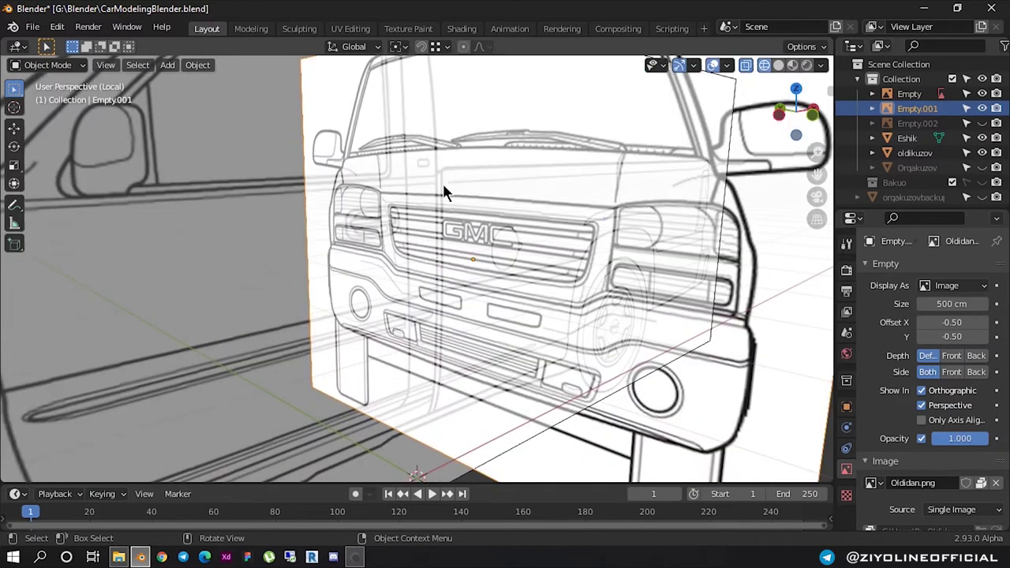
{"action": "mouse_move", "coordinate": [484, 224]}
{"action": "middle_mouse_down"}
{"action": "mouse_move", "coordinate": [485, 258]}
{"action": "mouse_move", "coordinate": [555, 207]}
{"action": "middle_mouse_up"}
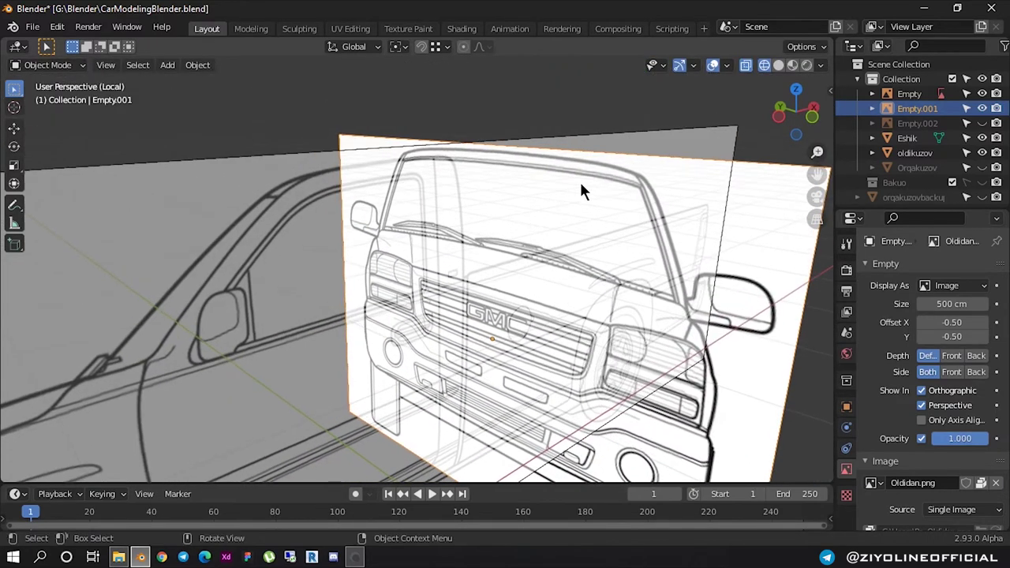
{"action": "key", "text": "s"}
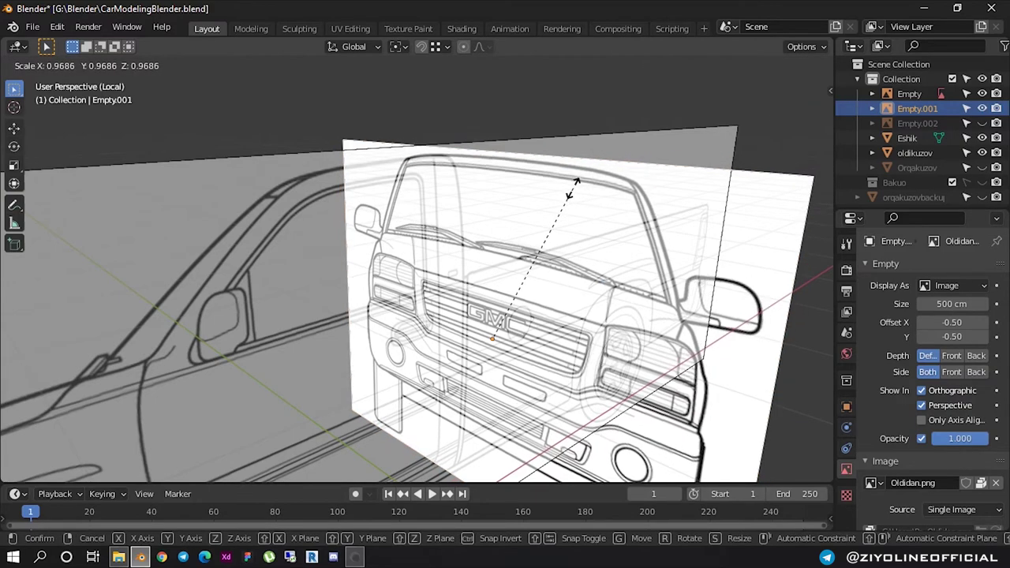
{"action": "left_click", "coordinate": [574, 187]}
Check the resized blueprint's alignment in the Front and Left orthographic views
{"action": "mouse_move", "coordinate": [531, 190]}
{"action": "middle_mouse_down"}
{"action": "mouse_move", "coordinate": [459, 187]}
{"action": "mouse_move", "coordinate": [575, 185]}
{"action": "mouse_move", "coordinate": [692, 162]}
{"action": "middle_mouse_up"}
{"action": "left_click", "coordinate": [780, 118]}
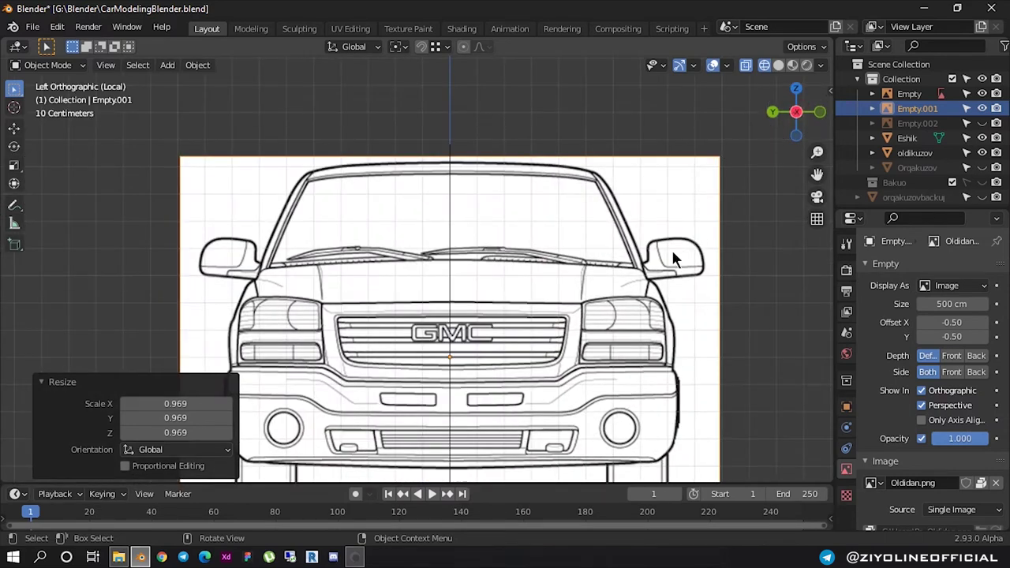
{"action": "middle_click_drag", "start_coordinate": [675, 259], "coordinate": [675, 273]}
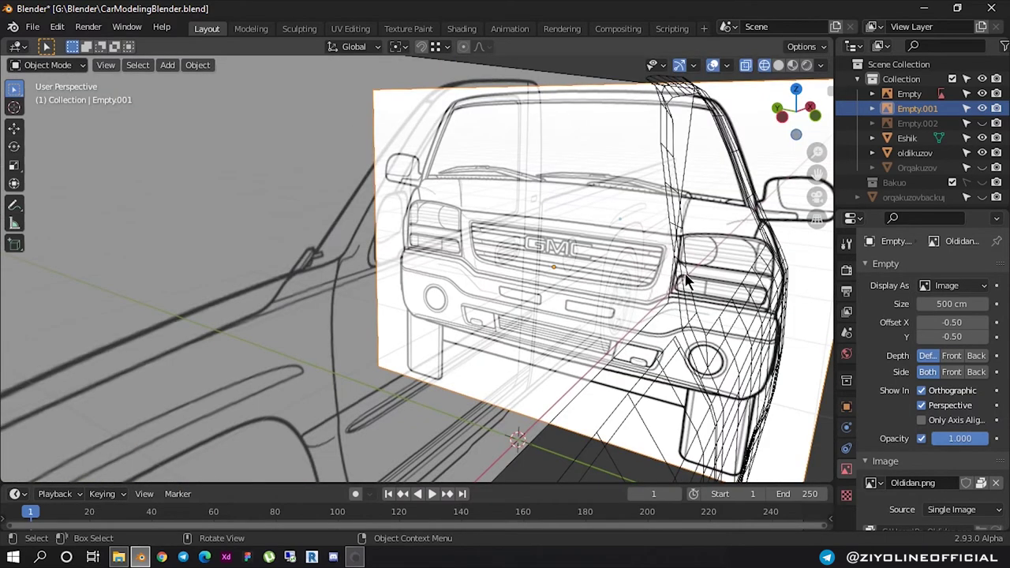
{"action": "key", "text": "KP_1"}
{"action": "scroll", "coordinate": [683, 277], "scroll_direction": "down", "scroll_amount": 5}
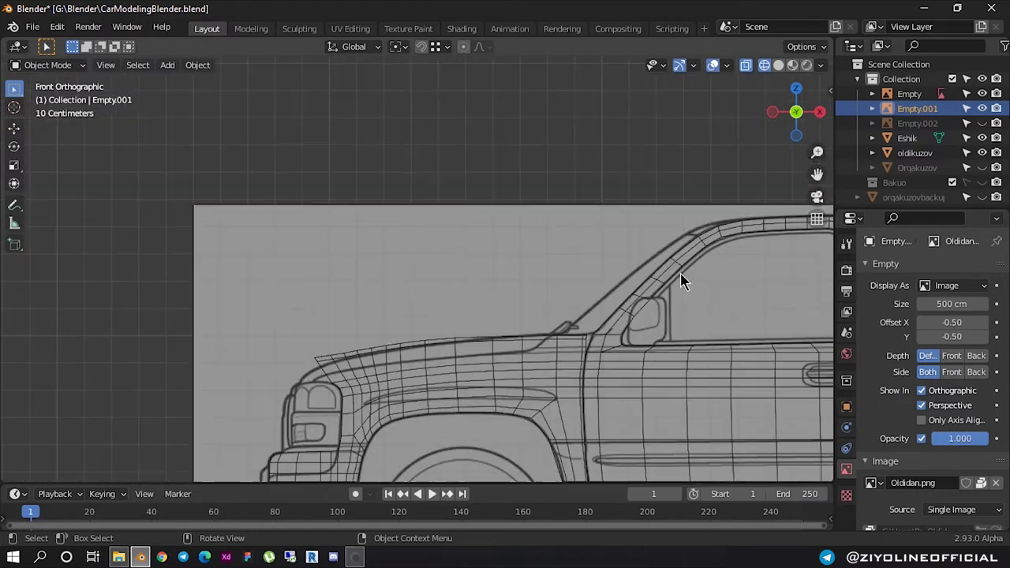
{"action": "scroll", "coordinate": [632, 292], "scroll_direction": "down", "scroll_amount": 4}
{"action": "scroll", "coordinate": [468, 290], "scroll_direction": "up", "scroll_amount": 5}
{"action": "scroll", "coordinate": [469, 290], "scroll_direction": "up", "scroll_amount": 1}
{"action": "scroll", "coordinate": [626, 377], "scroll_direction": "up", "scroll_amount": 3}
{"action": "scroll", "coordinate": [626, 378], "scroll_direction": "down", "scroll_amount": 3}
{"action": "scroll", "coordinate": [625, 377], "scroll_direction": "down", "scroll_amount": 3}
{"action": "mouse_move", "coordinate": [626, 378]}
{"action": "middle_mouse_down"}
{"action": "mouse_move", "coordinate": [713, 385]}
{"action": "mouse_move", "coordinate": [789, 372]}
{"action": "mouse_move", "coordinate": [752, 377]}
{"action": "middle_mouse_up"}
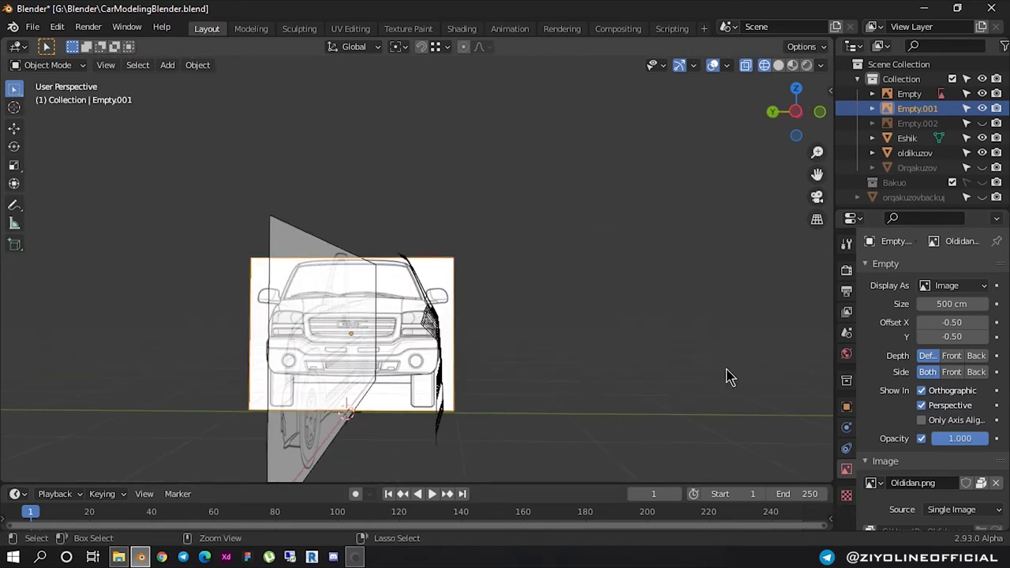
{"action": "key", "text": "ctrl+KP_3"}
{"action": "scroll", "coordinate": [495, 365], "scroll_direction": "up", "scroll_amount": 5}
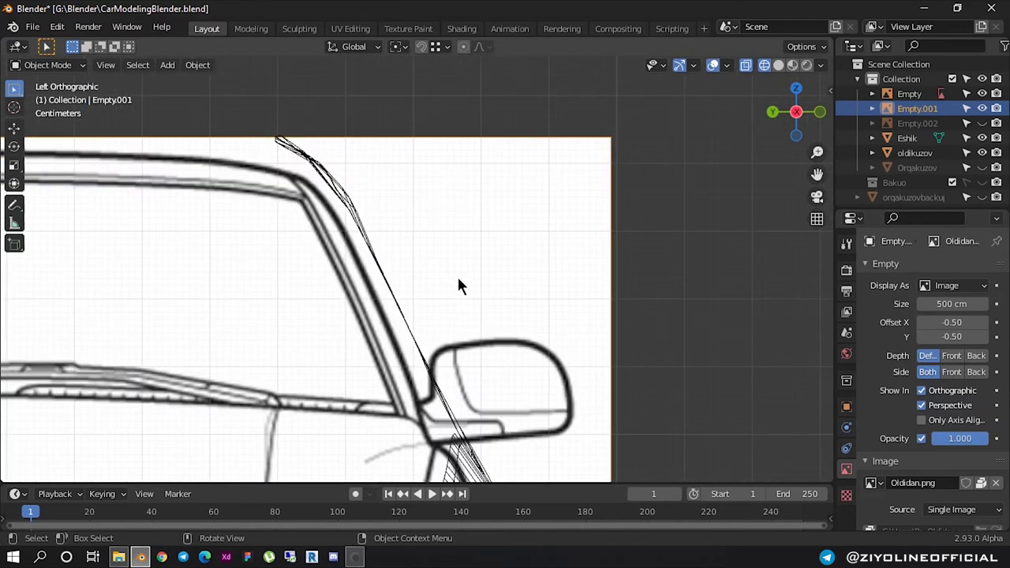
{"action": "scroll", "coordinate": [454, 261], "scroll_direction": "up", "scroll_amount": 1}
{"action": "scroll", "coordinate": [447, 238], "scroll_direction": "down", "scroll_amount": 2, "text": "shift"}
{"action": "scroll", "coordinate": [493, 289], "scroll_direction": "up", "scroll_amount": 2}
{"action": "scroll", "coordinate": [484, 193], "scroll_direction": "down", "scroll_amount": 4}
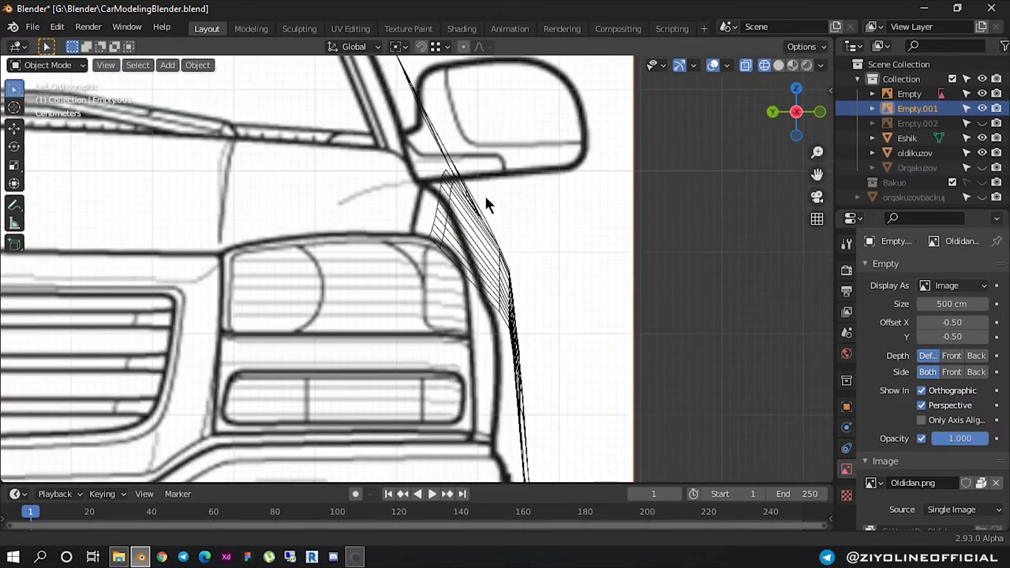
{"action": "scroll", "coordinate": [500, 201], "scroll_direction": "up", "scroll_amount": 2}
{"action": "scroll", "coordinate": [481, 282], "scroll_direction": "down", "scroll_amount": 5}
{"action": "scroll", "coordinate": [594, 218], "scroll_direction": "up", "scroll_amount": 3}
{"action": "scroll", "coordinate": [593, 219], "scroll_direction": "down", "scroll_amount": 1}
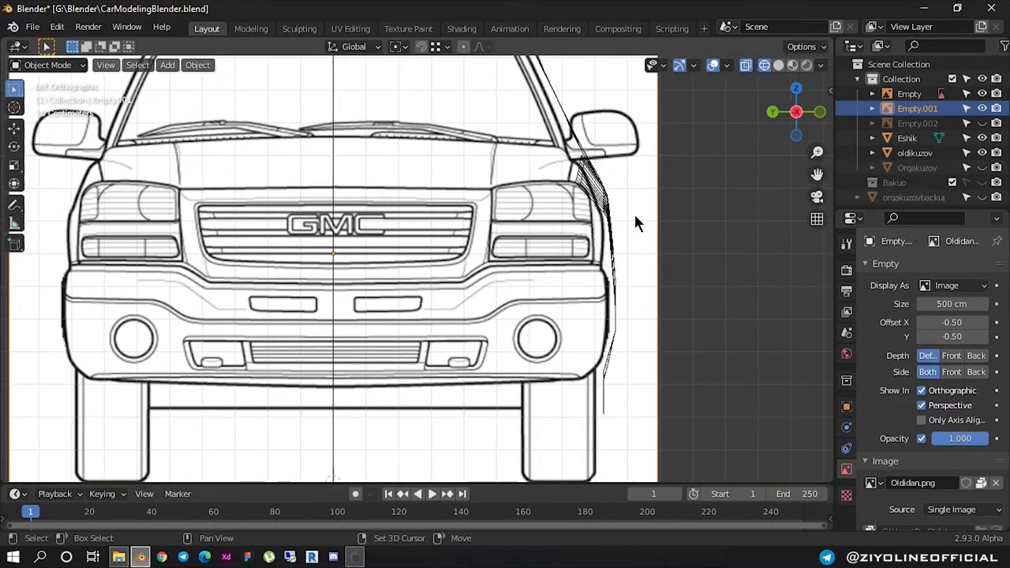
{"action": "scroll", "coordinate": [604, 230], "scroll_direction": "down", "scroll_amount": 3}
{"action": "scroll", "coordinate": [484, 302], "scroll_direction": "up", "scroll_amount": 2}
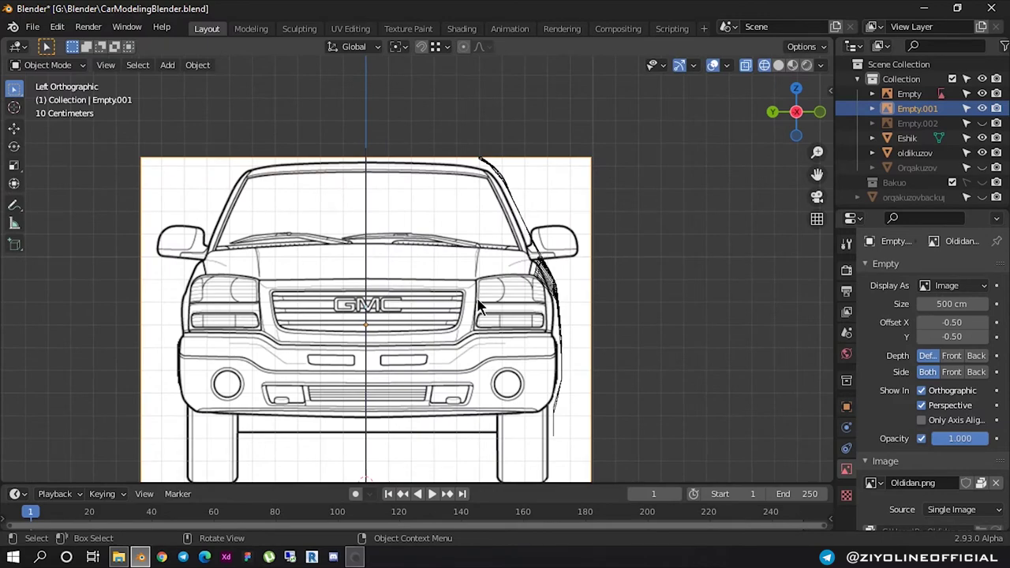
Inspect the front fender and headlight against the blueprints from side and front
{"action": "mouse_move", "coordinate": [542, 308]}
{"action": "middle_mouse_down"}
{"action": "mouse_move", "coordinate": [327, 327]}
{"action": "mouse_move", "coordinate": [417, 332]}
{"action": "mouse_move", "coordinate": [407, 331]}
{"action": "mouse_move", "coordinate": [467, 309]}
{"action": "mouse_move", "coordinate": [414, 307]}
{"action": "mouse_move", "coordinate": [451, 305]}
{"action": "mouse_move", "coordinate": [412, 292]}
{"action": "middle_mouse_up"}
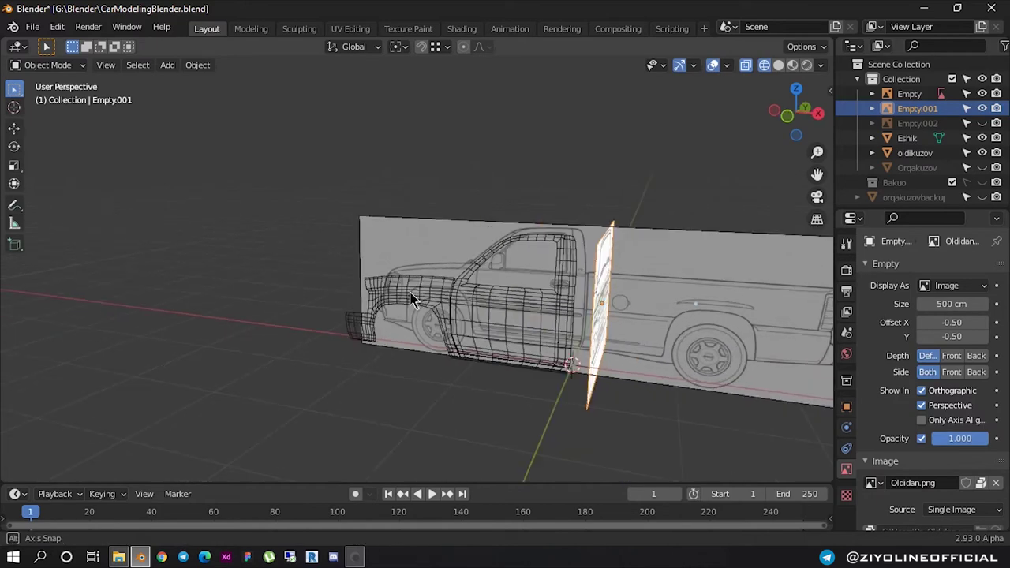
{"action": "left_click", "coordinate": [787, 118]}
{"action": "scroll", "coordinate": [601, 224], "scroll_direction": "up", "scroll_amount": 5}
{"action": "scroll", "coordinate": [575, 244], "scroll_direction": "up", "scroll_amount": 1}
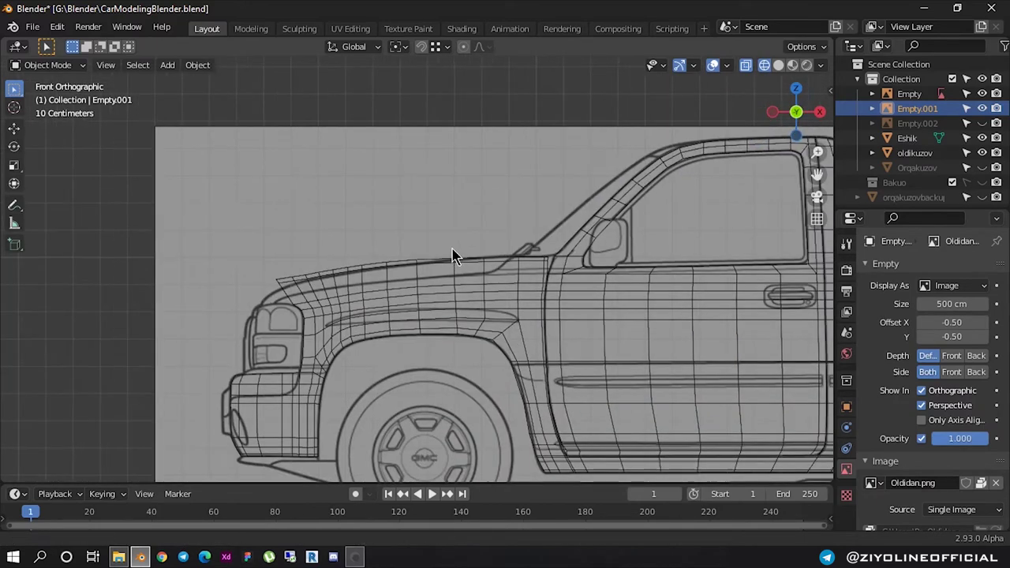
{"action": "scroll", "coordinate": [453, 255], "scroll_direction": "up", "scroll_amount": 1}
{"action": "scroll", "coordinate": [438, 255], "scroll_direction": "up", "scroll_amount": 1}
{"action": "scroll", "coordinate": [307, 268], "scroll_direction": "up", "scroll_amount": 1}
{"action": "scroll", "coordinate": [307, 268], "scroll_direction": "up", "scroll_amount": 2}
{"action": "middle_click_drag", "start_coordinate": [307, 269], "coordinate": [618, 253], "text": "shift"}
{"action": "scroll", "coordinate": [522, 261], "scroll_direction": "down", "scroll_amount": 6}
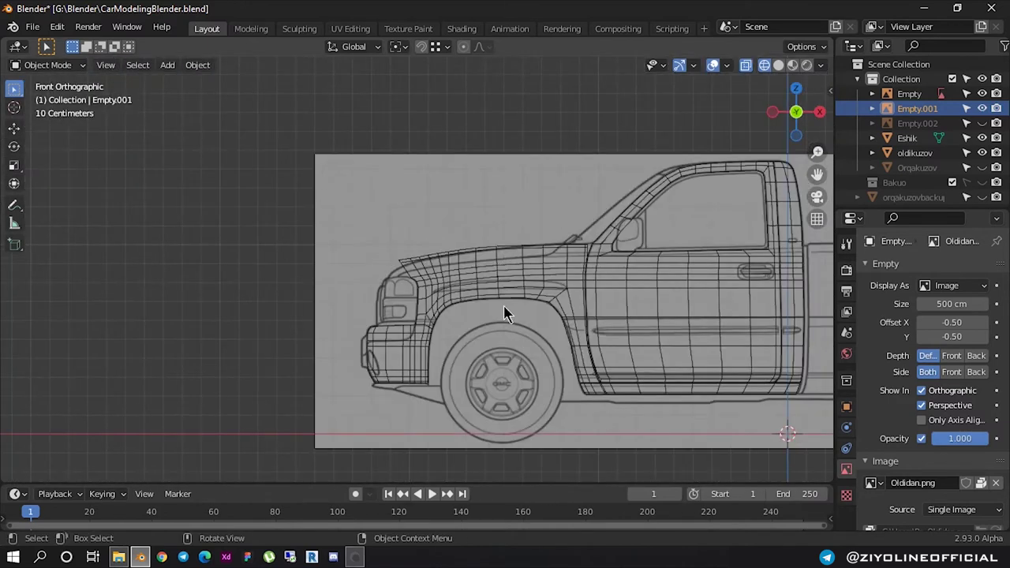
{"action": "scroll", "coordinate": [464, 298], "scroll_direction": "down", "scroll_amount": 3}
{"action": "mouse_move", "coordinate": [467, 292]}
{"action": "middle_mouse_down"}
{"action": "mouse_move", "coordinate": [650, 304]}
{"action": "mouse_move", "coordinate": [568, 312]}
{"action": "mouse_move", "coordinate": [609, 309]}
{"action": "middle_mouse_up"}
{"action": "left_click", "coordinate": [790, 115]}
{"action": "scroll", "coordinate": [456, 267], "scroll_direction": "up", "scroll_amount": 5}
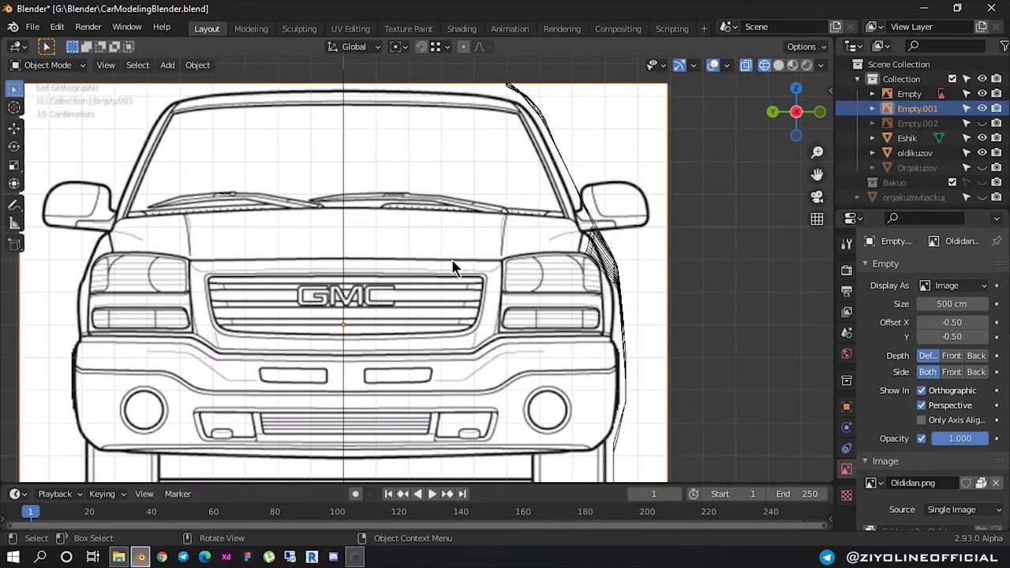
Enlarge the front-view blueprint on Empty.001 to 1.028 scale
{"action": "key", "text": "s"}
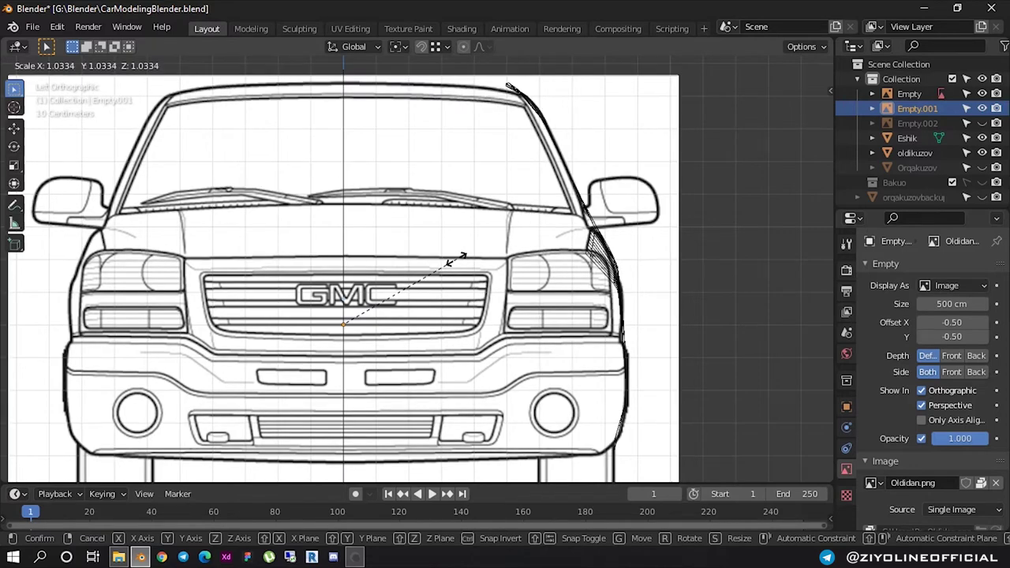
{"action": "left_click", "coordinate": [456, 263]}
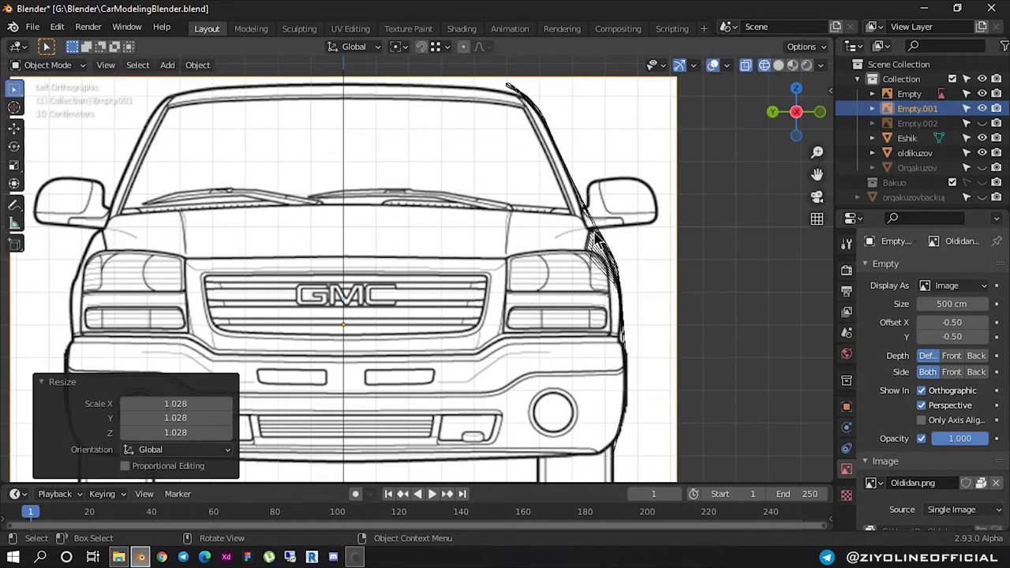
{"action": "scroll", "coordinate": [597, 241], "scroll_direction": "up", "scroll_amount": 5}
{"action": "middle_click_drag", "start_coordinate": [638, 241], "coordinate": [159, 244], "text": "shift"}
{"action": "scroll", "coordinate": [588, 243], "scroll_direction": "up", "scroll_amount": 2}
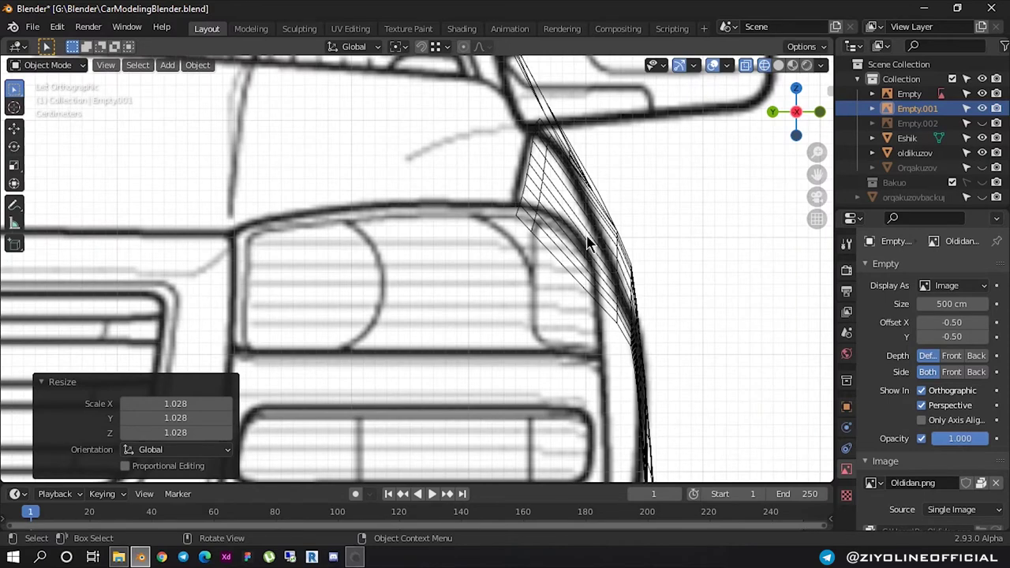
{"action": "scroll", "coordinate": [588, 243], "scroll_direction": "down", "scroll_amount": 3}
{"action": "scroll", "coordinate": [588, 243], "scroll_direction": "down", "scroll_amount": 3}
Inspect the fender in front orthographic view, then select the oldikuzov mesh
{"action": "middle_click_drag", "start_coordinate": [588, 243], "coordinate": [468, 259]}
{"action": "scroll", "coordinate": [468, 259], "scroll_direction": "up", "scroll_amount": 1}
{"action": "scroll", "coordinate": [467, 256], "scroll_direction": "up", "scroll_amount": 2}
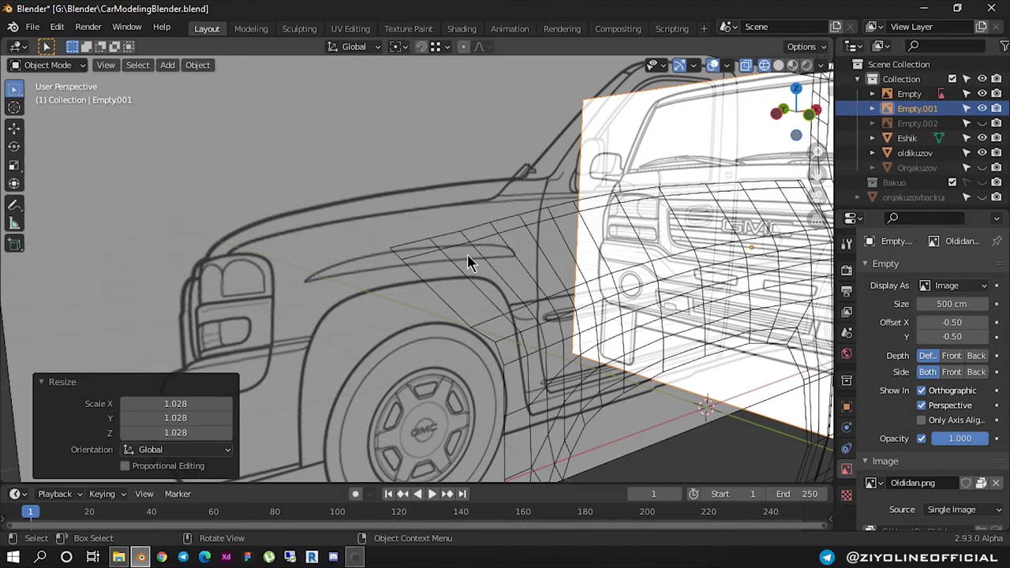
{"action": "scroll", "coordinate": [467, 262], "scroll_direction": "up", "scroll_amount": 1}
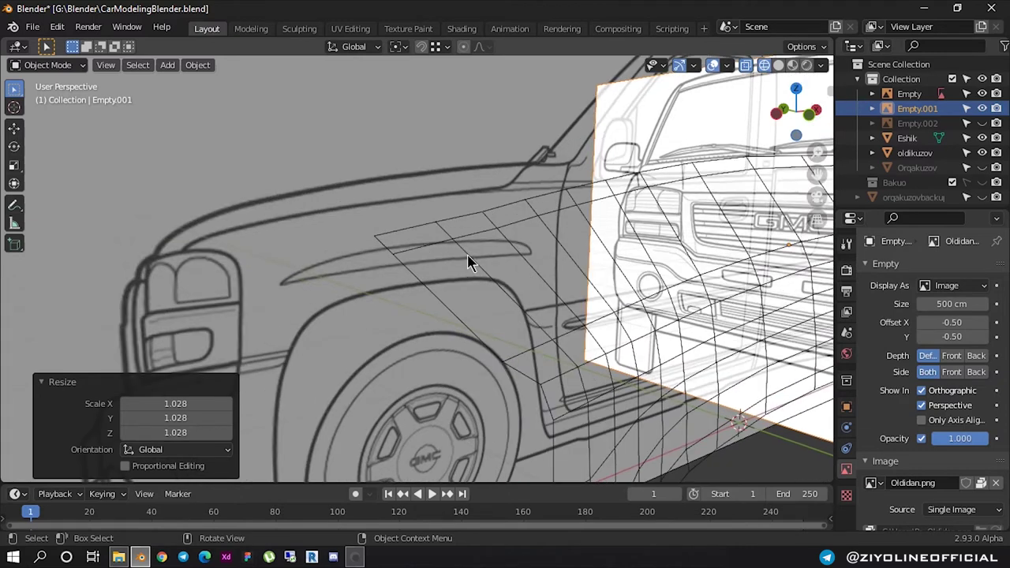
{"action": "scroll", "coordinate": [478, 262], "scroll_direction": "down", "scroll_amount": 3}
{"action": "key", "text": "KP_1"}
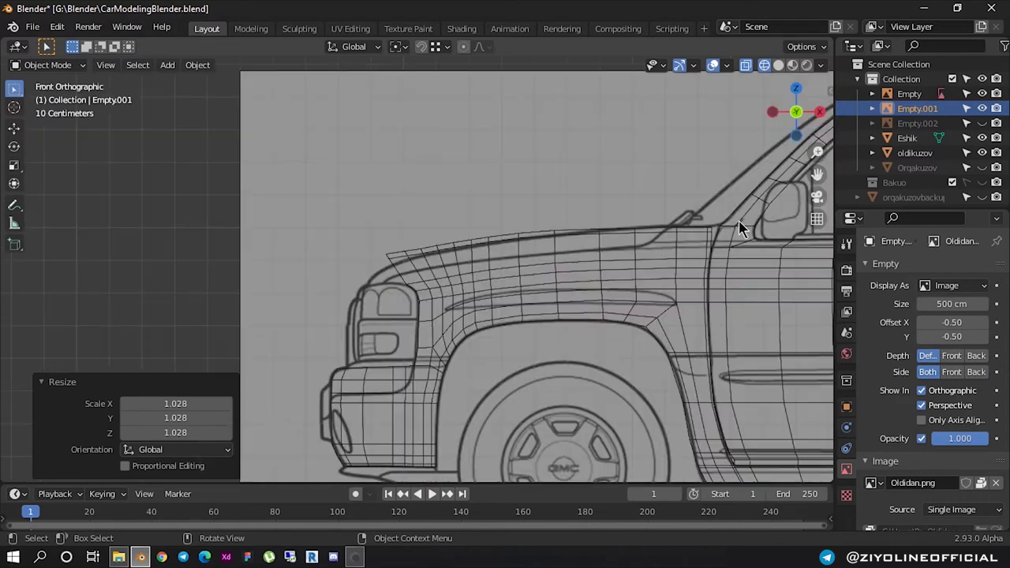
{"action": "scroll", "coordinate": [574, 251], "scroll_direction": "up", "scroll_amount": 3}
{"action": "scroll", "coordinate": [314, 247], "scroll_direction": "up", "scroll_amount": 2}
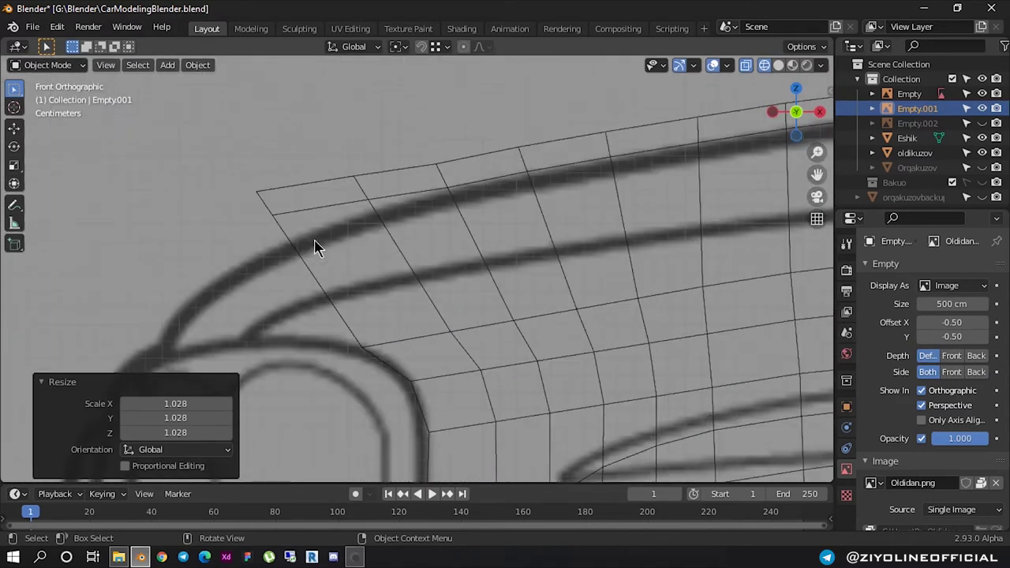
{"action": "left_click", "coordinate": [314, 247]}
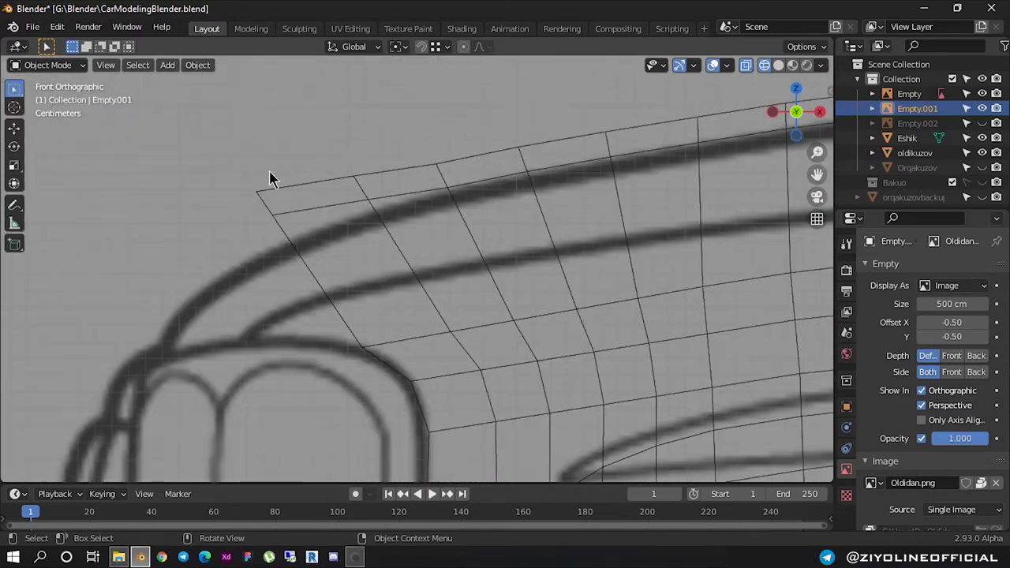
{"action": "left_click", "coordinate": [338, 211]}
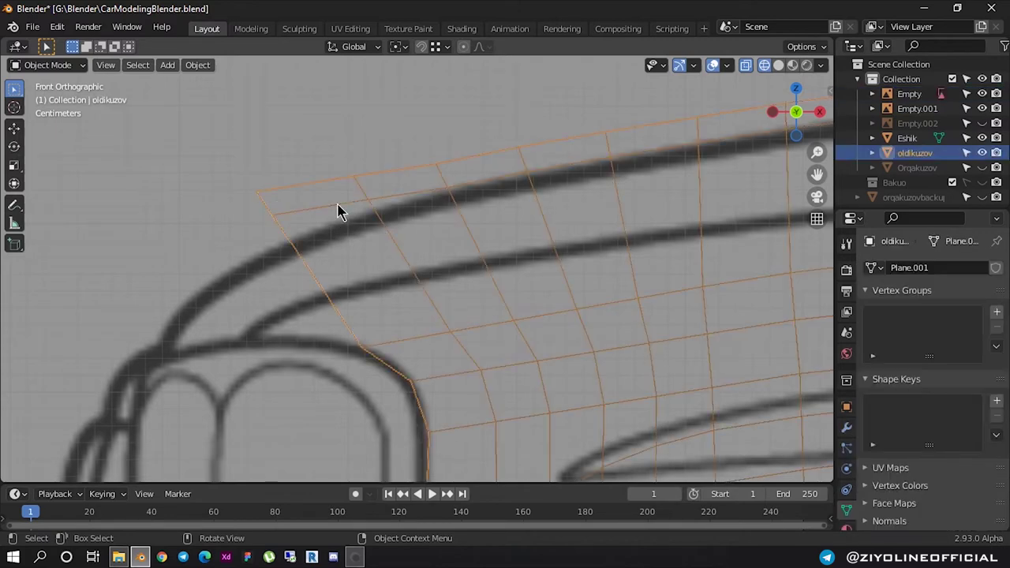
Enter Edit Mode on the oldikuzov mesh and select the door-corner vertices, cancelling a trial move
{"action": "key", "text": "Tab"}
{"action": "left_click", "coordinate": [353, 558]}
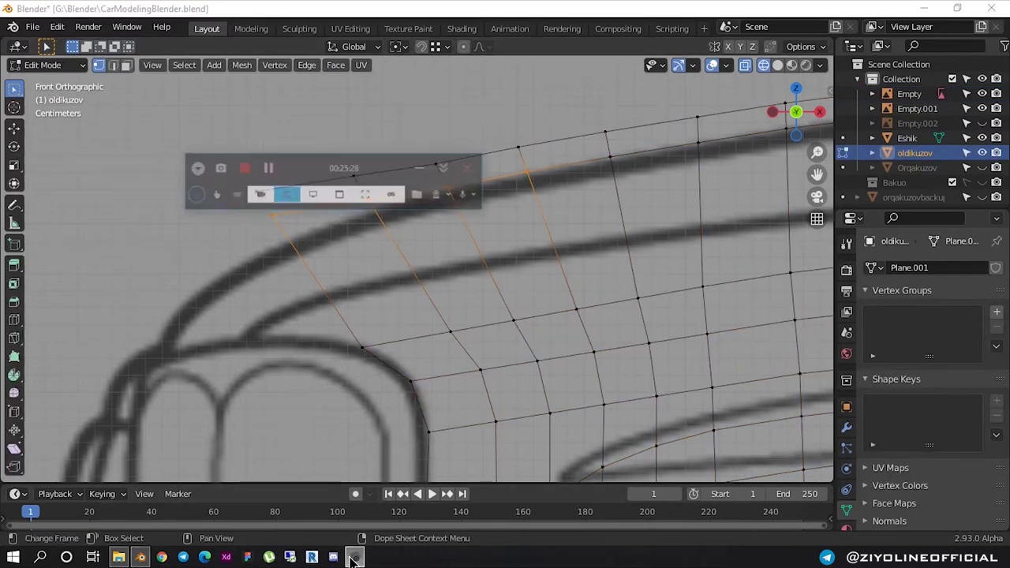
{"action": "left_click_drag", "start_coordinate": [203, 157], "coordinate": [405, 241]}
{"action": "scroll", "coordinate": [361, 232], "scroll_direction": "down", "scroll_amount": 3}
{"action": "scroll", "coordinate": [361, 232], "scroll_direction": "down", "scroll_amount": 2}
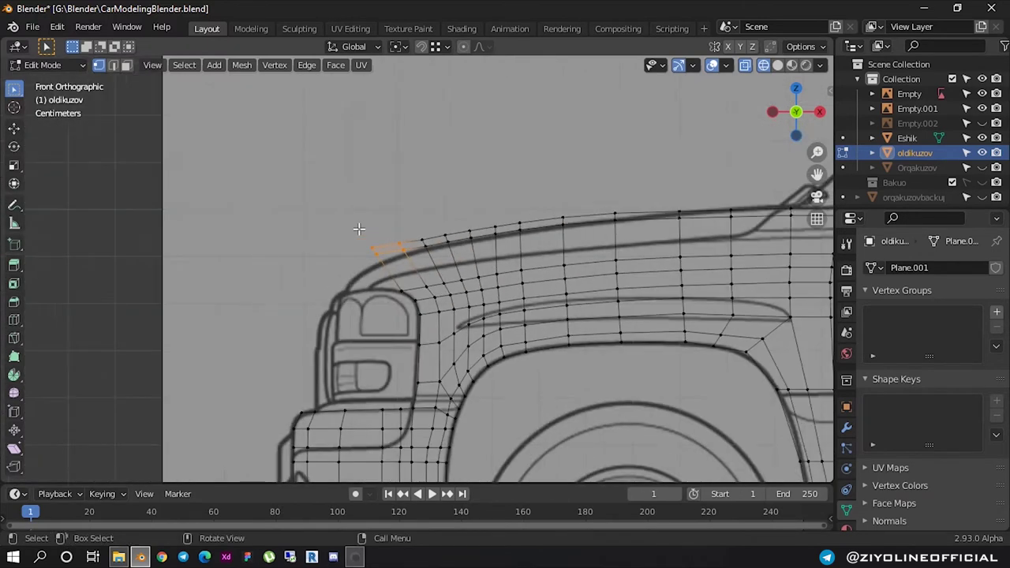
{"action": "scroll", "coordinate": [727, 231], "scroll_direction": "up", "scroll_amount": 2}
{"action": "scroll", "coordinate": [237, 244], "scroll_direction": "up", "scroll_amount": 2}
{"action": "scroll", "coordinate": [334, 241], "scroll_direction": "up", "scroll_amount": 1}
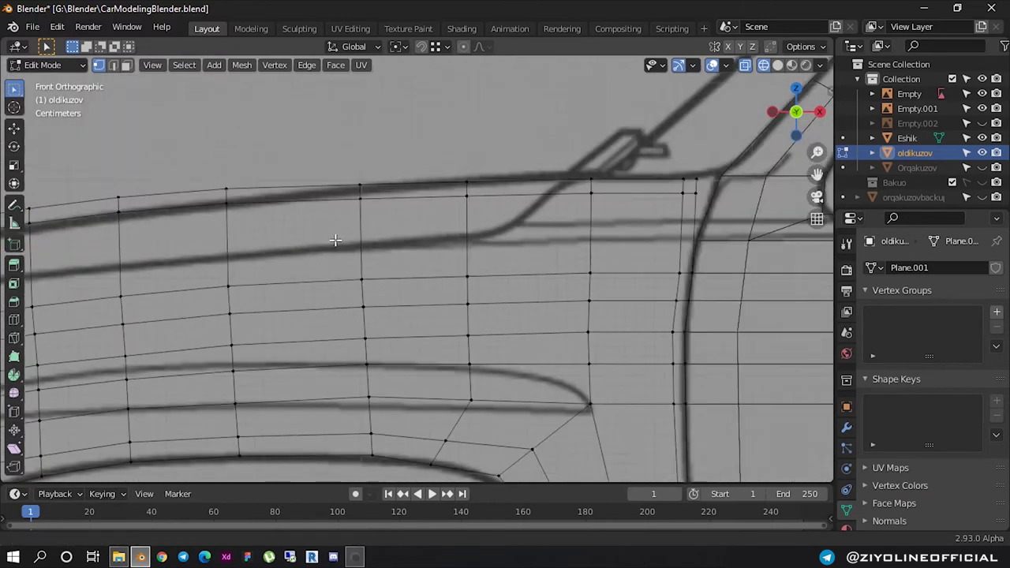
{"action": "scroll", "coordinate": [466, 219], "scroll_direction": "up", "scroll_amount": 1}
{"action": "scroll", "coordinate": [467, 219], "scroll_direction": "up", "scroll_amount": 1}
{"action": "scroll", "coordinate": [468, 209], "scroll_direction": "up", "scroll_amount": 1}
{"action": "scroll", "coordinate": [470, 198], "scroll_direction": "up", "scroll_amount": 2}
{"action": "scroll", "coordinate": [471, 185], "scroll_direction": "up", "scroll_amount": 1}
{"action": "left_click_drag", "start_coordinate": [471, 185], "coordinate": [540, 228]}
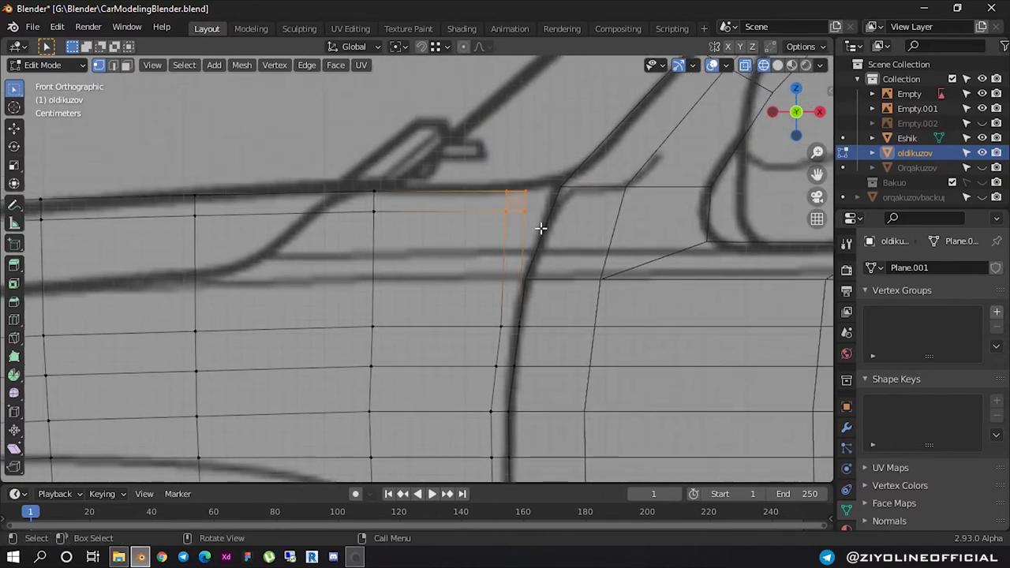
{"action": "key", "text": "g"}
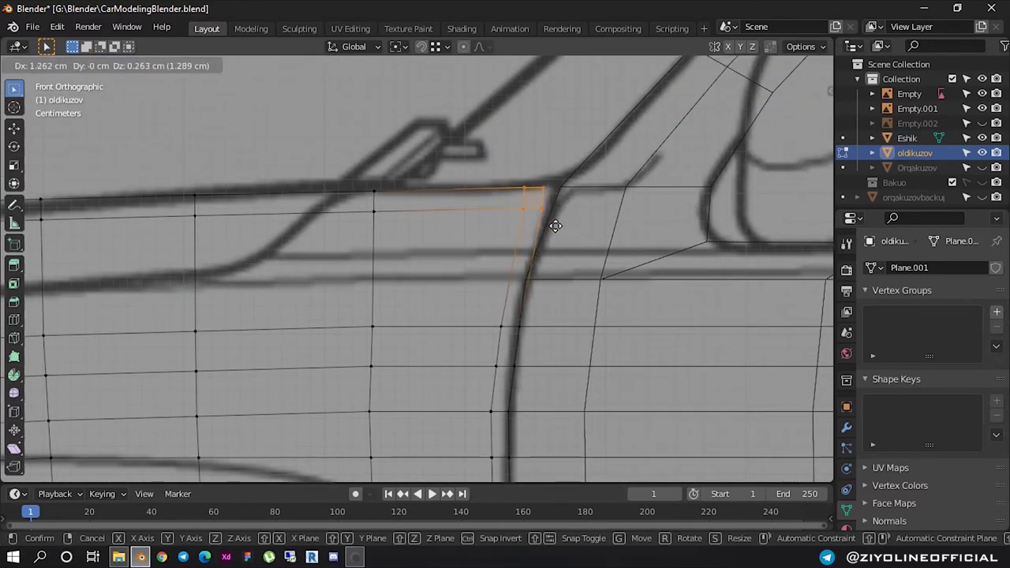
{"action": "right_click", "coordinate": [556, 226]}
Add a horizontal edge loop across the side panel and reposition its vertex
{"action": "key", "text": "ctrl+r"}
{"action": "left_click", "coordinate": [461, 274]}
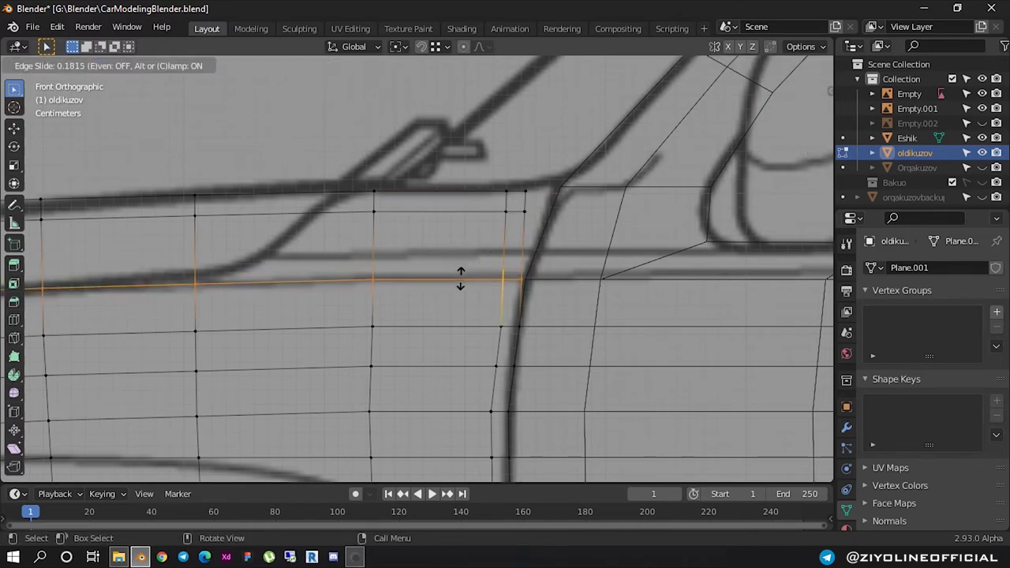
{"action": "left_click", "coordinate": [460, 278]}
{"action": "scroll", "coordinate": [505, 277], "scroll_direction": "up", "scroll_amount": 1}
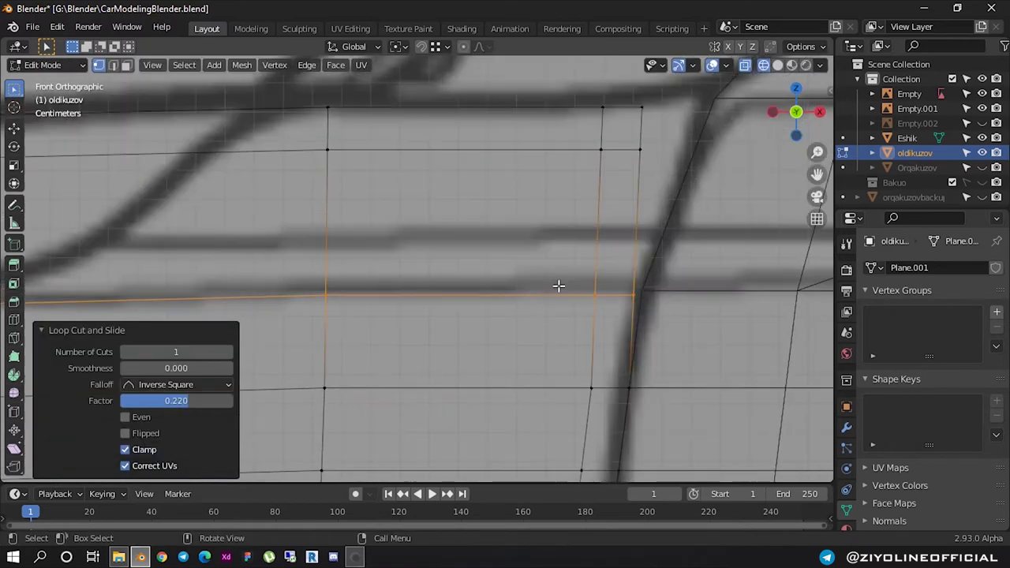
{"action": "scroll", "coordinate": [474, 268], "scroll_direction": "up", "scroll_amount": 1}
{"action": "scroll", "coordinate": [514, 270], "scroll_direction": "up", "scroll_amount": 1}
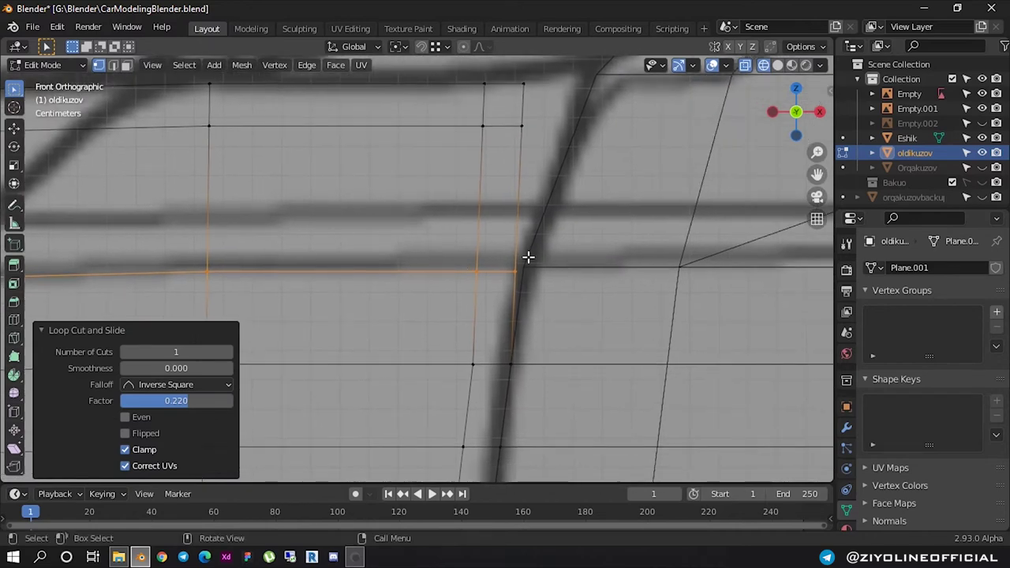
{"action": "key", "text": "g"}
{"action": "left_click", "coordinate": [528, 249]}
Move the top corner vertex and the top edge loop onto the blueprint line
{"action": "scroll", "coordinate": [511, 202], "scroll_direction": "down", "scroll_amount": 3}
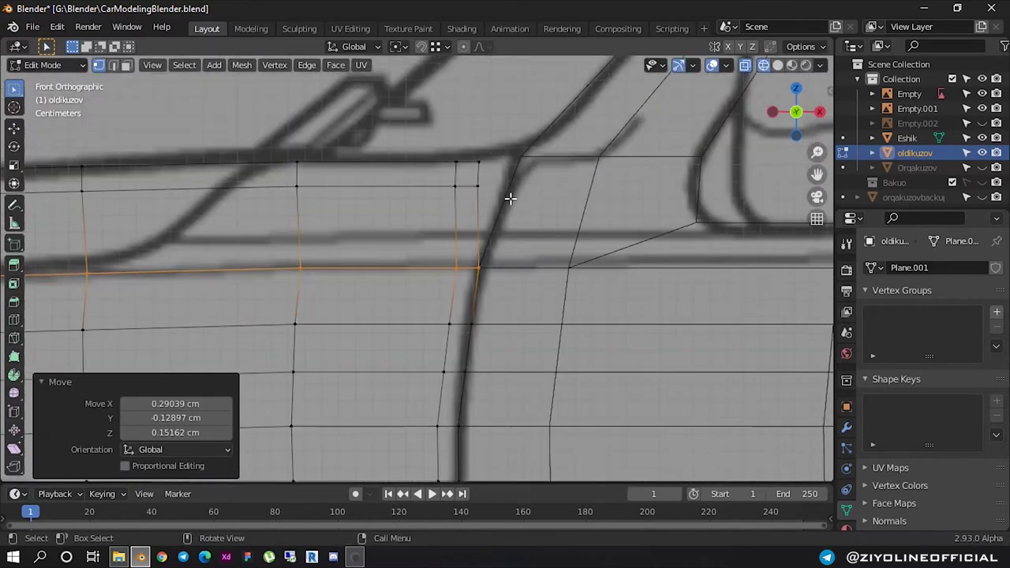
{"action": "scroll", "coordinate": [528, 241], "scroll_direction": "up", "scroll_amount": 1}
{"action": "scroll", "coordinate": [481, 198], "scroll_direction": "up", "scroll_amount": 1}
{"action": "left_click", "coordinate": [468, 180]}
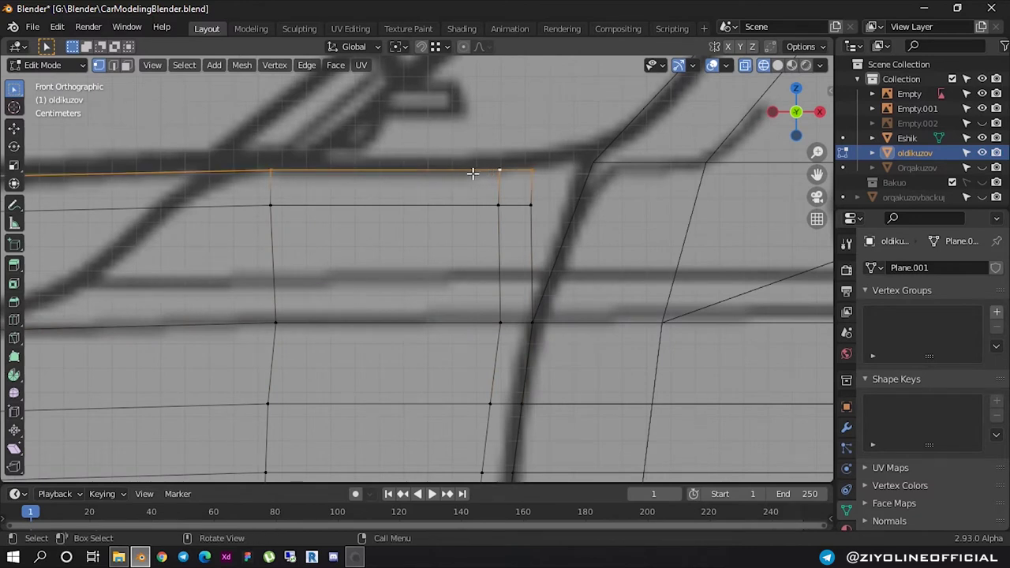
{"action": "key", "text": "g"}
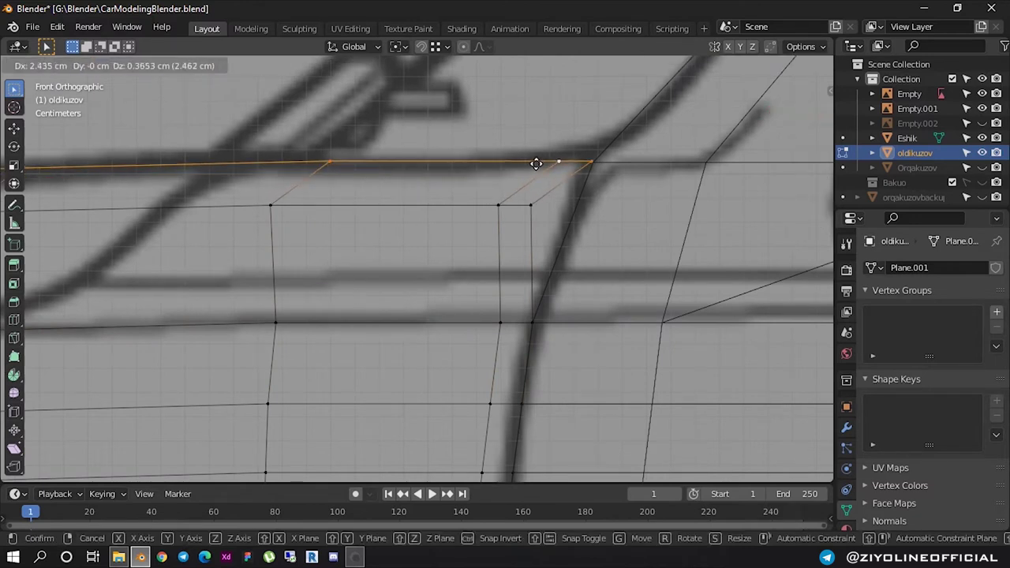
{"action": "left_click", "coordinate": [482, 164]}
{"action": "key", "text": "alt+a"}
{"action": "left_click", "coordinate": [522, 164], "text": "alt"}
{"action": "left_click", "coordinate": [540, 164], "text": "alt+shift"}
{"action": "left_click", "coordinate": [534, 163], "text": "alt"}
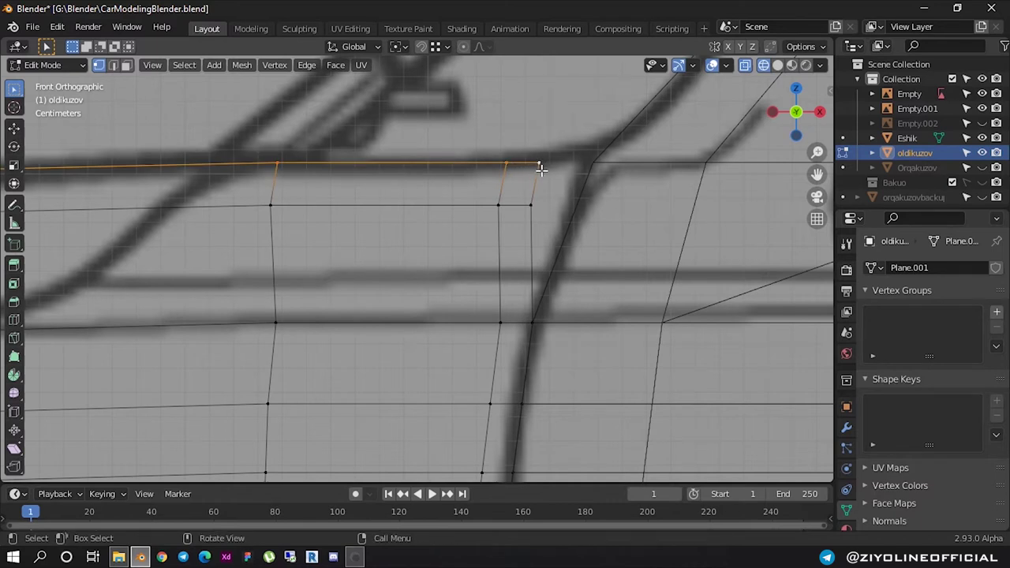
{"action": "key", "text": "g"}
{"action": "left_click", "coordinate": [591, 163]}
Reposition the loop below the top edge and lower two vertical edges along Z
{"action": "left_click", "coordinate": [533, 206]}
{"action": "left_click", "coordinate": [497, 206], "text": "alt"}
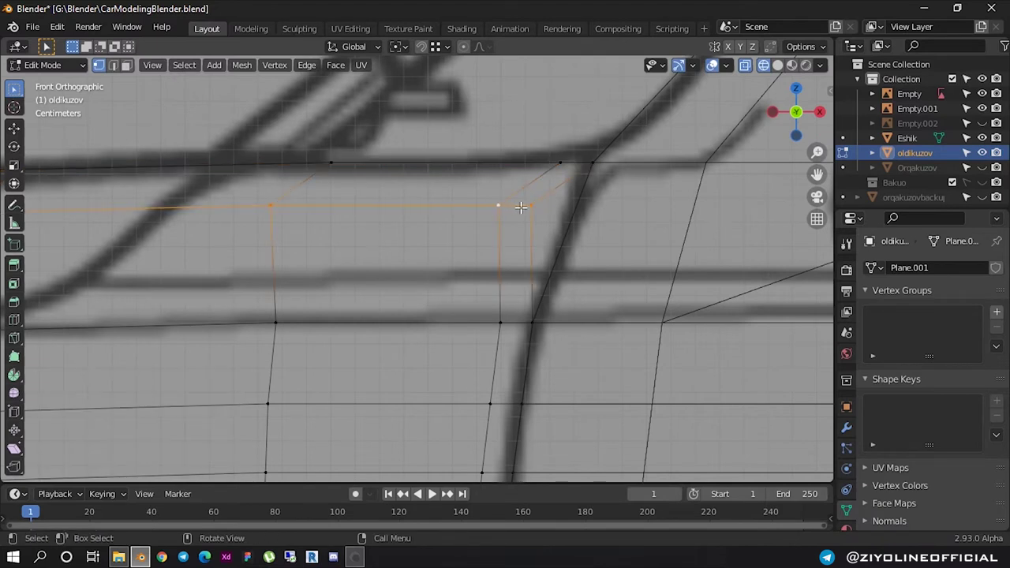
{"action": "key", "text": "g"}
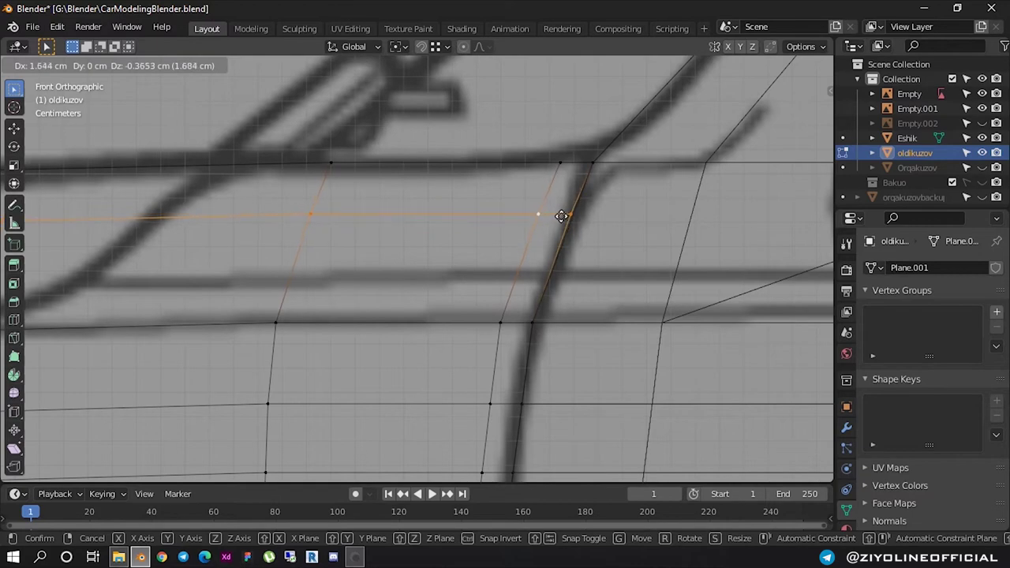
{"action": "left_click", "coordinate": [561, 216]}
{"action": "scroll", "coordinate": [482, 224], "scroll_direction": "down", "scroll_amount": 3}
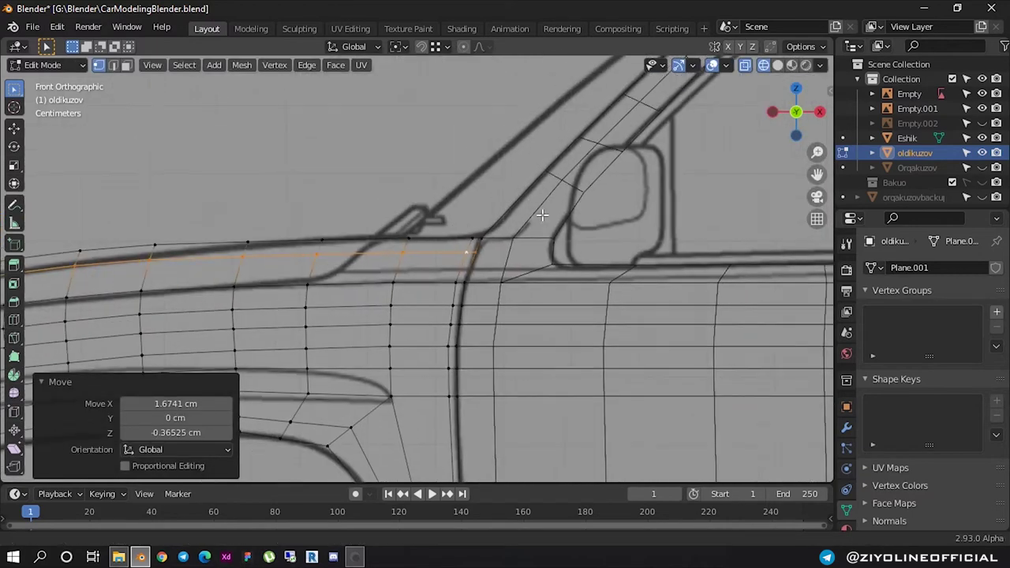
{"action": "scroll", "coordinate": [439, 243], "scroll_direction": "up", "scroll_amount": 1}
{"action": "scroll", "coordinate": [490, 237], "scroll_direction": "down", "scroll_amount": 2}
{"action": "scroll", "coordinate": [539, 228], "scroll_direction": "up", "scroll_amount": 2}
{"action": "scroll", "coordinate": [539, 228], "scroll_direction": "up", "scroll_amount": 2}
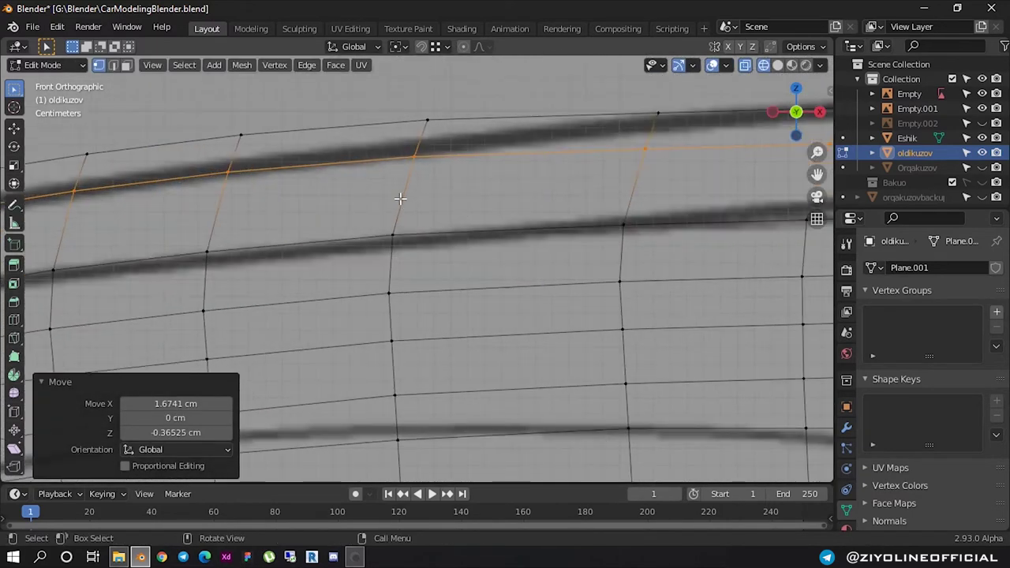
{"action": "left_click_drag", "start_coordinate": [403, 112], "coordinate": [433, 163]}
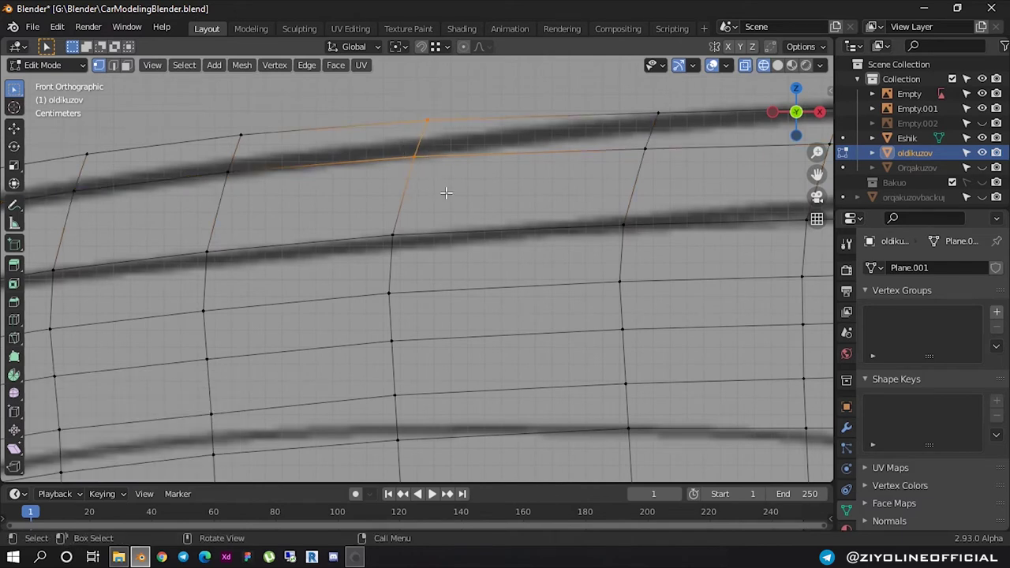
{"action": "key", "text": "g"}
{"action": "key", "text": "z"}
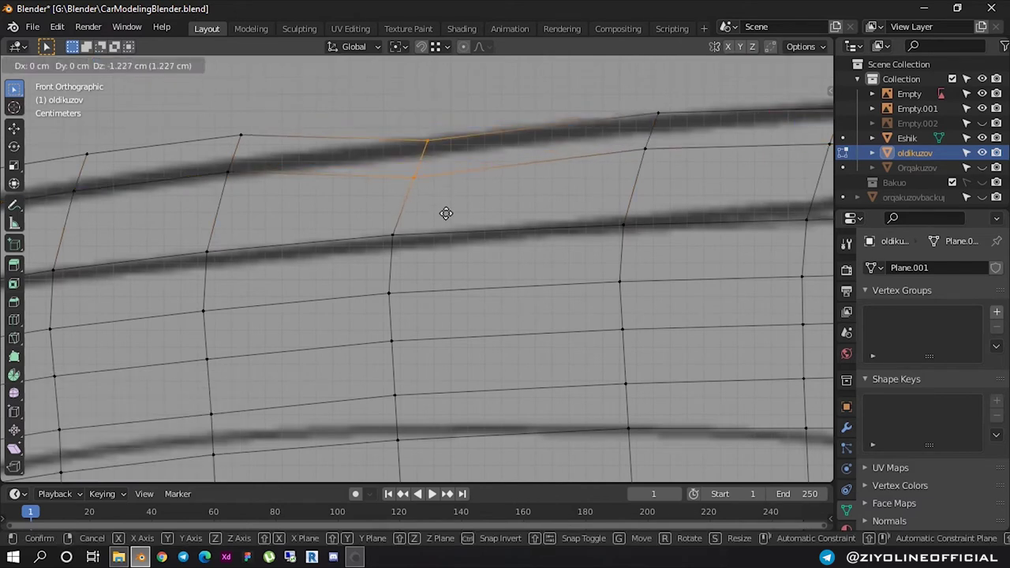
{"action": "left_click", "coordinate": [446, 213]}
{"action": "left_click", "coordinate": [655, 133]}
{"action": "key", "text": "g"}
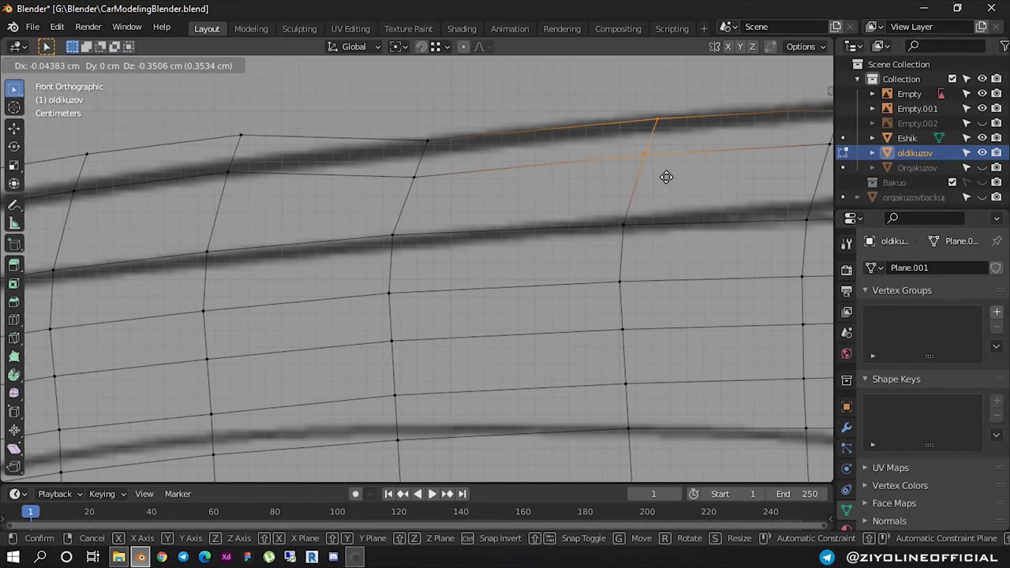
{"action": "left_click", "coordinate": [666, 176]}
Lower three more top-row vertices onto the blueprint line
{"action": "scroll", "coordinate": [552, 182], "scroll_direction": "down", "scroll_amount": 3}
{"action": "middle_click_drag", "start_coordinate": [553, 182], "coordinate": [496, 180], "text": "shift"}
{"action": "scroll", "coordinate": [496, 181], "scroll_direction": "up", "scroll_amount": 2}
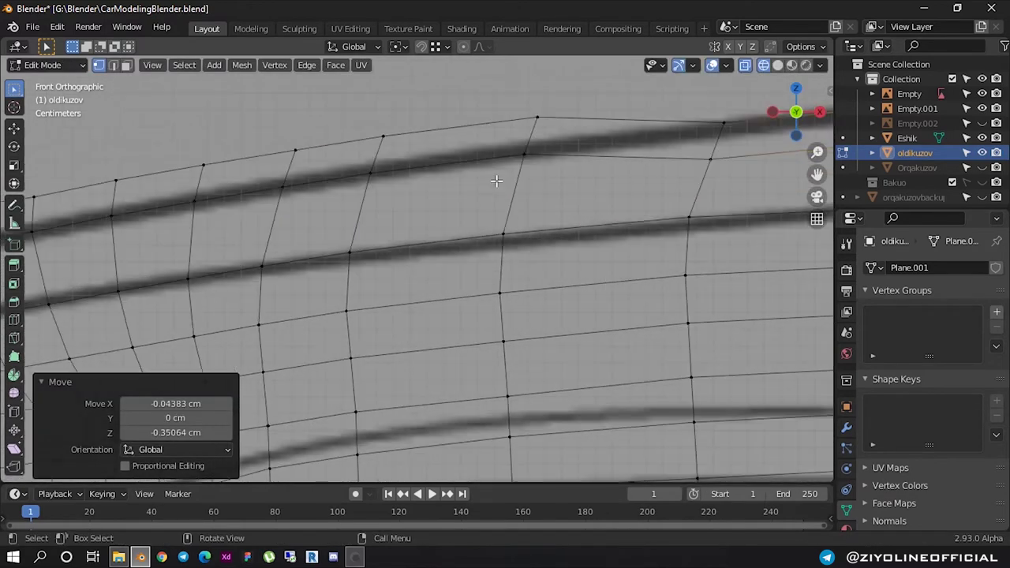
{"action": "left_click", "coordinate": [525, 154]}
{"action": "key", "text": "g"}
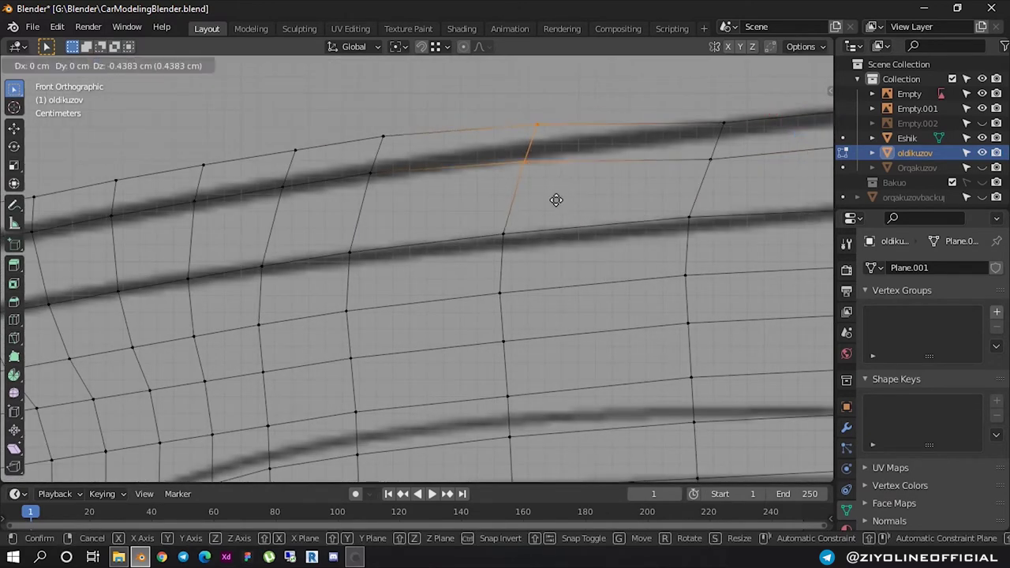
{"action": "left_click", "coordinate": [513, 207]}
{"action": "left_click_drag", "start_coordinate": [365, 125], "coordinate": [406, 193]}
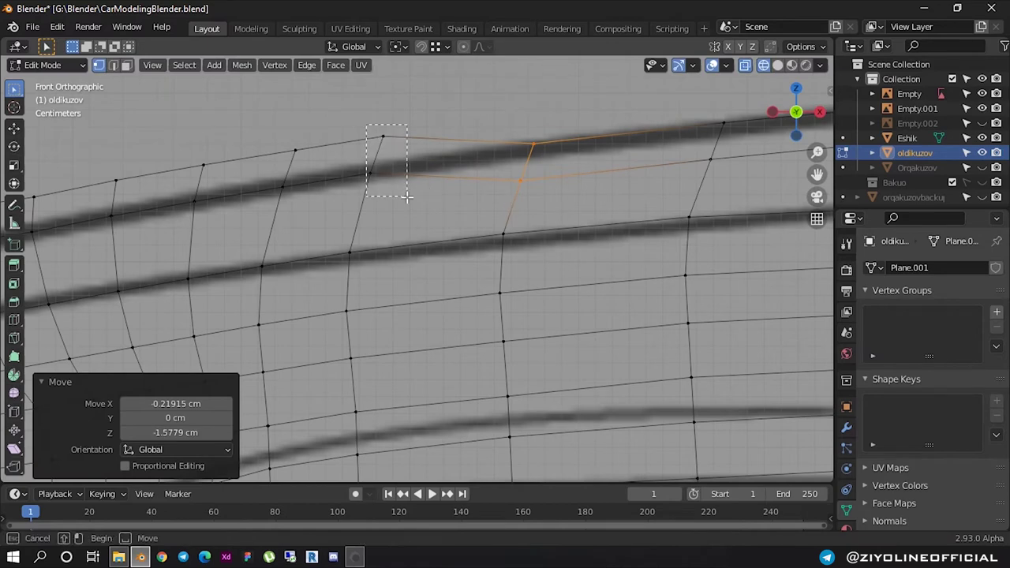
{"action": "key", "text": "g"}
{"action": "left_click", "coordinate": [404, 226]}
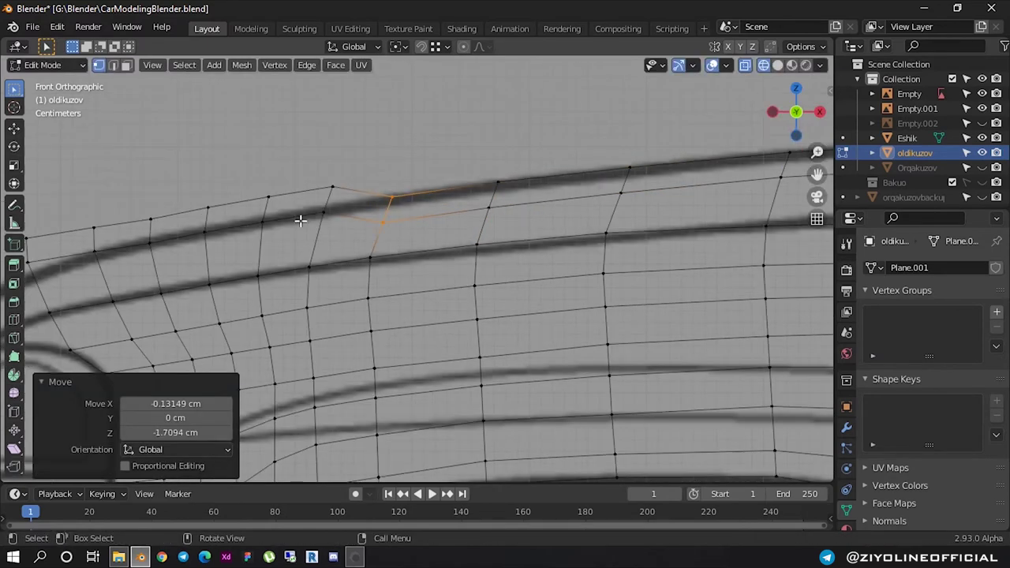
Return to front orthographic view and box-select the top-row vertices toward the front
{"action": "middle_click_drag", "start_coordinate": [300, 219], "coordinate": [350, 221]}
{"action": "key", "text": "KP_1"}
{"action": "scroll", "coordinate": [247, 195], "scroll_direction": "up", "scroll_amount": 1}
{"action": "middle_click_drag", "start_coordinate": [247, 195], "coordinate": [553, 192], "text": "shift"}
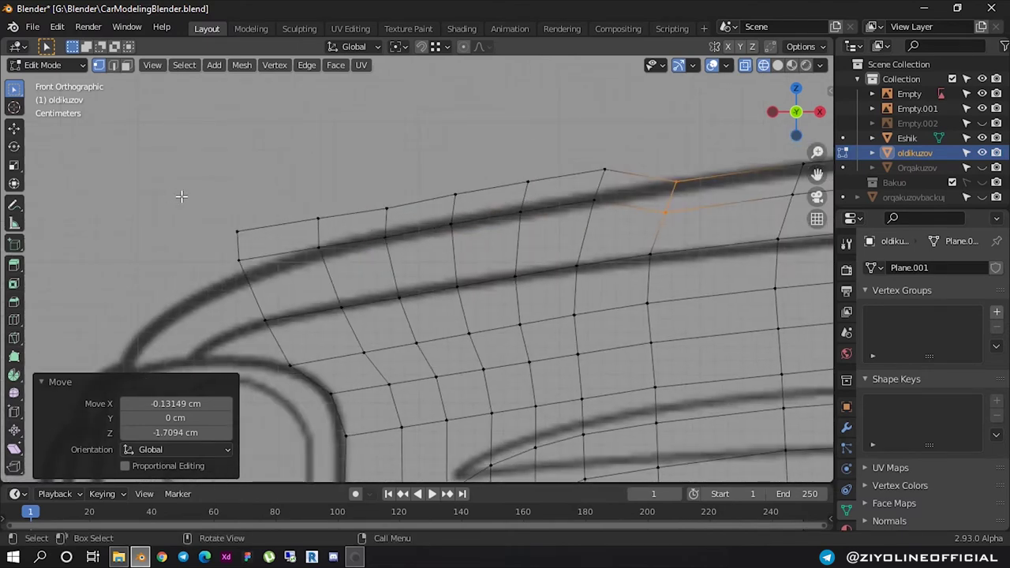
{"action": "left_click_drag", "start_coordinate": [183, 196], "coordinate": [504, 235]}
{"action": "key", "text": "alt+a"}
{"action": "left_click_drag", "start_coordinate": [604, 235], "coordinate": [63, 143]}
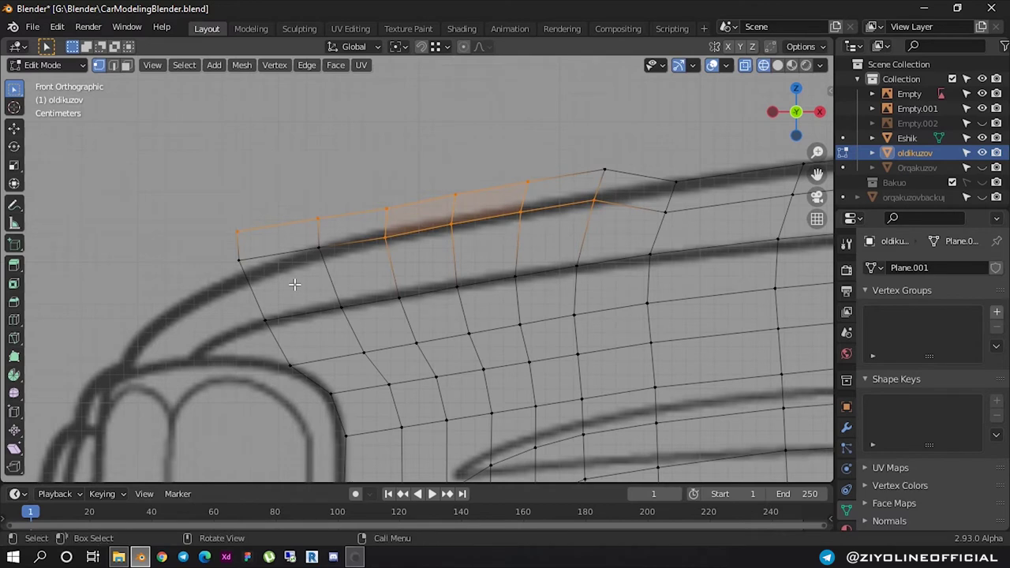
Select the front top-row strip and move it -0.526 cm X, -1.841 cm Z onto the curved line
{"action": "left_click_drag", "start_coordinate": [293, 281], "coordinate": [221, 226], "text": "shift"}
{"action": "mouse_move", "coordinate": [601, 224]}
{"action": "left_mouse_down"}
{"action": "mouse_move", "coordinate": [564, 132]}
{"action": "mouse_move", "coordinate": [613, 189]}
{"action": "left_mouse_up"}
{"action": "key", "text": "b"}
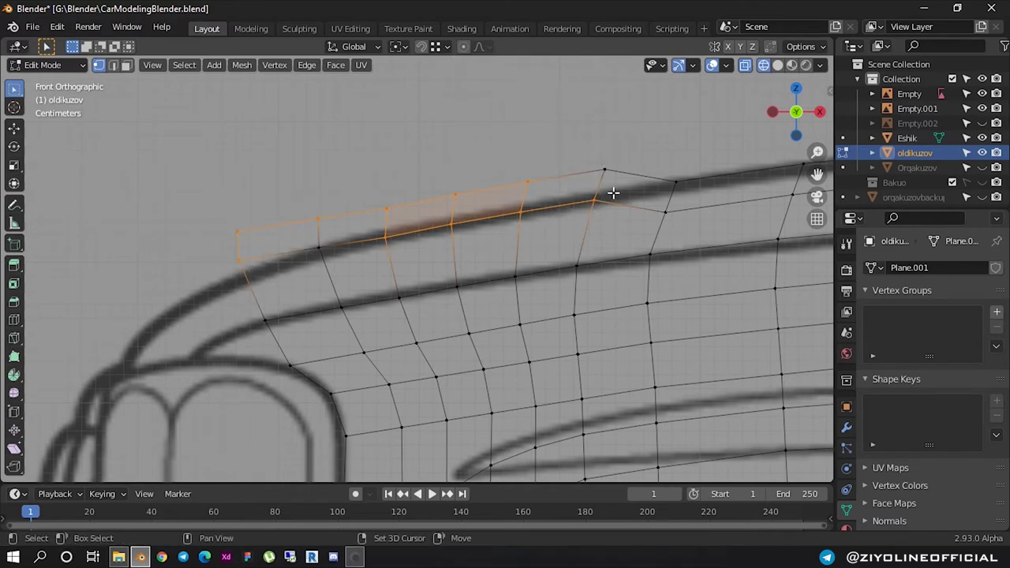
{"action": "left_click_drag", "start_coordinate": [422, 247], "coordinate": [259, 208], "text": "shift"}
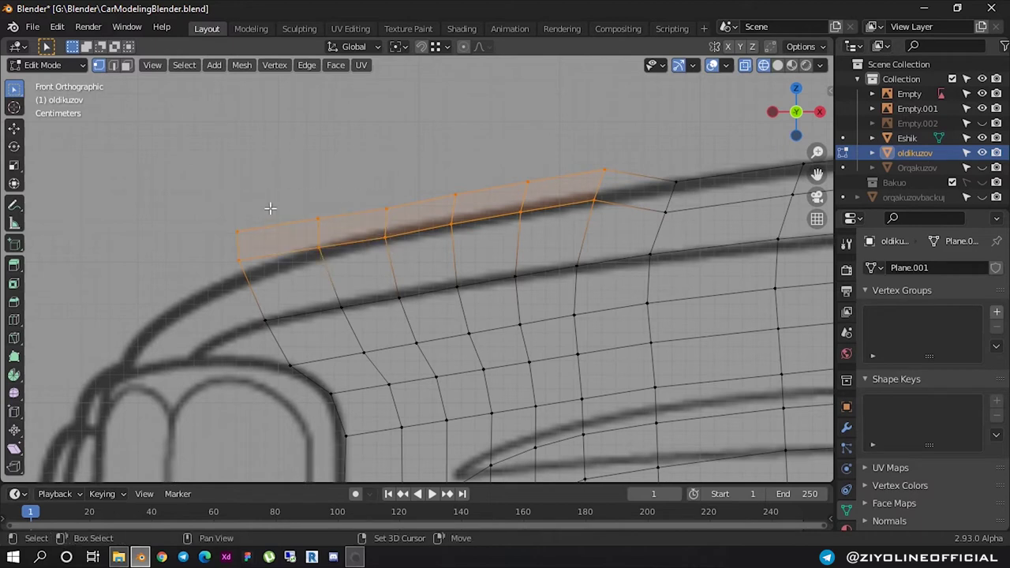
{"action": "key", "text": "g"}
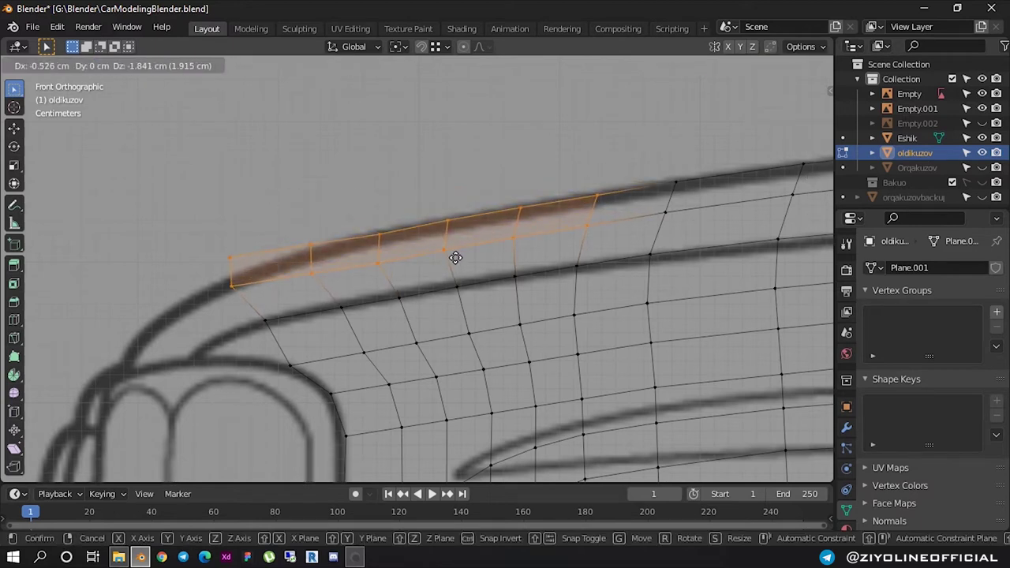
{"action": "left_click", "coordinate": [456, 257]}
{"action": "scroll", "coordinate": [447, 253], "scroll_direction": "up", "scroll_amount": 2}
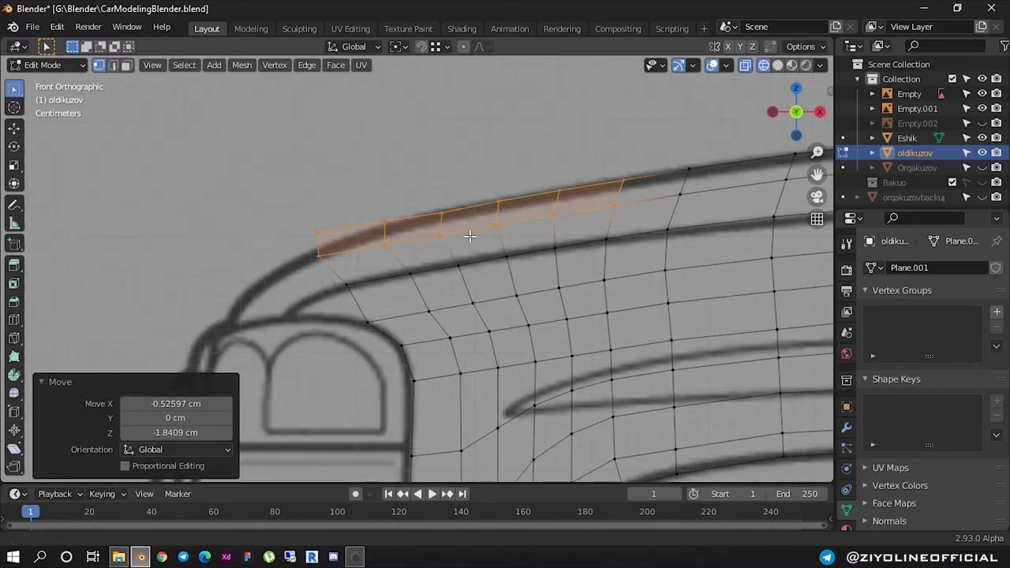
{"action": "middle_click_drag", "start_coordinate": [446, 253], "coordinate": [402, 245], "text": "shift"}
{"action": "left_click_drag", "start_coordinate": [402, 245], "coordinate": [335, 148]}
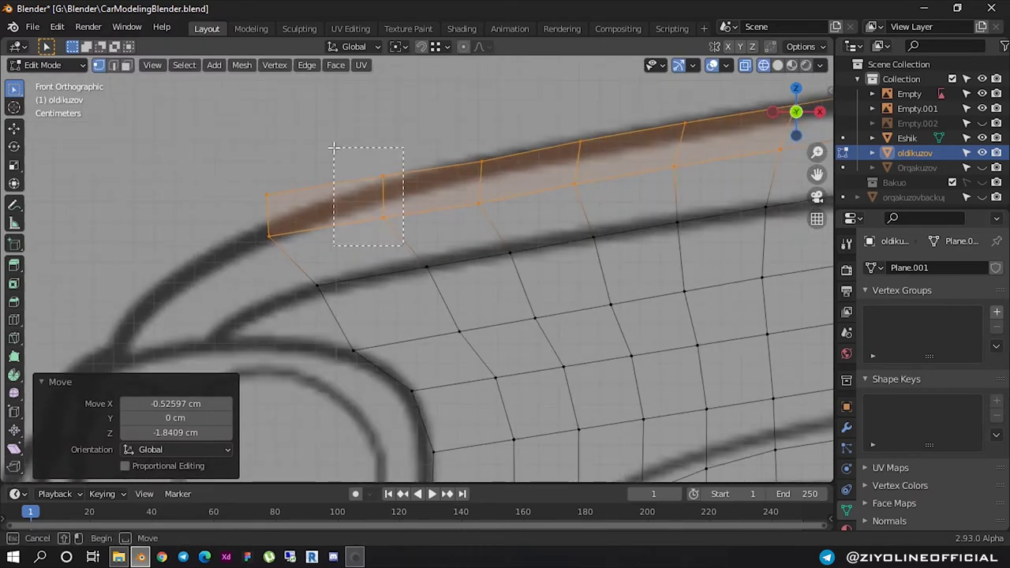
Nudge the selected vertices down, then shift the strip's left-edge vertices left and down
{"action": "key", "text": "g"}
{"action": "left_click", "coordinate": [344, 192]}
{"action": "left_click_drag", "start_coordinate": [311, 247], "coordinate": [190, 169]}
{"action": "key", "text": "g"}
{"action": "left_click", "coordinate": [200, 206]}
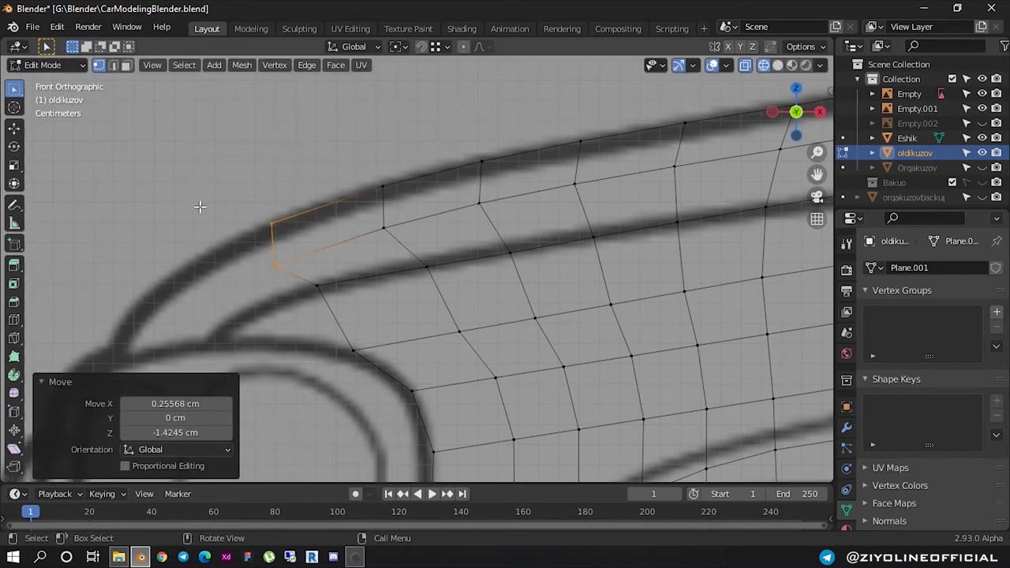
{"action": "scroll", "coordinate": [200, 207], "scroll_direction": "down", "scroll_amount": 3}
{"action": "scroll", "coordinate": [379, 229], "scroll_direction": "up", "scroll_amount": 2}
{"action": "scroll", "coordinate": [408, 229], "scroll_direction": "up", "scroll_amount": 2}
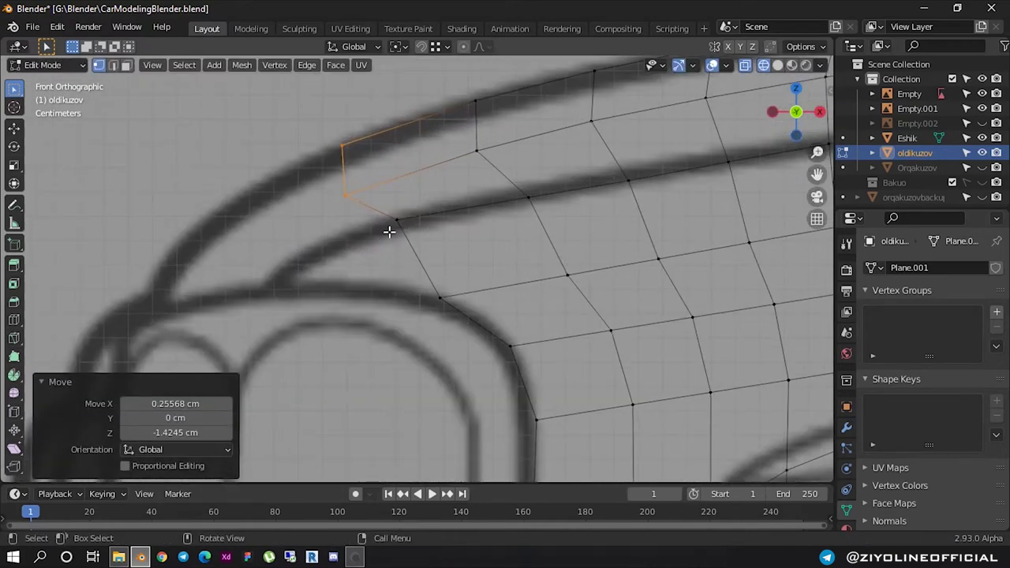
{"action": "middle_click_drag", "start_coordinate": [389, 231], "coordinate": [437, 221], "text": "shift"}
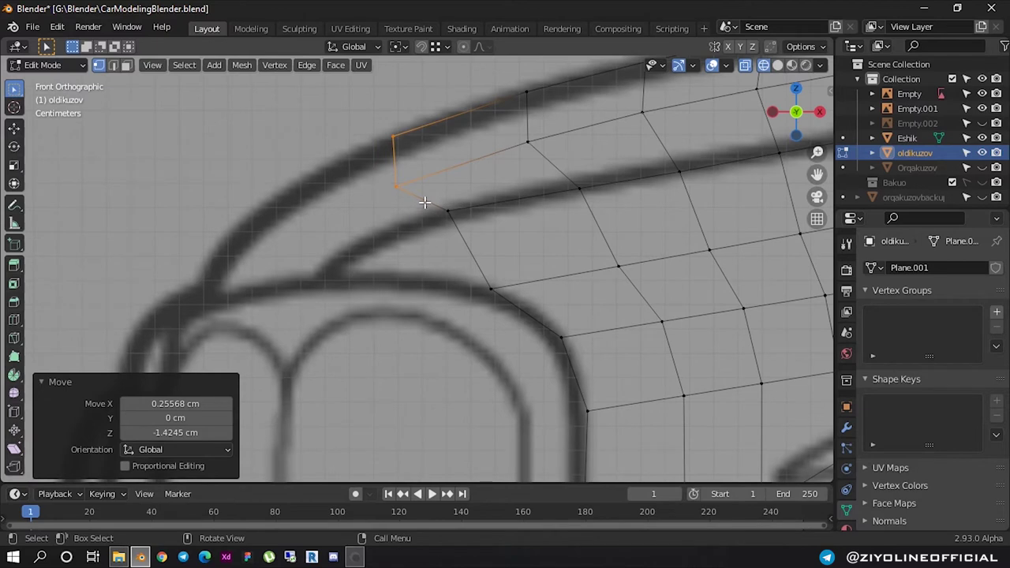
Move the upper front corner vertices onto the hood line of the front blueprint
{"action": "left_click", "coordinate": [451, 216]}
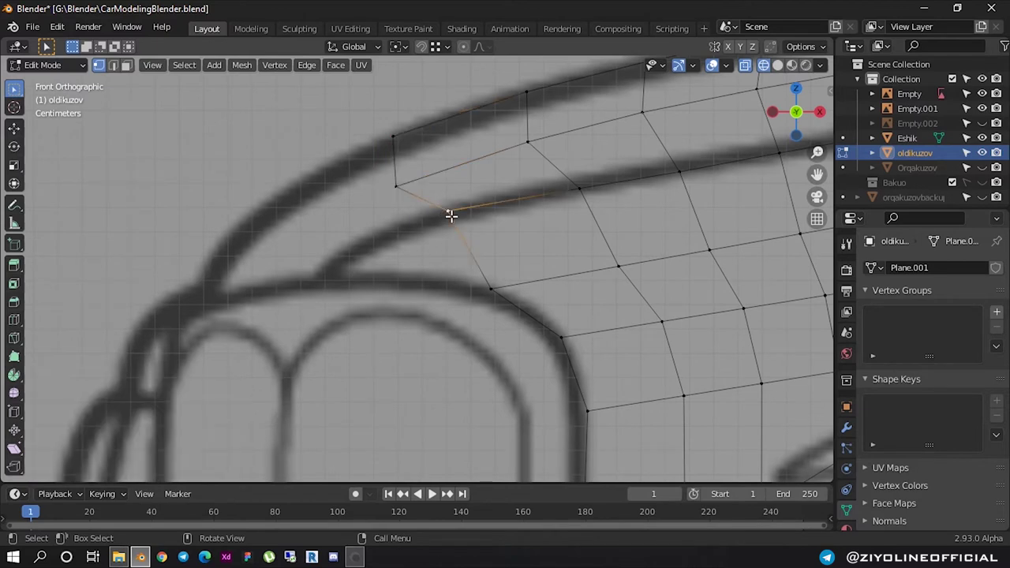
{"action": "left_click", "coordinate": [395, 147]}
{"action": "left_click", "coordinate": [395, 186], "text": "shift"}
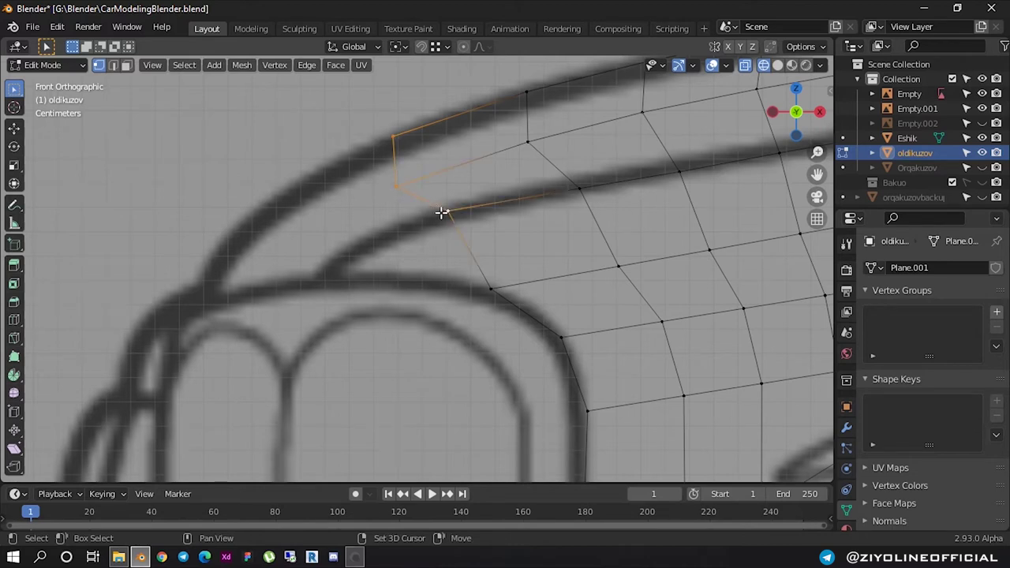
{"action": "key", "text": "g"}
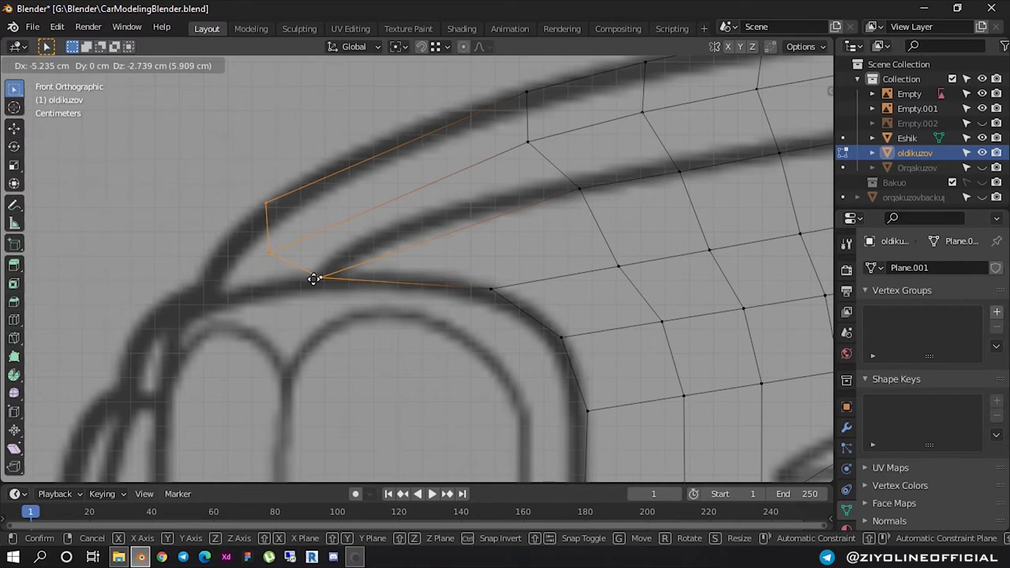
{"action": "left_click", "coordinate": [308, 279]}
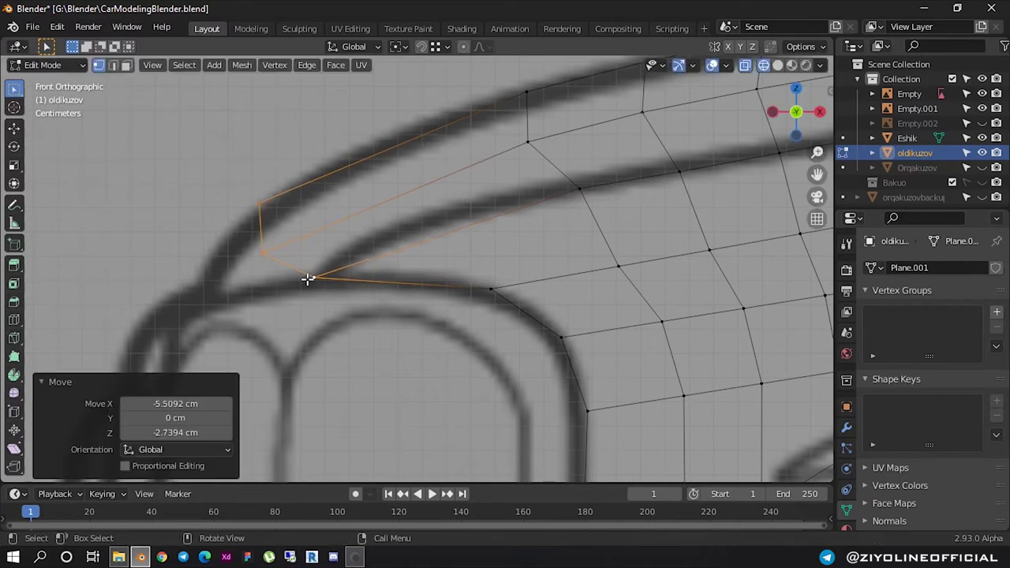
Place the lower and upper-left corner vertices onto the blueprint's outer hood curve
{"action": "left_click", "coordinate": [264, 253]}
{"action": "key", "text": "g"}
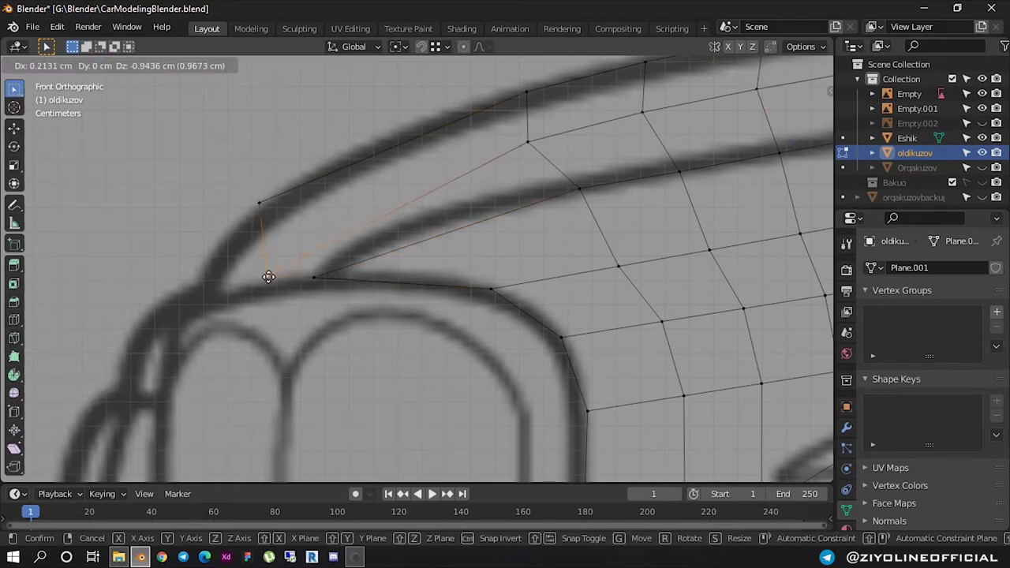
{"action": "left_click", "coordinate": [258, 277]}
{"action": "left_click", "coordinate": [262, 204]}
{"action": "key", "text": "g"}
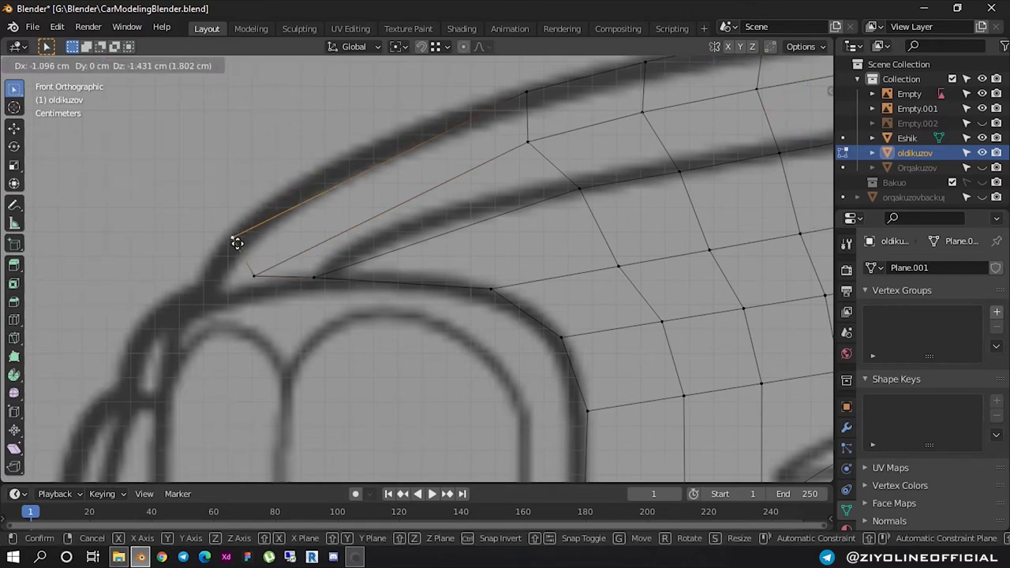
{"action": "left_click", "coordinate": [272, 233]}
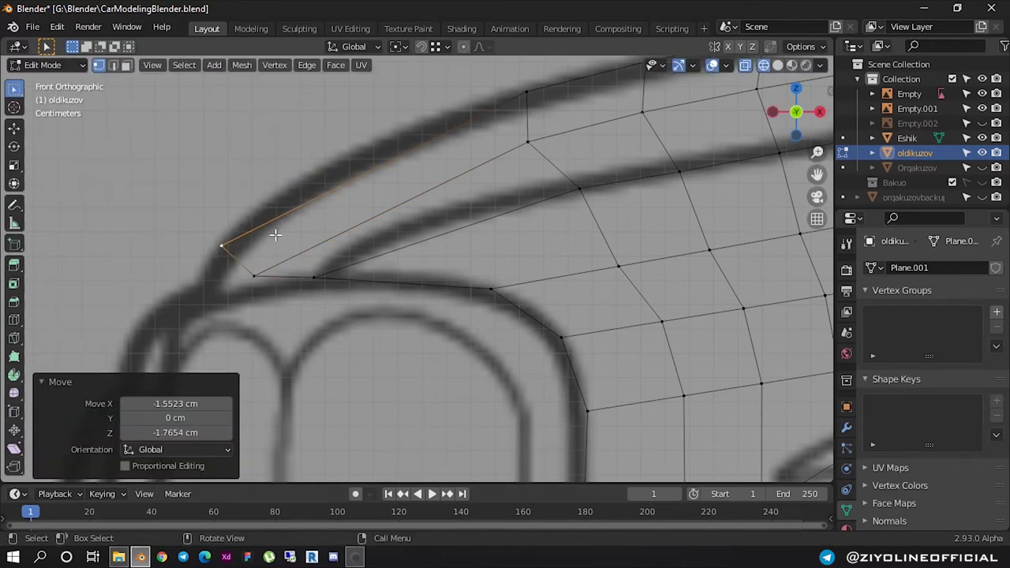
{"action": "scroll", "coordinate": [420, 223], "scroll_direction": "down", "scroll_amount": 2}
{"action": "scroll", "coordinate": [419, 220], "scroll_direction": "up", "scroll_amount": 2}
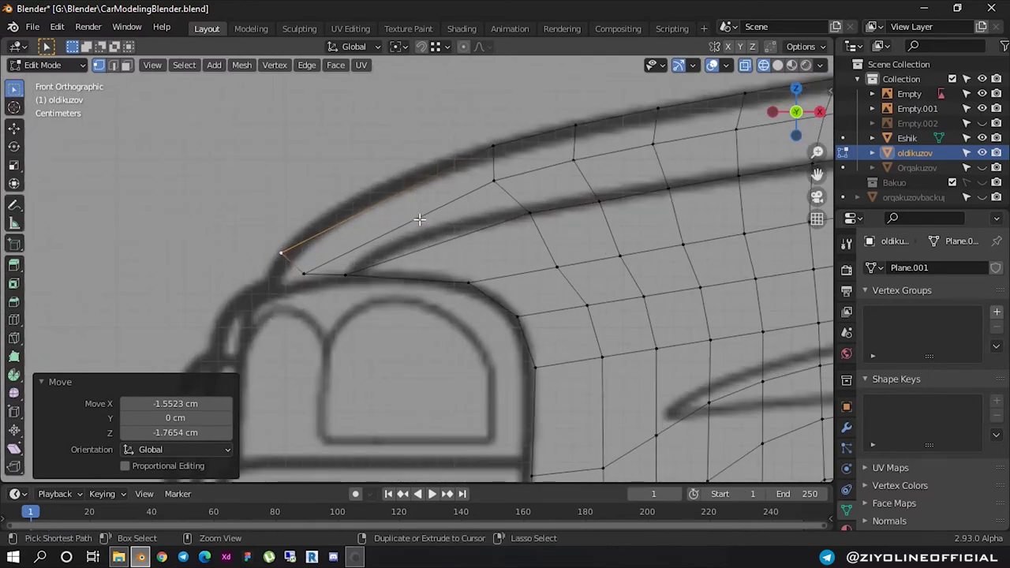
Add a centred edge loop across the fender and fit its first vertex to the hood outline
{"action": "key", "text": "ctrl+r"}
{"action": "left_click", "coordinate": [413, 226]}
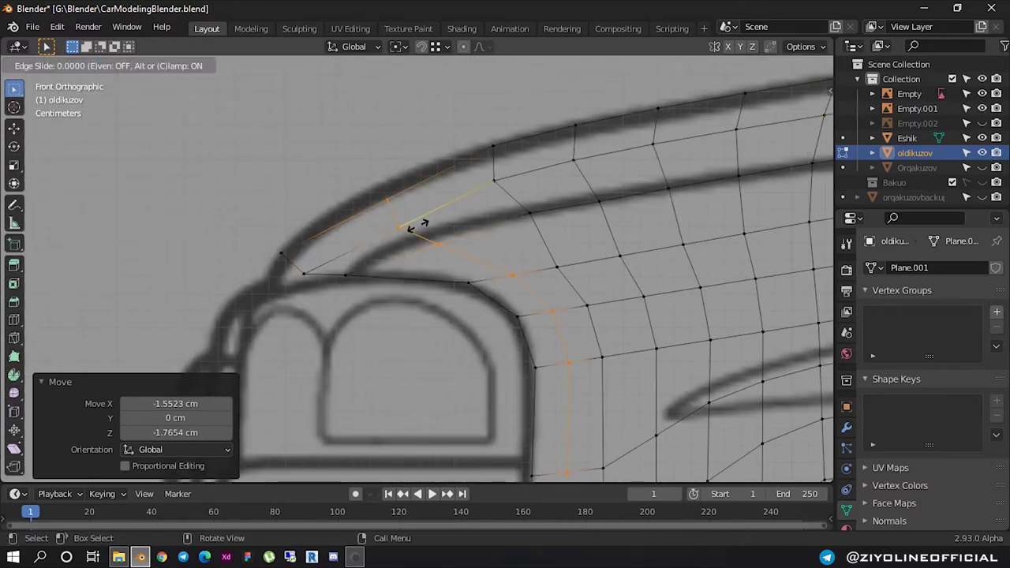
{"action": "right_click", "coordinate": [411, 212]}
{"action": "left_click", "coordinate": [391, 200]}
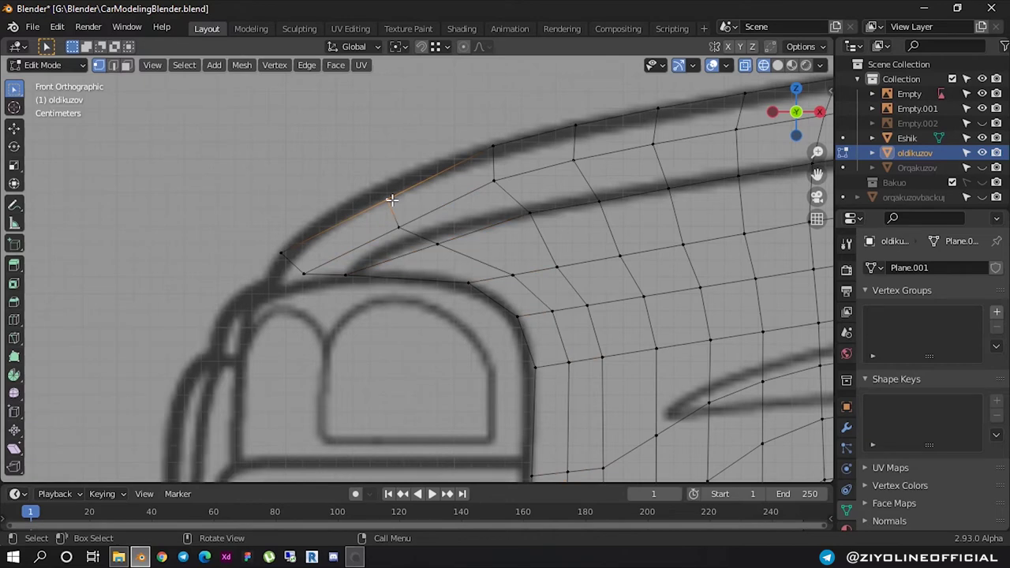
{"action": "key", "text": "g"}
{"action": "left_click", "coordinate": [392, 180]}
Adjust the next two loop vertices along the blueprint line
{"action": "left_click", "coordinate": [395, 227]}
{"action": "key", "text": "g"}
{"action": "left_click", "coordinate": [399, 207]}
{"action": "left_click", "coordinate": [424, 237]}
{"action": "key", "text": "g"}
{"action": "left_click", "coordinate": [423, 235]}
Fit three loop vertices down the headlight edge onto its outline
{"action": "left_click", "coordinate": [472, 281]}
{"action": "key", "text": "g"}
{"action": "left_click", "coordinate": [476, 297]}
{"action": "left_click", "coordinate": [517, 314]}
{"action": "key", "text": "g"}
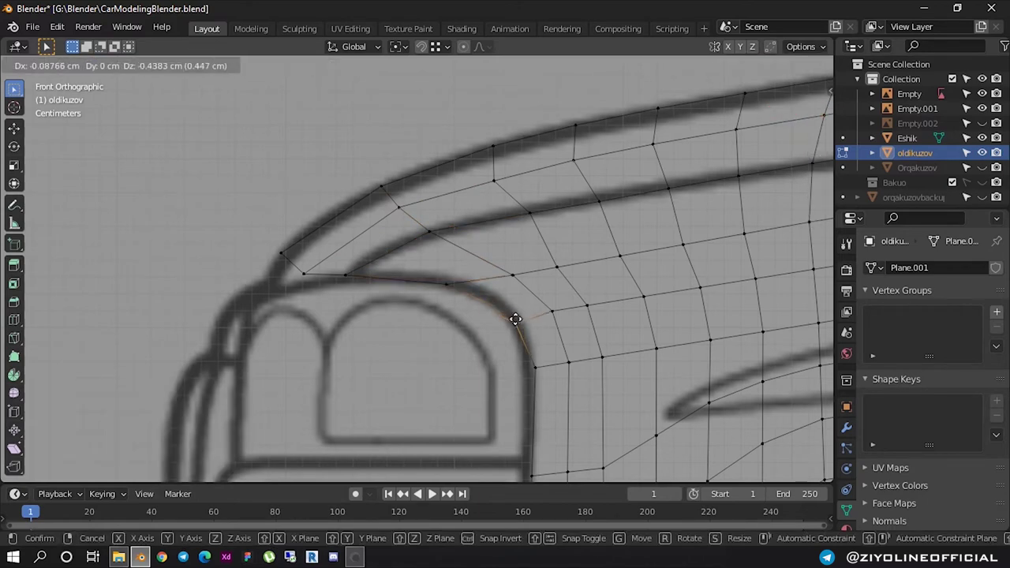
{"action": "left_click", "coordinate": [519, 330]}
{"action": "left_click", "coordinate": [532, 361]}
{"action": "key", "text": "g"}
{"action": "left_click", "coordinate": [527, 361]}
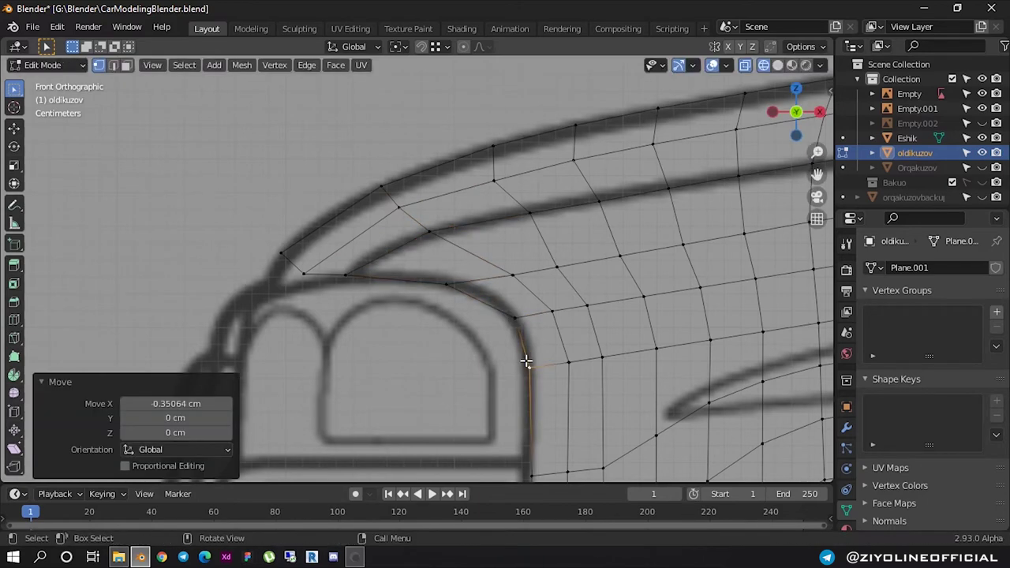
Move the vertex beside the headlight onto the headlight outline
{"action": "scroll", "coordinate": [463, 349], "scroll_direction": "down", "scroll_amount": 1}
{"action": "middle_click_drag", "start_coordinate": [451, 326], "coordinate": [448, 196], "text": "shift"}
{"action": "scroll", "coordinate": [521, 261], "scroll_direction": "up", "scroll_amount": 2}
{"action": "scroll", "coordinate": [523, 268], "scroll_direction": "down", "scroll_amount": 1}
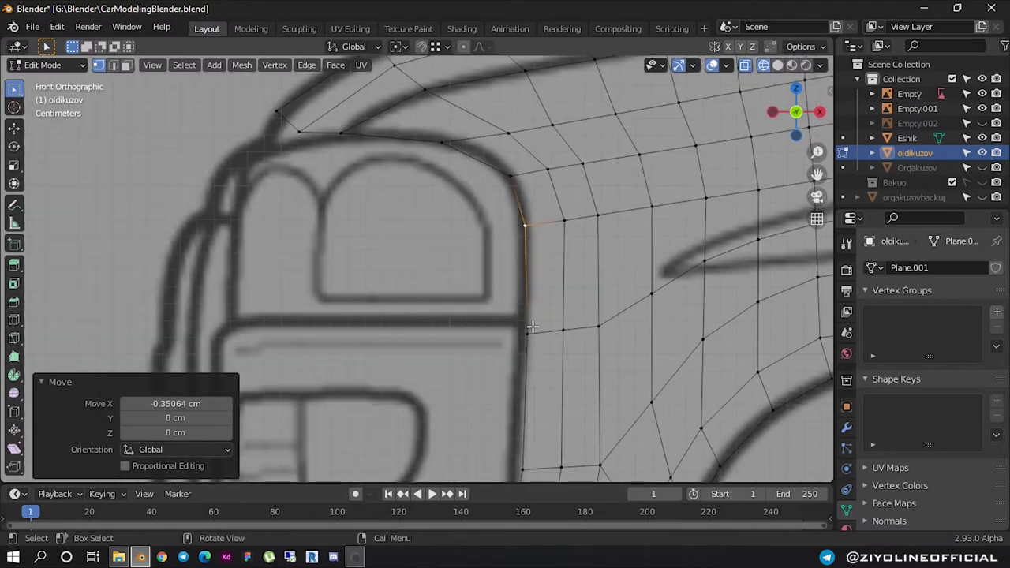
{"action": "left_click", "coordinate": [530, 338]}
{"action": "key", "text": "g"}
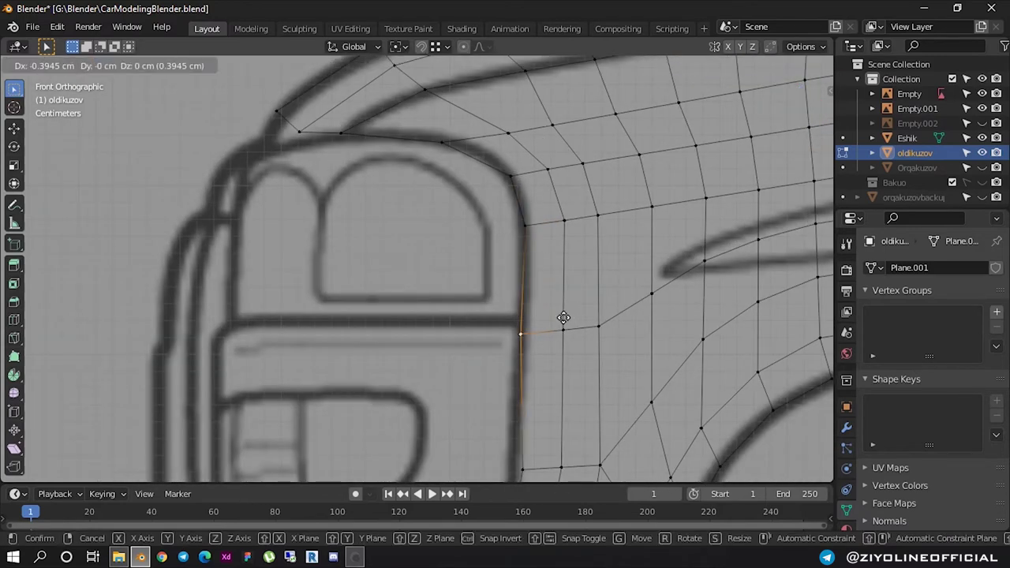
{"action": "left_click", "coordinate": [568, 318]}
Place the loop's hood-corner vertex onto the hood line
{"action": "scroll", "coordinate": [553, 306], "scroll_direction": "down", "scroll_amount": 1}
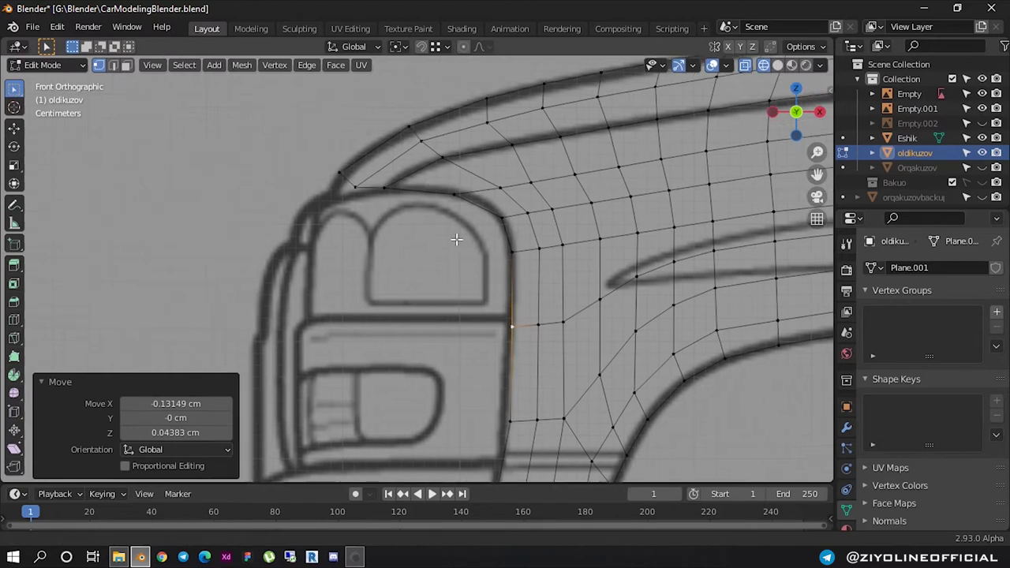
{"action": "scroll", "coordinate": [458, 239], "scroll_direction": "up", "scroll_amount": 3}
{"action": "middle_click_drag", "start_coordinate": [333, 189], "coordinate": [345, 289], "text": "shift"}
{"action": "left_click", "coordinate": [320, 202]}
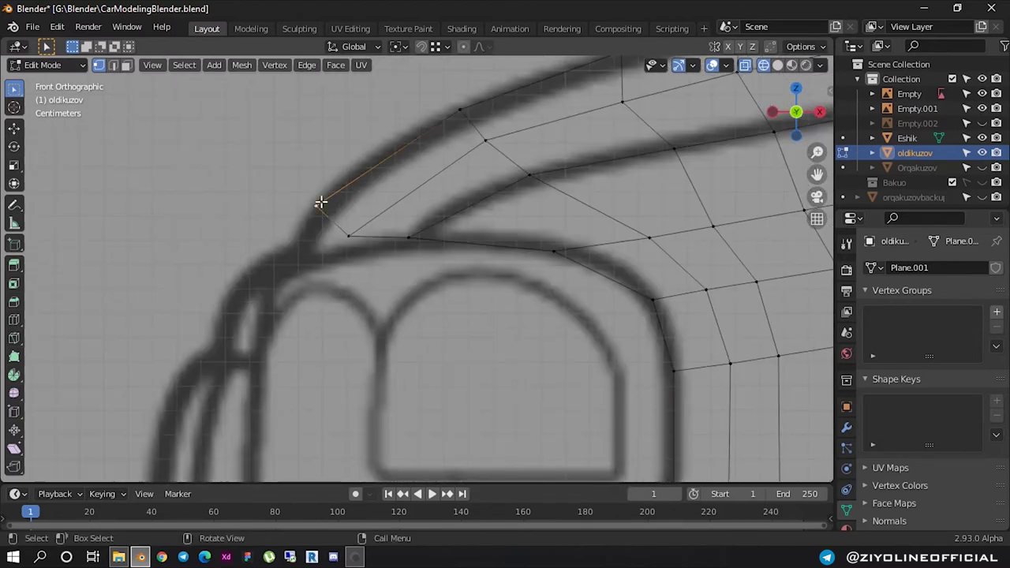
{"action": "key", "text": "g"}
{"action": "left_click", "coordinate": [334, 198]}
{"action": "key", "text": "g"}
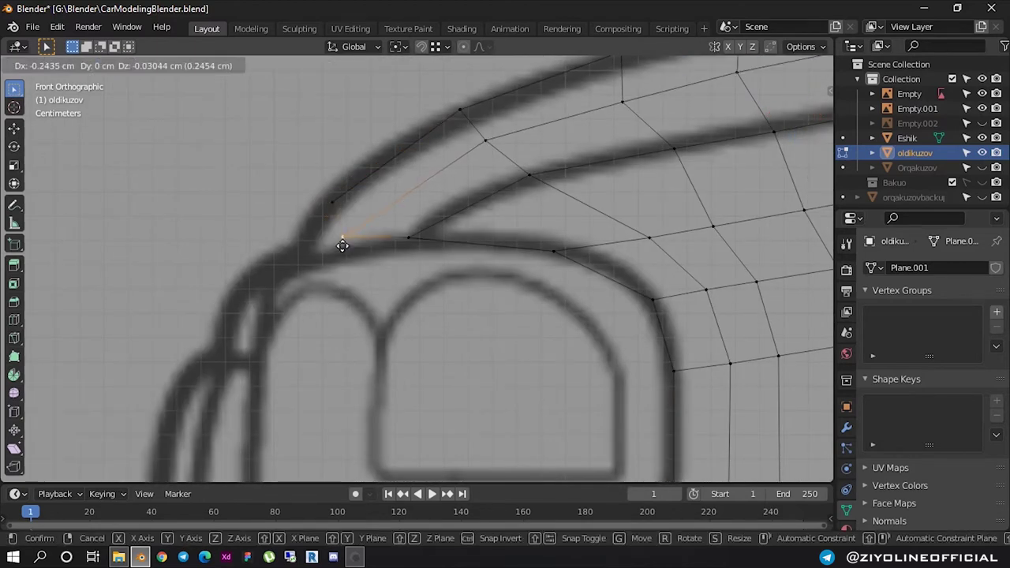
{"action": "left_click", "coordinate": [337, 249]}
Move the upper hood-edge vertex +0.505 cm along X onto the hood curve
{"action": "scroll", "coordinate": [395, 233], "scroll_direction": "down", "scroll_amount": 1}
{"action": "scroll", "coordinate": [468, 214], "scroll_direction": "down", "scroll_amount": 1}
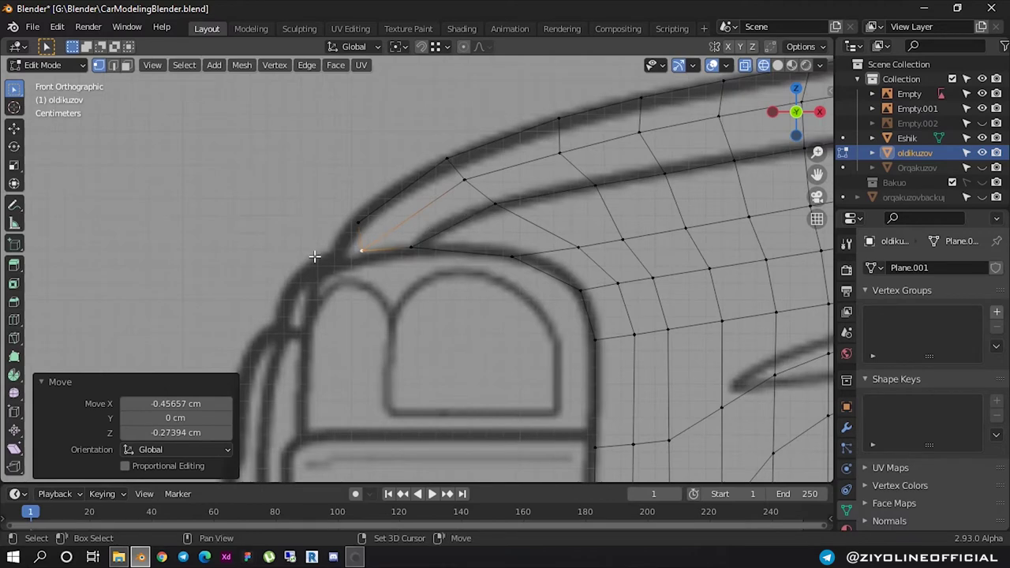
{"action": "middle_click_drag", "start_coordinate": [314, 257], "coordinate": [276, 265], "text": "shift"}
{"action": "left_click", "coordinate": [515, 167]}
{"action": "key", "text": "g"}
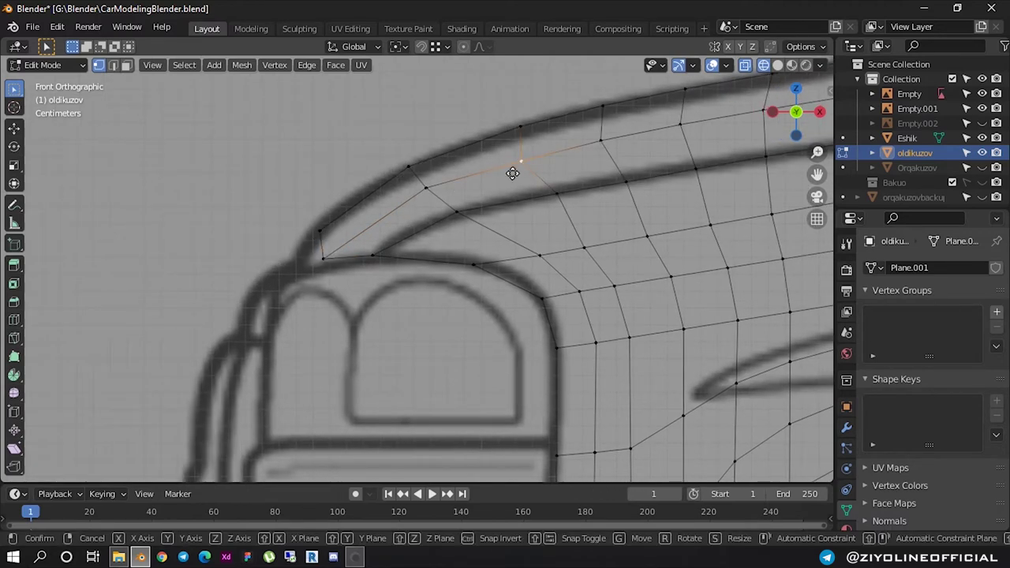
{"action": "left_click", "coordinate": [523, 169]}
{"action": "scroll", "coordinate": [552, 169], "scroll_direction": "down", "scroll_amount": 1}
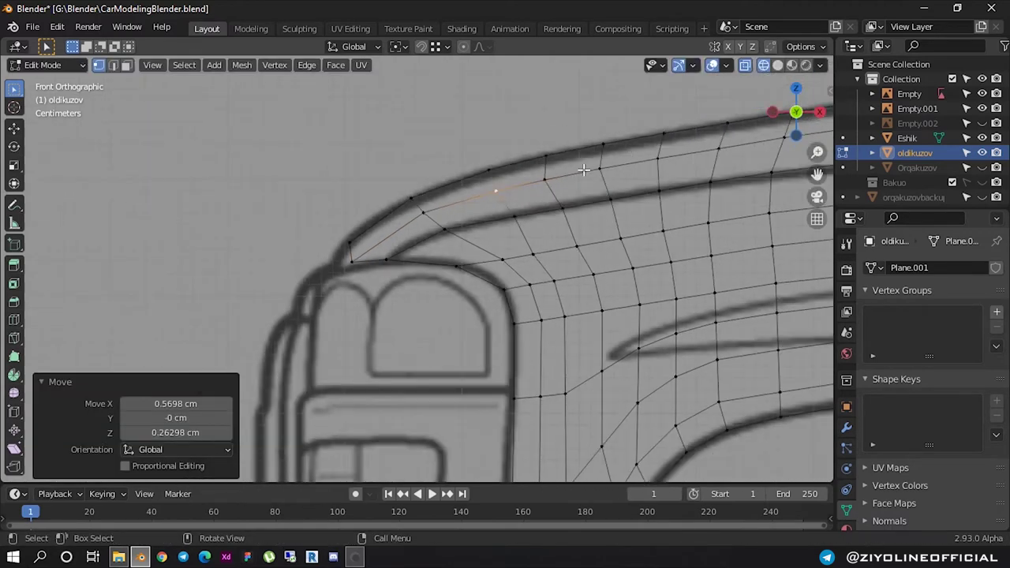
{"action": "key", "text": "ctrl+z"}
{"action": "key", "text": "g"}
{"action": "key", "text": "x"}
{"action": "left_click", "coordinate": [585, 173]}
{"action": "key", "text": "g"}
{"action": "right_click", "coordinate": [598, 171]}
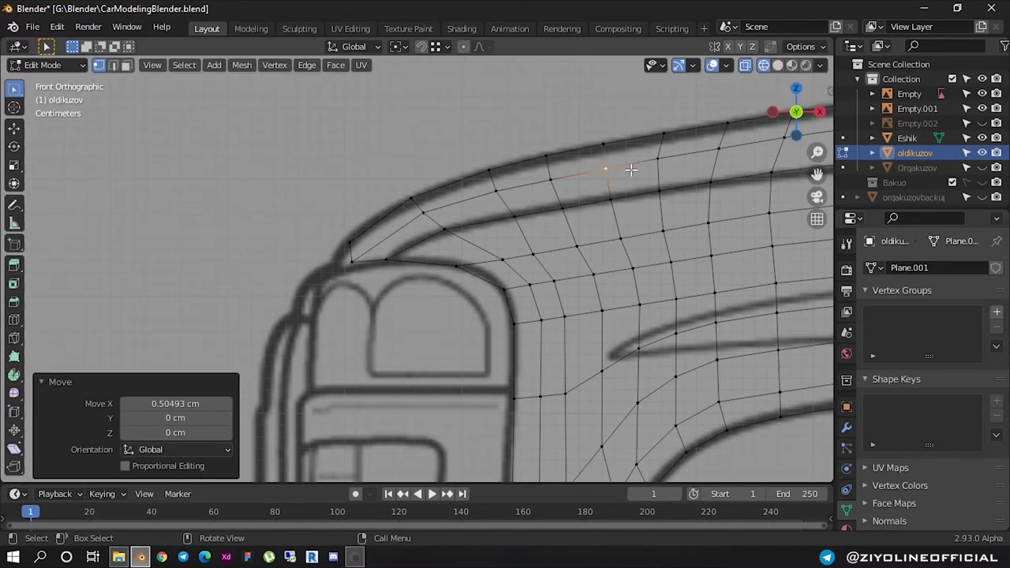
{"action": "scroll", "coordinate": [602, 189], "scroll_direction": "down", "scroll_amount": 2}
{"action": "key", "text": "ctrl+KP_3"}
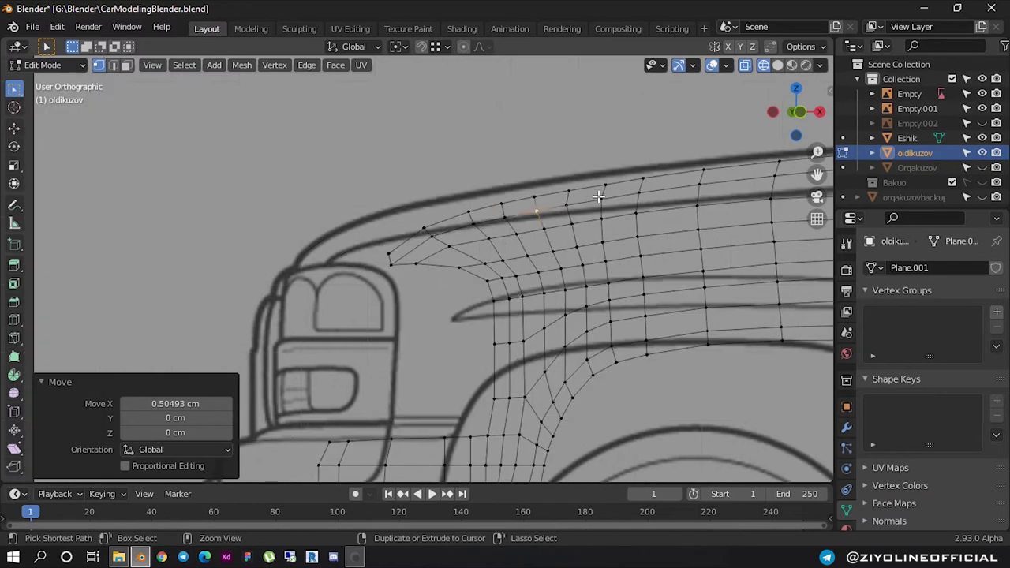
{"action": "scroll", "coordinate": [495, 225], "scroll_direction": "up", "scroll_amount": 2}
{"action": "scroll", "coordinate": [455, 274], "scroll_direction": "up", "scroll_amount": 1}
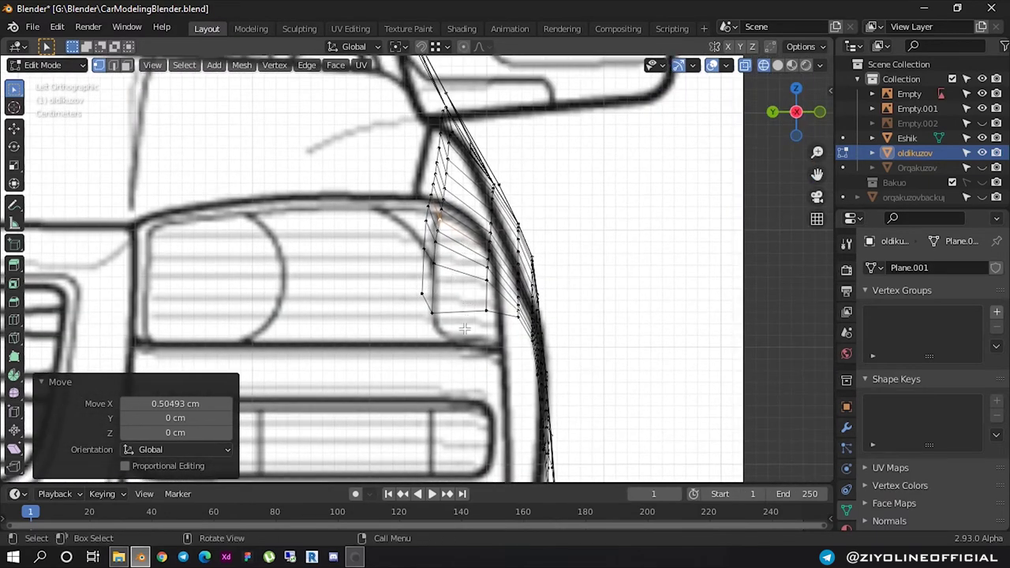
{"action": "mouse_move", "coordinate": [465, 340]}
{"action": "middle_mouse_down"}
{"action": "mouse_move", "coordinate": [357, 334]}
{"action": "mouse_move", "coordinate": [373, 333]}
{"action": "middle_mouse_up"}
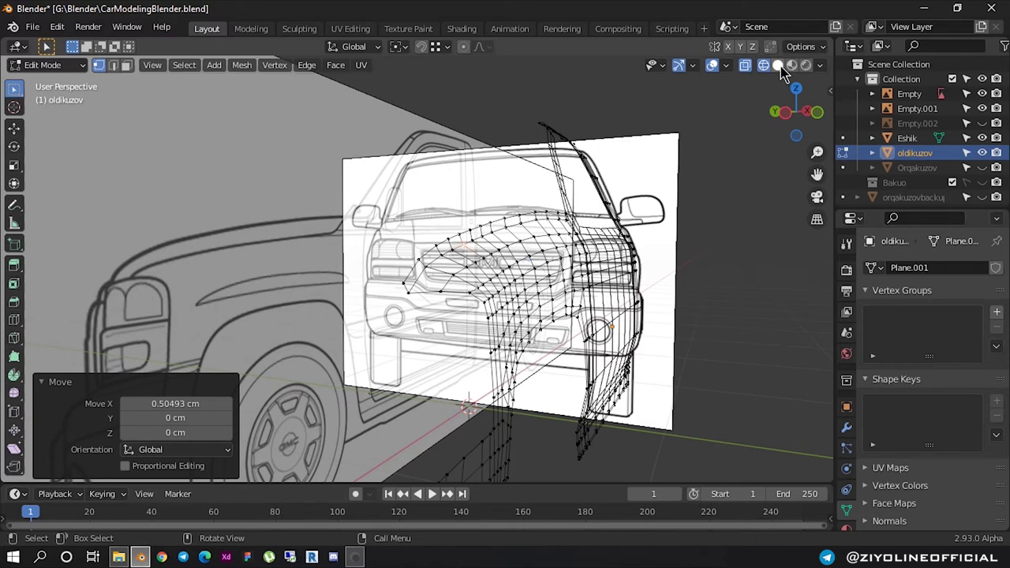
{"action": "middle_click_drag", "start_coordinate": [489, 237], "coordinate": [446, 236]}
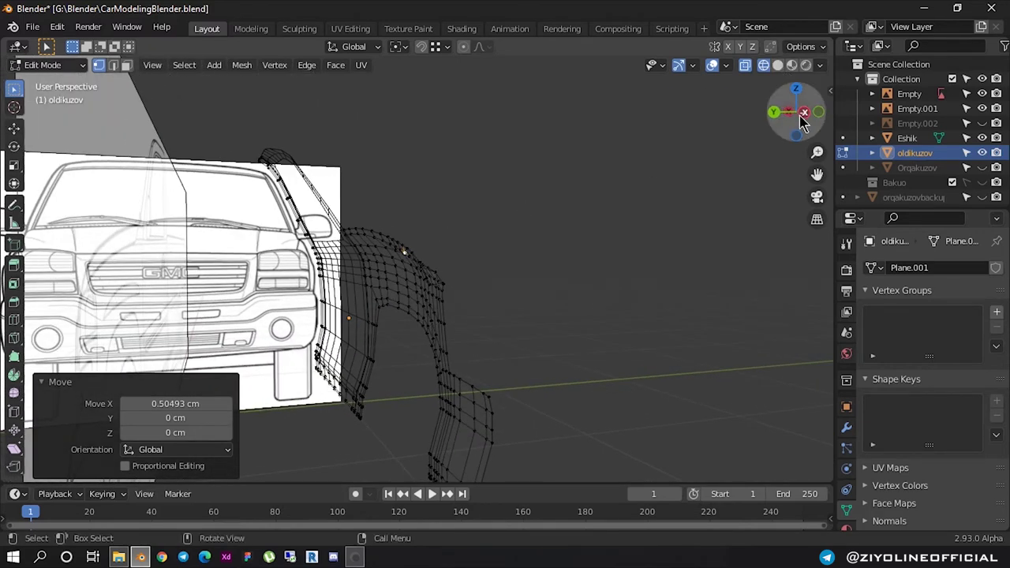
{"action": "left_click", "coordinate": [802, 113]}
{"action": "scroll", "coordinate": [422, 249], "scroll_direction": "up", "scroll_amount": 3}
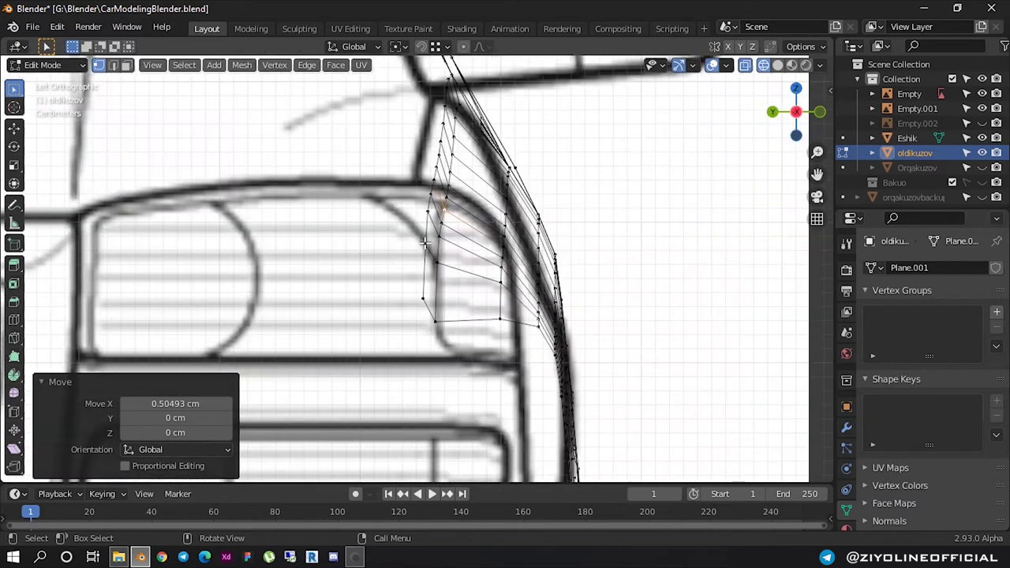
{"action": "scroll", "coordinate": [426, 244], "scroll_direction": "down", "scroll_amount": 1}
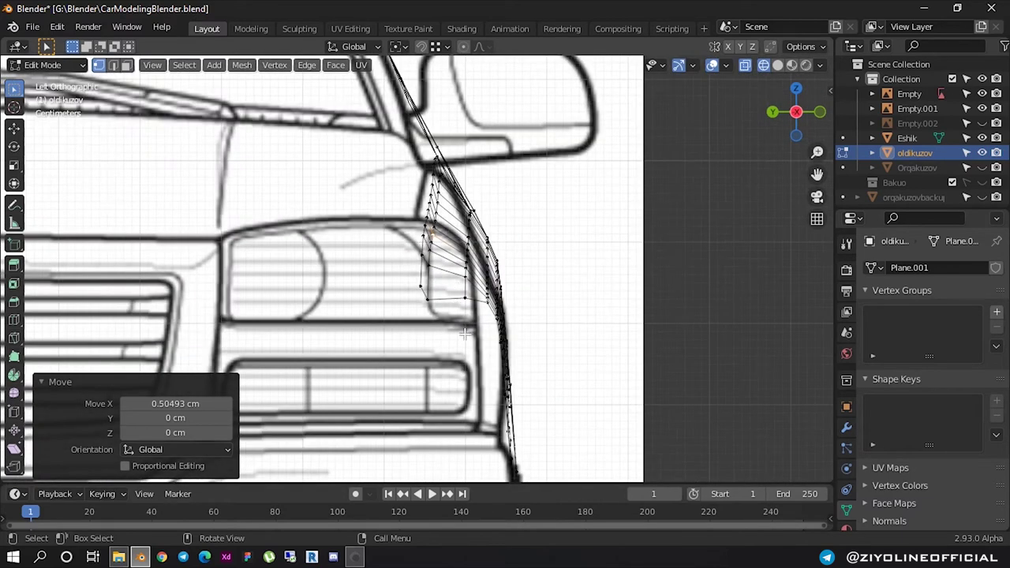
{"action": "middle_click_drag", "start_coordinate": [511, 320], "coordinate": [809, 158]}
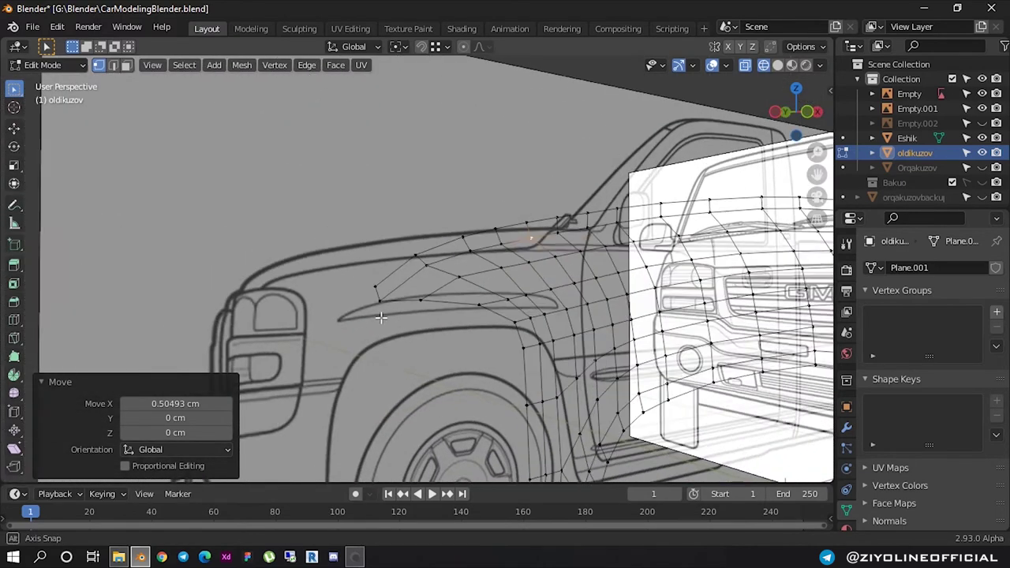
{"action": "left_click", "coordinate": [790, 111]}
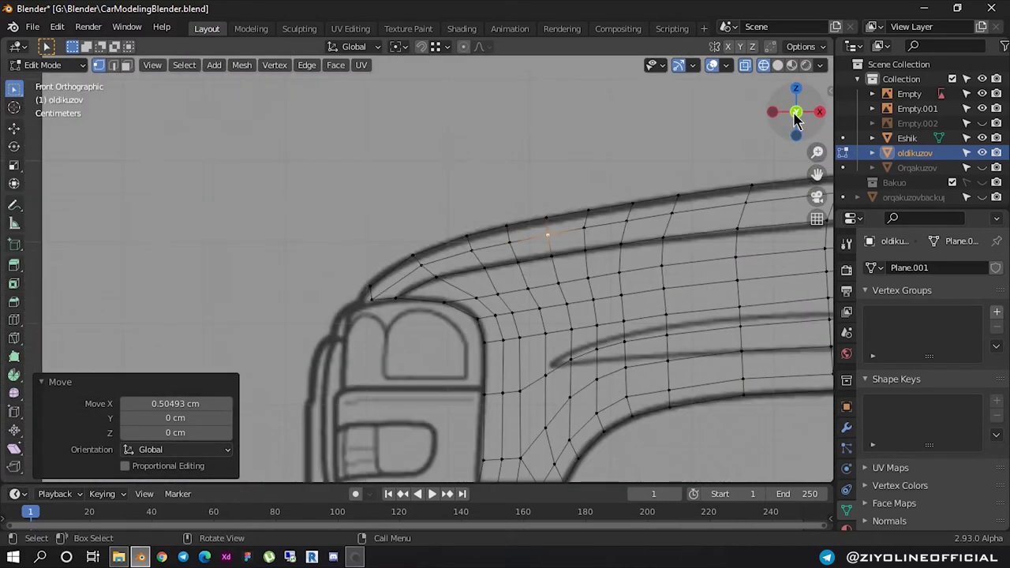
{"action": "scroll", "coordinate": [489, 225], "scroll_direction": "up", "scroll_amount": 1}
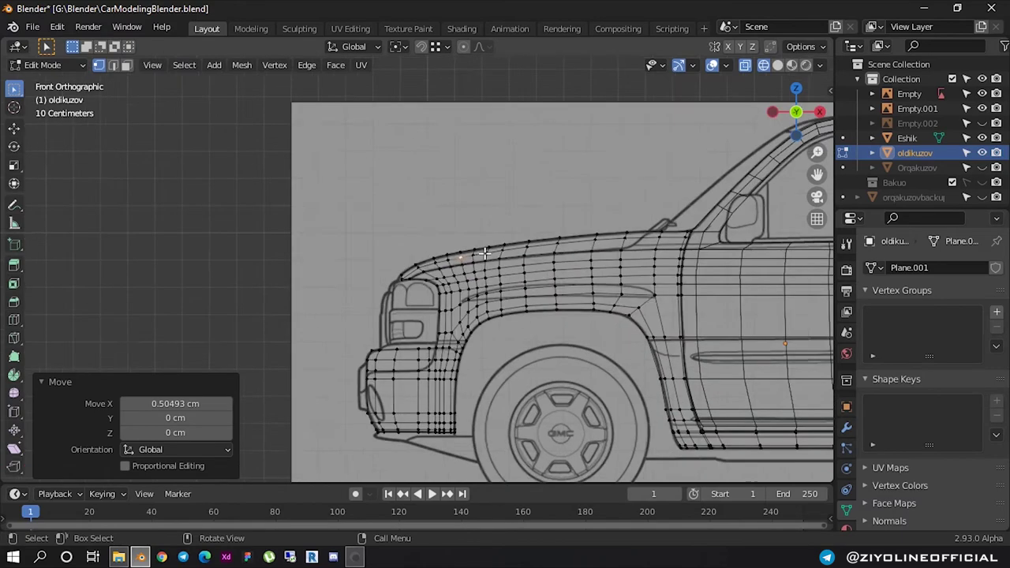
Switch the viewport to Solid shading and orbit to inspect the fender panels, returning to side view
{"action": "scroll", "coordinate": [477, 241], "scroll_direction": "up", "scroll_amount": 4}
{"action": "scroll", "coordinate": [468, 253], "scroll_direction": "up", "scroll_amount": 1}
{"action": "scroll", "coordinate": [393, 254], "scroll_direction": "down", "scroll_amount": 5}
{"action": "middle_click_drag", "start_coordinate": [393, 254], "coordinate": [726, 187]}
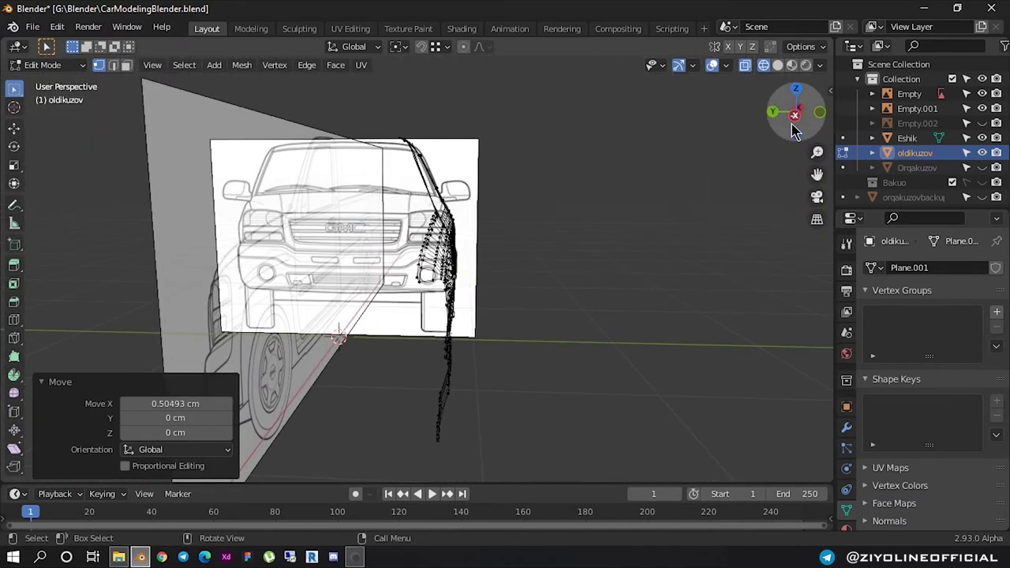
{"action": "left_click", "coordinate": [796, 126]}
{"action": "scroll", "coordinate": [327, 417], "scroll_direction": "up", "scroll_amount": 2}
{"action": "scroll", "coordinate": [327, 418], "scroll_direction": "up", "scroll_amount": 2}
{"action": "left_click", "coordinate": [779, 66]}
{"action": "mouse_move", "coordinate": [600, 203]}
{"action": "middle_mouse_down"}
{"action": "mouse_move", "coordinate": [580, 204]}
{"action": "mouse_move", "coordinate": [623, 169]}
{"action": "middle_mouse_up"}
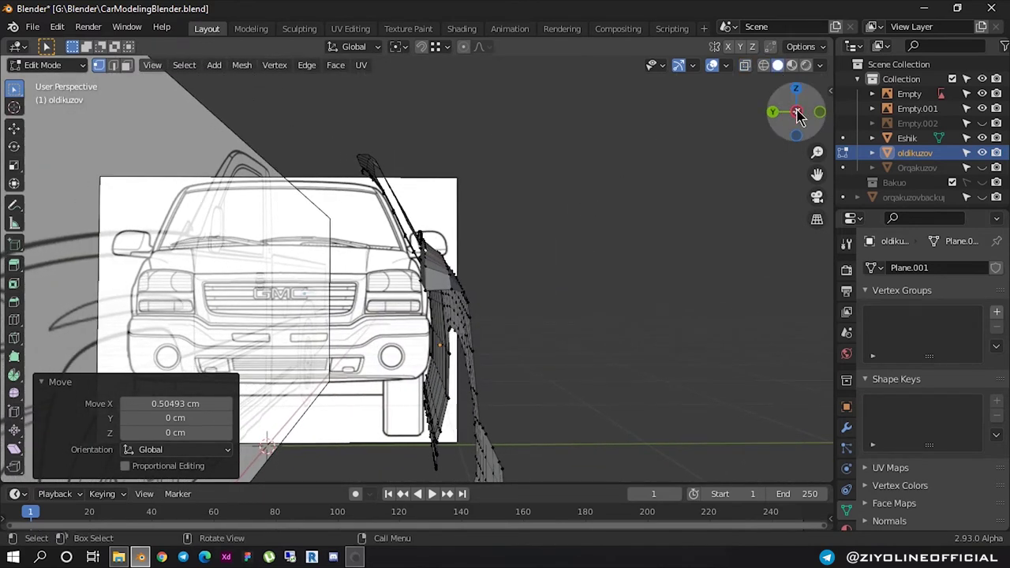
{"action": "left_click", "coordinate": [797, 113]}
{"action": "scroll", "coordinate": [521, 204], "scroll_direction": "up", "scroll_amount": 2}
{"action": "scroll", "coordinate": [446, 205], "scroll_direction": "up", "scroll_amount": 2}
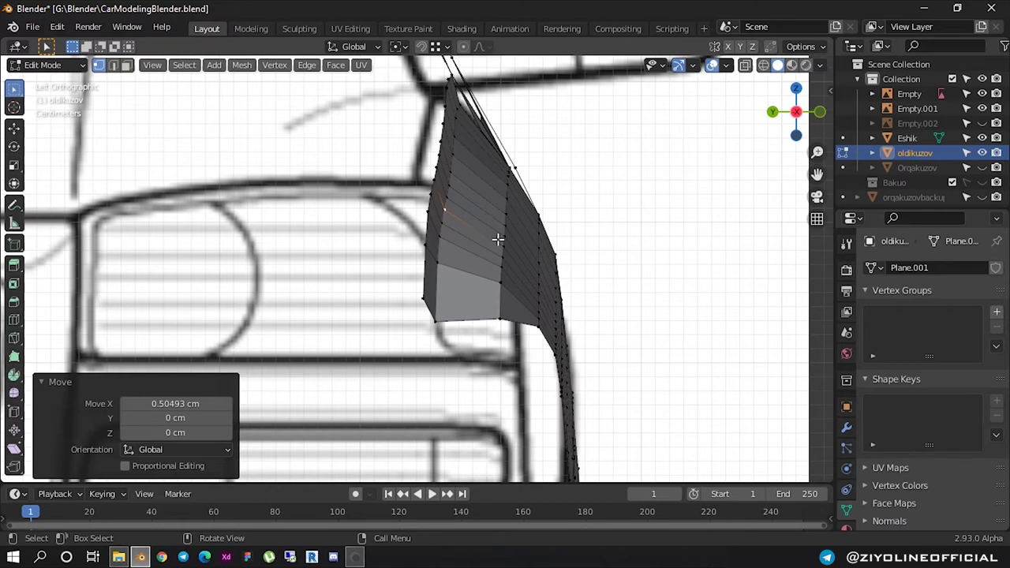
Inspect the shaped fender and door panel from several angles, then return to Object Mode
{"action": "scroll", "coordinate": [474, 268], "scroll_direction": "down", "scroll_amount": 4}
{"action": "scroll", "coordinate": [444, 300], "scroll_direction": "down", "scroll_amount": 1}
{"action": "scroll", "coordinate": [444, 300], "scroll_direction": "up", "scroll_amount": 1}
{"action": "scroll", "coordinate": [445, 300], "scroll_direction": "up", "scroll_amount": 1}
{"action": "scroll", "coordinate": [444, 300], "scroll_direction": "down", "scroll_amount": 3}
{"action": "scroll", "coordinate": [439, 261], "scroll_direction": "up", "scroll_amount": 3}
{"action": "scroll", "coordinate": [431, 213], "scroll_direction": "up", "scroll_amount": 2}
{"action": "scroll", "coordinate": [430, 205], "scroll_direction": "up", "scroll_amount": 1}
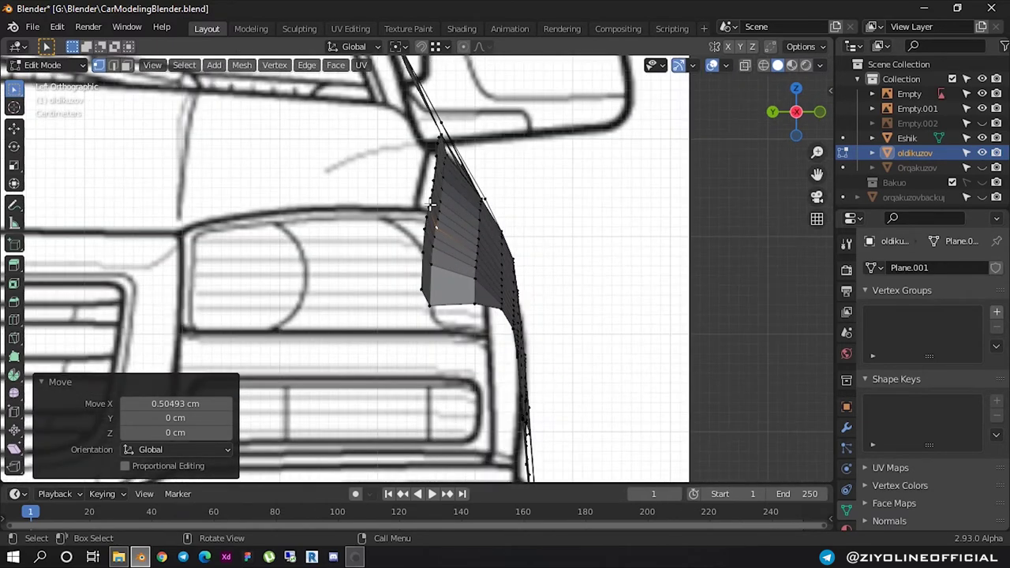
{"action": "scroll", "coordinate": [434, 193], "scroll_direction": "down", "scroll_amount": 3}
{"action": "scroll", "coordinate": [404, 224], "scroll_direction": "down", "scroll_amount": 2}
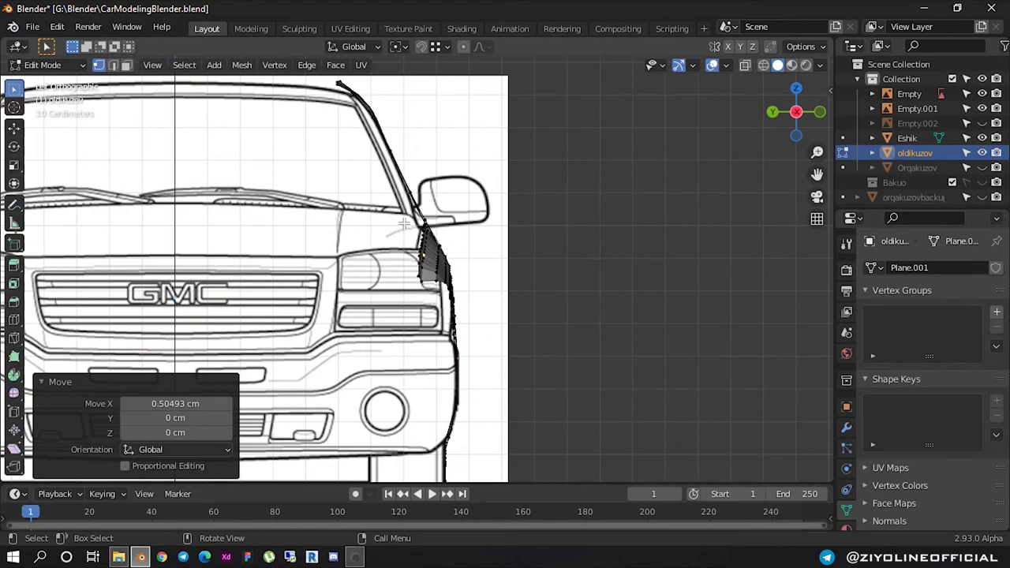
{"action": "mouse_move", "coordinate": [387, 231]}
{"action": "middle_mouse_down"}
{"action": "mouse_move", "coordinate": [510, 210]}
{"action": "mouse_move", "coordinate": [537, 189]}
{"action": "middle_mouse_up"}
{"action": "scroll", "coordinate": [537, 190], "scroll_direction": "up", "scroll_amount": 2}
{"action": "scroll", "coordinate": [552, 158], "scroll_direction": "up", "scroll_amount": 2}
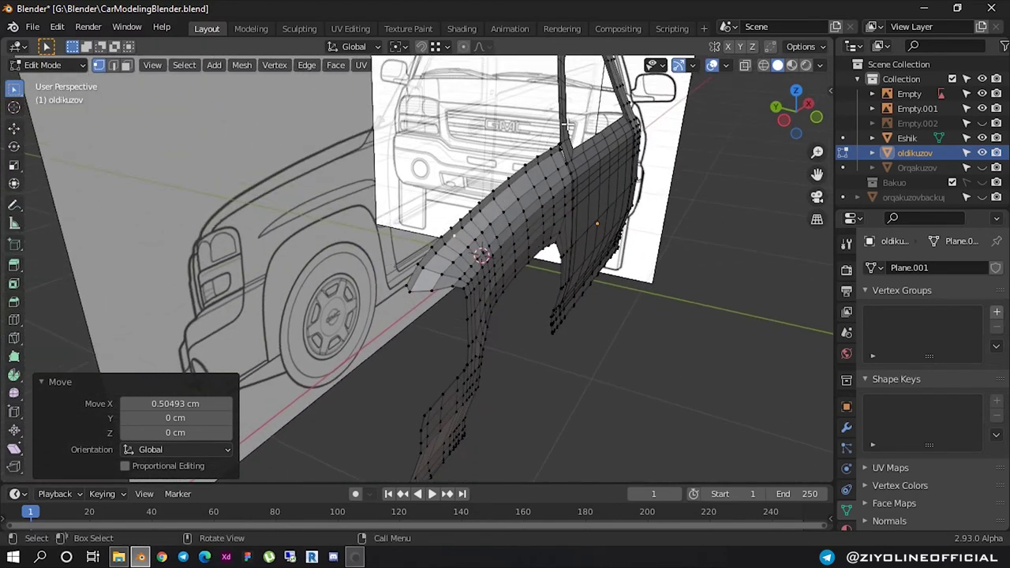
{"action": "scroll", "coordinate": [566, 138], "scroll_direction": "up", "scroll_amount": 1}
{"action": "mouse_move", "coordinate": [566, 138]}
{"action": "middle_mouse_down"}
{"action": "mouse_move", "coordinate": [591, 169]}
{"action": "mouse_move", "coordinate": [596, 210]}
{"action": "mouse_move", "coordinate": [580, 203]}
{"action": "mouse_move", "coordinate": [469, 295]}
{"action": "mouse_move", "coordinate": [656, 357]}
{"action": "middle_mouse_up"}
{"action": "left_click", "coordinate": [543, 356]}
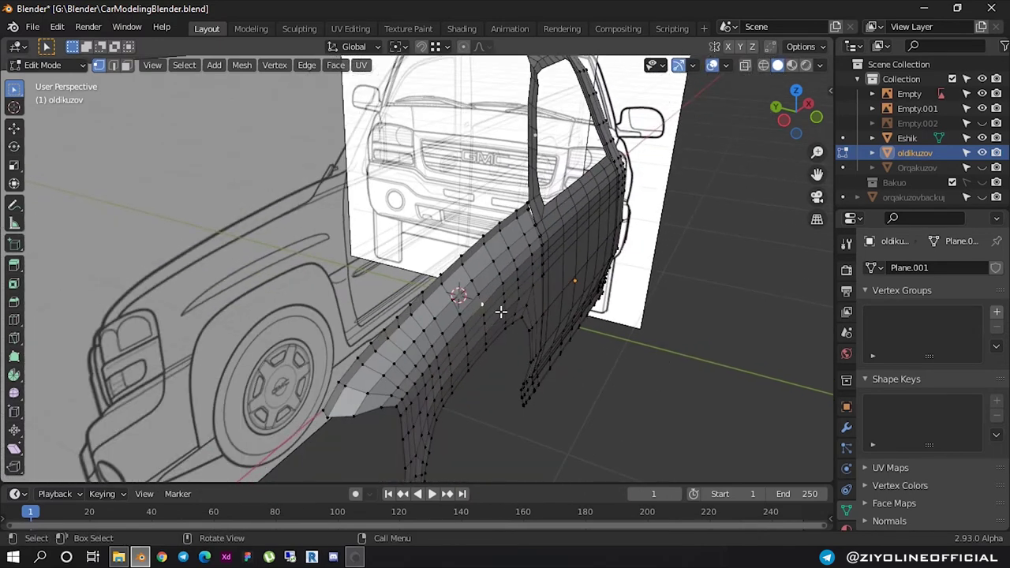
{"action": "key", "text": "Tab"}
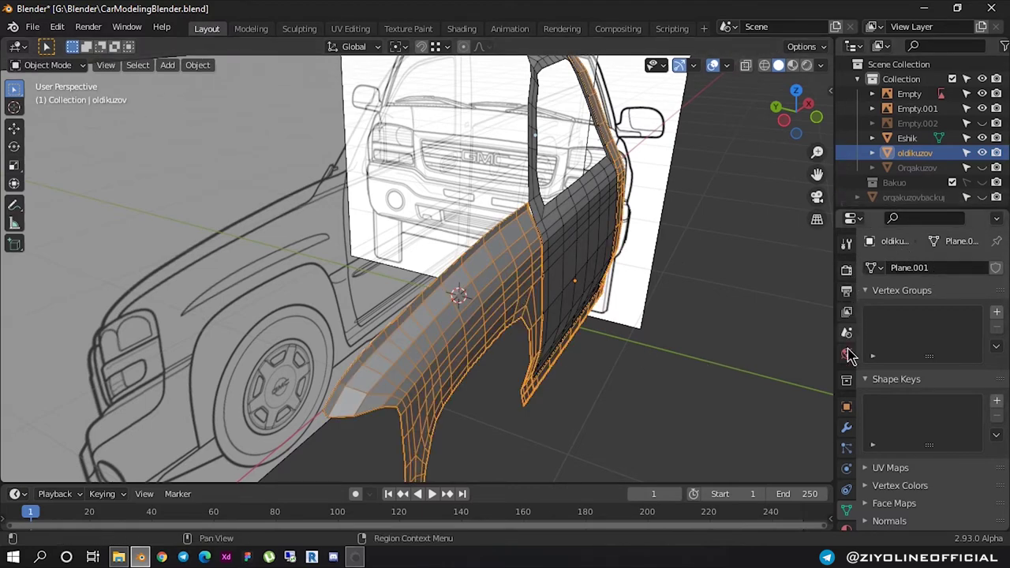
{"action": "left_click", "coordinate": [847, 427]}
{"action": "left_click", "coordinate": [903, 268]}
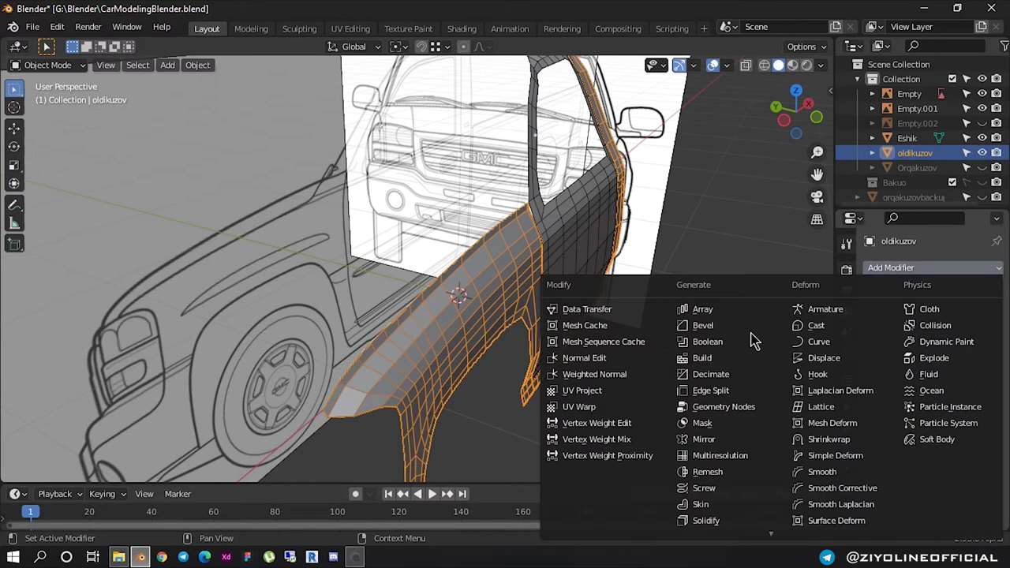
{"action": "left_click", "coordinate": [696, 438]}
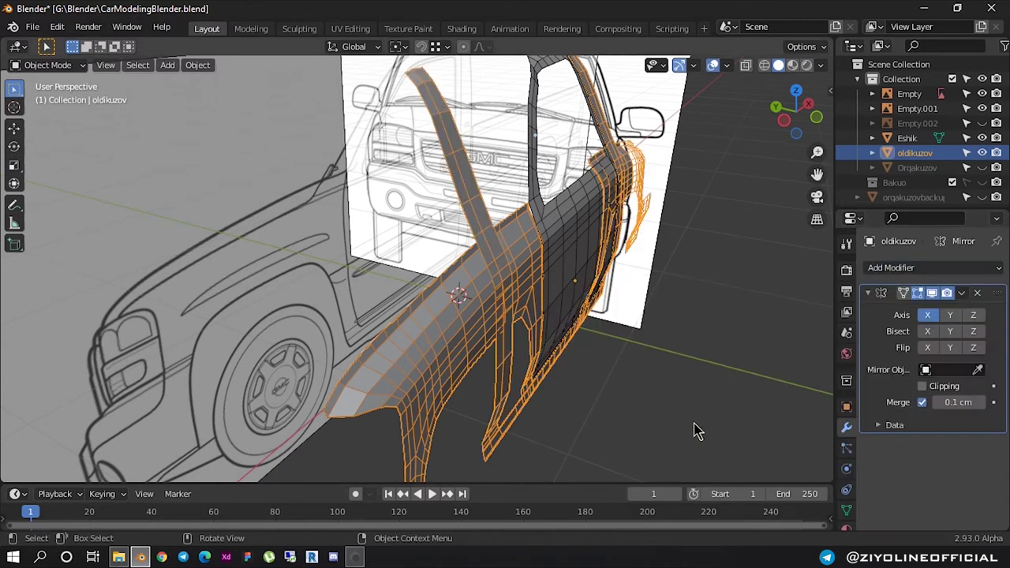
{"action": "left_click", "coordinate": [953, 318]}
{"action": "left_click", "coordinate": [930, 315]}
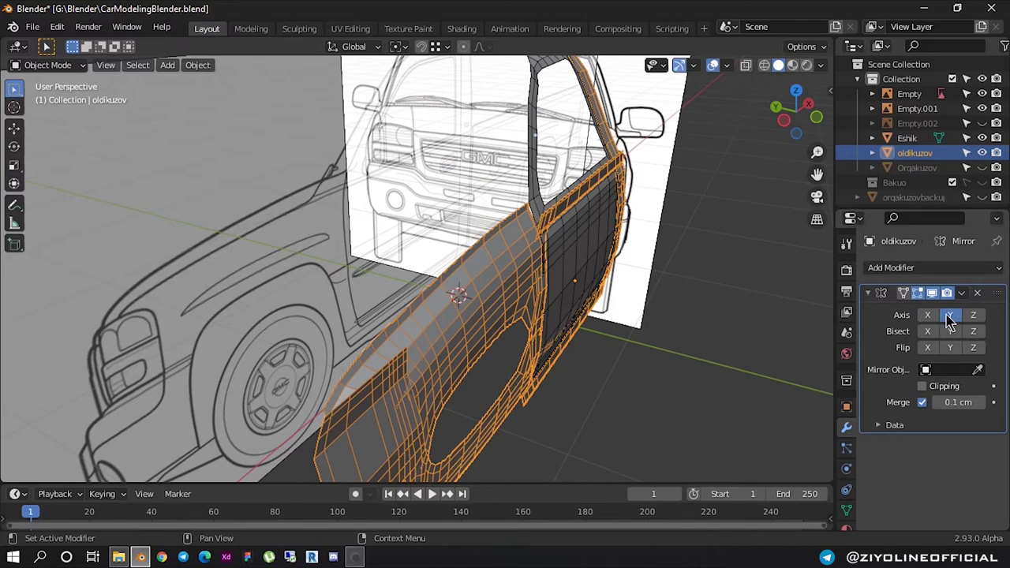
{"action": "left_click", "coordinate": [951, 316]}
{"action": "left_click", "coordinate": [977, 316]}
{"action": "left_click", "coordinate": [976, 316]}
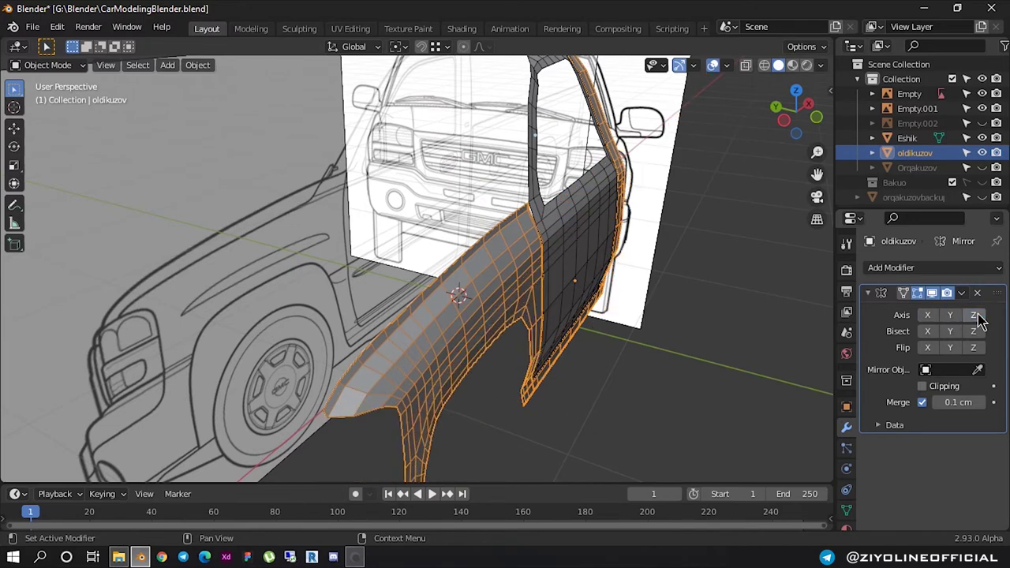
{"action": "left_click", "coordinate": [928, 316]}
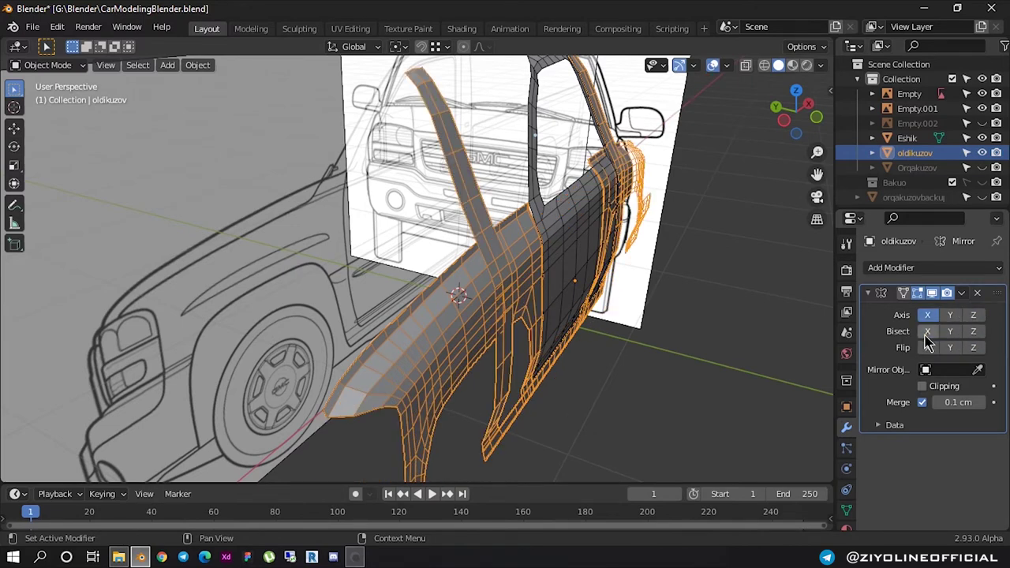
{"action": "left_click", "coordinate": [929, 332]}
{"action": "left_click", "coordinate": [929, 332]}
{"action": "key", "text": "ctrl+z"}
{"action": "key", "text": "ctrl+shift+z"}
{"action": "key", "text": "ctrl+z"}
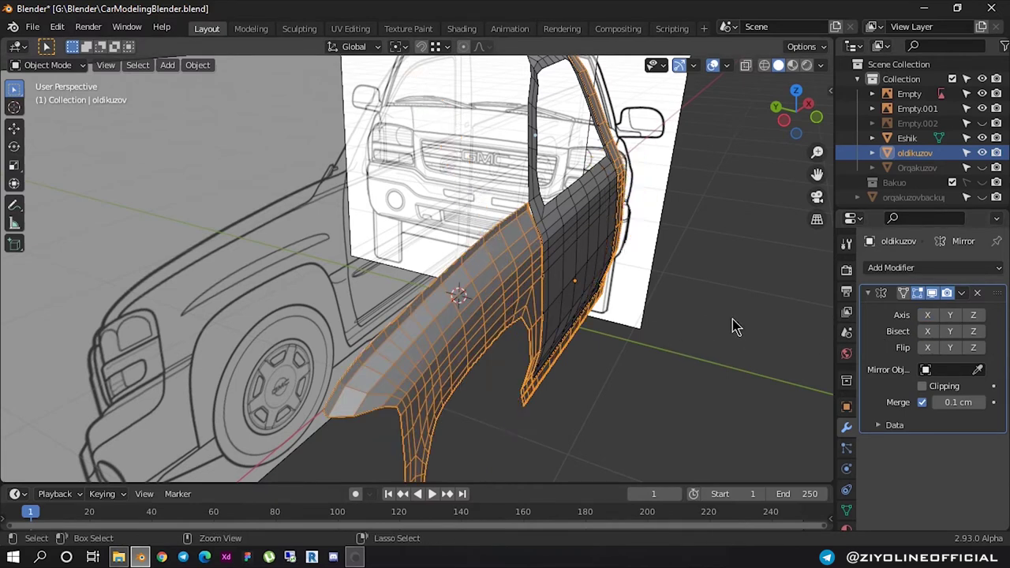
{"action": "left_click", "coordinate": [977, 293]}
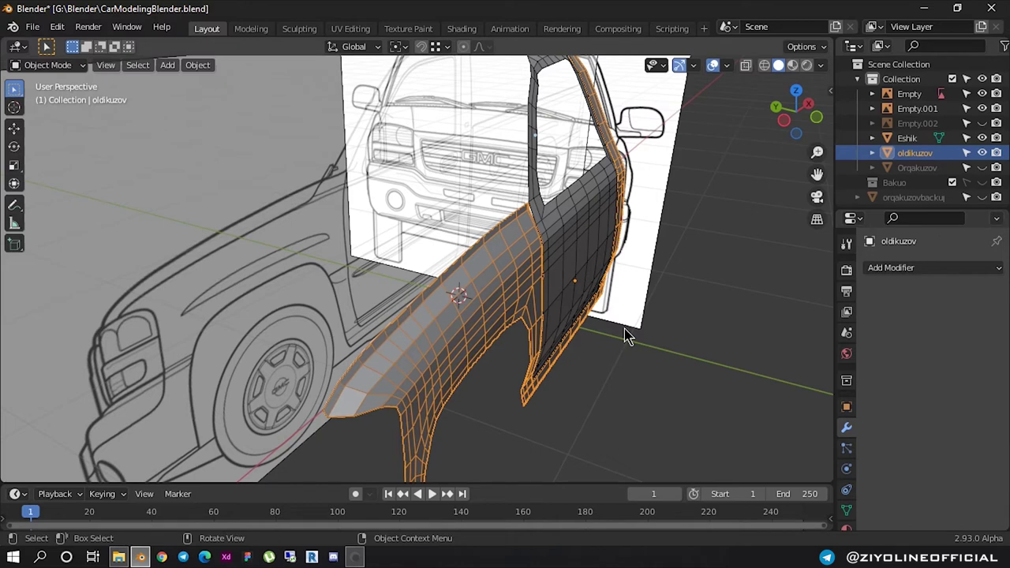
{"action": "left_click", "coordinate": [608, 383]}
{"action": "left_click", "coordinate": [493, 304]}
{"action": "left_click", "coordinate": [582, 368]}
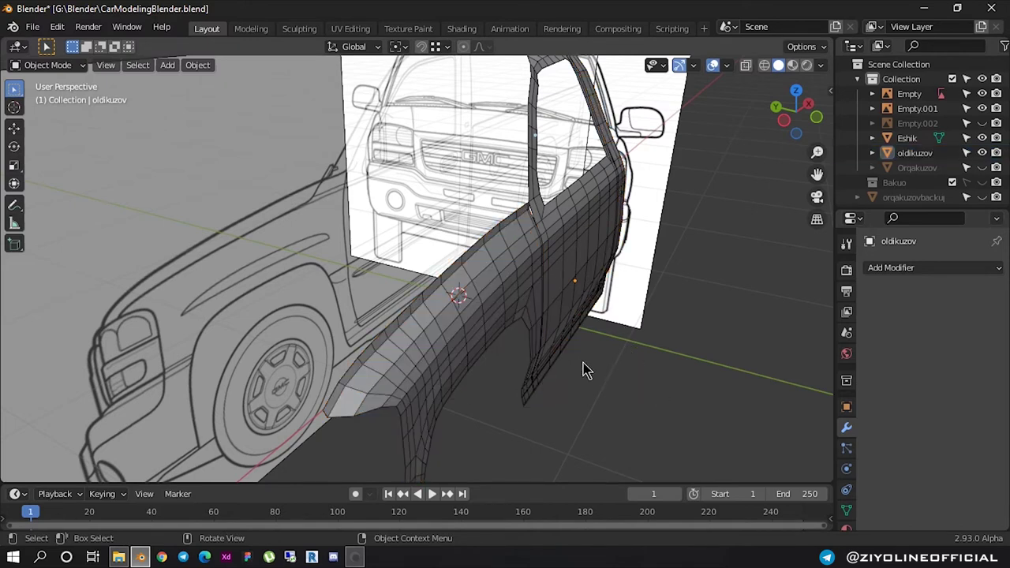
Snap the 3D cursor to the selection and set the oldikuzov mesh's origin there
{"action": "middle_click_drag", "start_coordinate": [581, 368], "coordinate": [625, 359]}
{"action": "key", "text": "shift+s"}
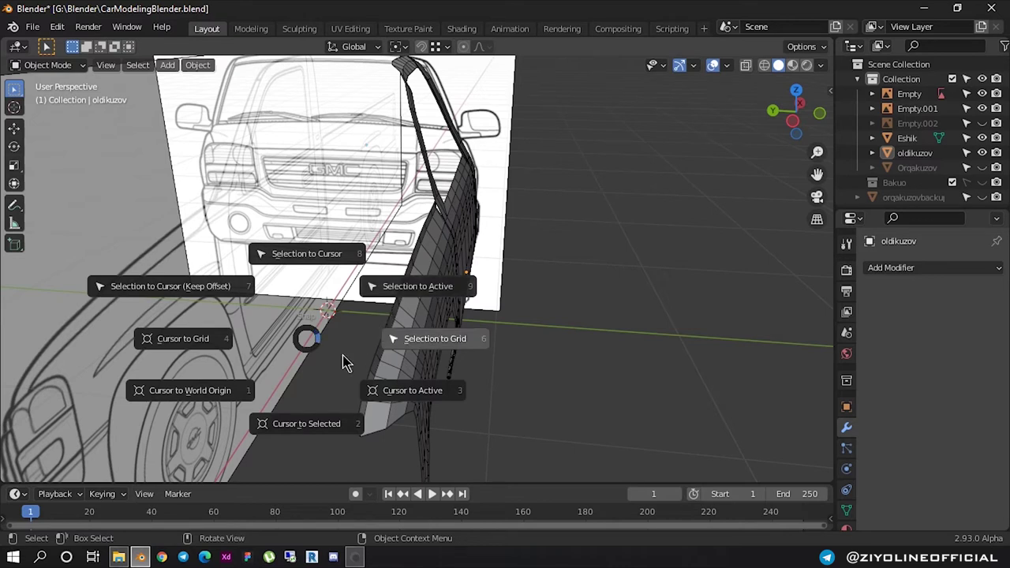
{"action": "left_click", "coordinate": [318, 383]}
{"action": "right_click", "coordinate": [494, 328]}
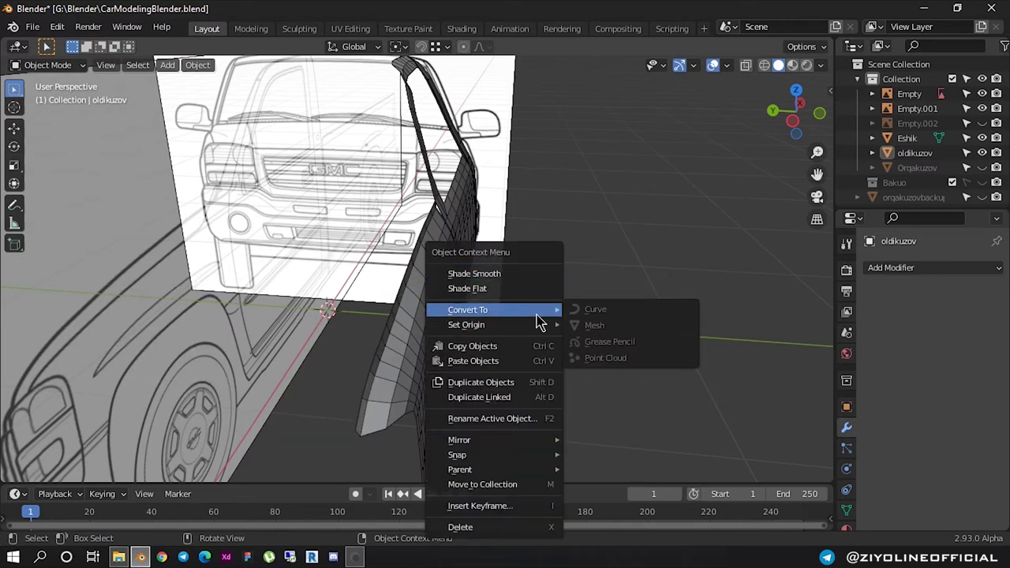
{"action": "mouse_move", "coordinate": [466, 324]}
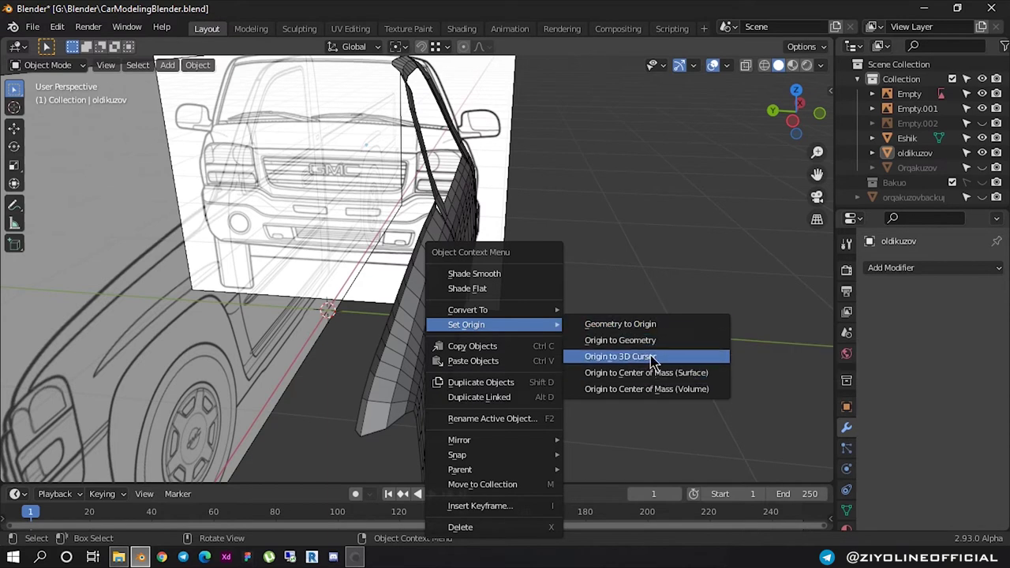
{"action": "left_click", "coordinate": [652, 357]}
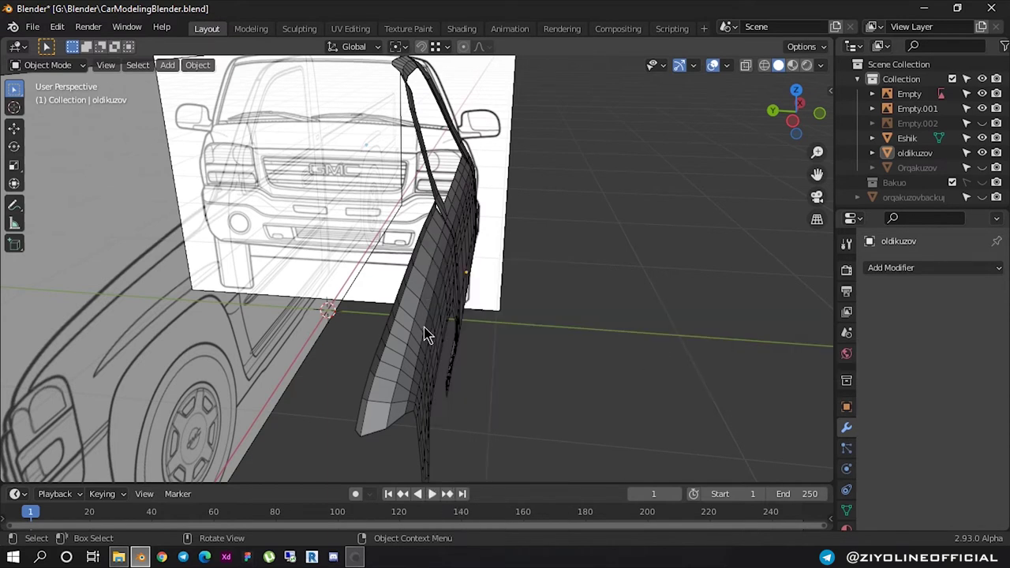
{"action": "left_click", "coordinate": [423, 334]}
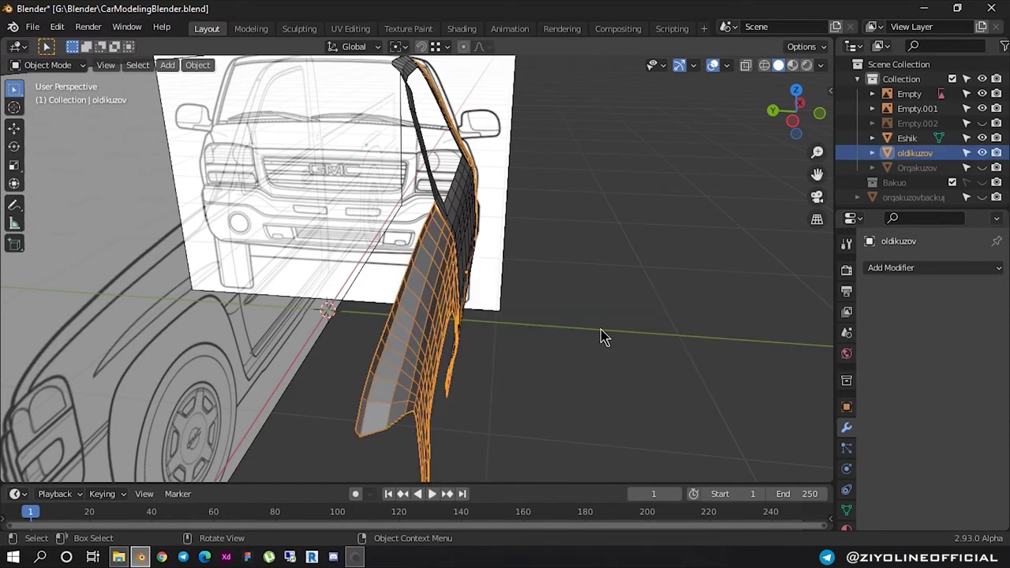
{"action": "right_click", "coordinate": [438, 325]}
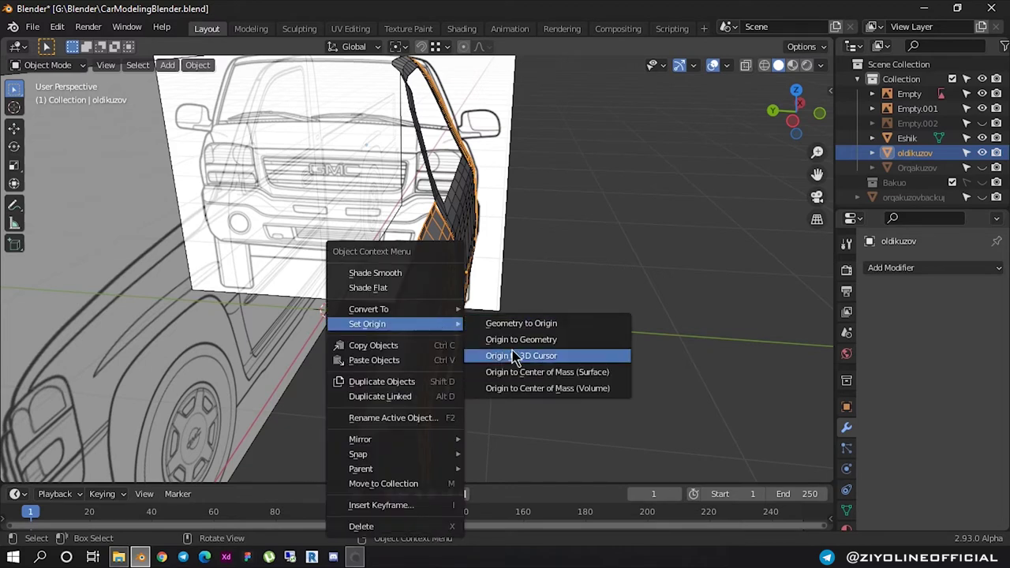
{"action": "left_click", "coordinate": [515, 357]}
{"action": "left_click", "coordinate": [378, 328]}
{"action": "left_click", "coordinate": [416, 328]}
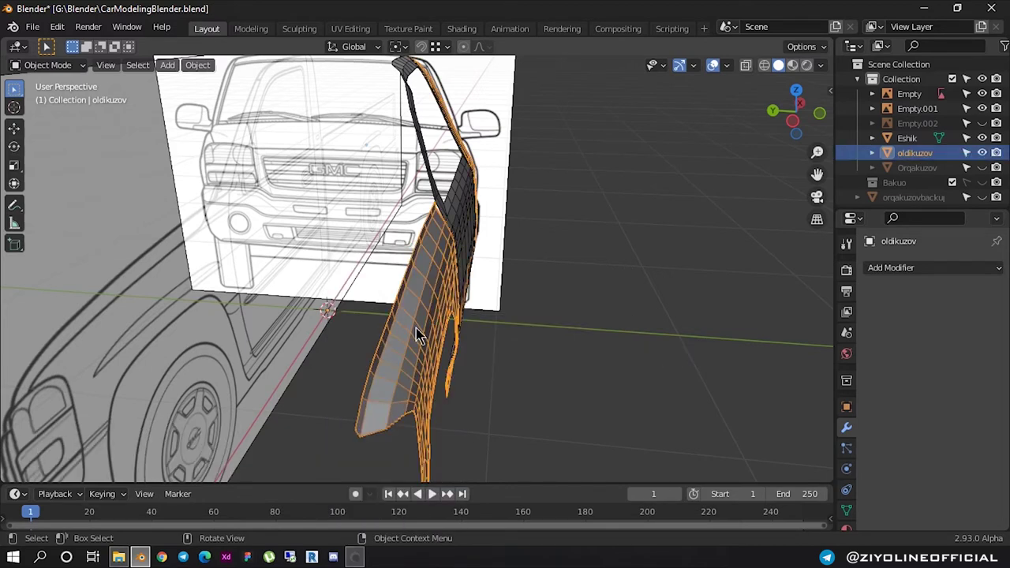
Add a Mirror modifier to oldikuzov, mirroring on the Z axis instead of X
{"action": "left_click", "coordinate": [931, 272]}
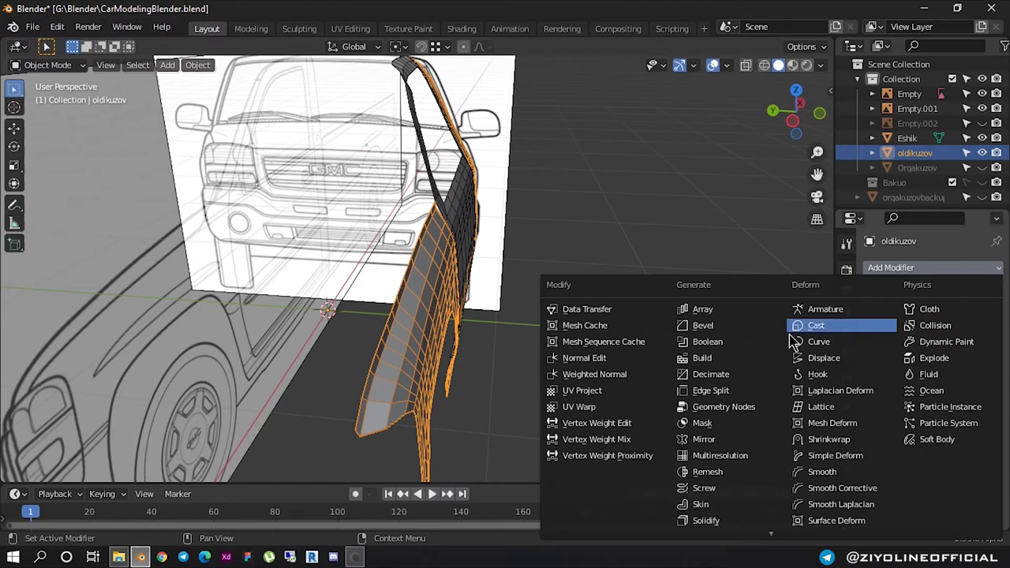
{"action": "left_click", "coordinate": [694, 441]}
{"action": "mouse_move", "coordinate": [668, 419]}
{"action": "middle_mouse_down"}
{"action": "mouse_move", "coordinate": [582, 345]}
{"action": "mouse_move", "coordinate": [602, 336]}
{"action": "middle_mouse_up"}
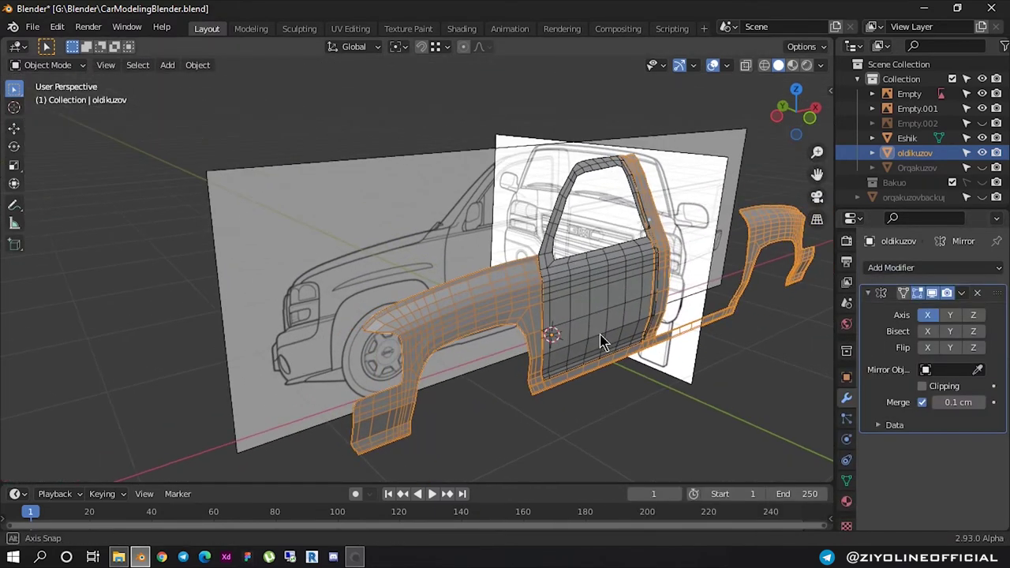
{"action": "left_click", "coordinate": [929, 315]}
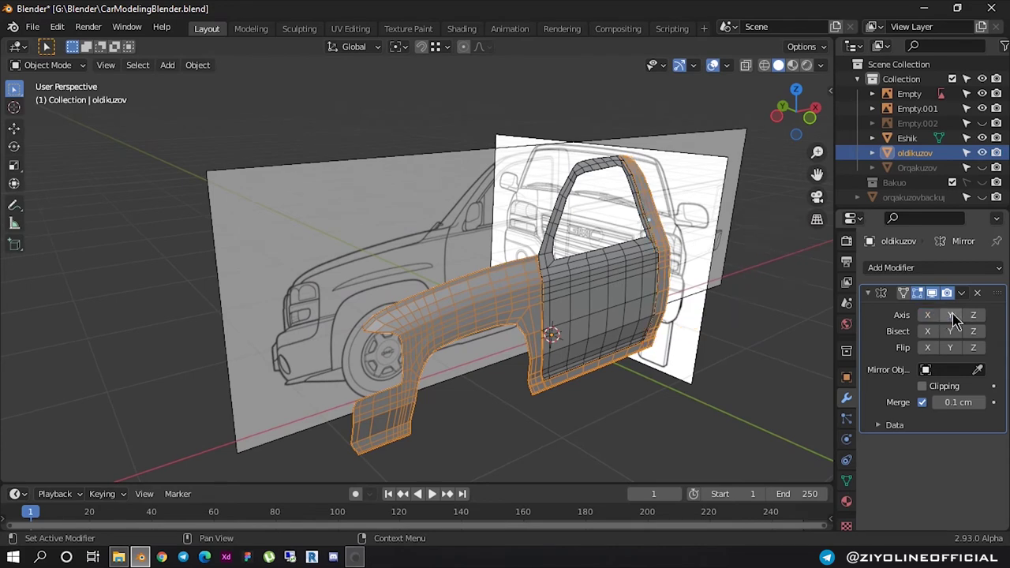
{"action": "left_click", "coordinate": [975, 315]}
{"action": "mouse_move", "coordinate": [575, 387]}
{"action": "middle_mouse_down"}
{"action": "mouse_move", "coordinate": [682, 365]}
{"action": "mouse_move", "coordinate": [531, 371]}
{"action": "middle_mouse_up"}
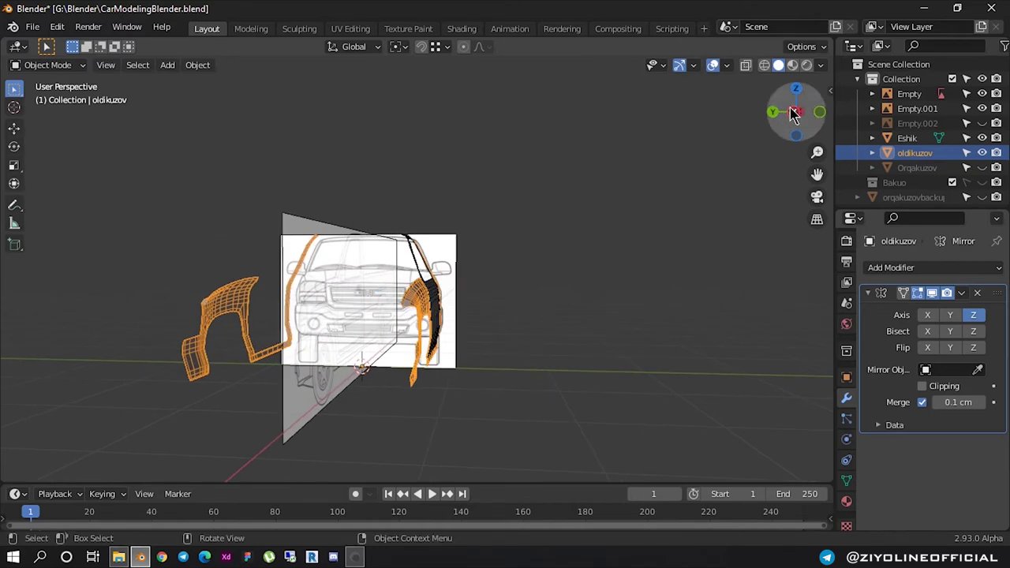
In a front orthographic view, select the oldikuzov body mesh and enter Edit Mode
{"action": "left_click", "coordinate": [795, 112]}
{"action": "scroll", "coordinate": [277, 280], "scroll_direction": "up", "scroll_amount": 1}
{"action": "scroll", "coordinate": [276, 280], "scroll_direction": "up", "scroll_amount": 2}
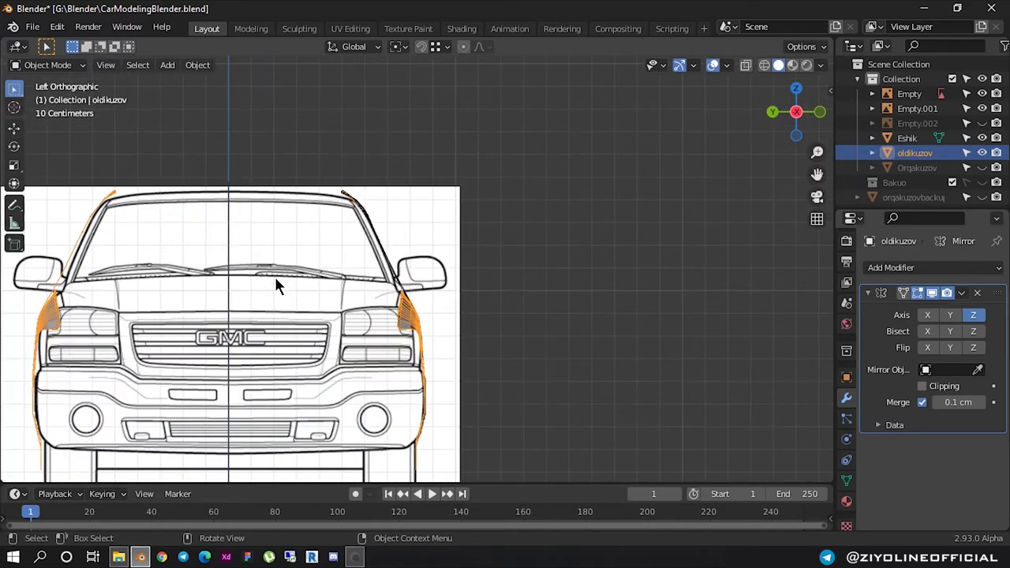
{"action": "scroll", "coordinate": [408, 298], "scroll_direction": "up", "scroll_amount": 4}
{"action": "scroll", "coordinate": [407, 308], "scroll_direction": "up", "scroll_amount": 1}
{"action": "scroll", "coordinate": [406, 308], "scroll_direction": "down", "scroll_amount": 2}
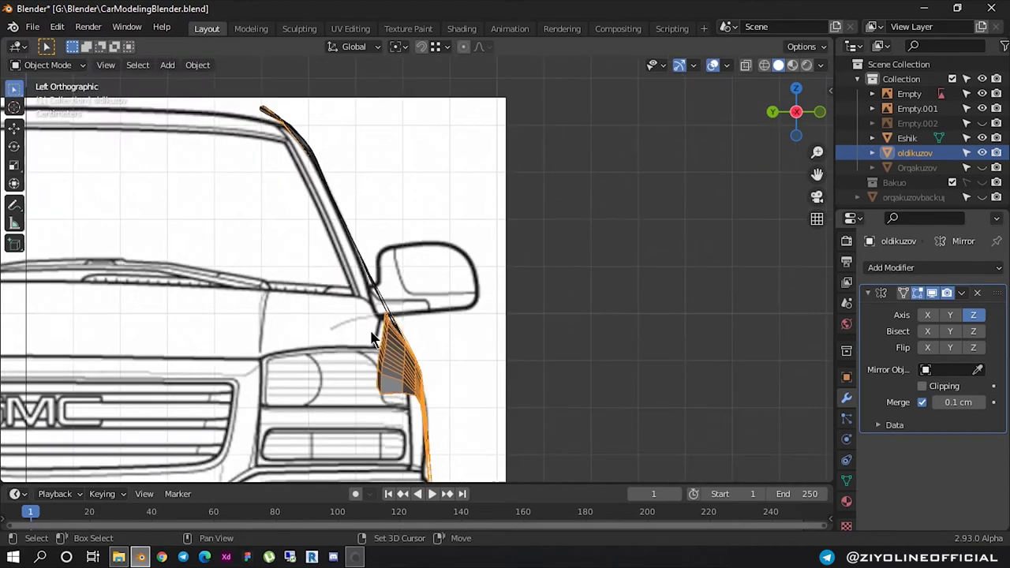
{"action": "scroll", "coordinate": [406, 296], "scroll_direction": "up", "scroll_amount": 1}
{"action": "scroll", "coordinate": [407, 284], "scroll_direction": "up", "scroll_amount": 4}
{"action": "scroll", "coordinate": [408, 252], "scroll_direction": "down", "scroll_amount": 2, "text": "shift"}
{"action": "scroll", "coordinate": [474, 205], "scroll_direction": "down", "scroll_amount": 2, "text": "shift"}
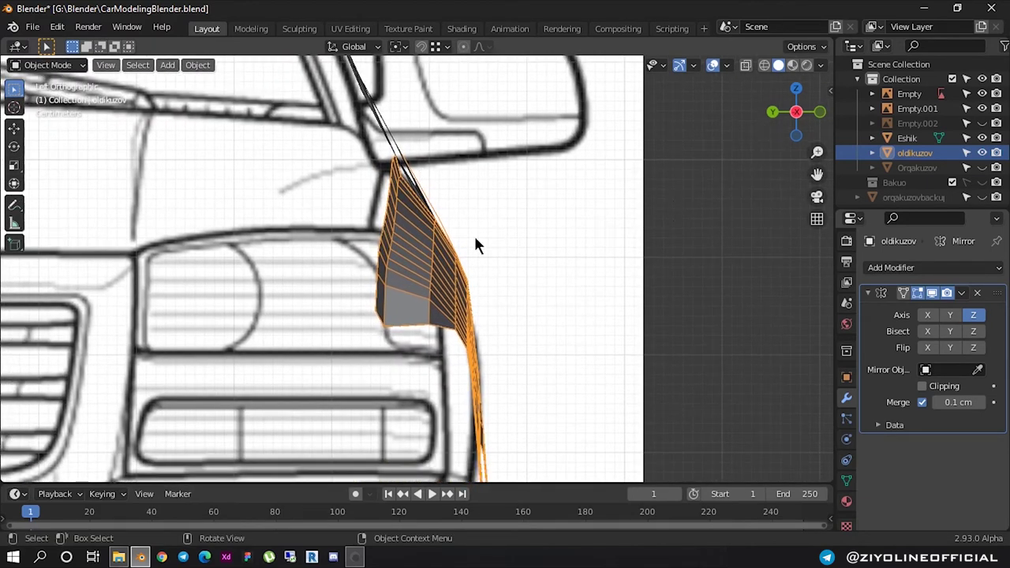
{"action": "left_click", "coordinate": [423, 255]}
{"action": "left_click", "coordinate": [421, 253]}
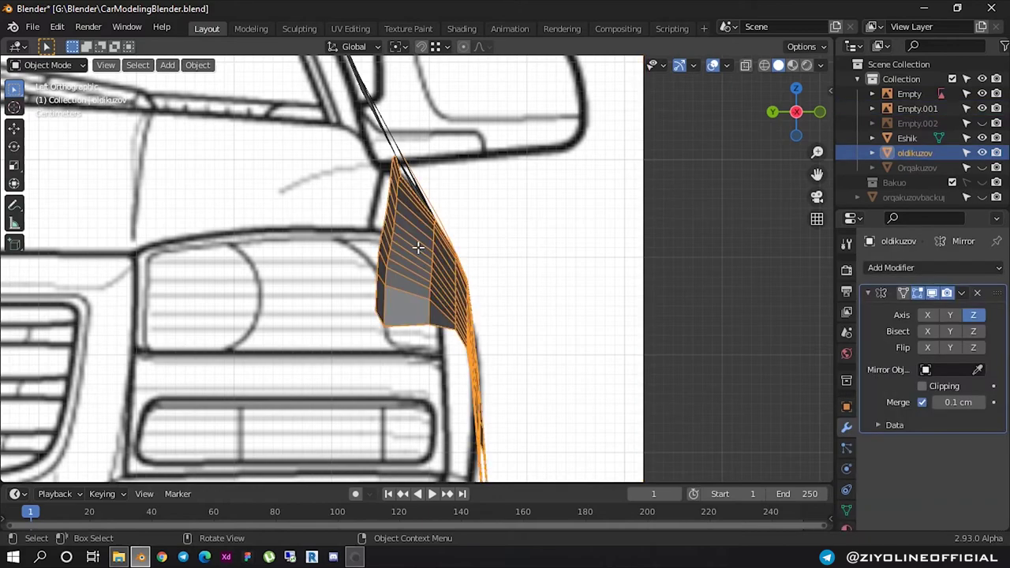
{"action": "key", "text": "Tab"}
Show the straight front orthographic view as see-through wireframe
{"action": "scroll", "coordinate": [388, 227], "scroll_direction": "down", "scroll_amount": 3}
{"action": "mouse_move", "coordinate": [389, 226]}
{"action": "middle_mouse_down"}
{"action": "mouse_move", "coordinate": [407, 197]}
{"action": "mouse_move", "coordinate": [489, 198]}
{"action": "middle_mouse_up"}
{"action": "scroll", "coordinate": [492, 198], "scroll_direction": "up", "scroll_amount": 3}
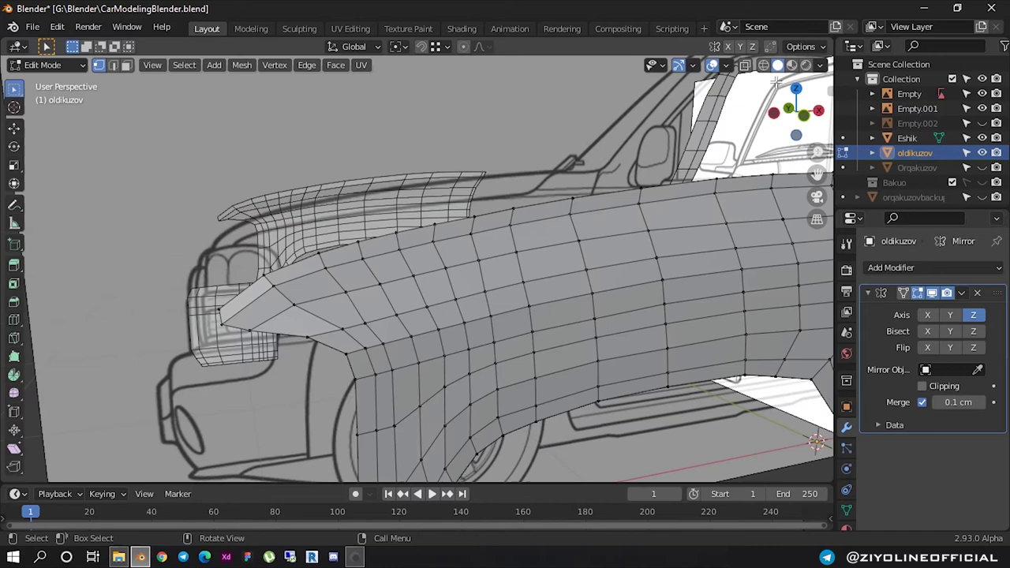
{"action": "left_click", "coordinate": [799, 115]}
{"action": "scroll", "coordinate": [284, 210], "scroll_direction": "down", "scroll_amount": 3}
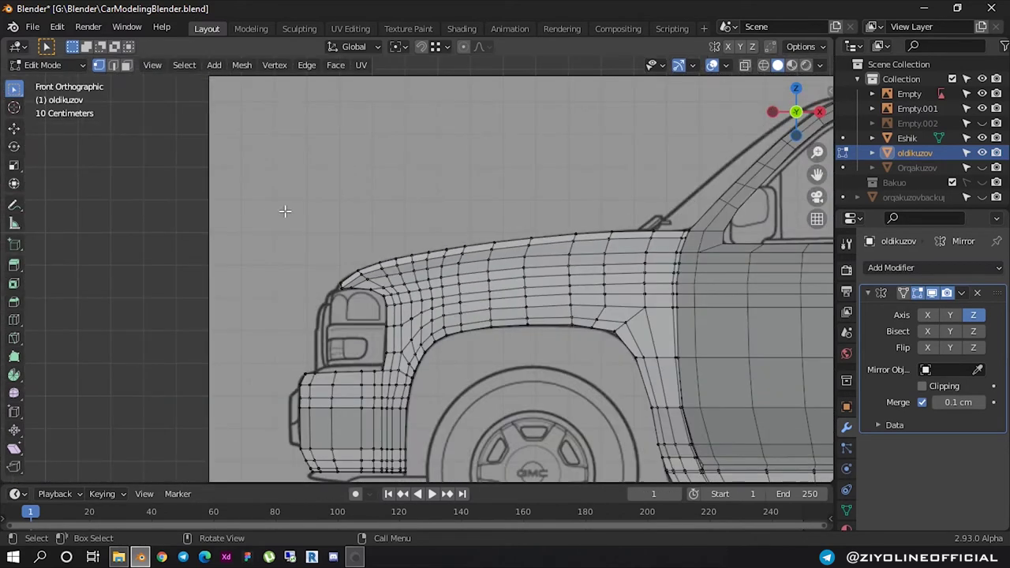
{"action": "scroll", "coordinate": [527, 184], "scroll_direction": "up", "scroll_amount": 2}
{"action": "left_click", "coordinate": [763, 66]}
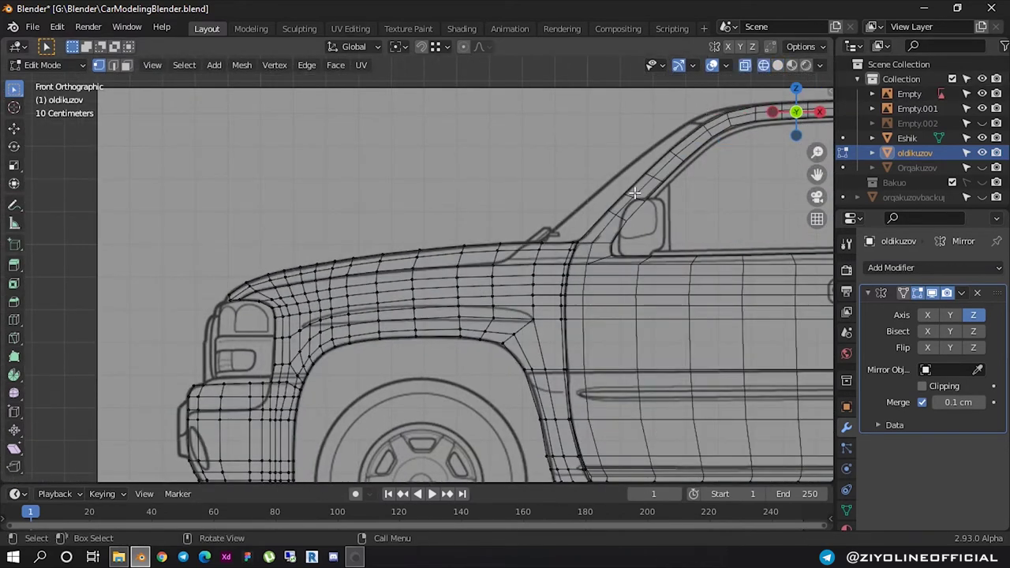
{"action": "scroll", "coordinate": [477, 233], "scroll_direction": "up", "scroll_amount": 1}
{"action": "scroll", "coordinate": [478, 234], "scroll_direction": "up", "scroll_amount": 1}
Box-select near the fender's front tip, then select the fender's top edge loop
{"action": "left_click_drag", "start_coordinate": [45, 258], "coordinate": [108, 322]}
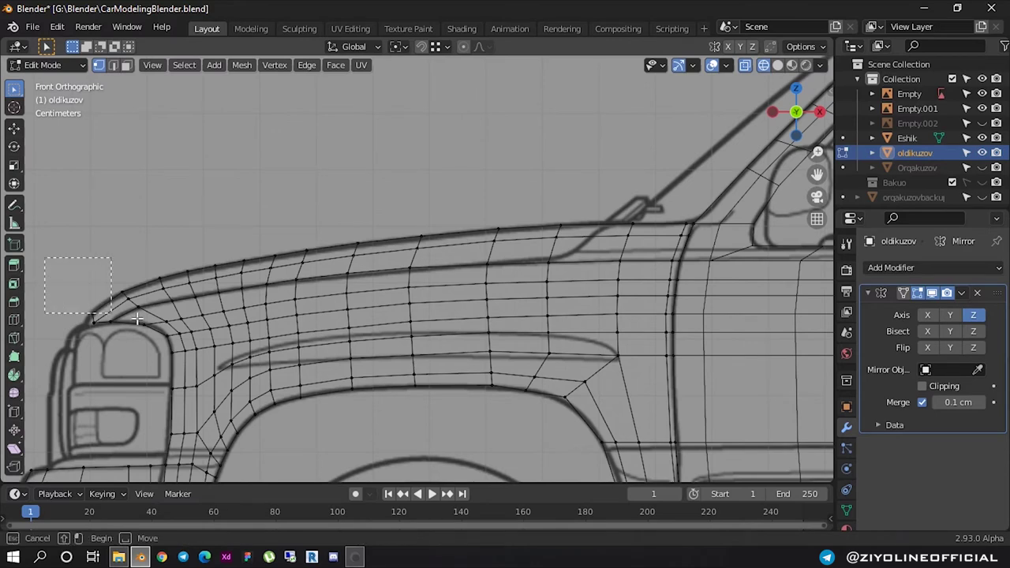
{"action": "left_click", "coordinate": [103, 299]}
{"action": "key", "text": "super"}
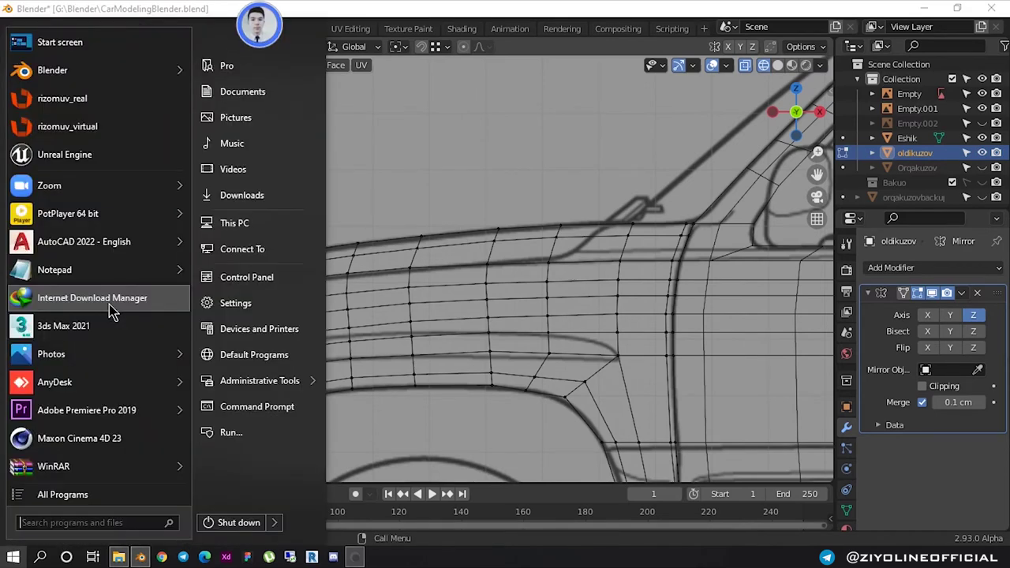
{"action": "left_click", "coordinate": [399, 248]}
{"action": "left_click", "coordinate": [387, 239], "text": "alt"}
Add the adjacent loop and extrude the strip 25.6 cm along Y and 7.8 cm up
{"action": "left_click", "coordinate": [383, 249], "text": "alt"}
{"action": "left_click", "coordinate": [385, 238], "text": "alt+shift"}
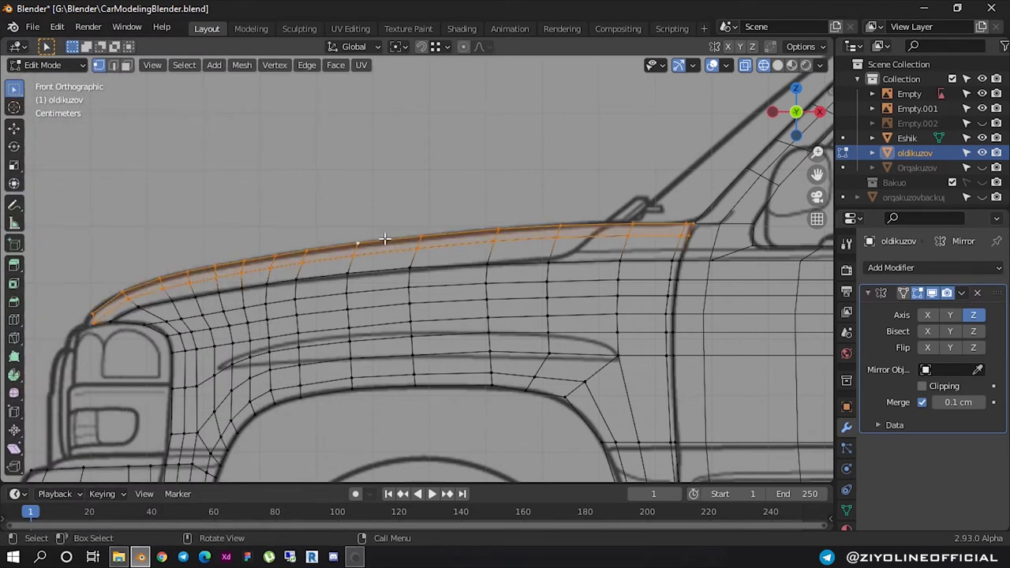
{"action": "scroll", "coordinate": [426, 237], "scroll_direction": "down", "scroll_amount": 2}
{"action": "mouse_move", "coordinate": [434, 234]}
{"action": "middle_mouse_down"}
{"action": "mouse_move", "coordinate": [556, 228]}
{"action": "mouse_move", "coordinate": [715, 198]}
{"action": "middle_mouse_up"}
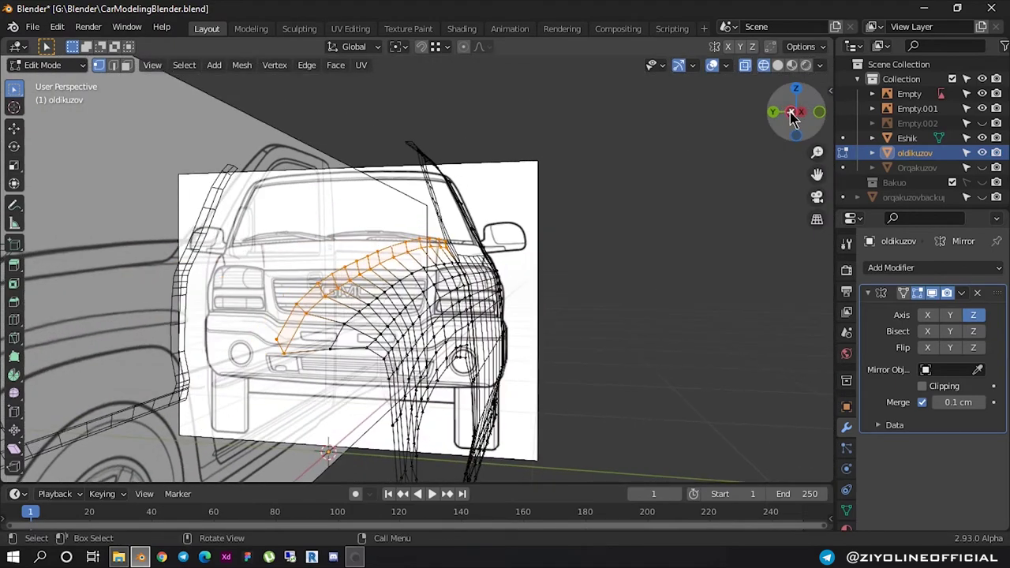
{"action": "left_click", "coordinate": [794, 111]}
{"action": "scroll", "coordinate": [419, 255], "scroll_direction": "up", "scroll_amount": 1}
{"action": "scroll", "coordinate": [418, 254], "scroll_direction": "up", "scroll_amount": 3}
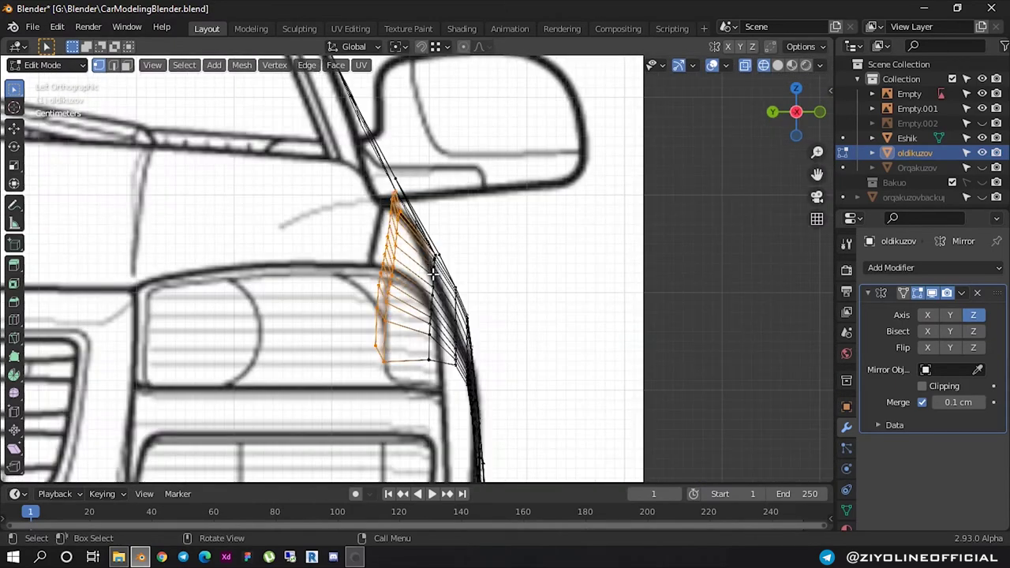
{"action": "key", "text": "e"}
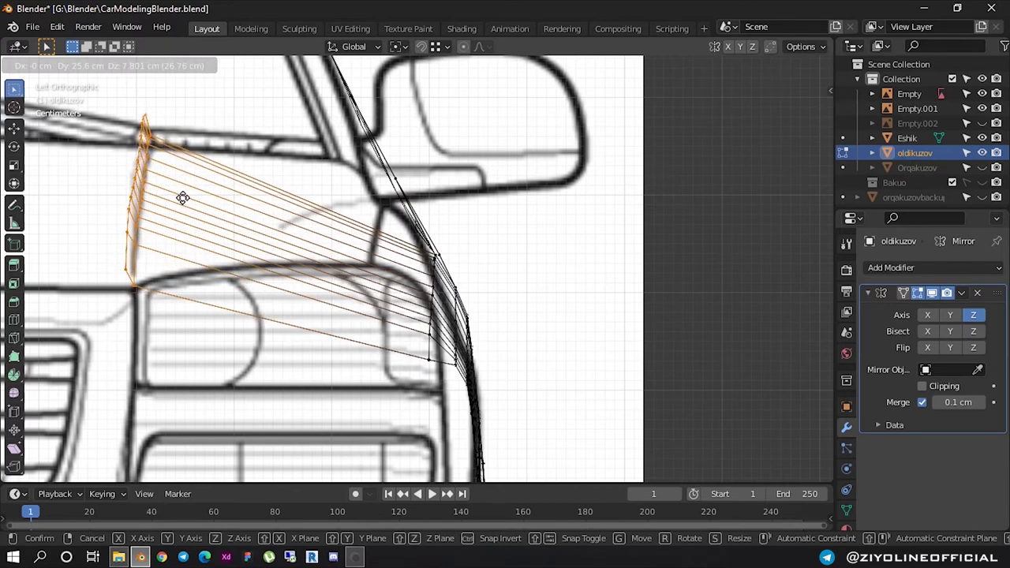
{"action": "left_click", "coordinate": [183, 204]}
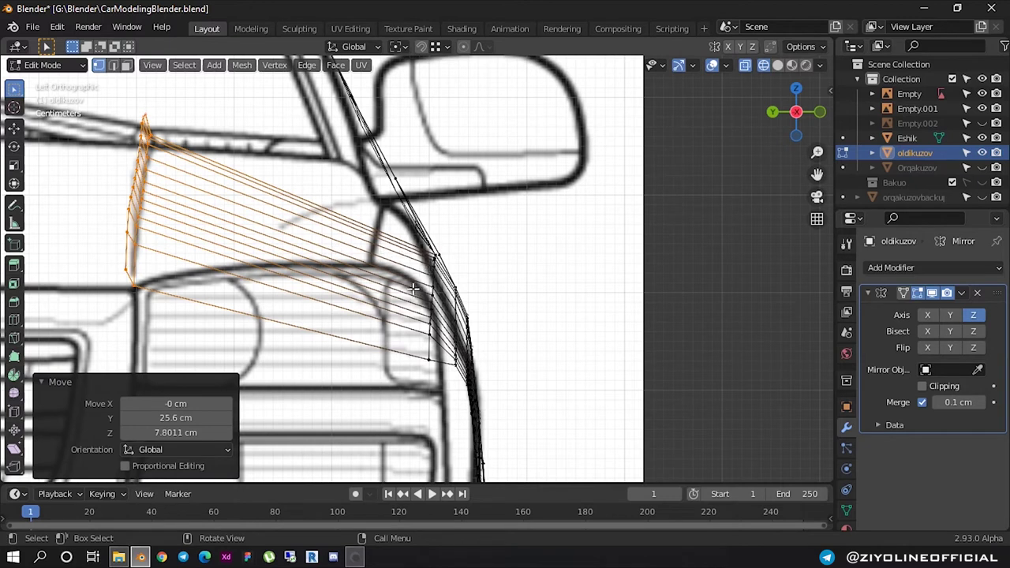
{"action": "key", "text": "ctrl+r"}
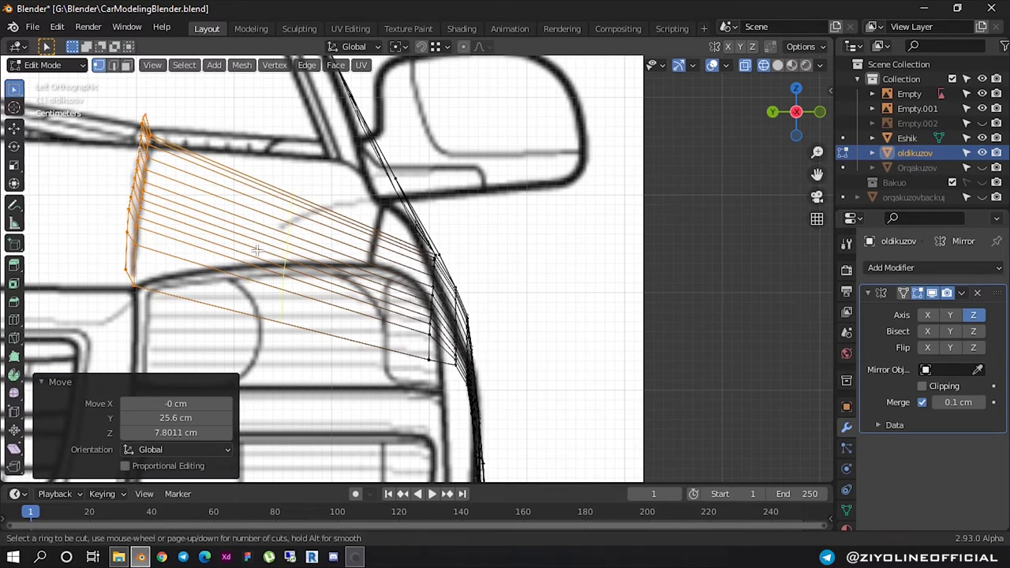
Cut an edge loop across the new hood faces and nudge it -0.68 cm Y, 2.20 cm Z
{"action": "left_click", "coordinate": [249, 251]}
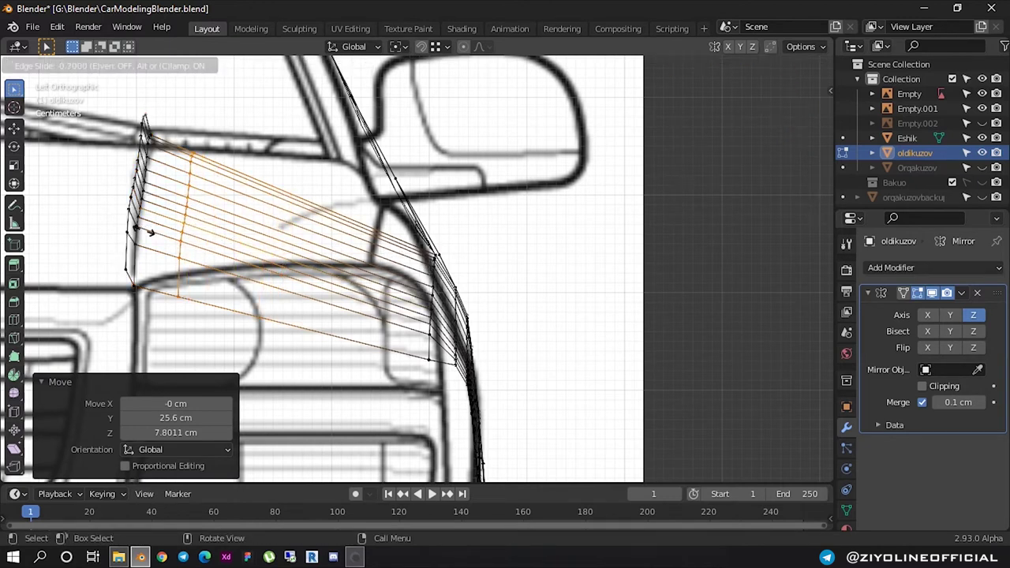
{"action": "left_click", "coordinate": [157, 227]}
{"action": "key", "text": "g"}
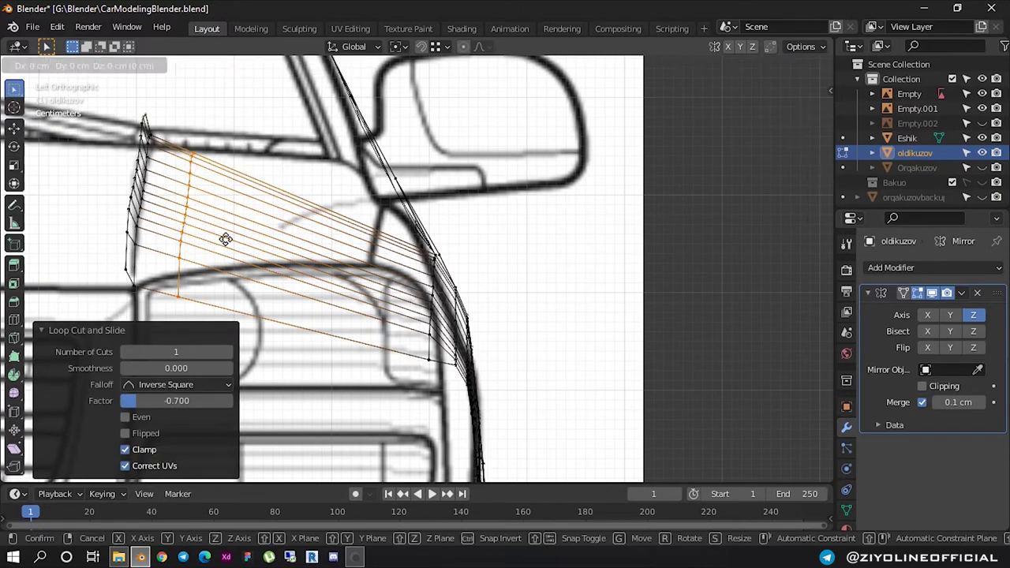
{"action": "left_click", "coordinate": [232, 218]}
{"action": "mouse_move", "coordinate": [232, 218]}
{"action": "middle_mouse_down"}
{"action": "mouse_move", "coordinate": [221, 249]}
{"action": "mouse_move", "coordinate": [360, 216]}
{"action": "middle_mouse_up"}
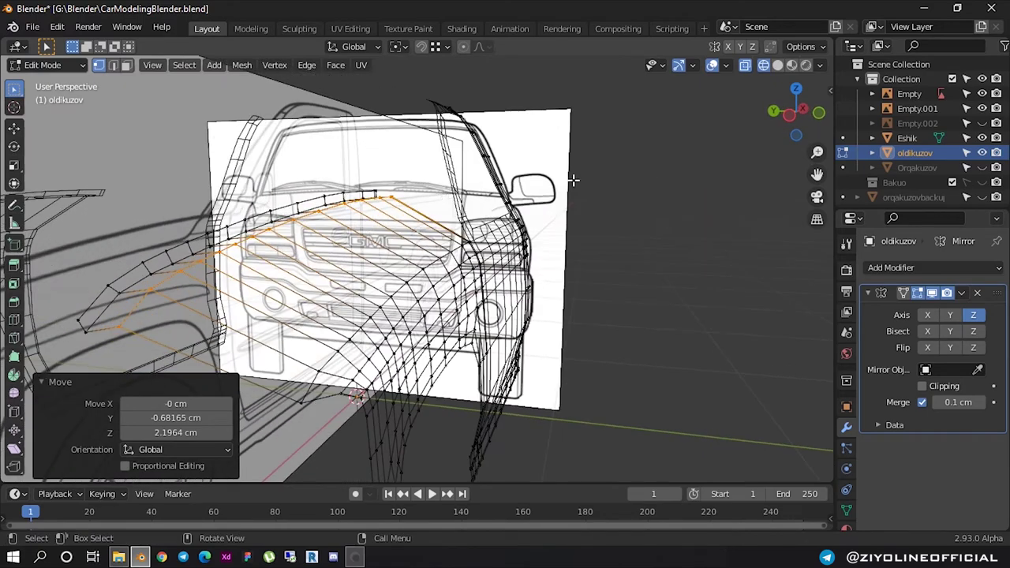
Check the hood shape from front, side and angled views
{"action": "left_click", "coordinate": [789, 131]}
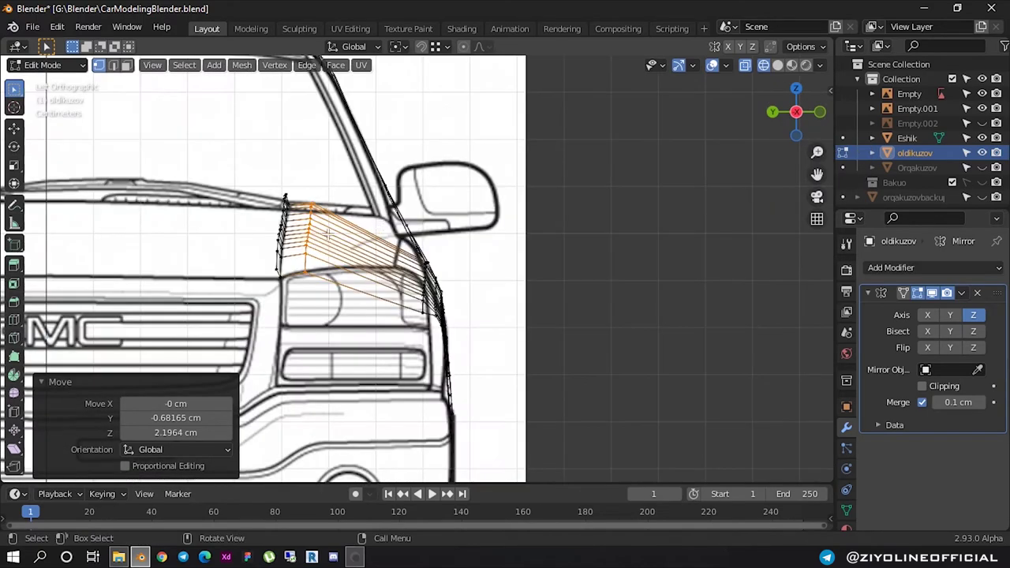
{"action": "scroll", "coordinate": [444, 240], "scroll_direction": "up", "scroll_amount": 4}
{"action": "scroll", "coordinate": [444, 240], "scroll_direction": "down", "scroll_amount": 2}
{"action": "middle_click_drag", "start_coordinate": [444, 240], "coordinate": [484, 224]}
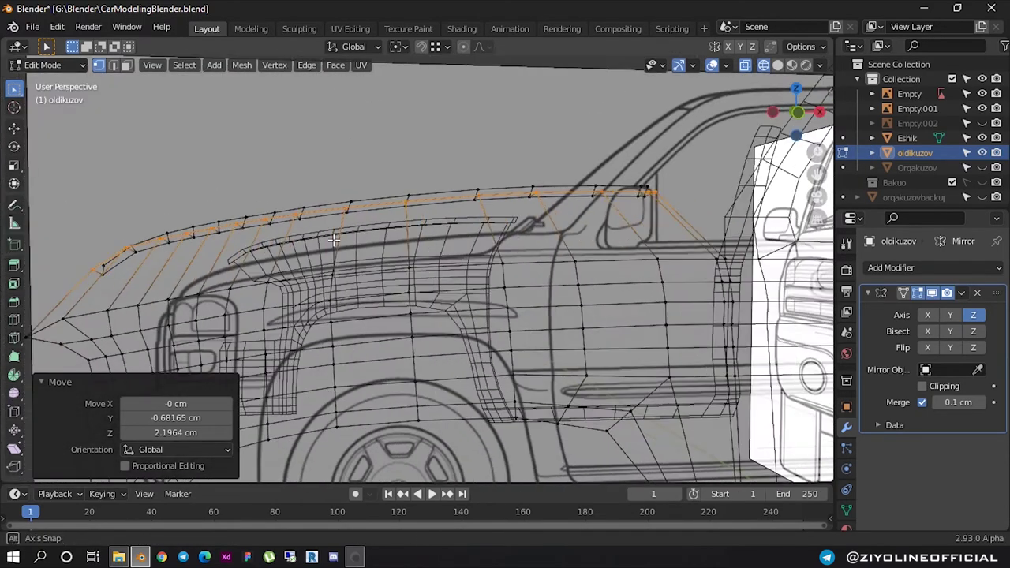
{"action": "left_click", "coordinate": [795, 114]}
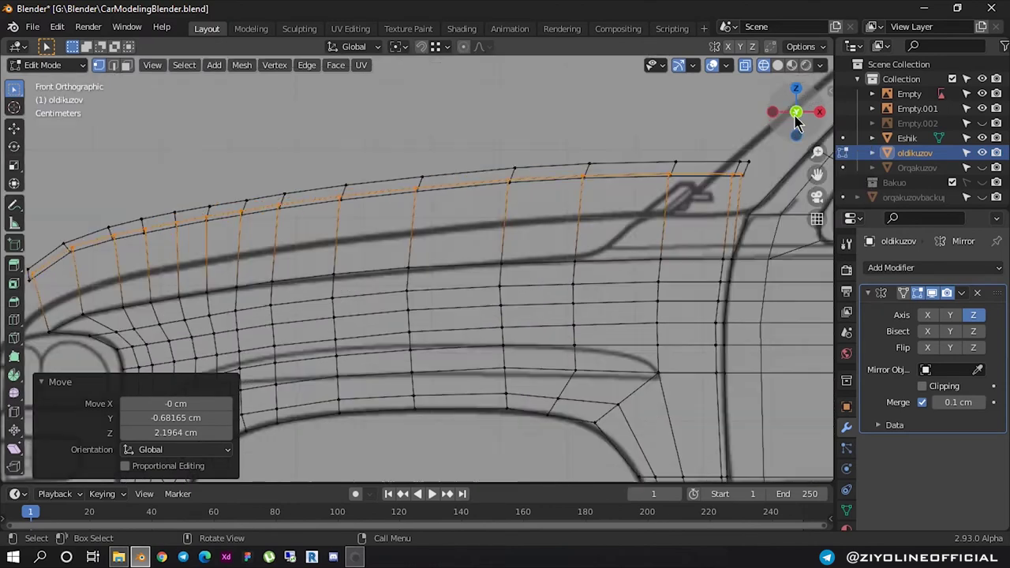
{"action": "scroll", "coordinate": [544, 217], "scroll_direction": "down", "scroll_amount": 3}
{"action": "scroll", "coordinate": [545, 217], "scroll_direction": "down", "scroll_amount": 3}
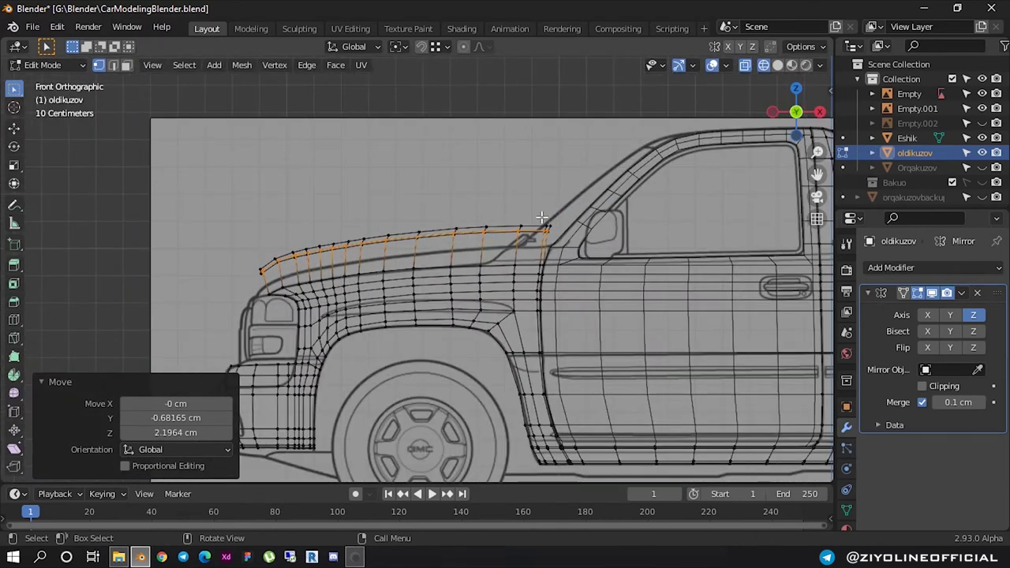
{"action": "scroll", "coordinate": [542, 216], "scroll_direction": "down", "scroll_amount": 1}
{"action": "mouse_move", "coordinate": [359, 273]}
{"action": "middle_mouse_down"}
{"action": "mouse_move", "coordinate": [442, 261]}
{"action": "mouse_move", "coordinate": [574, 270]}
{"action": "mouse_move", "coordinate": [441, 322]}
{"action": "middle_mouse_up"}
{"action": "scroll", "coordinate": [550, 272], "scroll_direction": "down", "scroll_amount": 5}
{"action": "scroll", "coordinate": [335, 272], "scroll_direction": "up", "scroll_amount": 3}
{"action": "scroll", "coordinate": [334, 271], "scroll_direction": "up", "scroll_amount": 2}
{"action": "middle_click_drag", "start_coordinate": [334, 272], "coordinate": [672, 182]}
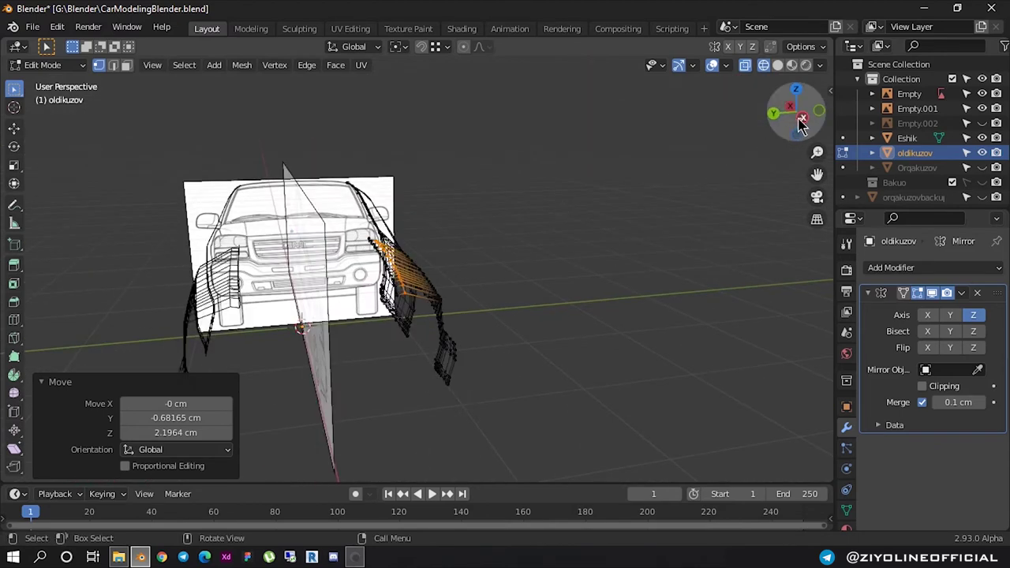
{"action": "left_click", "coordinate": [800, 119]}
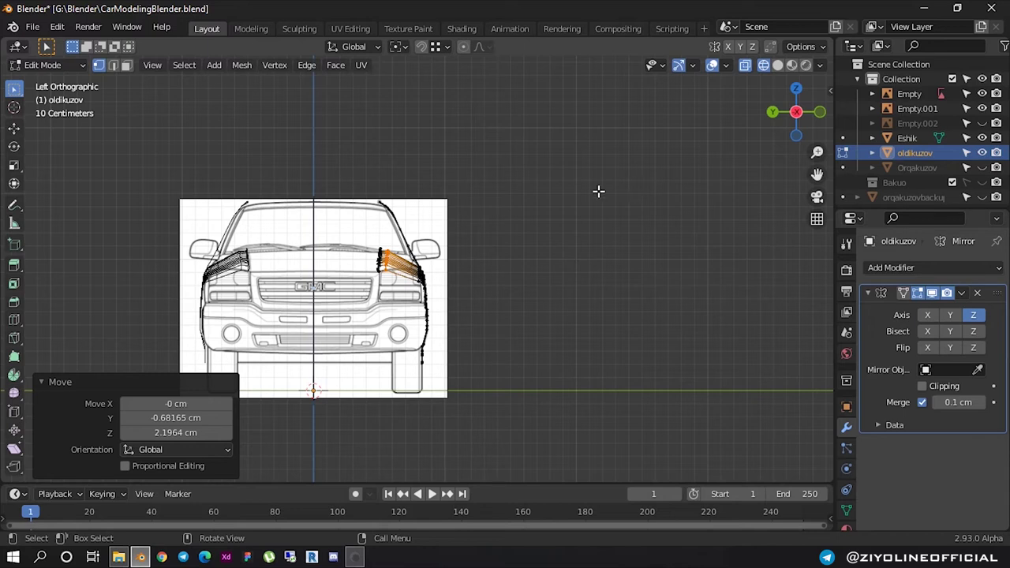
Zoom in on the front, deselect the hood faces and return to Object Mode
{"action": "scroll", "coordinate": [348, 286], "scroll_direction": "up", "scroll_amount": 1}
{"action": "scroll", "coordinate": [363, 276], "scroll_direction": "up", "scroll_amount": 1}
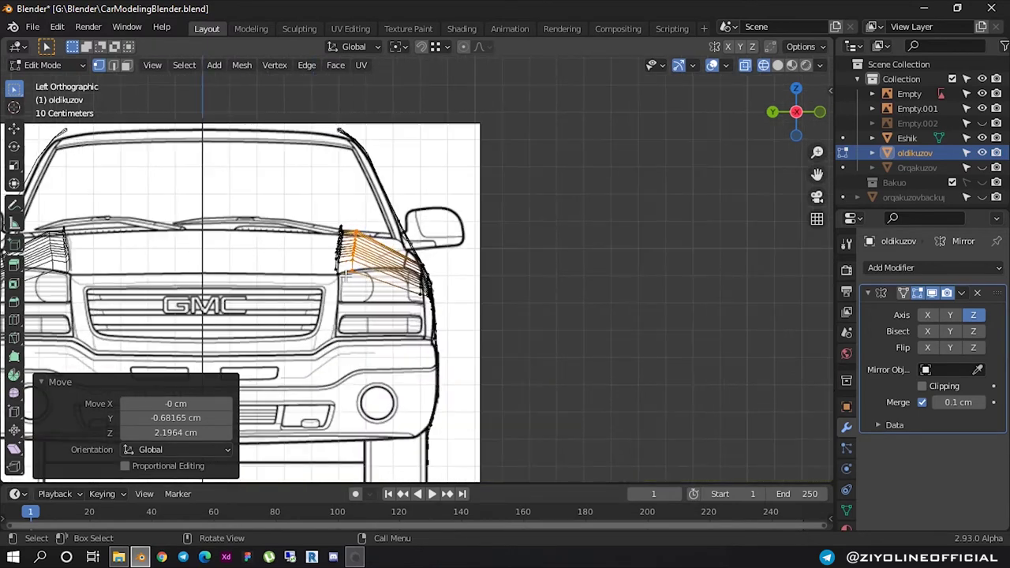
{"action": "scroll", "coordinate": [387, 260], "scroll_direction": "up", "scroll_amount": 1}
{"action": "scroll", "coordinate": [419, 245], "scroll_direction": "up", "scroll_amount": 1}
{"action": "scroll", "coordinate": [419, 246], "scroll_direction": "up", "scroll_amount": 3}
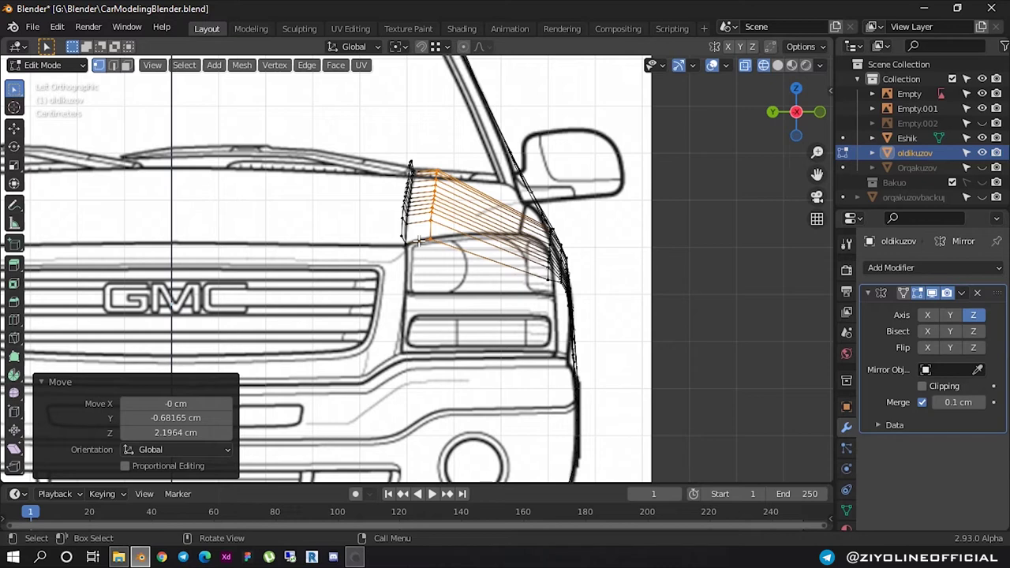
{"action": "scroll", "coordinate": [420, 241], "scroll_direction": "down", "scroll_amount": 2}
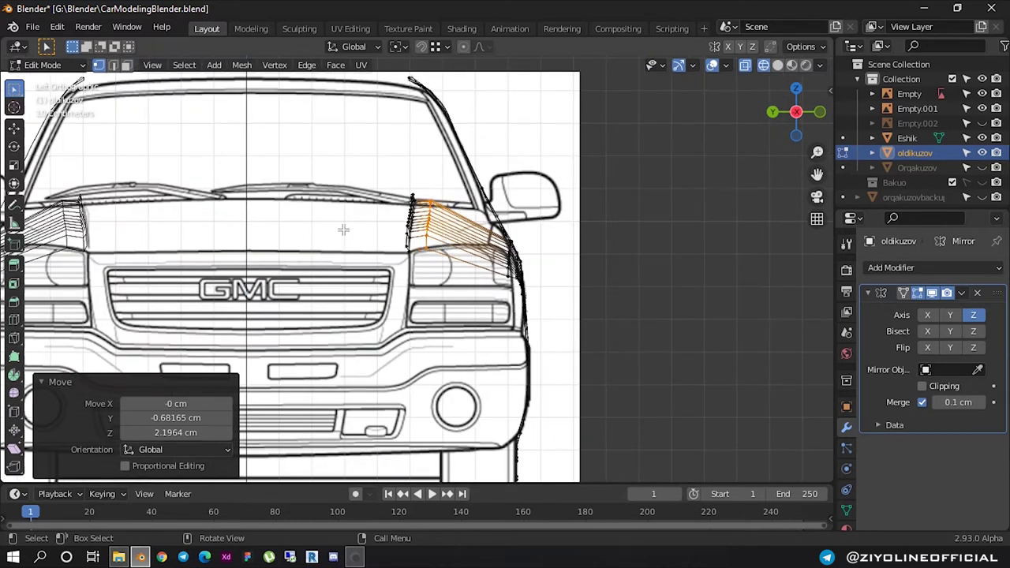
{"action": "left_click", "coordinate": [297, 239]}
{"action": "key", "text": "z"}
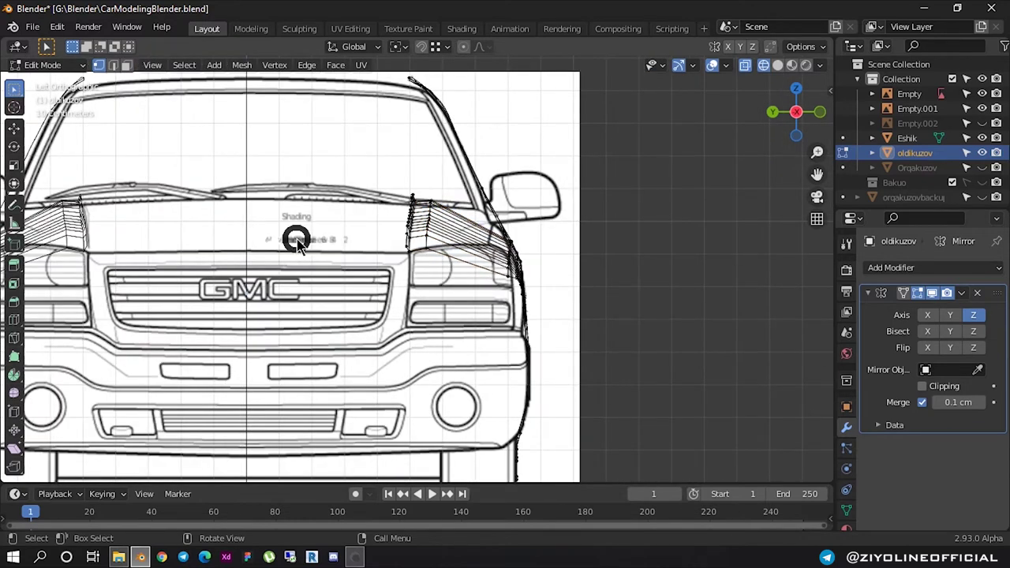
{"action": "key", "text": "Tab"}
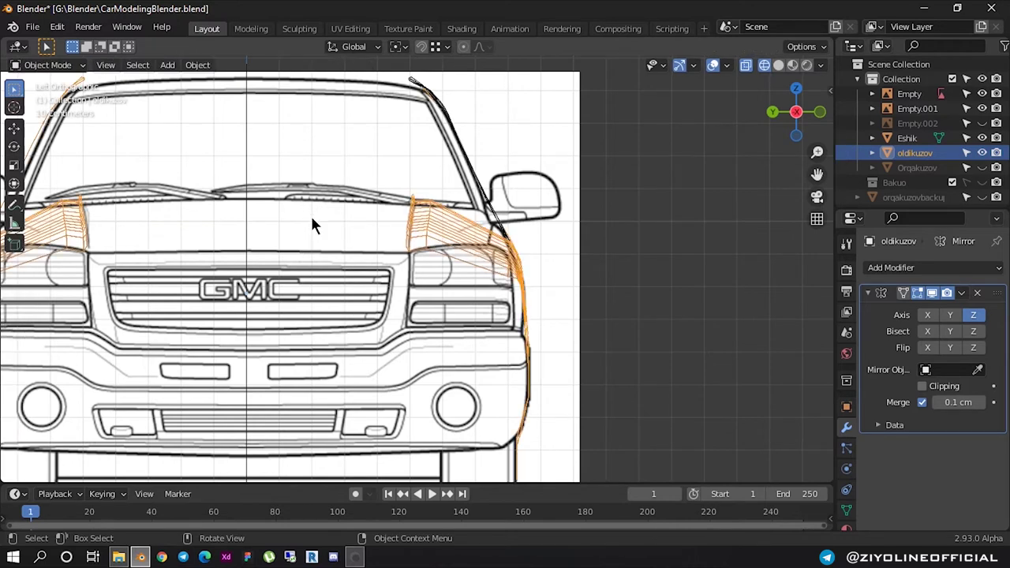
Scale the front blueprint Empty.001 vertically by 1.006 (Y scale 0.410) and compare with the mesh
{"action": "left_click", "coordinate": [311, 224]}
{"action": "key", "text": "KP_Decimal"}
{"action": "scroll", "coordinate": [312, 224], "scroll_direction": "up", "scroll_amount": 2}
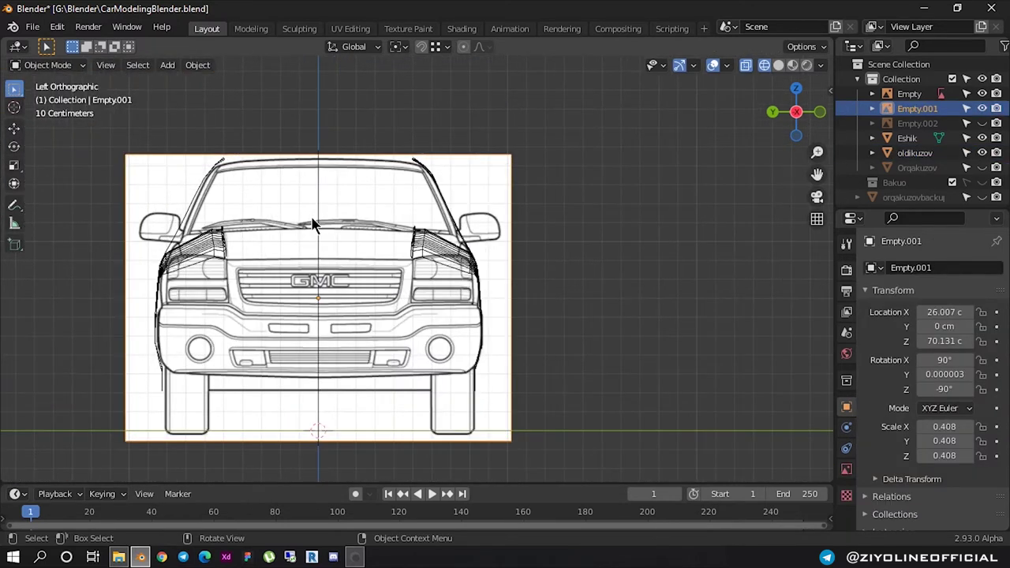
{"action": "scroll", "coordinate": [312, 224], "scroll_direction": "up", "scroll_amount": 1}
{"action": "key", "text": "s"}
{"action": "key", "text": "z"}
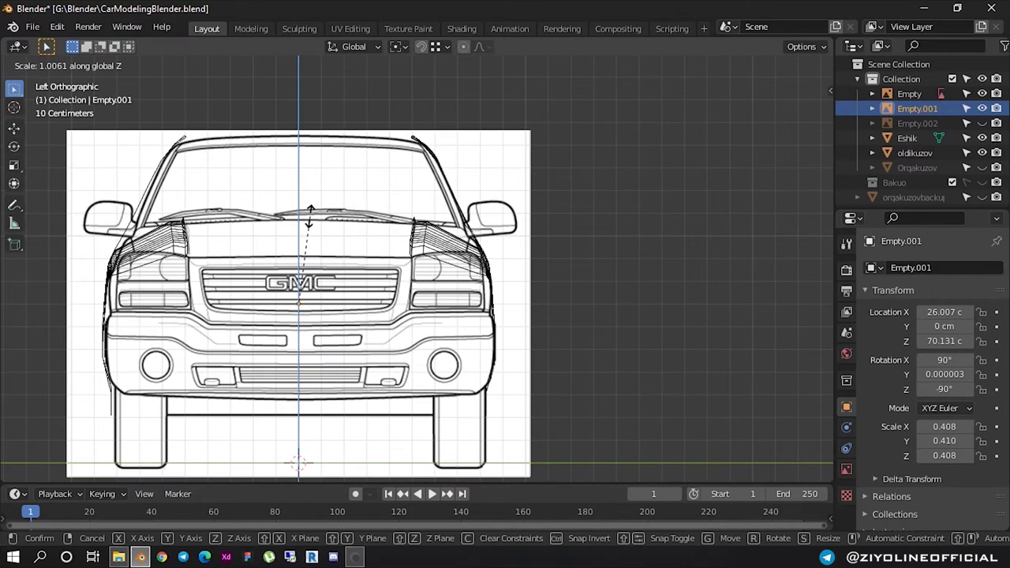
{"action": "left_click", "coordinate": [308, 223]}
{"action": "middle_click_drag", "start_coordinate": [338, 225], "coordinate": [643, 196]}
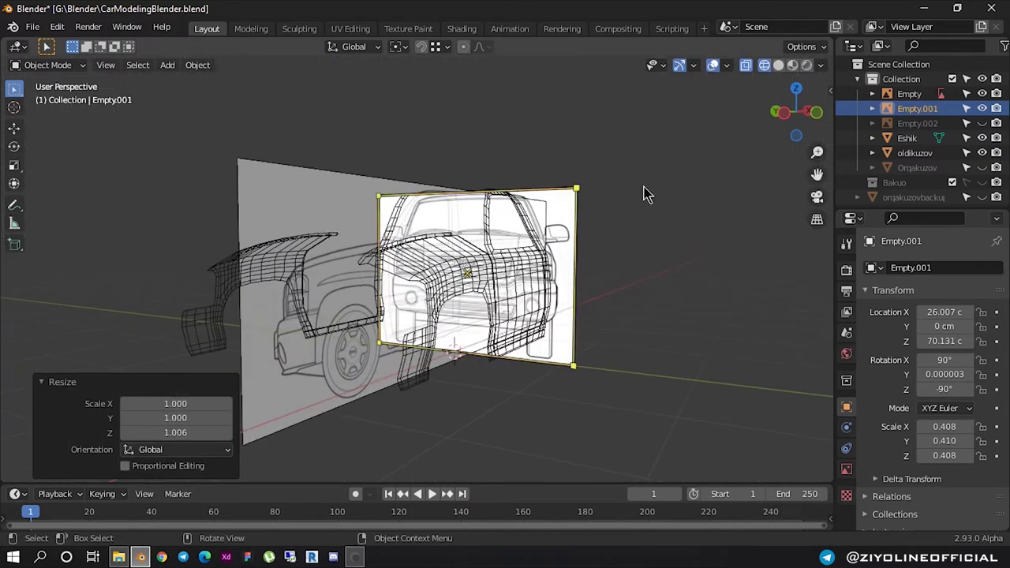
{"action": "left_click", "coordinate": [785, 113]}
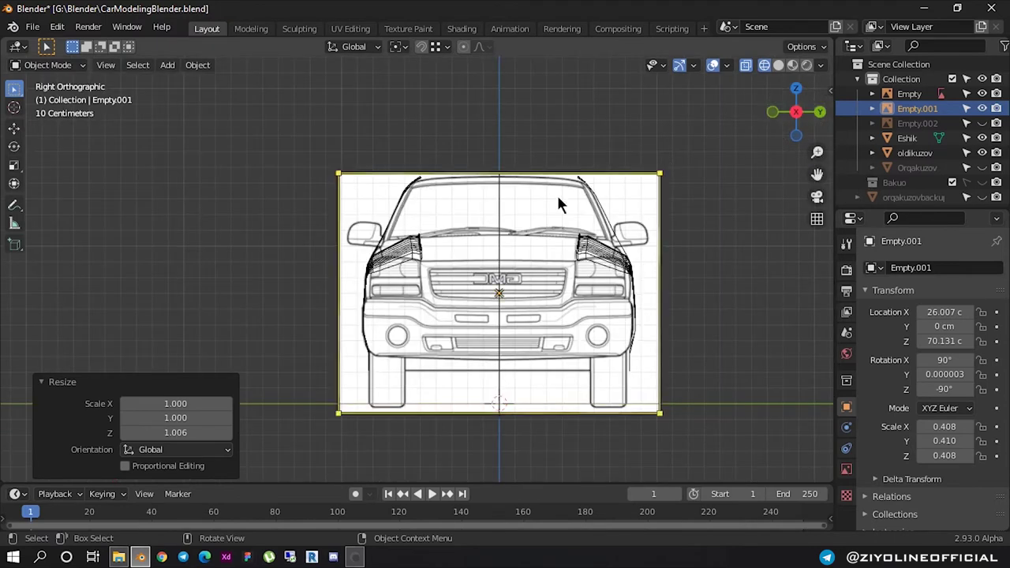
Switch to Front Orthographic and zoom in toward the front of the truck
{"action": "key", "text": "KP_1"}
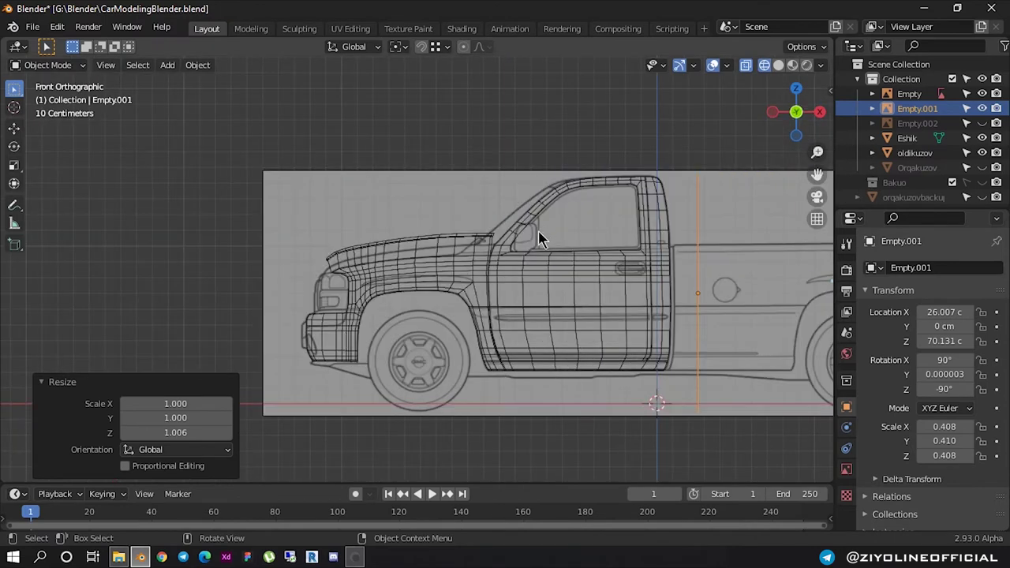
{"action": "scroll", "coordinate": [388, 256], "scroll_direction": "up", "scroll_amount": 3}
{"action": "scroll", "coordinate": [388, 256], "scroll_direction": "up", "scroll_amount": 2}
{"action": "scroll", "coordinate": [389, 254], "scroll_direction": "down", "scroll_amount": 3}
{"action": "scroll", "coordinate": [401, 252], "scroll_direction": "down", "scroll_amount": 1}
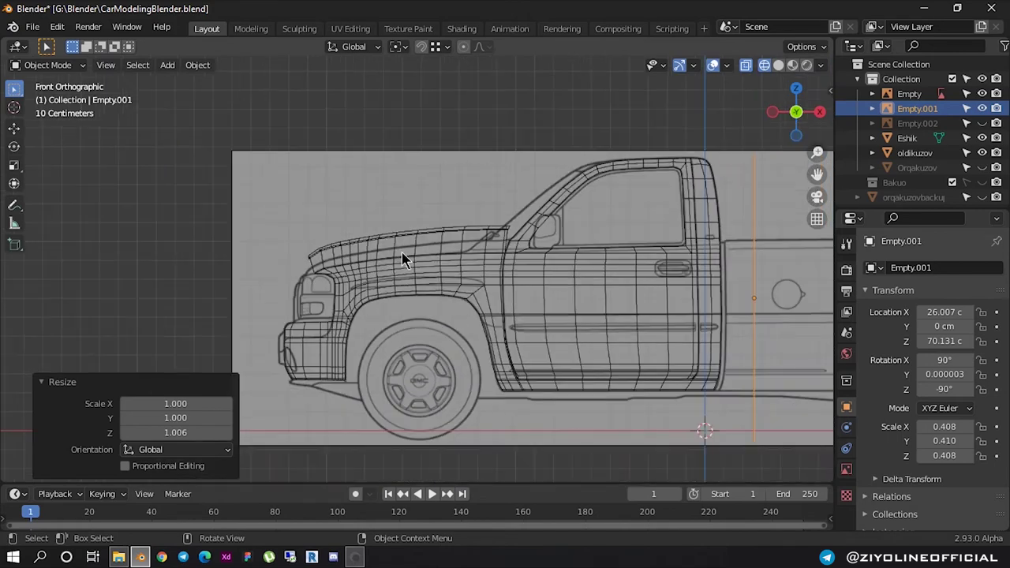
{"action": "scroll", "coordinate": [442, 247], "scroll_direction": "up", "scroll_amount": 2}
{"action": "scroll", "coordinate": [458, 243], "scroll_direction": "up", "scroll_amount": 2}
{"action": "scroll", "coordinate": [430, 241], "scroll_direction": "down", "scroll_amount": 3}
{"action": "scroll", "coordinate": [367, 246], "scroll_direction": "up", "scroll_amount": 1}
{"action": "scroll", "coordinate": [366, 181], "scroll_direction": "up", "scroll_amount": 1}
{"action": "scroll", "coordinate": [368, 194], "scroll_direction": "up", "scroll_amount": 1}
{"action": "scroll", "coordinate": [437, 298], "scroll_direction": "up", "scroll_amount": 1}
{"action": "scroll", "coordinate": [403, 288], "scroll_direction": "down", "scroll_amount": 1}
{"action": "scroll", "coordinate": [308, 219], "scroll_direction": "up", "scroll_amount": 1}
Pan onto the front fender and select the oldikuzov body mesh
{"action": "middle_click_drag", "start_coordinate": [320, 226], "coordinate": [336, 242], "text": "shift"}
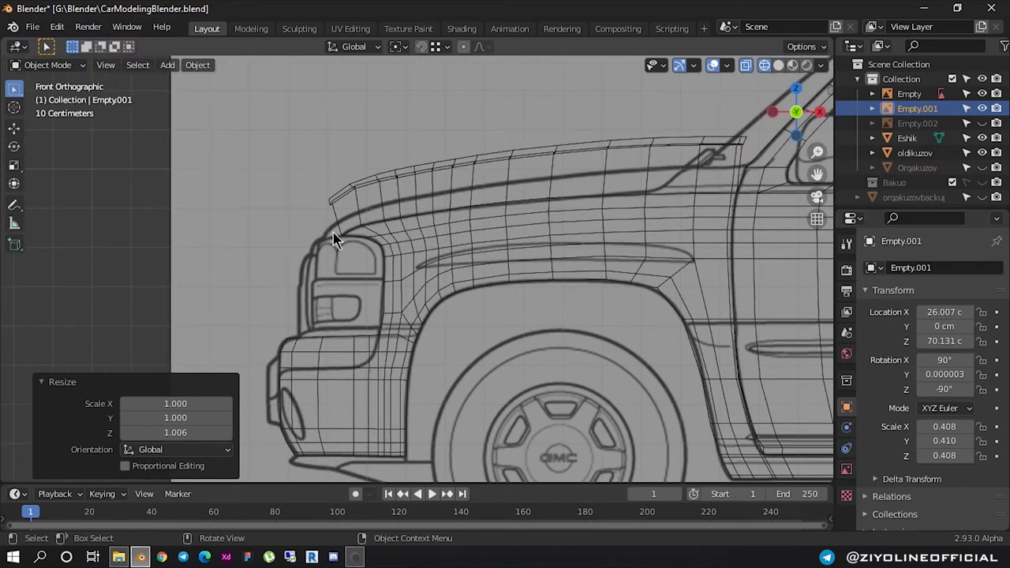
{"action": "scroll", "coordinate": [371, 236], "scroll_direction": "down", "scroll_amount": 1}
{"action": "middle_click_drag", "start_coordinate": [409, 234], "coordinate": [395, 271], "text": "shift"}
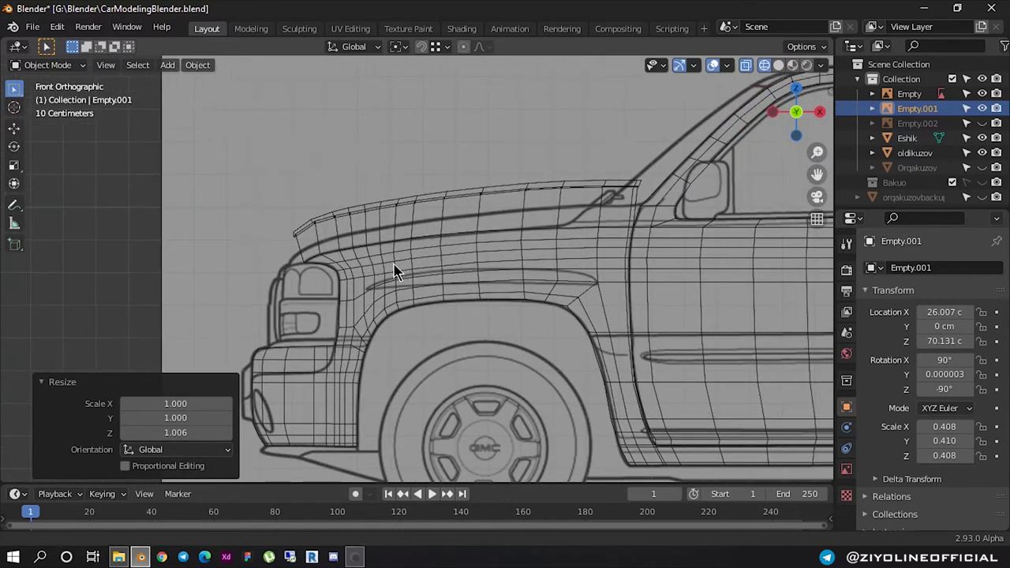
{"action": "scroll", "coordinate": [339, 260], "scroll_direction": "up", "scroll_amount": 1}
{"action": "scroll", "coordinate": [293, 248], "scroll_direction": "up", "scroll_amount": 1}
{"action": "middle_click_drag", "start_coordinate": [292, 251], "coordinate": [348, 231], "text": "shift"}
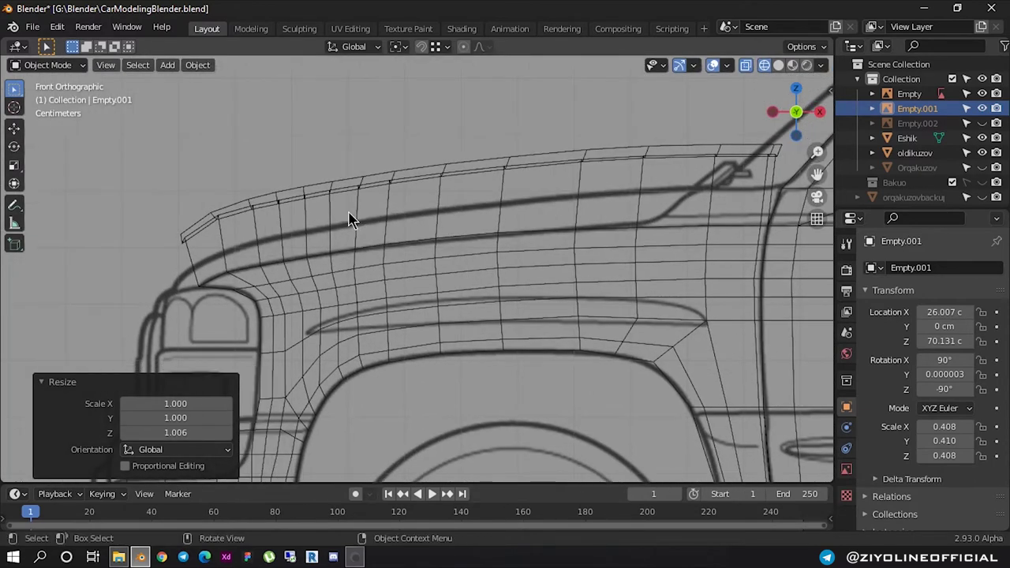
{"action": "scroll", "coordinate": [352, 219], "scroll_direction": "down", "scroll_amount": 2}
{"action": "middle_click_drag", "start_coordinate": [360, 226], "coordinate": [413, 235]}
{"action": "left_click", "coordinate": [413, 235]}
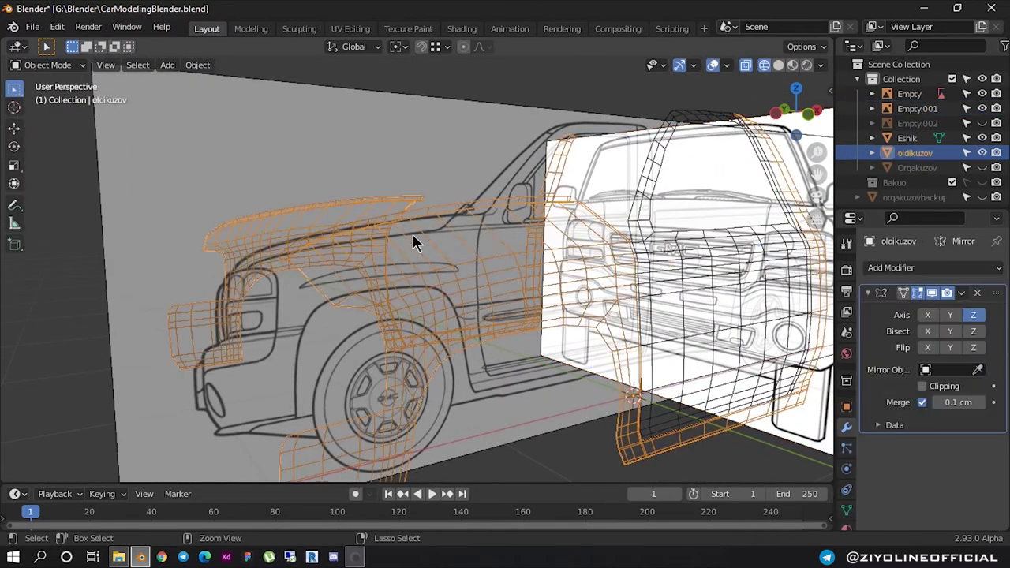
In Edit Mode and front view, box-select the vertices along the oldikuzov hood's top edge
{"action": "key", "text": "ctrl+z"}
{"action": "key", "text": "ctrl+shift+z"}
{"action": "key", "text": "Tab"}
{"action": "scroll", "coordinate": [343, 234], "scroll_direction": "up", "scroll_amount": 1}
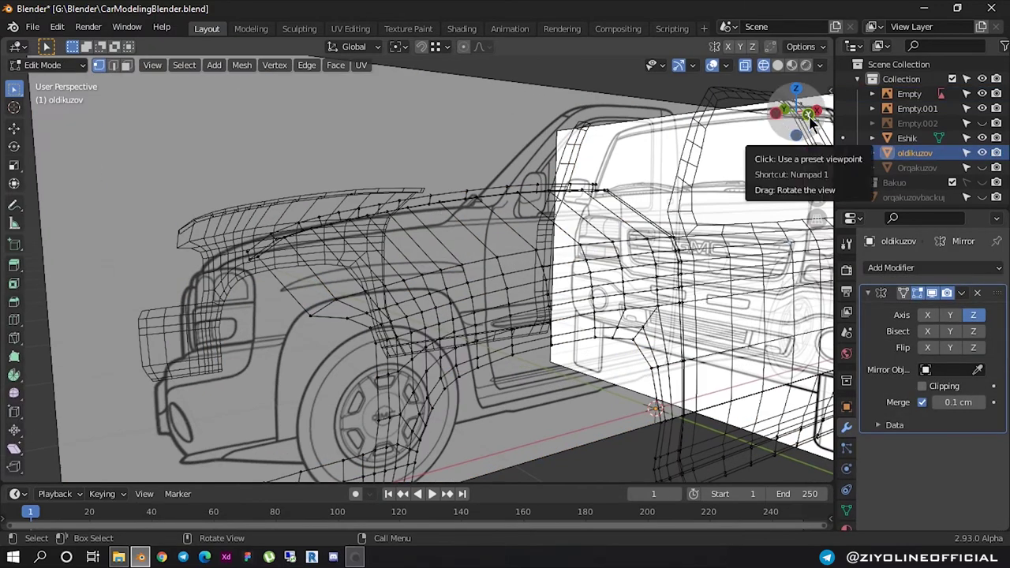
{"action": "left_click", "coordinate": [780, 119]}
{"action": "scroll", "coordinate": [112, 164], "scroll_direction": "up", "scroll_amount": 2}
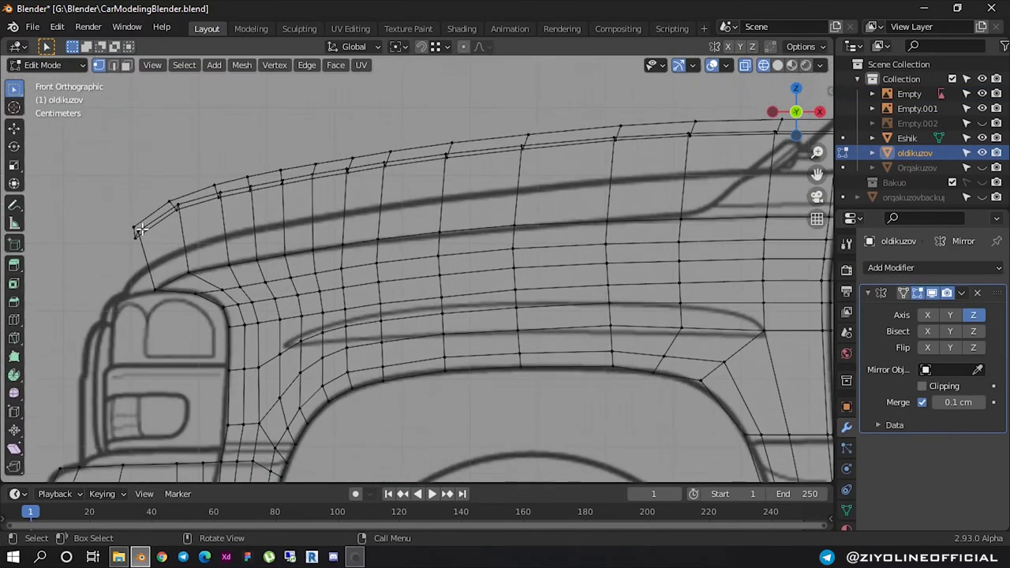
{"action": "scroll", "coordinate": [142, 225], "scroll_direction": "down", "scroll_amount": 2}
{"action": "key", "text": "b"}
{"action": "mouse_move", "coordinate": [162, 162]}
{"action": "left_mouse_down"}
{"action": "mouse_move", "coordinate": [548, 213]}
{"action": "mouse_move", "coordinate": [676, 204]}
{"action": "left_mouse_up"}
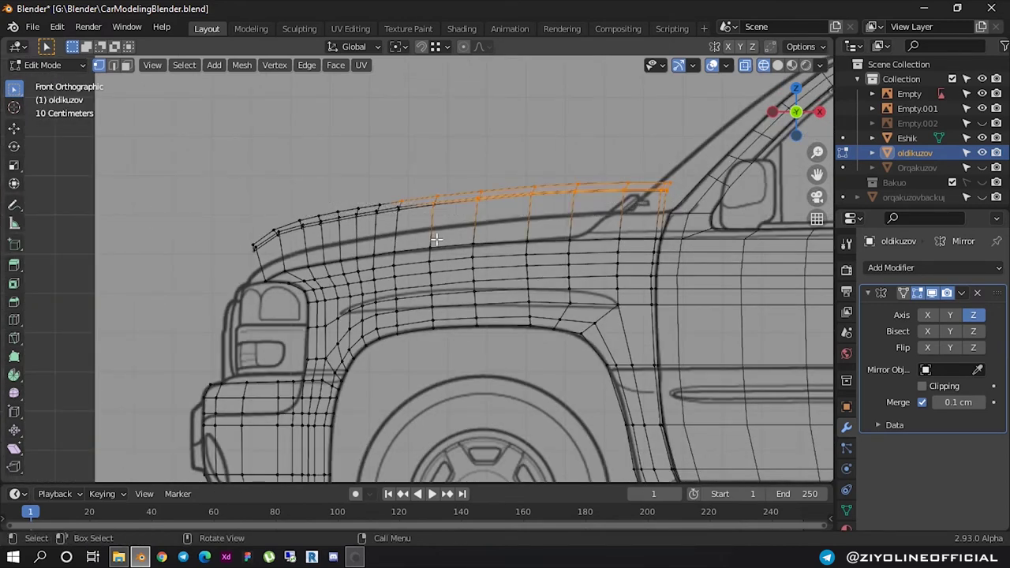
{"action": "key", "text": "super"}
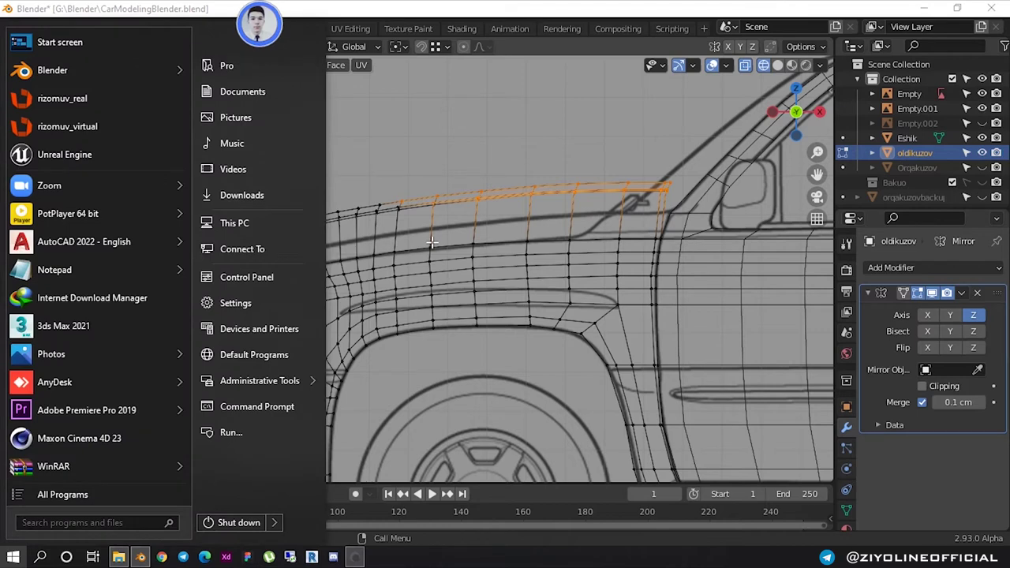
{"action": "key", "text": "Escape"}
{"action": "key", "text": "b"}
{"action": "left_click_drag", "start_coordinate": [229, 160], "coordinate": [238, 172]}
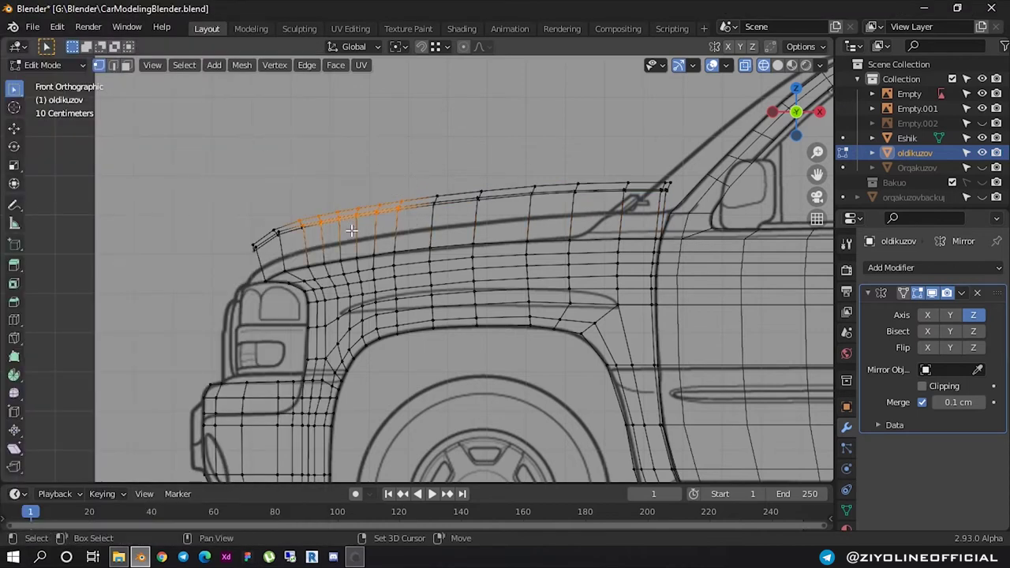
{"action": "mouse_move", "coordinate": [672, 201]}
{"action": "left_mouse_down", "text": "shift"}
{"action": "mouse_move", "coordinate": [582, 153]}
{"action": "mouse_move", "coordinate": [420, 152]}
{"action": "left_mouse_up", "text": "shift"}
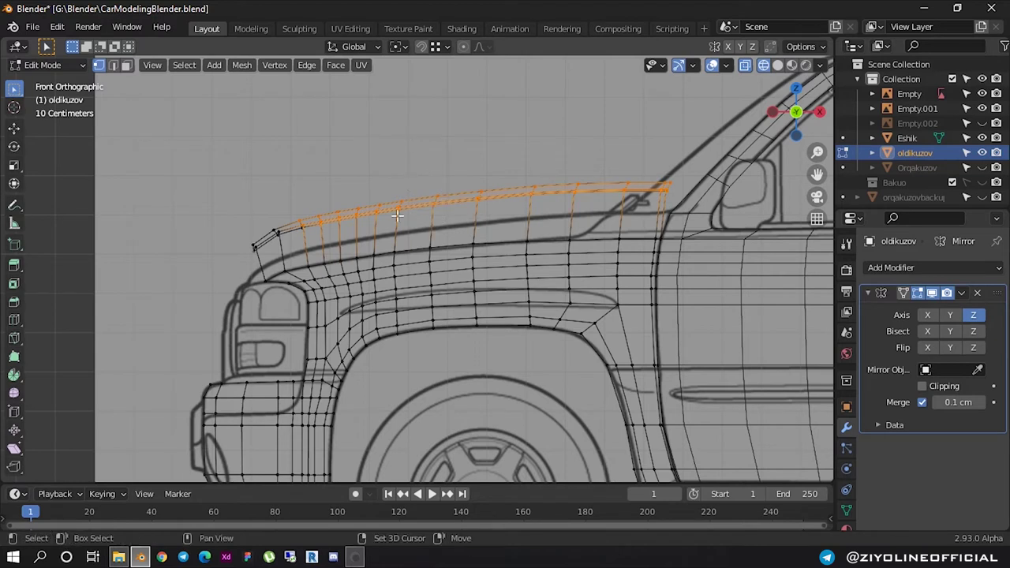
{"action": "mouse_move", "coordinate": [208, 139]}
{"action": "left_mouse_down", "text": "shift"}
{"action": "mouse_move", "coordinate": [316, 237]}
{"action": "mouse_move", "coordinate": [193, 182]}
{"action": "left_mouse_up", "text": "shift"}
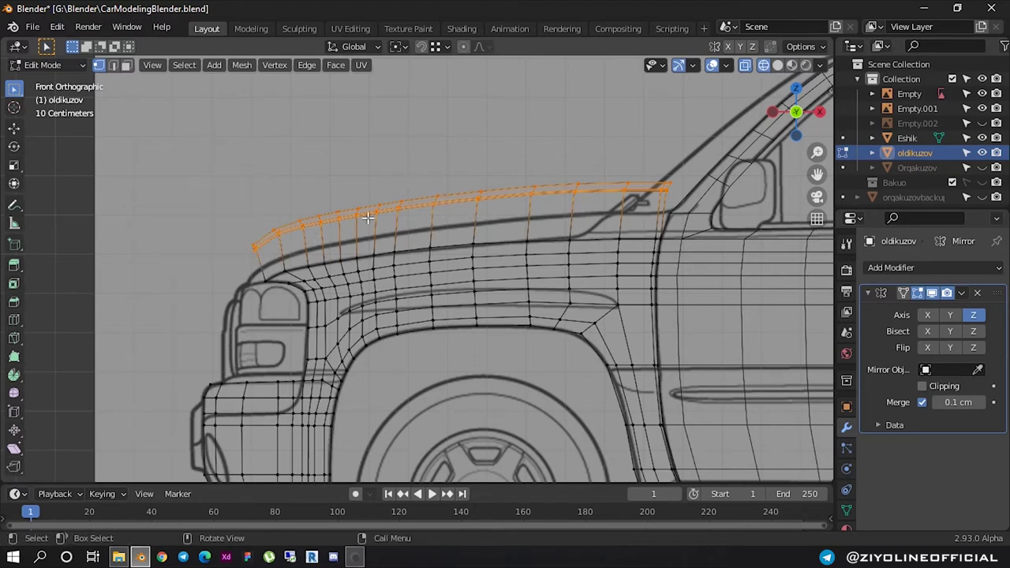
Lower the selected hood edge vertices about 7.72 cm onto the fender line
{"action": "scroll", "coordinate": [398, 223], "scroll_direction": "up", "scroll_amount": 2}
{"action": "key", "text": "g"}
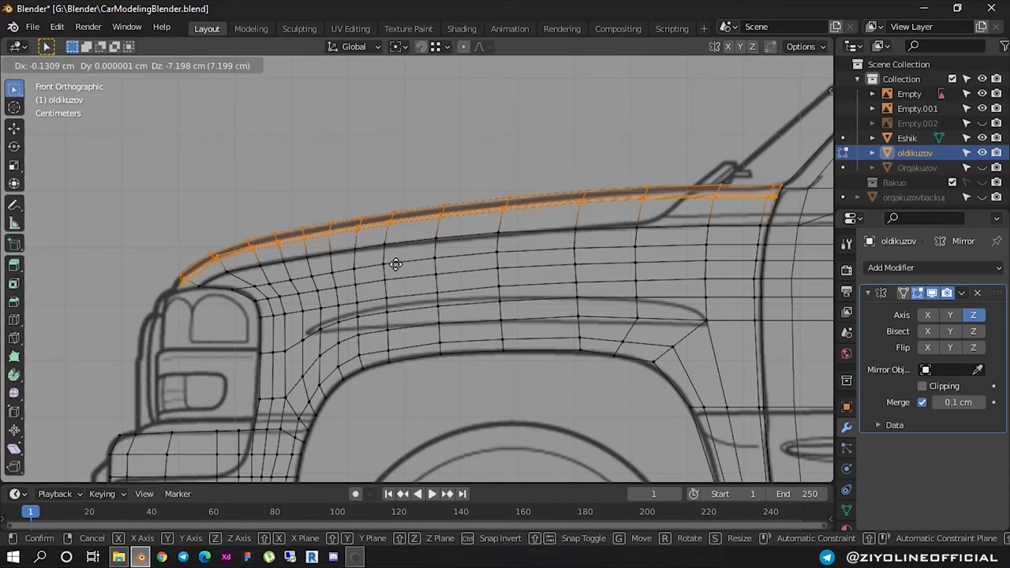
{"action": "left_click", "coordinate": [394, 267]}
{"action": "mouse_move", "coordinate": [406, 242]}
{"action": "middle_mouse_down"}
{"action": "mouse_move", "coordinate": [565, 240]}
{"action": "mouse_move", "coordinate": [671, 214]}
{"action": "middle_mouse_up"}
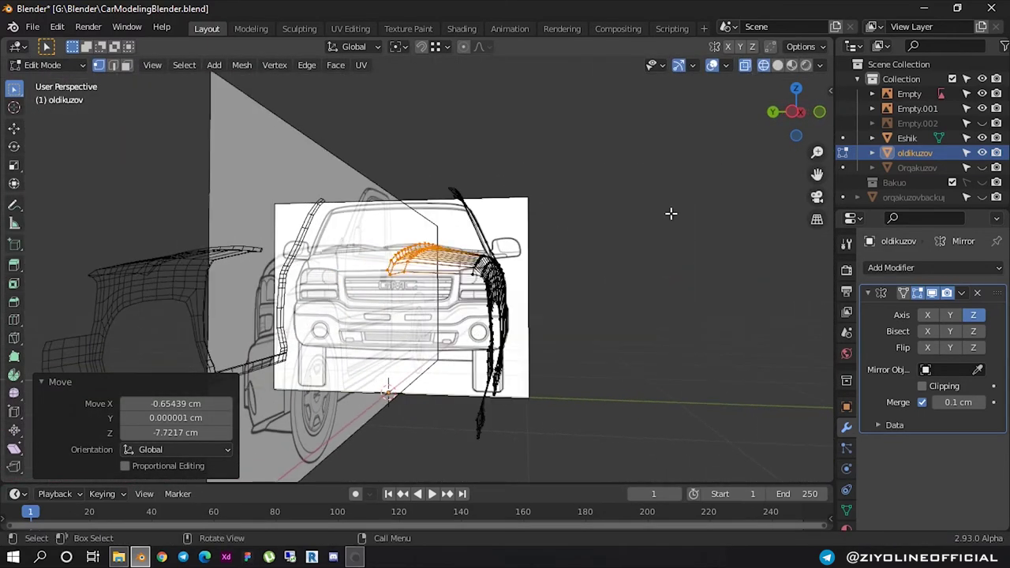
Leave Edit Mode and lower the front blueprint Empty.001 by 6.44 cm
{"action": "left_click", "coordinate": [794, 110]}
{"action": "scroll", "coordinate": [404, 251], "scroll_direction": "up", "scroll_amount": 4}
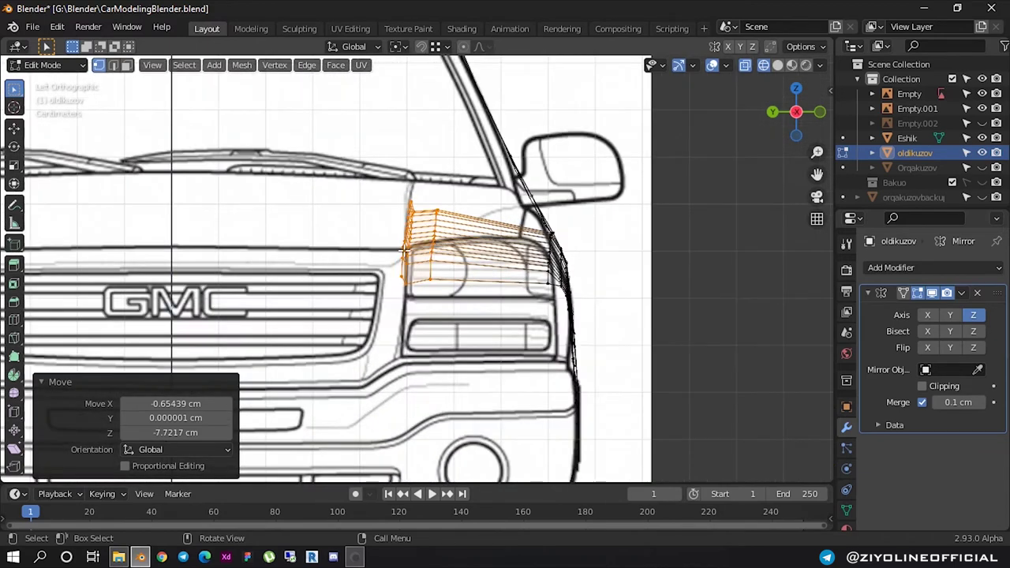
{"action": "key", "text": "alt+a"}
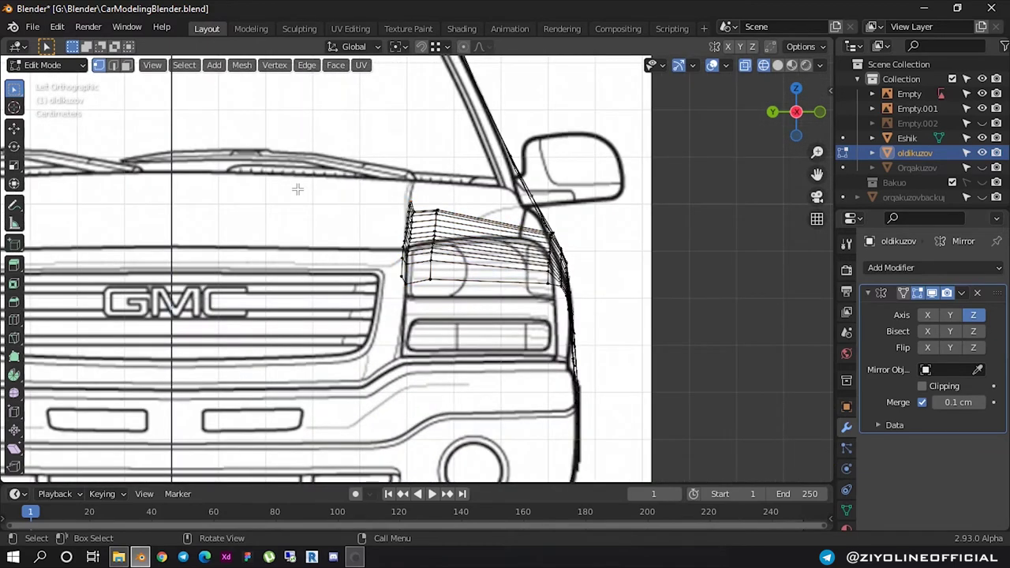
{"action": "key", "text": "Tab"}
{"action": "left_click", "coordinate": [296, 202]}
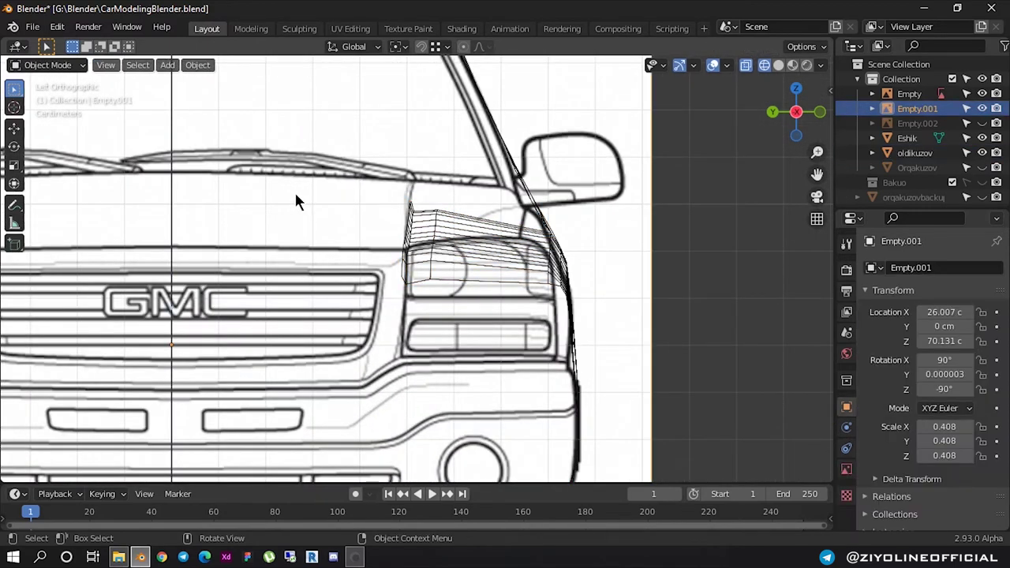
{"action": "key", "text": "g"}
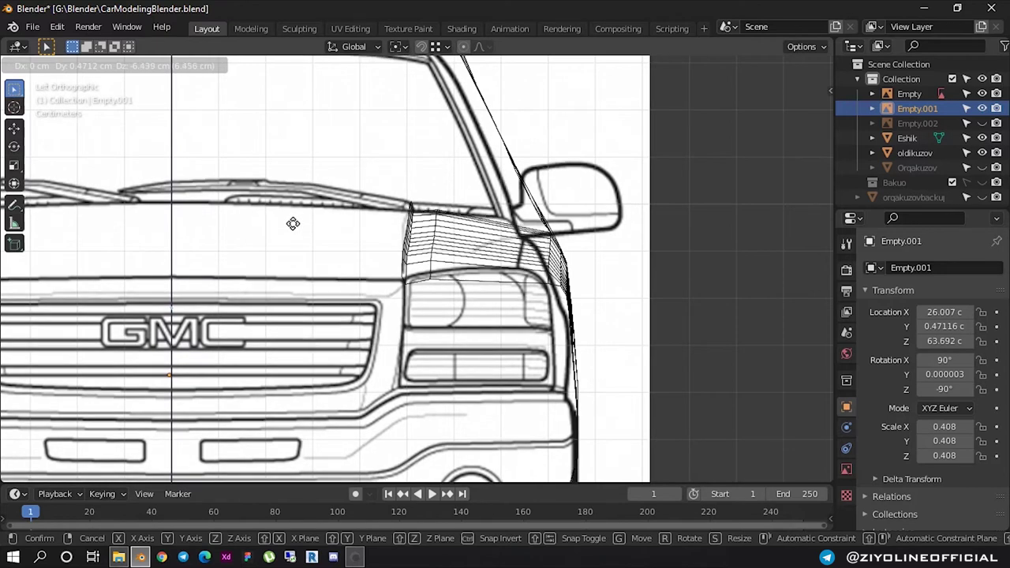
{"action": "left_click", "coordinate": [293, 224]}
Scale the front blueprint up uniformly to 0.425, then begin a vertical stretch
{"action": "scroll", "coordinate": [412, 204], "scroll_direction": "down", "scroll_amount": 2}
{"action": "scroll", "coordinate": [403, 197], "scroll_direction": "down", "scroll_amount": 3}
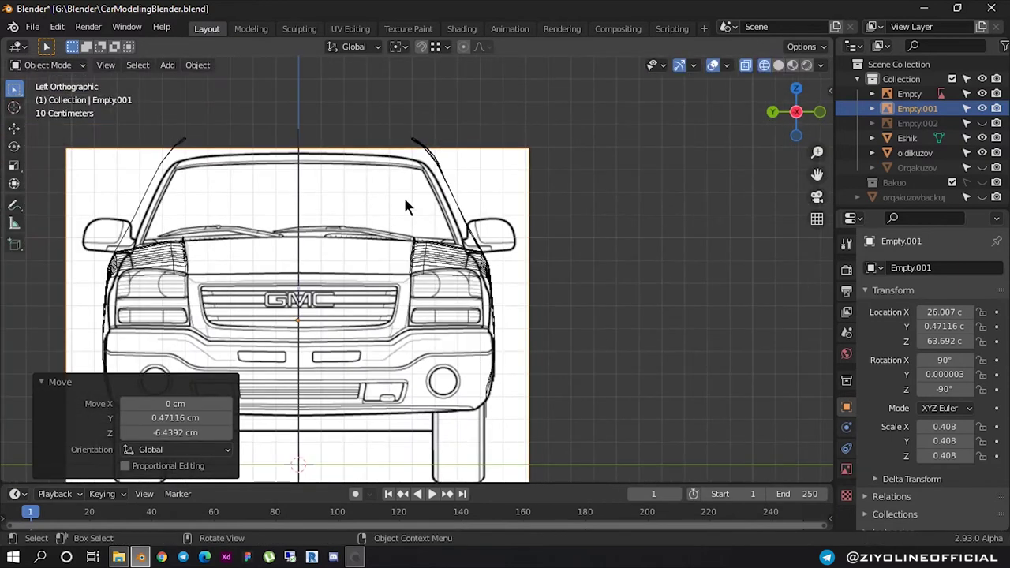
{"action": "scroll", "coordinate": [371, 202], "scroll_direction": "up", "scroll_amount": 2}
{"action": "scroll", "coordinate": [368, 203], "scroll_direction": "up", "scroll_amount": 2}
{"action": "middle_click_drag", "start_coordinate": [371, 205], "coordinate": [565, 219], "text": "shift"}
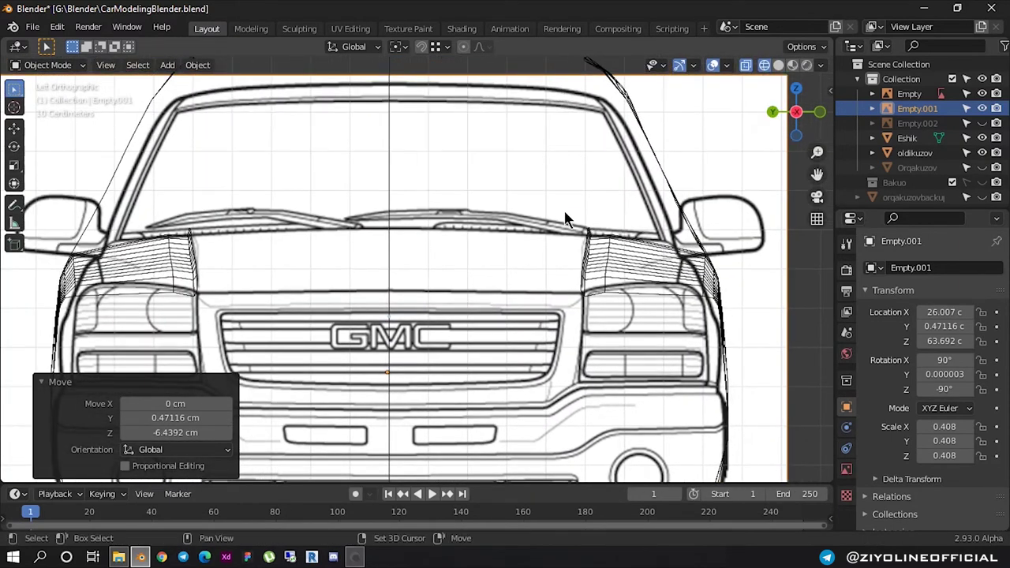
{"action": "key", "text": "s"}
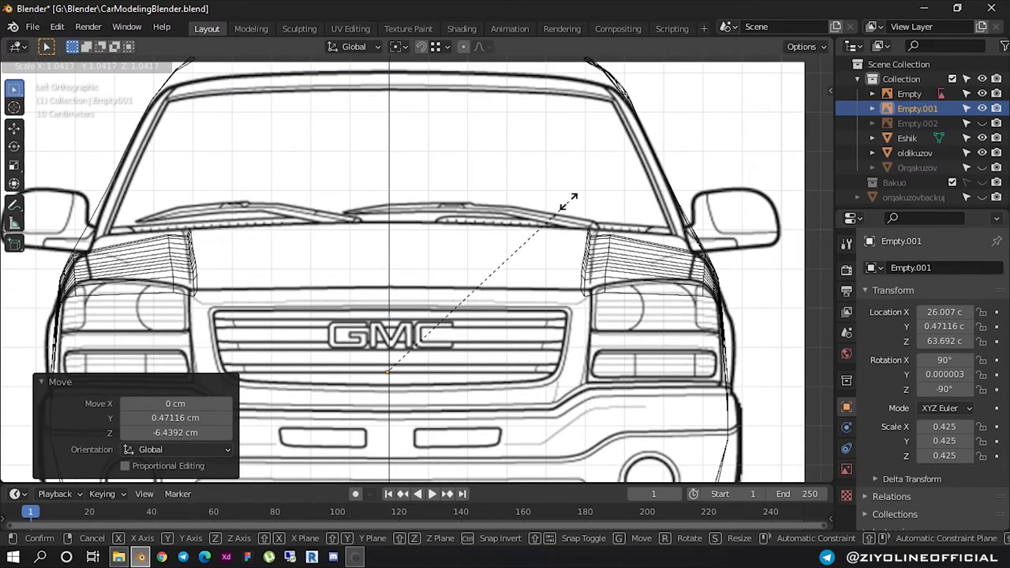
{"action": "left_click", "coordinate": [567, 200]}
{"action": "key", "text": "s"}
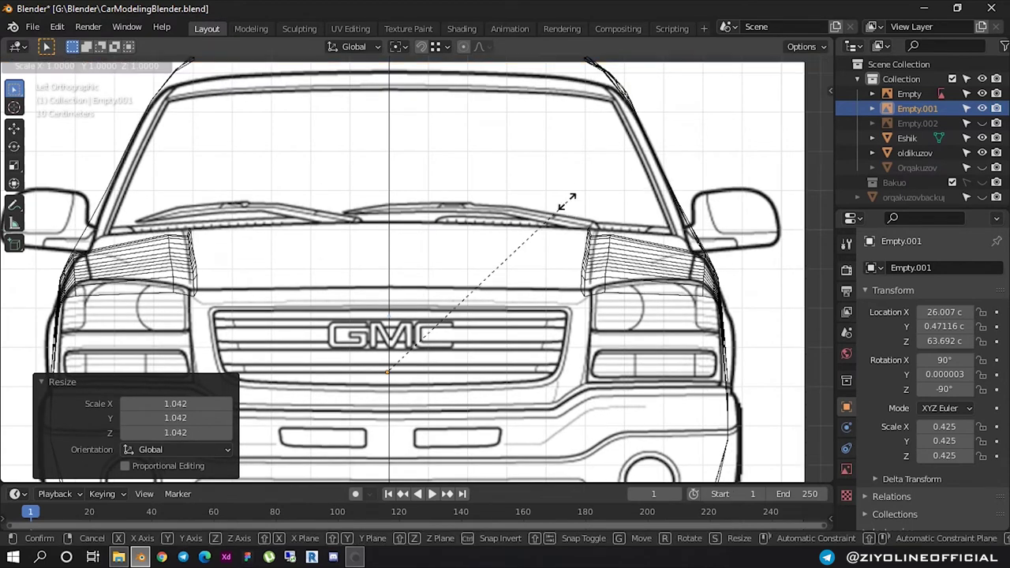
{"action": "key", "text": "z"}
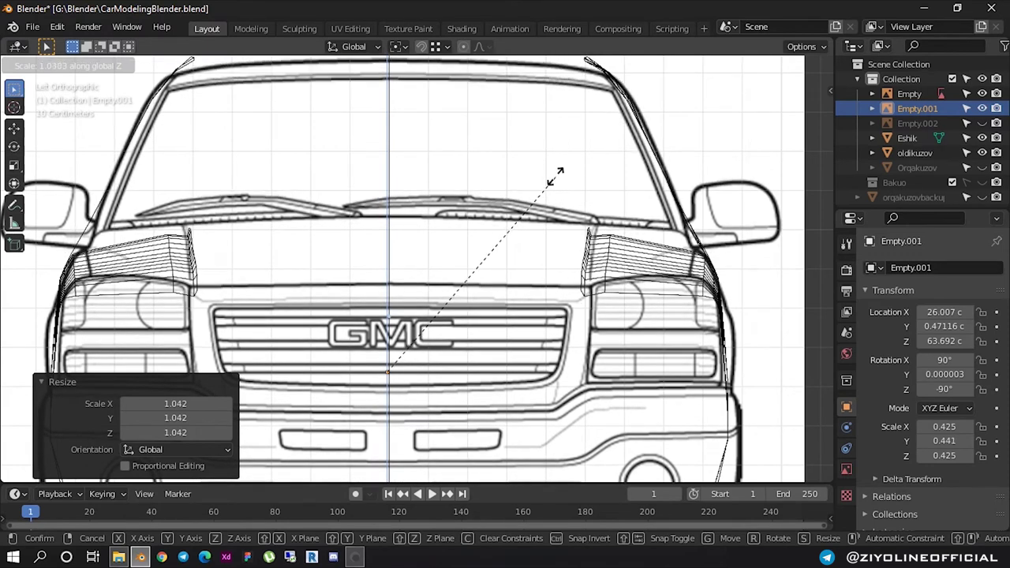
Stretch the front blueprint vertically and set its Y scale to 0.448
{"action": "left_click", "coordinate": [557, 178]}
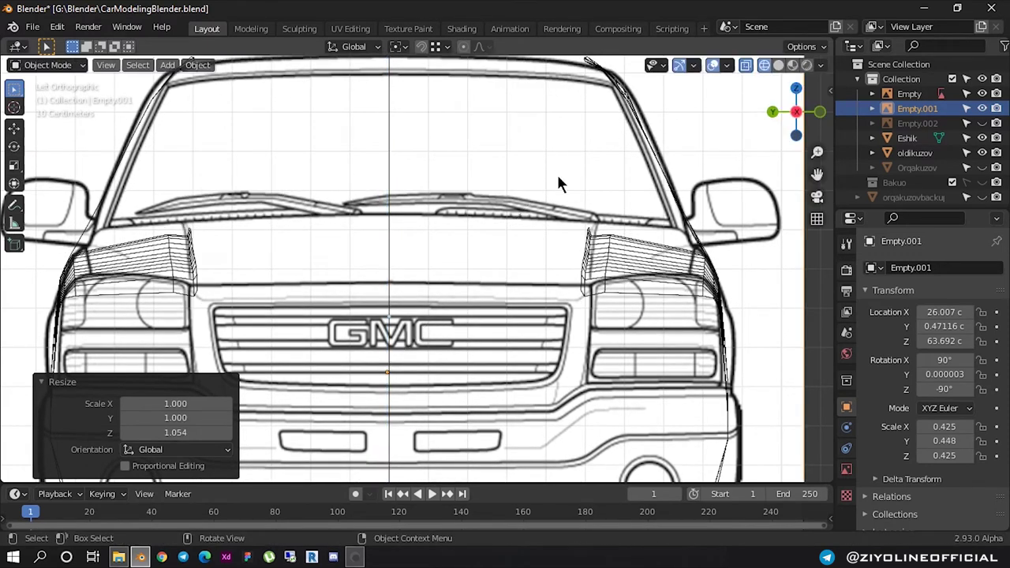
{"action": "key", "text": "s"}
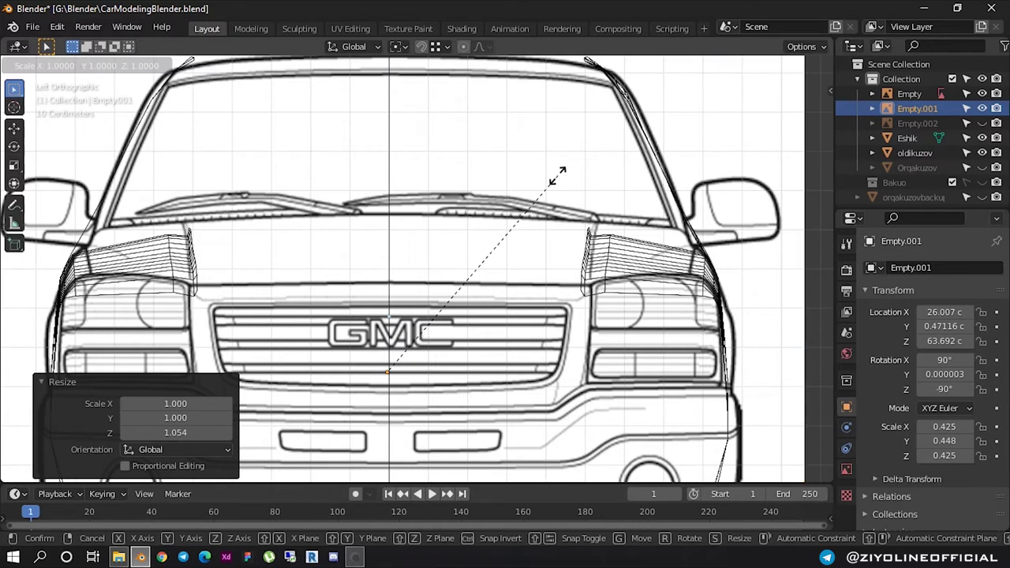
{"action": "key", "text": "x"}
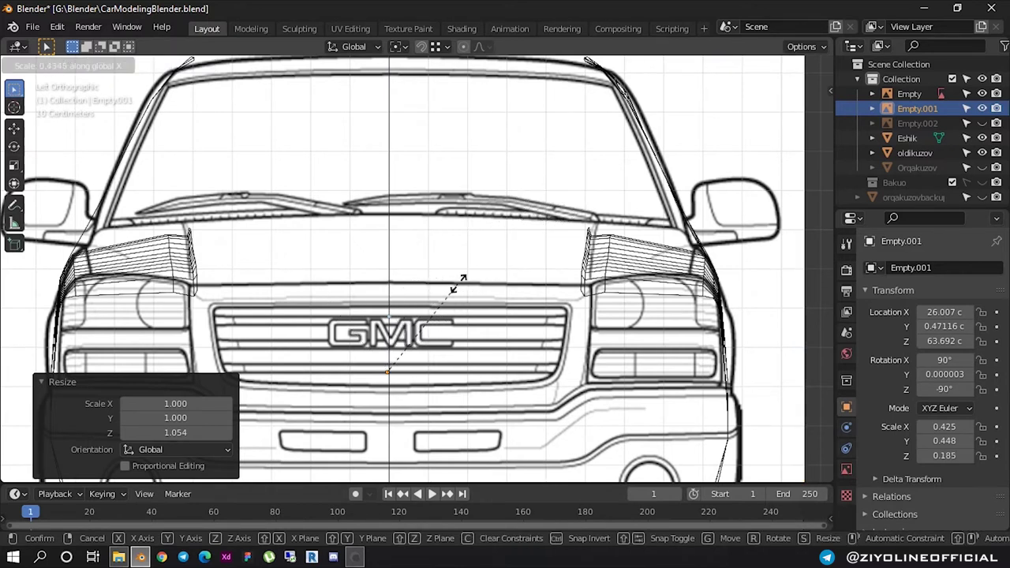
{"action": "key", "text": "y"}
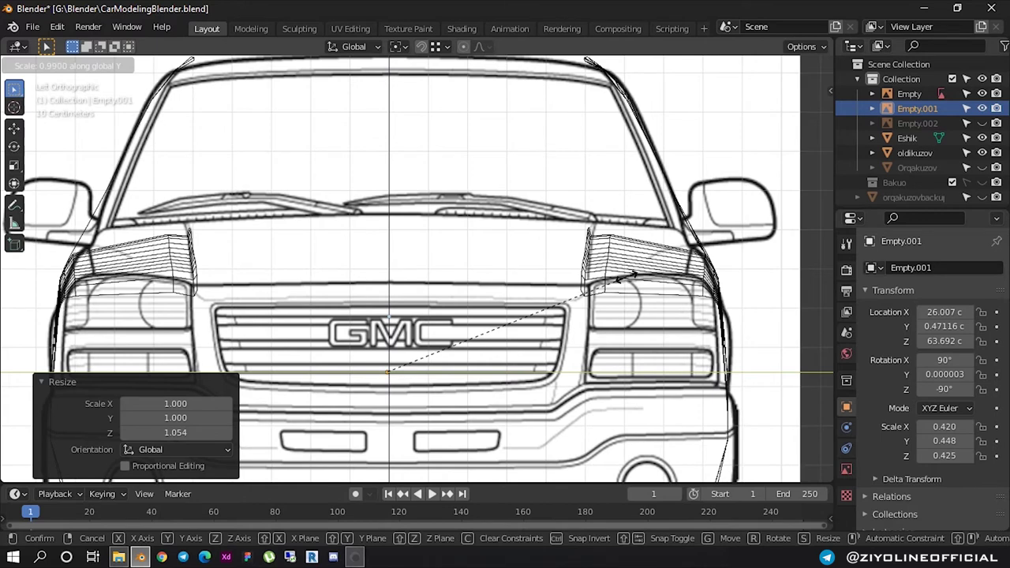
{"action": "left_click", "coordinate": [624, 283]}
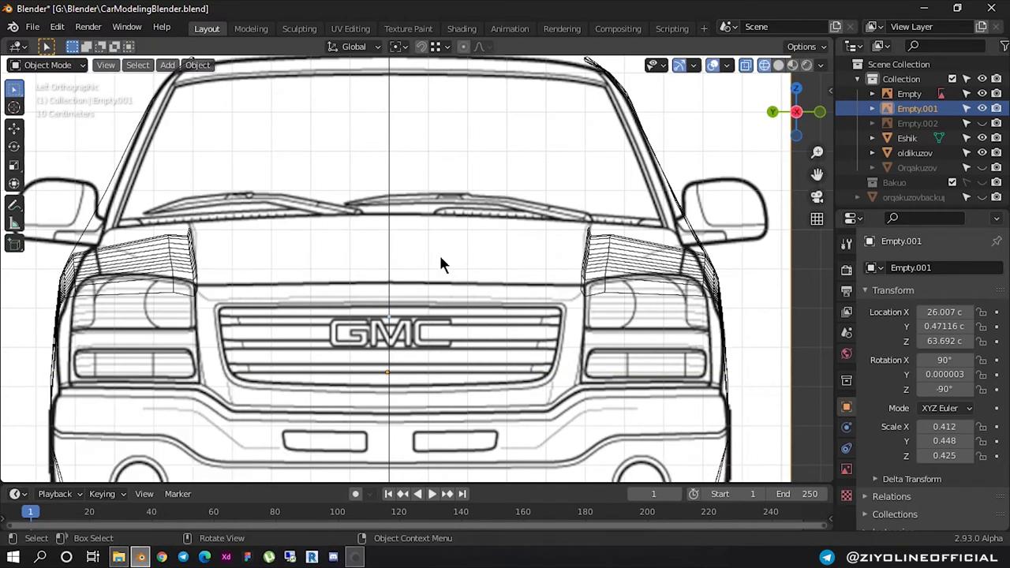
Lower the front blueprint another 3.39 cm to line up with the mesh
{"action": "key", "text": "g"}
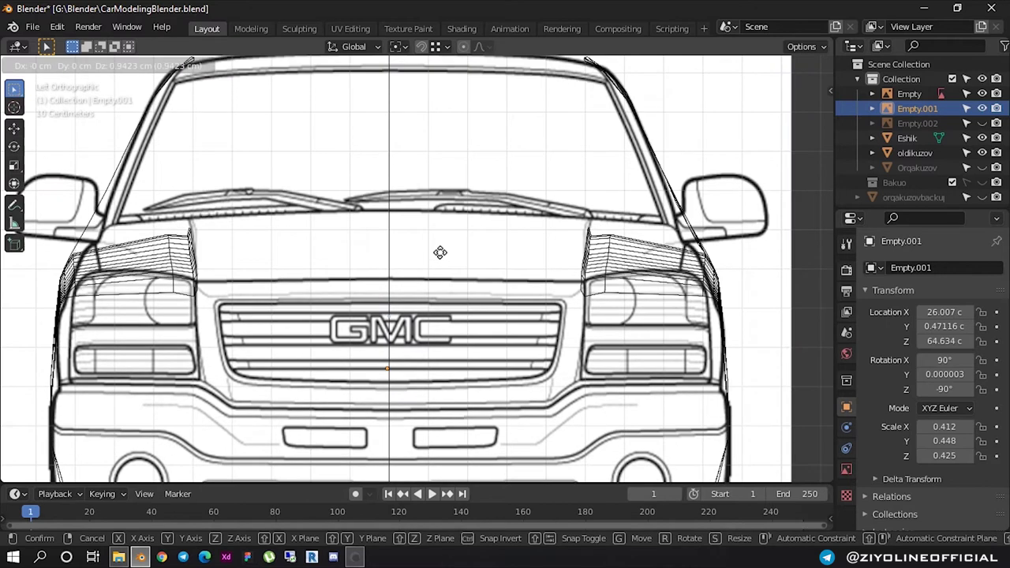
{"action": "right_click", "coordinate": [438, 249]}
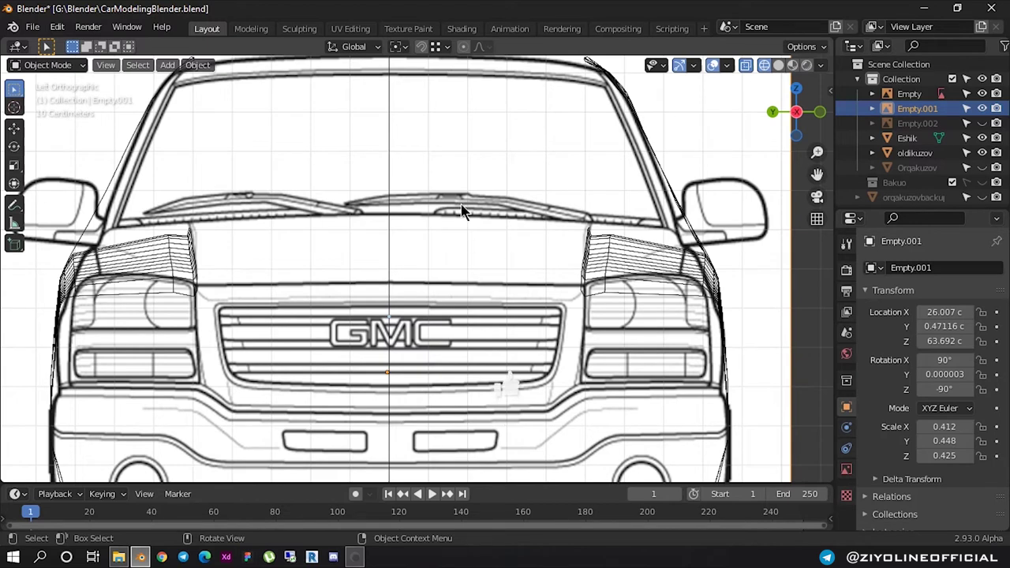
{"action": "key", "text": "g"}
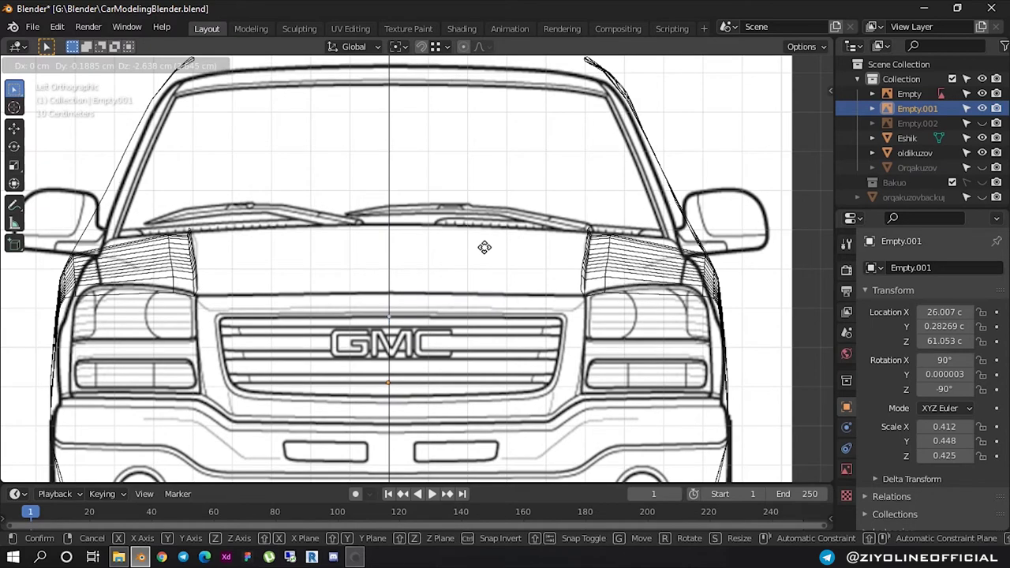
{"action": "left_click", "coordinate": [486, 247]}
Check the alignment from side and front views, then edit the oldikuzov mesh
{"action": "scroll", "coordinate": [582, 237], "scroll_direction": "down", "scroll_amount": 4}
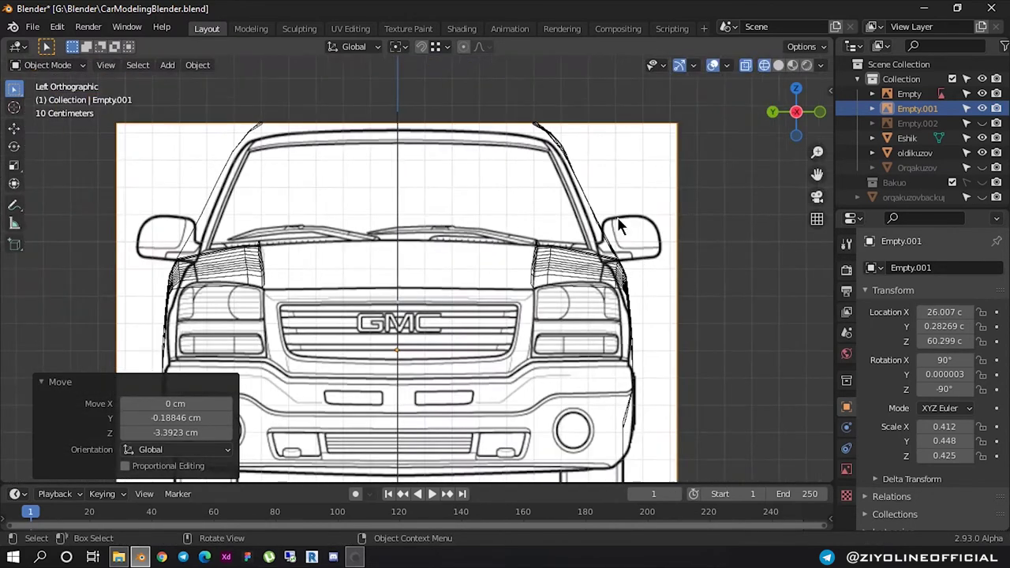
{"action": "middle_click_drag", "start_coordinate": [607, 224], "coordinate": [741, 144]}
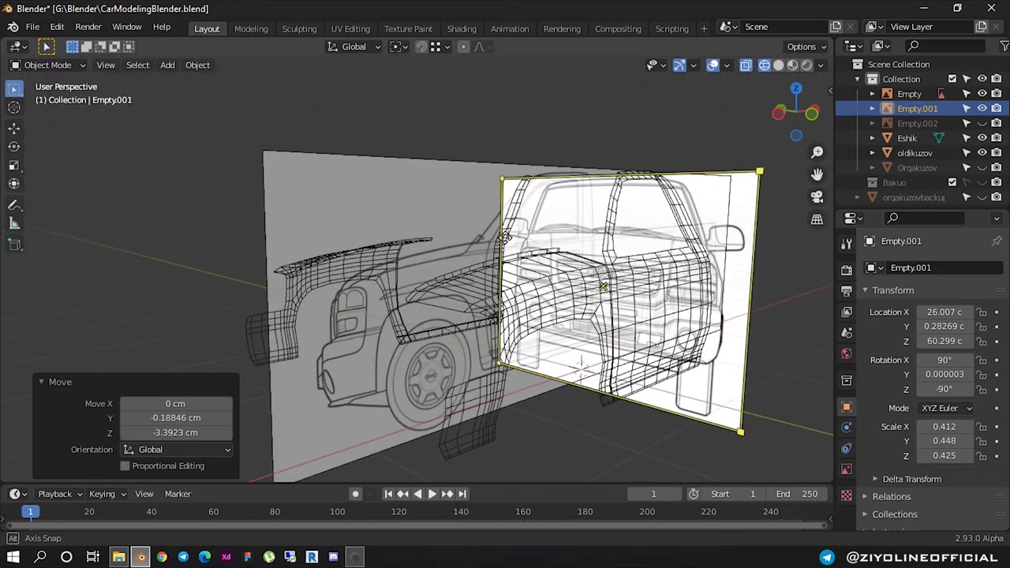
{"action": "left_click", "coordinate": [805, 118]}
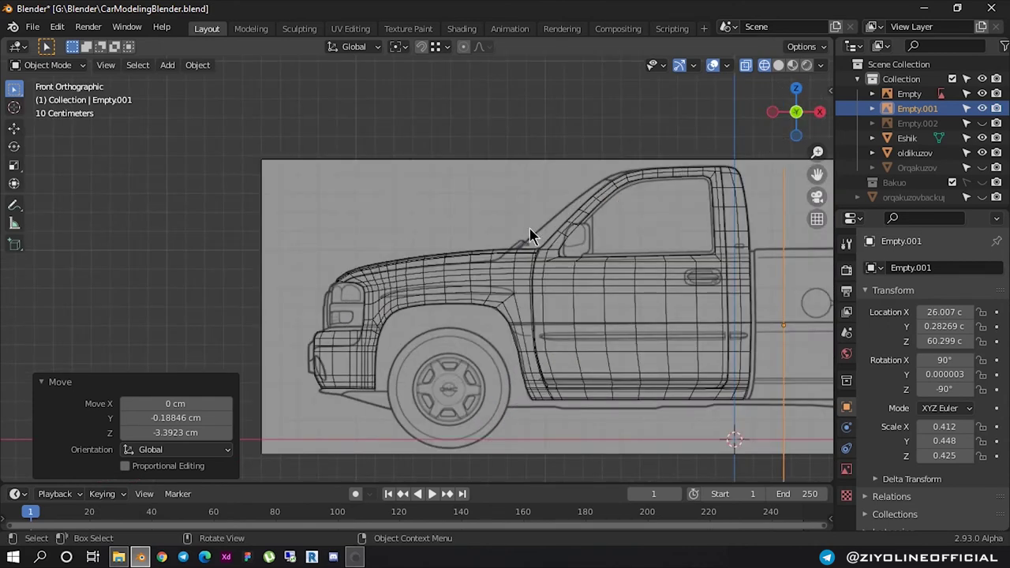
{"action": "scroll", "coordinate": [524, 237], "scroll_direction": "up", "scroll_amount": 3}
{"action": "scroll", "coordinate": [377, 281], "scroll_direction": "down", "scroll_amount": 5}
{"action": "key", "text": "KP_3"}
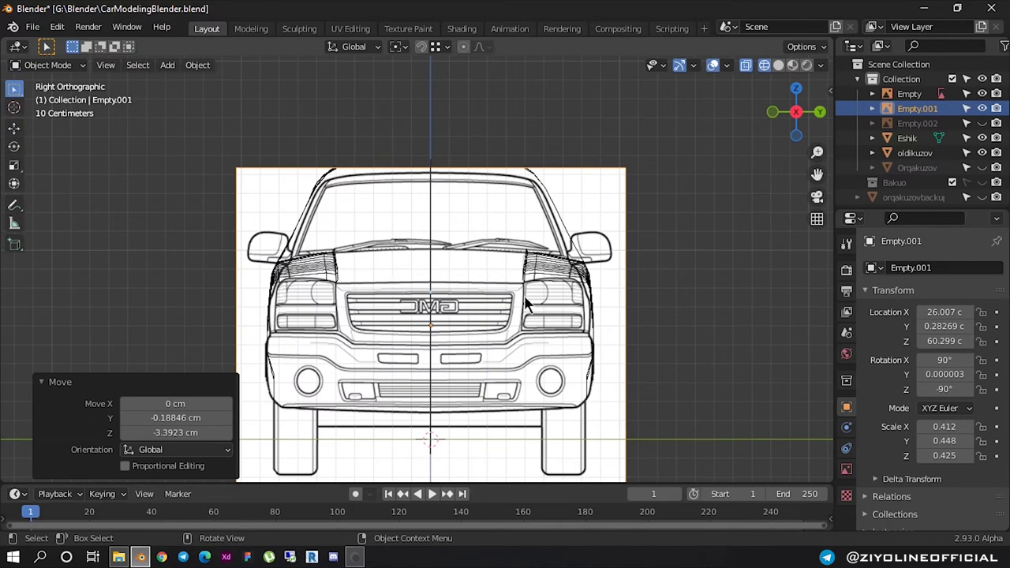
{"action": "scroll", "coordinate": [603, 285], "scroll_direction": "up", "scroll_amount": 5}
{"action": "scroll", "coordinate": [602, 284], "scroll_direction": "down", "scroll_amount": 4}
{"action": "scroll", "coordinate": [489, 263], "scroll_direction": "down", "scroll_amount": 5}
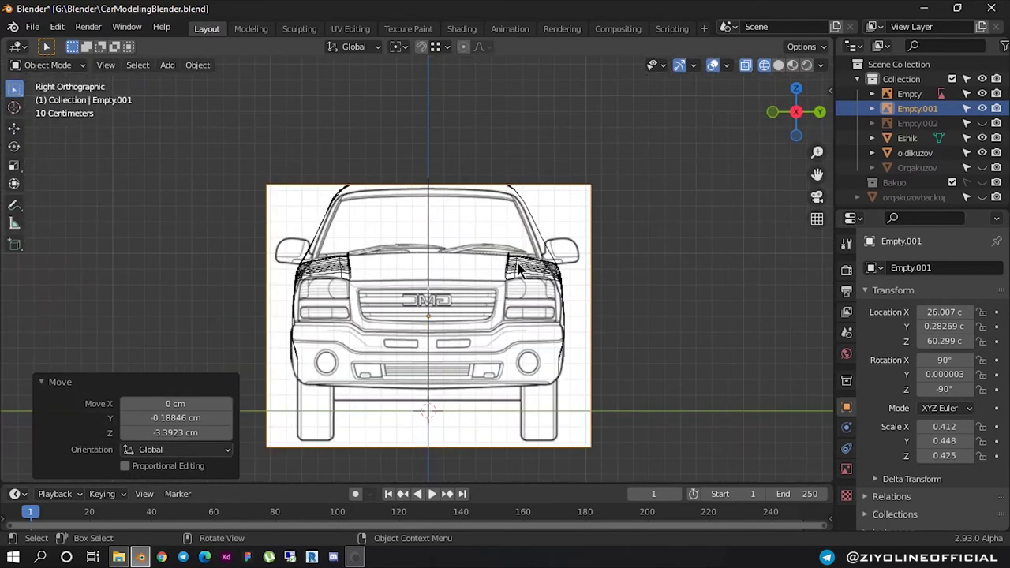
{"action": "scroll", "coordinate": [519, 268], "scroll_direction": "up", "scroll_amount": 6}
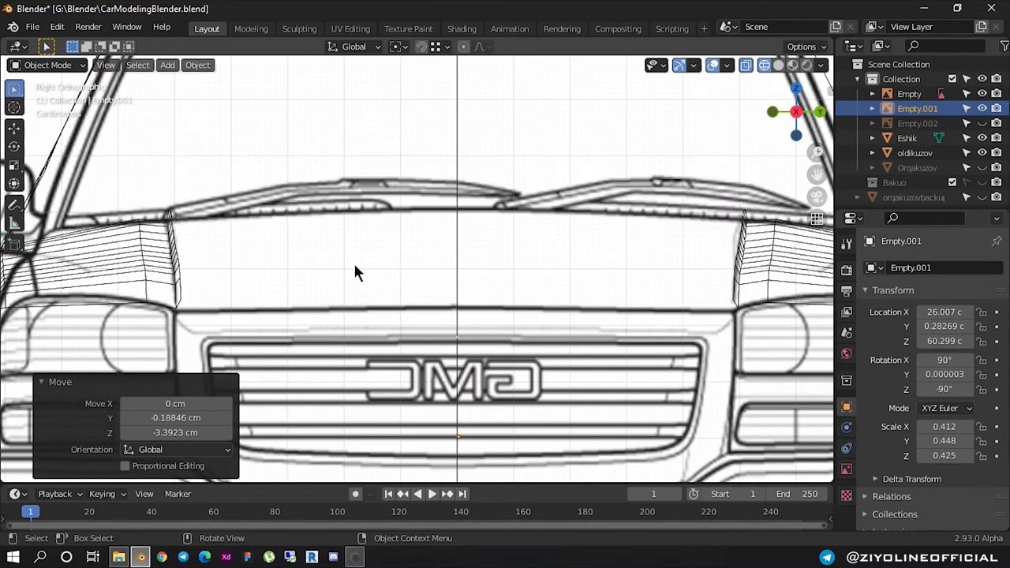
{"action": "left_click", "coordinate": [192, 266]}
{"action": "left_click", "coordinate": [162, 266]}
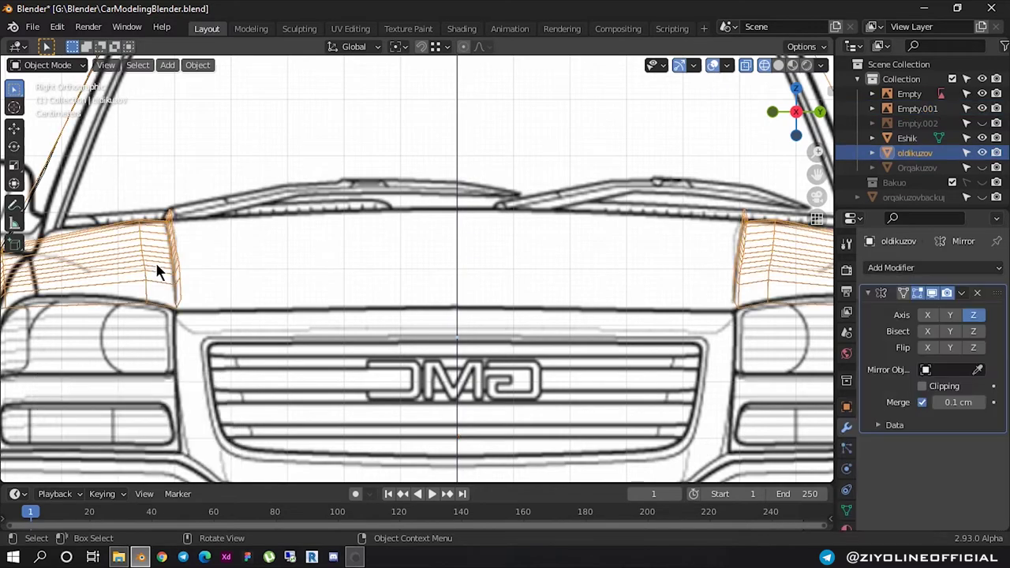
{"action": "key", "text": "Tab"}
Add a vertical edge loop across the oldikuzov front-corner panel
{"action": "scroll", "coordinate": [663, 256], "scroll_direction": "down", "scroll_amount": 5}
{"action": "mouse_move", "coordinate": [663, 256]}
{"action": "middle_mouse_down"}
{"action": "mouse_move", "coordinate": [163, 242]}
{"action": "mouse_move", "coordinate": [469, 151]}
{"action": "middle_mouse_up"}
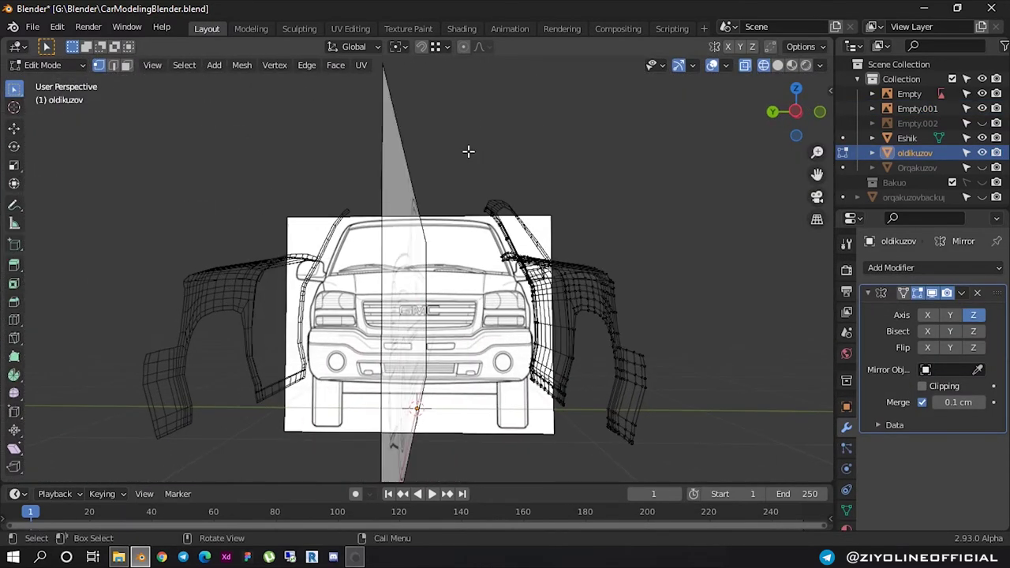
{"action": "left_click", "coordinate": [795, 113]}
{"action": "scroll", "coordinate": [350, 248], "scroll_direction": "up", "scroll_amount": 2}
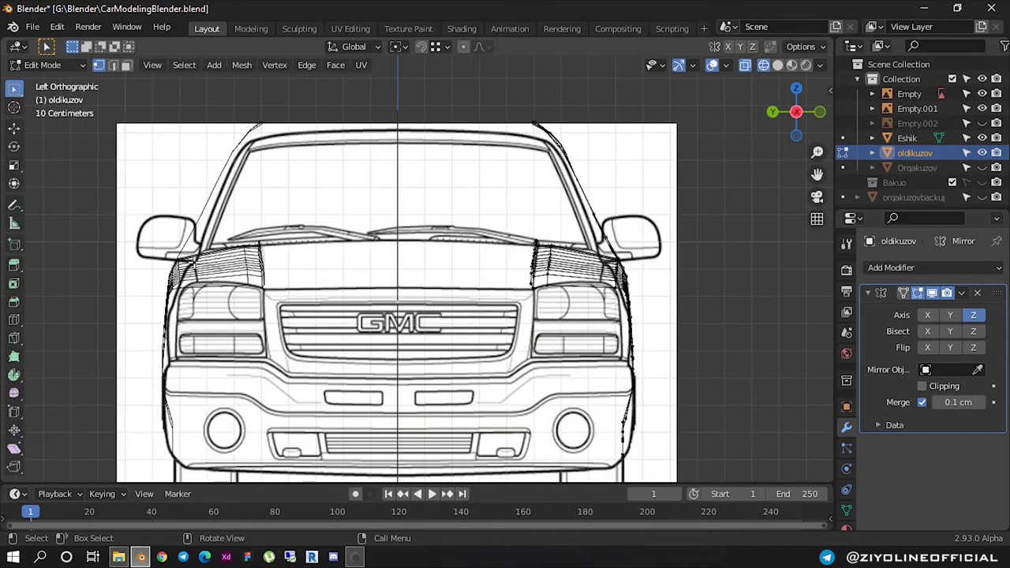
{"action": "scroll", "coordinate": [351, 248], "scroll_direction": "up", "scroll_amount": 2}
{"action": "scroll", "coordinate": [626, 266], "scroll_direction": "up", "scroll_amount": 2}
{"action": "scroll", "coordinate": [626, 266], "scroll_direction": "down", "scroll_amount": 2}
{"action": "middle_click_drag", "start_coordinate": [500, 266], "coordinate": [471, 275]}
{"action": "scroll", "coordinate": [472, 275], "scroll_direction": "up", "scroll_amount": 3}
{"action": "scroll", "coordinate": [463, 260], "scroll_direction": "up", "scroll_amount": 2}
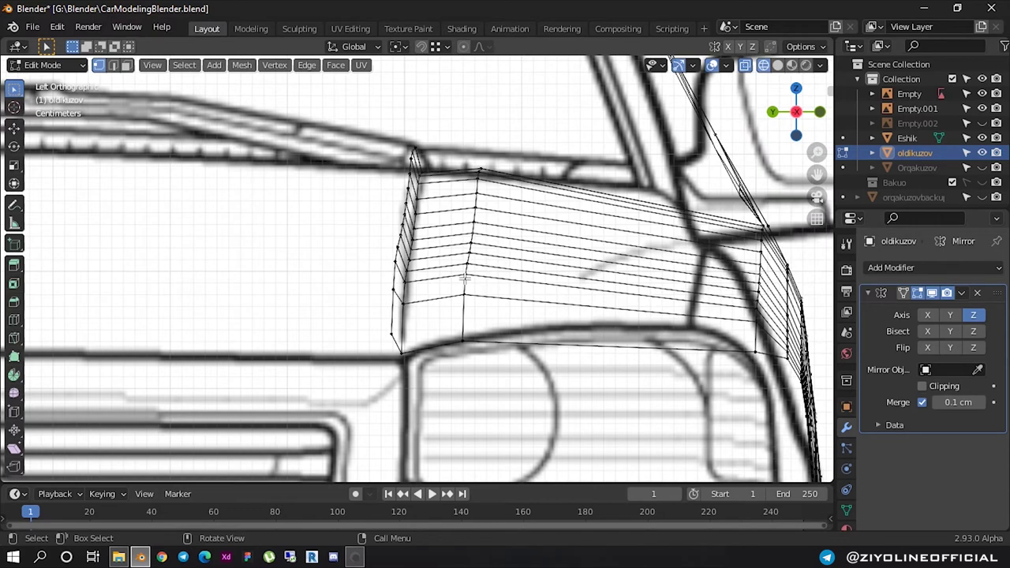
{"action": "middle_click_drag", "start_coordinate": [466, 278], "coordinate": [557, 280]}
{"action": "key", "text": "ctrl+r"}
{"action": "left_click", "coordinate": [541, 281]}
{"action": "right_click", "coordinate": [530, 276]}
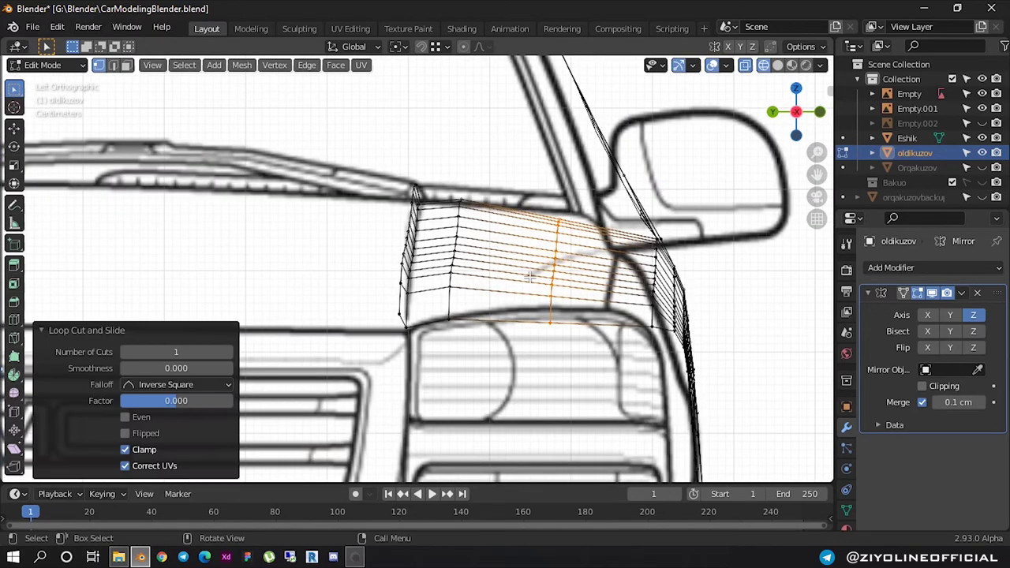
Slide the new edge loop along the panel and raise it about 1.09 cm
{"action": "key", "text": "g"}
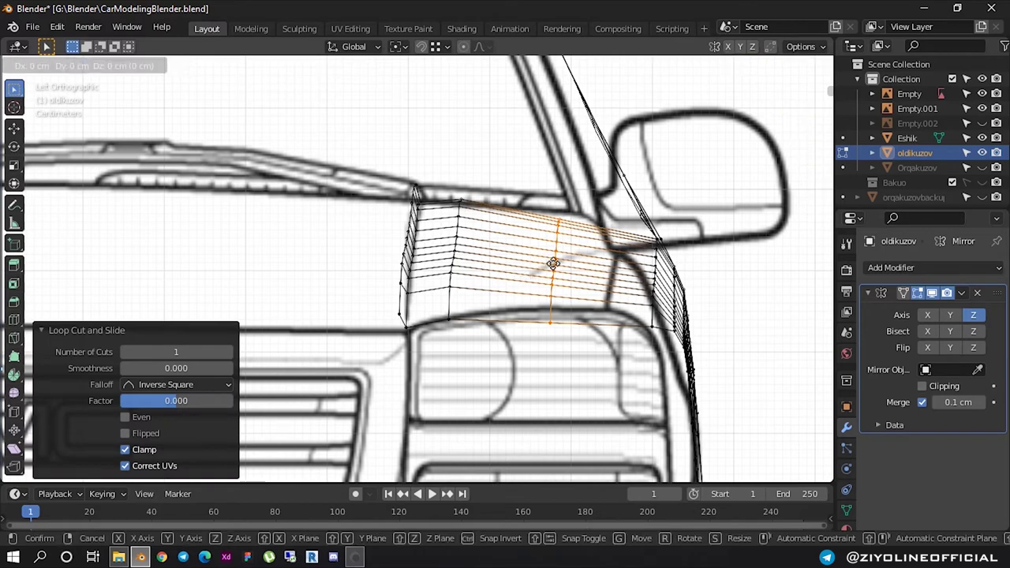
{"action": "left_click", "coordinate": [536, 252]}
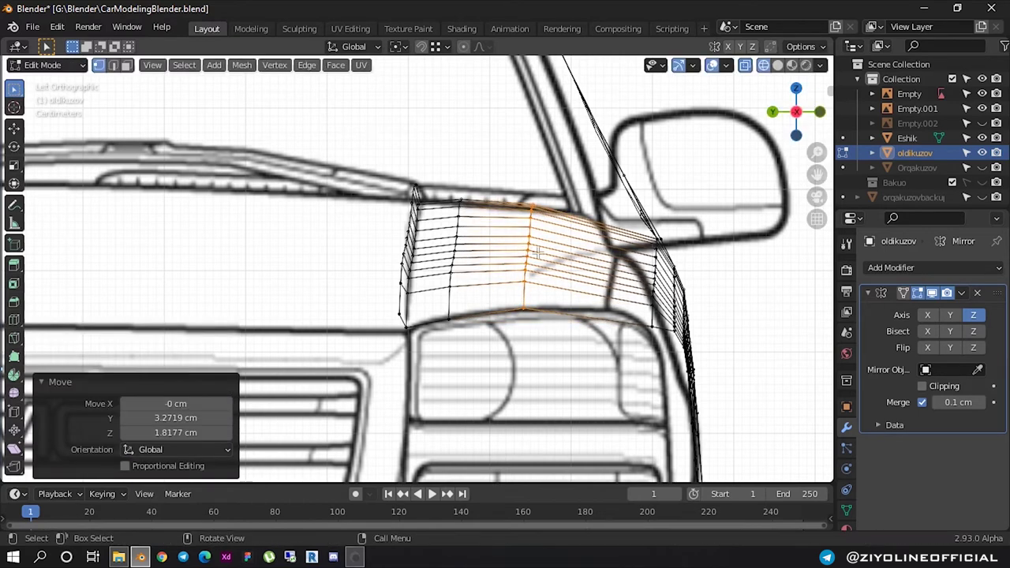
{"action": "key", "text": "g"}
{"action": "key", "text": "g"}
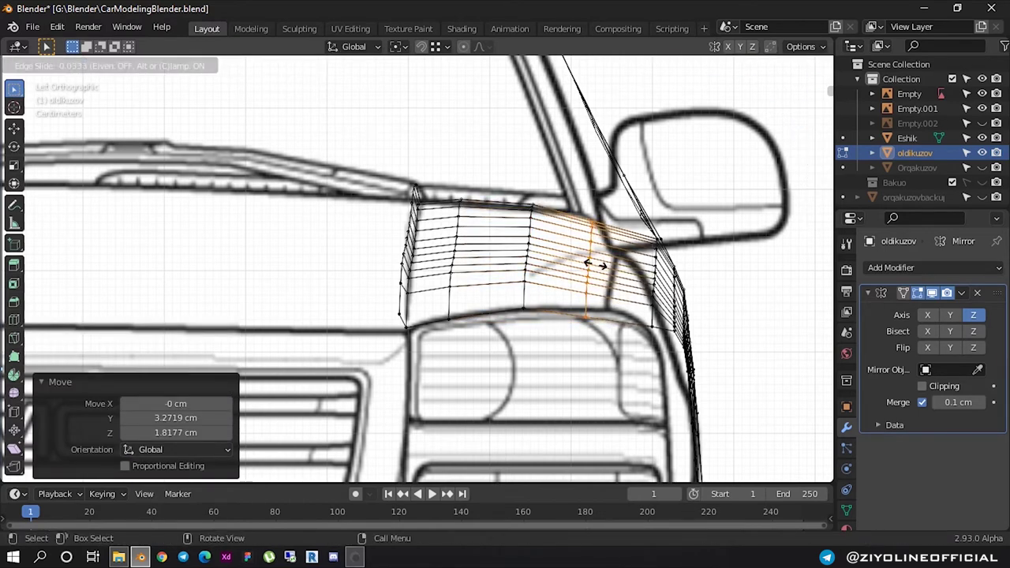
{"action": "left_click", "coordinate": [588, 249]}
{"action": "key", "text": "g"}
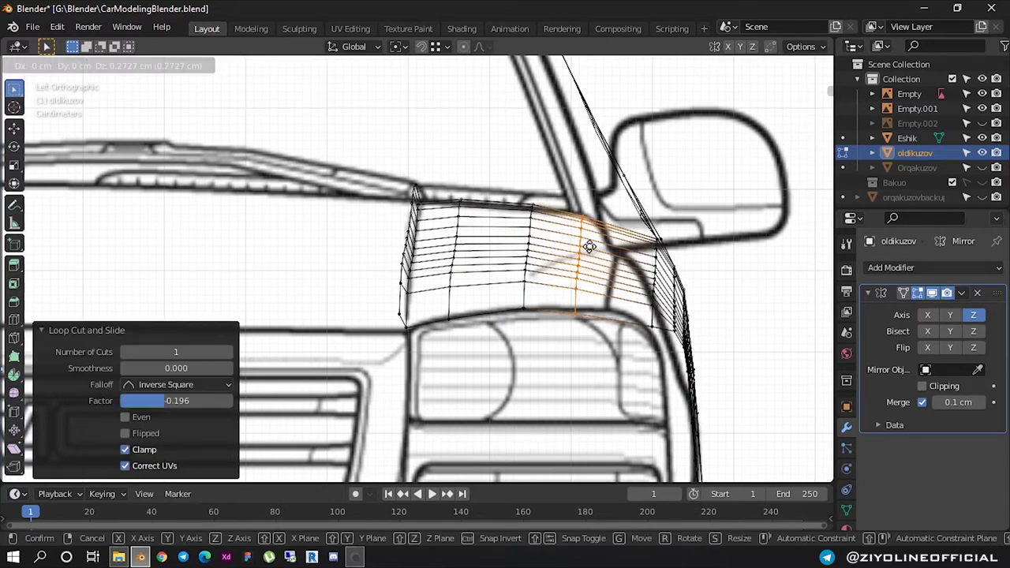
{"action": "left_click", "coordinate": [590, 242]}
{"action": "scroll", "coordinate": [552, 245], "scroll_direction": "up", "scroll_amount": 2}
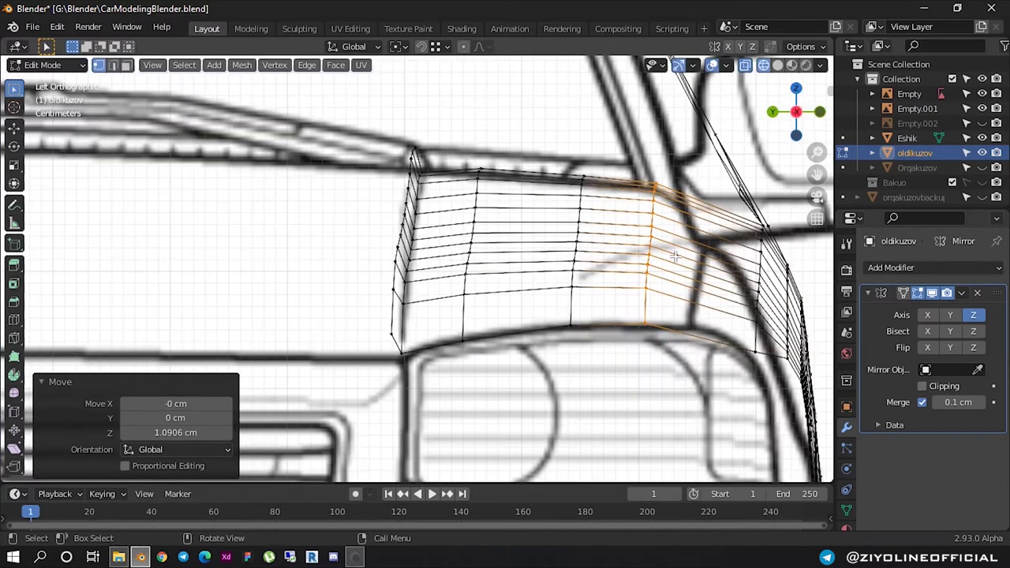
Cut a second edge loop across the panel near the pillar
{"action": "key", "text": "ctrl+r"}
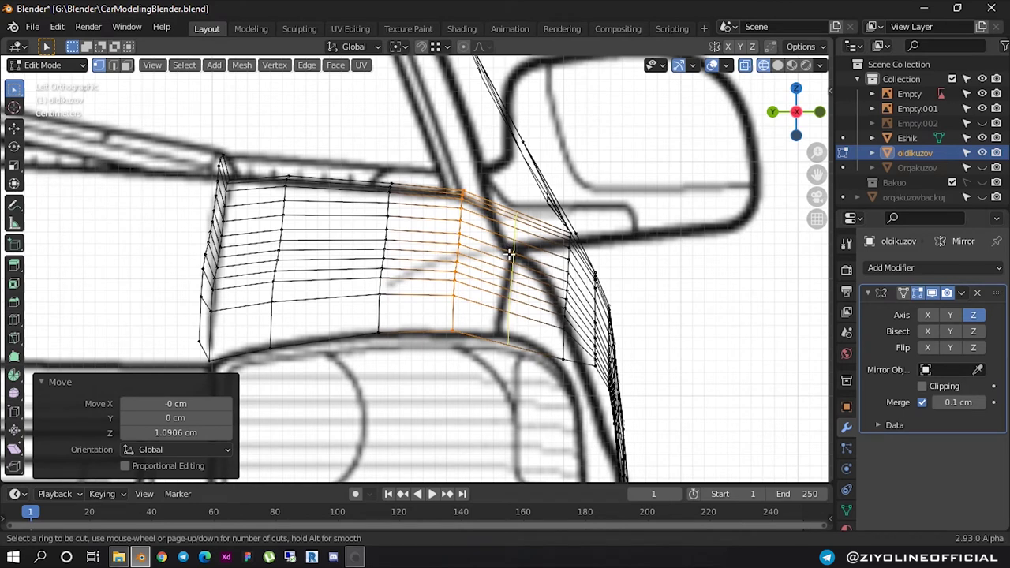
{"action": "left_click", "coordinate": [506, 251]}
{"action": "left_click", "coordinate": [505, 253]}
{"action": "scroll", "coordinate": [513, 268], "scroll_direction": "up", "scroll_amount": 1}
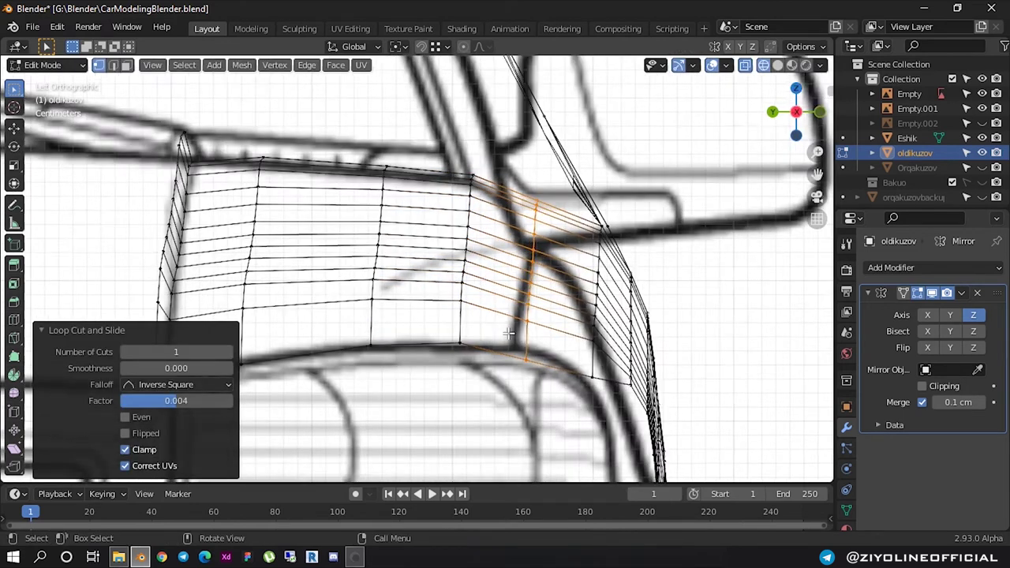
{"action": "scroll", "coordinate": [536, 332], "scroll_direction": "up", "scroll_amount": 1}
Reposition three edges along the panel's lower side to match the blueprint
{"action": "left_click", "coordinate": [550, 373]}
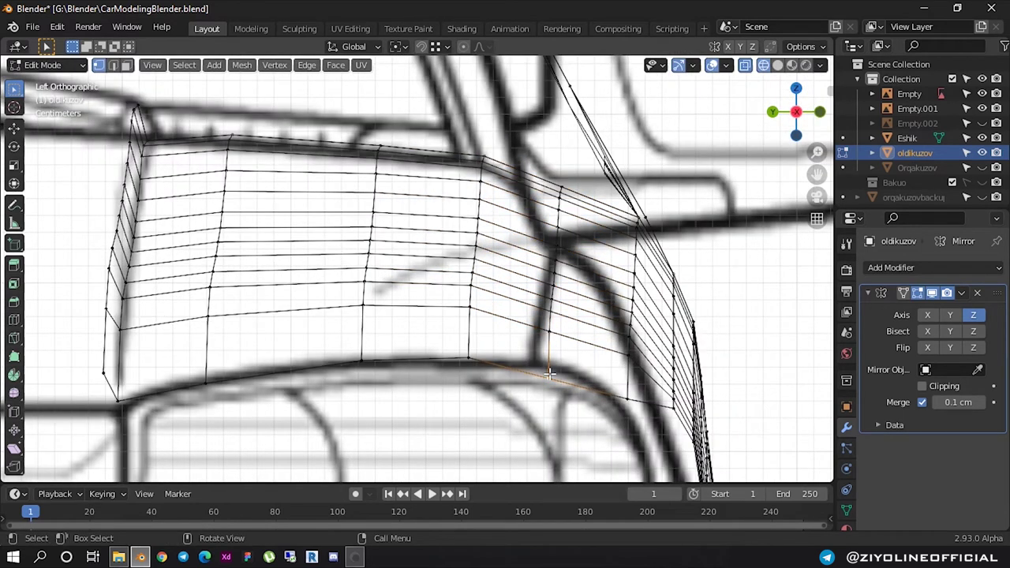
{"action": "key", "text": "g"}
{"action": "left_click", "coordinate": [542, 361]}
{"action": "left_click", "coordinate": [550, 331]}
{"action": "key", "text": "g"}
{"action": "left_click", "coordinate": [544, 325]}
{"action": "left_click", "coordinate": [552, 314]}
{"action": "key", "text": "g"}
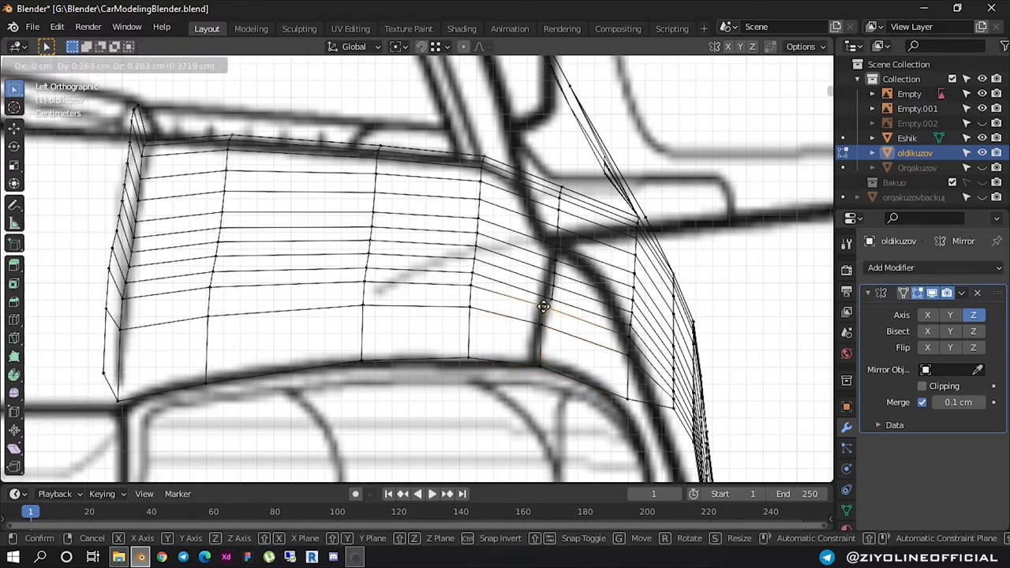
{"action": "left_click", "coordinate": [544, 307]}
{"action": "scroll", "coordinate": [552, 304], "scroll_direction": "up", "scroll_amount": 1}
{"action": "scroll", "coordinate": [569, 302], "scroll_direction": "up", "scroll_amount": 2}
Move the panel's edges and vertices onto the blueprint's pillar line
{"action": "key", "text": "g"}
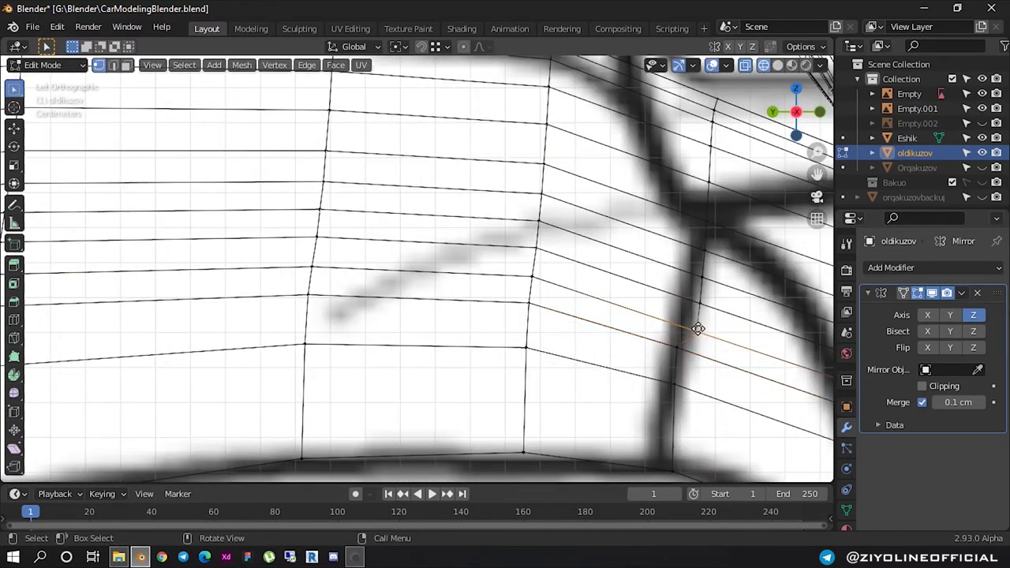
{"action": "left_click", "coordinate": [685, 319]}
{"action": "key", "text": "g"}
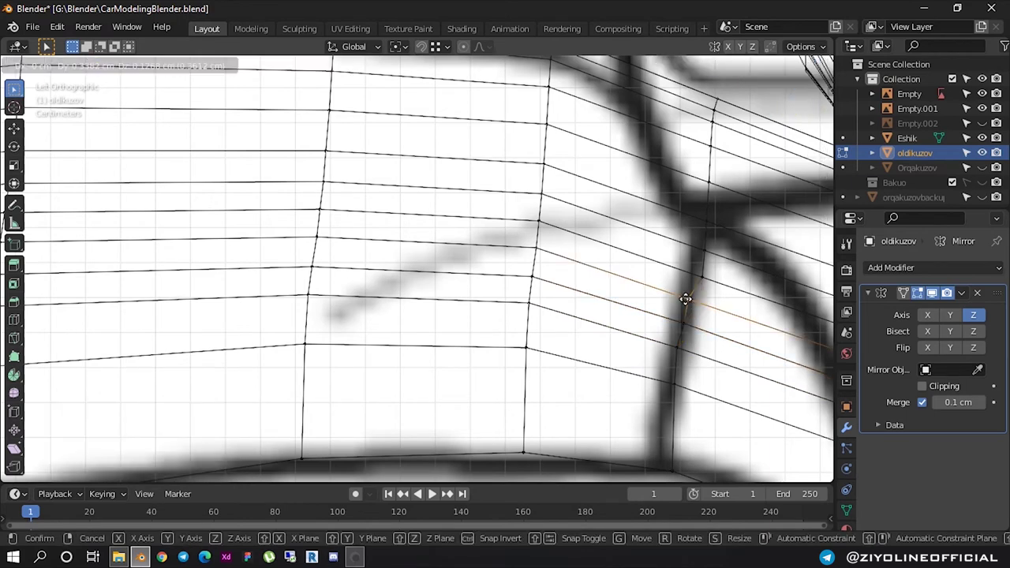
{"action": "left_click", "coordinate": [686, 295]}
{"action": "key", "text": "g"}
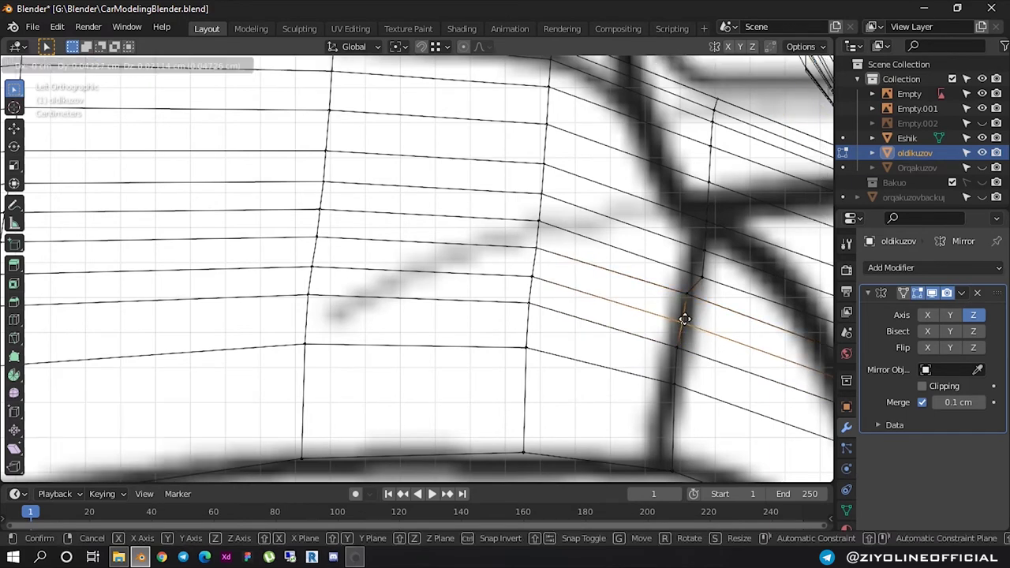
{"action": "left_click", "coordinate": [681, 317]}
{"action": "key", "text": "g"}
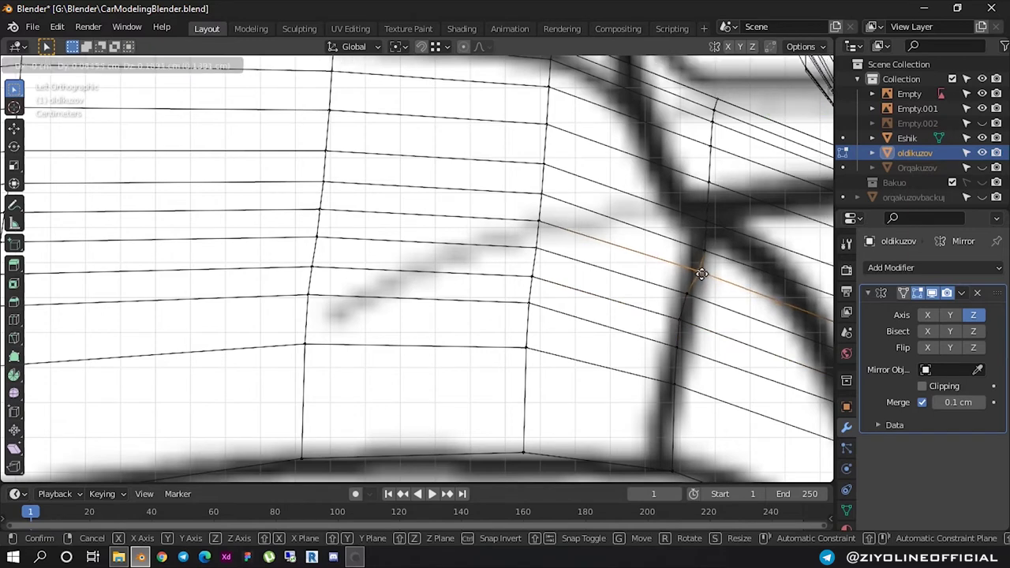
{"action": "left_click", "coordinate": [698, 273]}
{"action": "middle_click_drag", "start_coordinate": [685, 299], "coordinate": [598, 363], "text": "shift"}
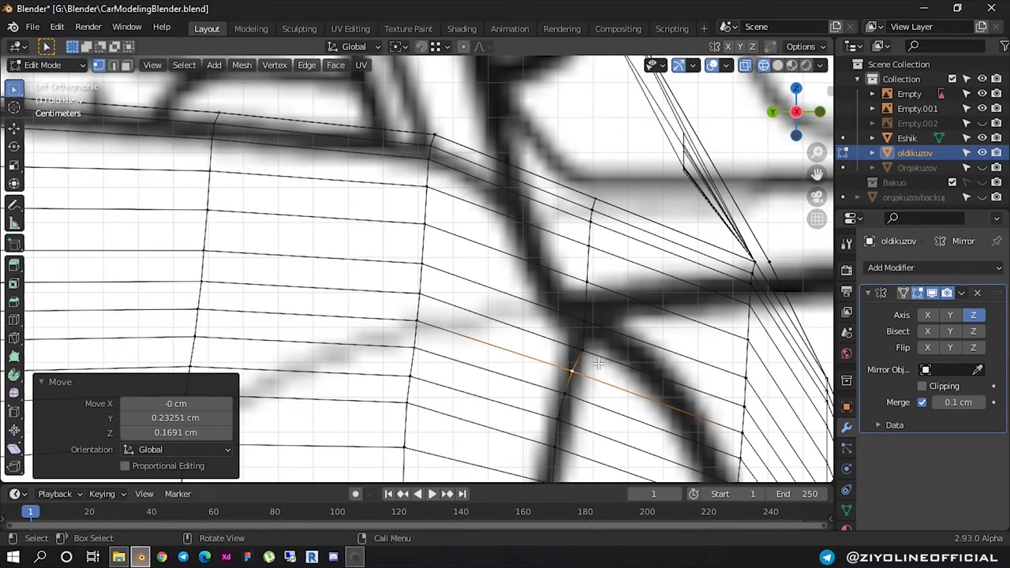
{"action": "key", "text": "g"}
{"action": "key", "text": "g"}
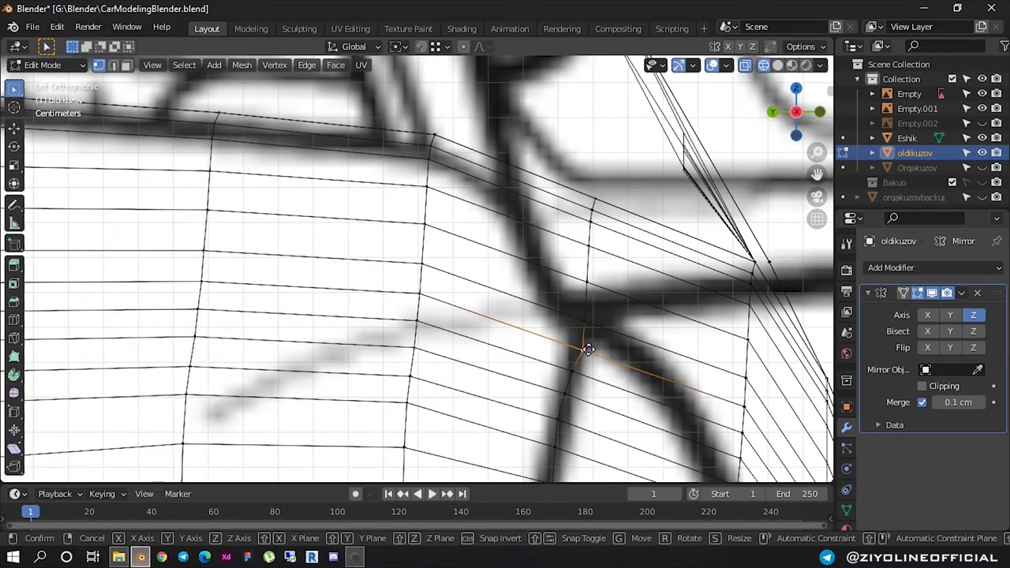
{"action": "left_click", "coordinate": [582, 341]}
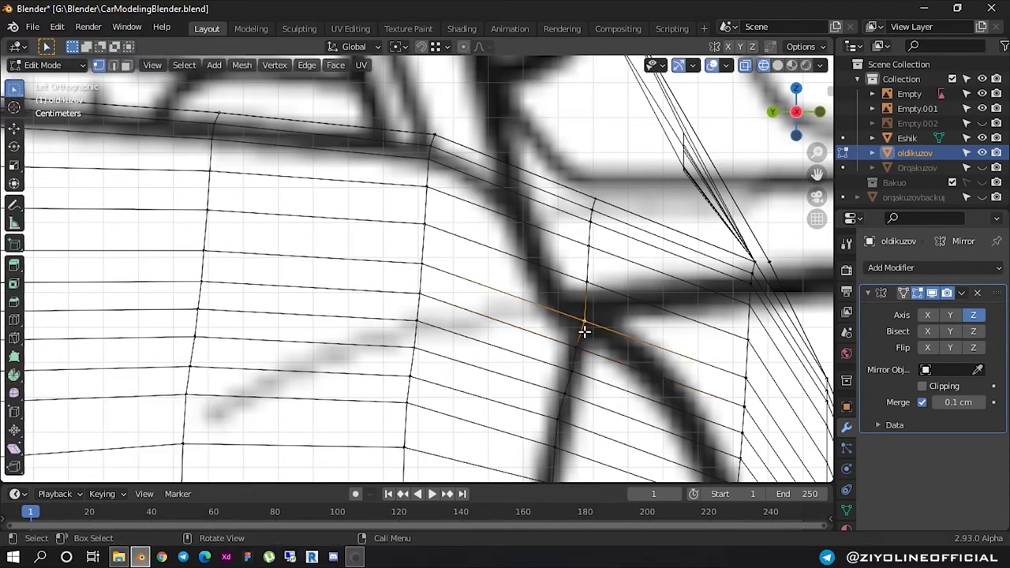
{"action": "scroll", "coordinate": [584, 332], "scroll_direction": "down", "scroll_amount": 3}
{"action": "scroll", "coordinate": [613, 336], "scroll_direction": "down", "scroll_amount": 5}
{"action": "mouse_move", "coordinate": [575, 368]}
{"action": "middle_mouse_down"}
{"action": "mouse_move", "coordinate": [506, 408]}
{"action": "mouse_move", "coordinate": [541, 408]}
{"action": "middle_mouse_up"}
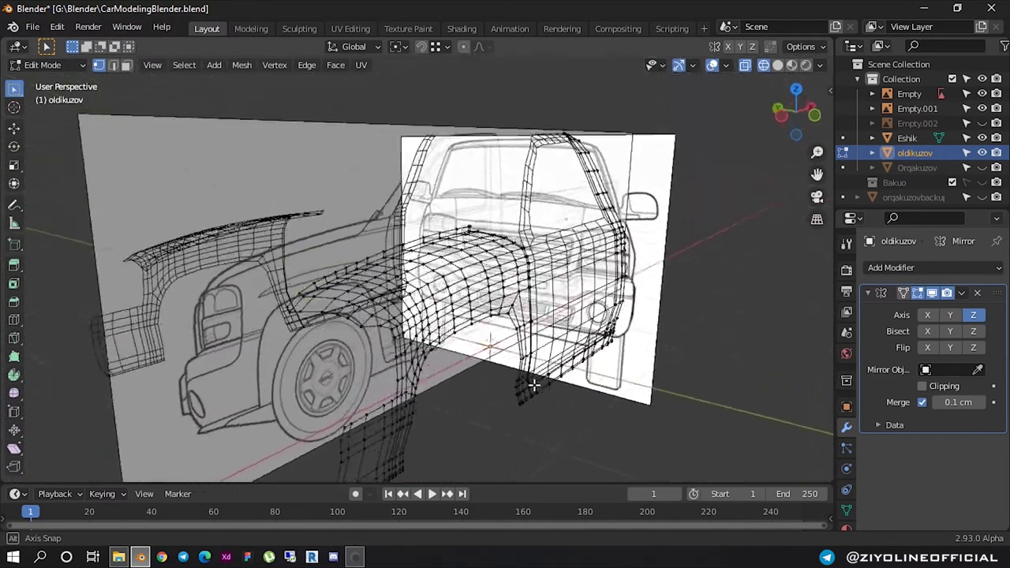
Switch to Solid shading and orbit around the hood and fender to inspect their shape
{"action": "scroll", "coordinate": [393, 314], "scroll_direction": "up", "scroll_amount": 4}
{"action": "scroll", "coordinate": [394, 314], "scroll_direction": "up", "scroll_amount": 2}
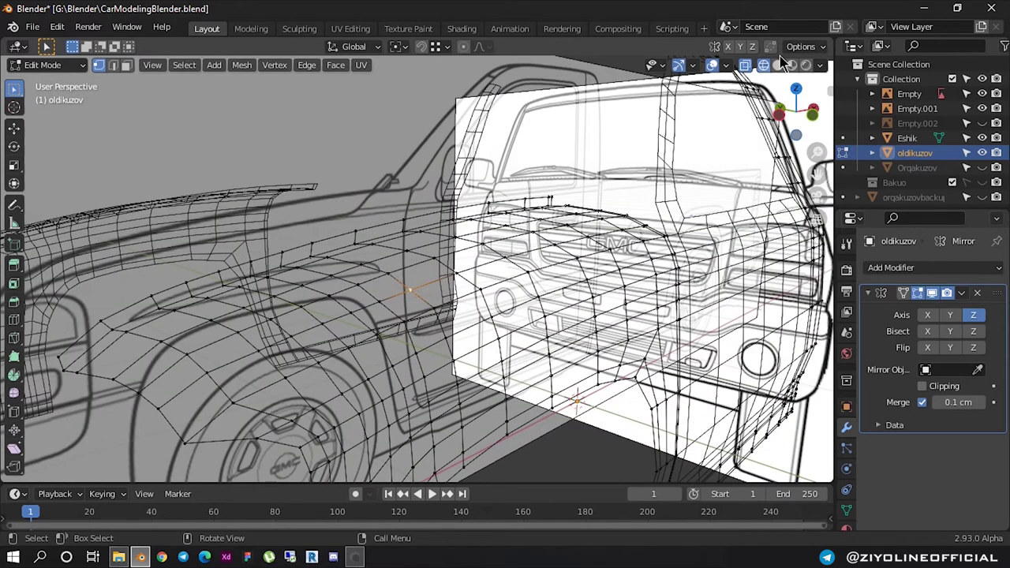
{"action": "left_click", "coordinate": [778, 65]}
{"action": "scroll", "coordinate": [537, 267], "scroll_direction": "down", "scroll_amount": 5}
{"action": "middle_click_drag", "start_coordinate": [537, 267], "coordinate": [494, 352]}
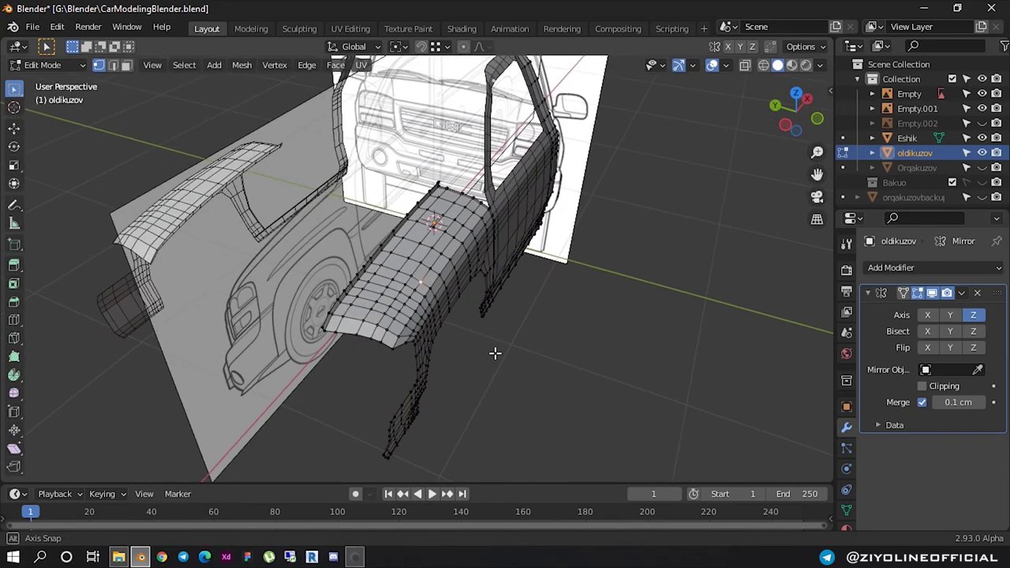
{"action": "scroll", "coordinate": [382, 247], "scroll_direction": "up", "scroll_amount": 3}
{"action": "scroll", "coordinate": [382, 248], "scroll_direction": "up", "scroll_amount": 3}
{"action": "scroll", "coordinate": [383, 248], "scroll_direction": "down", "scroll_amount": 3}
{"action": "mouse_move", "coordinate": [382, 247]}
{"action": "middle_mouse_down"}
{"action": "mouse_move", "coordinate": [308, 199]}
{"action": "mouse_move", "coordinate": [383, 228]}
{"action": "mouse_move", "coordinate": [306, 238]}
{"action": "mouse_move", "coordinate": [427, 225]}
{"action": "middle_mouse_up"}
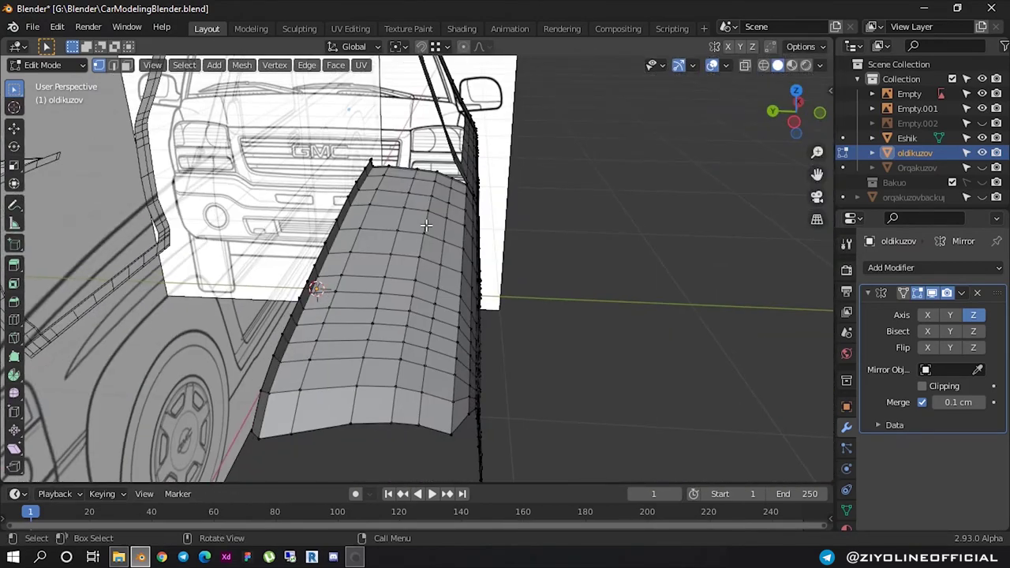
{"action": "middle_click_drag", "start_coordinate": [357, 230], "coordinate": [448, 259]}
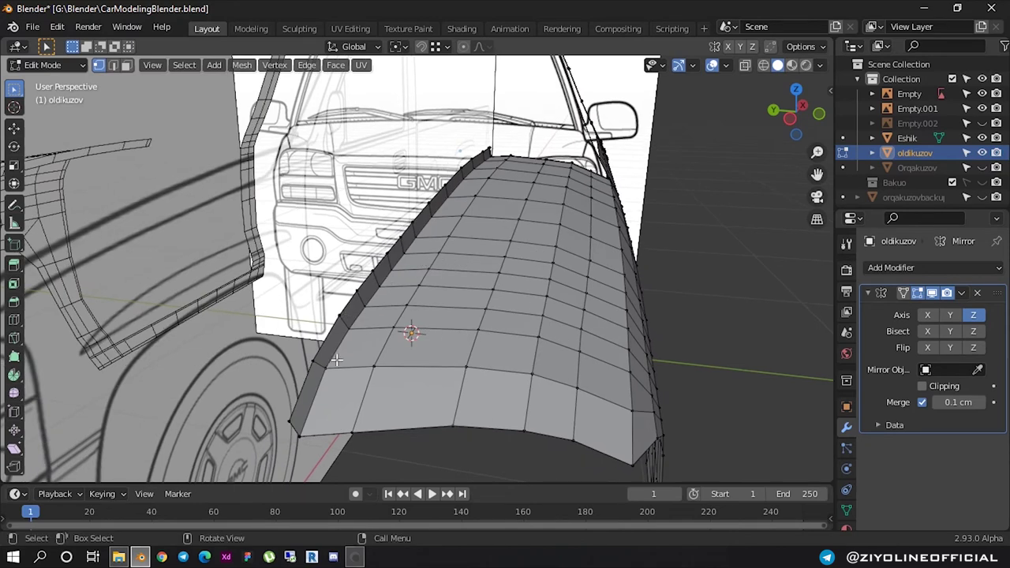
{"action": "mouse_move", "coordinate": [355, 327]}
{"action": "middle_mouse_down"}
{"action": "mouse_move", "coordinate": [168, 317]}
{"action": "mouse_move", "coordinate": [629, 231]}
{"action": "middle_mouse_up"}
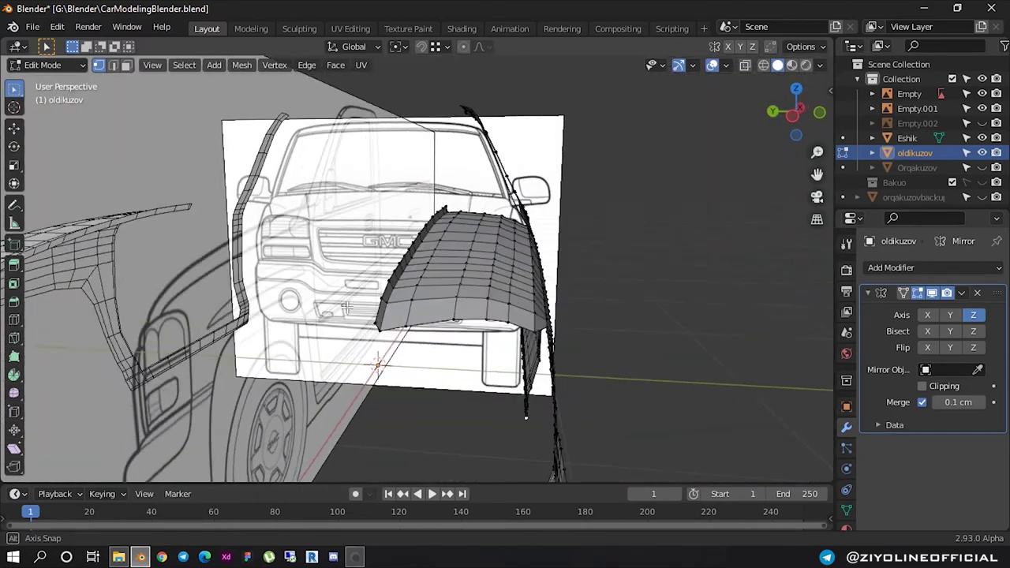
{"action": "left_click", "coordinate": [813, 120]}
Scale one vertical edge loop on the hood panel to 0 along X to straighten it
{"action": "scroll", "coordinate": [523, 269], "scroll_direction": "up", "scroll_amount": 3}
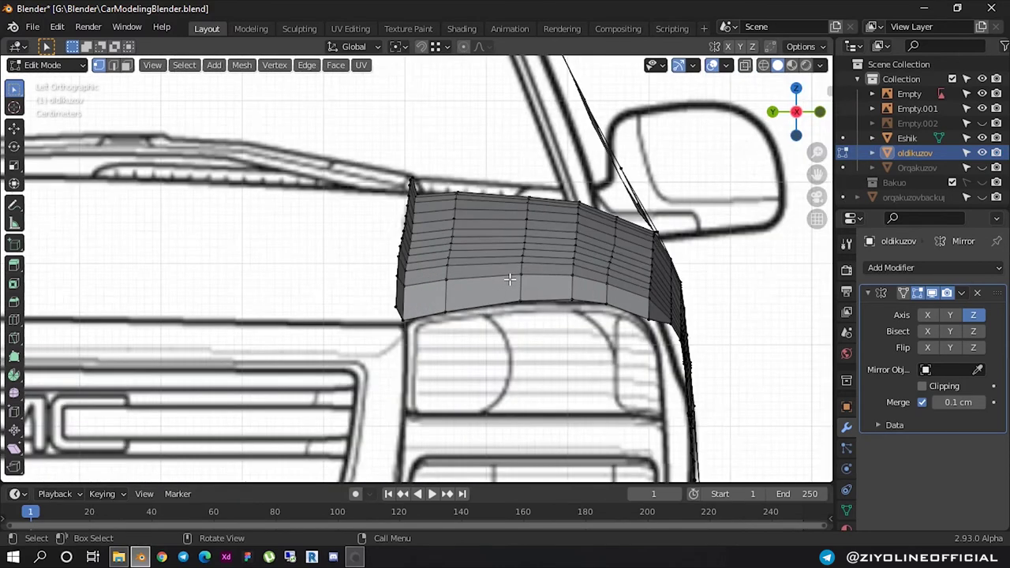
{"action": "scroll", "coordinate": [510, 279], "scroll_direction": "up", "scroll_amount": 2}
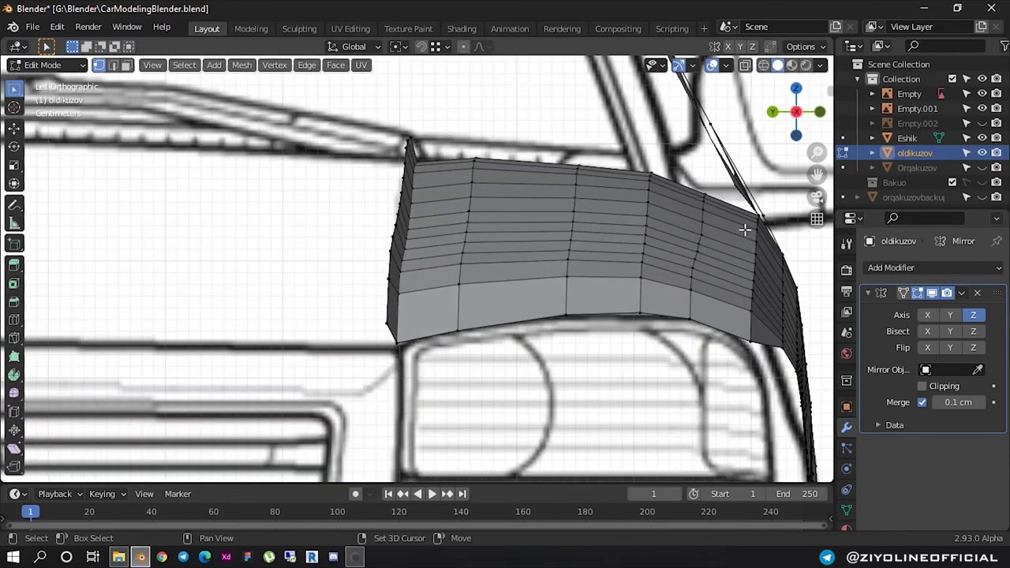
{"action": "middle_click_drag", "start_coordinate": [745, 226], "coordinate": [618, 233], "text": "shift"}
{"action": "key", "text": "super"}
{"action": "key", "text": "super"}
{"action": "left_click", "coordinate": [613, 229], "text": "alt"}
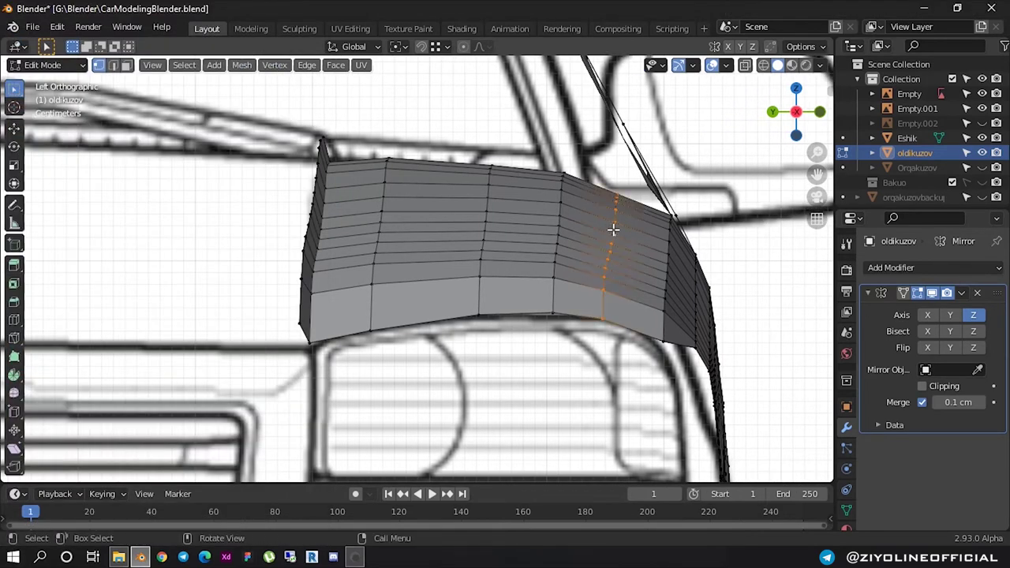
{"action": "key", "text": "s"}
{"action": "key", "text": "x"}
{"action": "key", "text": "0"}
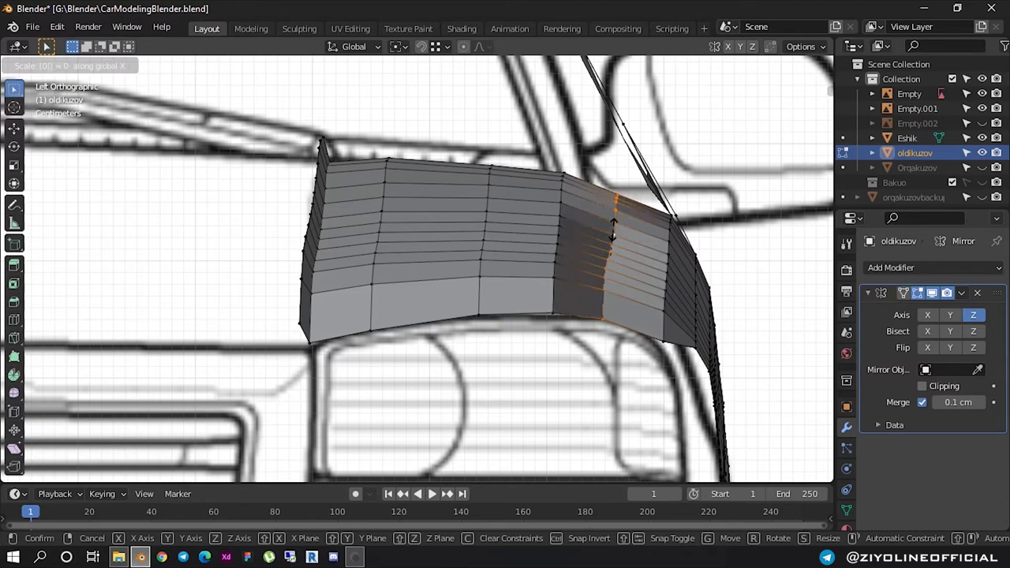
{"action": "key", "text": "Return"}
{"action": "scroll", "coordinate": [615, 237], "scroll_direction": "down", "scroll_amount": 3}
{"action": "mouse_move", "coordinate": [597, 237]}
{"action": "middle_mouse_down"}
{"action": "mouse_move", "coordinate": [547, 263]}
{"action": "mouse_move", "coordinate": [553, 255]}
{"action": "middle_mouse_up"}
{"action": "left_click", "coordinate": [755, 265]}
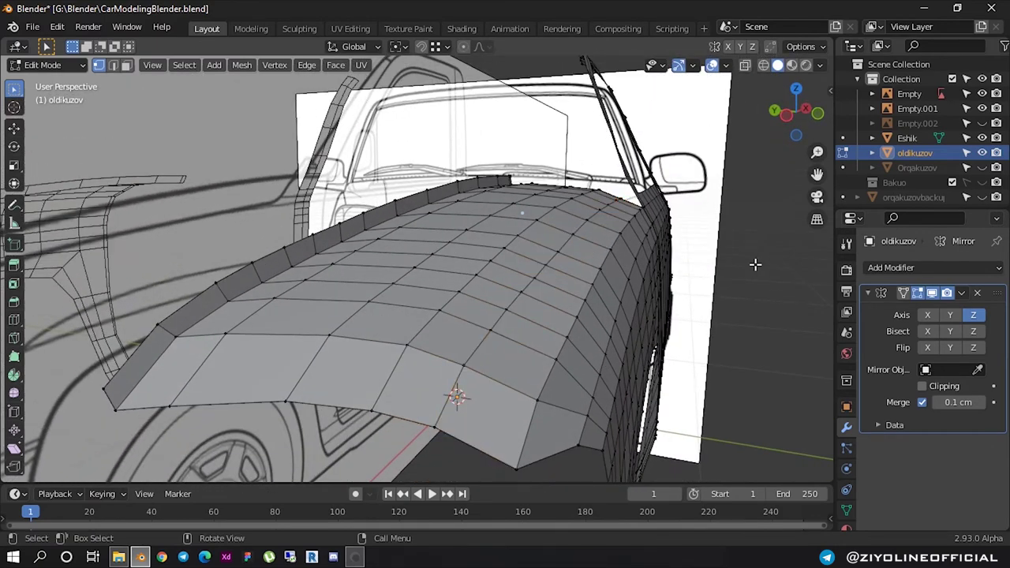
Select the inner edge of the panel above the headlight in front orthographic view
{"action": "mouse_move", "coordinate": [368, 247]}
{"action": "middle_mouse_down"}
{"action": "mouse_move", "coordinate": [397, 241]}
{"action": "mouse_move", "coordinate": [377, 248]}
{"action": "middle_mouse_up"}
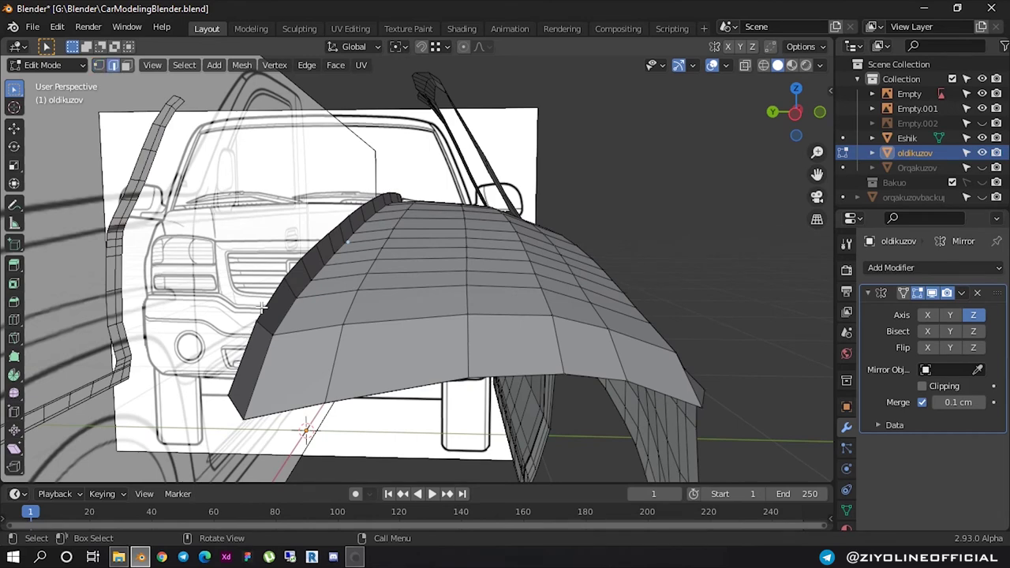
{"action": "left_click", "coordinate": [261, 307], "text": "alt"}
{"action": "left_click", "coordinate": [798, 111]}
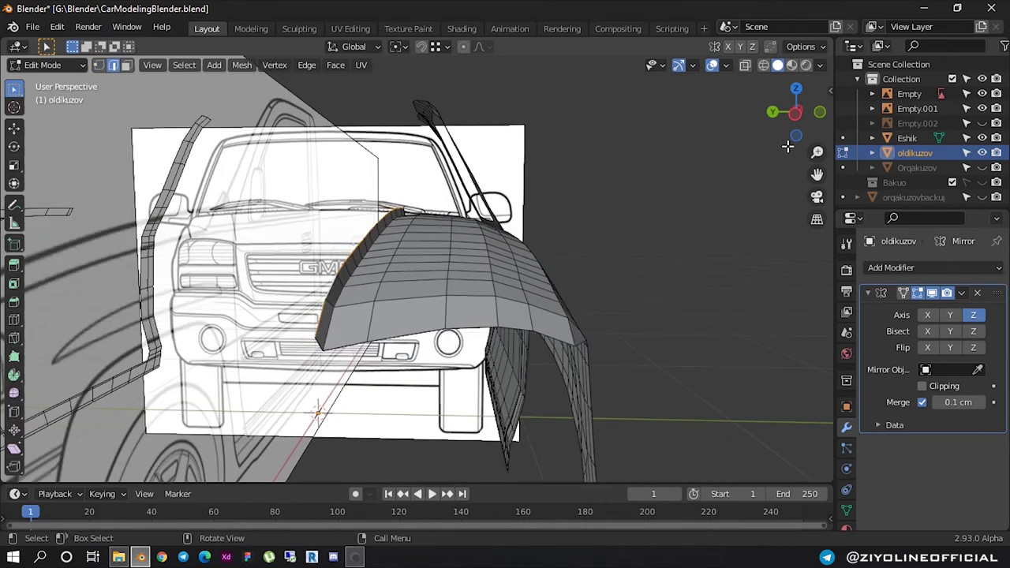
{"action": "left_click", "coordinate": [797, 112]}
Extrude that edge along X and cancel the move so it stays in place
{"action": "scroll", "coordinate": [450, 254], "scroll_direction": "down", "scroll_amount": 4}
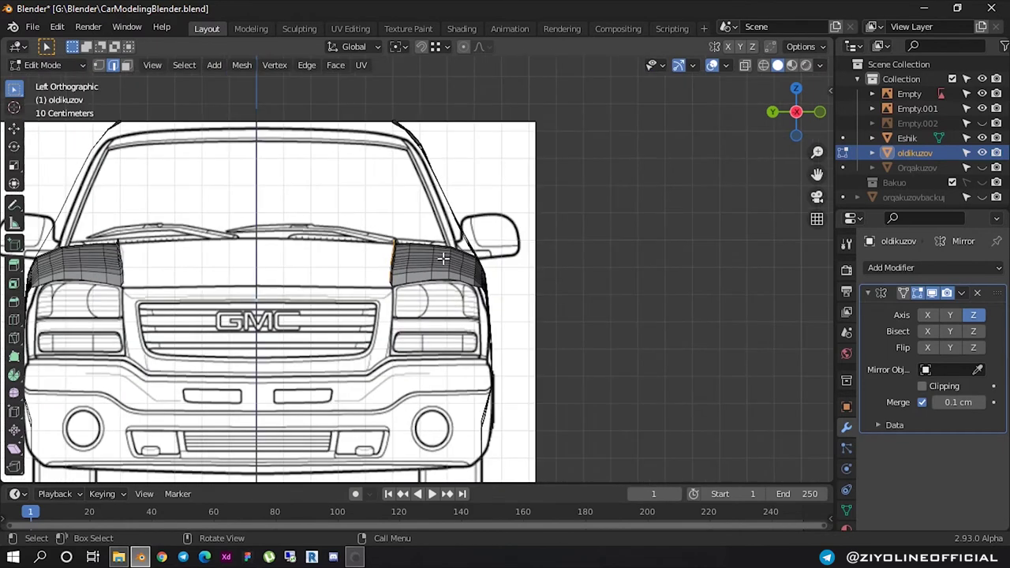
{"action": "scroll", "coordinate": [442, 260], "scroll_direction": "up", "scroll_amount": 2}
{"action": "scroll", "coordinate": [477, 257], "scroll_direction": "up", "scroll_amount": 1}
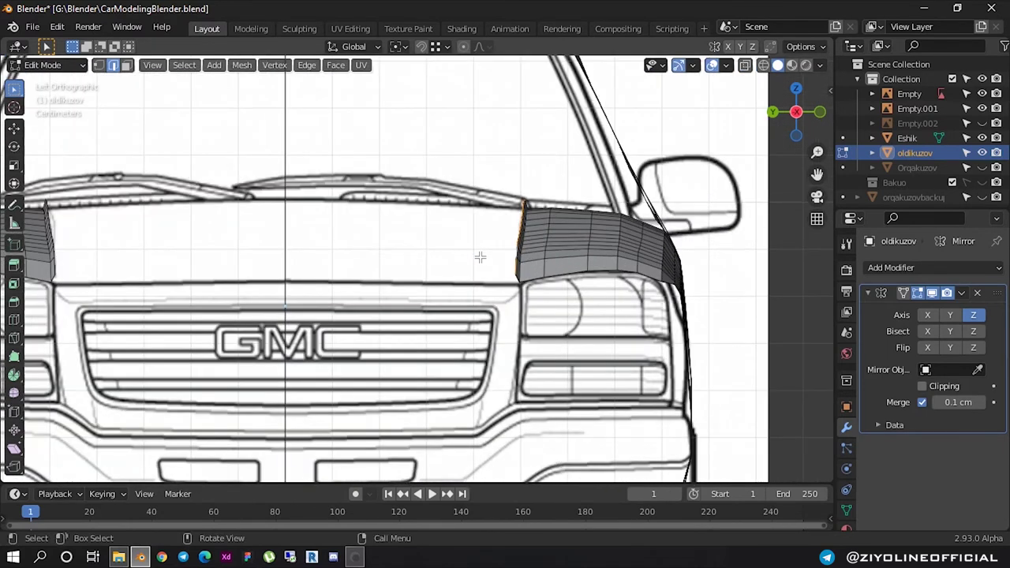
{"action": "key", "text": "g"}
{"action": "key", "text": "x"}
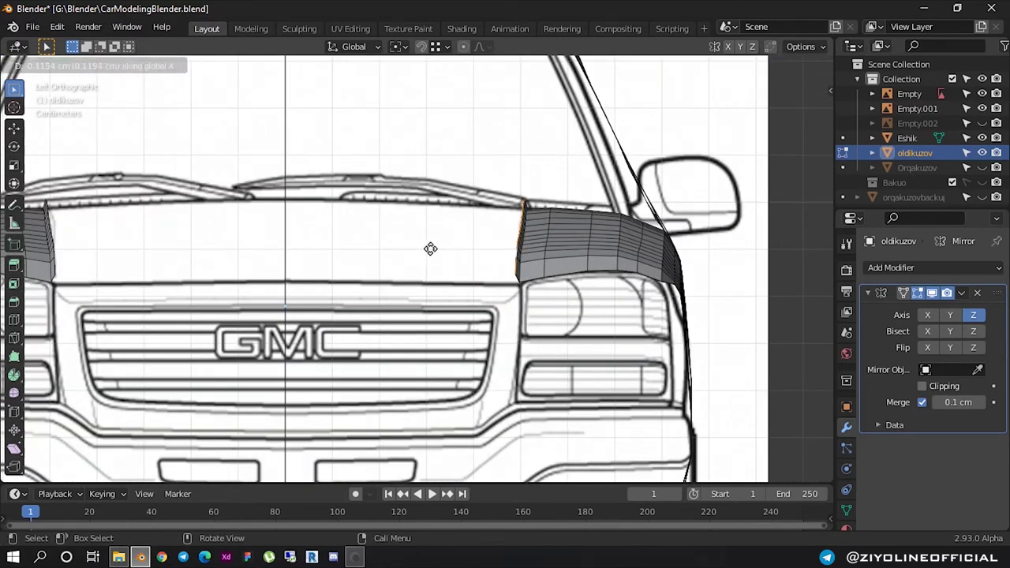
{"action": "right_click", "coordinate": [272, 255]}
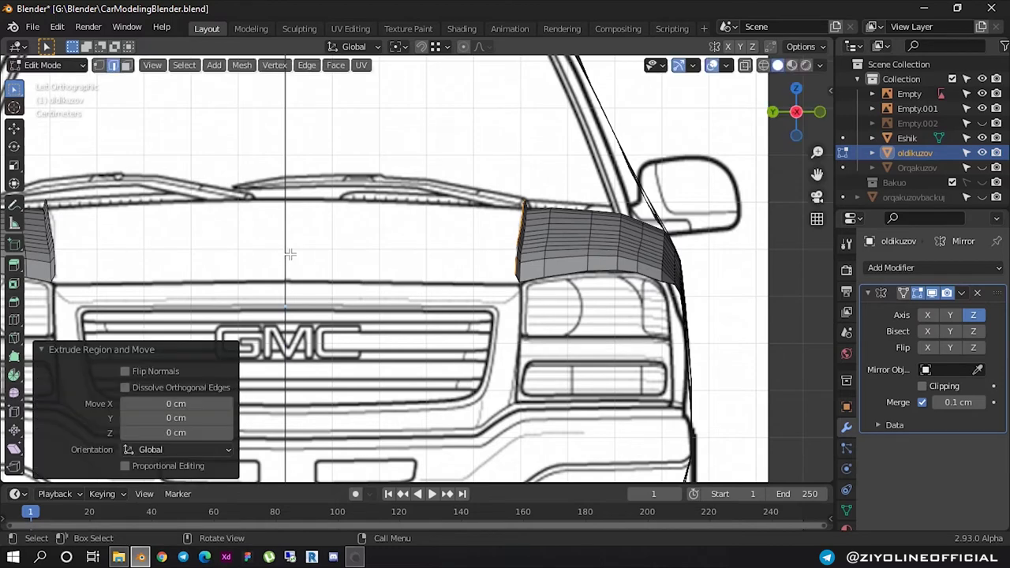
Extrude the inner panel edge 39.425 cm along Y into a hood strip
{"action": "scroll", "coordinate": [289, 252], "scroll_direction": "down", "scroll_amount": 3}
{"action": "mouse_move", "coordinate": [289, 253]}
{"action": "middle_mouse_down"}
{"action": "mouse_move", "coordinate": [460, 268]}
{"action": "mouse_move", "coordinate": [419, 271]}
{"action": "middle_mouse_up"}
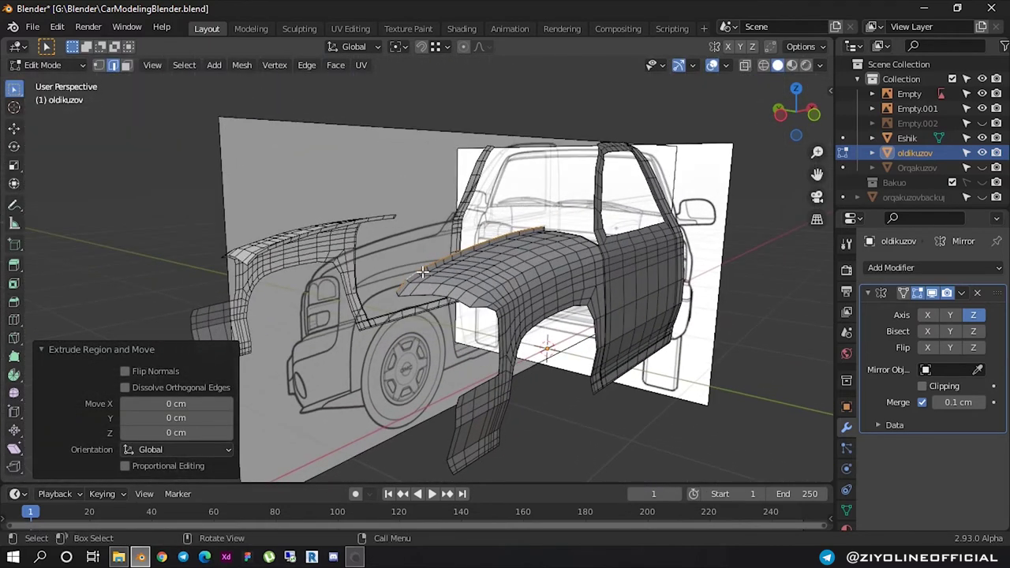
{"action": "scroll", "coordinate": [410, 269], "scroll_direction": "up", "scroll_amount": 2}
{"action": "key", "text": "g"}
{"action": "key", "text": "x"}
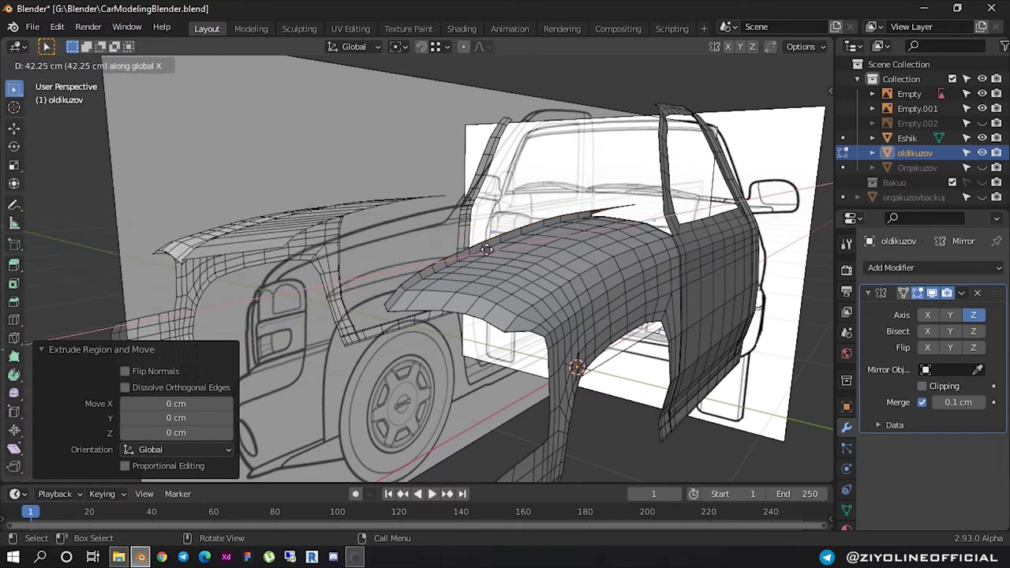
{"action": "key", "text": "y"}
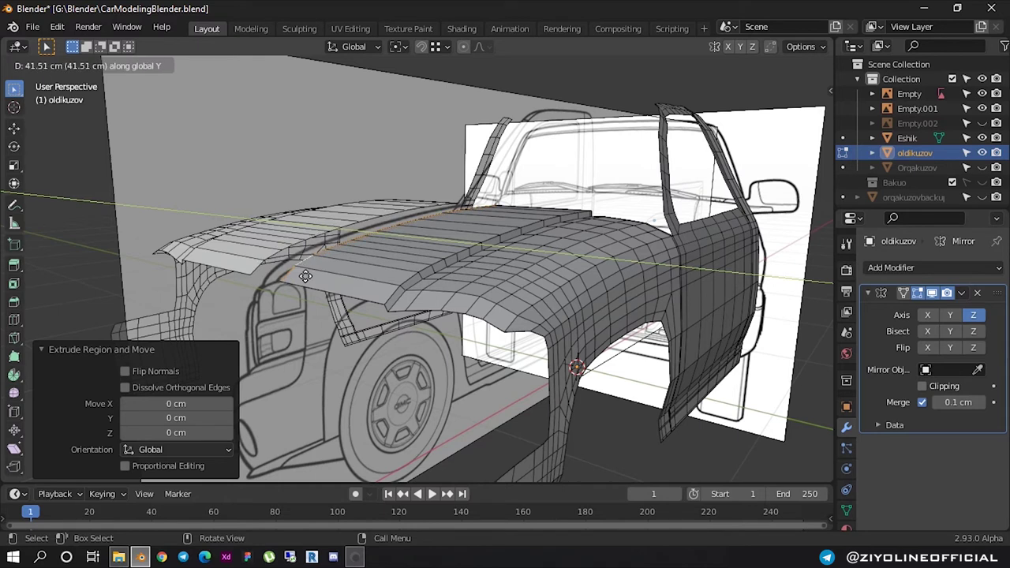
{"action": "left_click", "coordinate": [307, 277]}
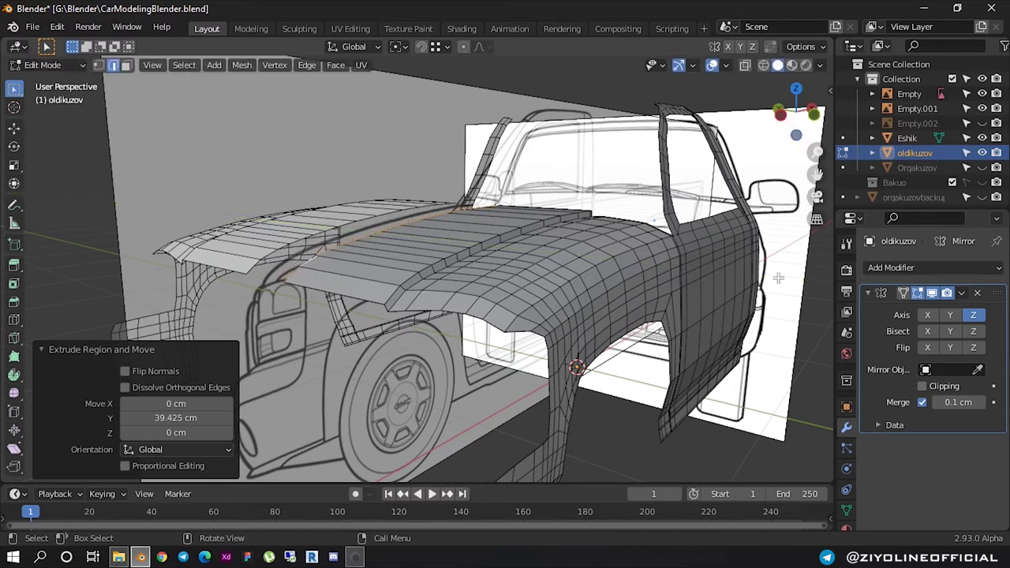
Enable Z bisection on the Mirror modifier and start moving the new edge along Y
{"action": "left_click", "coordinate": [973, 332]}
{"action": "key", "text": "g"}
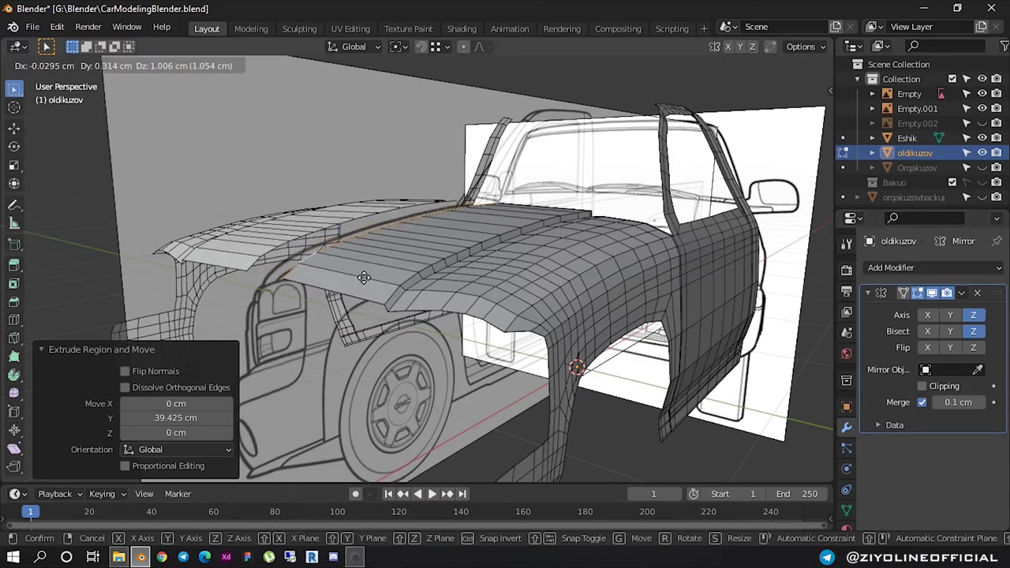
{"action": "key", "text": "y"}
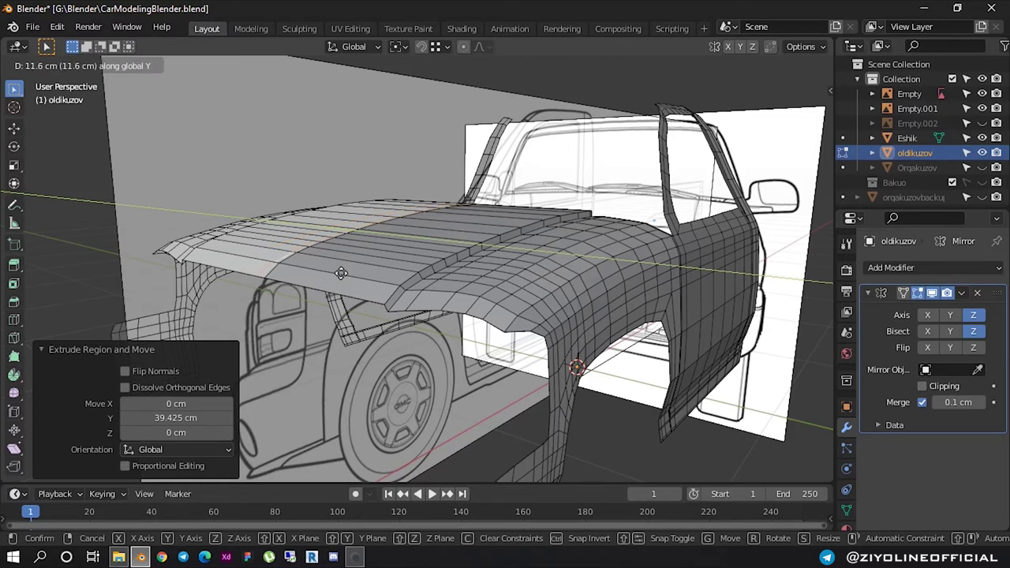
In front orthographic view, select the hood strip's inner edge loop
{"action": "right_click", "coordinate": [388, 290]}
{"action": "mouse_move", "coordinate": [500, 280]}
{"action": "middle_mouse_down"}
{"action": "mouse_move", "coordinate": [661, 300]}
{"action": "mouse_move", "coordinate": [550, 271]}
{"action": "middle_mouse_up"}
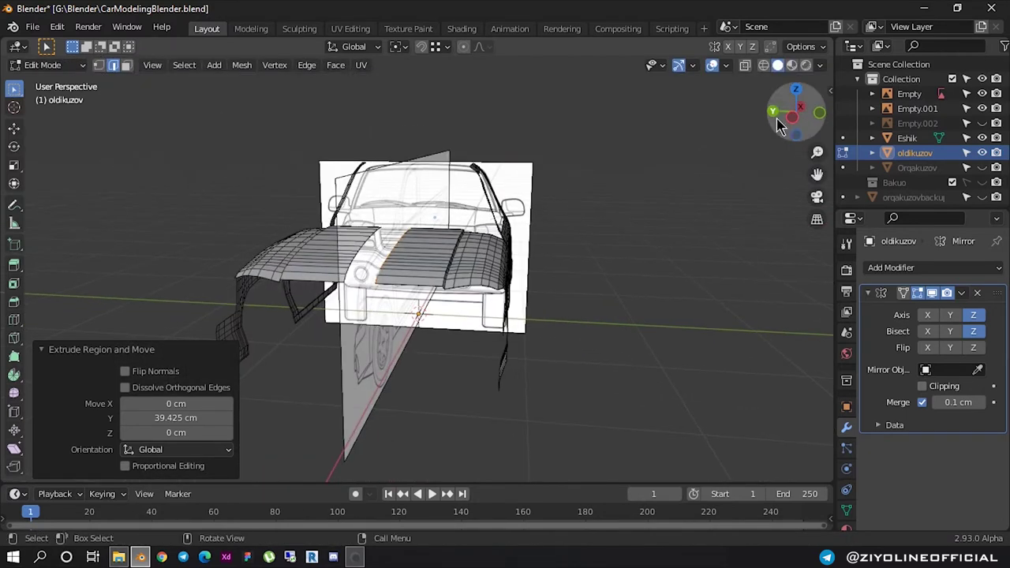
{"action": "left_click", "coordinate": [797, 117]}
{"action": "scroll", "coordinate": [395, 249], "scroll_direction": "up", "scroll_amount": 5}
{"action": "scroll", "coordinate": [411, 237], "scroll_direction": "up", "scroll_amount": 1}
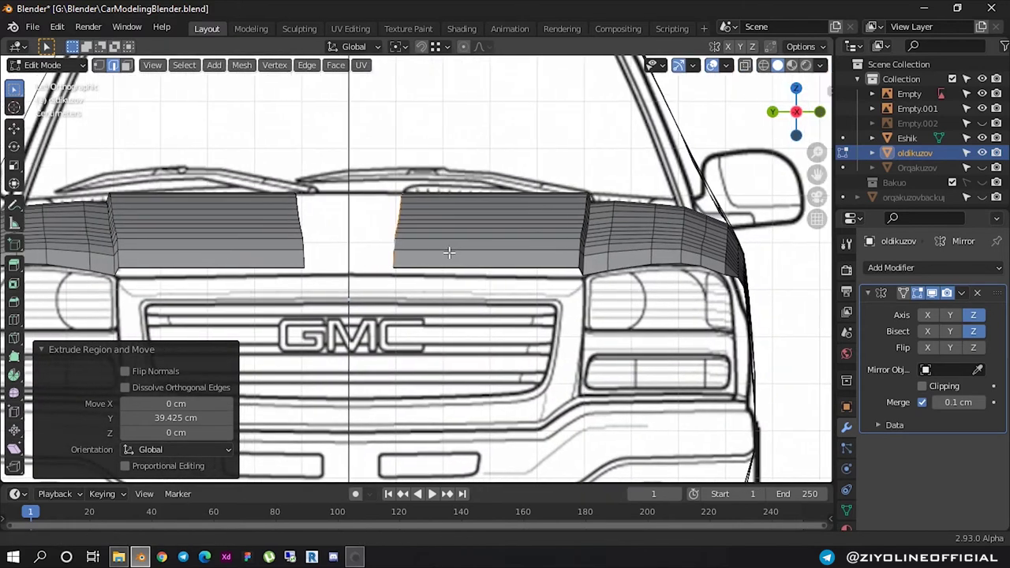
{"action": "scroll", "coordinate": [418, 231], "scroll_direction": "up", "scroll_amount": 1}
{"action": "left_click", "coordinate": [414, 229]}
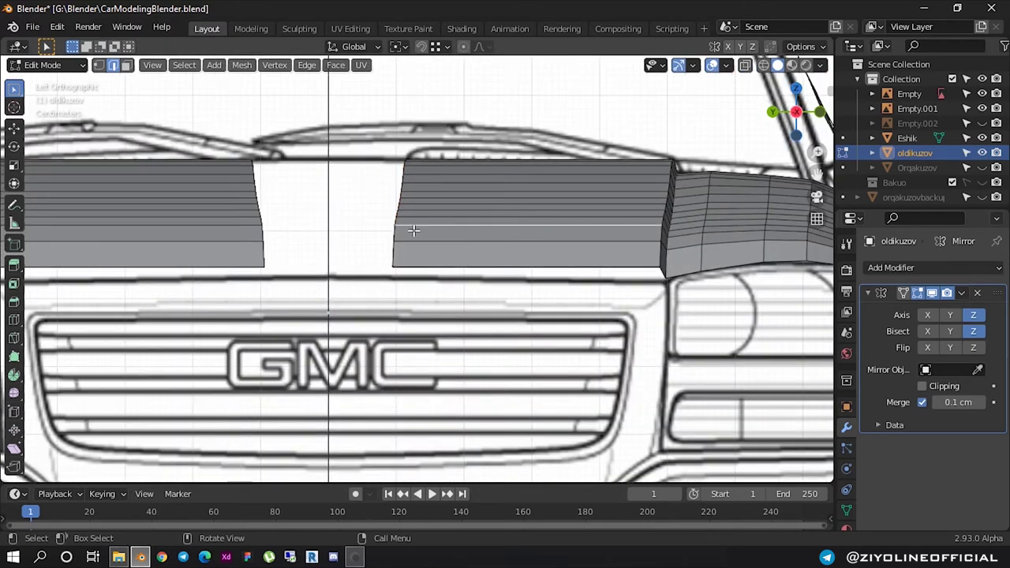
{"action": "key", "text": "super"}
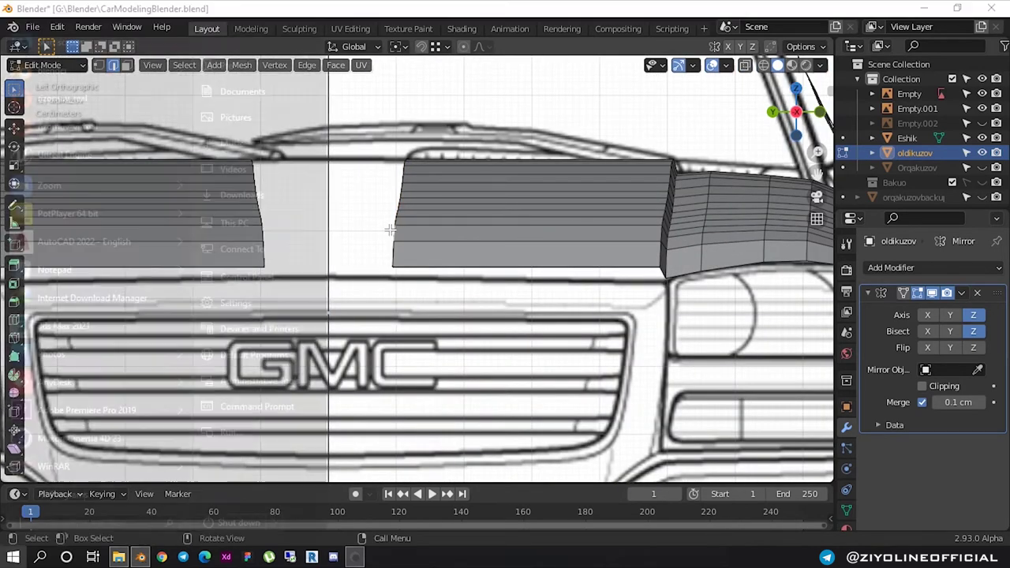
{"action": "key", "text": "super"}
{"action": "left_click", "coordinate": [390, 232], "text": "alt"}
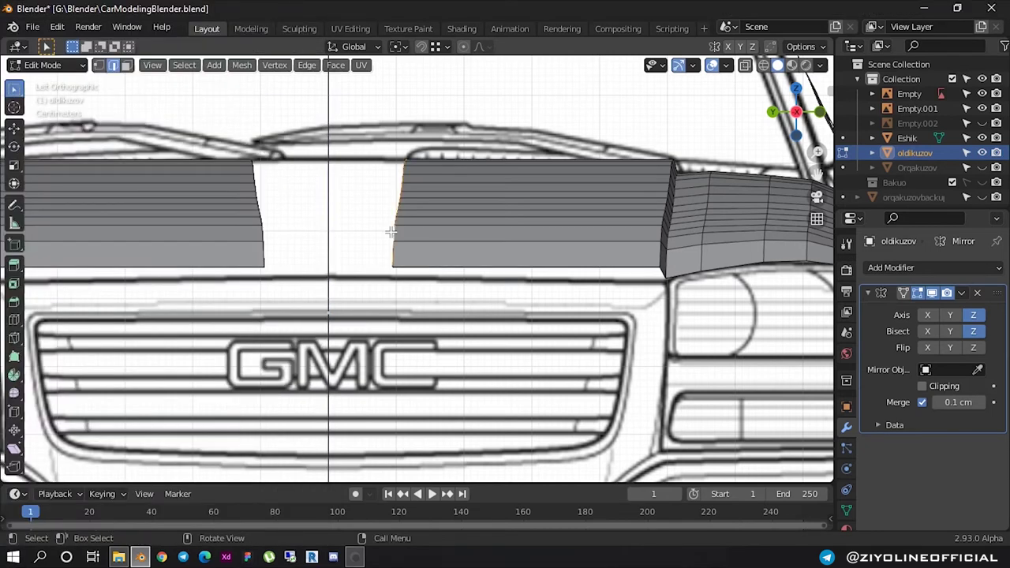
Scale the inner edge loop to 0 along Y so it stands vertical
{"action": "key", "text": "s"}
{"action": "type", "text": "z"}
{"action": "type", "text": "0"}
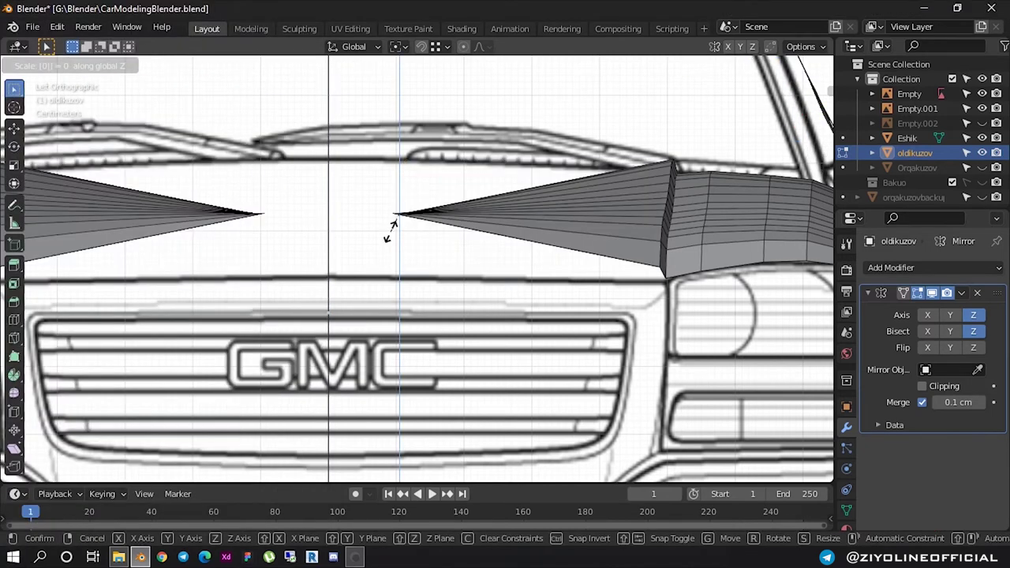
{"action": "key", "text": "Escape"}
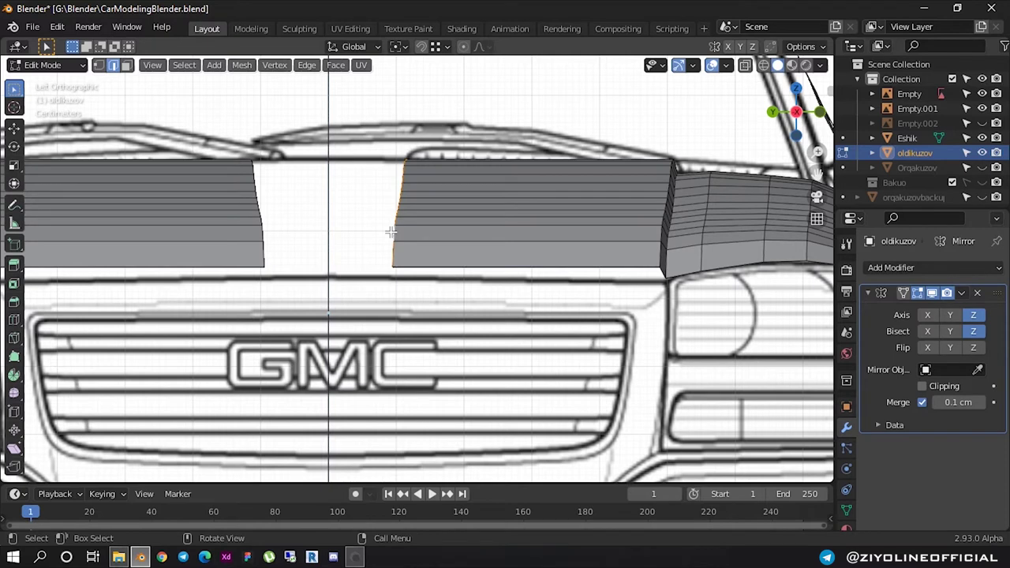
{"action": "type", "text": "sx"}
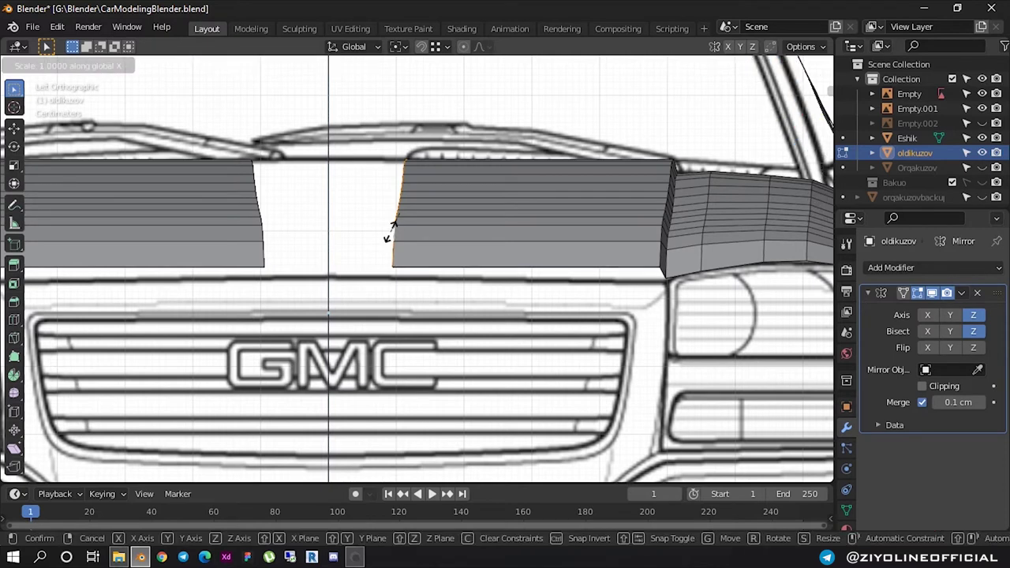
{"action": "type", "text": "0"}
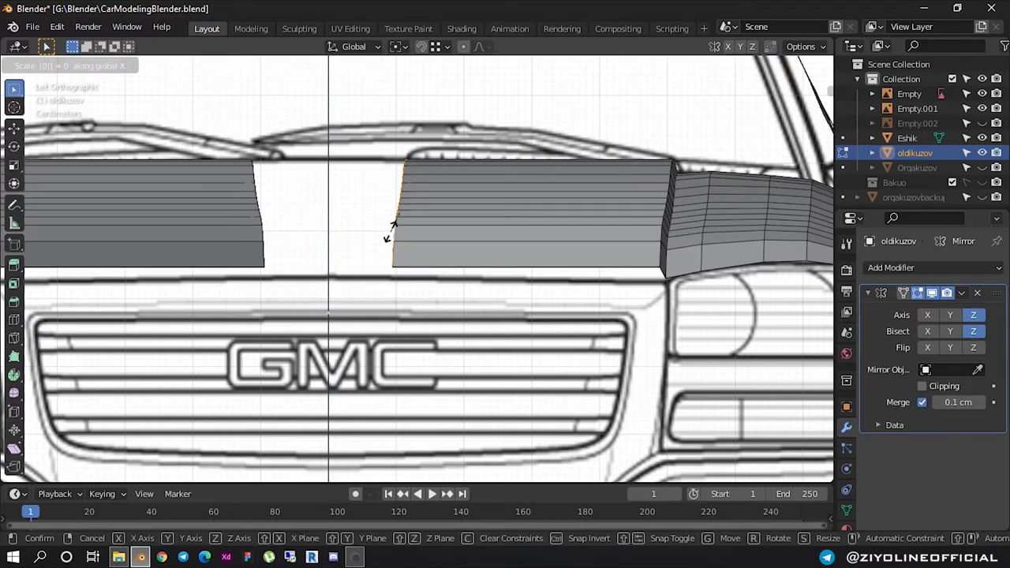
{"action": "type", "text": "y"}
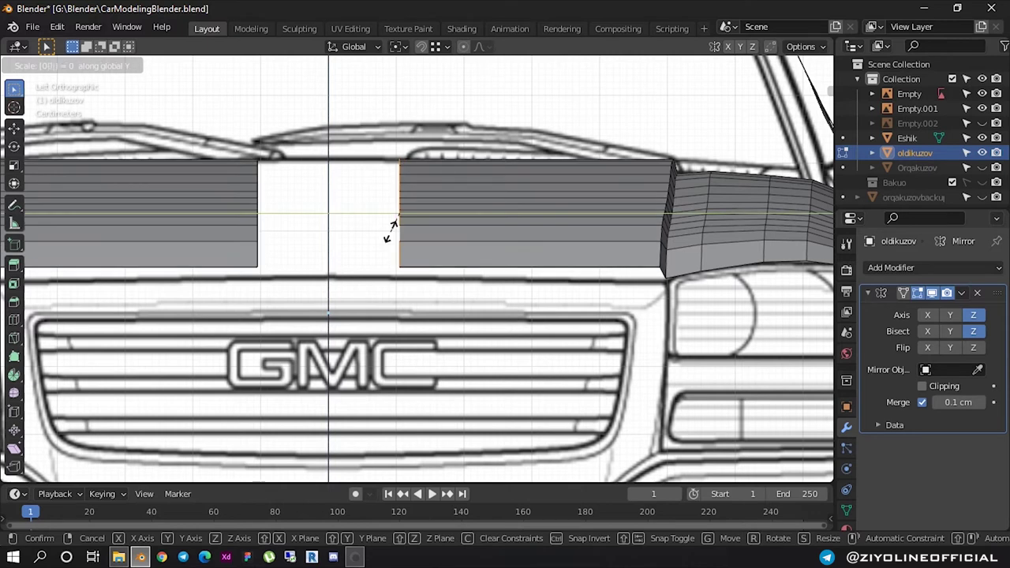
{"action": "key", "text": "Return"}
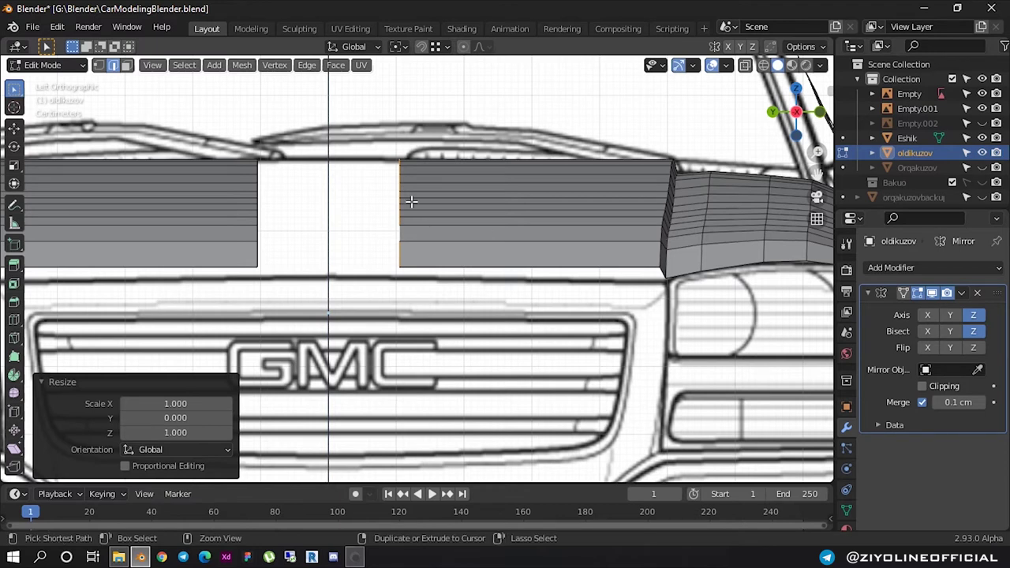
Extrude the inner edge again, cancelling the X/Y move to leave it in place
{"action": "key", "text": "g"}
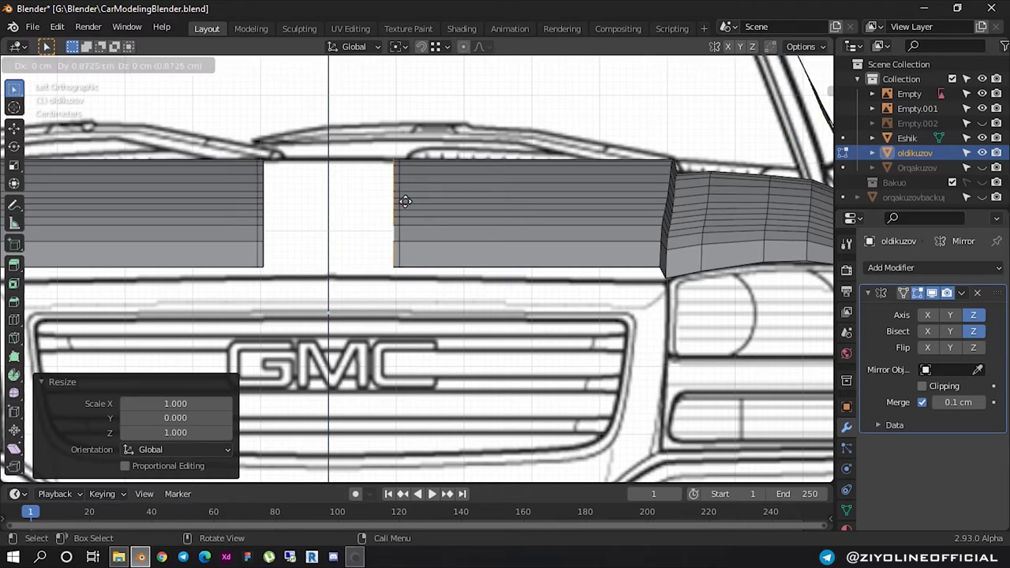
{"action": "key", "text": "x"}
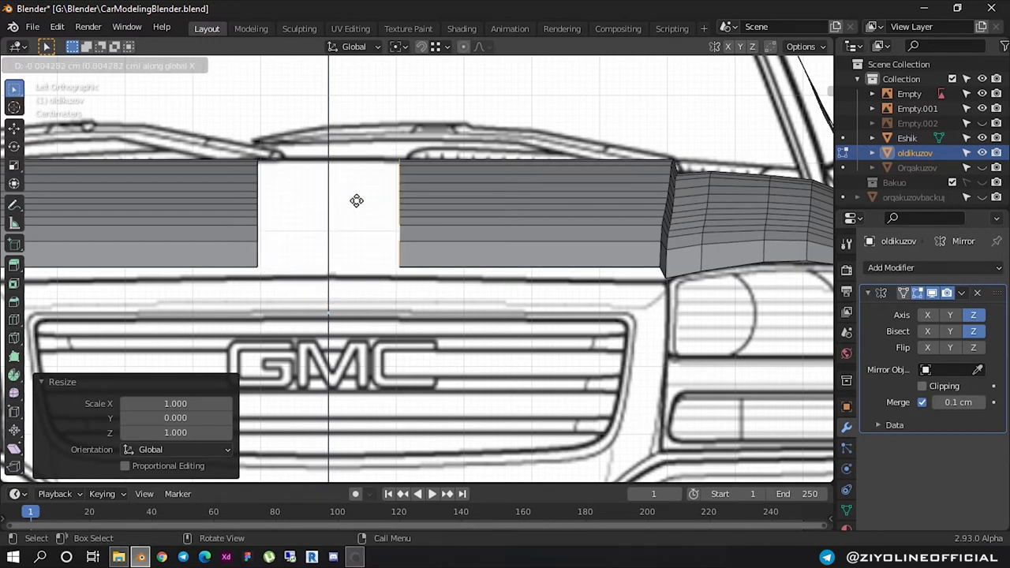
{"action": "key", "text": "y"}
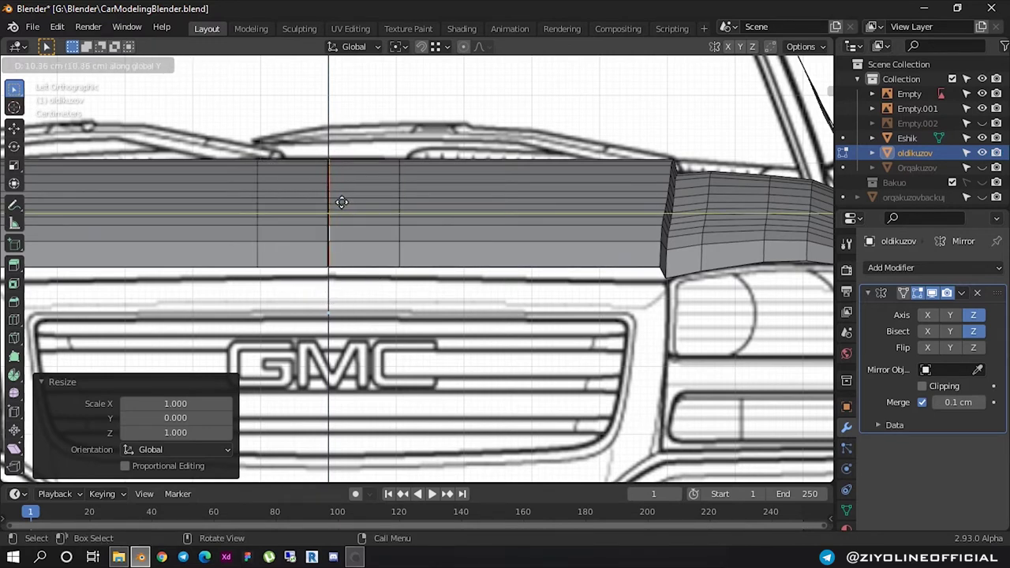
{"action": "right_click", "coordinate": [348, 202]}
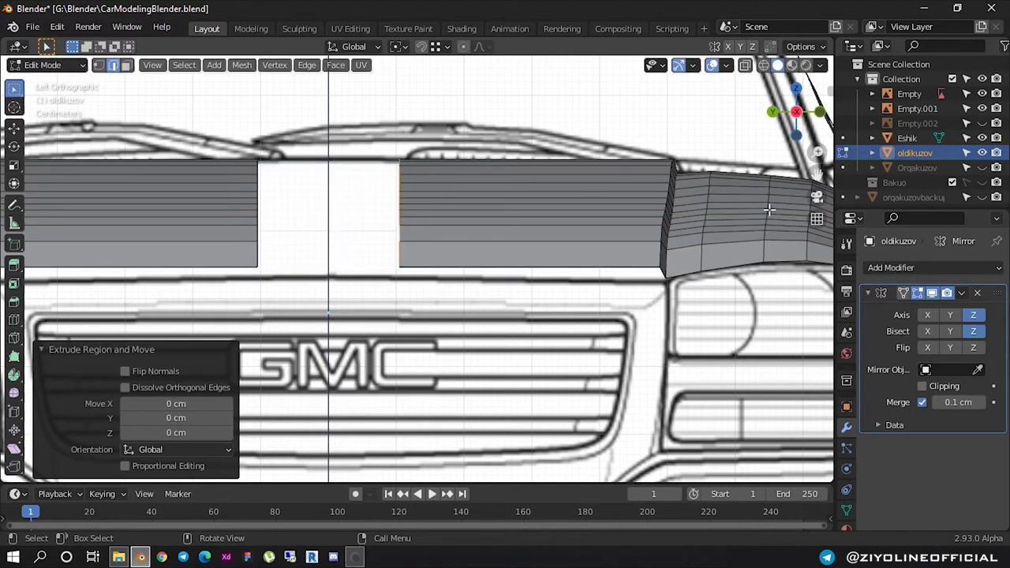
Enable mirror Y bisection and move the extruded edge 11.452 cm along Y onto the centre line
{"action": "left_click", "coordinate": [951, 332]}
{"action": "key", "text": "g"}
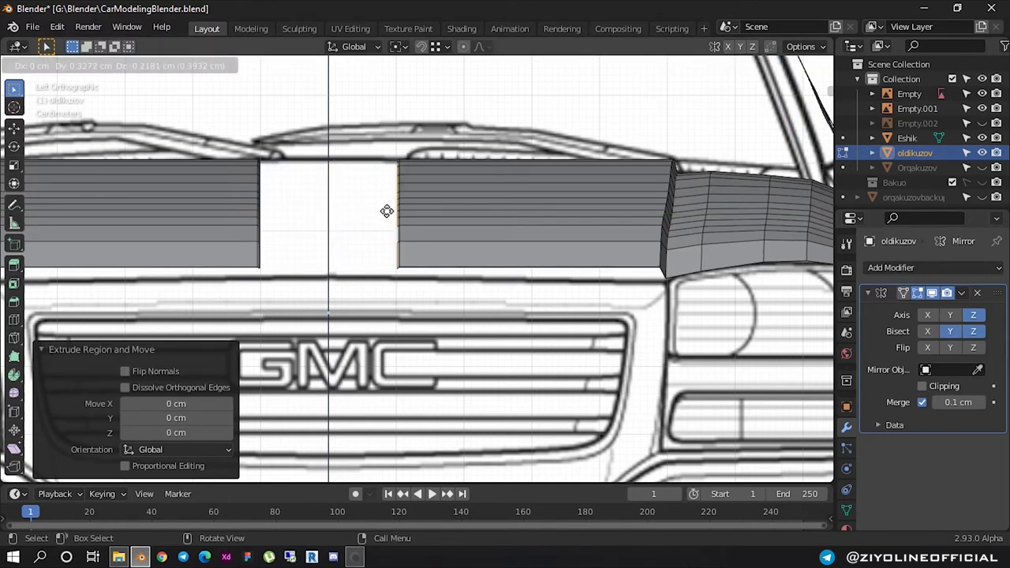
{"action": "key", "text": "y"}
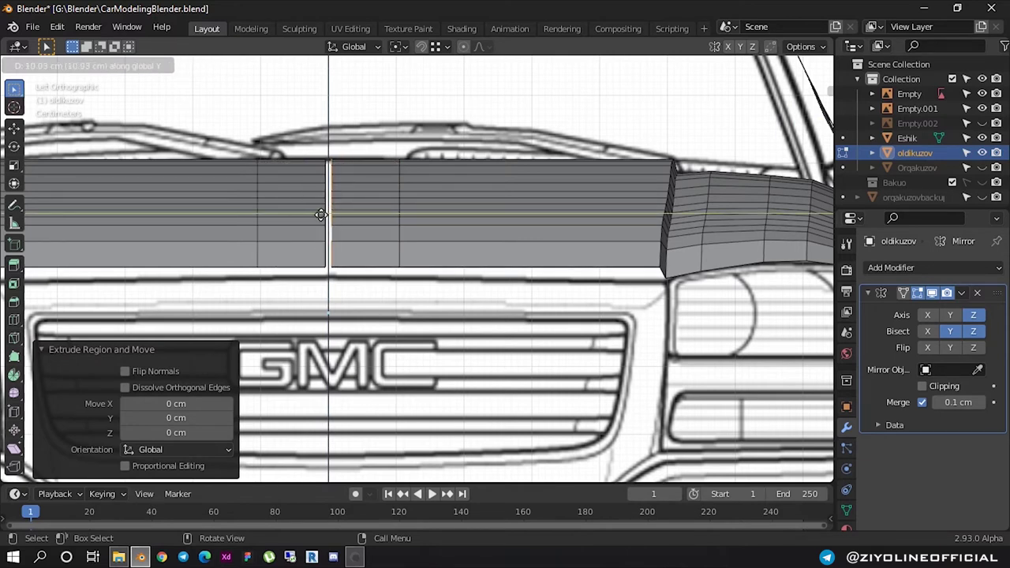
{"action": "left_click", "coordinate": [325, 252]}
{"action": "left_click", "coordinate": [314, 272]}
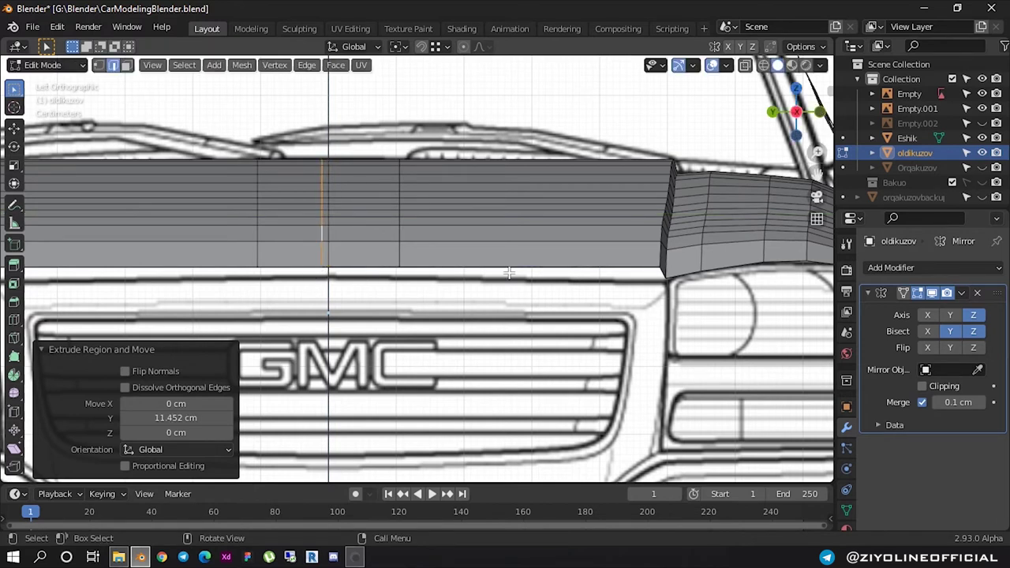
Set the Mirror modifier to bisect on Z instead of X
{"action": "left_click", "coordinate": [927, 332]}
{"action": "left_click", "coordinate": [950, 331]}
{"action": "left_click", "coordinate": [973, 331]}
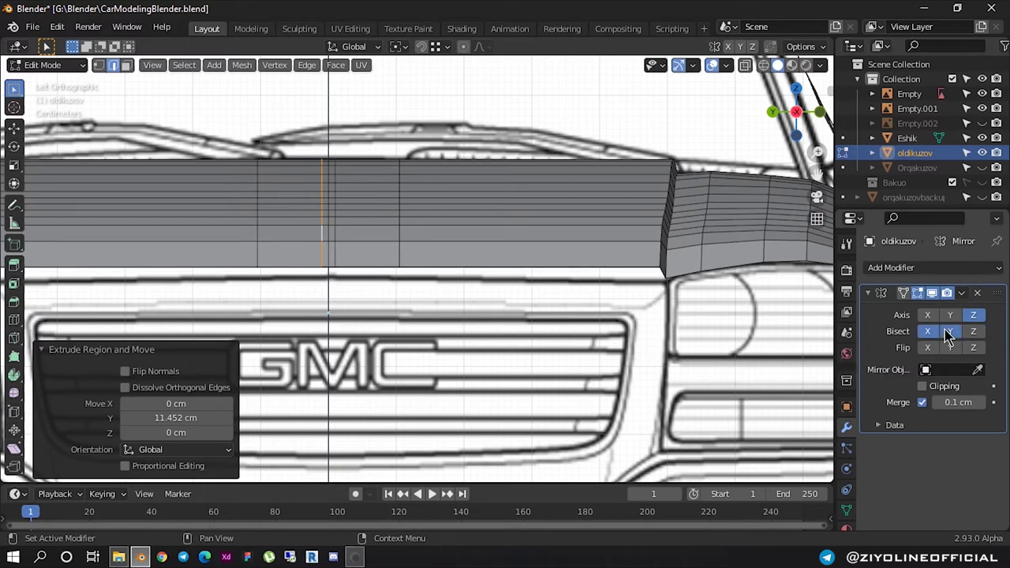
{"action": "left_click", "coordinate": [927, 331]}
{"action": "left_click", "coordinate": [974, 331]}
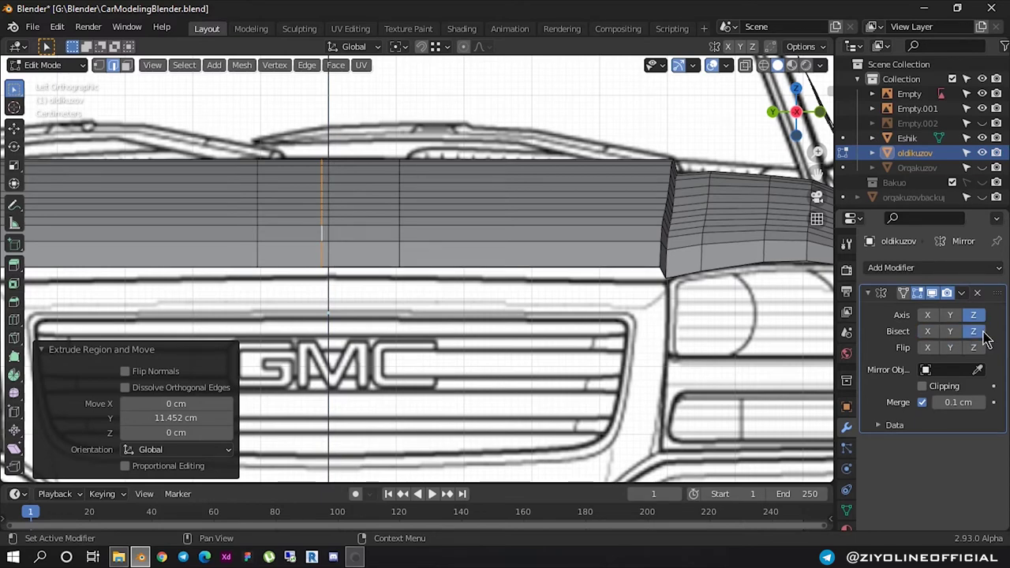
Orbit to a three-quarter view and begin sliding the fender-seam edge loop along Y
{"action": "scroll", "coordinate": [311, 206], "scroll_direction": "up", "scroll_amount": 8}
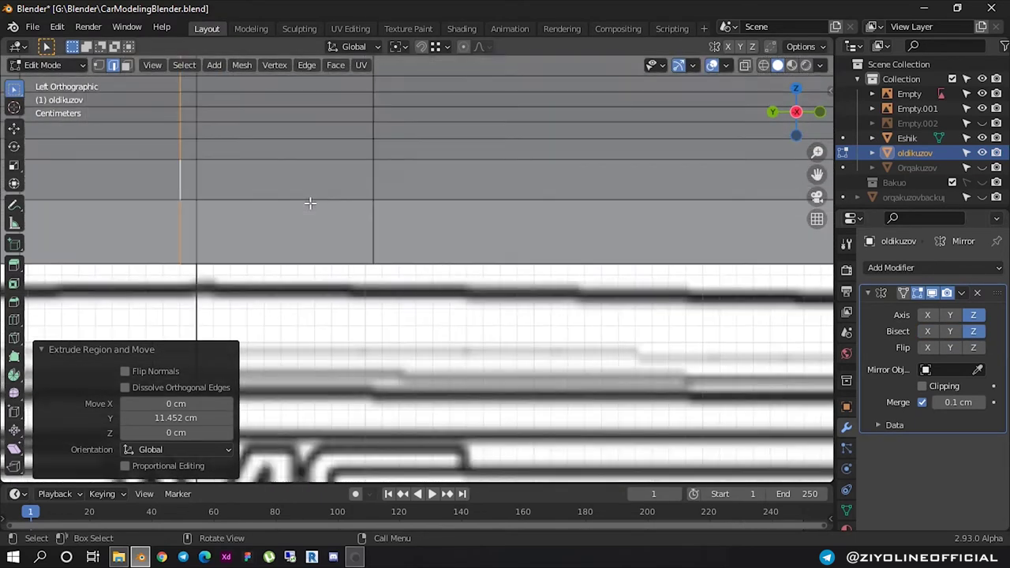
{"action": "scroll", "coordinate": [303, 213], "scroll_direction": "down", "scroll_amount": 7}
{"action": "middle_click_drag", "start_coordinate": [303, 213], "coordinate": [300, 269]}
{"action": "scroll", "coordinate": [300, 268], "scroll_direction": "up", "scroll_amount": 3}
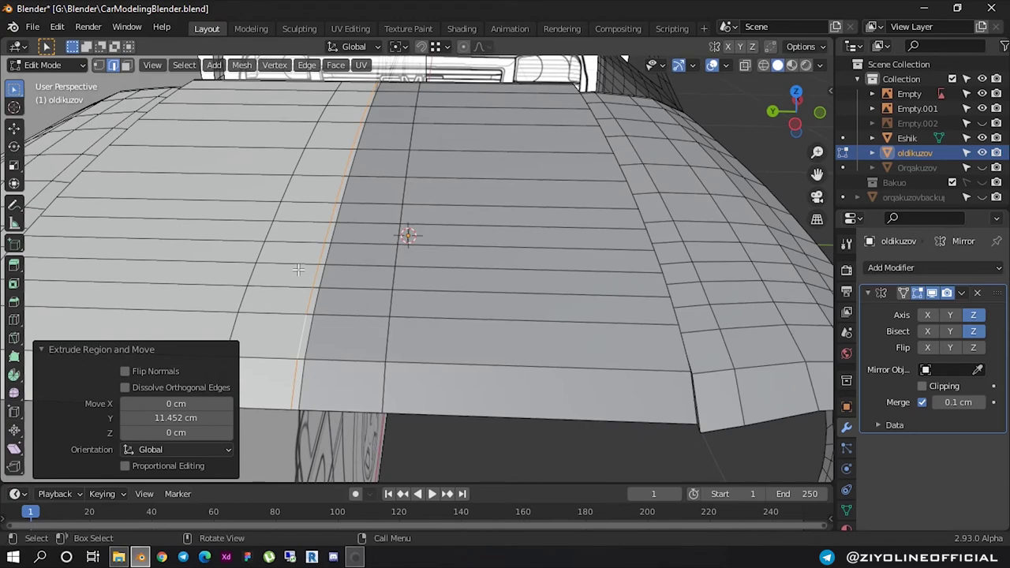
{"action": "scroll", "coordinate": [305, 318], "scroll_direction": "up", "scroll_amount": 2}
{"action": "scroll", "coordinate": [306, 318], "scroll_direction": "down", "scroll_amount": 1}
{"action": "scroll", "coordinate": [361, 287], "scroll_direction": "down", "scroll_amount": 2}
{"action": "scroll", "coordinate": [347, 245], "scroll_direction": "down", "scroll_amount": 1}
{"action": "scroll", "coordinate": [342, 245], "scroll_direction": "down", "scroll_amount": 1}
{"action": "middle_click_drag", "start_coordinate": [499, 235], "coordinate": [413, 213]}
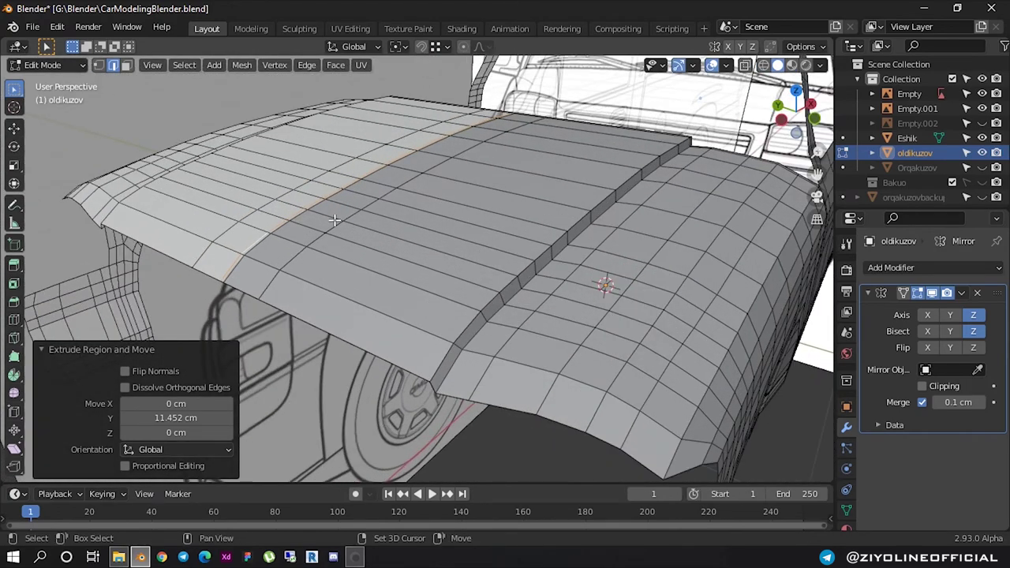
{"action": "scroll", "coordinate": [413, 213], "scroll_direction": "up", "scroll_amount": 1}
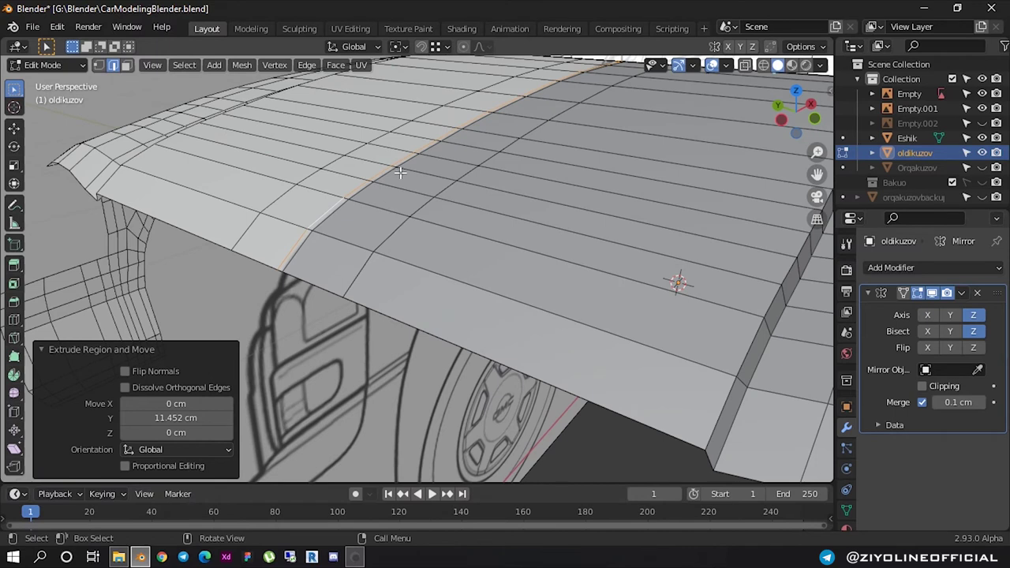
{"action": "key", "text": "g"}
{"action": "key", "text": "y"}
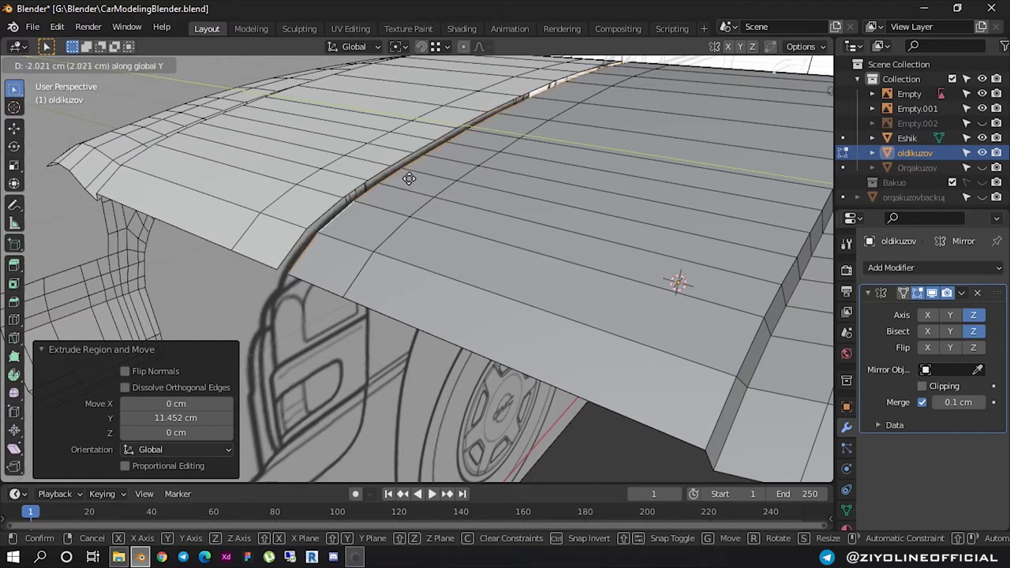
Re-enable mirror Bisect X and snap the edge loop to 0.45234 cm along Y
{"action": "left_click", "coordinate": [409, 178]}
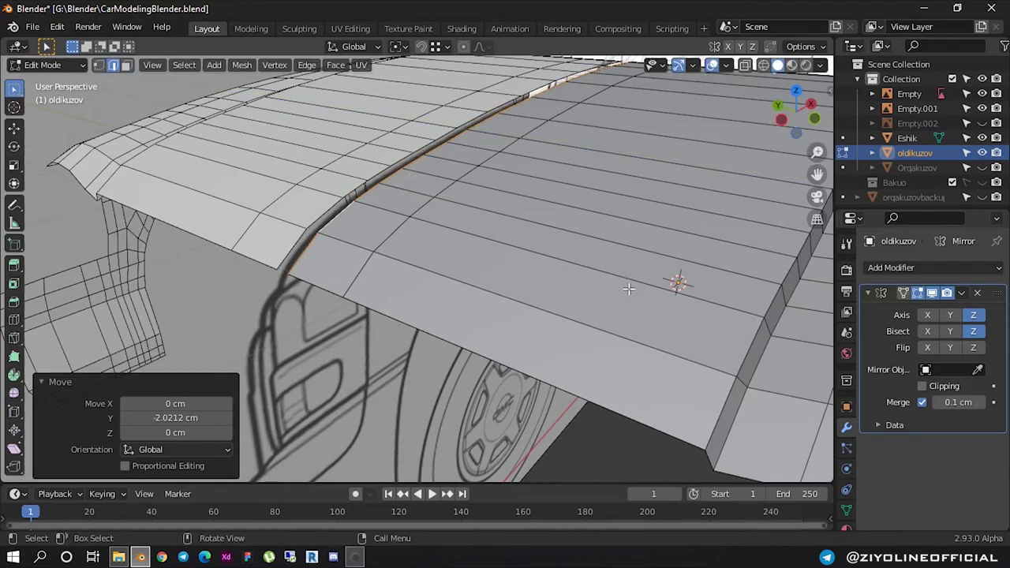
{"action": "left_click", "coordinate": [928, 333]}
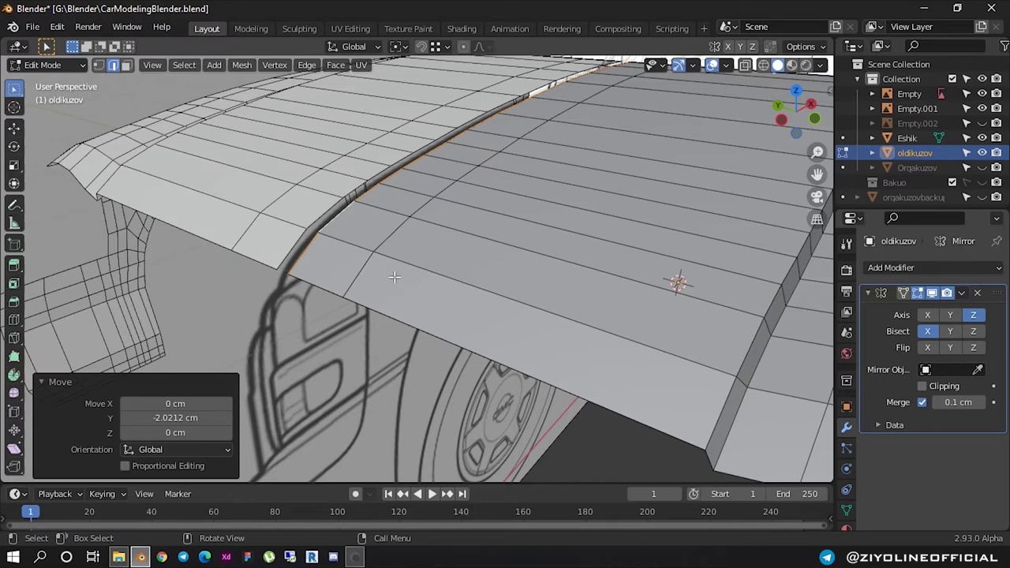
{"action": "key", "text": "g"}
{"action": "key", "text": "y"}
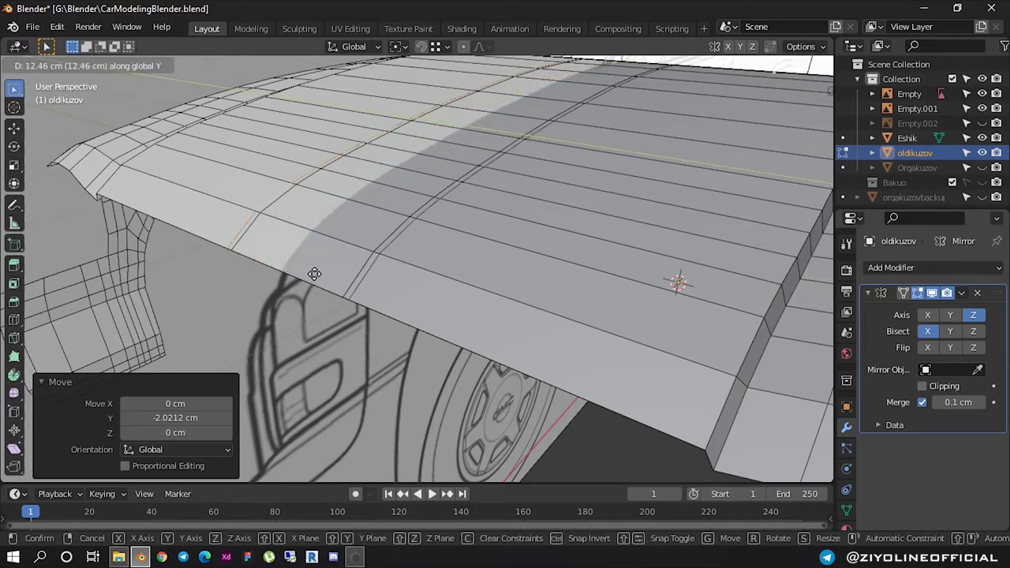
{"action": "key", "text": "ctrl"}
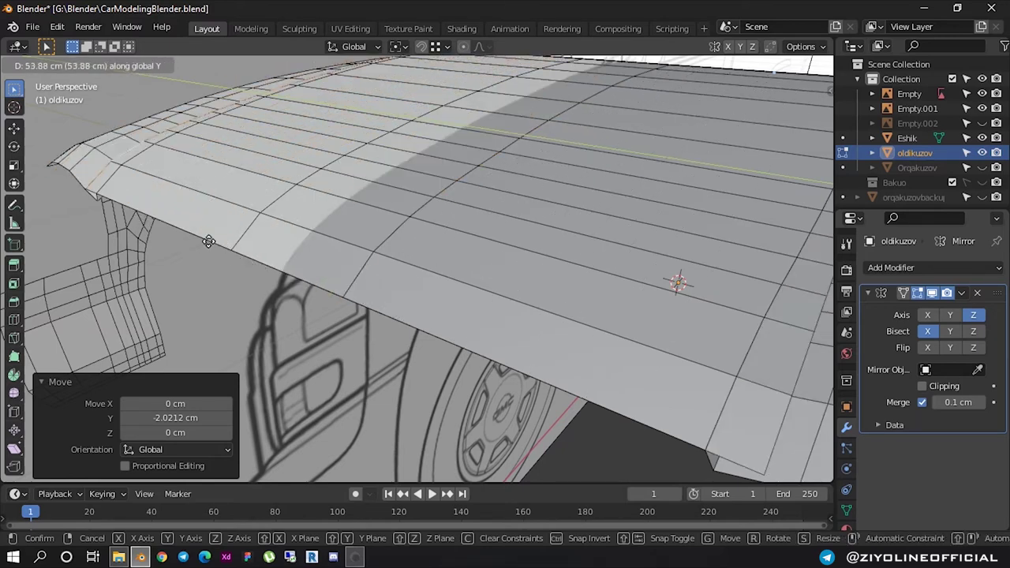
{"action": "key", "text": "ctrl"}
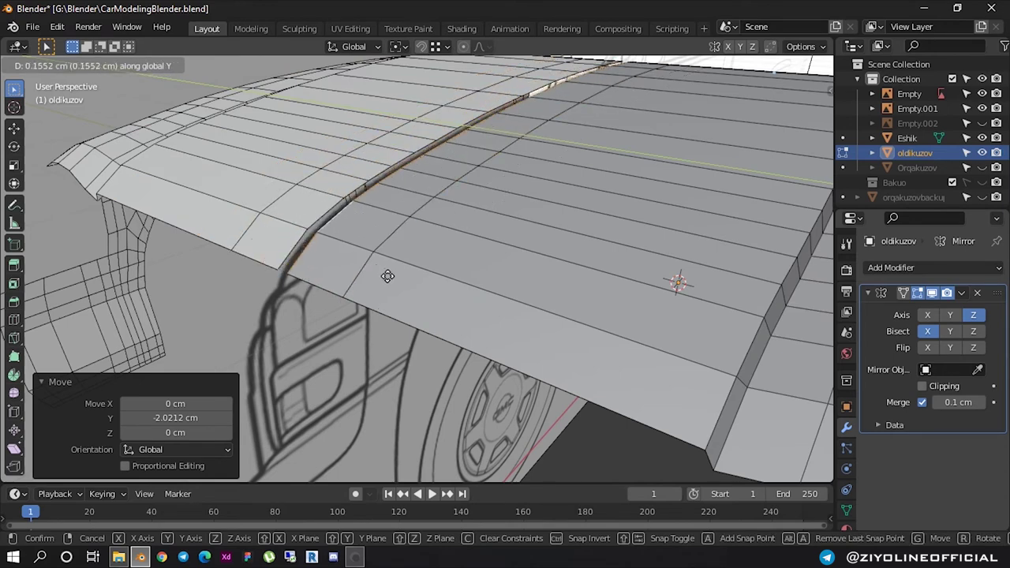
{"action": "left_click", "coordinate": [387, 276]}
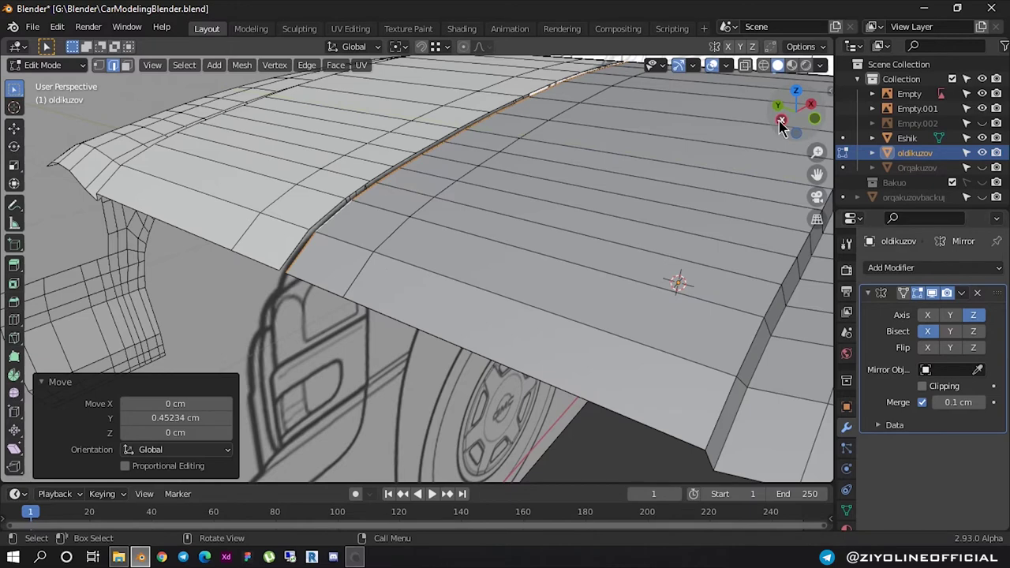
Switch to the Left orthographic view and zoom in
{"action": "left_click", "coordinate": [780, 121]}
{"action": "scroll", "coordinate": [419, 198], "scroll_direction": "up", "scroll_amount": 1}
{"action": "scroll", "coordinate": [394, 204], "scroll_direction": "up", "scroll_amount": 2}
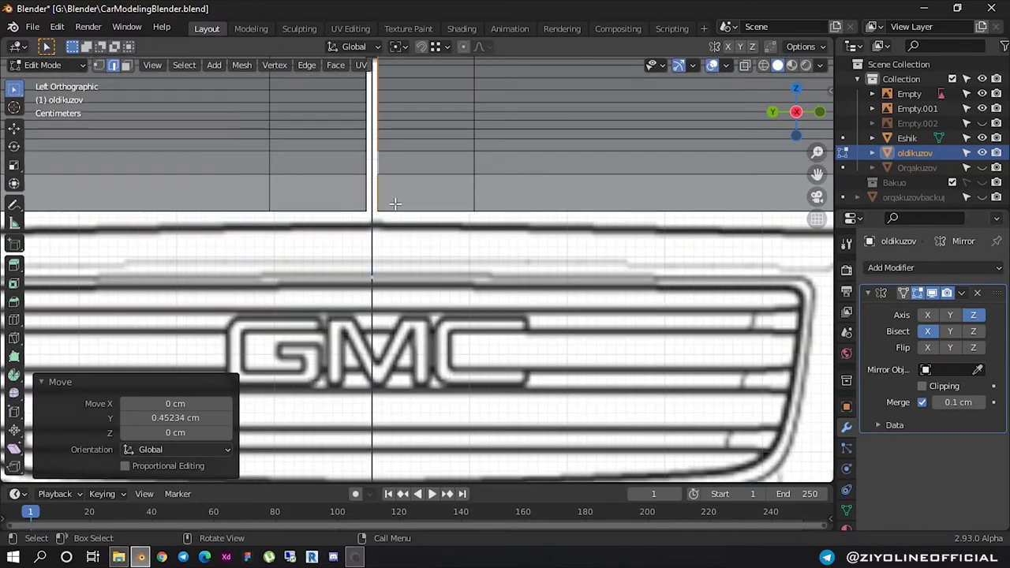
Turn off the mirror's Flip X and enable Clipping
{"action": "scroll", "coordinate": [395, 204], "scroll_direction": "up", "scroll_amount": 3}
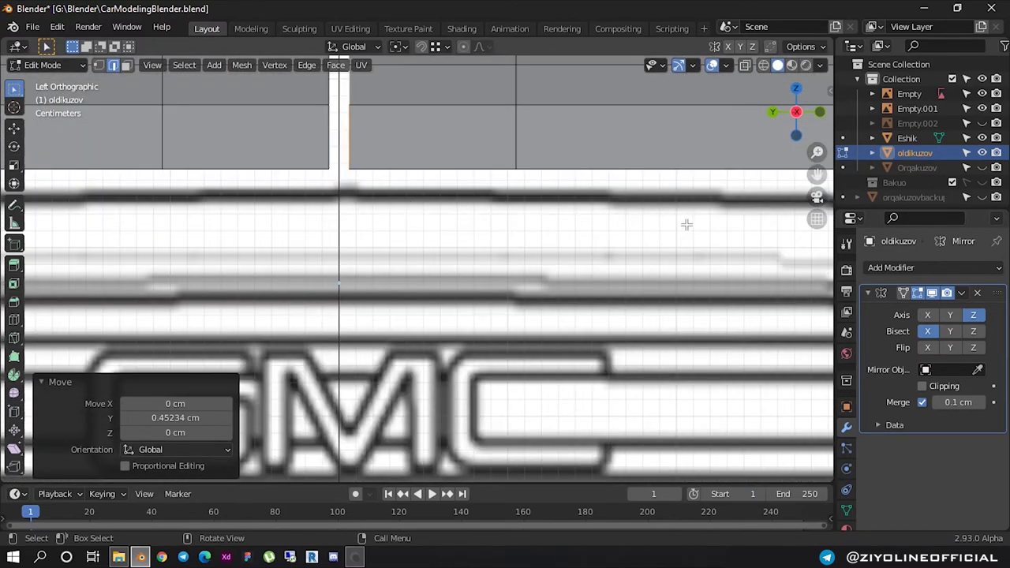
{"action": "left_click", "coordinate": [926, 350]}
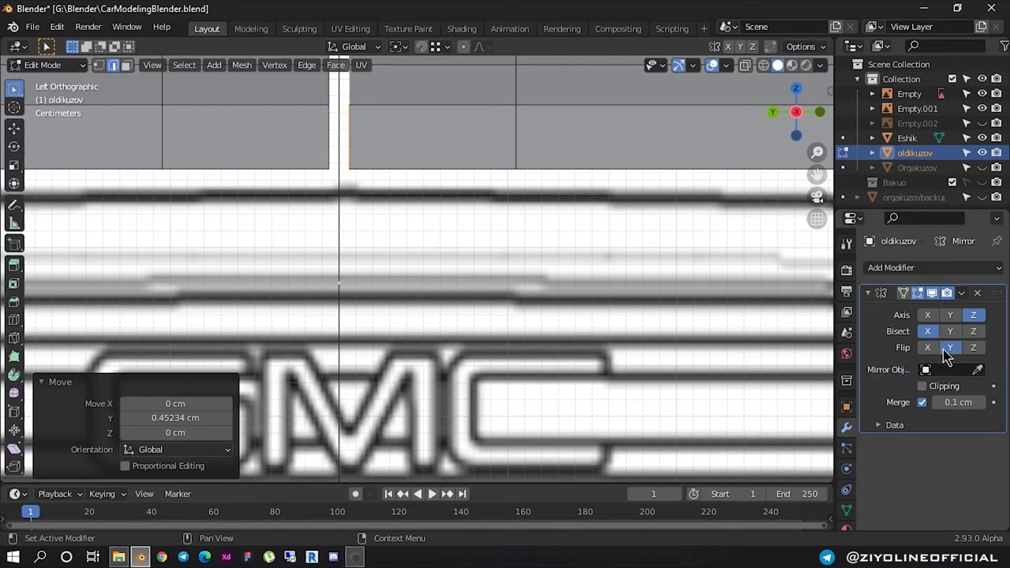
{"action": "left_click", "coordinate": [921, 386]}
{"action": "scroll", "coordinate": [408, 221], "scroll_direction": "down", "scroll_amount": 3}
Move the hood's centre edge 3.03 cm along Y
{"action": "key", "text": "g"}
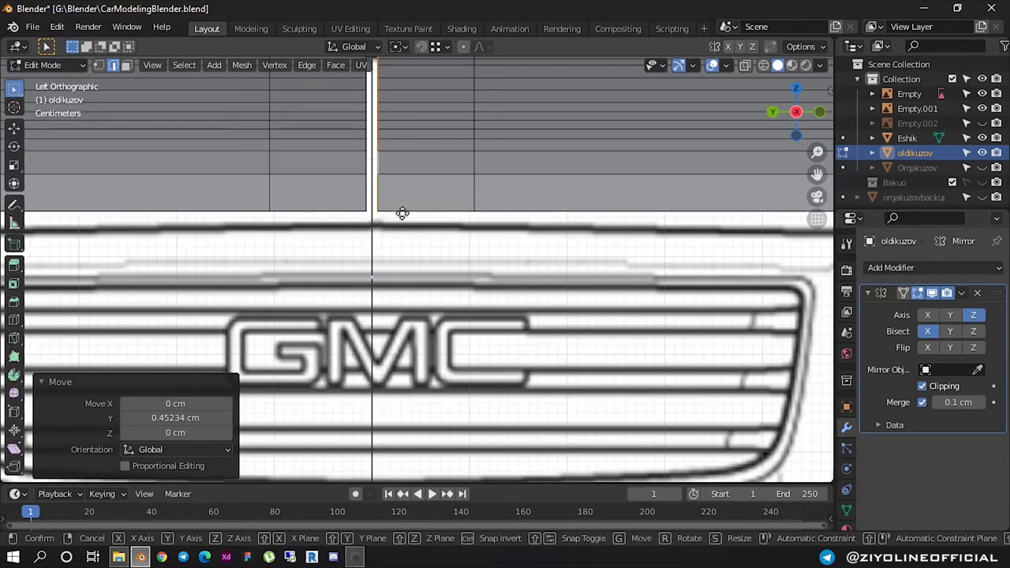
{"action": "left_click", "coordinate": [387, 214]}
{"action": "key", "text": "ctrl+z"}
{"action": "key", "text": "g"}
{"action": "key", "text": "y"}
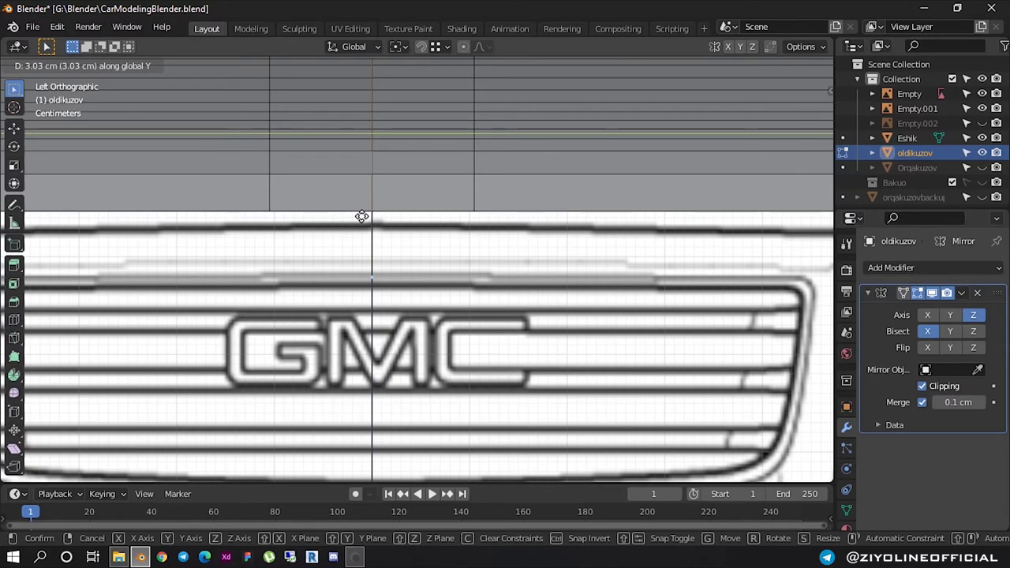
{"action": "left_click", "coordinate": [361, 216]}
{"action": "mouse_move", "coordinate": [361, 216]}
{"action": "middle_mouse_down"}
{"action": "mouse_move", "coordinate": [393, 226]}
{"action": "mouse_move", "coordinate": [364, 235]}
{"action": "middle_mouse_up"}
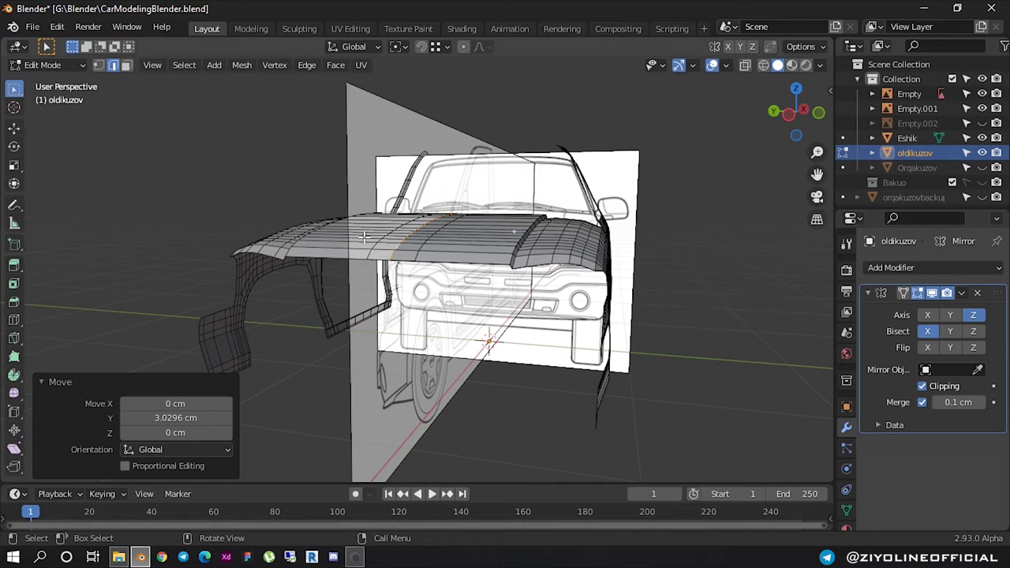
Switch to Left Orthographic view with X-ray on over the blueprint
{"action": "scroll", "coordinate": [447, 251], "scroll_direction": "down", "scroll_amount": 1}
{"action": "scroll", "coordinate": [454, 251], "scroll_direction": "up", "scroll_amount": 2}
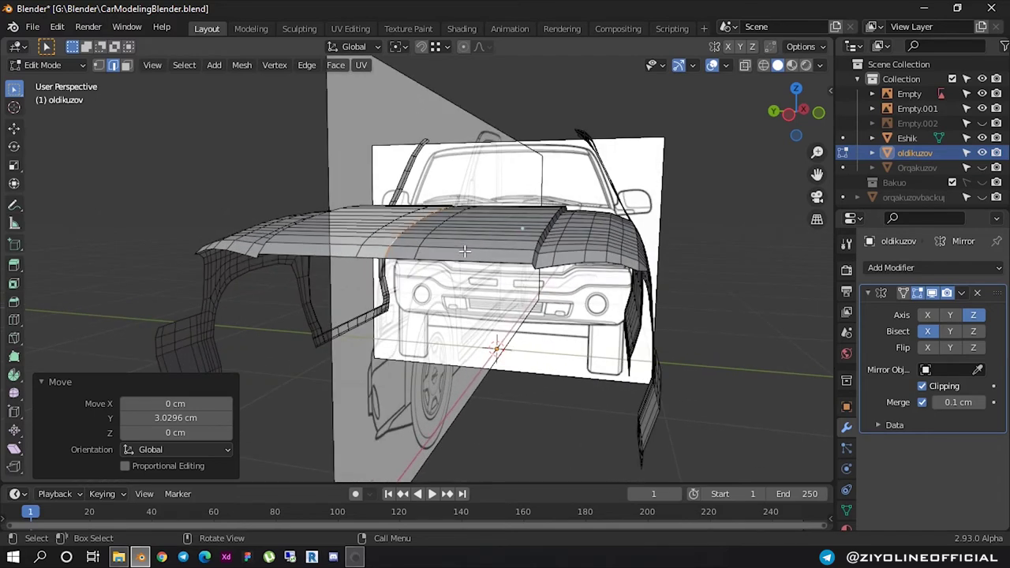
{"action": "left_click", "coordinate": [788, 116]}
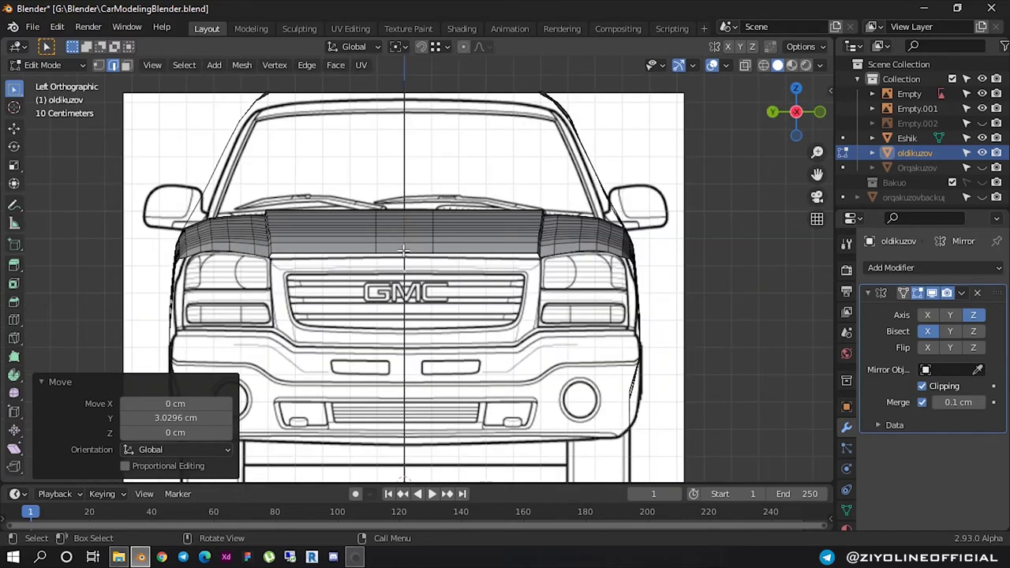
{"action": "left_click", "coordinate": [745, 65]}
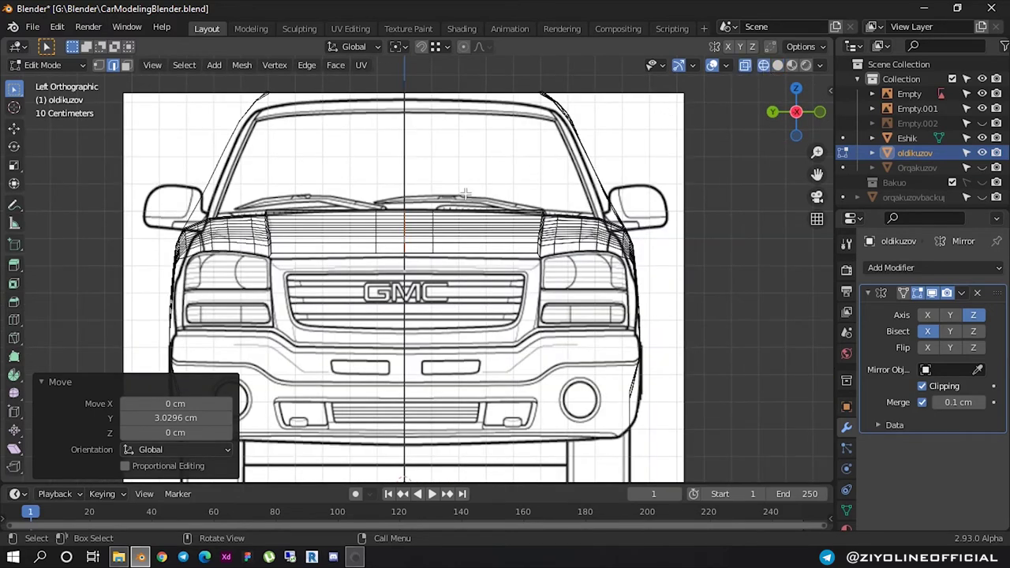
{"action": "scroll", "coordinate": [324, 227], "scroll_direction": "up", "scroll_amount": 2}
{"action": "scroll", "coordinate": [419, 201], "scroll_direction": "up", "scroll_amount": 3}
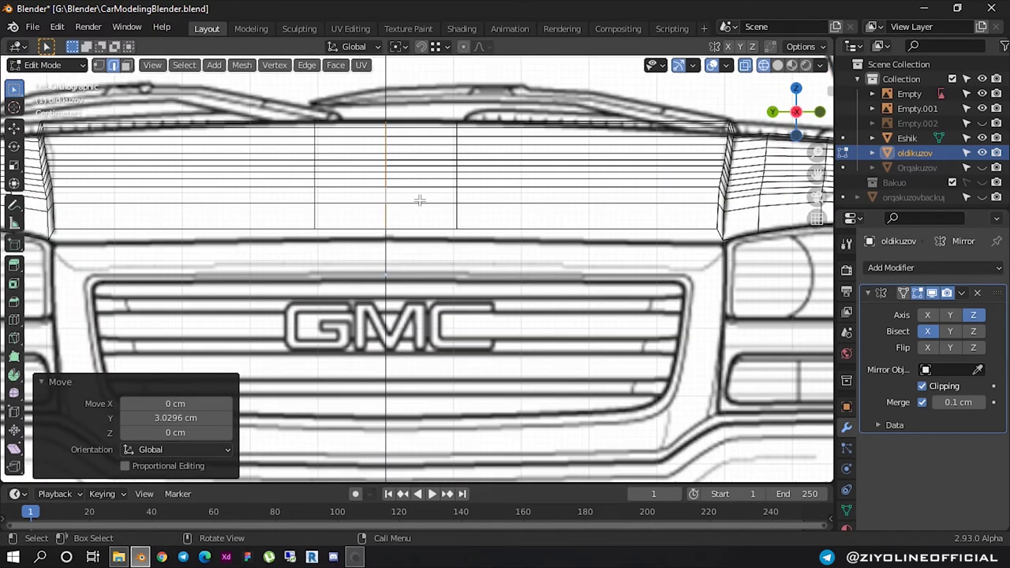
Extrude a vertical hood edge -14.5 cm along Y into a new face strip
{"action": "left_click", "coordinate": [456, 192]}
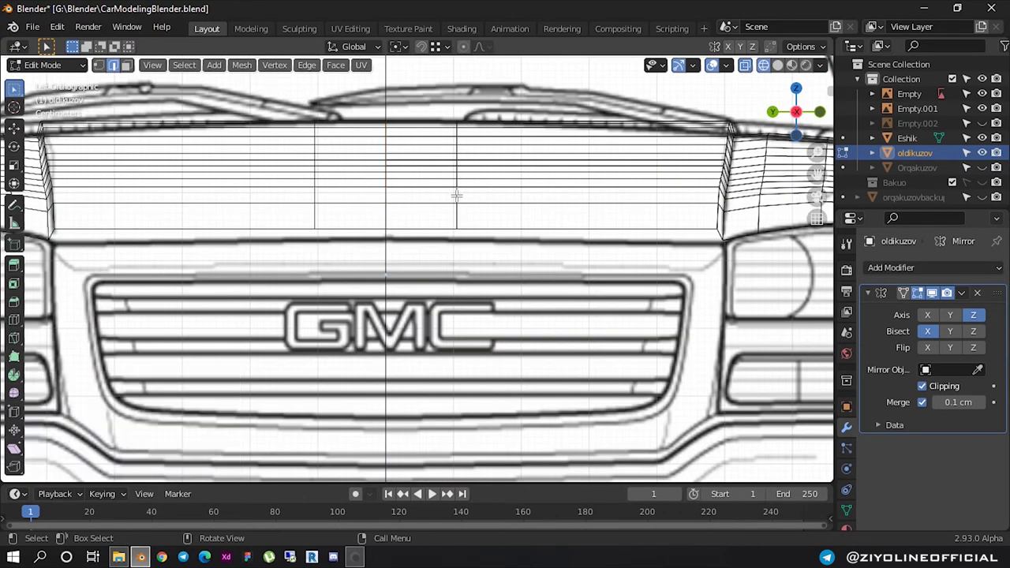
{"action": "left_click", "coordinate": [456, 195], "text": "alt"}
{"action": "key", "text": "e"}
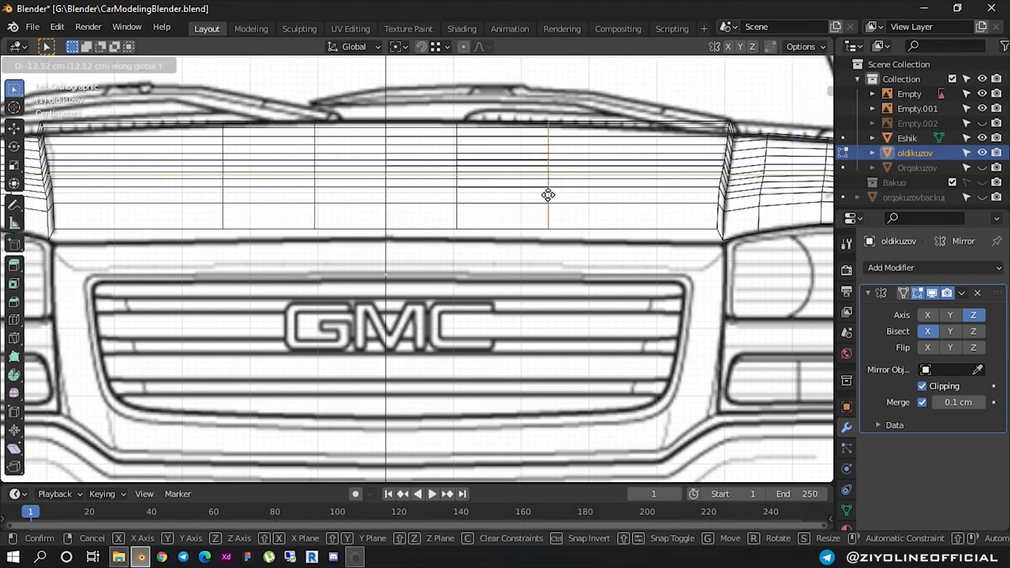
{"action": "left_click", "coordinate": [548, 195]}
Return to solid shading and orbit around to inspect the extended hood
{"action": "scroll", "coordinate": [549, 195], "scroll_direction": "down", "scroll_amount": 3}
{"action": "middle_click_drag", "start_coordinate": [548, 195], "coordinate": [443, 277]}
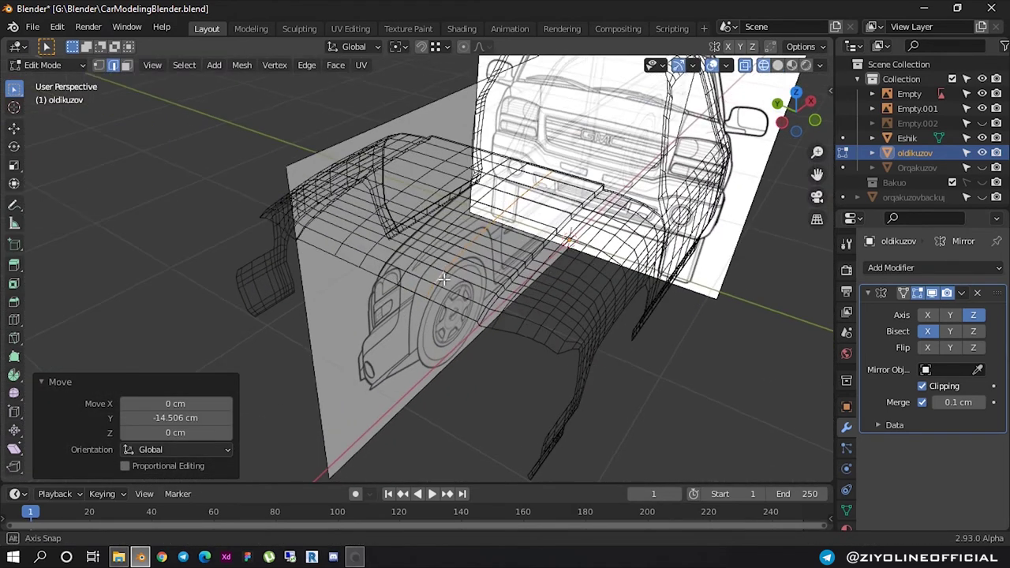
{"action": "scroll", "coordinate": [444, 278], "scroll_direction": "up", "scroll_amount": 3}
{"action": "scroll", "coordinate": [444, 278], "scroll_direction": "up", "scroll_amount": 2}
{"action": "scroll", "coordinate": [443, 278], "scroll_direction": "down", "scroll_amount": 5}
{"action": "mouse_move", "coordinate": [443, 277]}
{"action": "middle_mouse_down"}
{"action": "mouse_move", "coordinate": [473, 237]}
{"action": "mouse_move", "coordinate": [543, 227]}
{"action": "middle_mouse_up"}
{"action": "scroll", "coordinate": [543, 227], "scroll_direction": "up", "scroll_amount": 3}
{"action": "scroll", "coordinate": [543, 228], "scroll_direction": "down", "scroll_amount": 3}
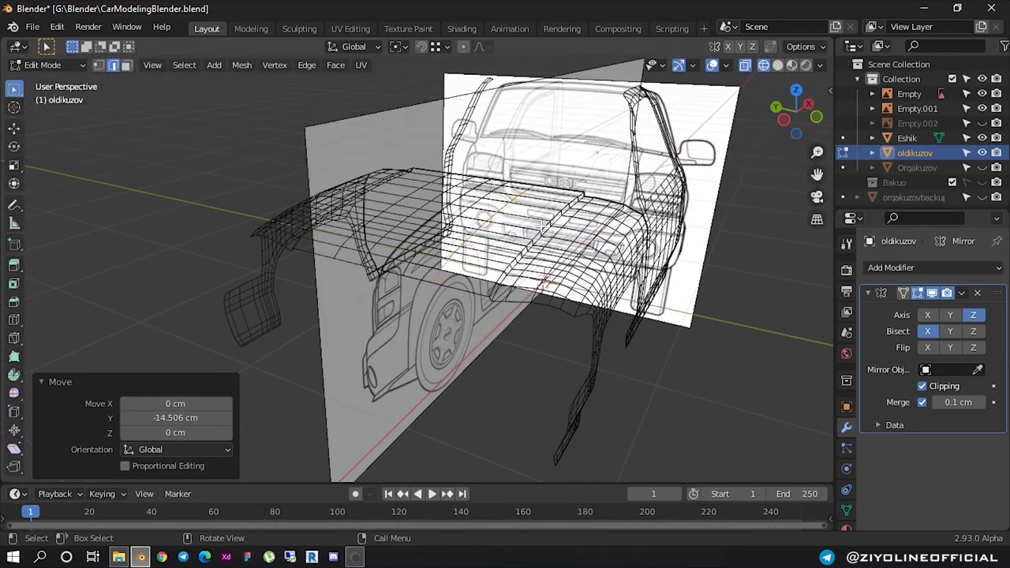
{"action": "left_click", "coordinate": [777, 65]}
{"action": "scroll", "coordinate": [514, 241], "scroll_direction": "up", "scroll_amount": 1}
{"action": "mouse_move", "coordinate": [513, 241]}
{"action": "middle_mouse_down"}
{"action": "mouse_move", "coordinate": [533, 214]}
{"action": "mouse_move", "coordinate": [613, 223]}
{"action": "mouse_move", "coordinate": [584, 235]}
{"action": "mouse_move", "coordinate": [518, 223]}
{"action": "mouse_move", "coordinate": [505, 250]}
{"action": "middle_mouse_up"}
{"action": "scroll", "coordinate": [516, 259], "scroll_direction": "up", "scroll_amount": 3}
{"action": "scroll", "coordinate": [515, 260], "scroll_direction": "down", "scroll_amount": 1}
{"action": "scroll", "coordinate": [515, 259], "scroll_direction": "up", "scroll_amount": 4}
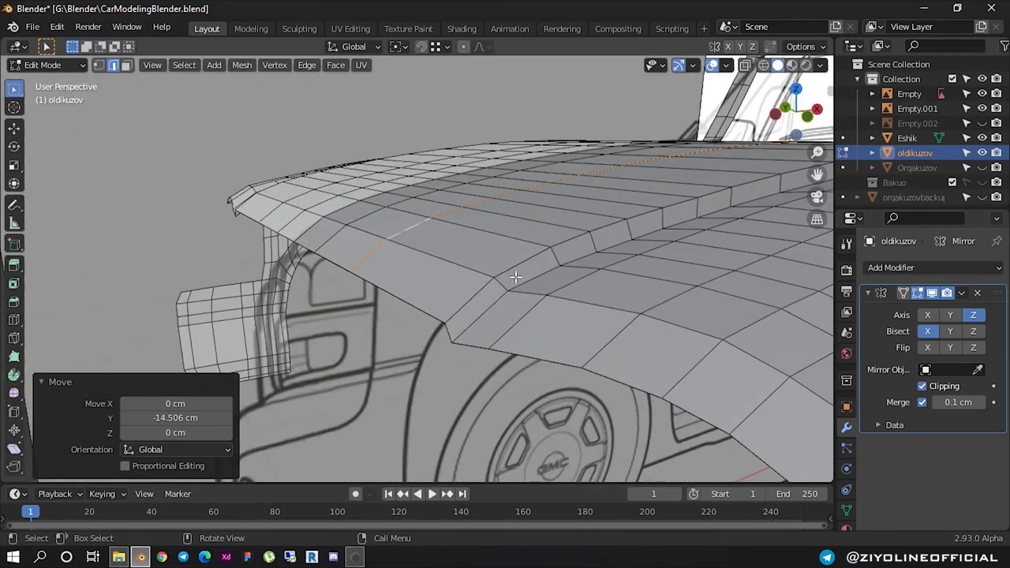
{"action": "scroll", "coordinate": [485, 285], "scroll_direction": "down", "scroll_amount": 2}
{"action": "mouse_move", "coordinate": [485, 284]}
{"action": "middle_mouse_down"}
{"action": "mouse_move", "coordinate": [543, 283]}
{"action": "mouse_move", "coordinate": [655, 228]}
{"action": "middle_mouse_up"}
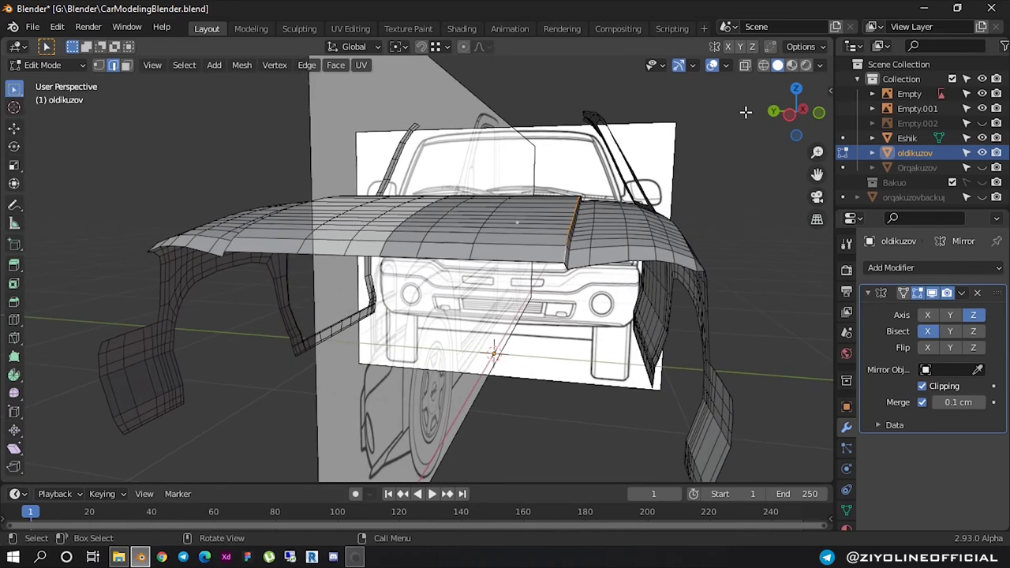
In side orthographic view, slide the selected edge loop along Y into line with the grille
{"action": "left_click", "coordinate": [790, 114]}
{"action": "scroll", "coordinate": [590, 222], "scroll_direction": "up", "scroll_amount": 2}
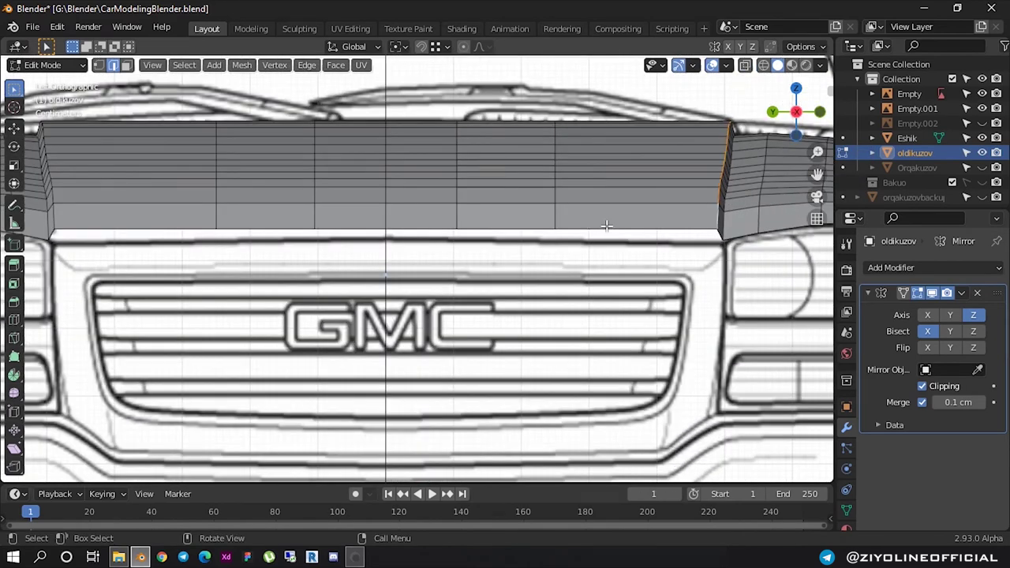
{"action": "key", "text": "g"}
{"action": "key", "text": "y"}
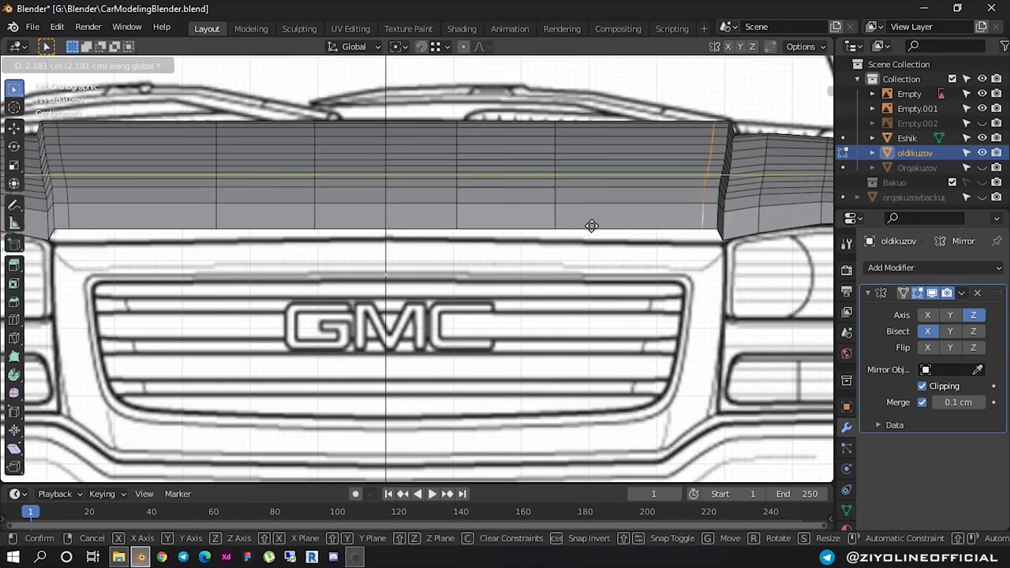
{"action": "left_click", "coordinate": [592, 226]}
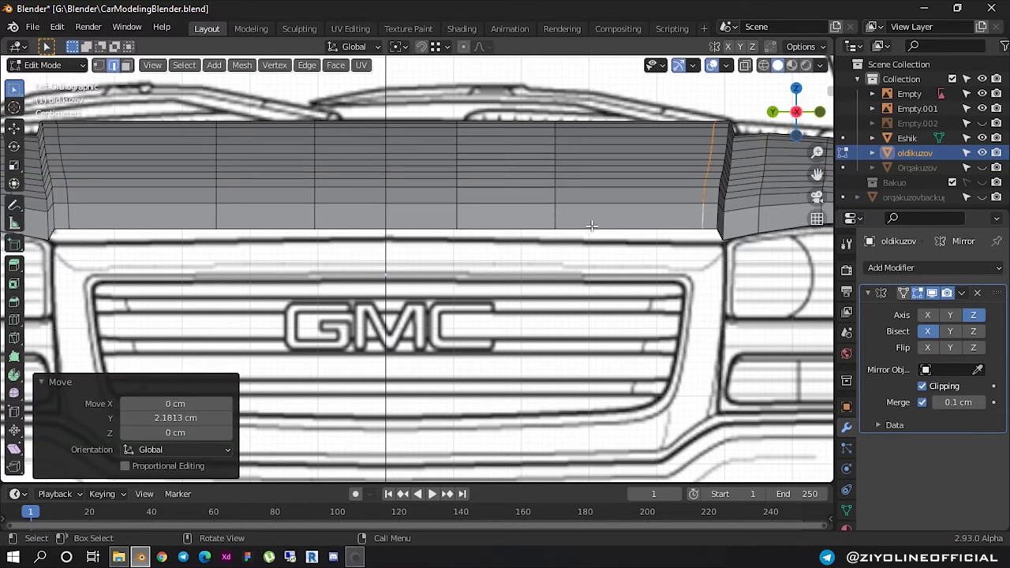
{"action": "key", "text": "g"}
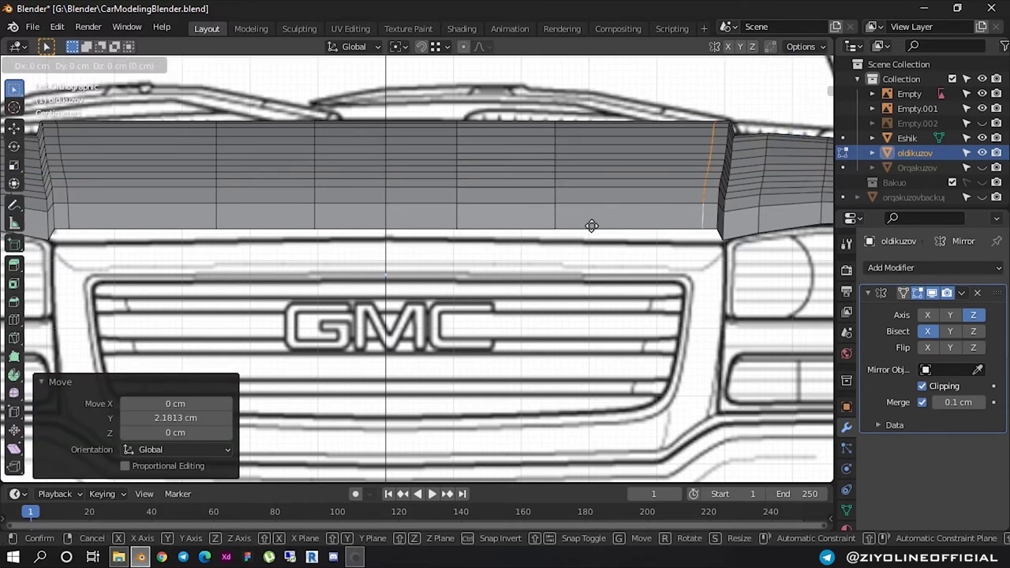
{"action": "left_click", "coordinate": [541, 229]}
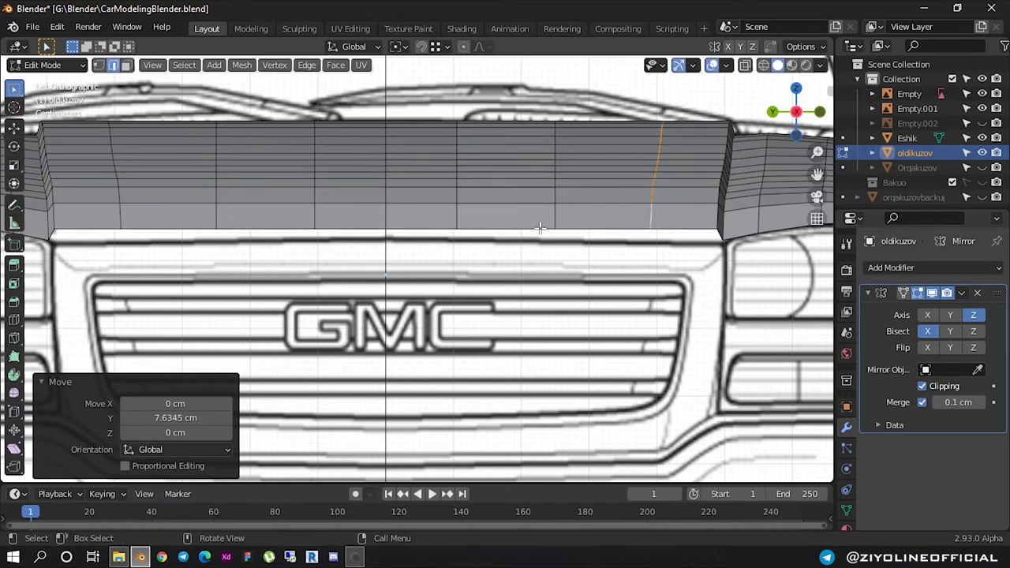
Shift the edge loop near the hood's outer corner 1.1997 cm along Y
{"action": "left_click", "coordinate": [719, 212], "text": "alt"}
{"action": "key", "text": "g"}
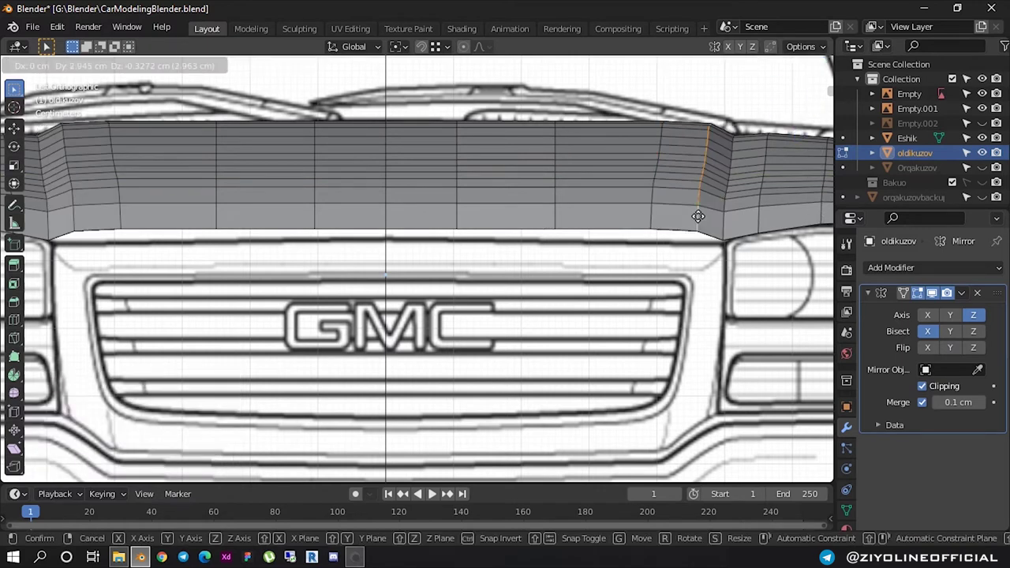
{"action": "key", "text": "y"}
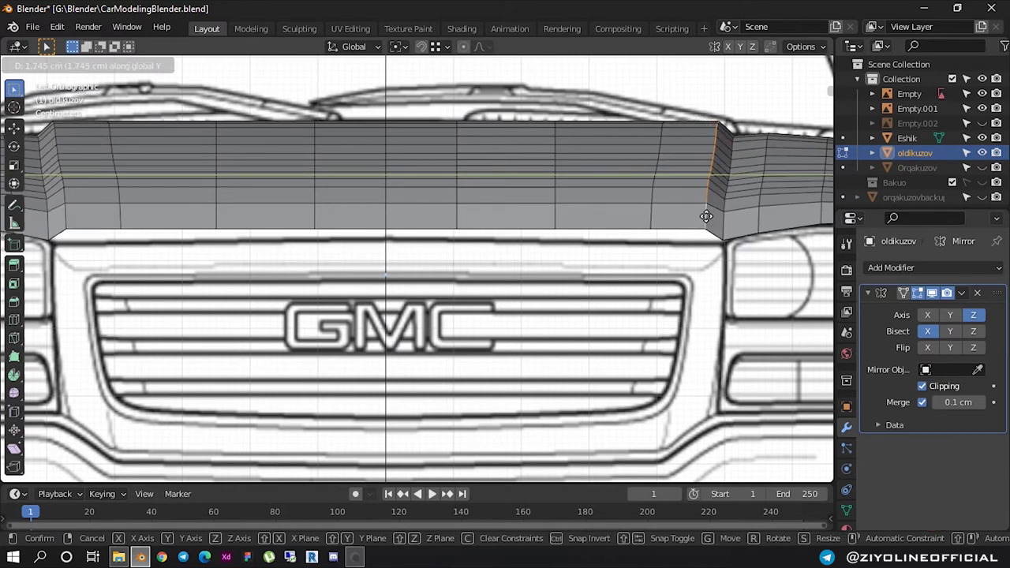
{"action": "left_click", "coordinate": [711, 219]}
{"action": "scroll", "coordinate": [711, 221], "scroll_direction": "down", "scroll_amount": 4}
{"action": "middle_click_drag", "start_coordinate": [710, 219], "coordinate": [561, 249]}
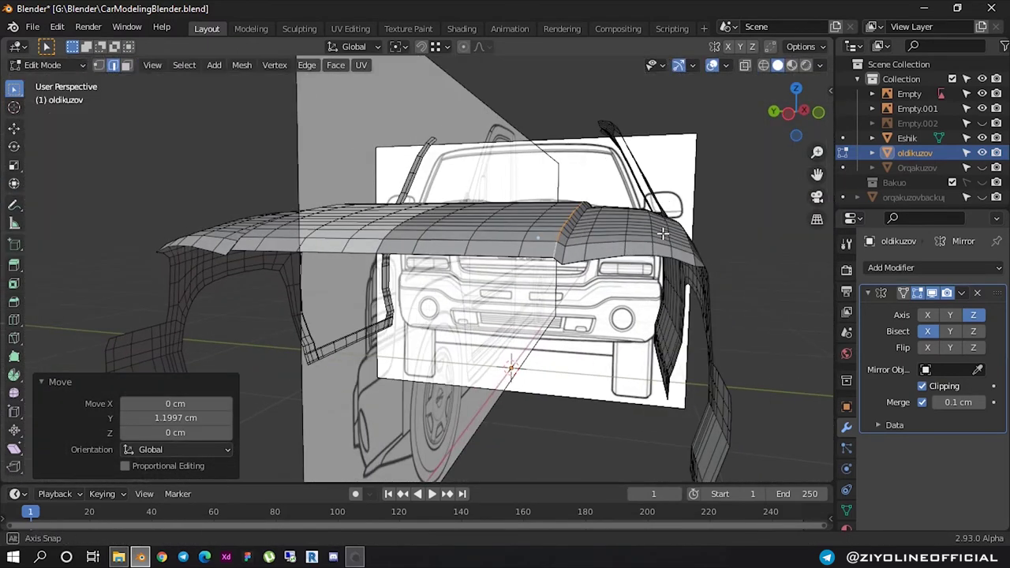
Deselect all edges and zoom around to check the hood
{"action": "scroll", "coordinate": [561, 249], "scroll_direction": "down", "scroll_amount": 2}
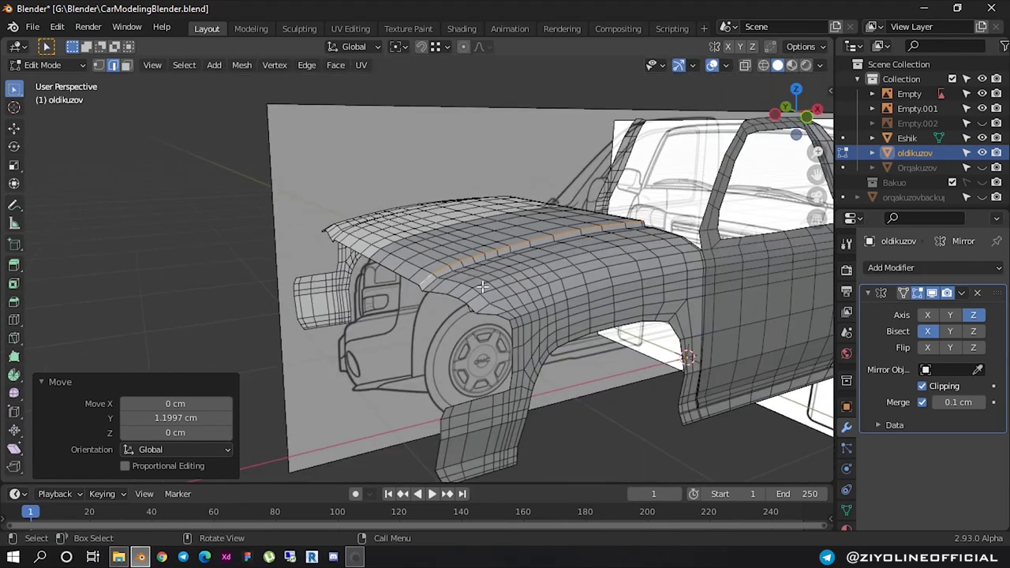
{"action": "left_click", "coordinate": [155, 224]}
{"action": "scroll", "coordinate": [515, 268], "scroll_direction": "up", "scroll_amount": 2}
{"action": "scroll", "coordinate": [514, 314], "scroll_direction": "up", "scroll_amount": 2}
{"action": "scroll", "coordinate": [515, 317], "scroll_direction": "up", "scroll_amount": 2}
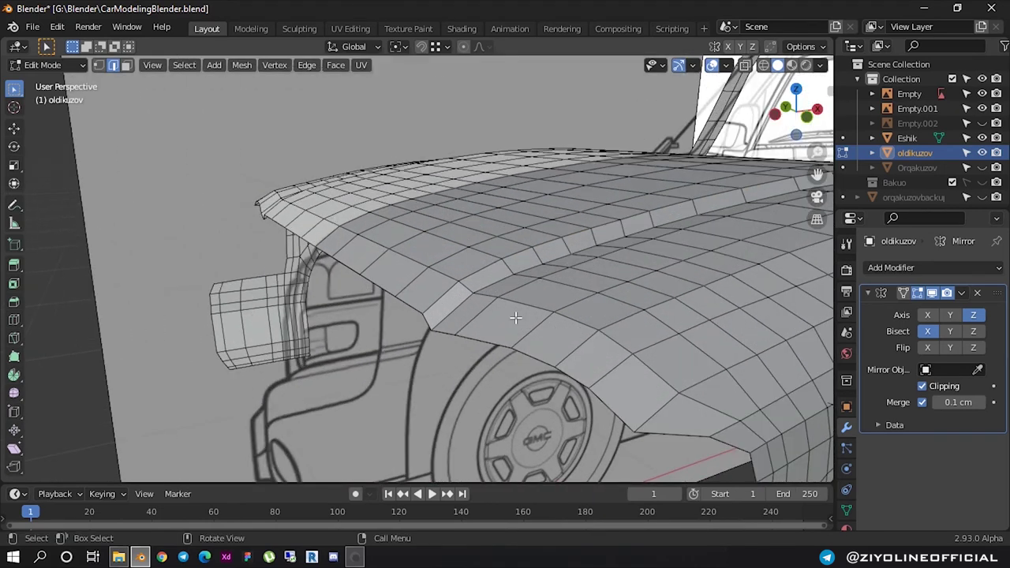
{"action": "scroll", "coordinate": [515, 317], "scroll_direction": "down", "scroll_amount": 1}
{"action": "scroll", "coordinate": [542, 282], "scroll_direction": "down", "scroll_amount": 3}
{"action": "scroll", "coordinate": [521, 272], "scroll_direction": "up", "scroll_amount": 1}
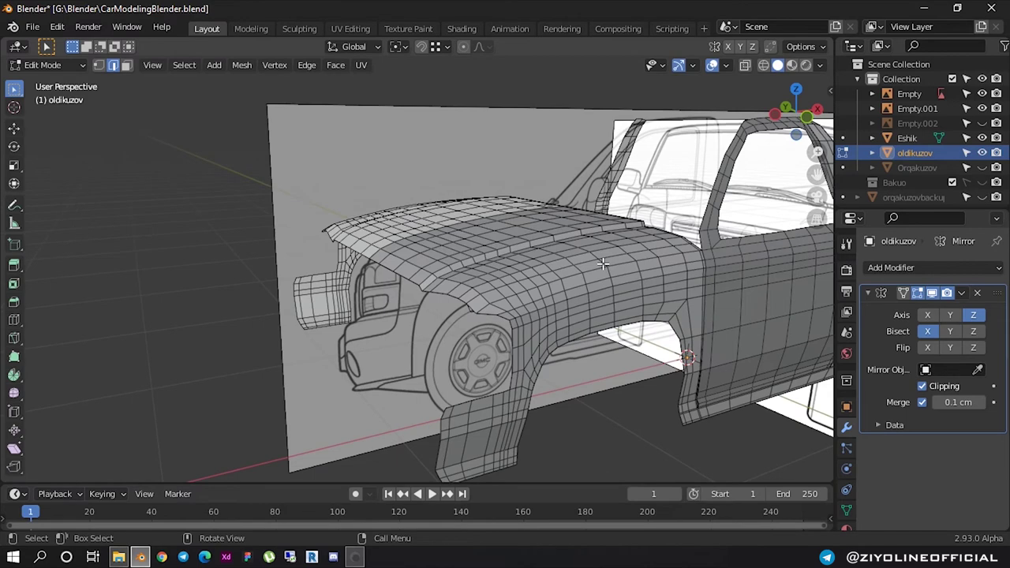
{"action": "scroll", "coordinate": [513, 266], "scroll_direction": "down", "scroll_amount": 1}
Return to Object Mode with oldikuzov selected and open the Add Modifier list
{"action": "key", "text": "Tab"}
{"action": "key", "text": "ctrl+z"}
{"action": "key", "text": "ctrl+shift+z"}
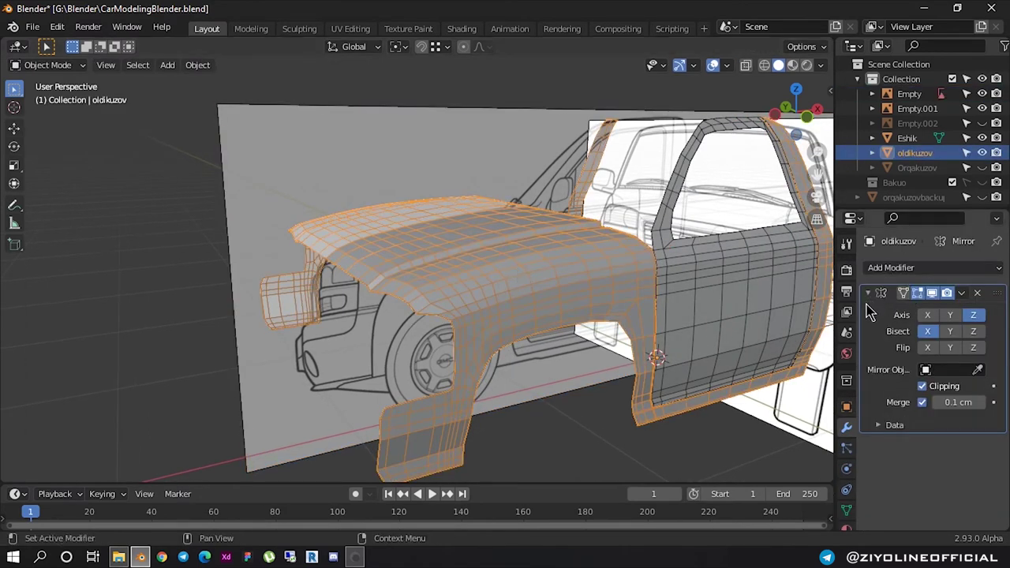
{"action": "left_click", "coordinate": [994, 272]}
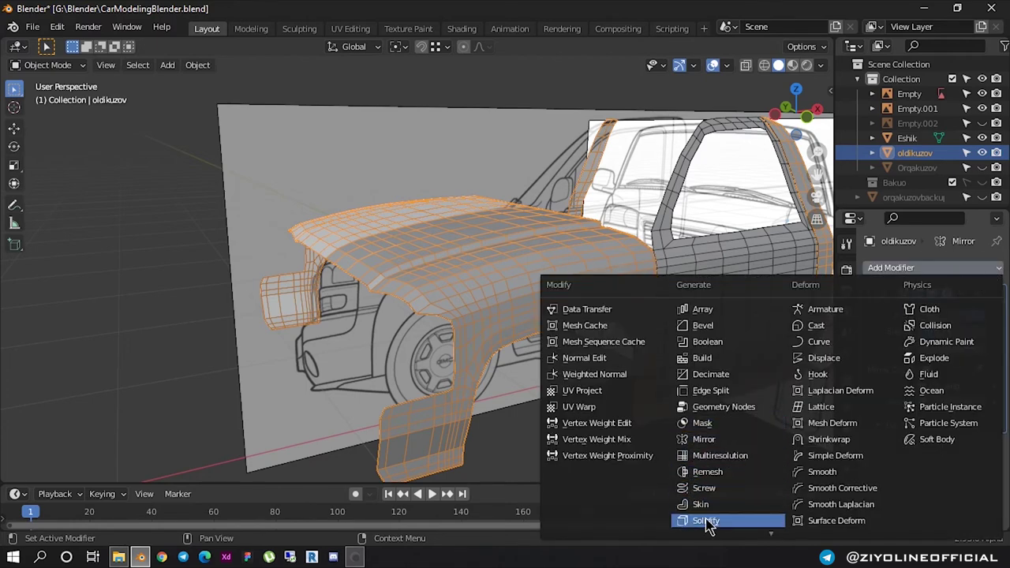
Add a Subdivision Surface modifier to the front body and orbit to inspect the smoothing
{"action": "left_click", "coordinate": [724, 461]}
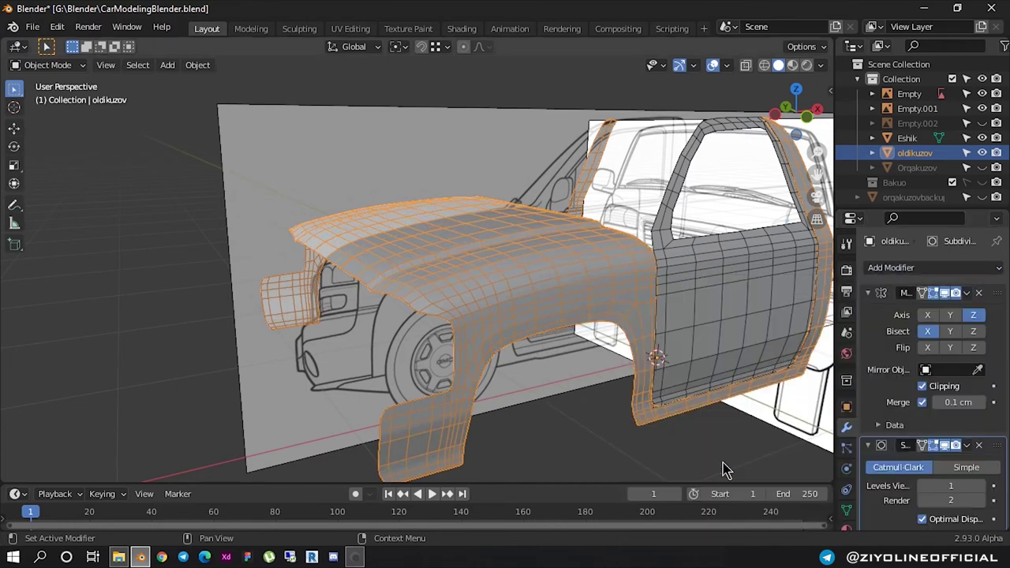
{"action": "scroll", "coordinate": [385, 268], "scroll_direction": "up", "scroll_amount": 2}
{"action": "scroll", "coordinate": [385, 268], "scroll_direction": "up", "scroll_amount": 4}
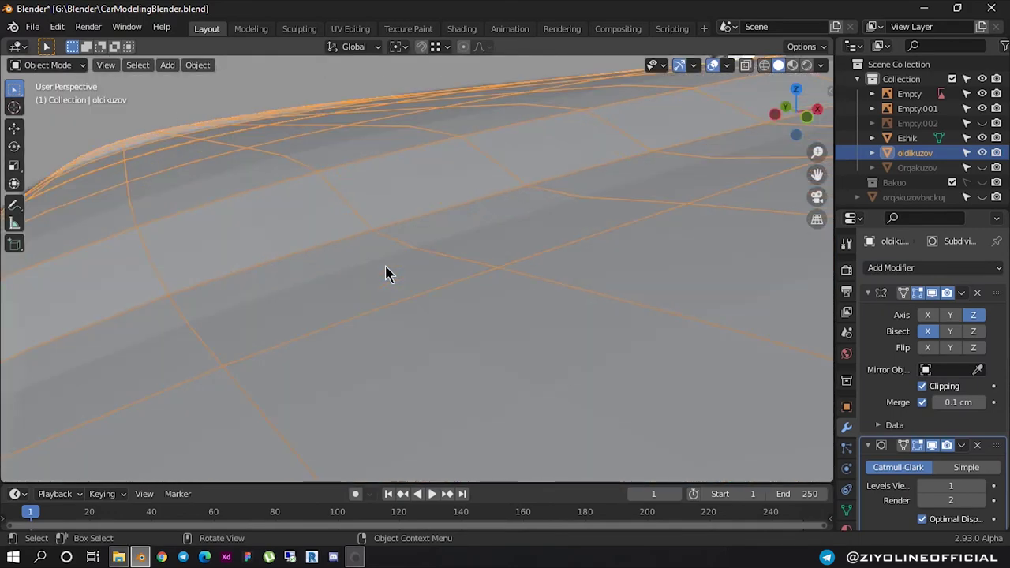
{"action": "scroll", "coordinate": [385, 268], "scroll_direction": "down", "scroll_amount": 6}
{"action": "mouse_move", "coordinate": [410, 289]}
{"action": "middle_mouse_down"}
{"action": "mouse_move", "coordinate": [498, 299]}
{"action": "mouse_move", "coordinate": [511, 312]}
{"action": "middle_mouse_up"}
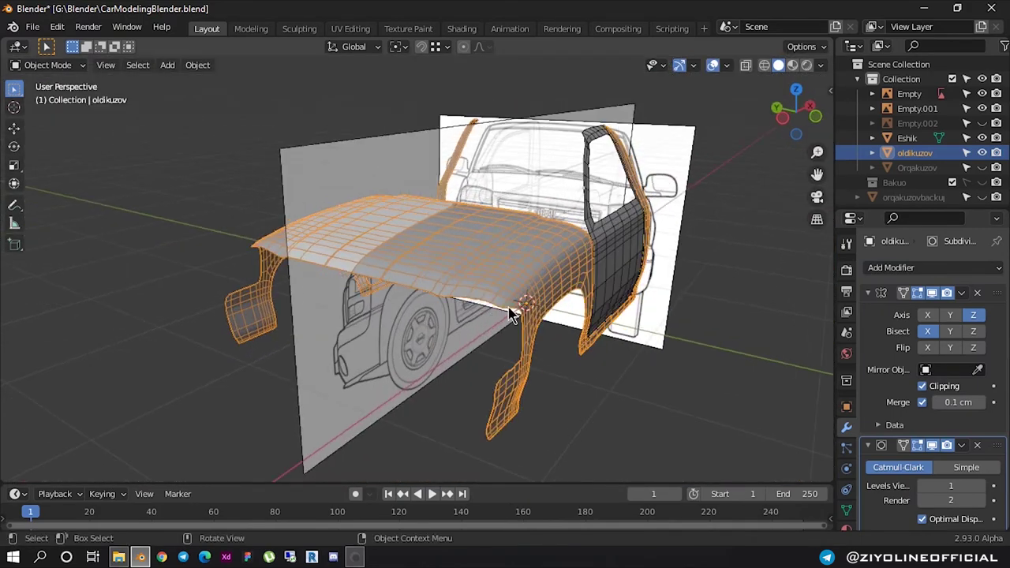
Isolate the front body in local view and inspect it from the front and roof sides
{"action": "key", "text": "KP_Divide"}
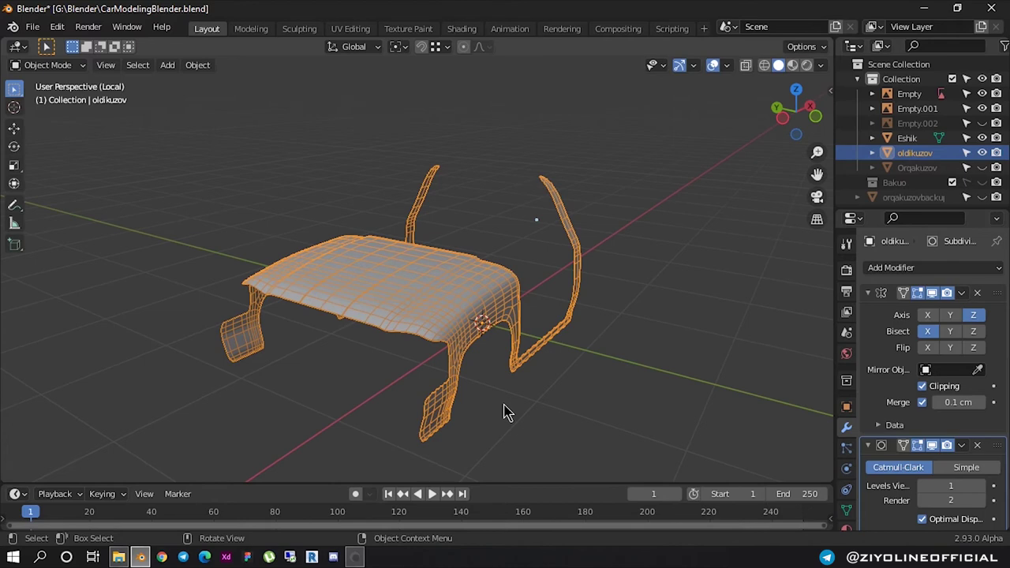
{"action": "left_click", "coordinate": [508, 413]}
{"action": "scroll", "coordinate": [394, 323], "scroll_direction": "up", "scroll_amount": 5}
{"action": "scroll", "coordinate": [363, 316], "scroll_direction": "down", "scroll_amount": 5}
{"action": "scroll", "coordinate": [300, 336], "scroll_direction": "up", "scroll_amount": 5}
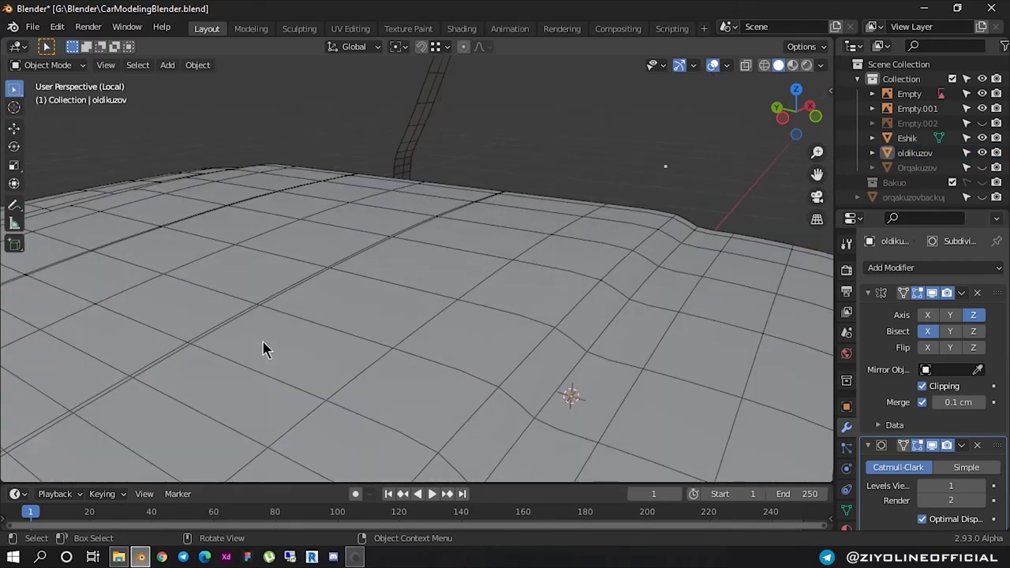
{"action": "scroll", "coordinate": [284, 346], "scroll_direction": "down", "scroll_amount": 5}
{"action": "mouse_move", "coordinate": [310, 343]}
{"action": "middle_mouse_down"}
{"action": "mouse_move", "coordinate": [386, 312]}
{"action": "mouse_move", "coordinate": [282, 332]}
{"action": "mouse_move", "coordinate": [437, 304]}
{"action": "mouse_move", "coordinate": [247, 327]}
{"action": "middle_mouse_up"}
{"action": "scroll", "coordinate": [281, 332], "scroll_direction": "up", "scroll_amount": 3}
{"action": "scroll", "coordinate": [333, 327], "scroll_direction": "down", "scroll_amount": 5}
{"action": "scroll", "coordinate": [542, 234], "scroll_direction": "up", "scroll_amount": 1}
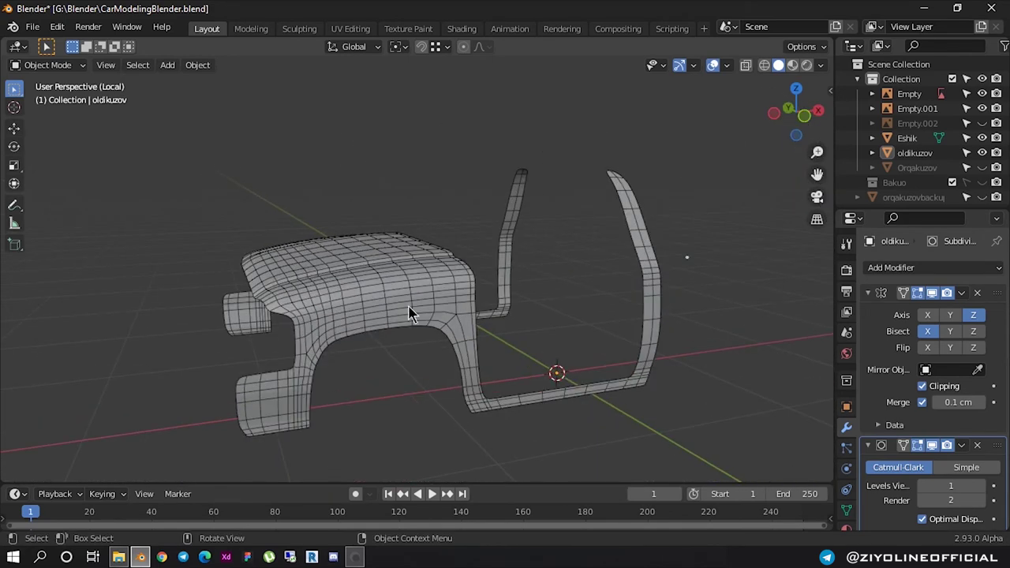
{"action": "mouse_move", "coordinate": [454, 314]}
{"action": "middle_mouse_down"}
{"action": "mouse_move", "coordinate": [507, 311]}
{"action": "mouse_move", "coordinate": [471, 293]}
{"action": "middle_mouse_up"}
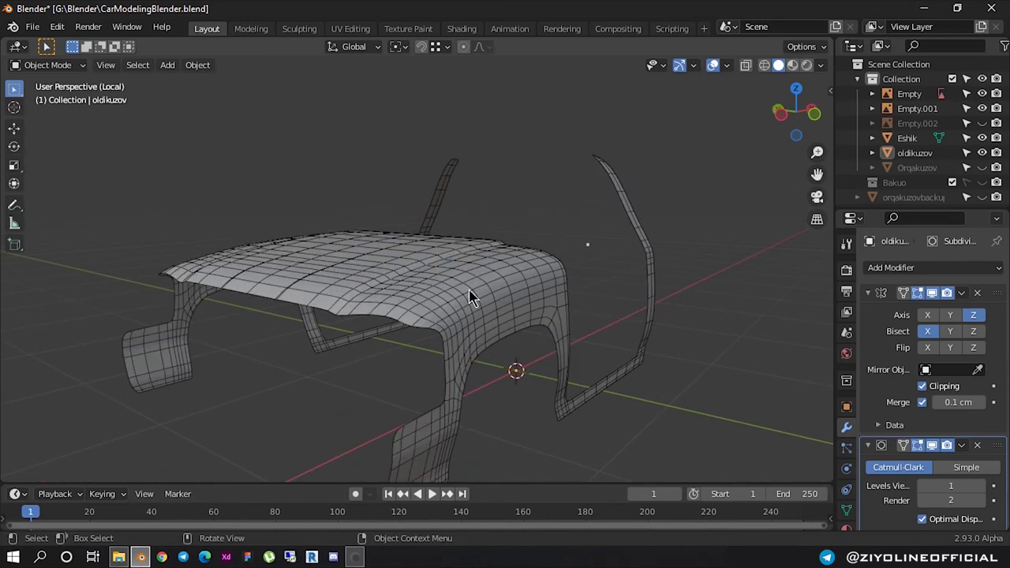
Delete the Subdivision Surface modifier, keeping only Mirror, and return the body to Edit Mode
{"action": "left_click", "coordinate": [478, 296]}
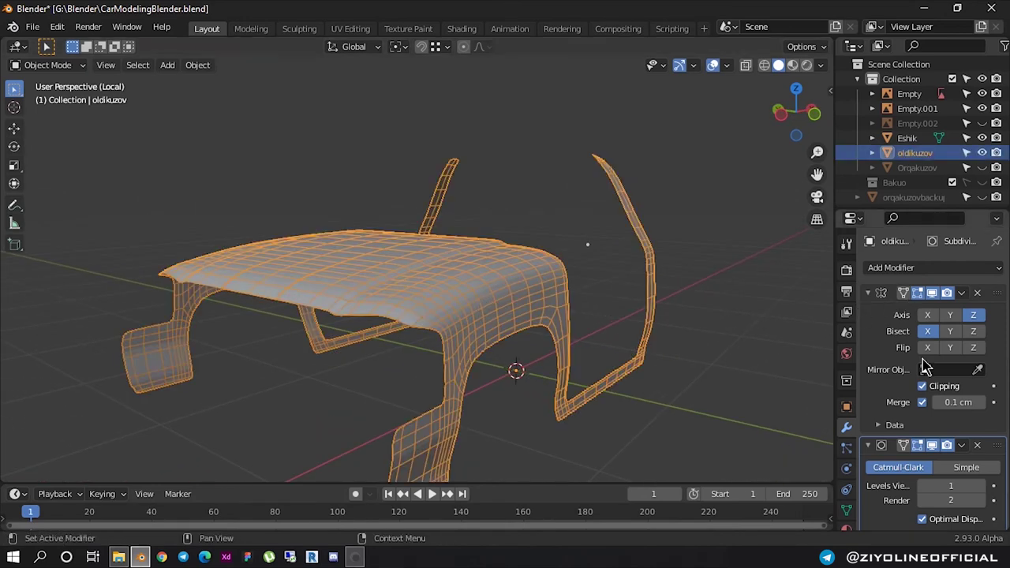
{"action": "left_click", "coordinate": [977, 447]}
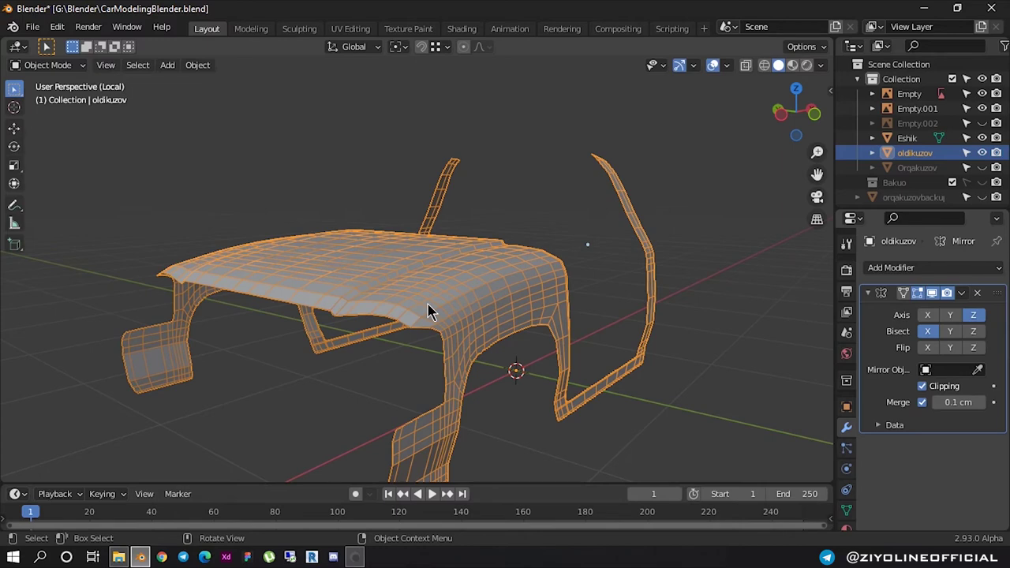
{"action": "key", "text": "Tab"}
Orbit and zoom around the isolated body in Edit Mode to inspect the door frames
{"action": "scroll", "coordinate": [581, 435], "scroll_direction": "up", "scroll_amount": 5}
{"action": "mouse_move", "coordinate": [582, 435]}
{"action": "middle_mouse_down"}
{"action": "mouse_move", "coordinate": [352, 279]}
{"action": "mouse_move", "coordinate": [349, 311]}
{"action": "middle_mouse_up"}
{"action": "scroll", "coordinate": [352, 280], "scroll_direction": "down", "scroll_amount": 2}
{"action": "scroll", "coordinate": [353, 282], "scroll_direction": "down", "scroll_amount": 3}
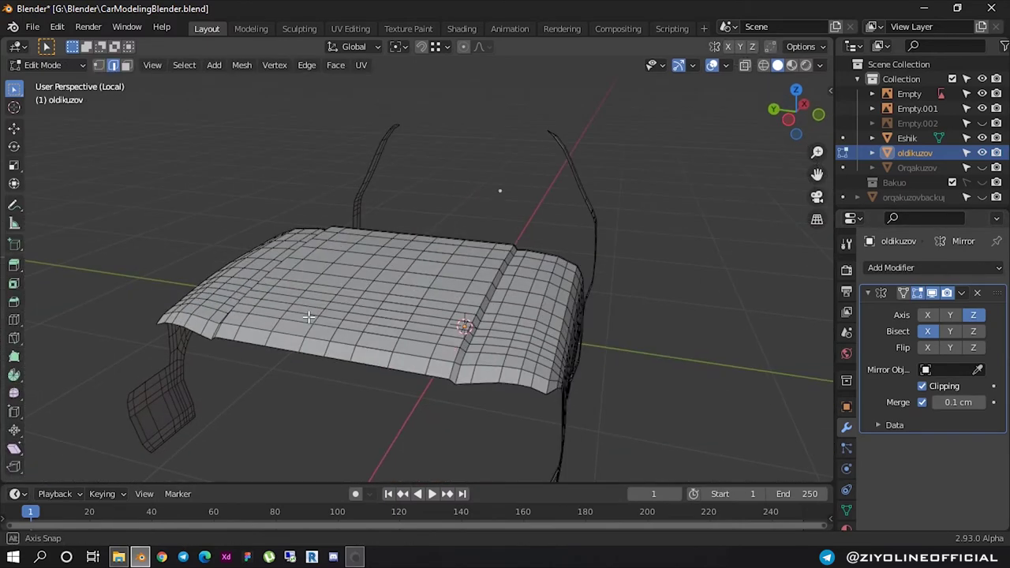
{"action": "scroll", "coordinate": [349, 311], "scroll_direction": "up", "scroll_amount": 1}
{"action": "scroll", "coordinate": [447, 306], "scroll_direction": "up", "scroll_amount": 2}
{"action": "scroll", "coordinate": [450, 305], "scroll_direction": "up", "scroll_amount": 3}
{"action": "scroll", "coordinate": [450, 305], "scroll_direction": "down", "scroll_amount": 5}
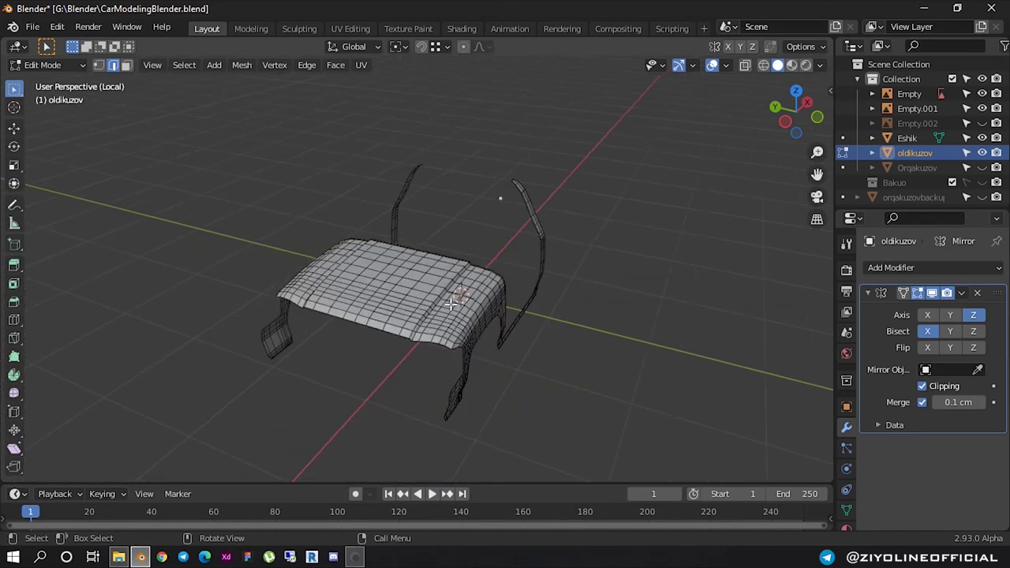
{"action": "middle_click_drag", "start_coordinate": [450, 305], "coordinate": [390, 288]}
{"action": "scroll", "coordinate": [414, 279], "scroll_direction": "up", "scroll_amount": 3}
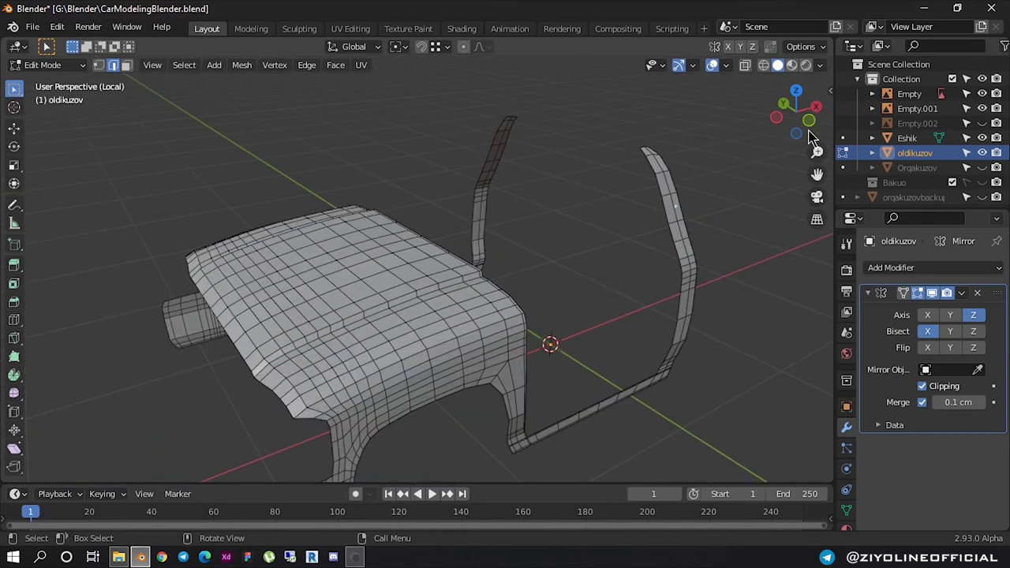
Exit local view to show the blueprints again, then snap to an orthographic side view of hood and door
{"action": "key", "text": "KP_Divide"}
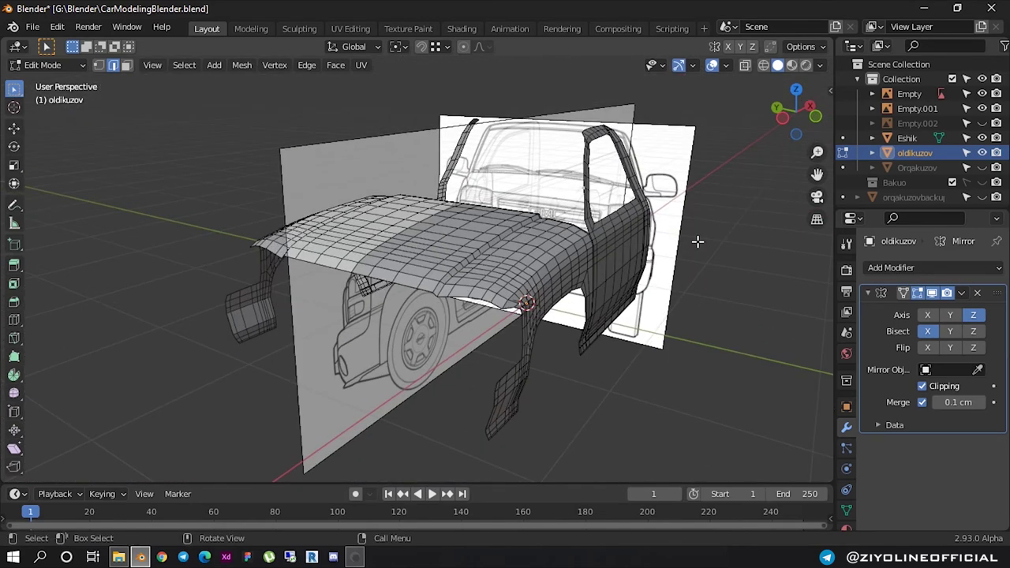
{"action": "scroll", "coordinate": [588, 229], "scroll_direction": "up", "scroll_amount": 5}
{"action": "middle_click_drag", "start_coordinate": [591, 210], "coordinate": [545, 214]}
{"action": "scroll", "coordinate": [545, 214], "scroll_direction": "down", "scroll_amount": 3}
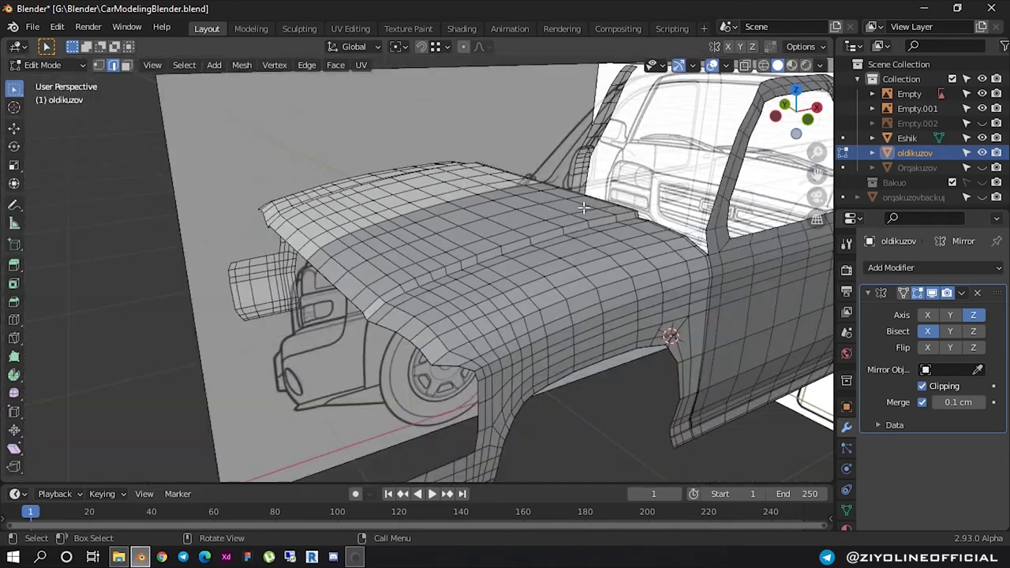
{"action": "scroll", "coordinate": [436, 217], "scroll_direction": "up", "scroll_amount": 3}
{"action": "scroll", "coordinate": [438, 221], "scroll_direction": "up", "scroll_amount": 1}
{"action": "scroll", "coordinate": [446, 245], "scroll_direction": "up", "scroll_amount": 2}
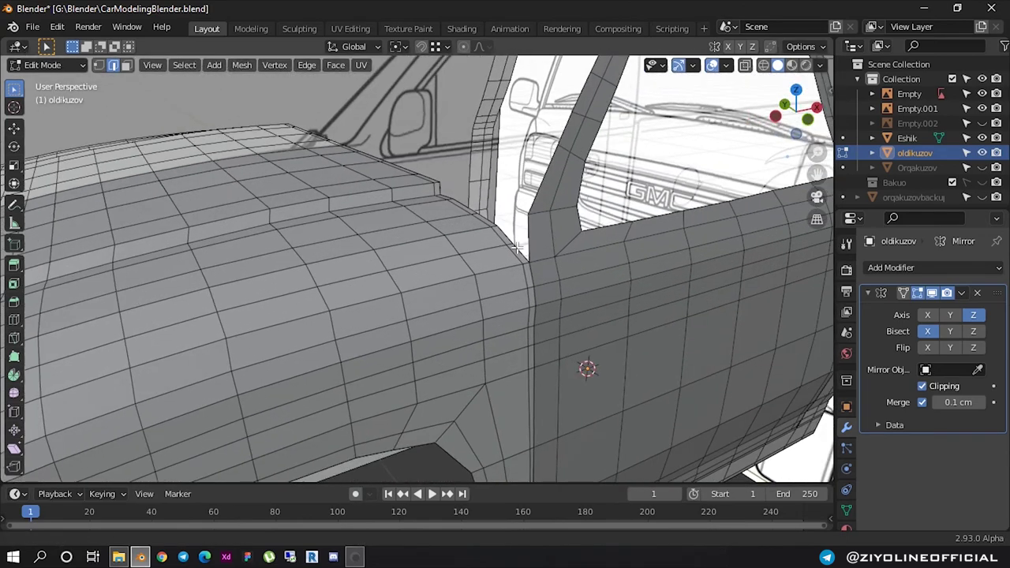
{"action": "scroll", "coordinate": [450, 255], "scroll_direction": "up", "scroll_amount": 2}
{"action": "middle_click_drag", "start_coordinate": [449, 255], "coordinate": [513, 237]}
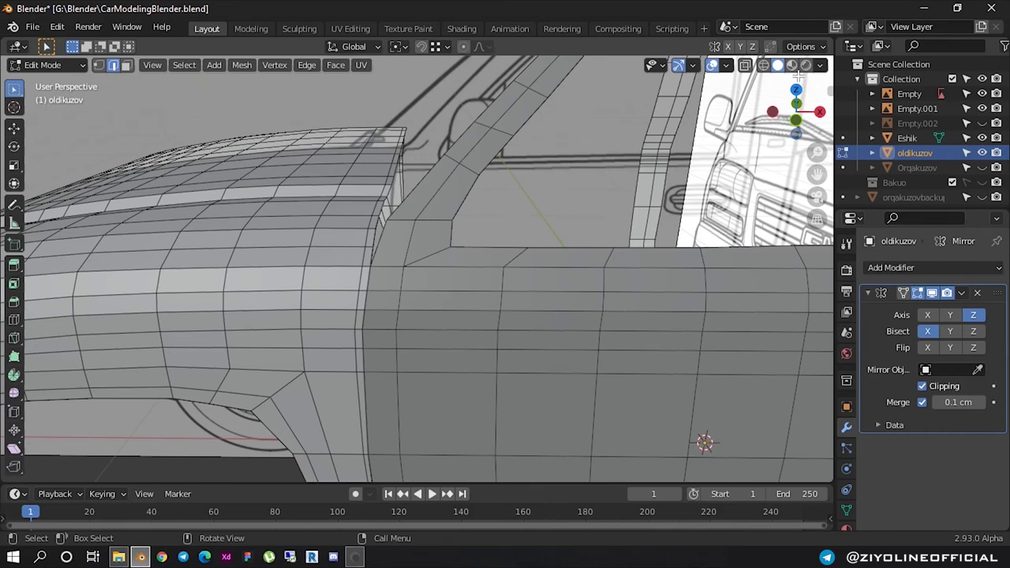
{"action": "left_click", "coordinate": [796, 122]}
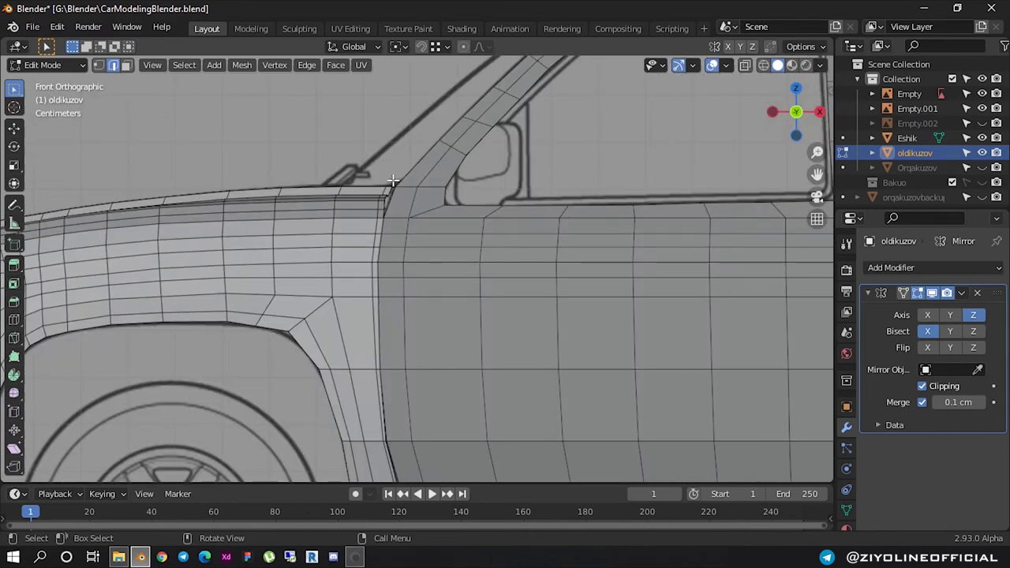
{"action": "scroll", "coordinate": [393, 181], "scroll_direction": "up", "scroll_amount": 3}
{"action": "left_click", "coordinate": [764, 67]}
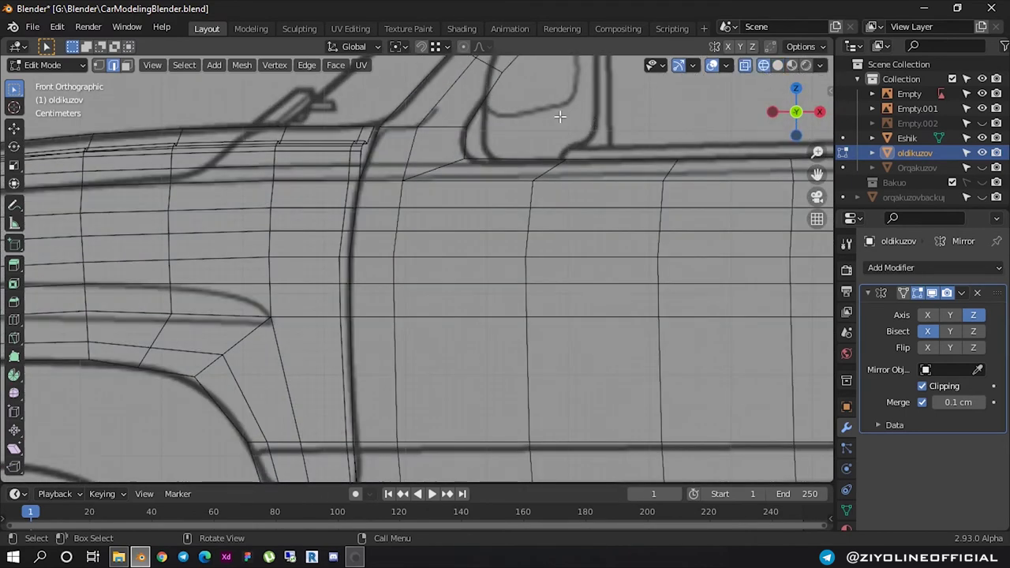
{"action": "scroll", "coordinate": [382, 157], "scroll_direction": "up", "scroll_amount": 1}
{"action": "scroll", "coordinate": [383, 162], "scroll_direction": "down", "scroll_amount": 2}
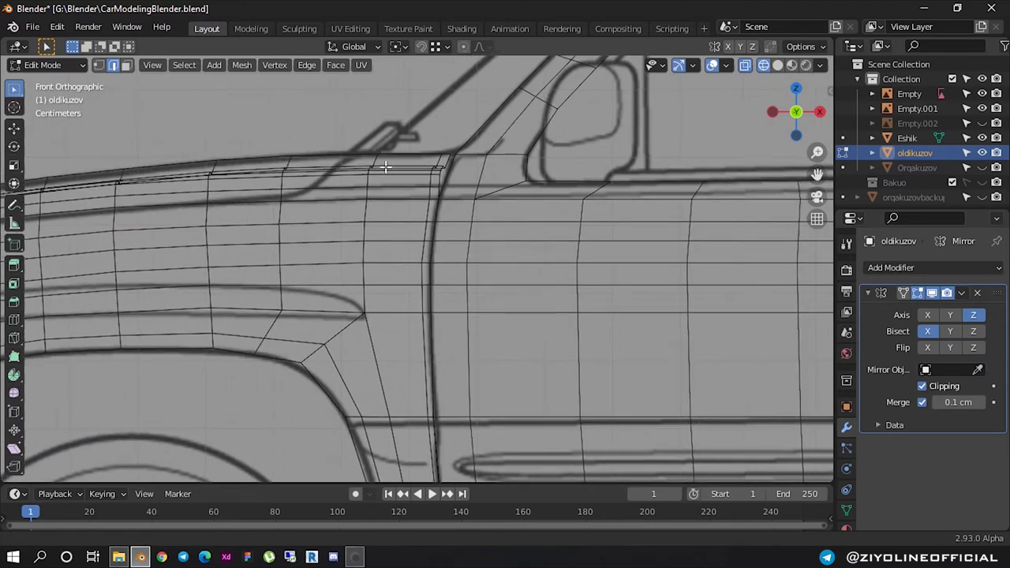
{"action": "middle_click_drag", "start_coordinate": [359, 171], "coordinate": [396, 178], "text": "shift"}
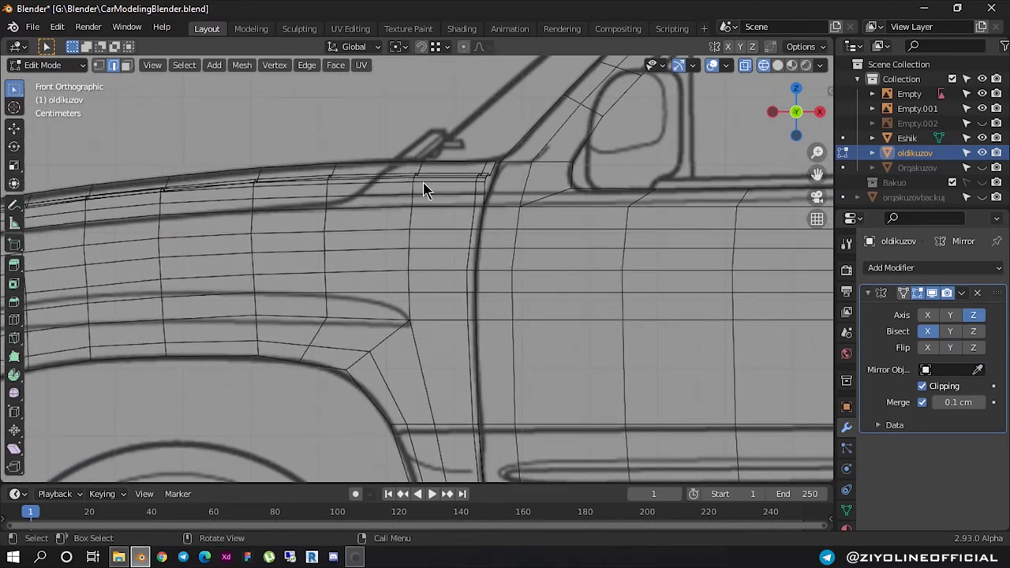
{"action": "key", "text": "Tab"}
{"action": "left_click", "coordinate": [420, 181]}
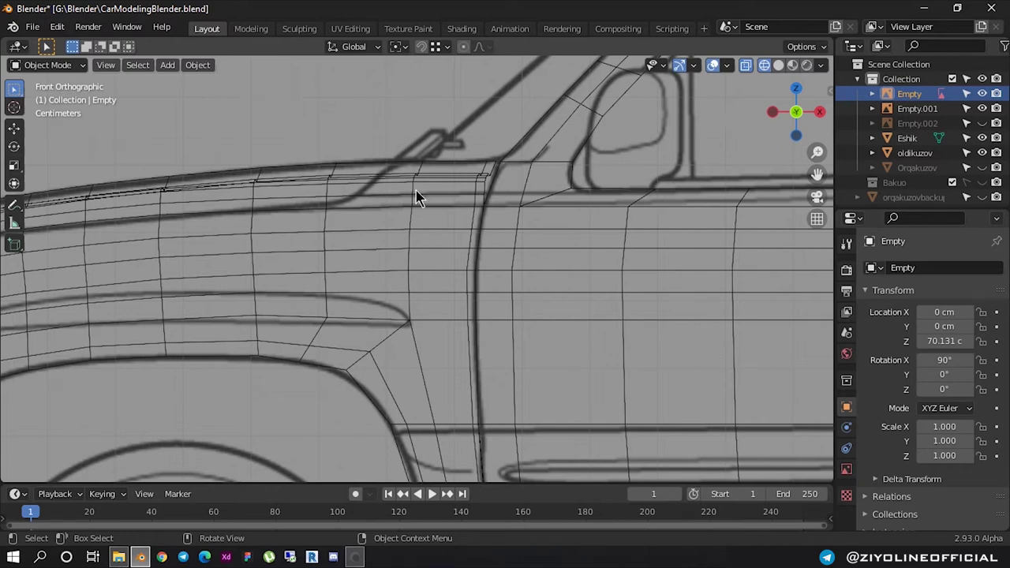
{"action": "left_click", "coordinate": [412, 198]}
{"action": "key", "text": "Tab"}
{"action": "key", "text": "1"}
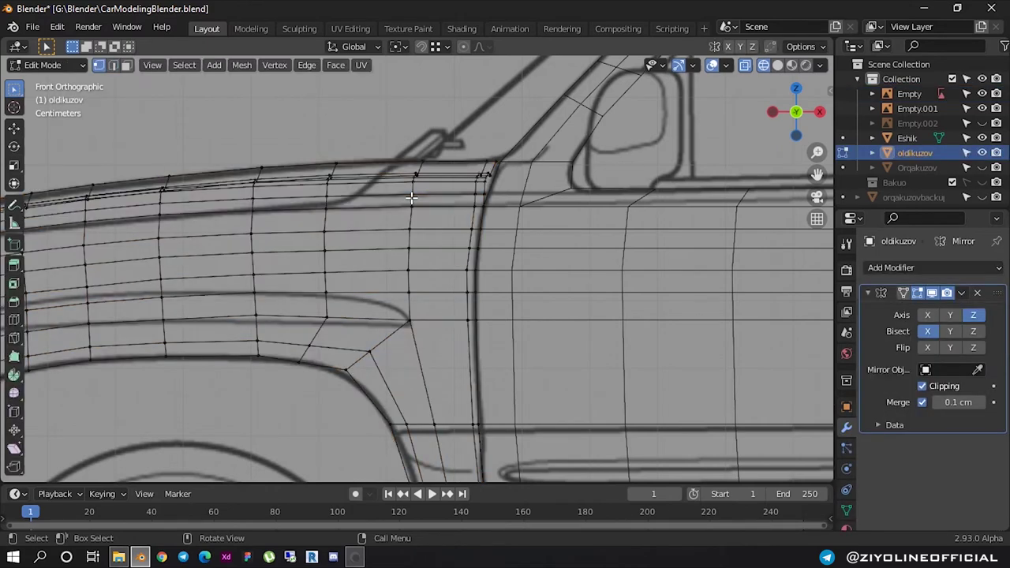
{"action": "scroll", "coordinate": [408, 159], "scroll_direction": "up", "scroll_amount": 2}
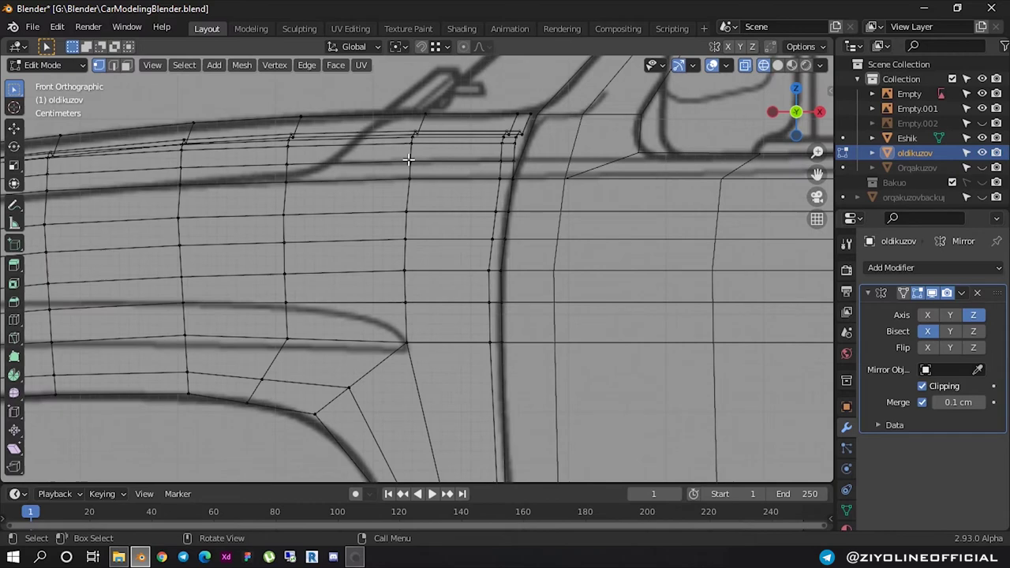
{"action": "middle_click_drag", "start_coordinate": [409, 159], "coordinate": [445, 181], "text": "shift"}
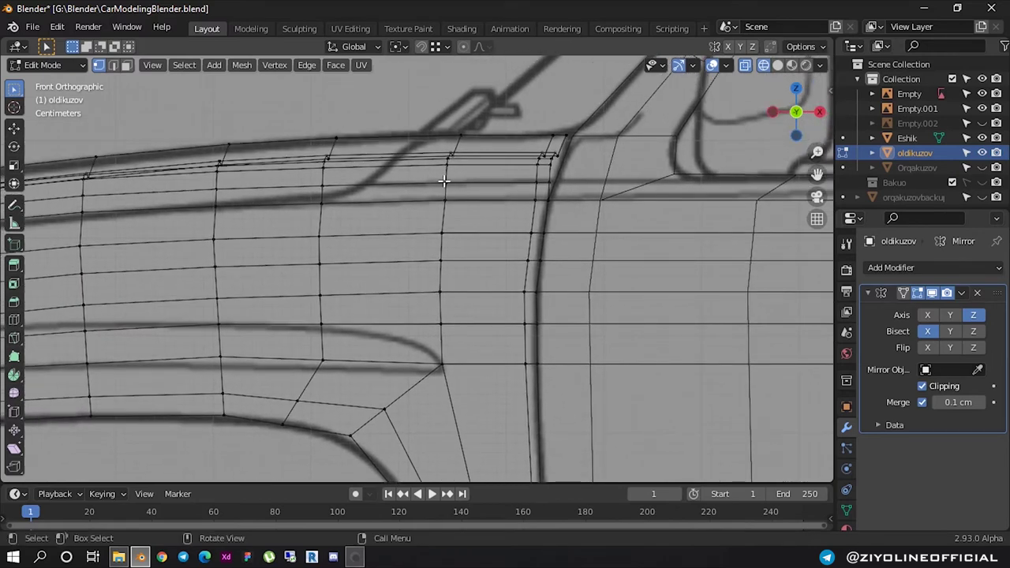
{"action": "scroll", "coordinate": [456, 181], "scroll_direction": "down", "scroll_amount": 1}
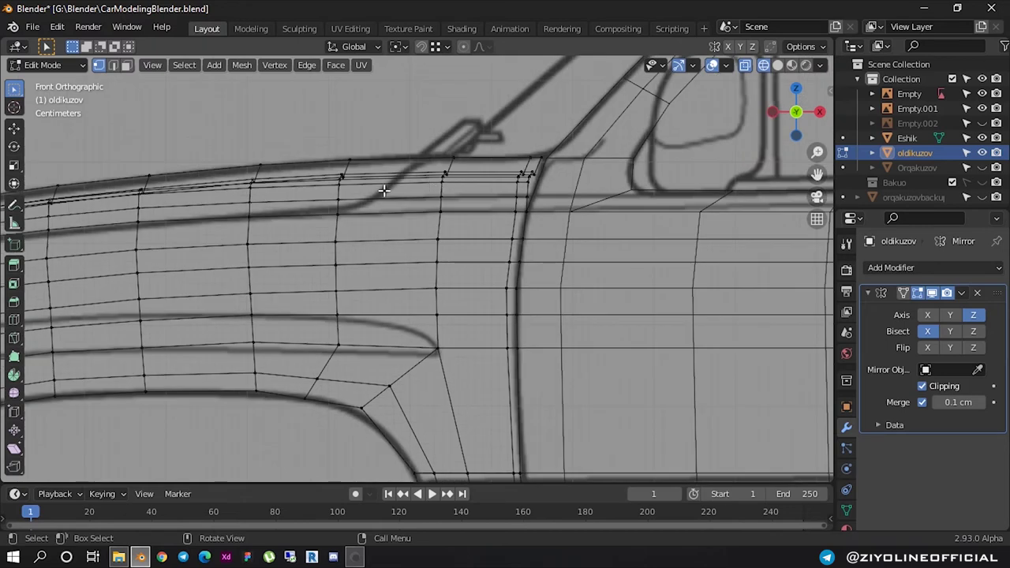
{"action": "scroll", "coordinate": [382, 190], "scroll_direction": "up", "scroll_amount": 3, "text": "ctrl"}
{"action": "scroll", "coordinate": [363, 189], "scroll_direction": "down", "scroll_amount": 1}
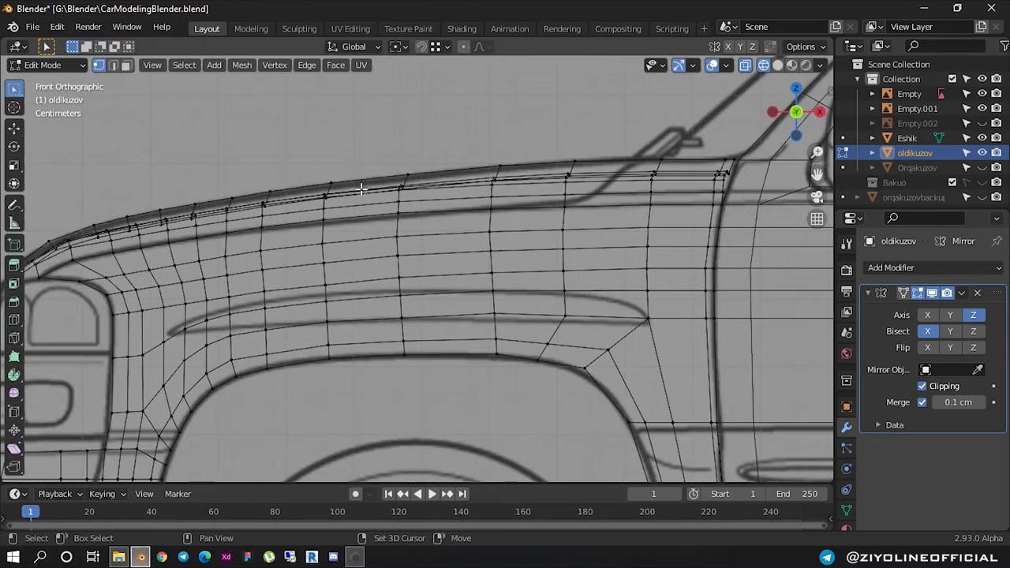
{"action": "scroll", "coordinate": [362, 189], "scroll_direction": "up", "scroll_amount": 2}
{"action": "scroll", "coordinate": [252, 213], "scroll_direction": "up", "scroll_amount": 1, "text": "ctrl"}
{"action": "scroll", "coordinate": [204, 225], "scroll_direction": "up", "scroll_amount": 2, "text": "shift"}
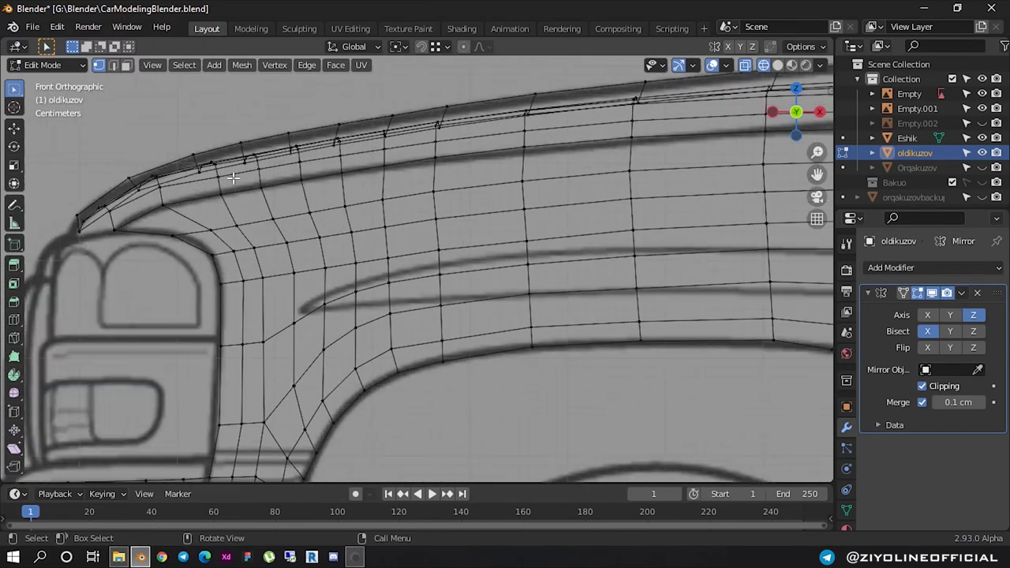
{"action": "scroll", "coordinate": [212, 183], "scroll_direction": "up", "scroll_amount": 1}
{"action": "scroll", "coordinate": [212, 183], "scroll_direction": "up", "scroll_amount": 1, "text": "ctrl"}
{"action": "scroll", "coordinate": [368, 173], "scroll_direction": "down", "scroll_amount": 3}
{"action": "mouse_move", "coordinate": [368, 173]}
{"action": "middle_mouse_down"}
{"action": "mouse_move", "coordinate": [442, 205]}
{"action": "mouse_move", "coordinate": [358, 234]}
{"action": "middle_mouse_up"}
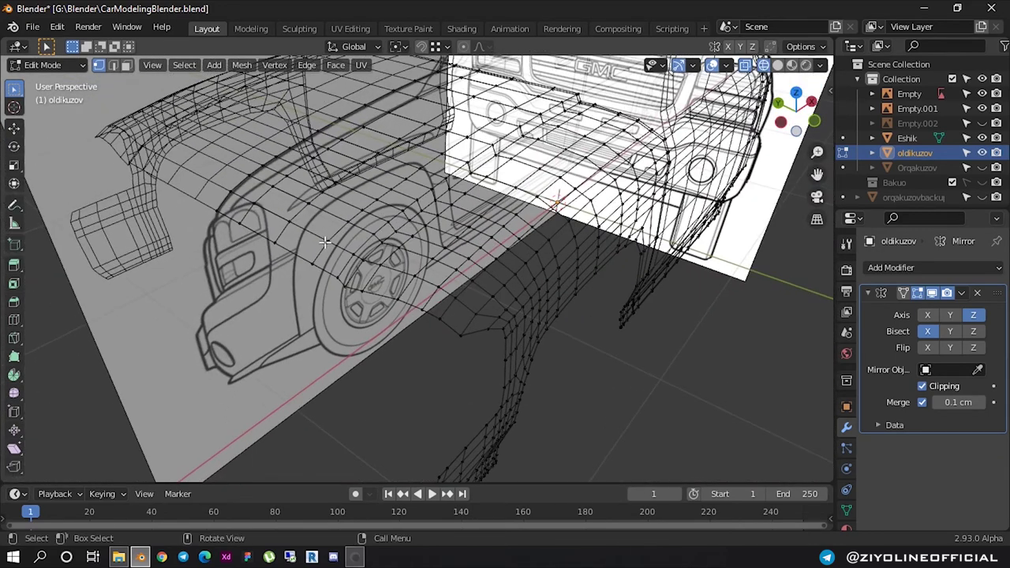
Turn X-ray off and dissolve a selected band of hood edges into one face
{"action": "left_click", "coordinate": [764, 65]}
{"action": "middle_click_drag", "start_coordinate": [349, 226], "coordinate": [368, 247]}
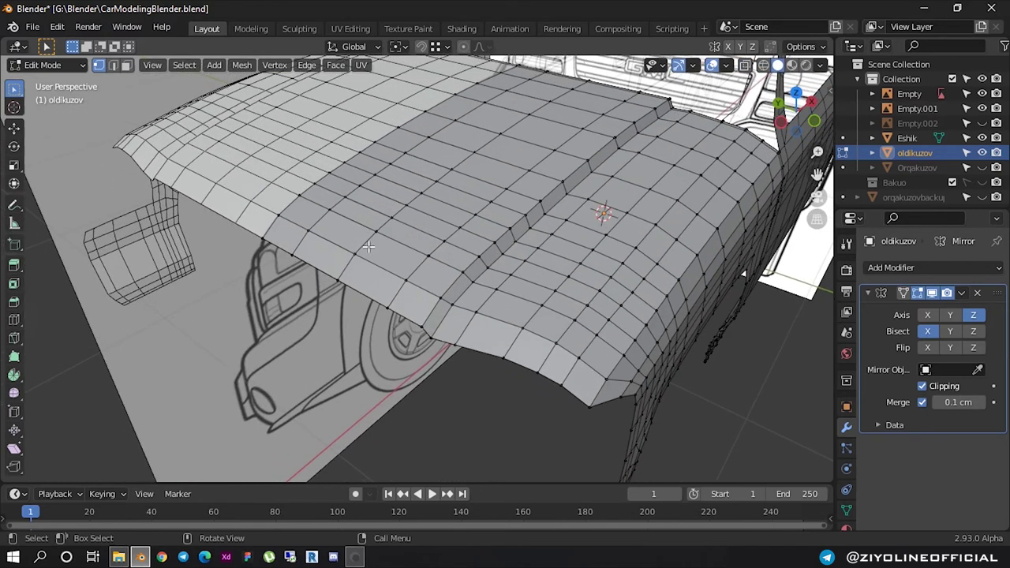
{"action": "left_click", "coordinate": [396, 290], "text": "alt"}
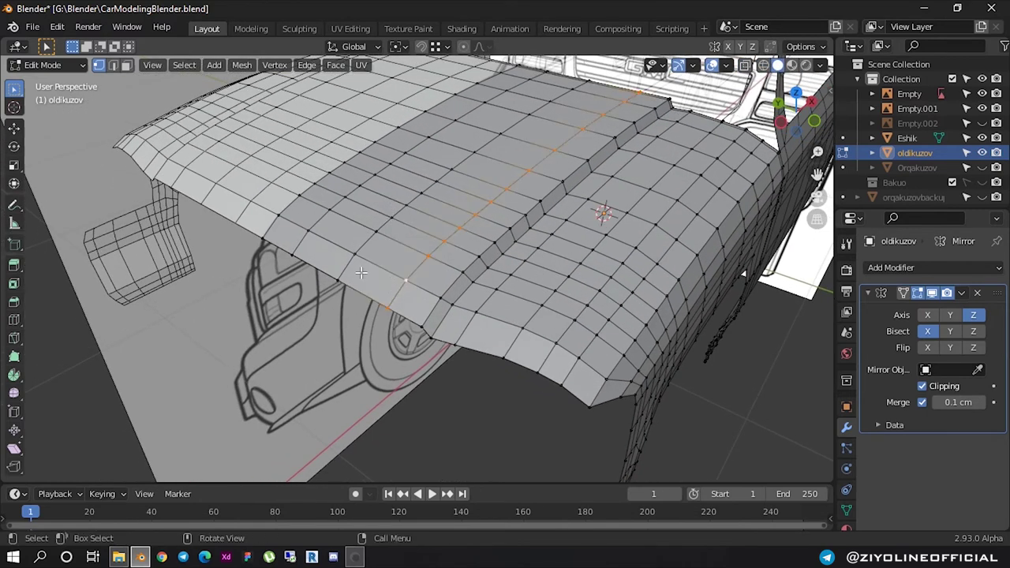
{"action": "left_click", "coordinate": [310, 242], "text": "ctrl"}
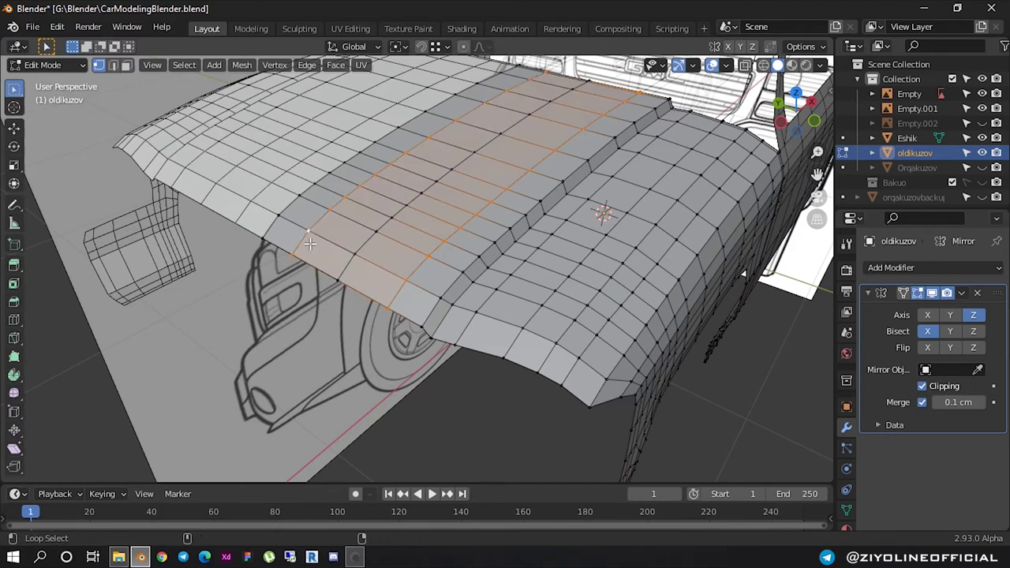
{"action": "left_click", "coordinate": [353, 263], "text": "alt"}
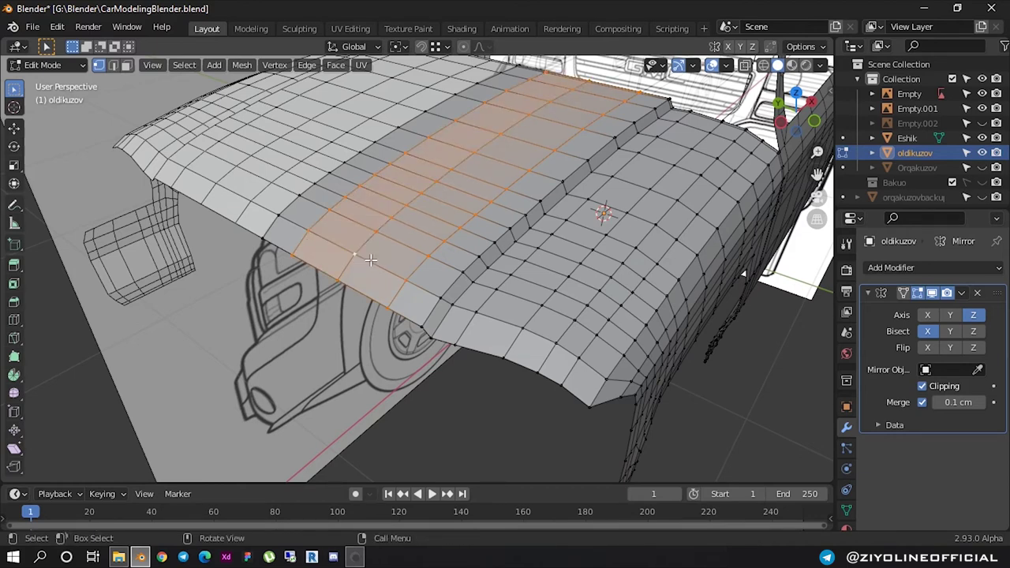
{"action": "key", "text": "x"}
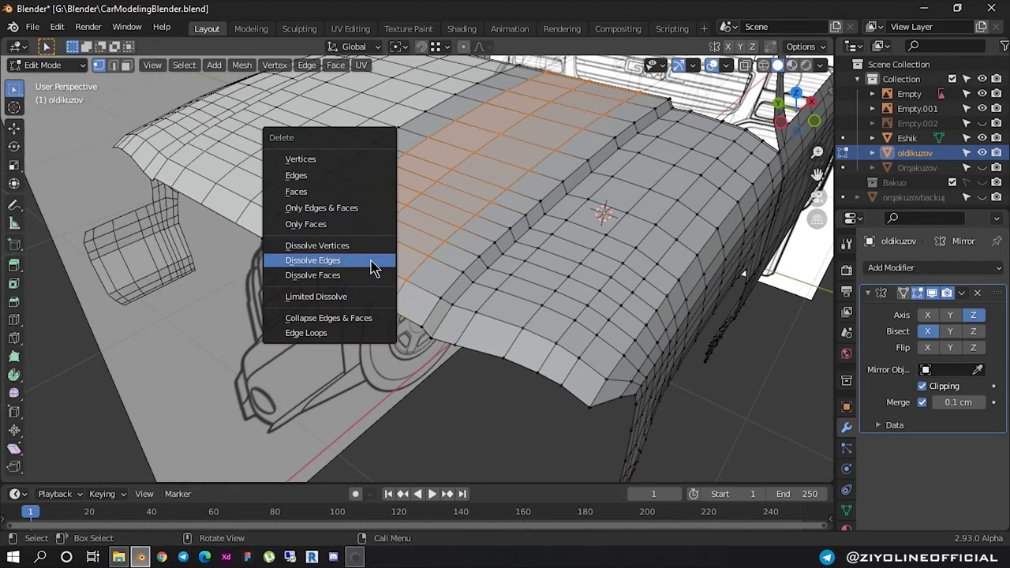
{"action": "left_click", "coordinate": [374, 268]}
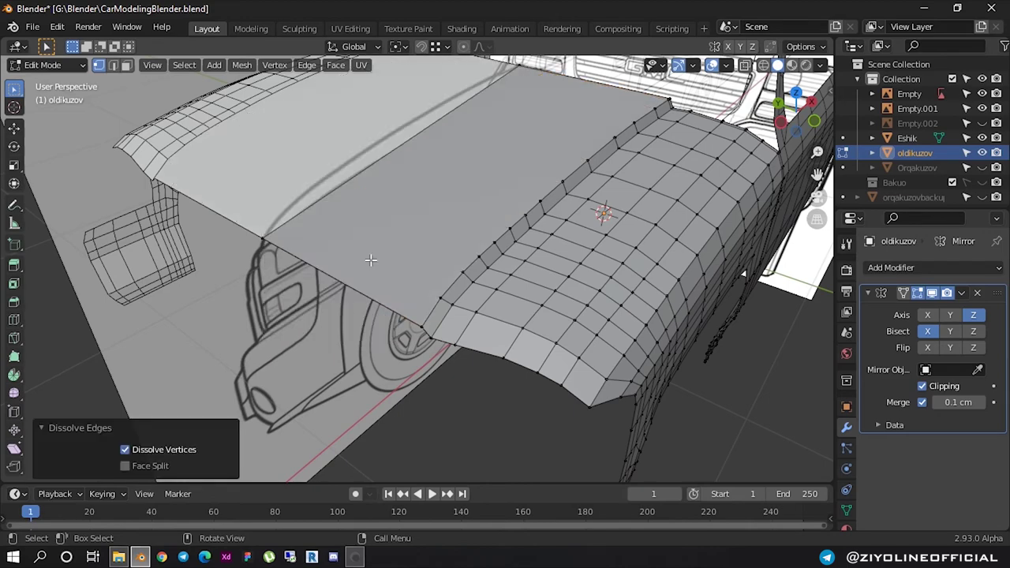
Snap to the fender's side view to check the dissolved hood against the blueprints
{"action": "middle_click_drag", "start_coordinate": [371, 260], "coordinate": [387, 207]}
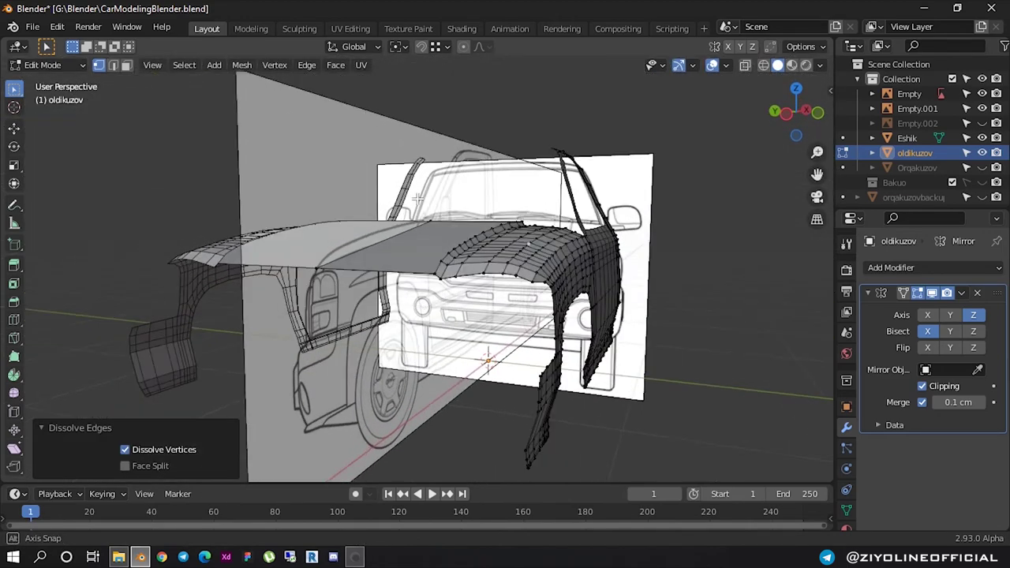
{"action": "scroll", "coordinate": [387, 207], "scroll_direction": "up", "scroll_amount": 3}
{"action": "mouse_move", "coordinate": [299, 237]}
{"action": "middle_mouse_down"}
{"action": "mouse_move", "coordinate": [418, 221]}
{"action": "mouse_move", "coordinate": [477, 273]}
{"action": "middle_mouse_up"}
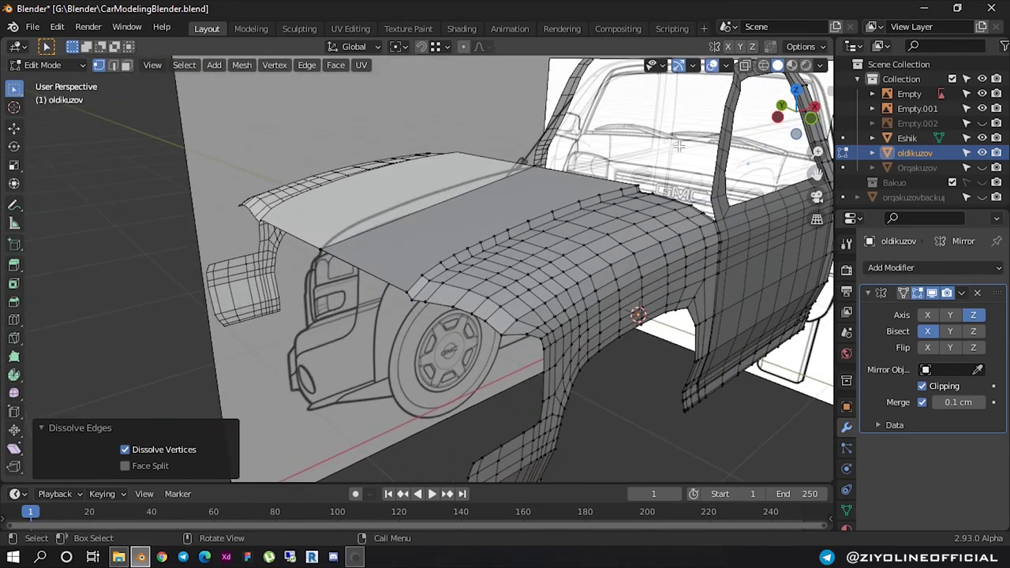
{"action": "left_click", "coordinate": [812, 119]}
{"action": "scroll", "coordinate": [586, 237], "scroll_direction": "up", "scroll_amount": 2}
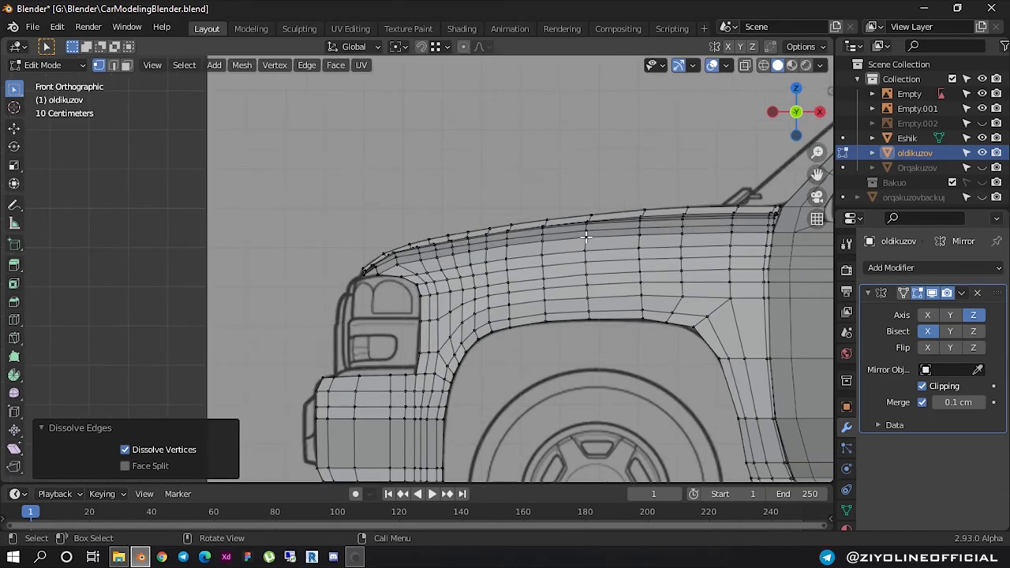
{"action": "scroll", "coordinate": [586, 237], "scroll_direction": "up", "scroll_amount": 2}
{"action": "scroll", "coordinate": [632, 197], "scroll_direction": "down", "scroll_amount": 2}
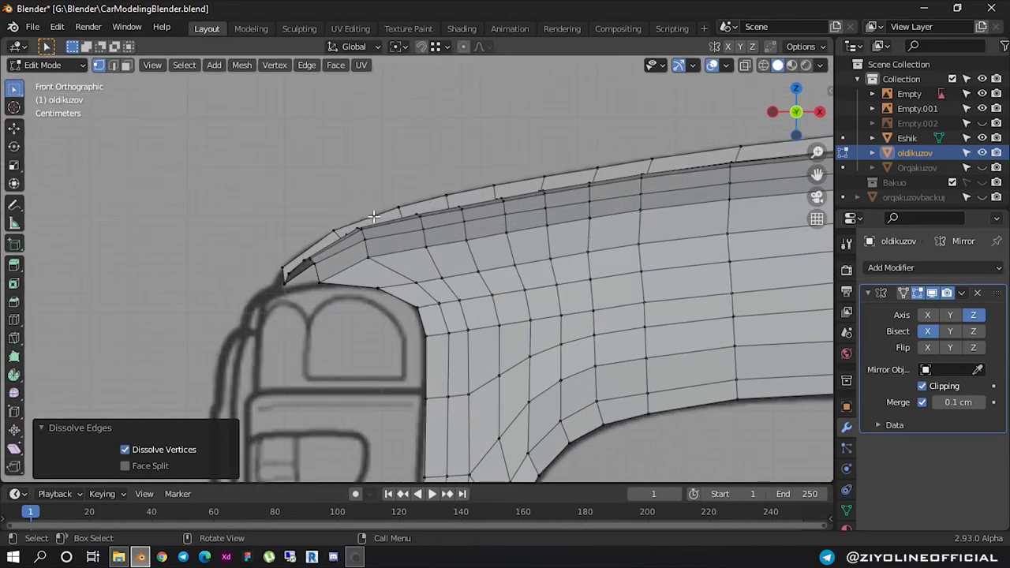
{"action": "scroll", "coordinate": [794, 168], "scroll_direction": "down", "scroll_amount": 2}
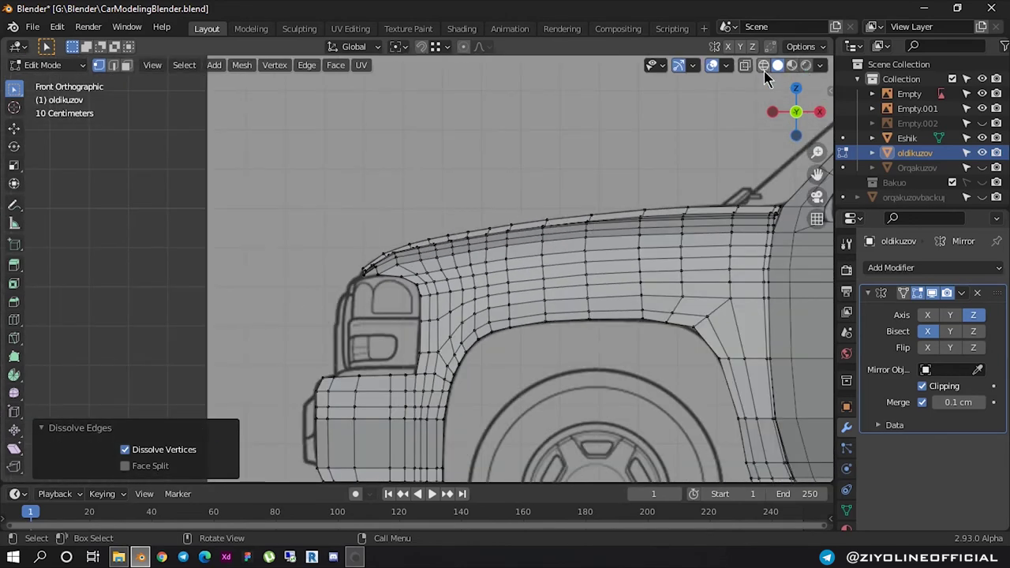
Turn X-ray back on and select an edge loop on the upper fender
{"action": "left_click", "coordinate": [764, 66]}
{"action": "scroll", "coordinate": [624, 218], "scroll_direction": "up", "scroll_amount": 2}
{"action": "scroll", "coordinate": [624, 219], "scroll_direction": "up", "scroll_amount": 2}
{"action": "scroll", "coordinate": [206, 217], "scroll_direction": "up", "scroll_amount": 2}
{"action": "scroll", "coordinate": [632, 198], "scroll_direction": "down", "scroll_amount": 2}
{"action": "scroll", "coordinate": [440, 194], "scroll_direction": "down", "scroll_amount": 1}
{"action": "scroll", "coordinate": [605, 174], "scroll_direction": "up", "scroll_amount": 3}
{"action": "scroll", "coordinate": [513, 193], "scroll_direction": "down", "scroll_amount": 3}
{"action": "scroll", "coordinate": [513, 193], "scroll_direction": "up", "scroll_amount": 3}
{"action": "scroll", "coordinate": [513, 193], "scroll_direction": "down", "scroll_amount": 1}
{"action": "mouse_move", "coordinate": [513, 193]}
{"action": "middle_mouse_down"}
{"action": "mouse_move", "coordinate": [547, 249]}
{"action": "mouse_move", "coordinate": [355, 260]}
{"action": "middle_mouse_up"}
{"action": "left_click", "coordinate": [355, 260], "text": "alt"}
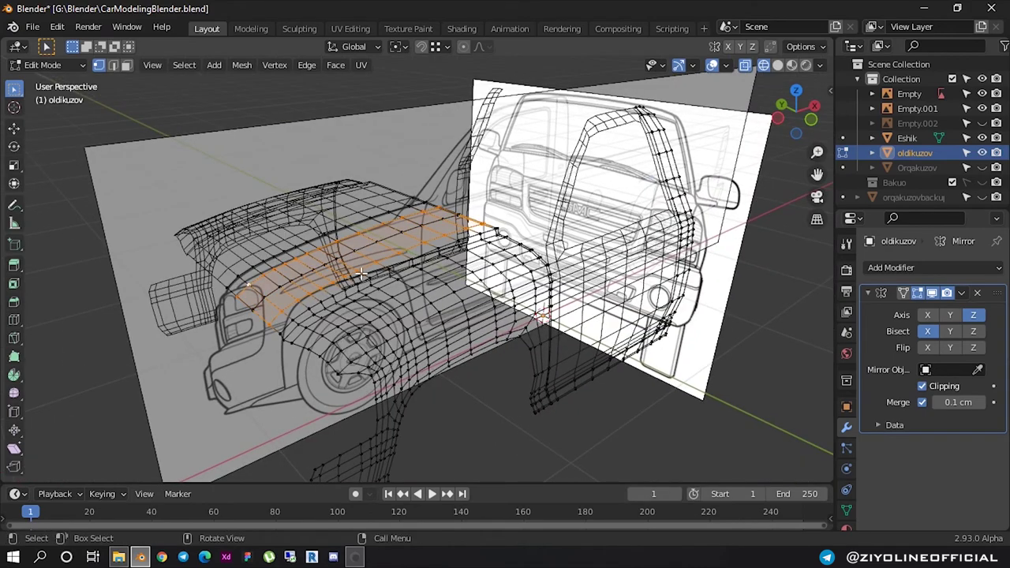
Snap to the pickup's side view and zoom along the cab's A-pillar to check alignment
{"action": "scroll", "coordinate": [430, 274], "scroll_direction": "up", "scroll_amount": 4}
{"action": "scroll", "coordinate": [430, 274], "scroll_direction": "up", "scroll_amount": 2}
{"action": "mouse_move", "coordinate": [430, 274]}
{"action": "middle_mouse_down"}
{"action": "mouse_move", "coordinate": [586, 280]}
{"action": "mouse_move", "coordinate": [521, 254]}
{"action": "mouse_move", "coordinate": [625, 156]}
{"action": "middle_mouse_up"}
{"action": "scroll", "coordinate": [559, 249], "scroll_direction": "down", "scroll_amount": 5}
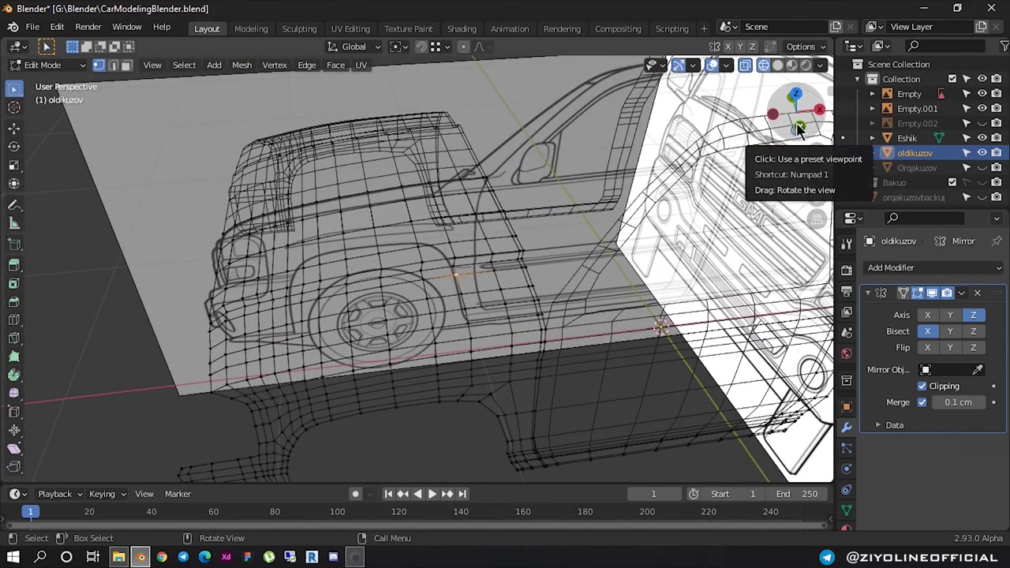
{"action": "left_click", "coordinate": [800, 127]}
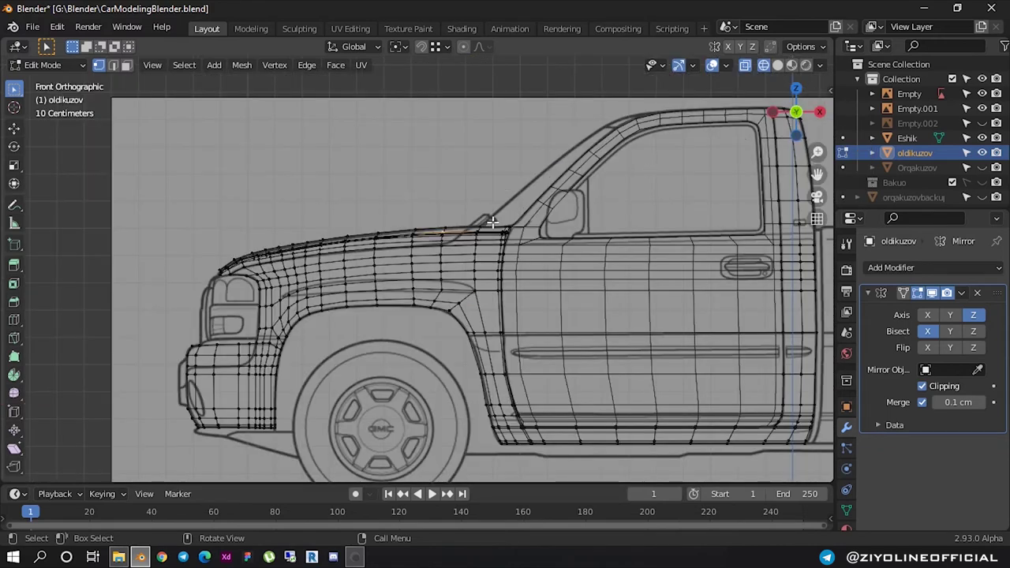
{"action": "scroll", "coordinate": [530, 140], "scroll_direction": "up", "scroll_amount": 5}
{"action": "scroll", "coordinate": [534, 212], "scroll_direction": "up", "scroll_amount": 2}
{"action": "scroll", "coordinate": [534, 212], "scroll_direction": "down", "scroll_amount": 1}
{"action": "scroll", "coordinate": [535, 209], "scroll_direction": "down", "scroll_amount": 1}
{"action": "scroll", "coordinate": [536, 207], "scroll_direction": "down", "scroll_amount": 1}
{"action": "scroll", "coordinate": [538, 205], "scroll_direction": "down", "scroll_amount": 1}
{"action": "scroll", "coordinate": [539, 205], "scroll_direction": "down", "scroll_amount": 2}
{"action": "scroll", "coordinate": [539, 205], "scroll_direction": "down", "scroll_amount": 1}
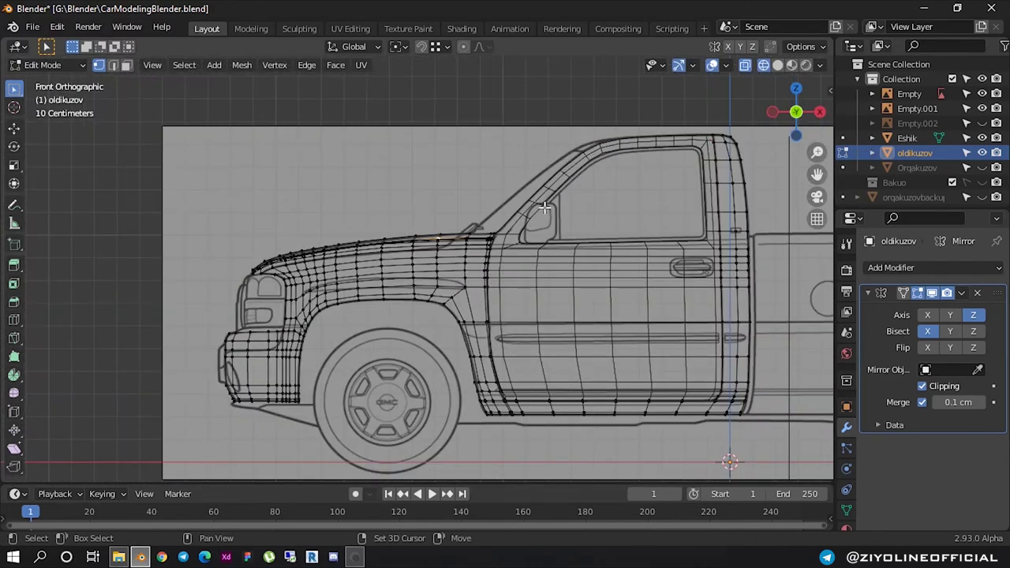
{"action": "scroll", "coordinate": [457, 179], "scroll_direction": "up", "scroll_amount": 1}
{"action": "scroll", "coordinate": [457, 179], "scroll_direction": "up", "scroll_amount": 3}
{"action": "middle_click_drag", "start_coordinate": [488, 162], "coordinate": [490, 250], "text": "shift"}
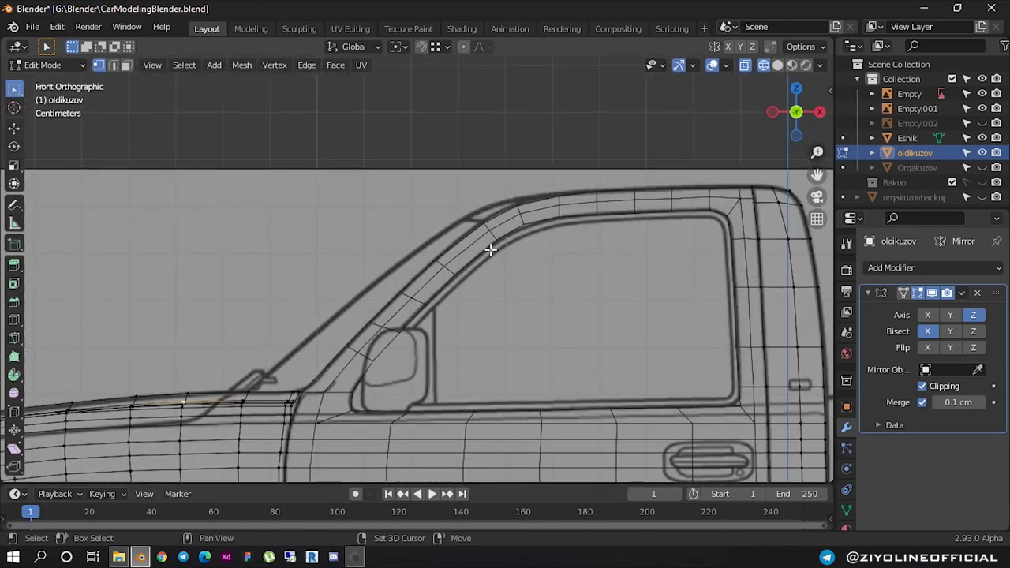
Check the body against the front GMC blueprint view, then return to Object Mode
{"action": "scroll", "coordinate": [501, 223], "scroll_direction": "down", "scroll_amount": 1}
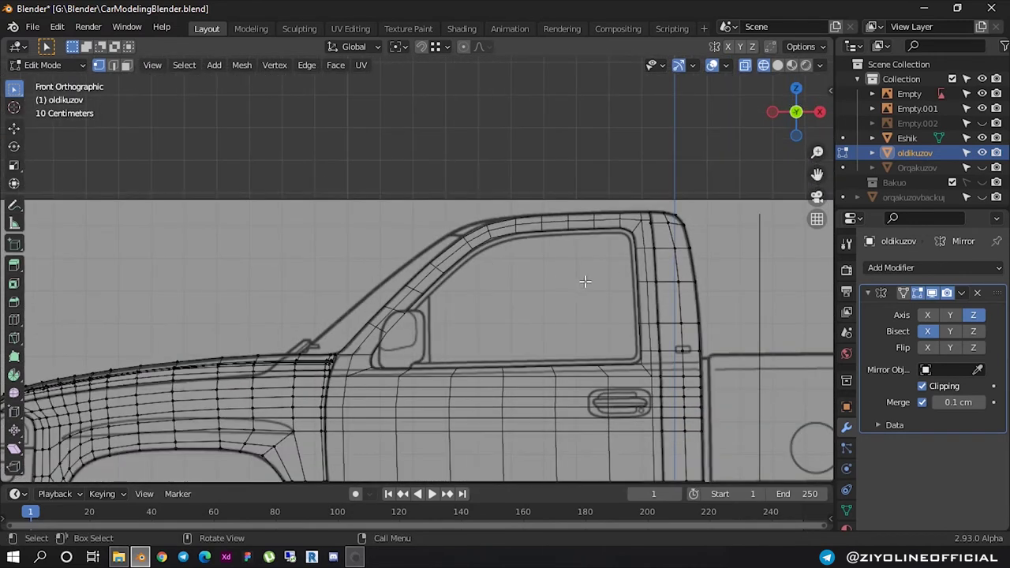
{"action": "scroll", "coordinate": [666, 247], "scroll_direction": "down", "scroll_amount": 1}
{"action": "scroll", "coordinate": [596, 229], "scroll_direction": "up", "scroll_amount": 2}
{"action": "scroll", "coordinate": [615, 221], "scroll_direction": "down", "scroll_amount": 2}
{"action": "mouse_move", "coordinate": [627, 226]}
{"action": "middle_mouse_down"}
{"action": "mouse_move", "coordinate": [702, 257]}
{"action": "mouse_move", "coordinate": [729, 289]}
{"action": "mouse_move", "coordinate": [789, 293]}
{"action": "mouse_move", "coordinate": [793, 256]}
{"action": "middle_mouse_up"}
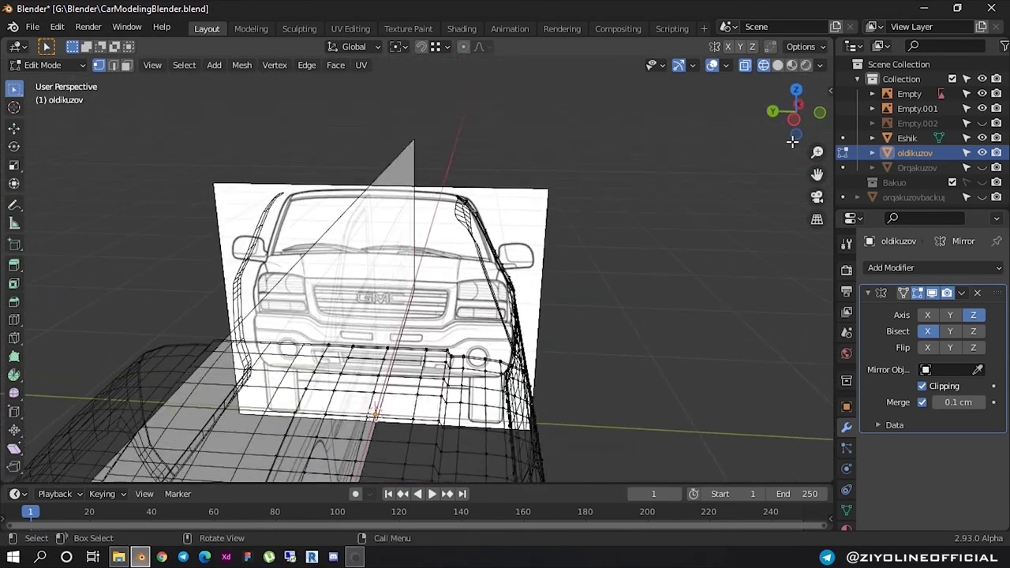
{"action": "left_click", "coordinate": [794, 136]}
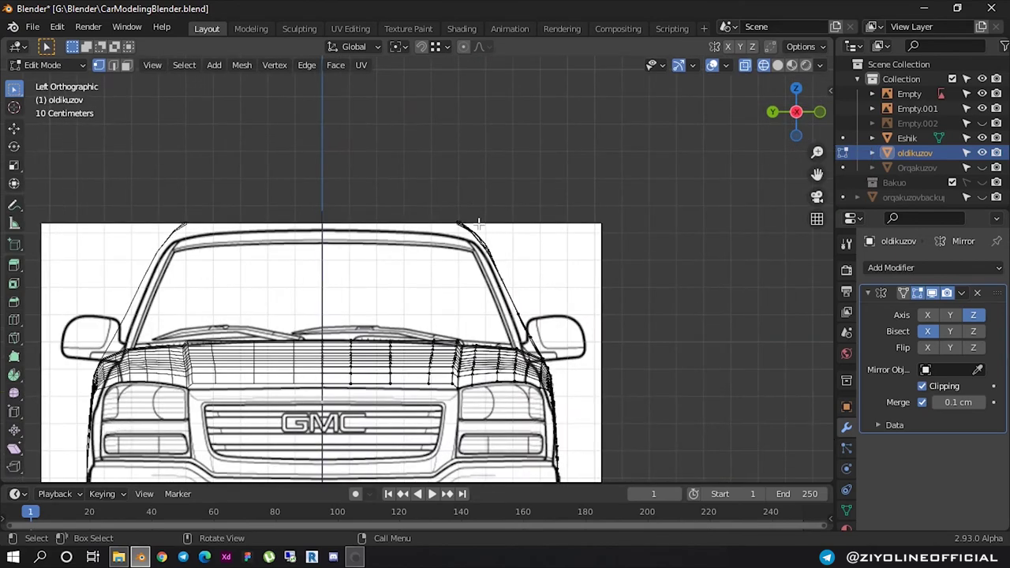
{"action": "scroll", "coordinate": [478, 222], "scroll_direction": "up", "scroll_amount": 3}
{"action": "scroll", "coordinate": [478, 221], "scroll_direction": "down", "scroll_amount": 1}
{"action": "scroll", "coordinate": [479, 219], "scroll_direction": "up", "scroll_amount": 2}
{"action": "scroll", "coordinate": [480, 214], "scroll_direction": "up", "scroll_amount": 1}
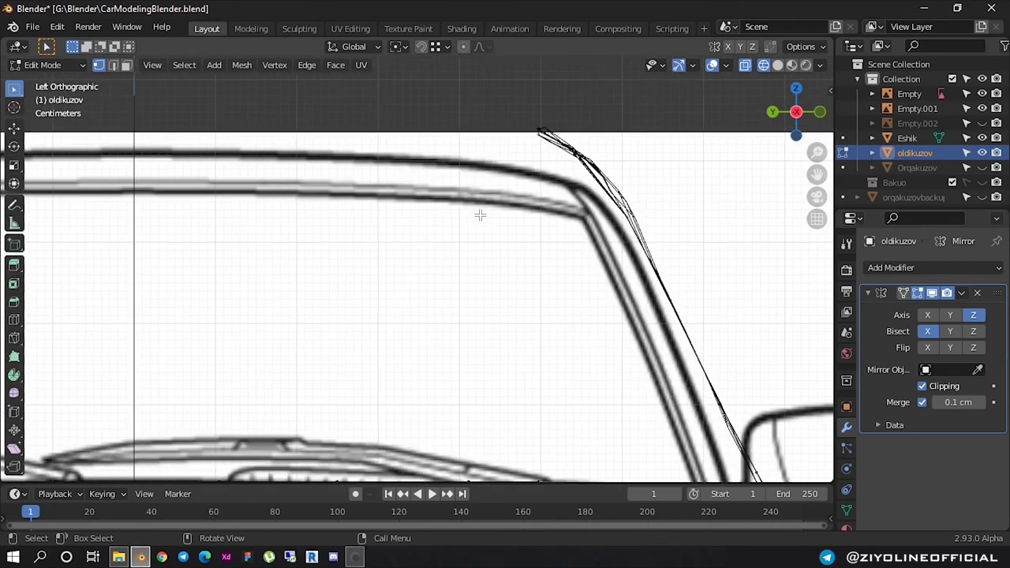
{"action": "scroll", "coordinate": [492, 203], "scroll_direction": "down", "scroll_amount": 2}
{"action": "scroll", "coordinate": [476, 169], "scroll_direction": "down", "scroll_amount": 3}
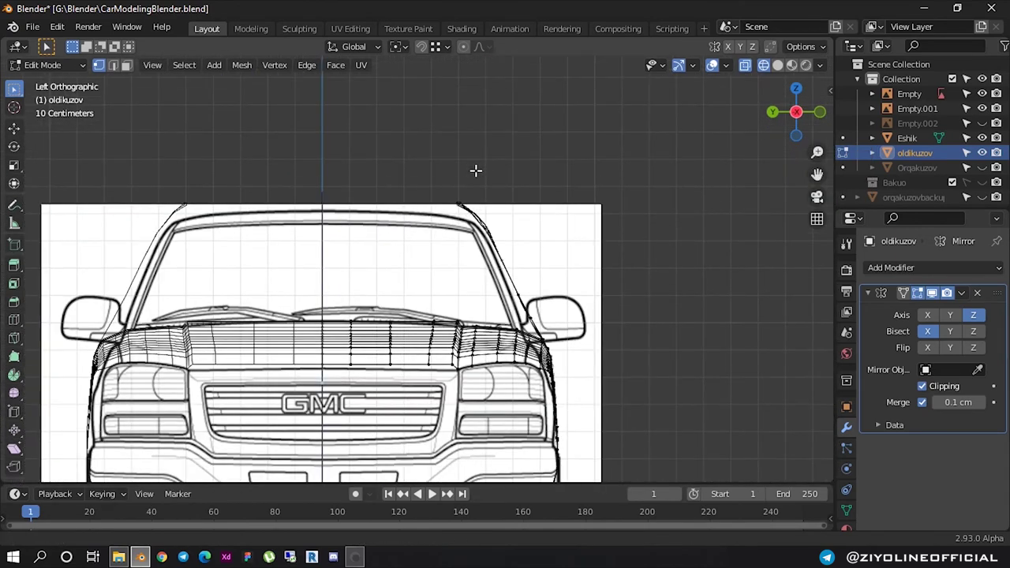
{"action": "scroll", "coordinate": [398, 187], "scroll_direction": "down", "scroll_amount": 1}
{"action": "key", "text": "Tab"}
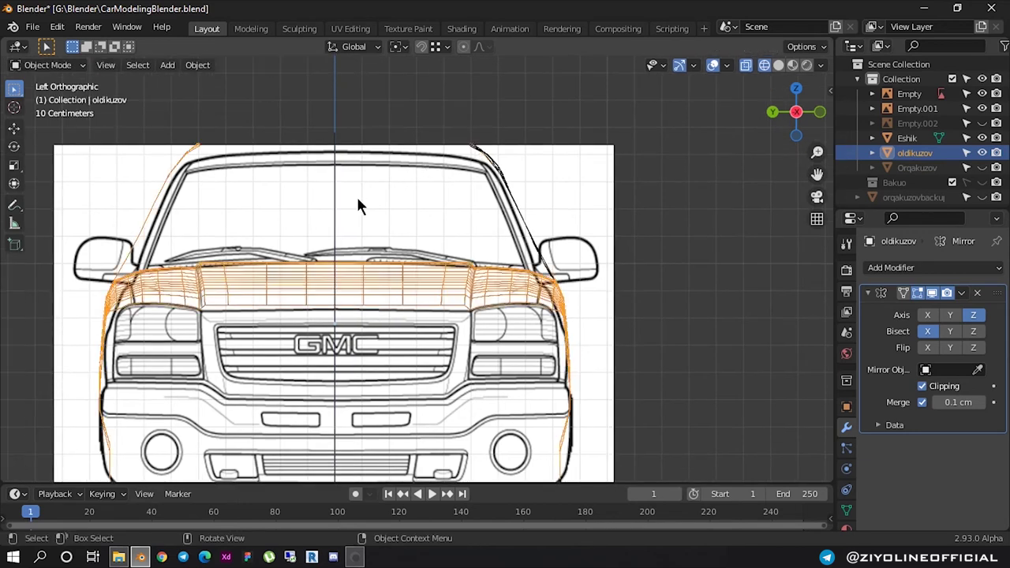
Scale the front blueprint Empty.001 to 1.047 along Z
{"action": "left_click", "coordinate": [358, 204]}
{"action": "key", "text": "s"}
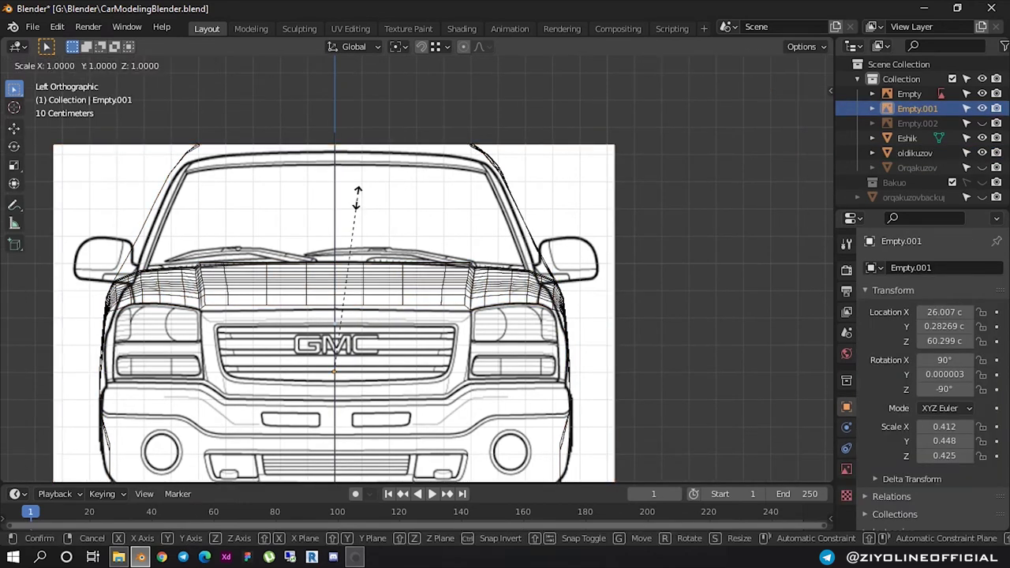
{"action": "key", "text": "z"}
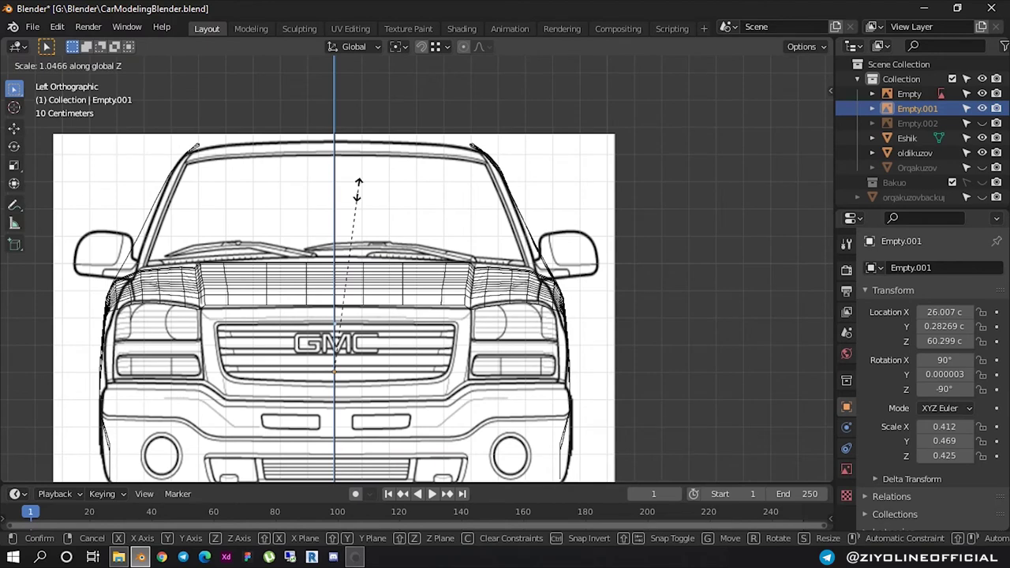
{"action": "left_click", "coordinate": [359, 197]}
Zoom to the windshield pillar and select the oldikuzov body mesh
{"action": "scroll", "coordinate": [478, 138], "scroll_direction": "up", "scroll_amount": 2}
{"action": "scroll", "coordinate": [436, 259], "scroll_direction": "up", "scroll_amount": 2}
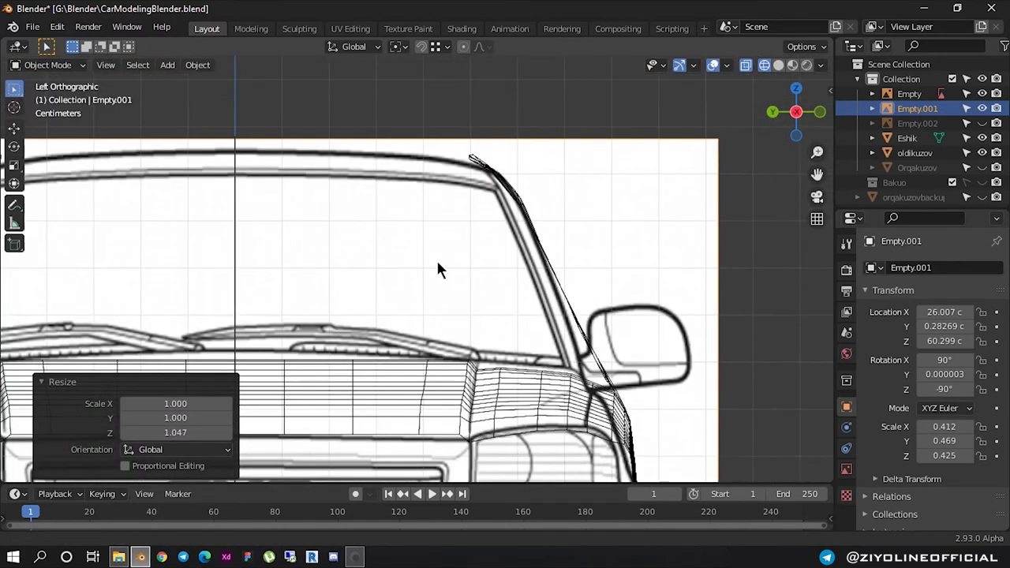
{"action": "scroll", "coordinate": [490, 197], "scroll_direction": "up", "scroll_amount": 1}
{"action": "scroll", "coordinate": [489, 196], "scroll_direction": "up", "scroll_amount": 1}
{"action": "middle_click_drag", "start_coordinate": [487, 194], "coordinate": [432, 236], "text": "shift"}
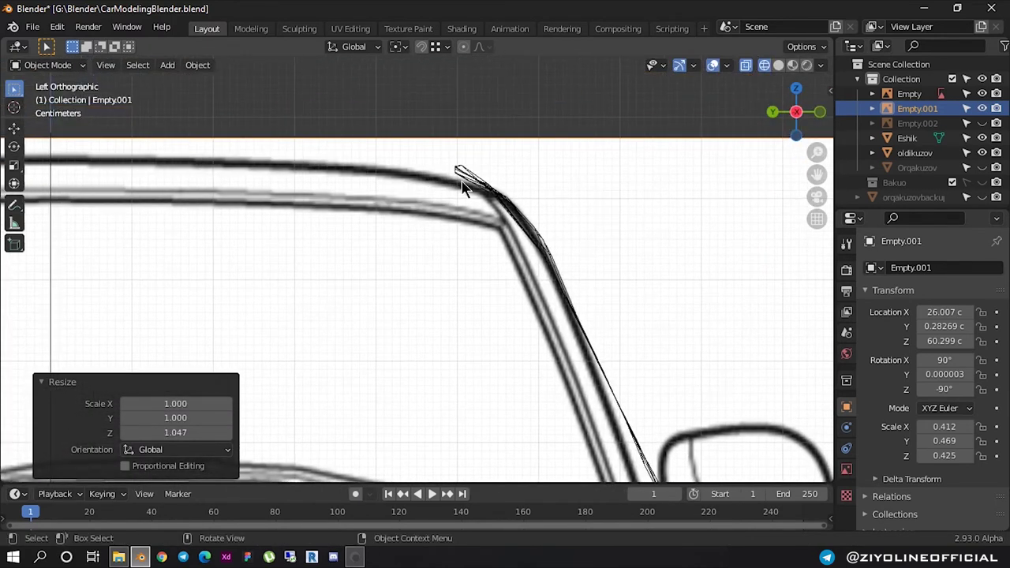
{"action": "left_click", "coordinate": [464, 188]}
{"action": "scroll", "coordinate": [464, 185], "scroll_direction": "down", "scroll_amount": 4}
{"action": "mouse_move", "coordinate": [466, 198]}
{"action": "middle_mouse_down"}
{"action": "mouse_move", "coordinate": [400, 229]}
{"action": "mouse_move", "coordinate": [533, 199]}
{"action": "middle_mouse_up"}
In left orthographic view, box-select around the pillar tip and enter Edit Mode
{"action": "key", "text": "ctrl+KP_3"}
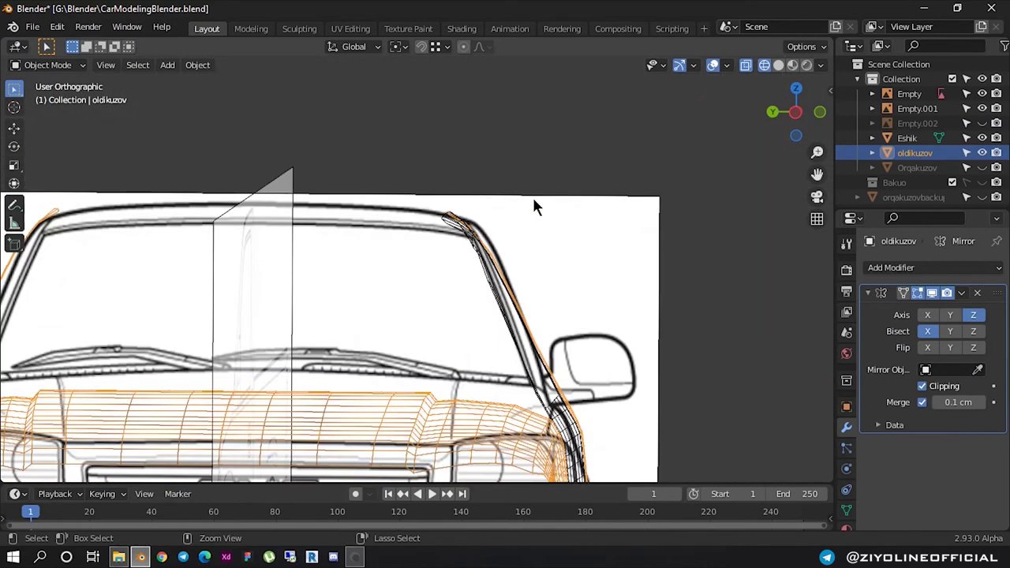
{"action": "scroll", "coordinate": [392, 251], "scroll_direction": "up", "scroll_amount": 3}
{"action": "scroll", "coordinate": [412, 217], "scroll_direction": "up", "scroll_amount": 2}
{"action": "middle_click_drag", "start_coordinate": [414, 218], "coordinate": [365, 251], "text": "shift"}
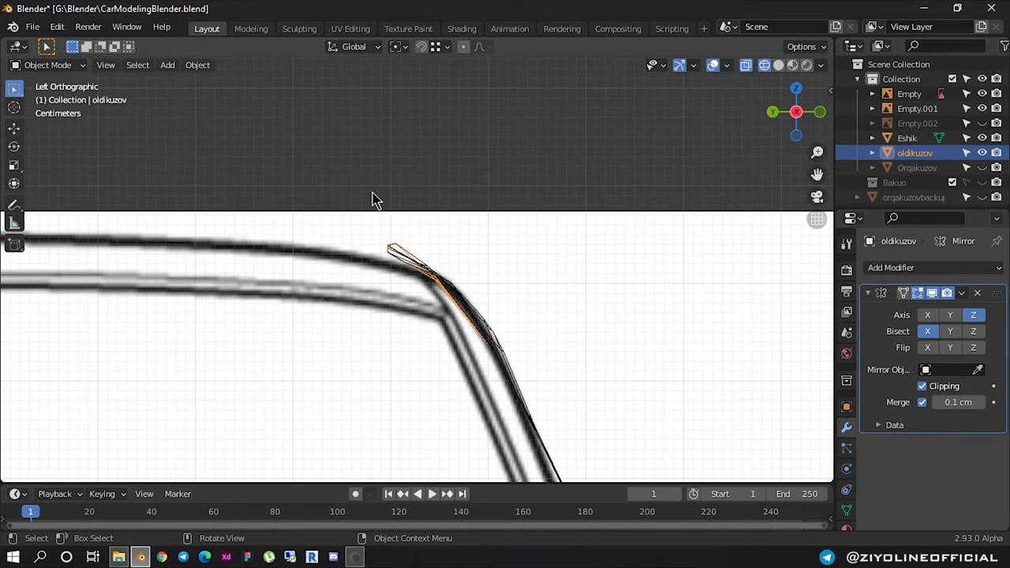
{"action": "left_click_drag", "start_coordinate": [352, 223], "coordinate": [407, 280]}
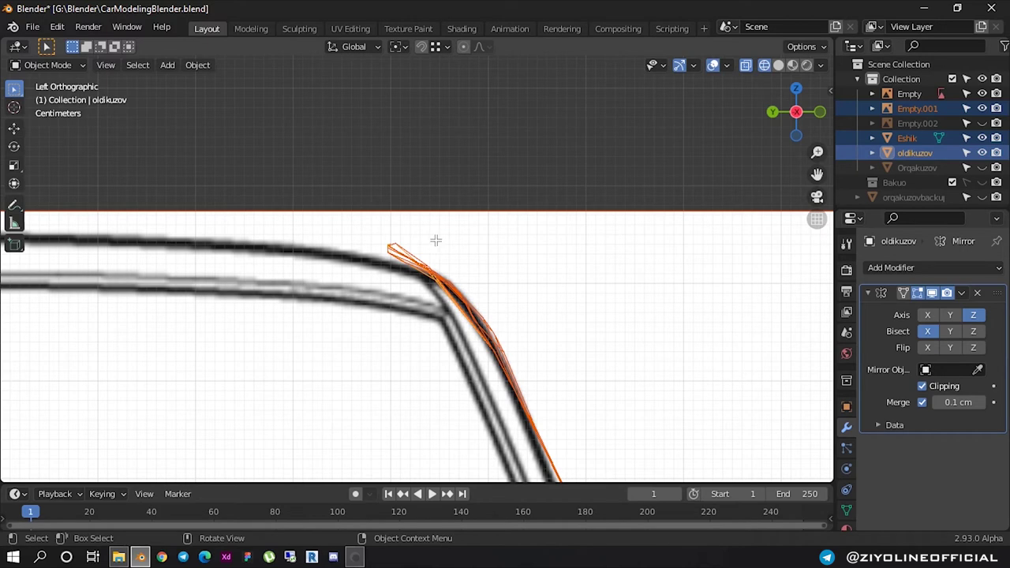
{"action": "key", "text": "Tab"}
{"action": "left_click_drag", "start_coordinate": [365, 226], "coordinate": [411, 284]}
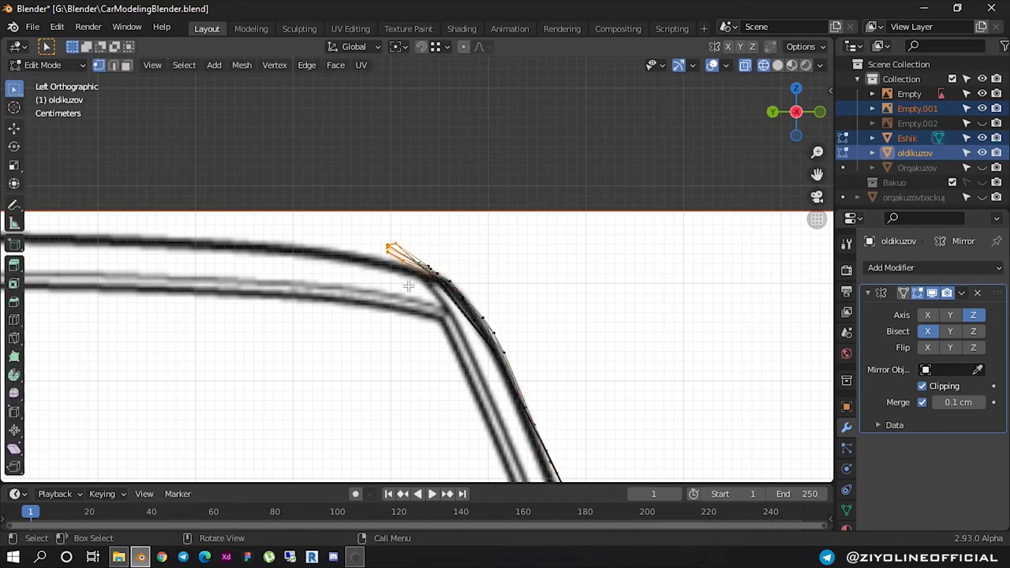
{"action": "scroll", "coordinate": [392, 256], "scroll_direction": "up", "scroll_amount": 3}
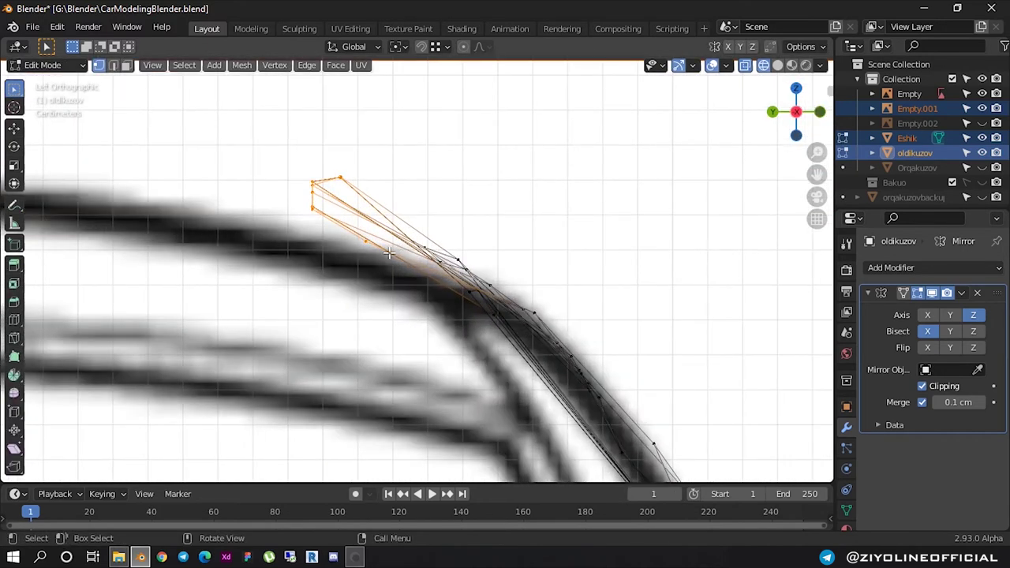
{"action": "scroll", "coordinate": [388, 252], "scroll_direction": "down", "scroll_amount": 4}
{"action": "middle_click_drag", "start_coordinate": [388, 253], "coordinate": [266, 291]}
{"action": "scroll", "coordinate": [328, 275], "scroll_direction": "down", "scroll_amount": 2}
{"action": "scroll", "coordinate": [510, 269], "scroll_direction": "down", "scroll_amount": 1}
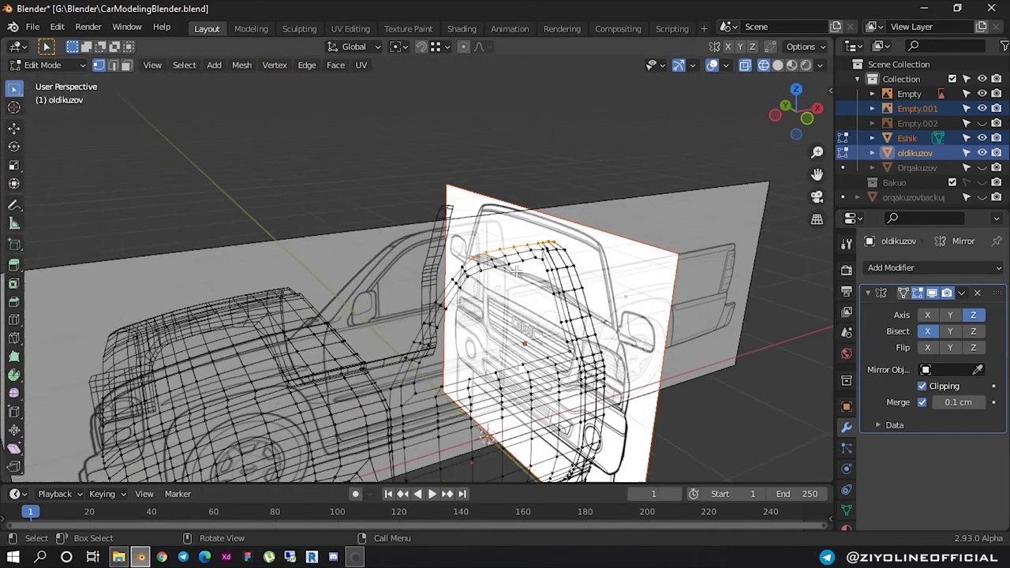
{"action": "left_click", "coordinate": [396, 356]}
{"action": "key", "text": "Tab"}
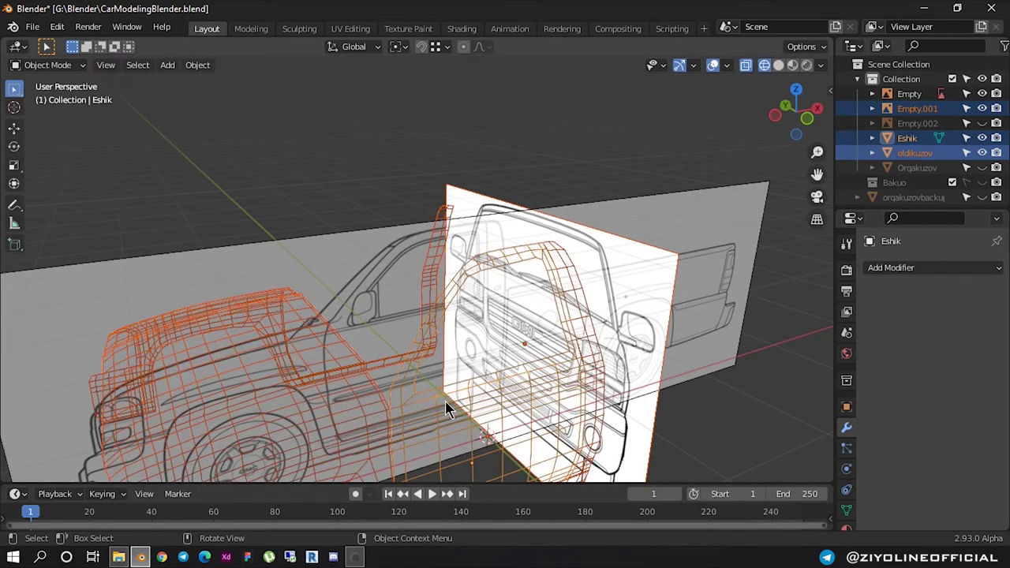
{"action": "left_click", "coordinate": [320, 390]}
{"action": "left_click", "coordinate": [308, 388]}
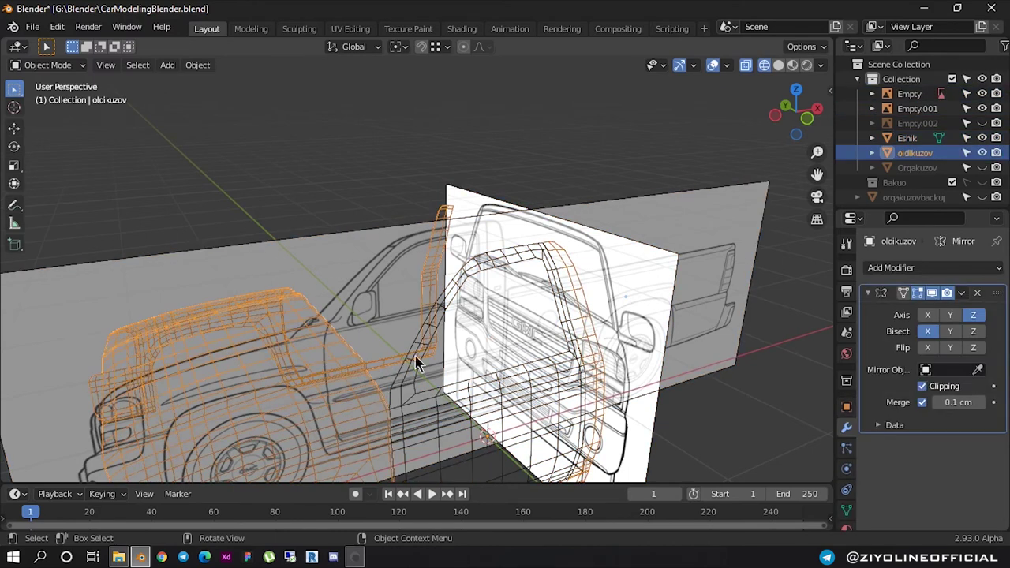
{"action": "left_click", "coordinate": [416, 363]}
{"action": "left_click", "coordinate": [587, 318]}
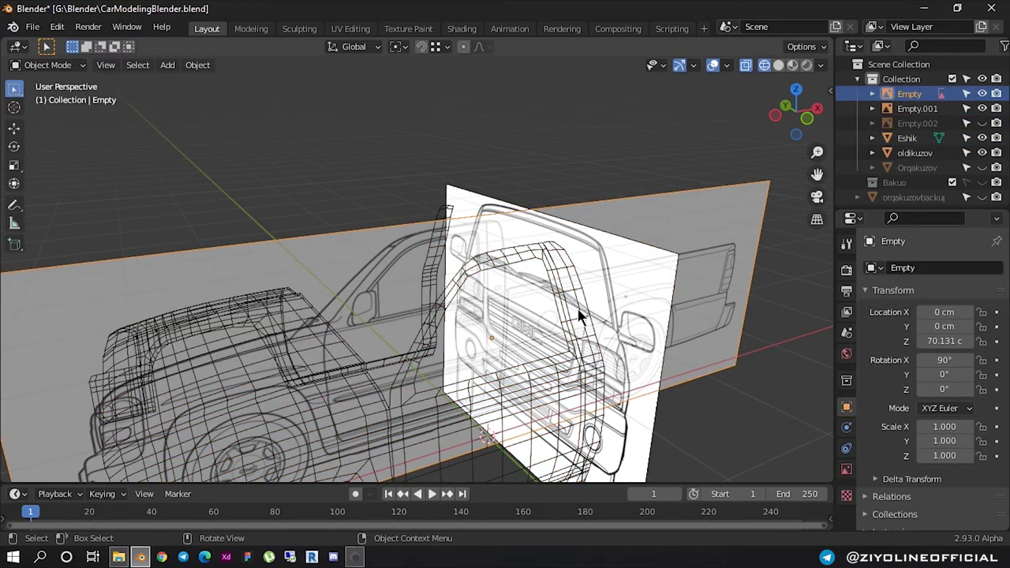
{"action": "left_click", "coordinate": [579, 318]}
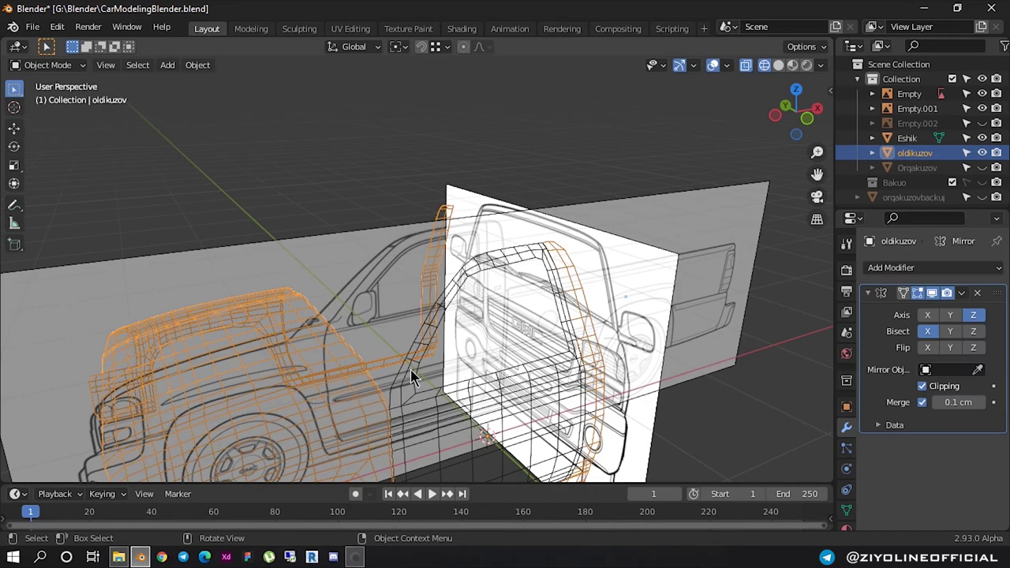
{"action": "middle_click_drag", "start_coordinate": [410, 369], "coordinate": [537, 343]}
{"action": "key", "text": "Tab"}
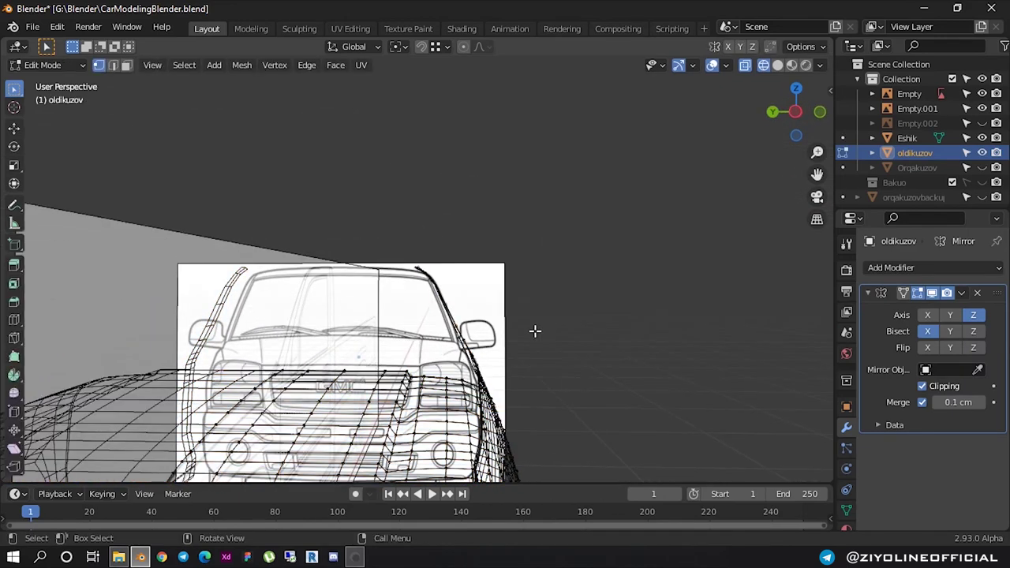
{"action": "key", "text": "ctrl+KP_3"}
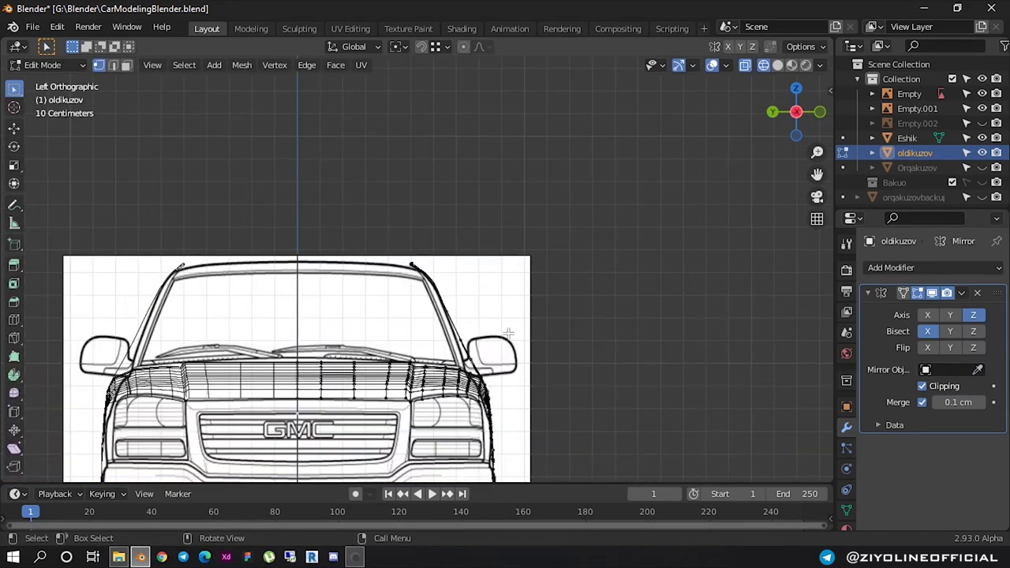
{"action": "scroll", "coordinate": [453, 261], "scroll_direction": "up", "scroll_amount": 3}
{"action": "scroll", "coordinate": [401, 250], "scroll_direction": "up", "scroll_amount": 3}
{"action": "scroll", "coordinate": [398, 239], "scroll_direction": "up", "scroll_amount": 3}
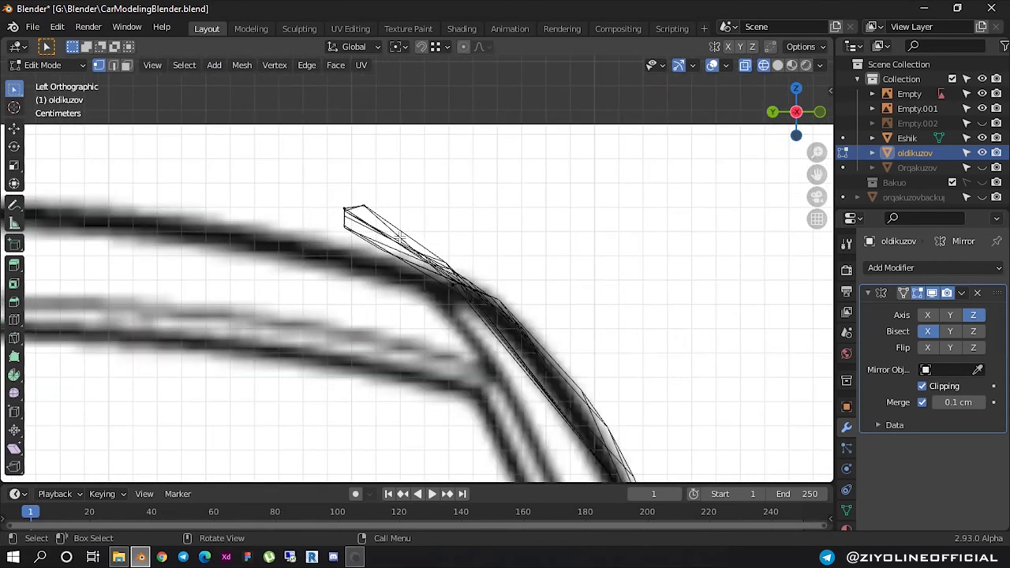
{"action": "mouse_move", "coordinate": [310, 158]}
{"action": "left_mouse_down"}
{"action": "mouse_move", "coordinate": [415, 301]}
{"action": "mouse_move", "coordinate": [403, 296]}
{"action": "left_mouse_up"}
{"action": "key", "text": "g"}
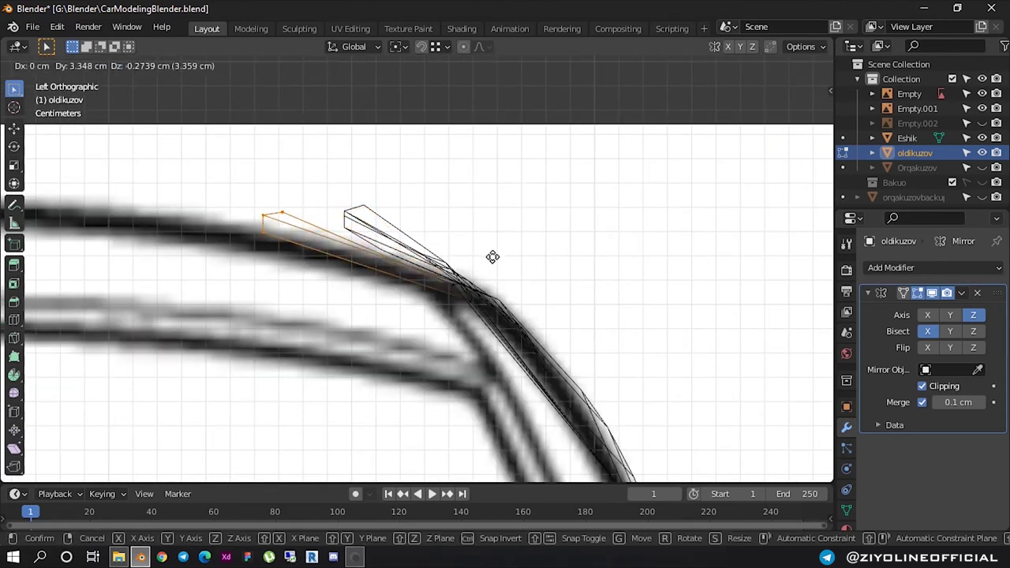
{"action": "right_click", "coordinate": [532, 255]}
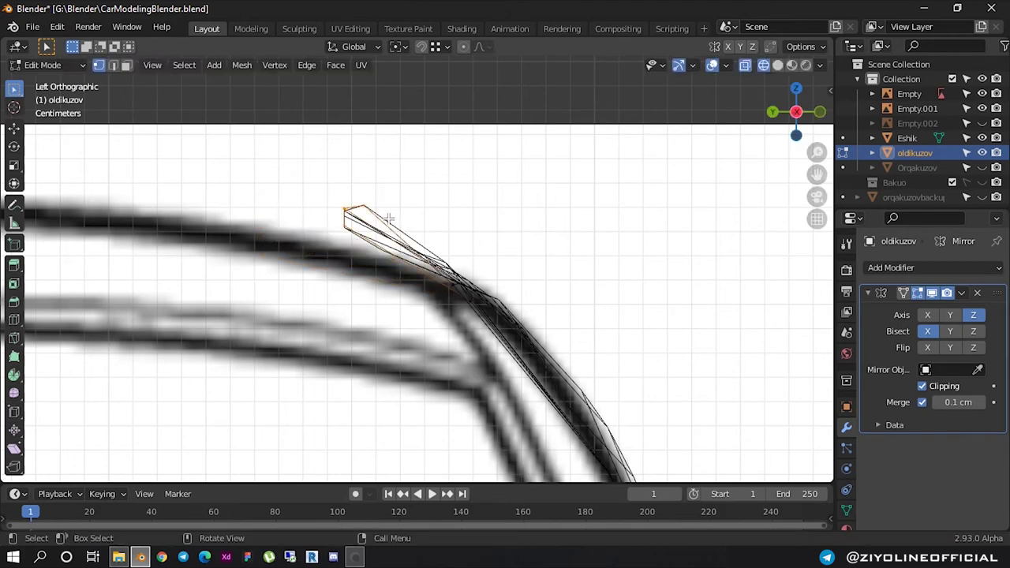
{"action": "scroll", "coordinate": [388, 218], "scroll_direction": "up", "scroll_amount": 1}
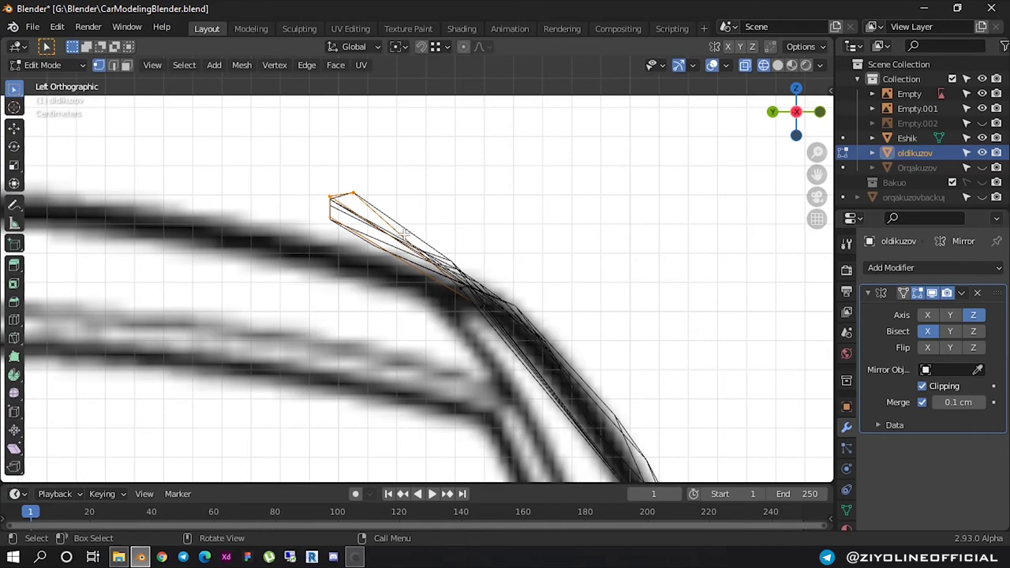
{"action": "scroll", "coordinate": [446, 237], "scroll_direction": "down", "scroll_amount": 3}
{"action": "scroll", "coordinate": [435, 239], "scroll_direction": "down", "scroll_amount": 1}
{"action": "mouse_move", "coordinate": [434, 239]}
{"action": "middle_mouse_down"}
{"action": "mouse_move", "coordinate": [431, 323]}
{"action": "mouse_move", "coordinate": [323, 379]}
{"action": "middle_mouse_up"}
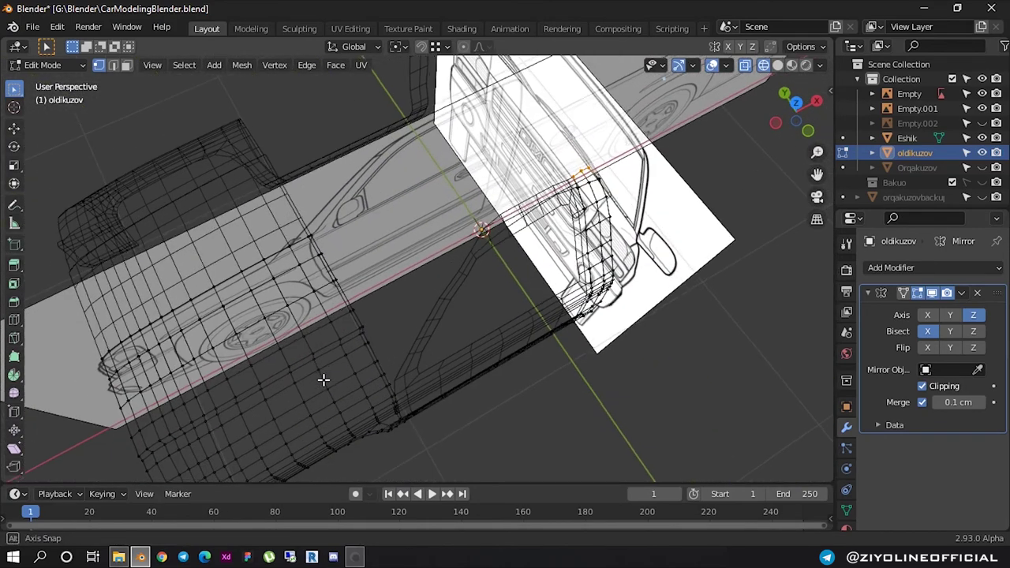
Flatten the selected pillar edges by scaling them to 0 on Z and on Y
{"action": "scroll", "coordinate": [489, 225], "scroll_direction": "up", "scroll_amount": 2}
{"action": "mouse_move", "coordinate": [490, 225]}
{"action": "middle_mouse_down"}
{"action": "mouse_move", "coordinate": [474, 237]}
{"action": "mouse_move", "coordinate": [518, 208]}
{"action": "mouse_move", "coordinate": [525, 225]}
{"action": "middle_mouse_up"}
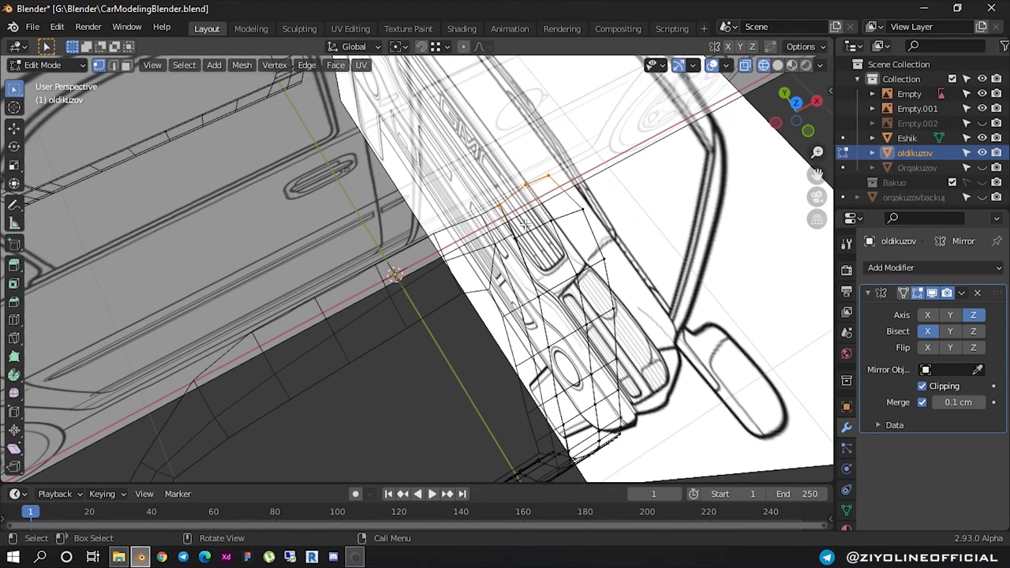
{"action": "key", "text": "s"}
{"action": "key", "text": "z"}
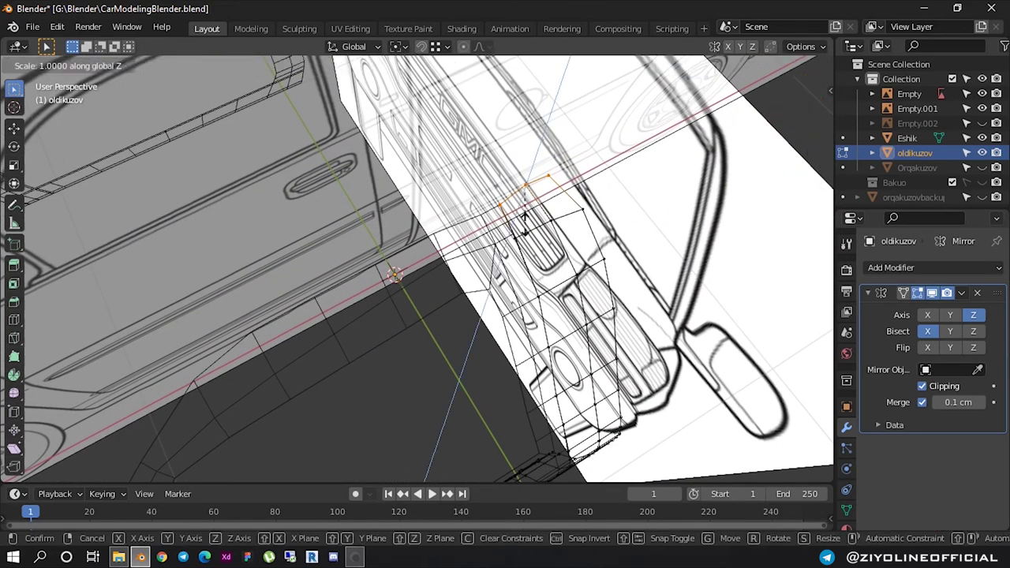
{"action": "key", "text": "Return"}
{"action": "mouse_move", "coordinate": [530, 221]}
{"action": "middle_mouse_down"}
{"action": "mouse_move", "coordinate": [438, 153]}
{"action": "mouse_move", "coordinate": [300, 161]}
{"action": "mouse_move", "coordinate": [329, 140]}
{"action": "mouse_move", "coordinate": [412, 171]}
{"action": "middle_mouse_up"}
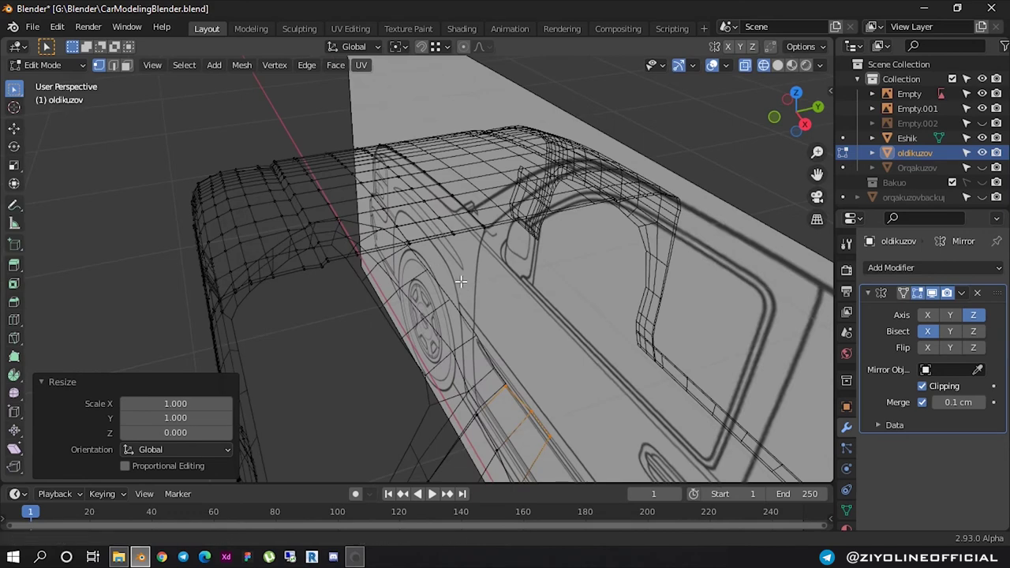
{"action": "middle_click_drag", "start_coordinate": [435, 269], "coordinate": [388, 232]}
{"action": "key", "text": "s"}
{"action": "key", "text": "x"}
{"action": "key", "text": "y"}
{"action": "key", "text": "Return"}
{"action": "mouse_move", "coordinate": [401, 251]}
{"action": "middle_mouse_down"}
{"action": "mouse_move", "coordinate": [591, 286]}
{"action": "mouse_move", "coordinate": [541, 253]}
{"action": "mouse_move", "coordinate": [513, 299]}
{"action": "middle_mouse_up"}
Extrude the flattened edges 68.126 cm along Y
{"action": "key", "text": "g"}
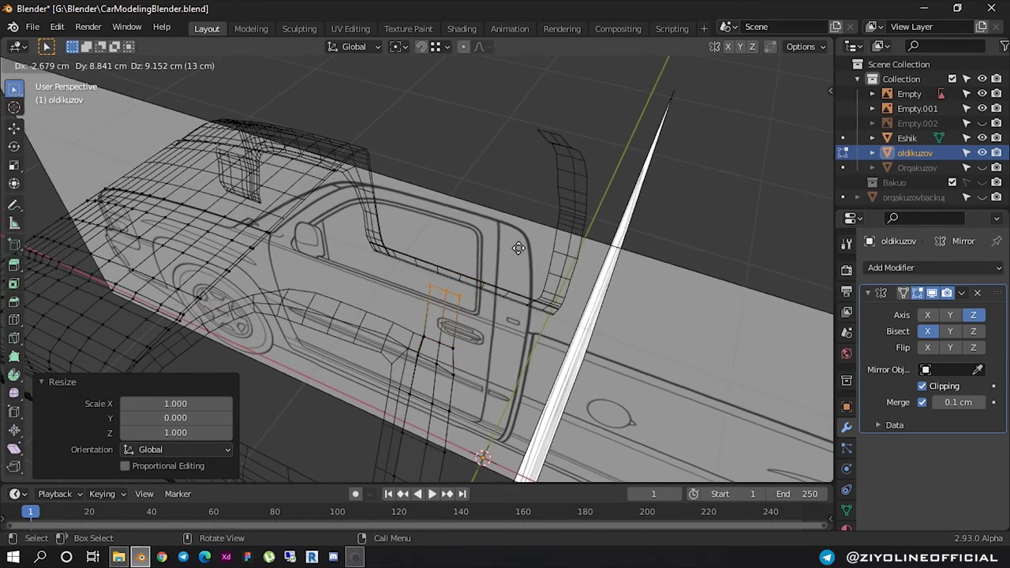
{"action": "key", "text": "x"}
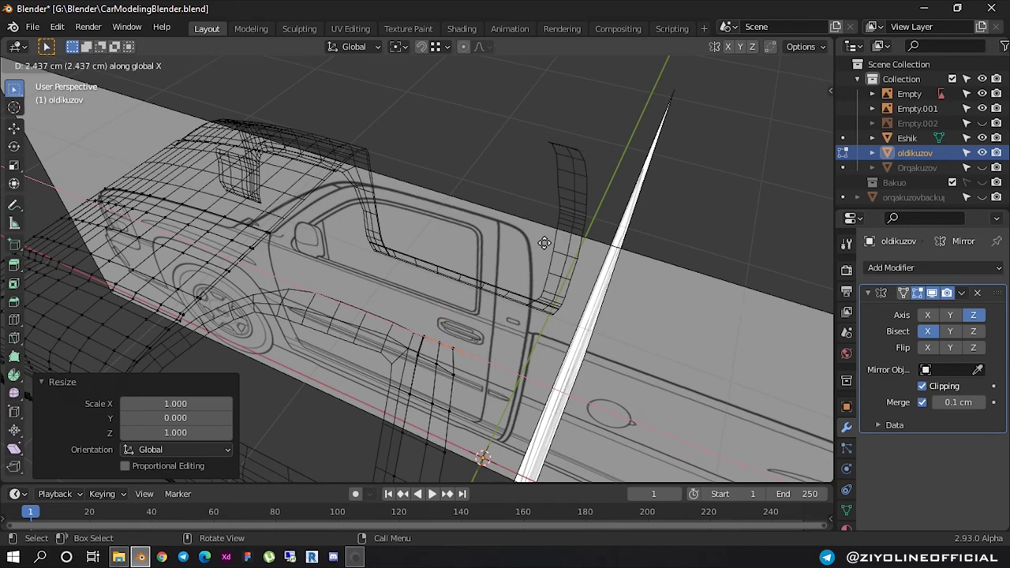
{"action": "key", "text": "y"}
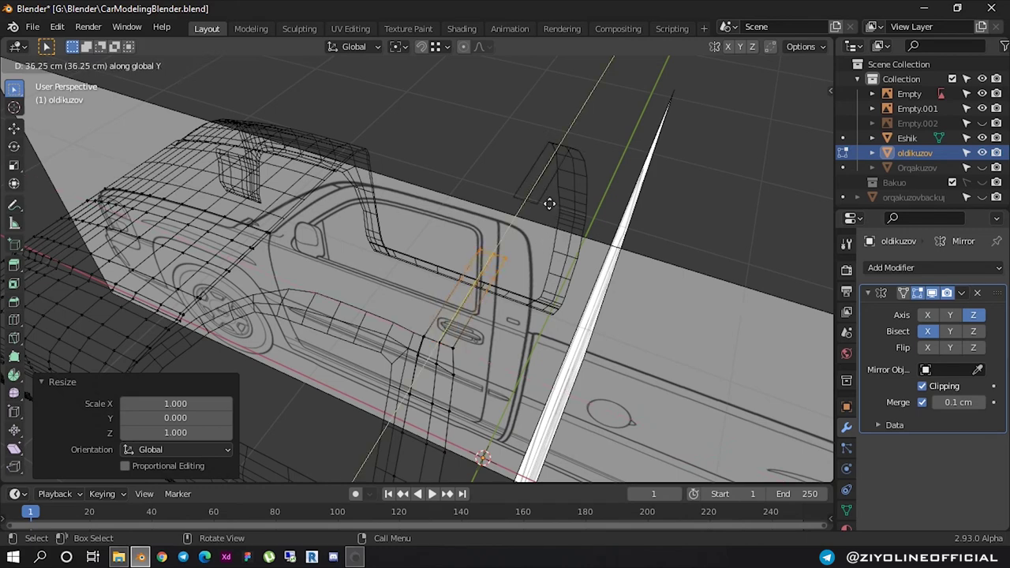
{"action": "left_click", "coordinate": [625, 163]}
{"action": "middle_click_drag", "start_coordinate": [624, 163], "coordinate": [734, 173]}
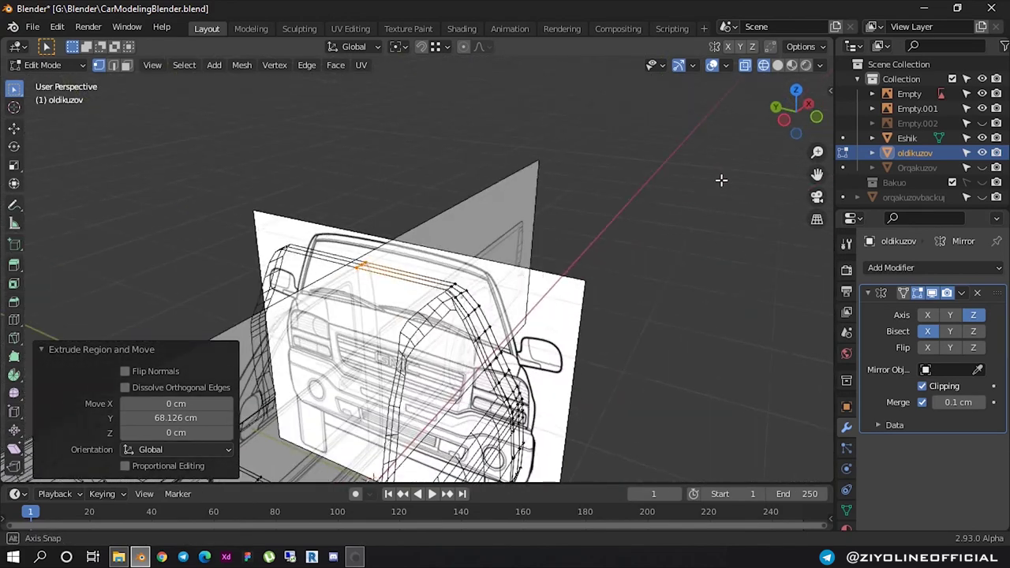
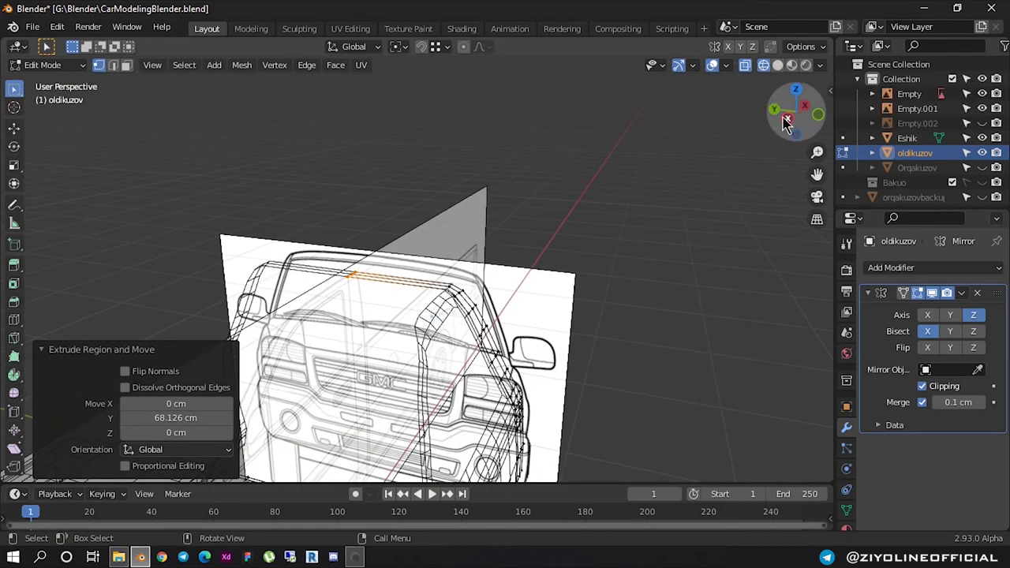
In side orthographic view, add an edge loop across the cab roof edge and raise it along Z
{"action": "left_click", "coordinate": [805, 105]}
{"action": "scroll", "coordinate": [442, 299], "scroll_direction": "up", "scroll_amount": 2}
{"action": "scroll", "coordinate": [431, 305], "scroll_direction": "up", "scroll_amount": 2}
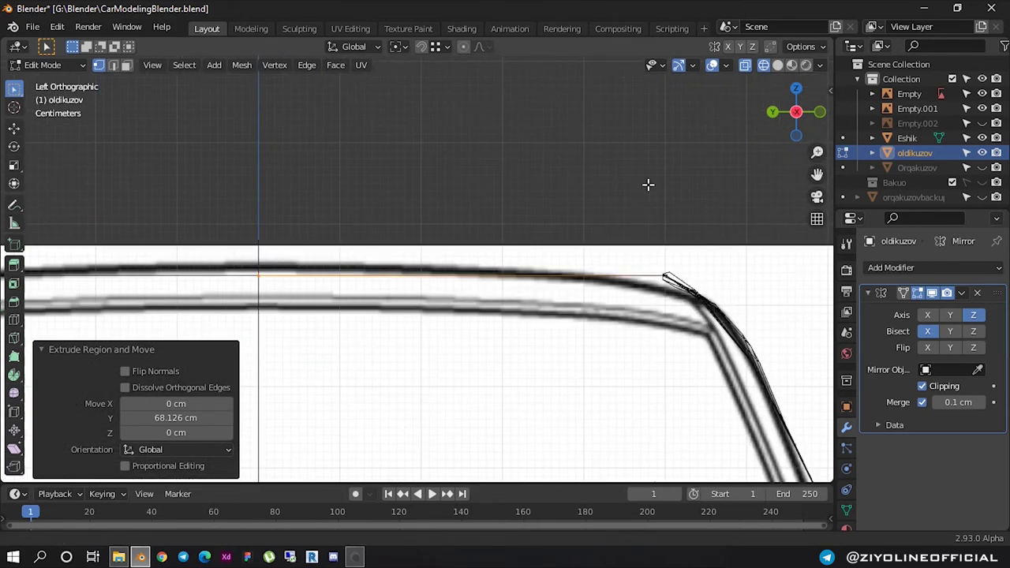
{"action": "scroll", "coordinate": [489, 225], "scroll_direction": "up", "scroll_amount": 2}
{"action": "key", "text": "ctrl+r"}
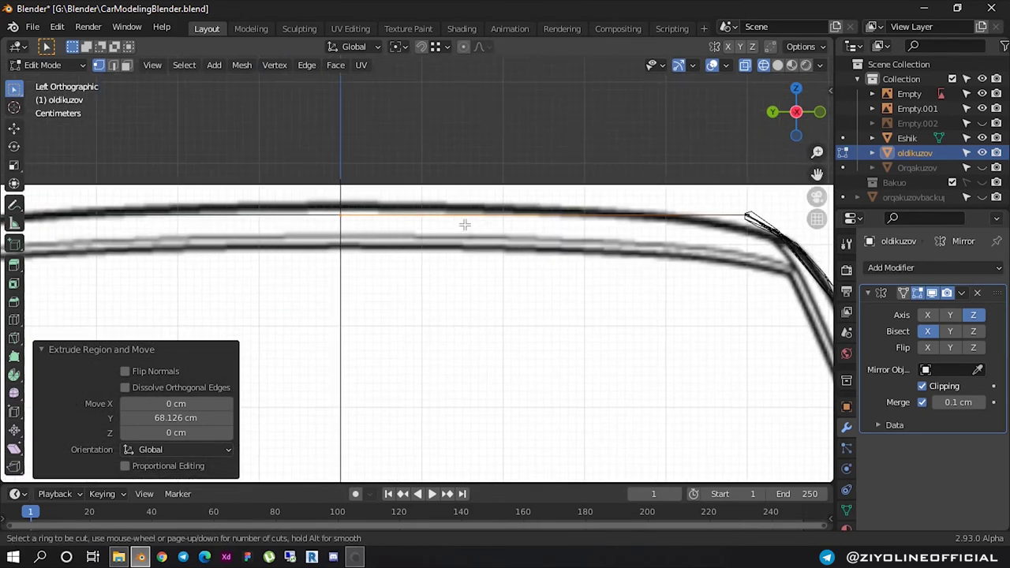
{"action": "left_click", "coordinate": [445, 213]}
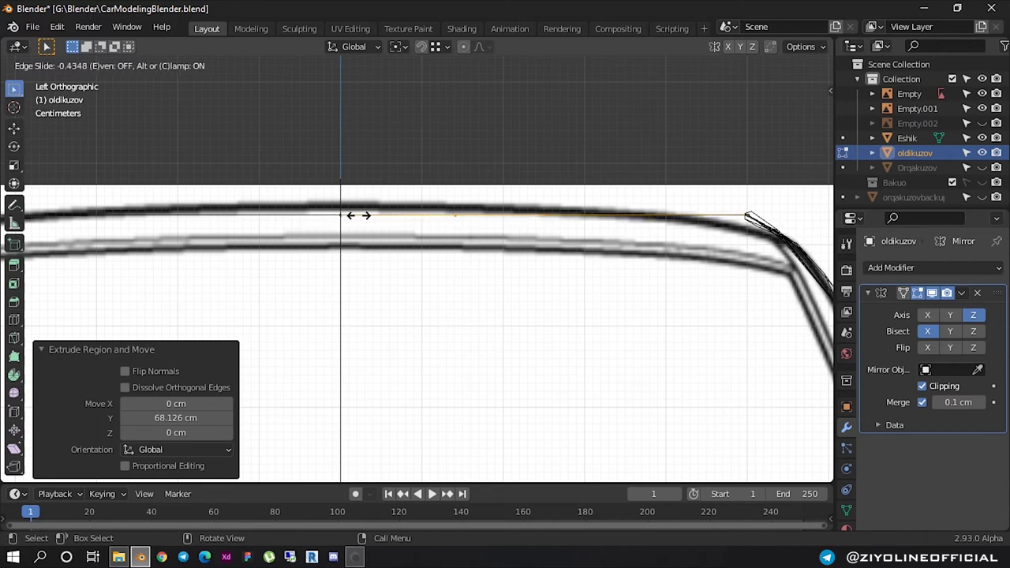
{"action": "left_click", "coordinate": [524, 206]}
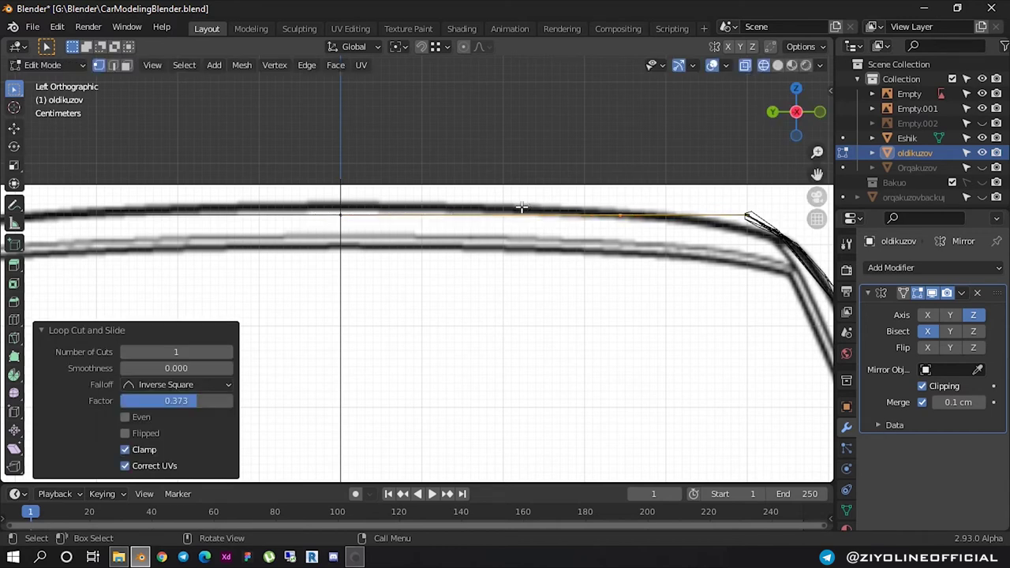
{"action": "key", "text": "g"}
{"action": "key", "text": "z"}
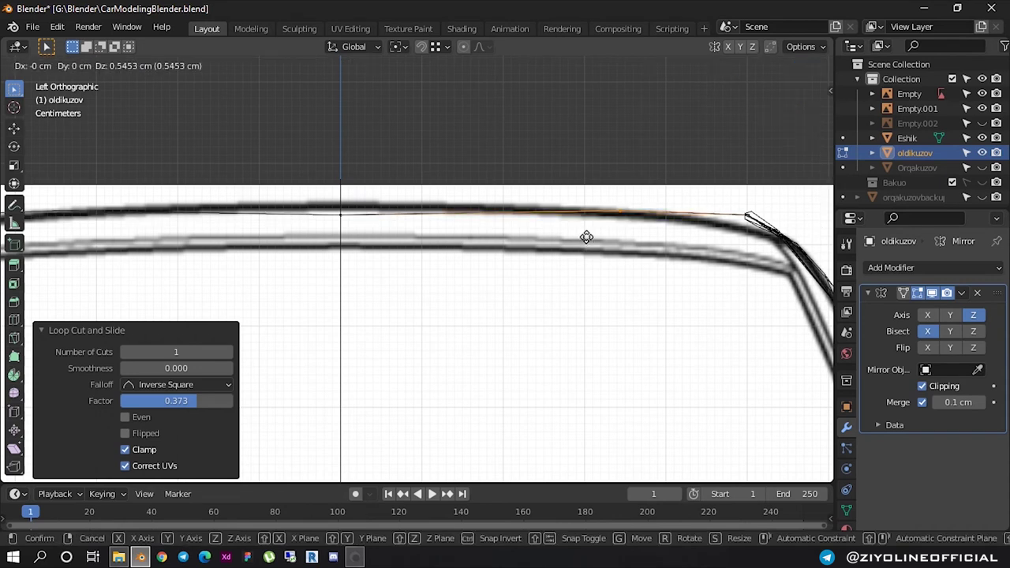
{"action": "left_click", "coordinate": [574, 238]}
Add a second centred roof loop and lift a selected roof-edge segment vertically
{"action": "key", "text": "ctrl+r"}
{"action": "left_click", "coordinate": [466, 235]}
{"action": "right_click", "coordinate": [463, 232]}
{"action": "left_click", "coordinate": [464, 230]}
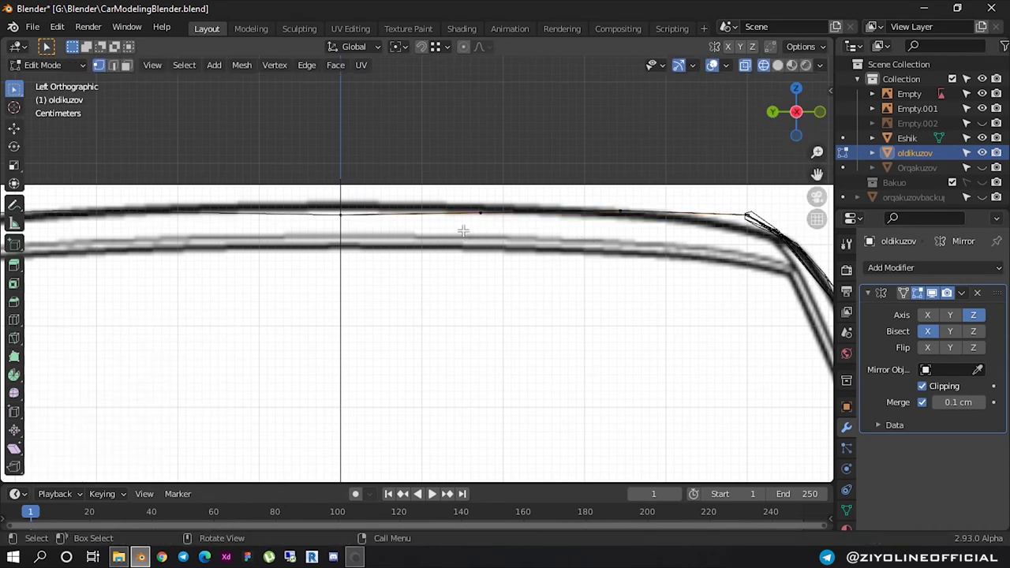
{"action": "left_click_drag", "start_coordinate": [447, 171], "coordinate": [522, 221]}
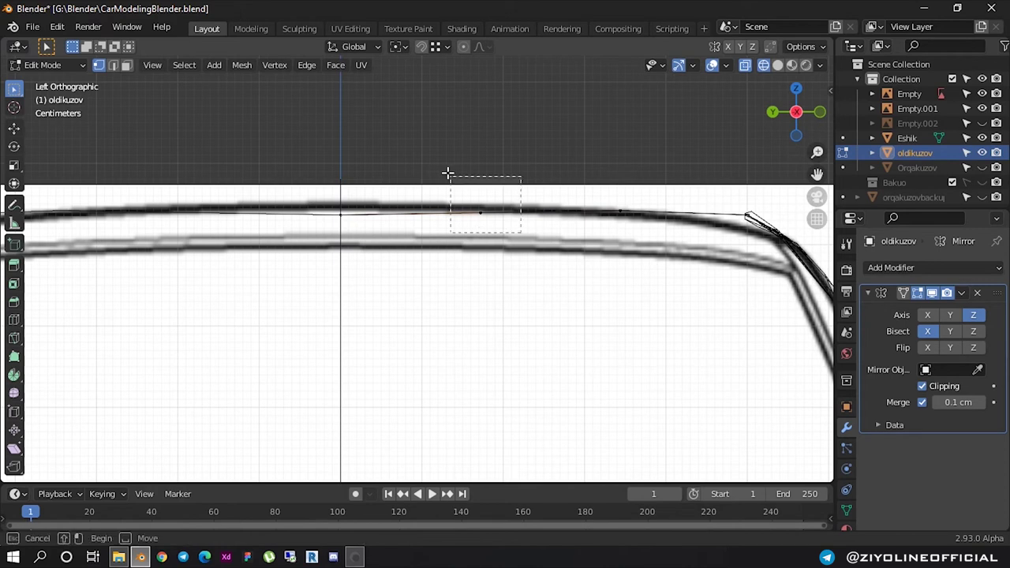
{"action": "key", "text": "g"}
{"action": "key", "text": "z"}
{"action": "left_click", "coordinate": [463, 222]}
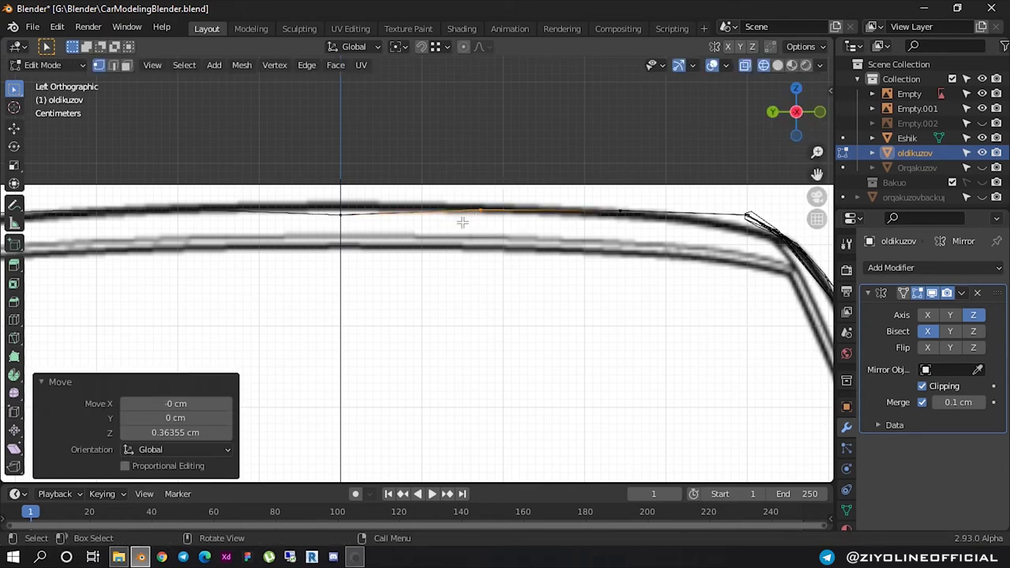
Move three more roof-edge segments onto the reference roof line, then orbit to check
{"action": "left_click", "coordinate": [340, 211]}
{"action": "key", "text": "g"}
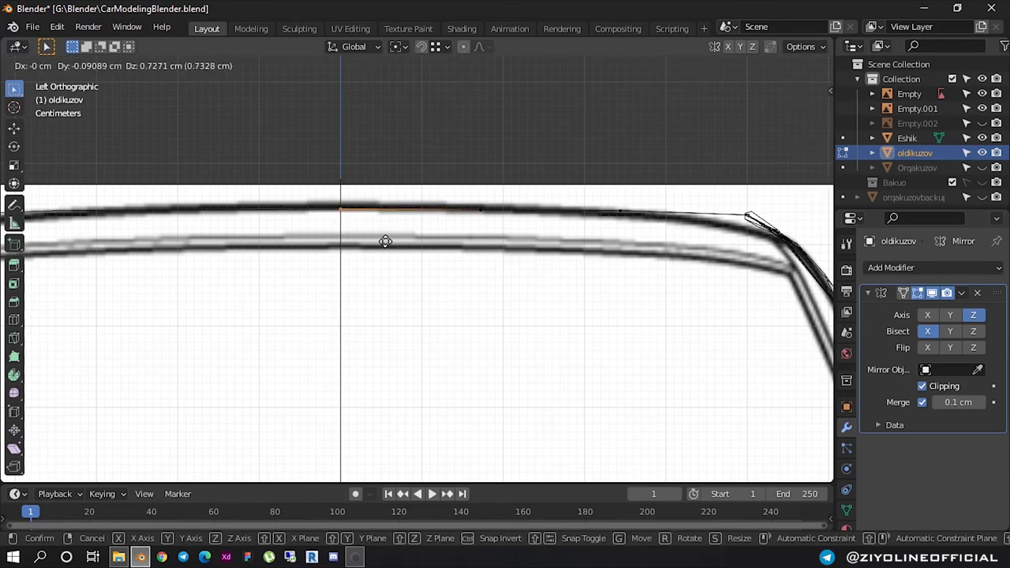
{"action": "left_click", "coordinate": [385, 240]}
{"action": "left_click", "coordinate": [474, 210]}
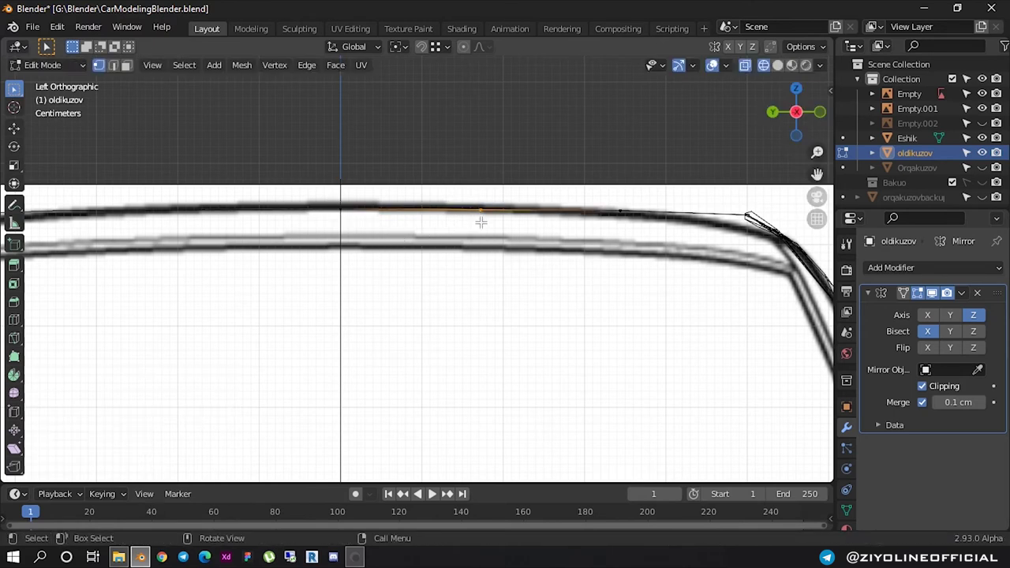
{"action": "key", "text": "g"}
{"action": "left_click", "coordinate": [486, 224]}
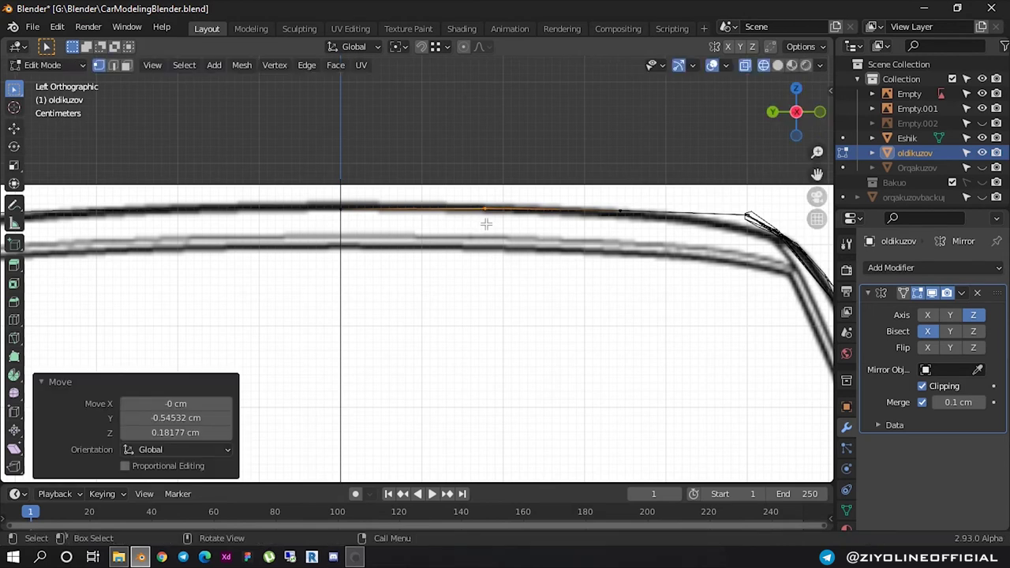
{"action": "left_click", "coordinate": [623, 213]}
{"action": "key", "text": "g"}
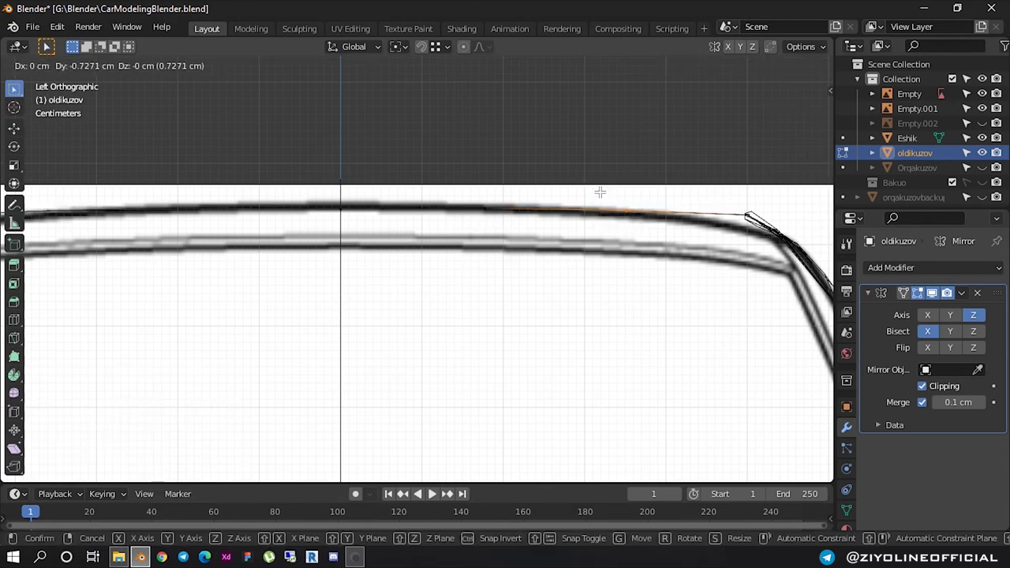
{"action": "left_click", "coordinate": [600, 192]}
{"action": "scroll", "coordinate": [600, 227], "scroll_direction": "down", "scroll_amount": 5}
{"action": "mouse_move", "coordinate": [600, 226]}
{"action": "middle_mouse_down"}
{"action": "mouse_move", "coordinate": [367, 309]}
{"action": "mouse_move", "coordinate": [278, 240]}
{"action": "middle_mouse_up"}
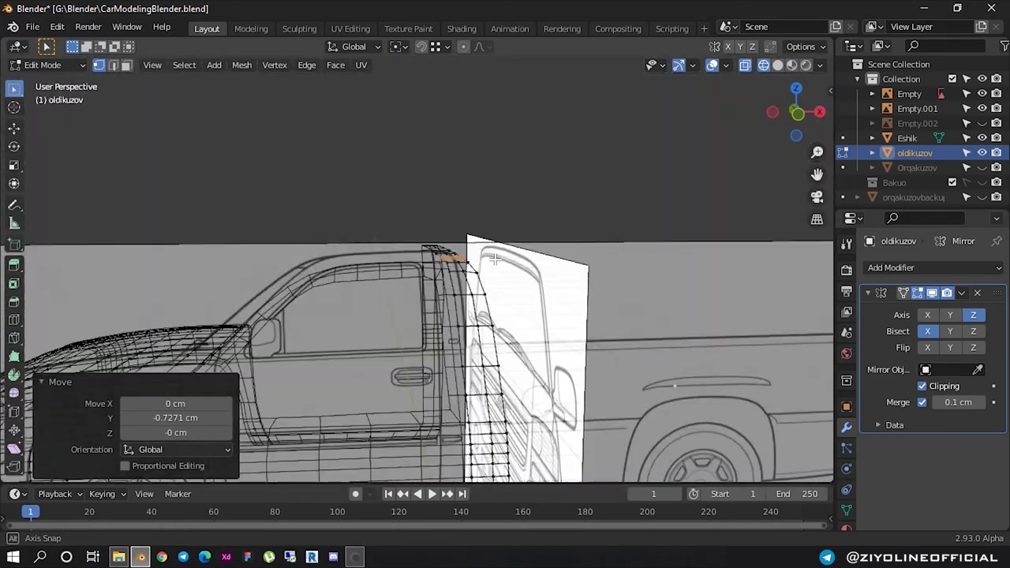
Lower the windshield-corner vertex onto the blueprint roof curve in side view
{"action": "middle_click_drag", "start_coordinate": [277, 240], "coordinate": [734, 178]}
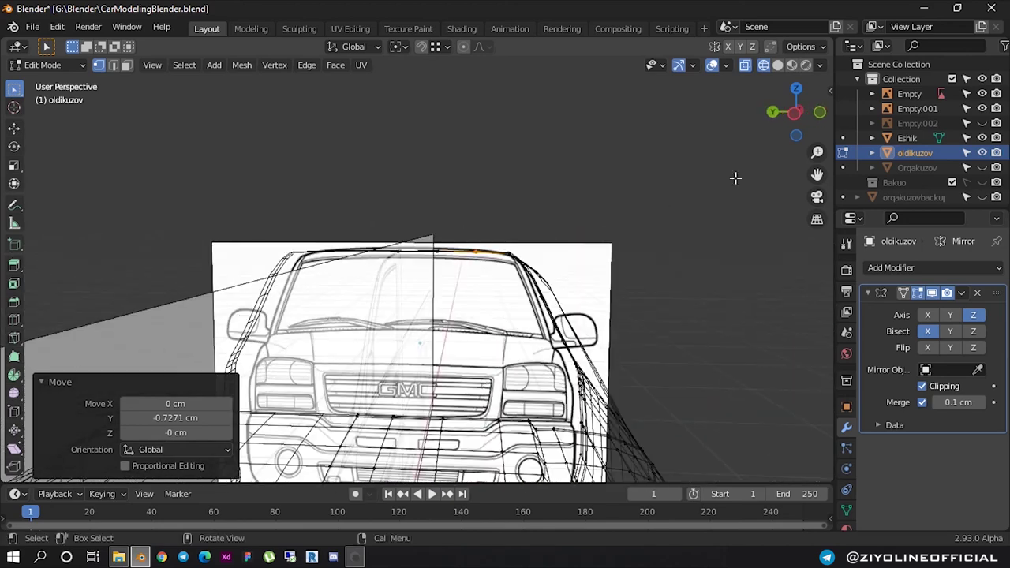
{"action": "left_click", "coordinate": [795, 118]}
{"action": "scroll", "coordinate": [533, 257], "scroll_direction": "up", "scroll_amount": 5}
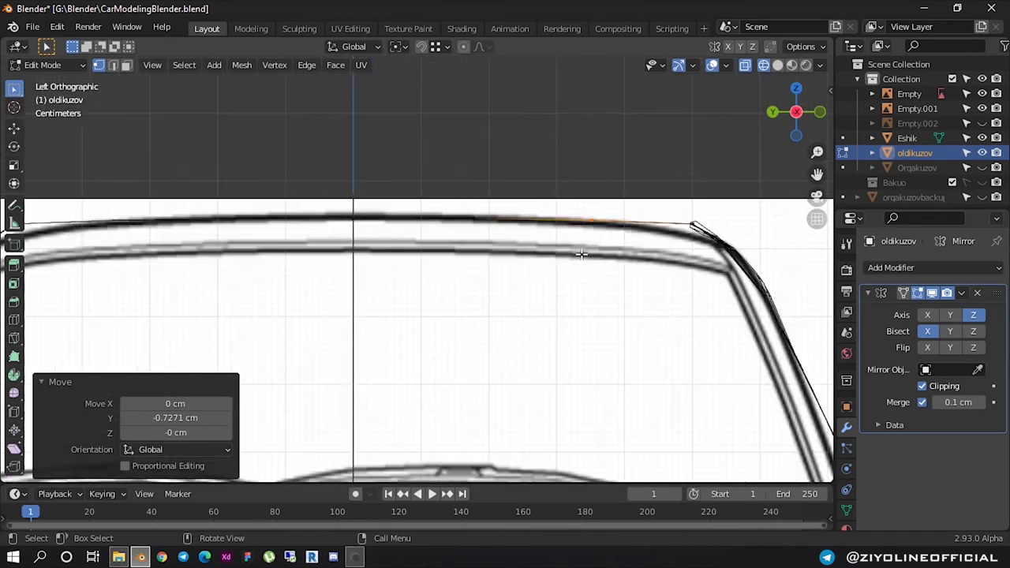
{"action": "scroll", "coordinate": [490, 241], "scroll_direction": "up", "scroll_amount": 2}
{"action": "scroll", "coordinate": [447, 230], "scroll_direction": "up", "scroll_amount": 2}
{"action": "scroll", "coordinate": [466, 217], "scroll_direction": "up", "scroll_amount": 3, "text": "ctrl"}
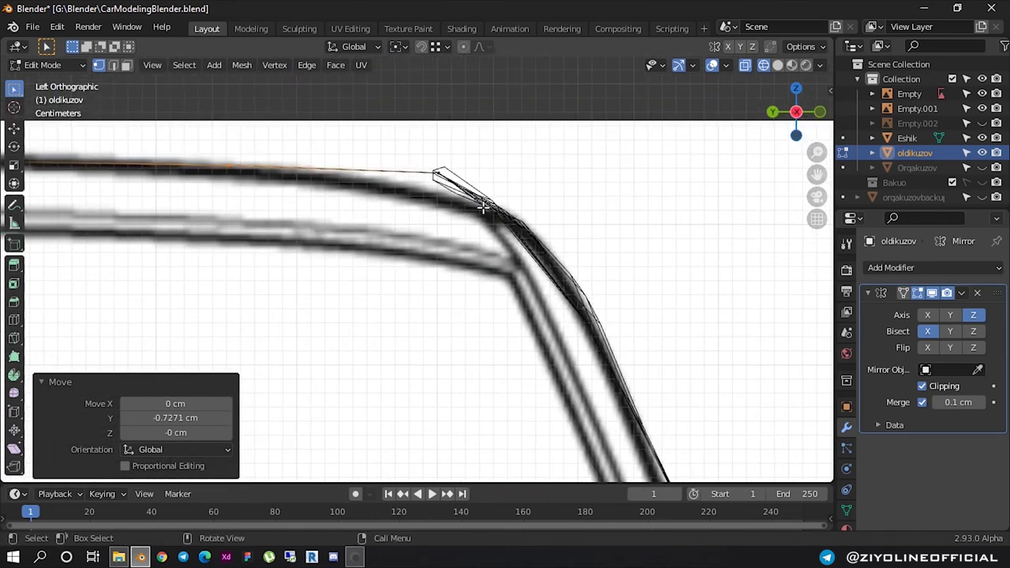
{"action": "left_click", "coordinate": [463, 204]}
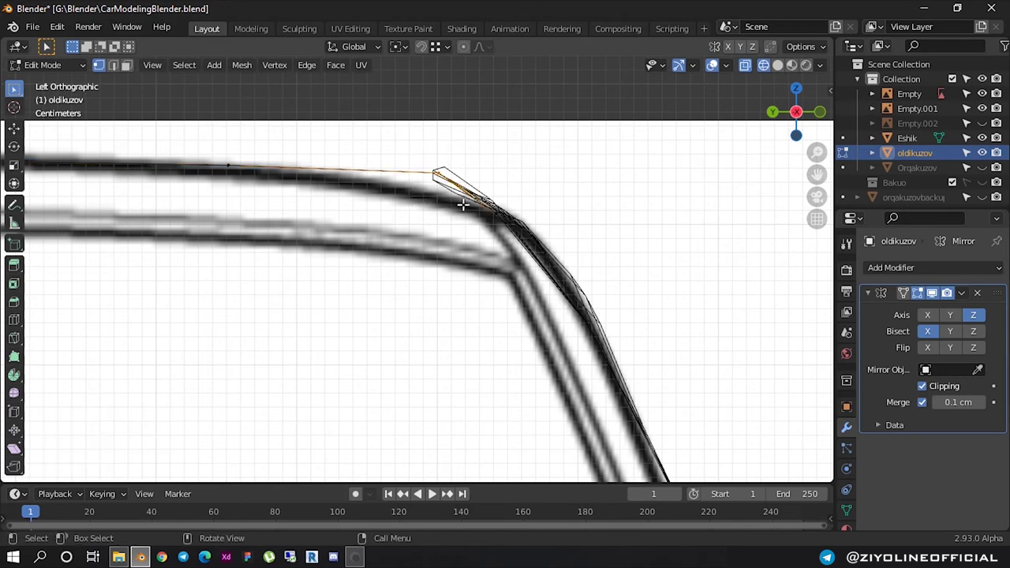
{"action": "key", "text": "g"}
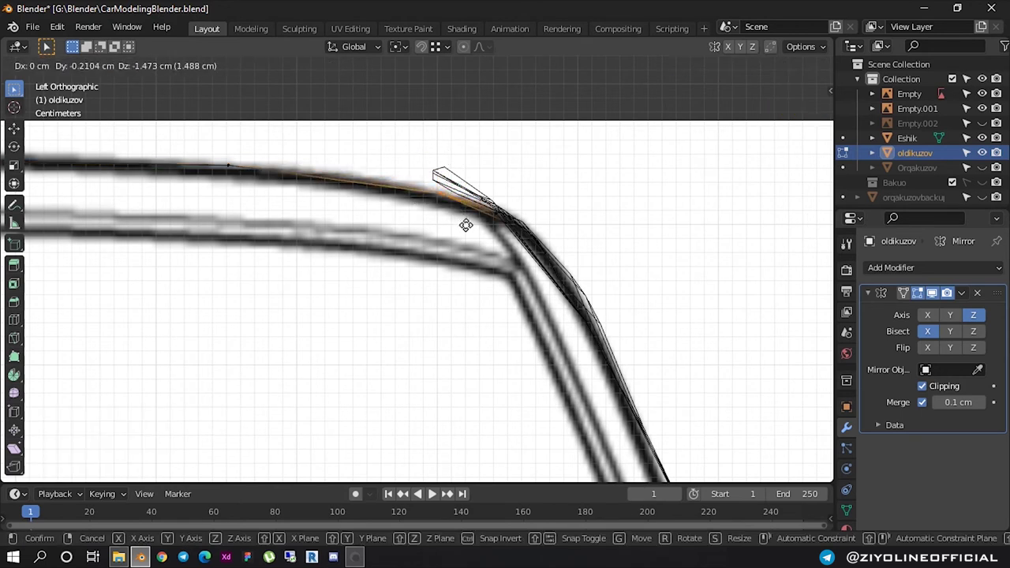
{"action": "left_click", "coordinate": [463, 225]}
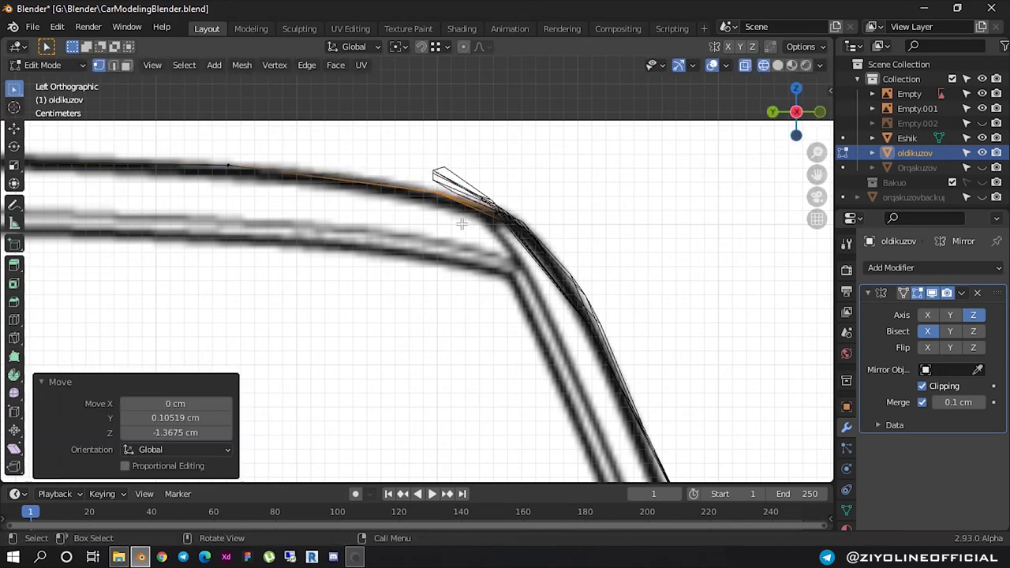
Lower the top-edge vertices near the corner 0.21 cm along Z
{"action": "left_click", "coordinate": [229, 158]}
{"action": "left_click_drag", "start_coordinate": [203, 139], "coordinate": [250, 192]}
{"action": "key", "text": "g"}
{"action": "key", "text": "z"}
{"action": "left_click", "coordinate": [249, 194]}
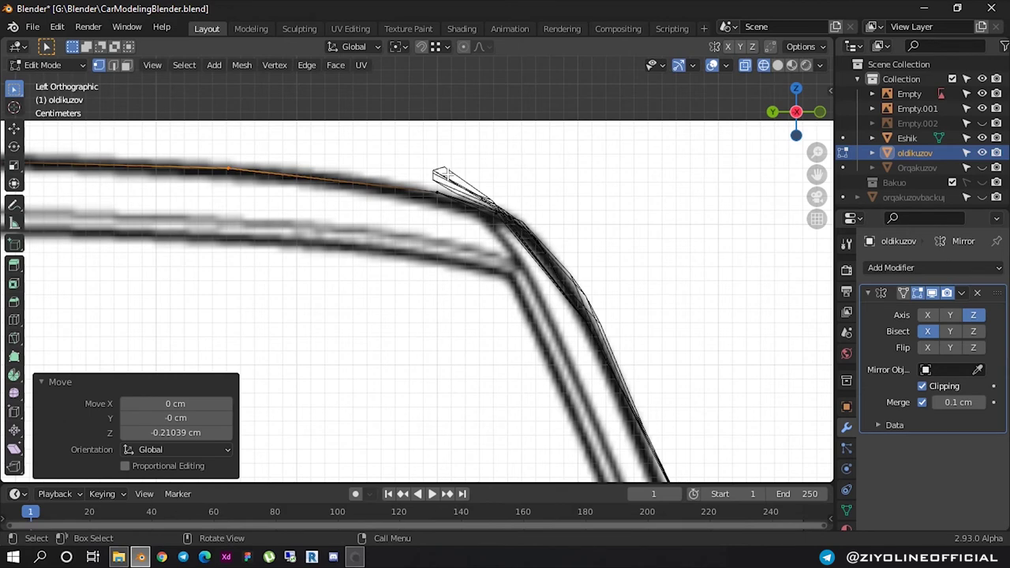
Return to Object Mode and select the Eshik door mesh
{"action": "key", "text": "Tab"}
{"action": "left_click", "coordinate": [447, 178]}
{"action": "left_click", "coordinate": [447, 181]}
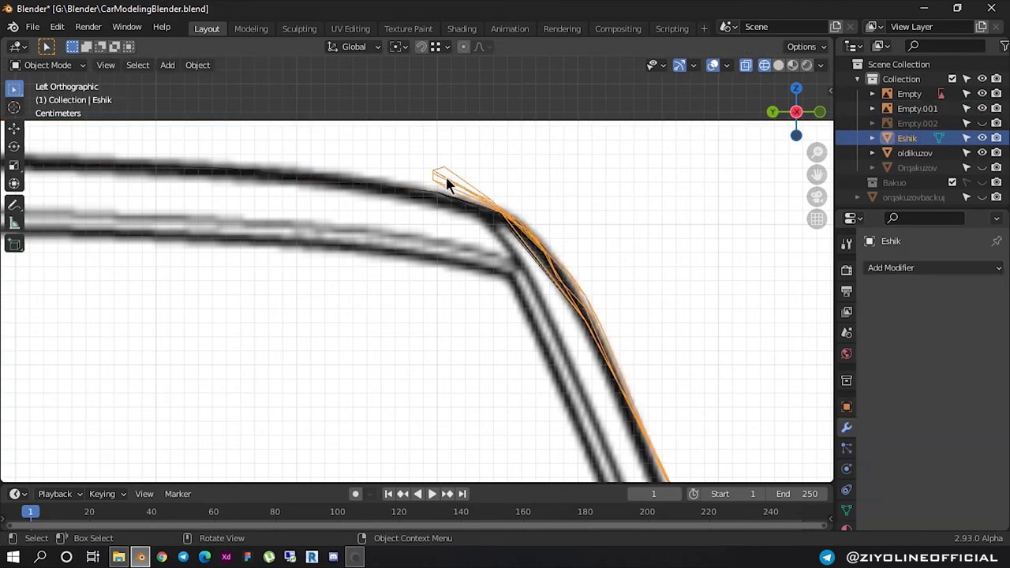
Enter Edit Mode on the Eshik door and move its top vertex cluster under the roof line
{"action": "key", "text": "Tab"}
{"action": "left_click_drag", "start_coordinate": [400, 137], "coordinate": [449, 189]}
{"action": "scroll", "coordinate": [449, 189], "scroll_direction": "up", "scroll_amount": 1}
{"action": "scroll", "coordinate": [448, 192], "scroll_direction": "up", "scroll_amount": 1}
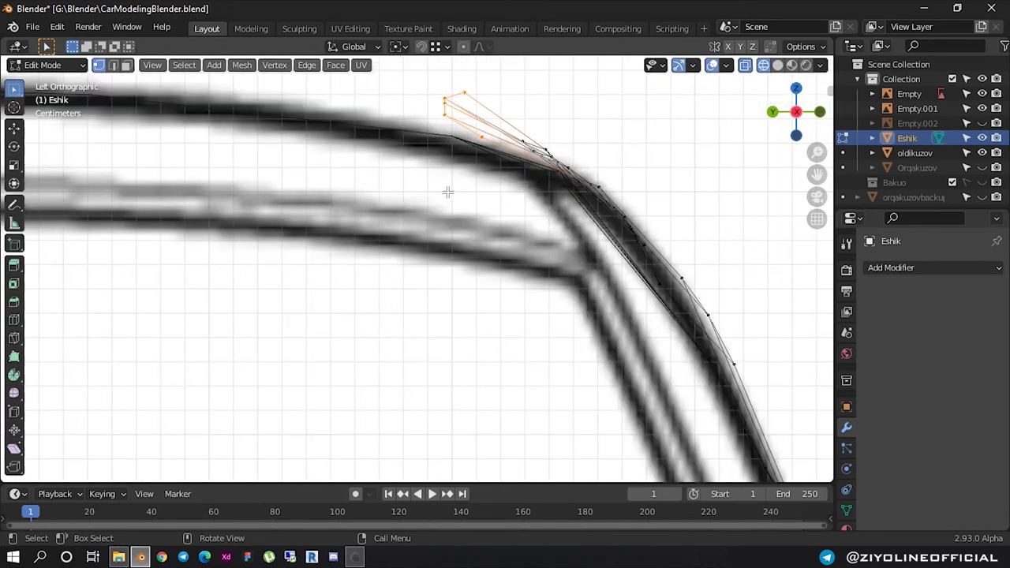
{"action": "key", "text": "g"}
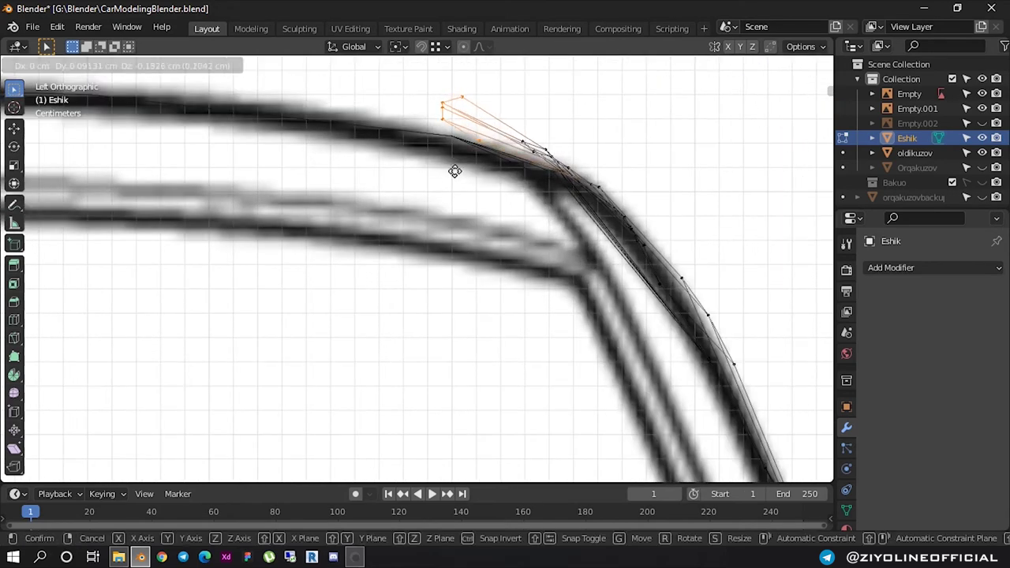
{"action": "left_click", "coordinate": [448, 184]}
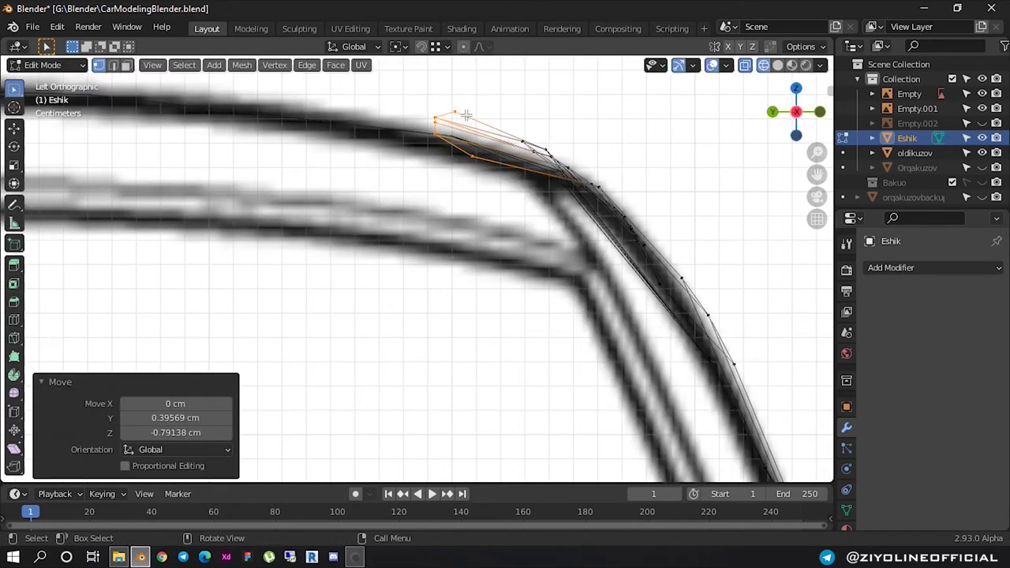
Reposition the door's top corner vertices toward the blueprint roof curve
{"action": "scroll", "coordinate": [434, 115], "scroll_direction": "up", "scroll_amount": 2}
{"action": "scroll", "coordinate": [446, 115], "scroll_direction": "up", "scroll_amount": 2}
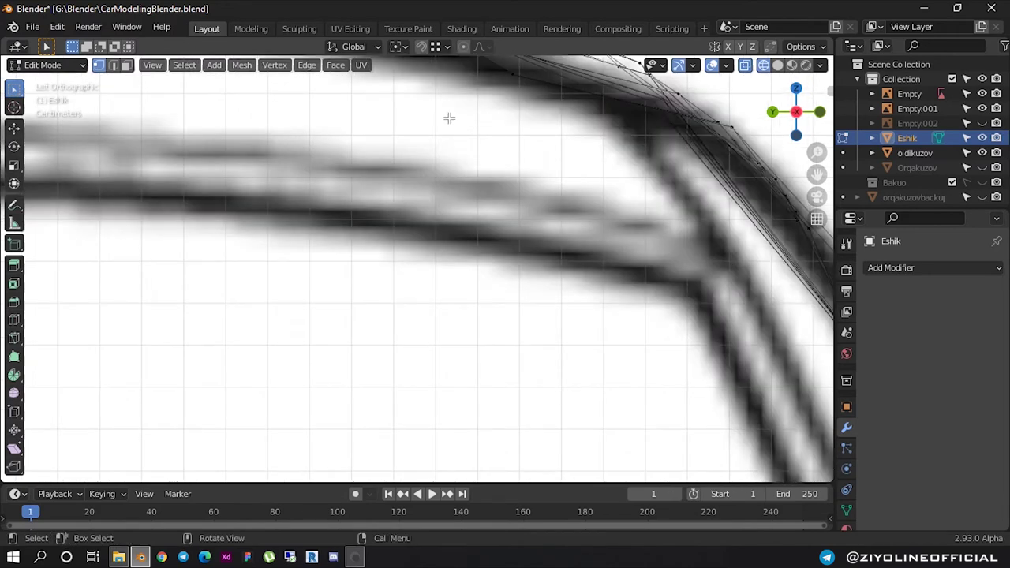
{"action": "scroll", "coordinate": [454, 120], "scroll_direction": "down", "scroll_amount": 3}
{"action": "scroll", "coordinate": [474, 158], "scroll_direction": "down", "scroll_amount": 1}
{"action": "scroll", "coordinate": [454, 197], "scroll_direction": "up", "scroll_amount": 2}
{"action": "scroll", "coordinate": [483, 161], "scroll_direction": "up", "scroll_amount": 1}
{"action": "left_click_drag", "start_coordinate": [423, 201], "coordinate": [423, 202]}
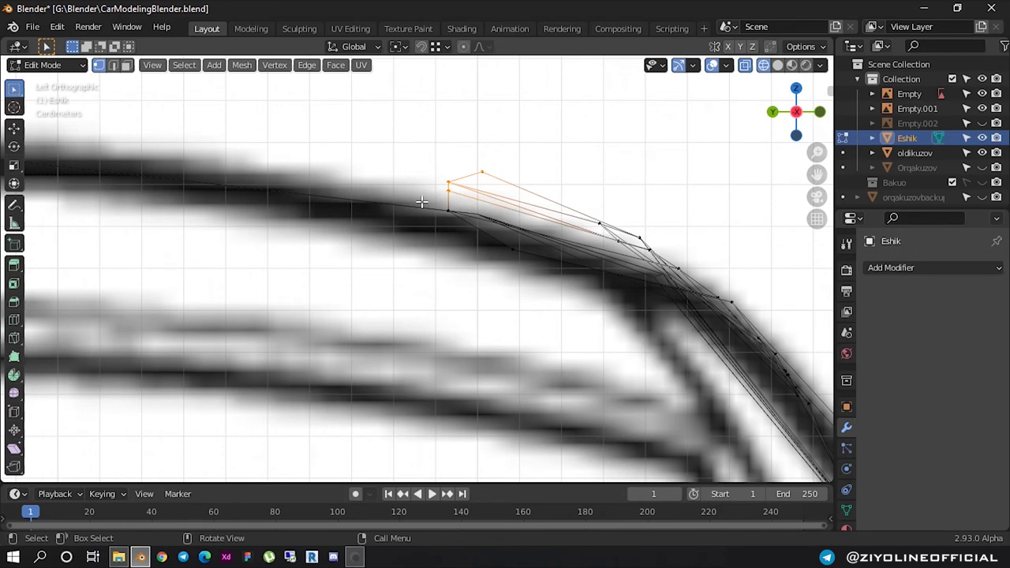
{"action": "key", "text": "g"}
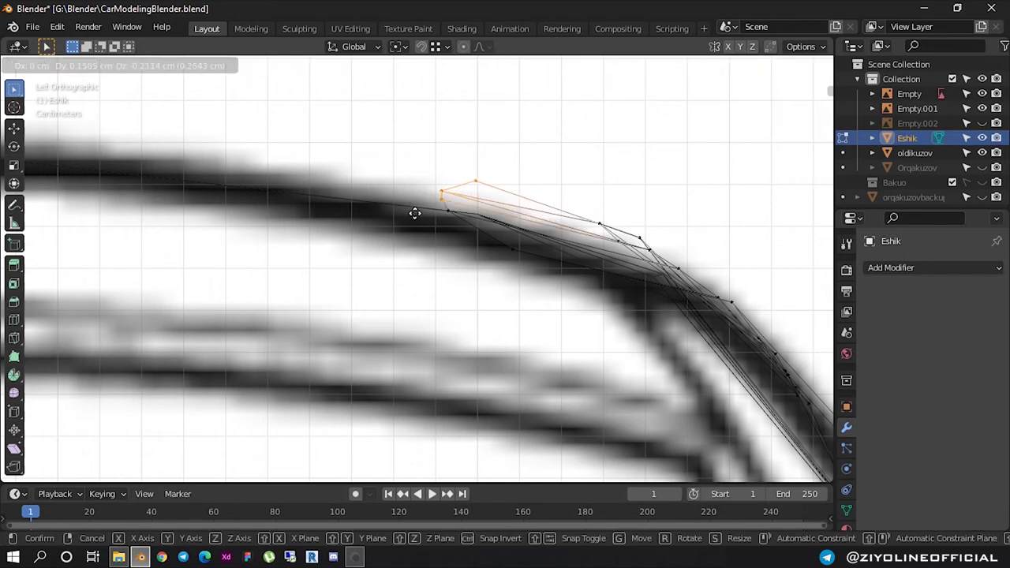
{"action": "left_click", "coordinate": [415, 215]}
Adjust the door's topmost and top-left vertices onto the roof line
{"action": "left_click", "coordinate": [471, 187]}
{"action": "key", "text": "g"}
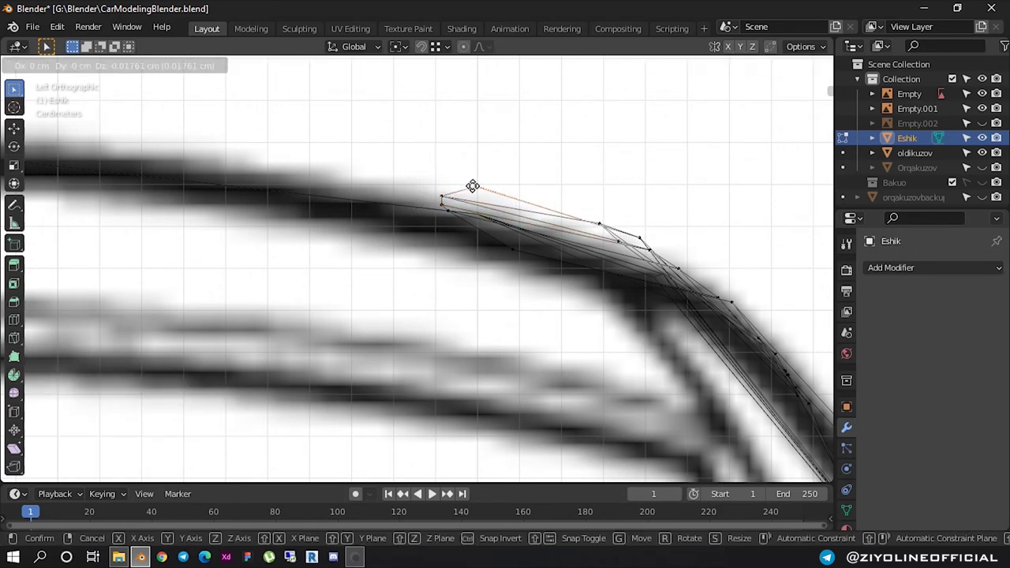
{"action": "left_click", "coordinate": [476, 187]}
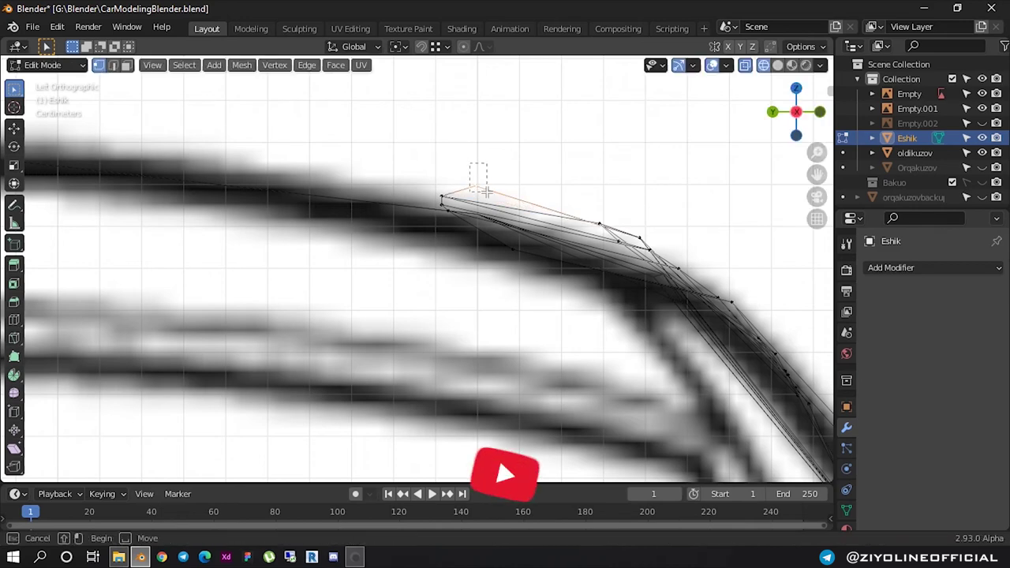
{"action": "key", "text": "g"}
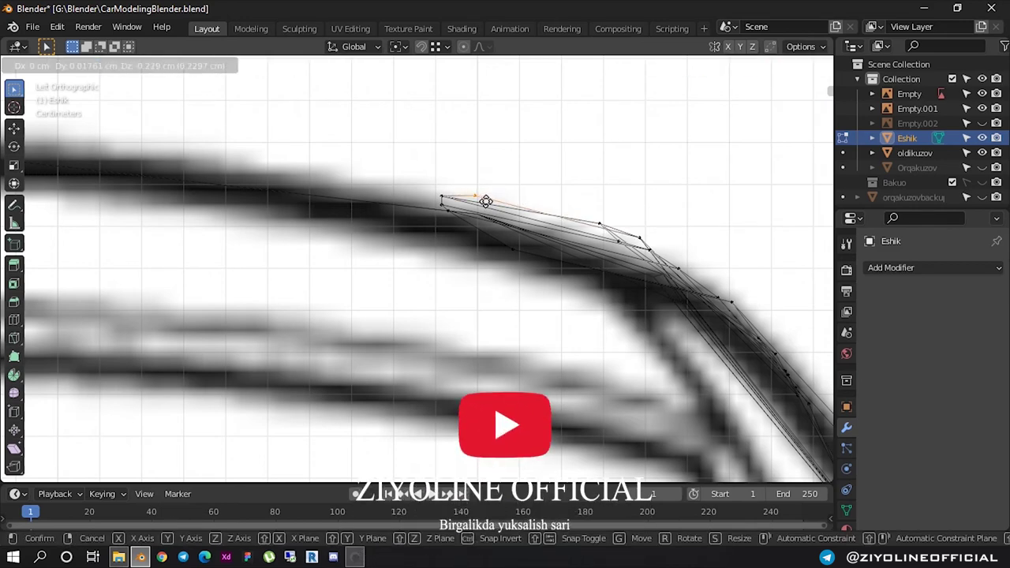
{"action": "left_click", "coordinate": [485, 202]}
{"action": "left_click_drag", "start_coordinate": [415, 178], "coordinate": [455, 200]}
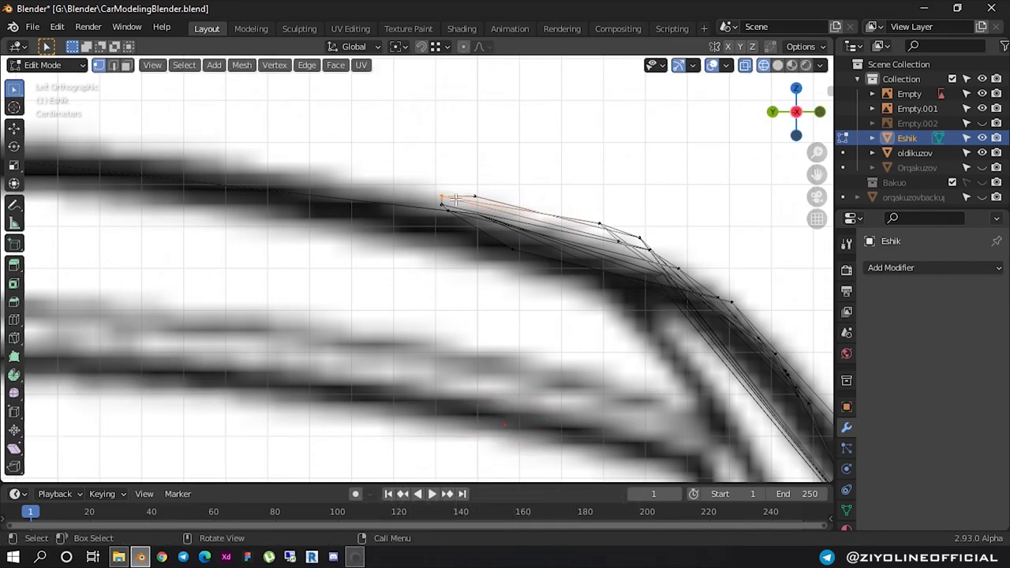
{"action": "key", "text": "g"}
{"action": "left_click", "coordinate": [452, 202]}
Fine-tune the door's top vertex onto the roof line, nudging it -0.052844 cm in Z
{"action": "left_click", "coordinate": [480, 199]}
{"action": "left_click_drag", "start_coordinate": [462, 173], "coordinate": [481, 195]}
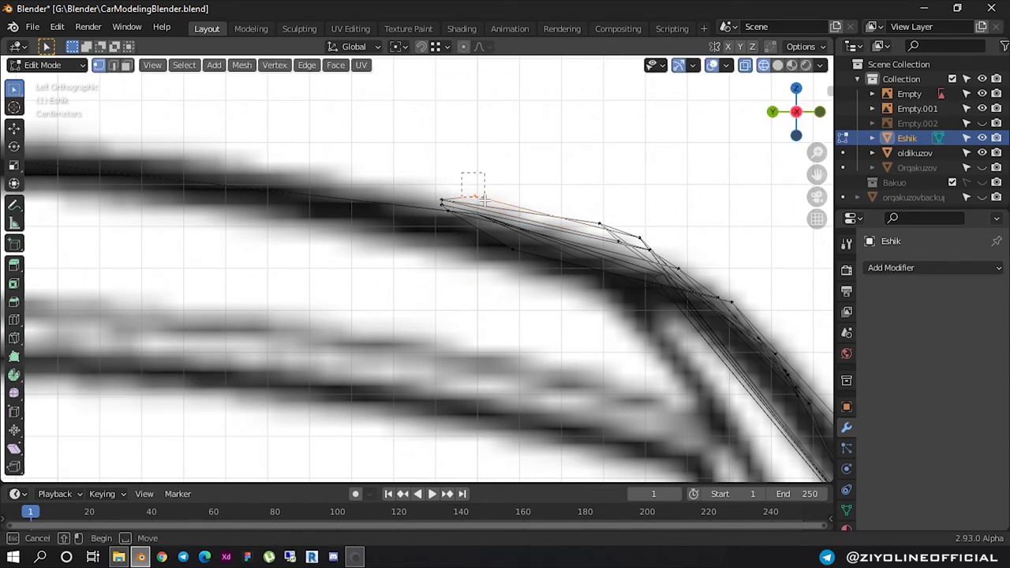
{"action": "key", "text": "g"}
{"action": "left_click", "coordinate": [483, 206]}
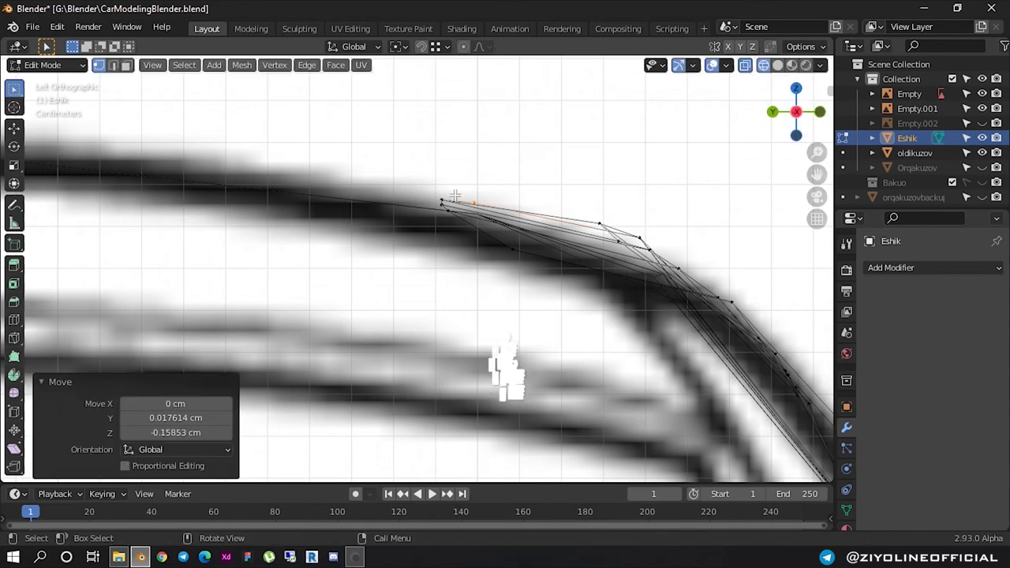
{"action": "left_click", "coordinate": [449, 207]}
{"action": "key", "text": "g"}
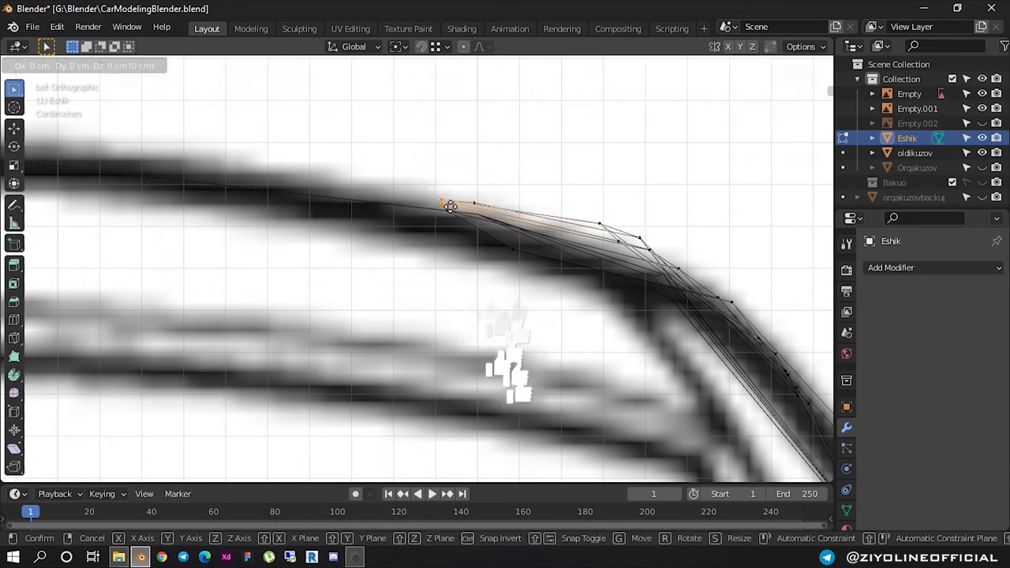
{"action": "left_click", "coordinate": [446, 206]}
{"action": "scroll", "coordinate": [520, 201], "scroll_direction": "down", "scroll_amount": 3}
{"action": "mouse_move", "coordinate": [520, 201]}
{"action": "middle_mouse_down"}
{"action": "mouse_move", "coordinate": [396, 304]}
{"action": "mouse_move", "coordinate": [255, 289]}
{"action": "mouse_move", "coordinate": [456, 276]}
{"action": "mouse_move", "coordinate": [537, 200]}
{"action": "mouse_move", "coordinate": [481, 238]}
{"action": "mouse_move", "coordinate": [426, 235]}
{"action": "mouse_move", "coordinate": [489, 236]}
{"action": "middle_mouse_up"}
Zoom and orbit to inspect the door's top edge against the roofline
{"action": "scroll", "coordinate": [488, 235], "scroll_direction": "up", "scroll_amount": 2}
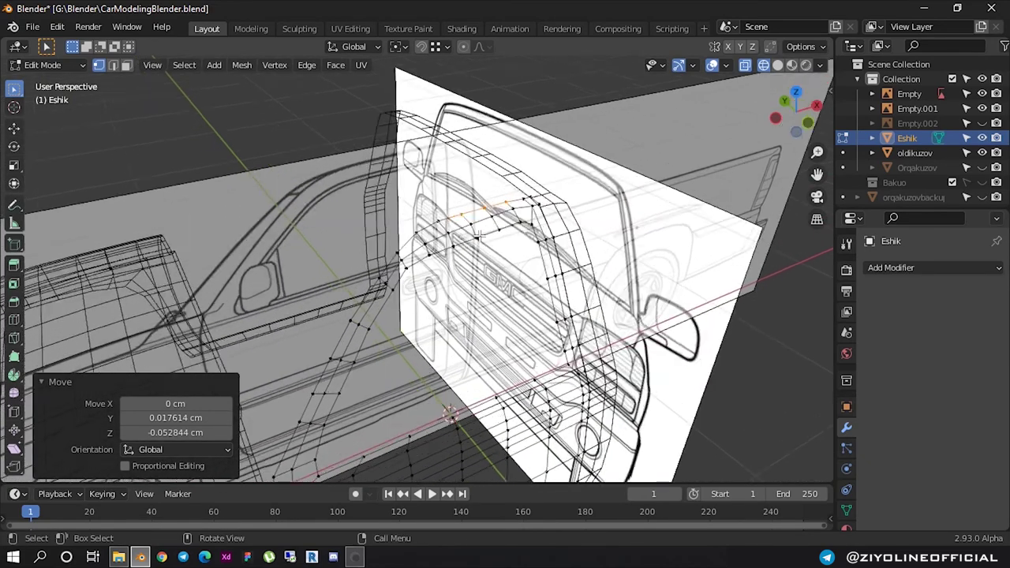
{"action": "scroll", "coordinate": [482, 234], "scroll_direction": "up", "scroll_amount": 2}
{"action": "scroll", "coordinate": [481, 236], "scroll_direction": "down", "scroll_amount": 2}
{"action": "scroll", "coordinate": [483, 236], "scroll_direction": "down", "scroll_amount": 2}
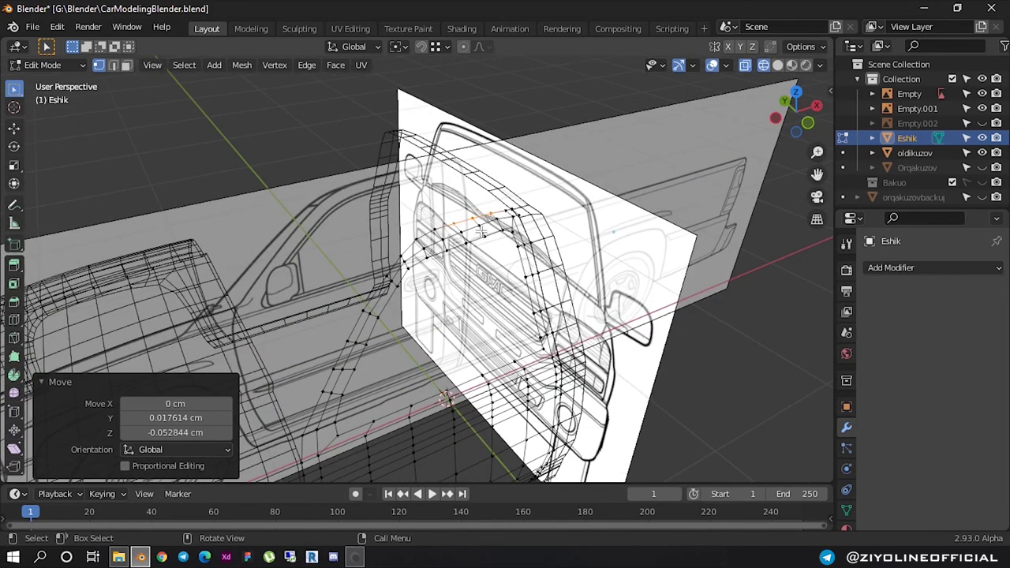
{"action": "scroll", "coordinate": [481, 232], "scroll_direction": "up", "scroll_amount": 2}
{"action": "scroll", "coordinate": [480, 232], "scroll_direction": "down", "scroll_amount": 3}
{"action": "mouse_move", "coordinate": [495, 233]}
{"action": "middle_mouse_down"}
{"action": "mouse_move", "coordinate": [476, 206]}
{"action": "mouse_move", "coordinate": [473, 223]}
{"action": "middle_mouse_up"}
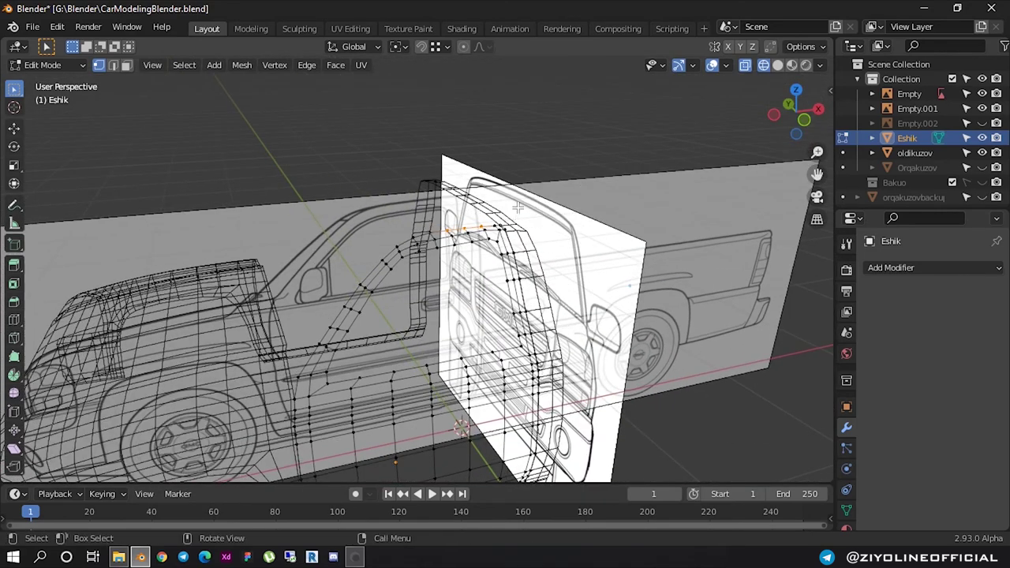
Leave Edit Mode and select the oldikuzov front body object
{"action": "key", "text": "Tab"}
{"action": "left_click", "coordinate": [505, 222]}
{"action": "left_click", "coordinate": [504, 223]}
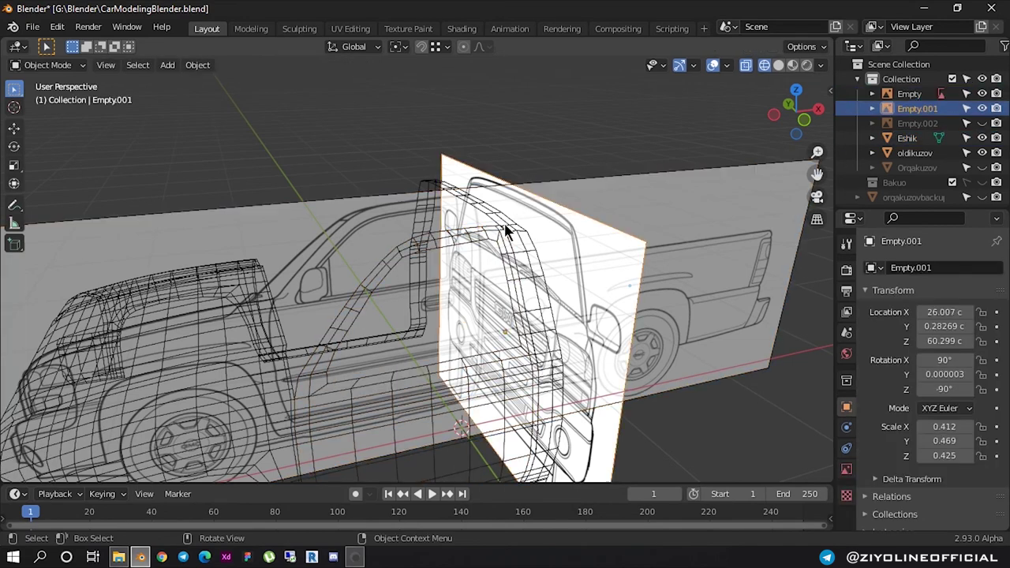
{"action": "left_click", "coordinate": [514, 244]}
Snap to an orthographic side view and zoom and orbit to inspect oldikuzov's door frame
{"action": "scroll", "coordinate": [505, 235], "scroll_direction": "up", "scroll_amount": 3}
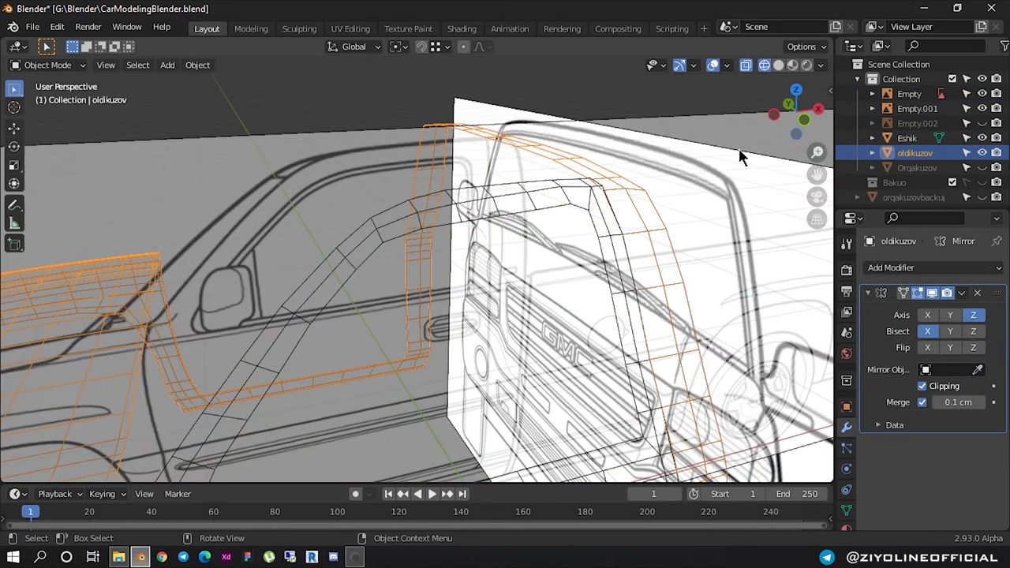
{"action": "left_click", "coordinate": [804, 122]}
{"action": "middle_click_drag", "start_coordinate": [573, 198], "coordinate": [219, 241]}
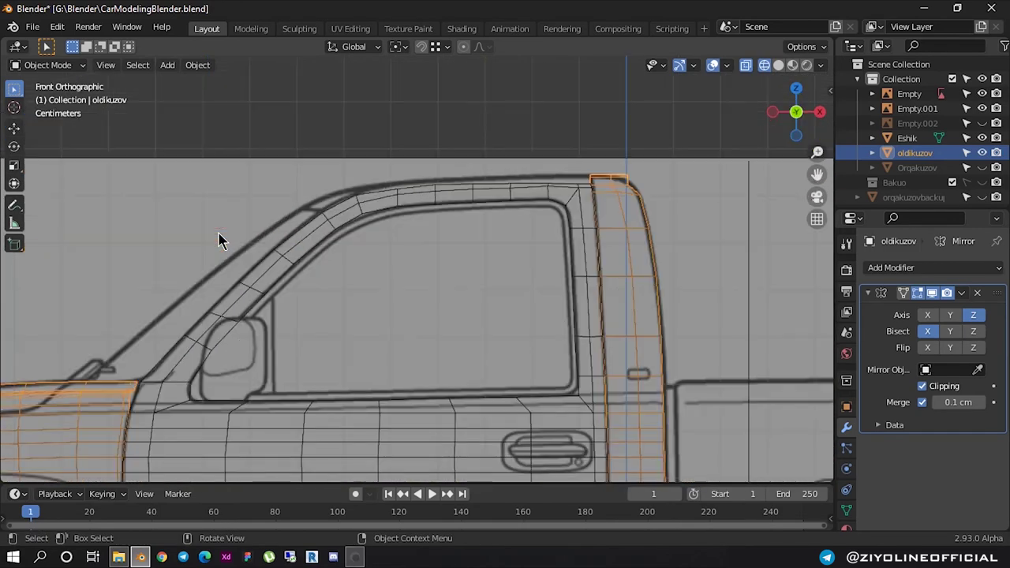
{"action": "scroll", "coordinate": [527, 184], "scroll_direction": "up", "scroll_amount": 5}
{"action": "scroll", "coordinate": [611, 165], "scroll_direction": "down", "scroll_amount": 2}
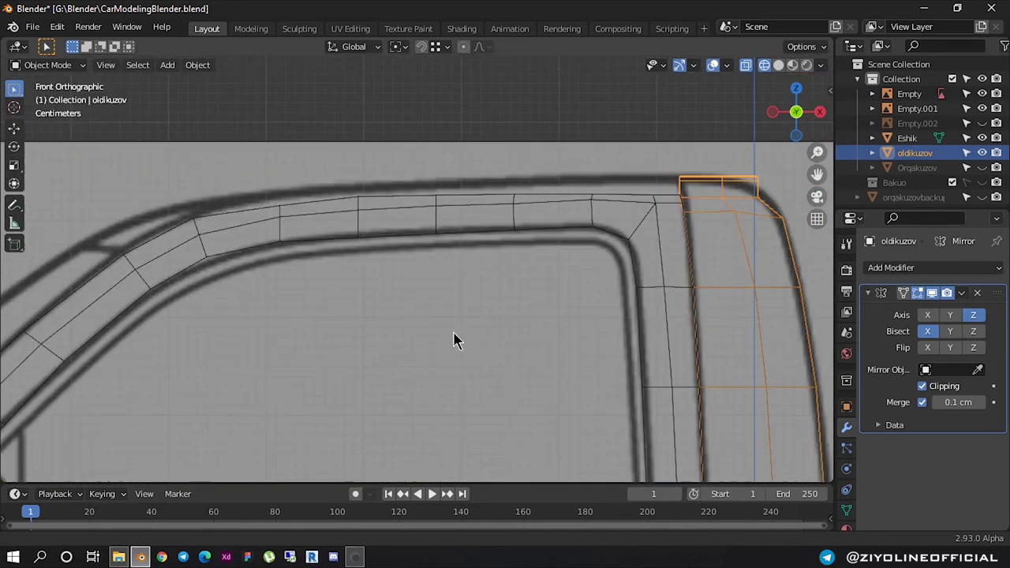
{"action": "scroll", "coordinate": [613, 266], "scroll_direction": "down", "scroll_amount": 1}
{"action": "scroll", "coordinate": [624, 253], "scroll_direction": "down", "scroll_amount": 2}
{"action": "scroll", "coordinate": [623, 252], "scroll_direction": "down", "scroll_amount": 1}
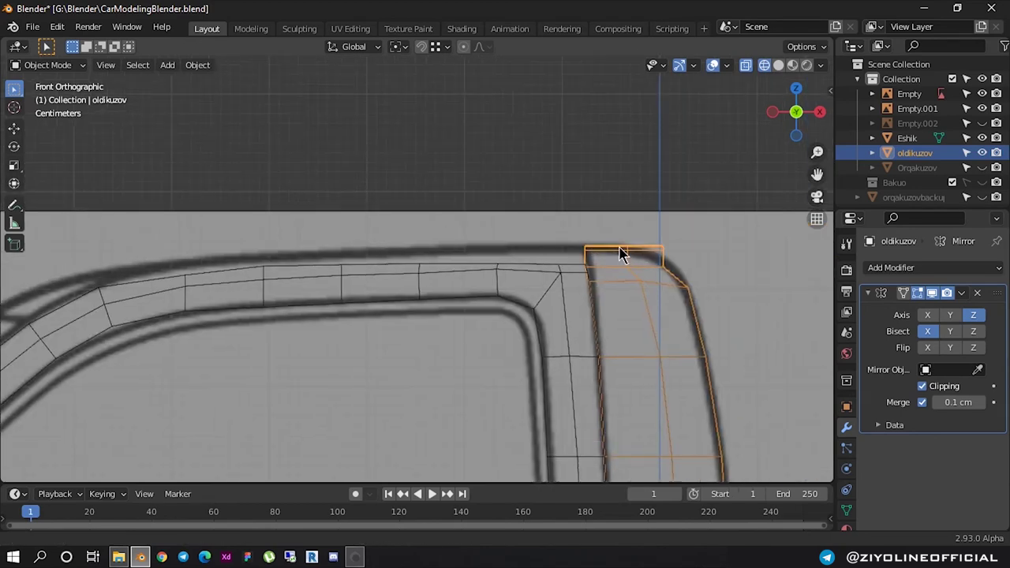
{"action": "scroll", "coordinate": [586, 266], "scroll_direction": "up", "scroll_amount": 3}
{"action": "scroll", "coordinate": [586, 269], "scroll_direction": "down", "scroll_amount": 1}
{"action": "scroll", "coordinate": [576, 277], "scroll_direction": "up", "scroll_amount": 1}
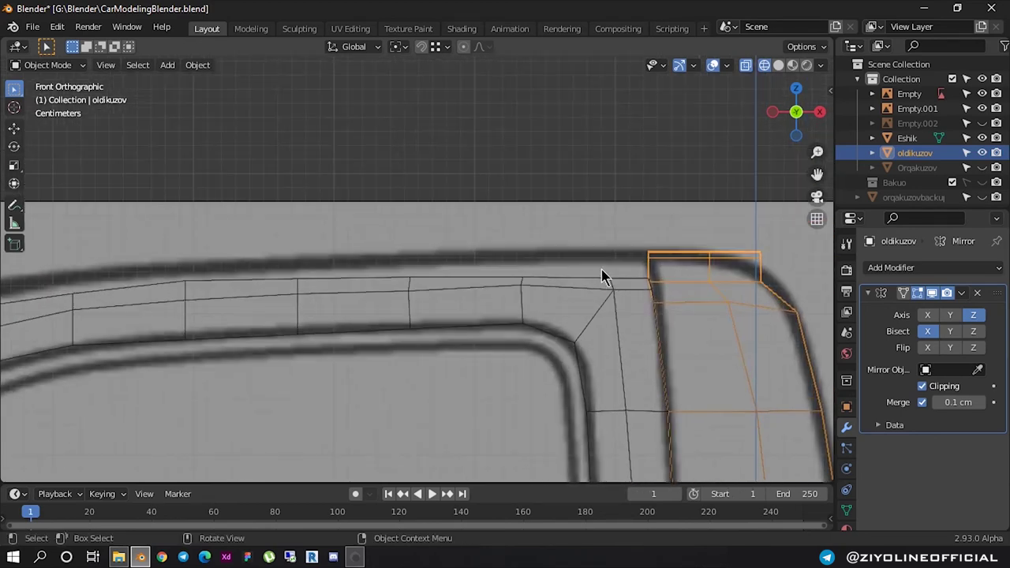
{"action": "scroll", "coordinate": [601, 270], "scroll_direction": "up", "scroll_amount": 1}
{"action": "scroll", "coordinate": [623, 263], "scroll_direction": "up", "scroll_amount": 1}
{"action": "scroll", "coordinate": [608, 266], "scroll_direction": "down", "scroll_amount": 3, "text": "ctrl"}
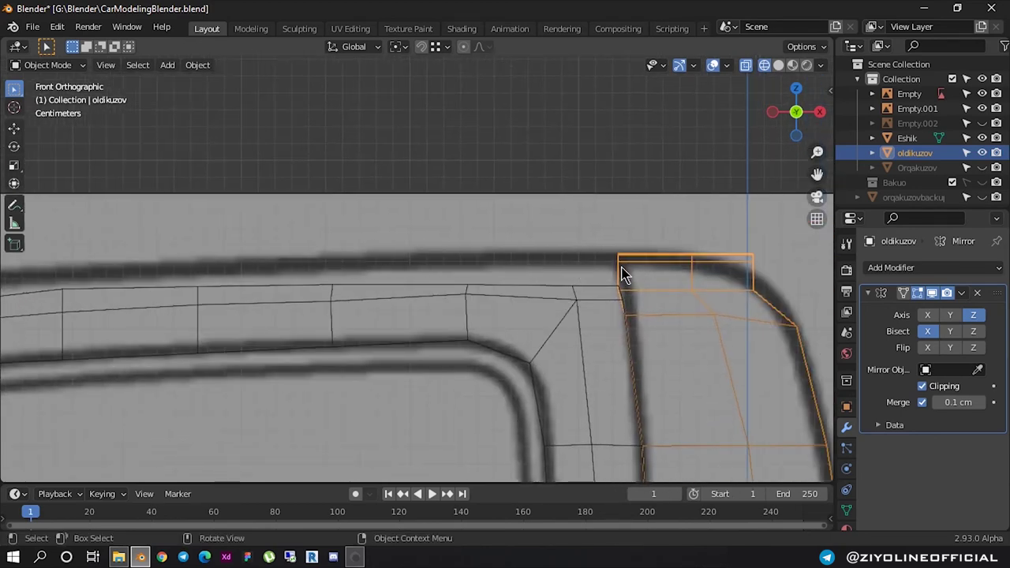
{"action": "mouse_move", "coordinate": [622, 273]}
{"action": "middle_mouse_down"}
{"action": "mouse_move", "coordinate": [630, 296]}
{"action": "mouse_move", "coordinate": [549, 300]}
{"action": "middle_mouse_up"}
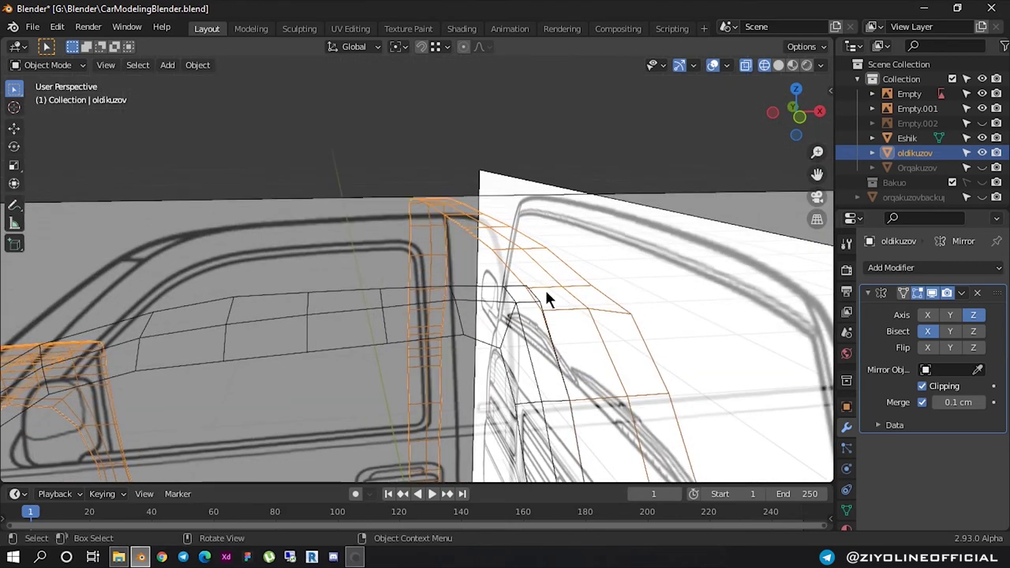
Enter Edit Mode on oldikuzov and switch the viewport to Solid shading
{"action": "key", "text": "Tab"}
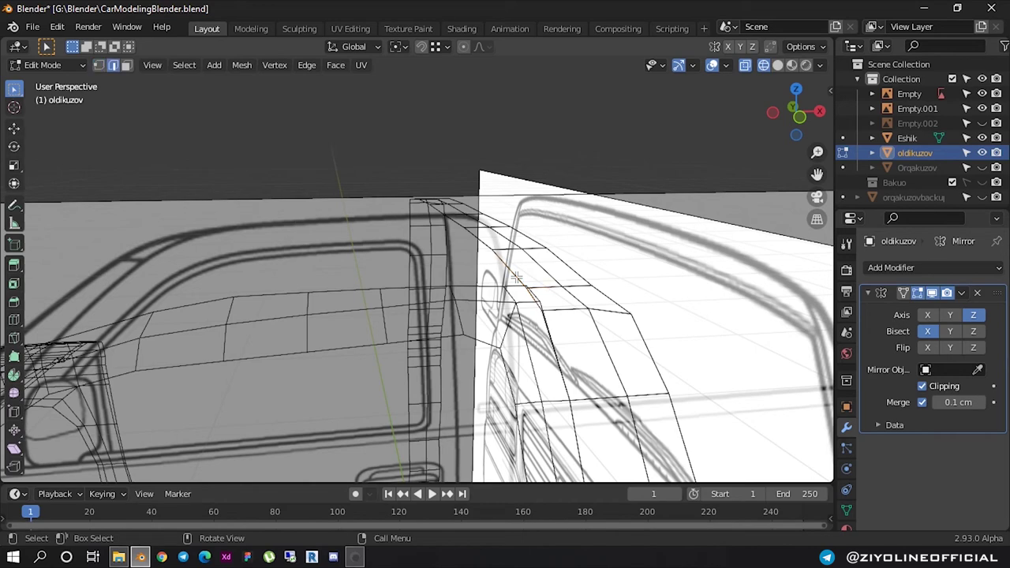
{"action": "key", "text": "super"}
{"action": "key", "text": "super"}
{"action": "left_click", "coordinate": [502, 265], "text": "alt"}
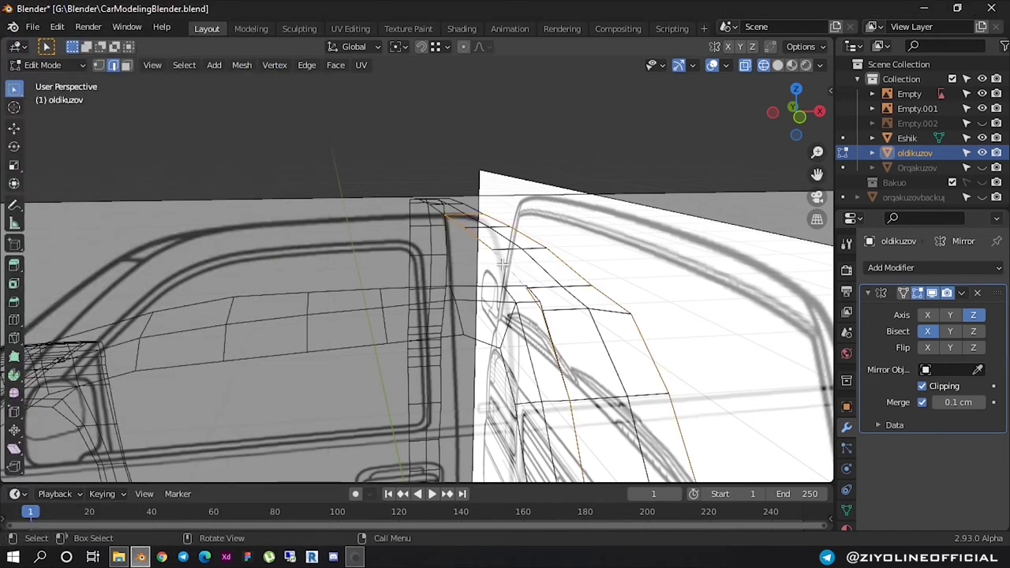
{"action": "mouse_move", "coordinate": [502, 265]}
{"action": "middle_mouse_down"}
{"action": "mouse_move", "coordinate": [472, 267]}
{"action": "mouse_move", "coordinate": [598, 228]}
{"action": "middle_mouse_up"}
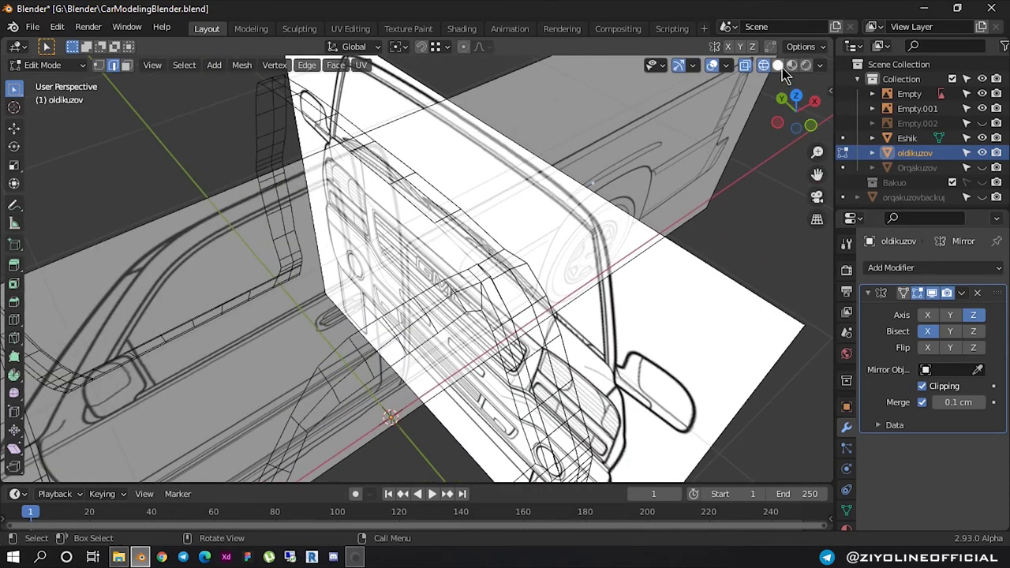
{"action": "left_click", "coordinate": [777, 64]}
{"action": "scroll", "coordinate": [410, 255], "scroll_direction": "up", "scroll_amount": 2}
{"action": "scroll", "coordinate": [410, 255], "scroll_direction": "up", "scroll_amount": 1}
{"action": "mouse_move", "coordinate": [410, 255]}
{"action": "middle_mouse_down"}
{"action": "mouse_move", "coordinate": [481, 196]}
{"action": "mouse_move", "coordinate": [390, 206]}
{"action": "middle_mouse_up"}
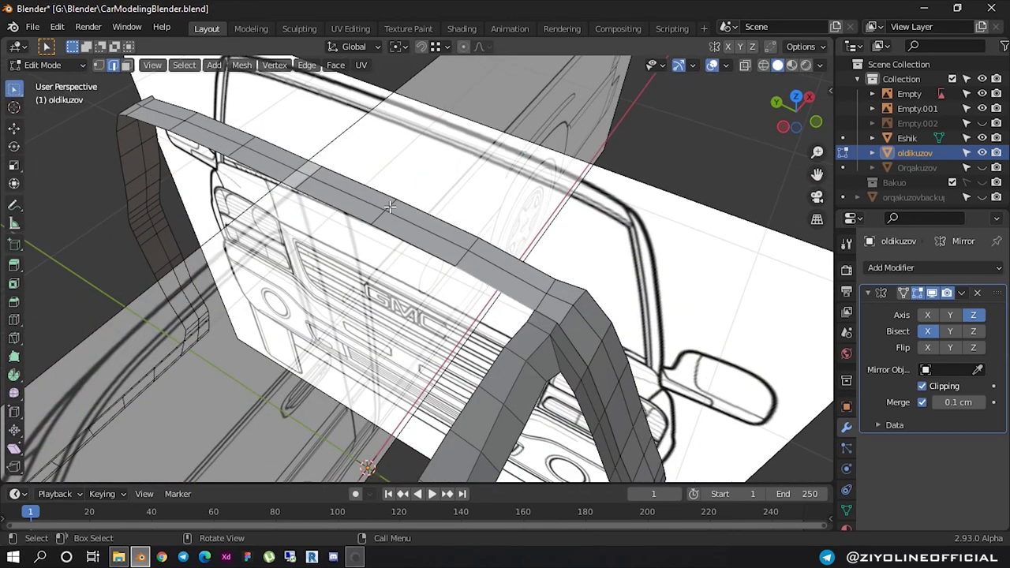
Select the two top roof-bar edges, try an extrude and cancel it
{"action": "left_click", "coordinate": [388, 230], "text": "alt"}
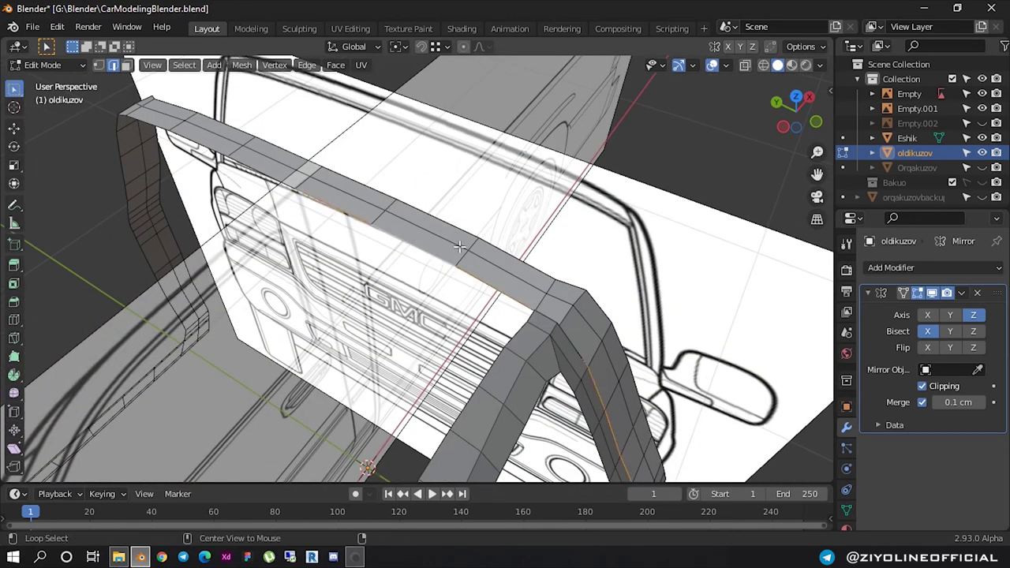
{"action": "left_click", "coordinate": [307, 225]}
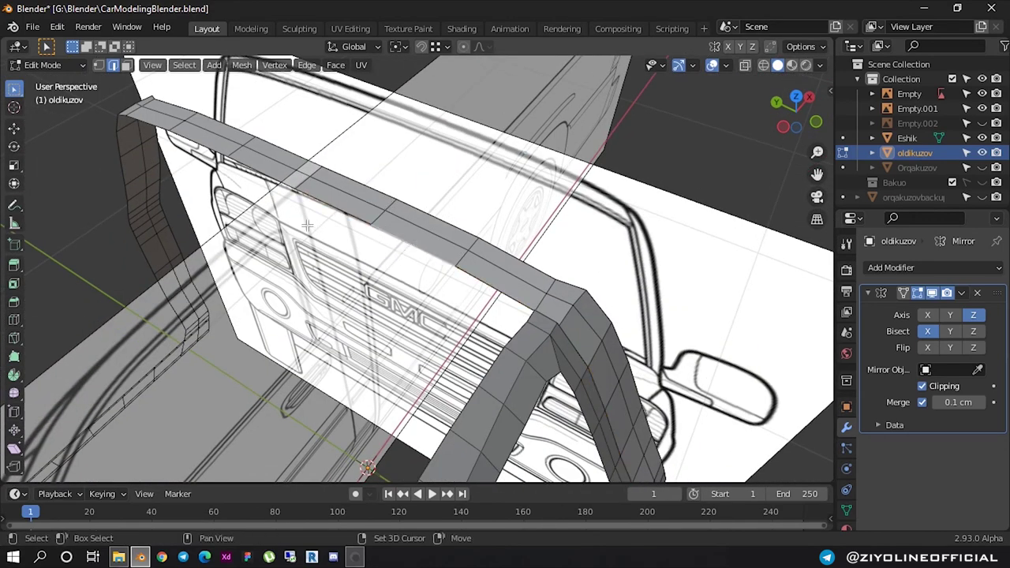
{"action": "left_click", "coordinate": [411, 236], "text": "shift"}
{"action": "left_click", "coordinate": [472, 266], "text": "shift"}
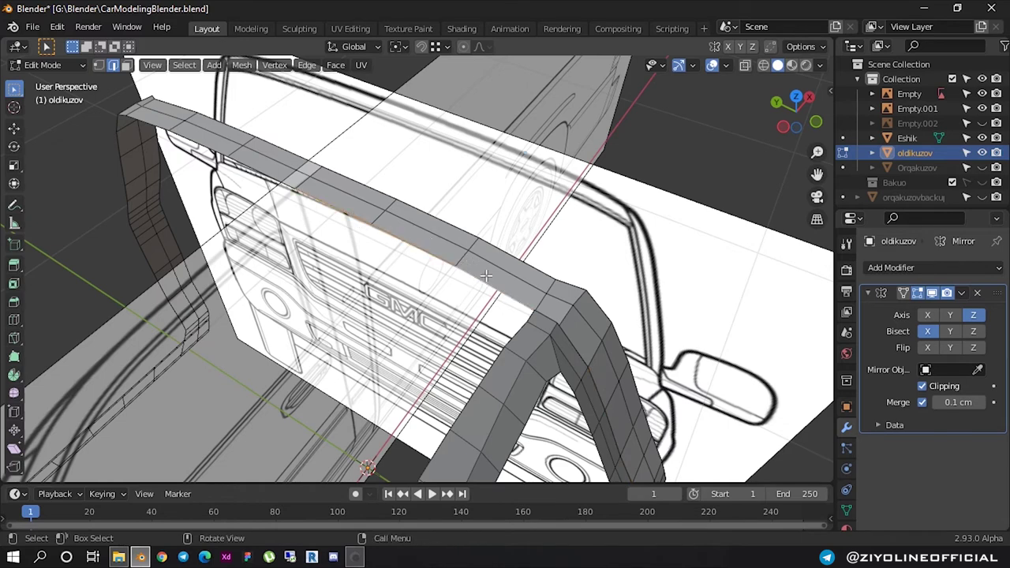
{"action": "key", "text": "e"}
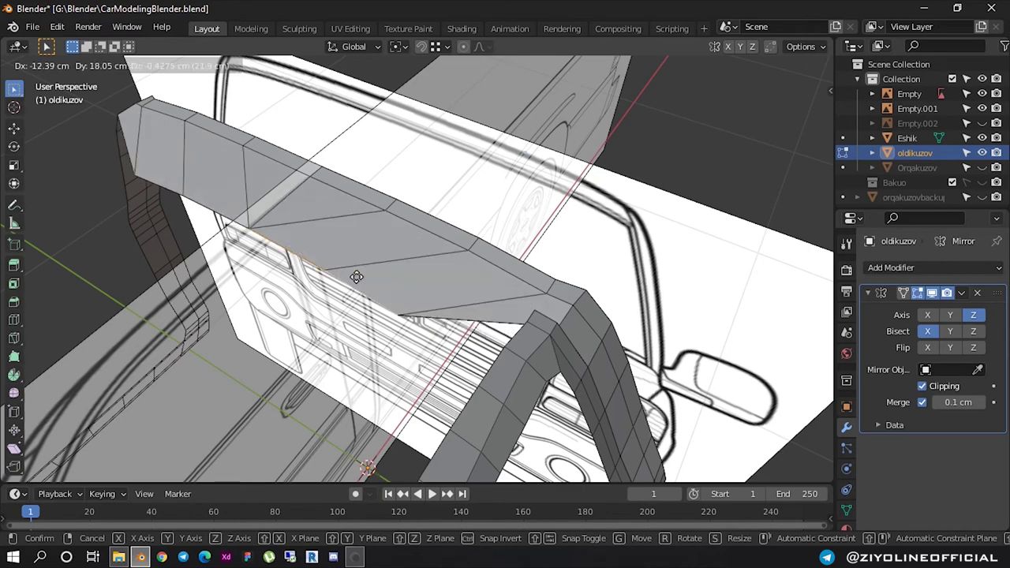
{"action": "right_click", "coordinate": [372, 273]}
{"action": "middle_click_drag", "start_coordinate": [447, 267], "coordinate": [336, 196]}
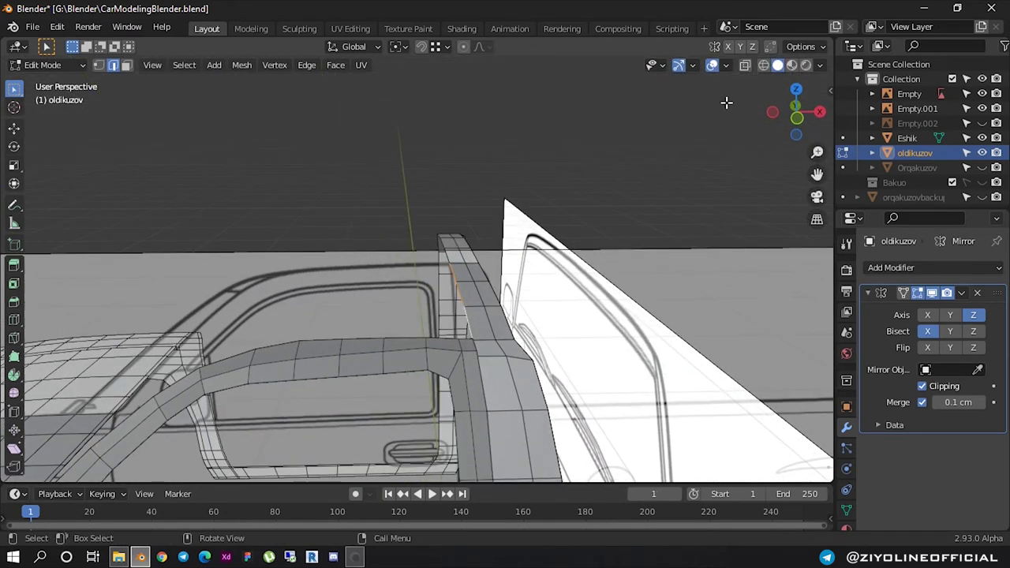
{"action": "left_click", "coordinate": [799, 129]}
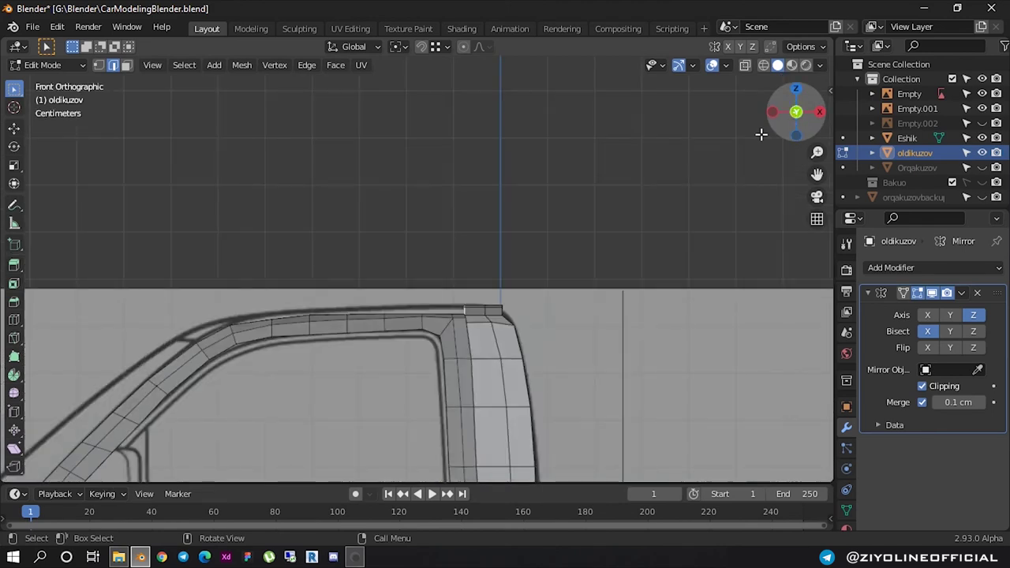
Extrude the top roof bar 46.898 cm along X following the reference roofline
{"action": "scroll", "coordinate": [356, 316], "scroll_direction": "up", "scroll_amount": 2}
{"action": "scroll", "coordinate": [402, 293], "scroll_direction": "up", "scroll_amount": 1}
{"action": "scroll", "coordinate": [474, 277], "scroll_direction": "up", "scroll_amount": 1}
{"action": "middle_click_drag", "start_coordinate": [559, 259], "coordinate": [563, 257], "text": "shift"}
{"action": "key", "text": "g"}
{"action": "key", "text": "x"}
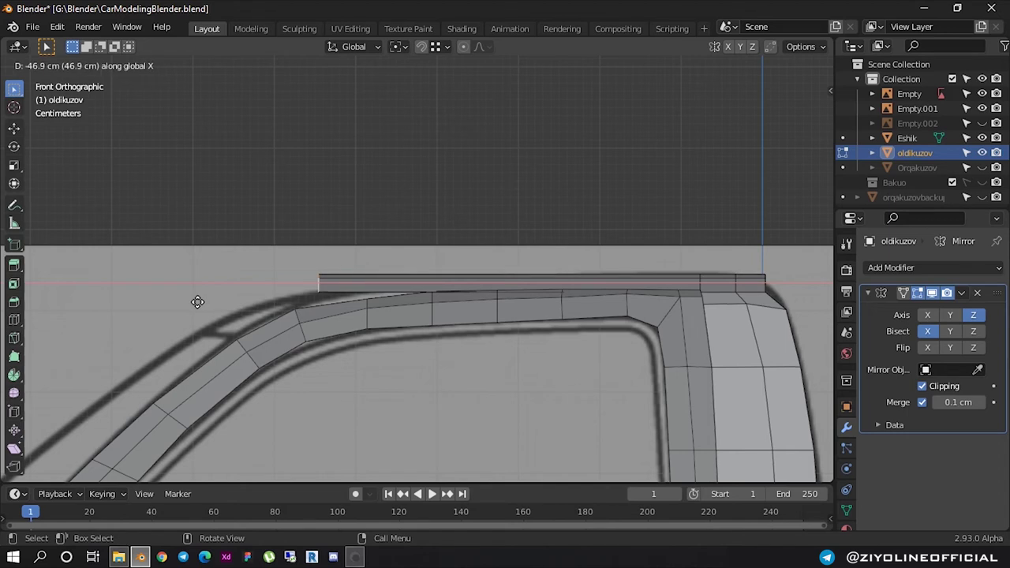
{"action": "left_click", "coordinate": [197, 302]}
Lower the new tip -3.0902 cm in Z onto the roofline and isolate the mesh in local view
{"action": "key", "text": "g"}
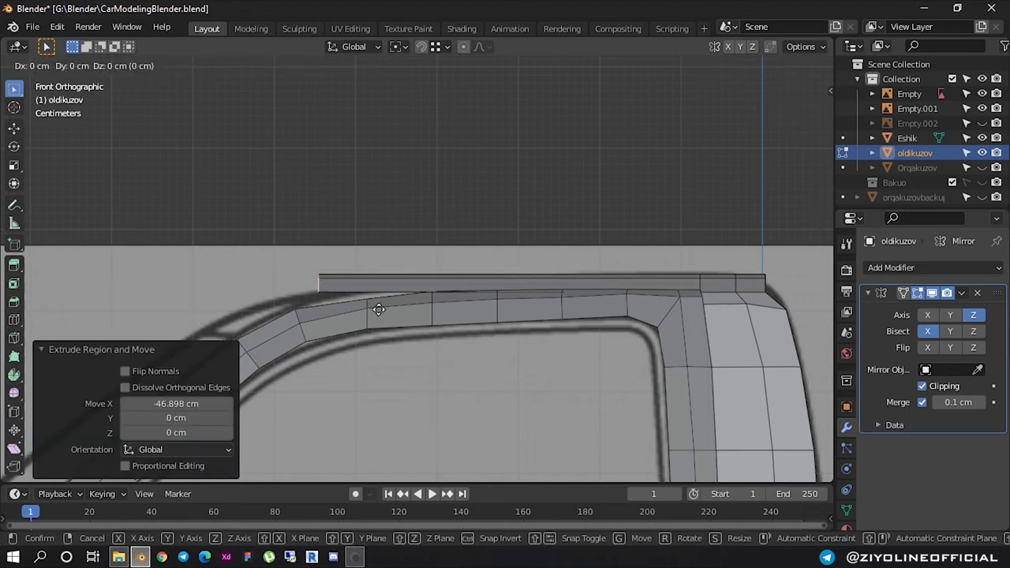
{"action": "key", "text": "z"}
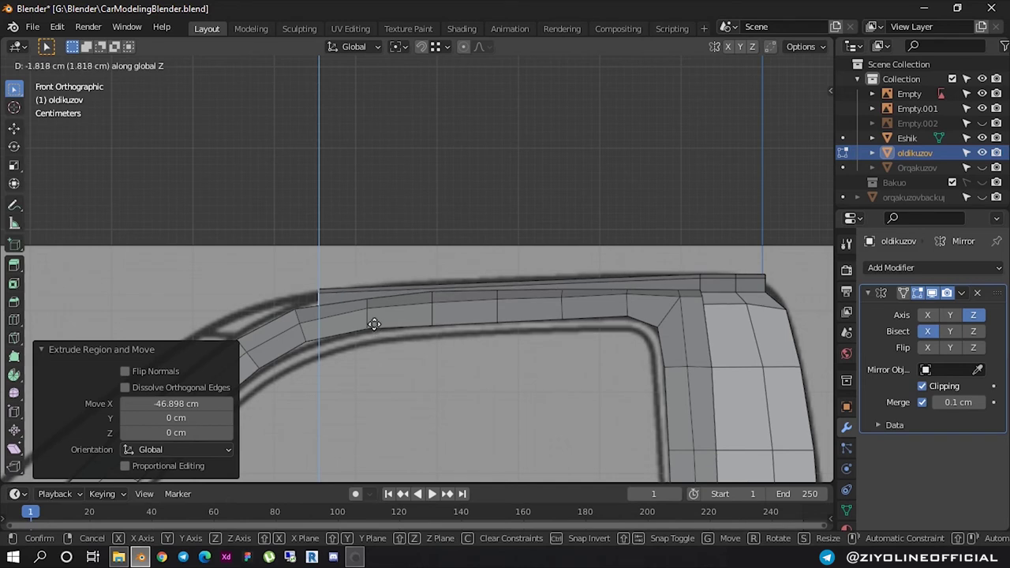
{"action": "left_click", "coordinate": [375, 326]}
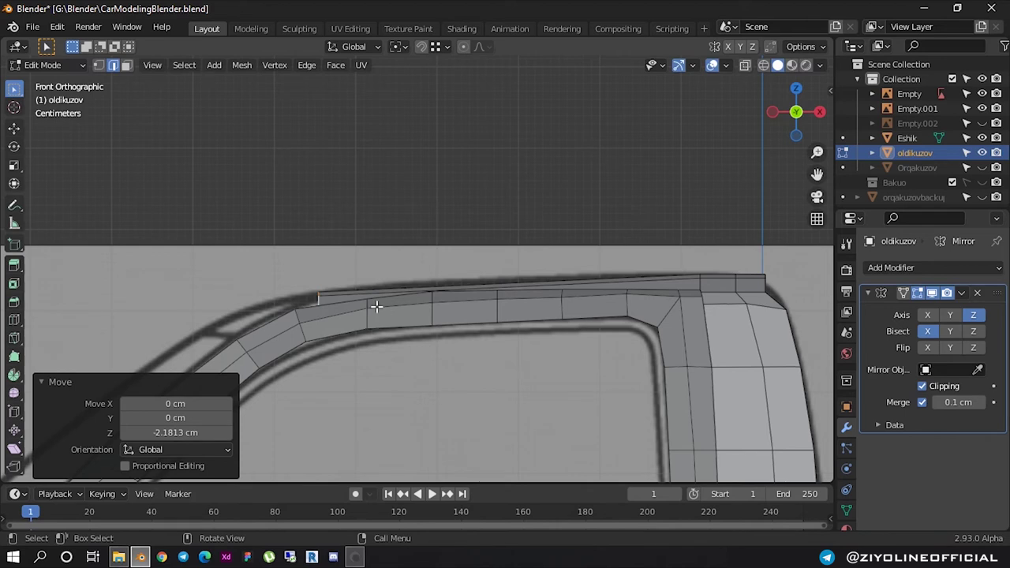
{"action": "key", "text": "g"}
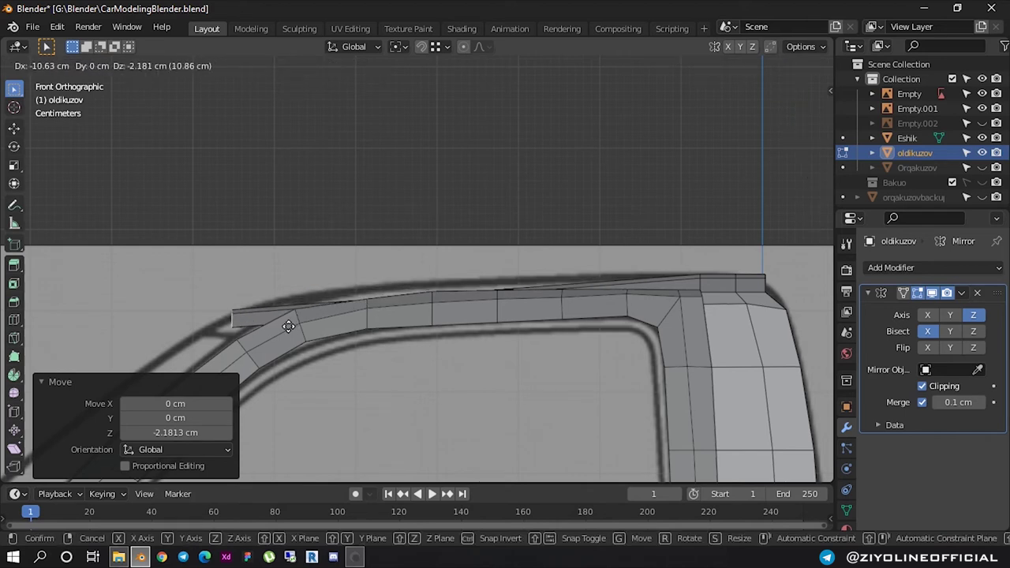
{"action": "left_click", "coordinate": [288, 331]}
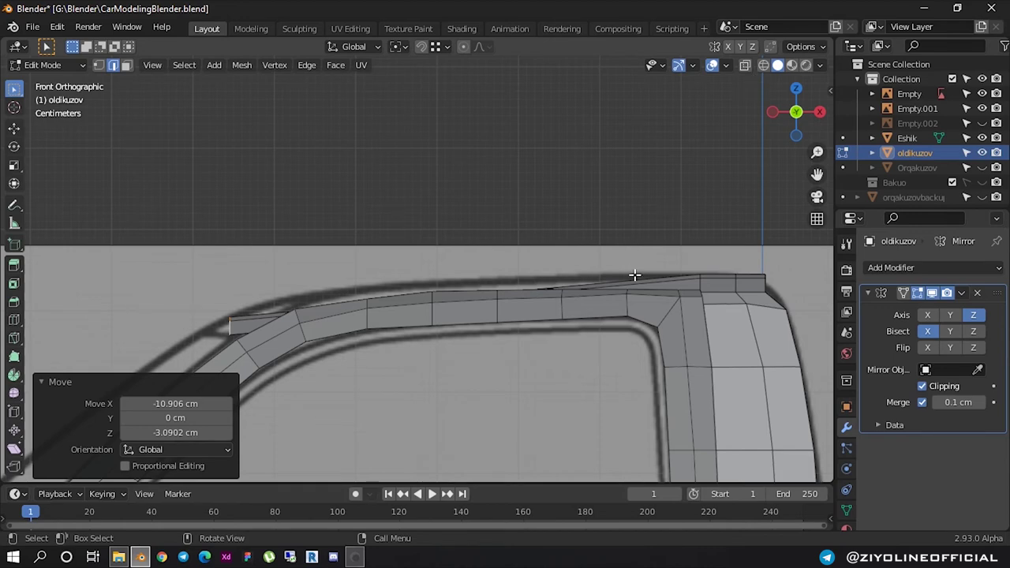
{"action": "key", "text": "KP_Divide"}
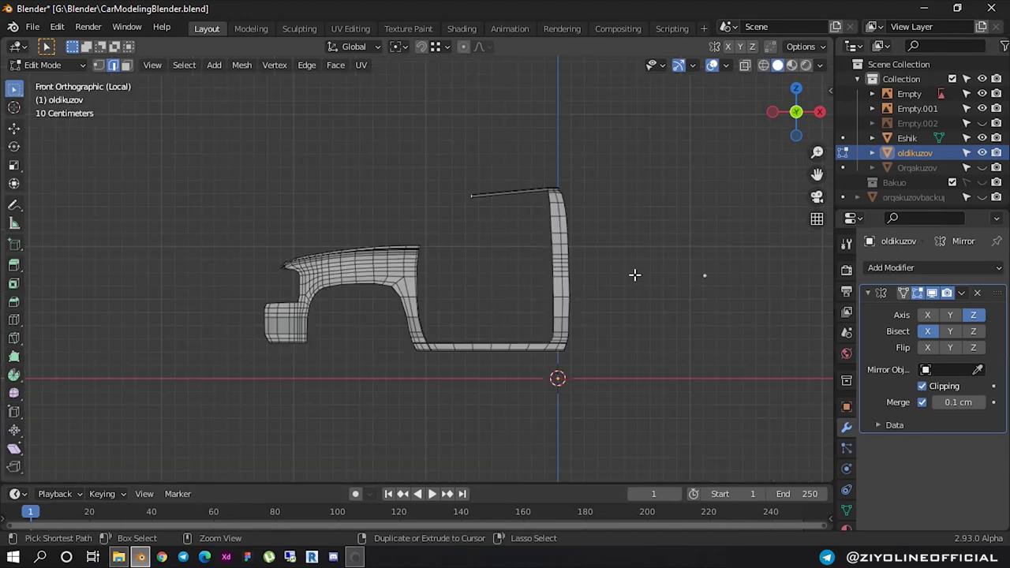
Isolate the reference image with the cab body and enter Edit Mode on the body
{"action": "key", "text": "KP_Divide"}
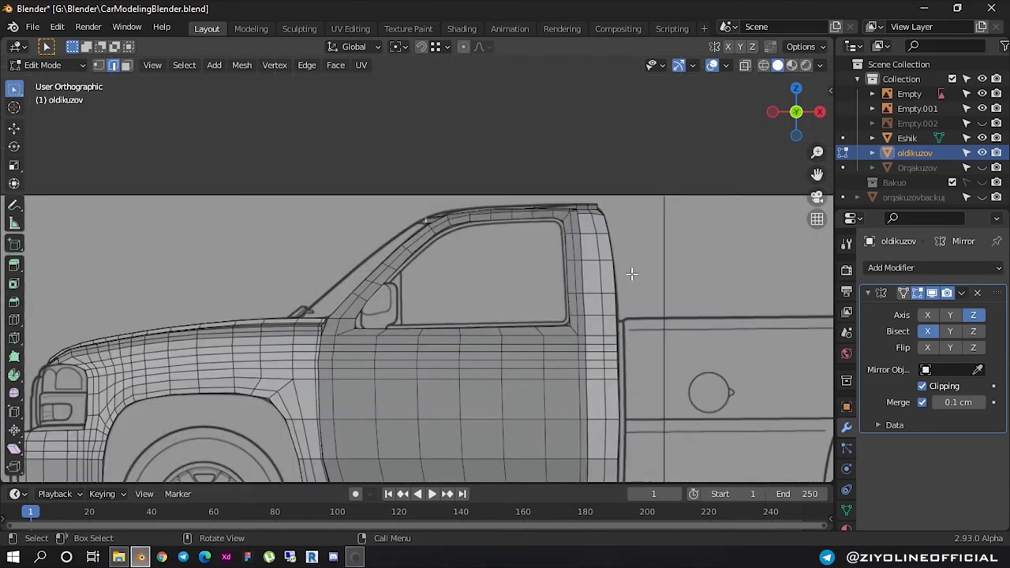
{"action": "key", "text": "Tab"}
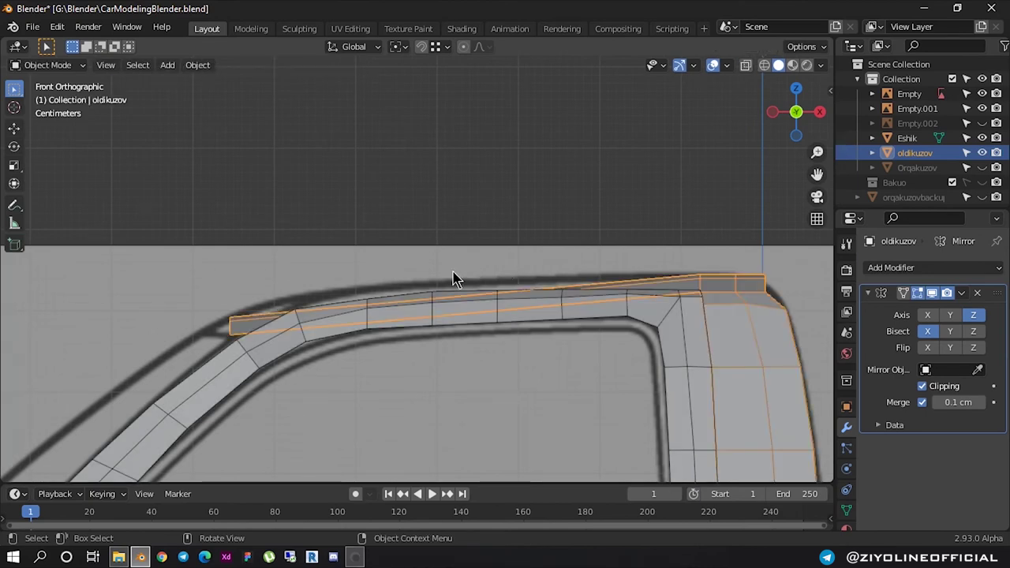
{"action": "left_click", "coordinate": [432, 273], "text": "shift"}
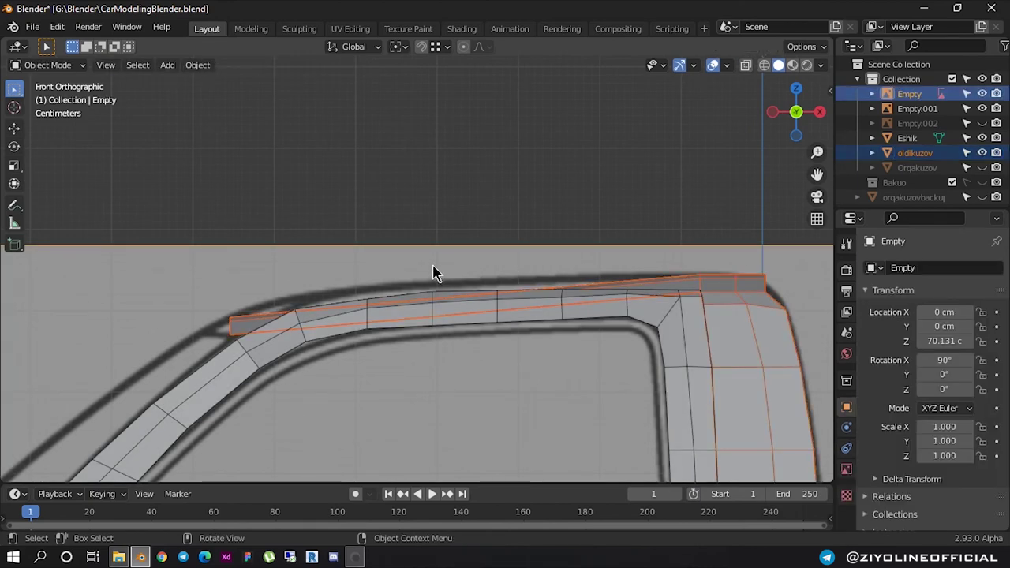
{"action": "key", "text": "KP_Divide"}
{"action": "scroll", "coordinate": [431, 266], "scroll_direction": "up", "scroll_amount": 5}
{"action": "scroll", "coordinate": [397, 244], "scroll_direction": "up", "scroll_amount": 3}
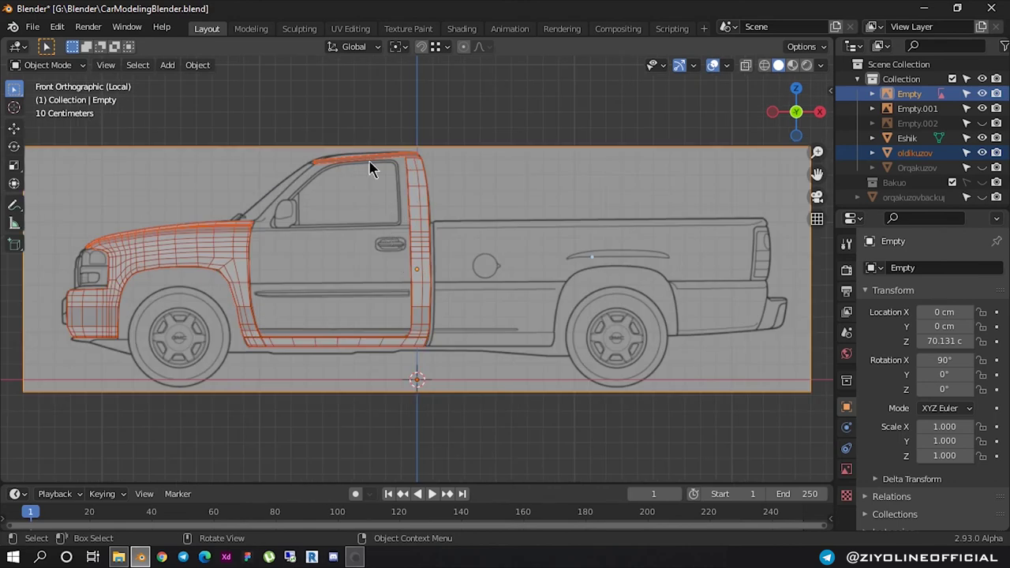
{"action": "scroll", "coordinate": [372, 162], "scroll_direction": "up", "scroll_amount": 5}
{"action": "scroll", "coordinate": [498, 387], "scroll_direction": "up", "scroll_amount": 1}
{"action": "scroll", "coordinate": [412, 264], "scroll_direction": "up", "scroll_amount": 2}
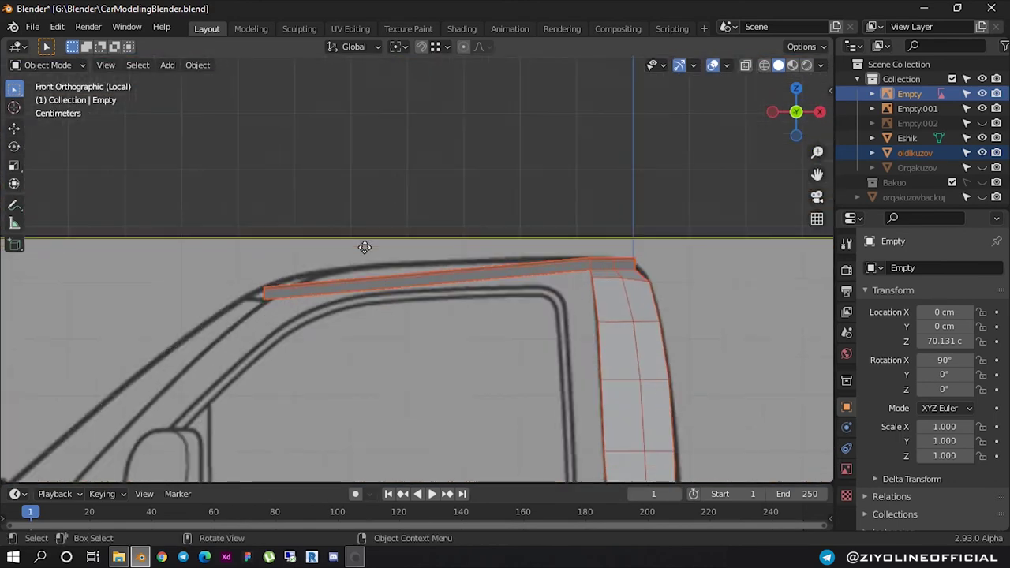
{"action": "scroll", "coordinate": [365, 248], "scroll_direction": "up", "scroll_amount": 2}
{"action": "scroll", "coordinate": [411, 293], "scroll_direction": "up", "scroll_amount": 2}
{"action": "left_click", "coordinate": [432, 307]}
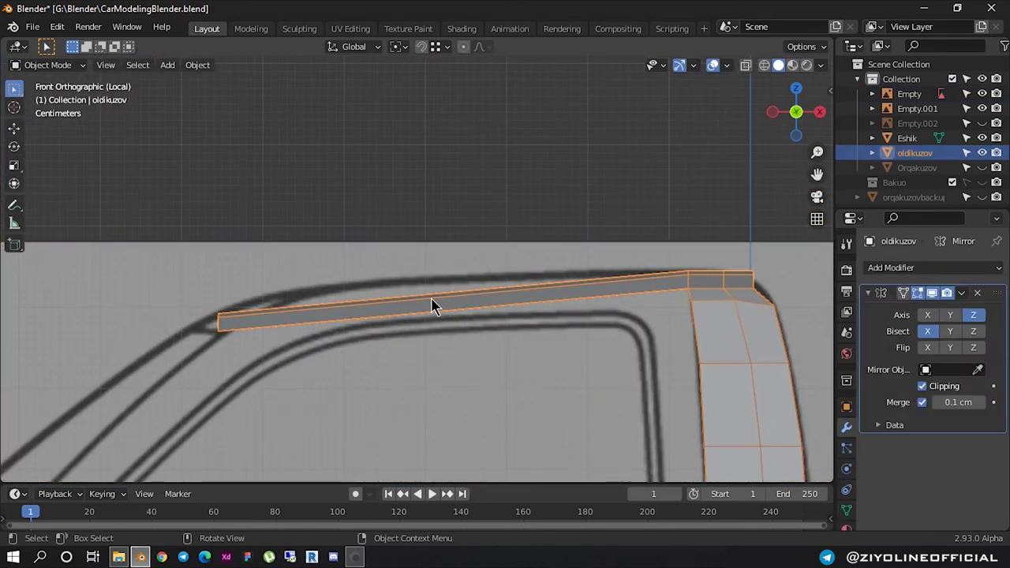
{"action": "key", "text": "Tab"}
Add an edge loop near the windshield end of the roof rail and raise it onto the roofline
{"action": "key", "text": "ctrl+r"}
{"action": "left_click", "coordinate": [285, 325]}
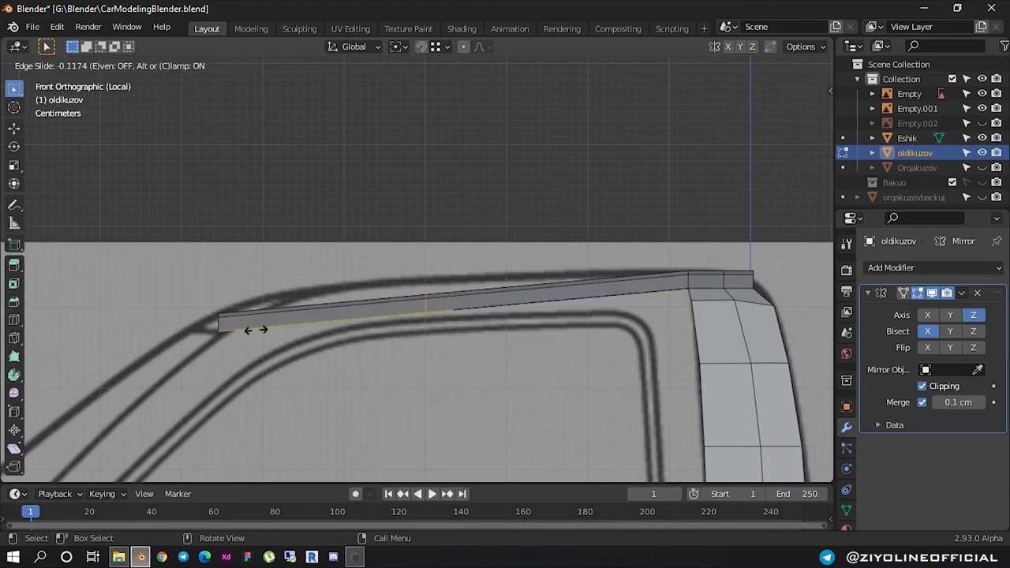
{"action": "left_click", "coordinate": [122, 344]}
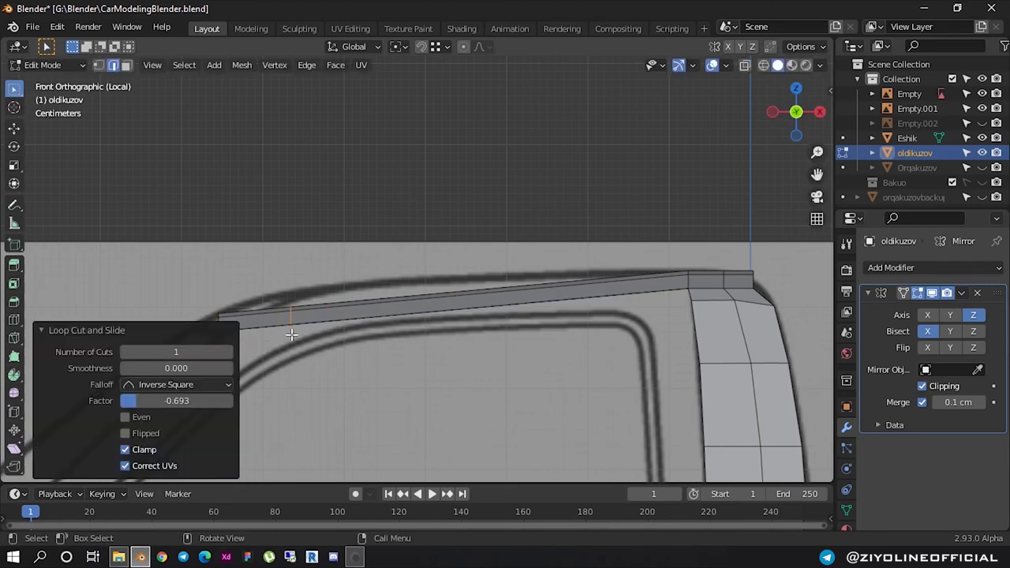
{"action": "key", "text": "g"}
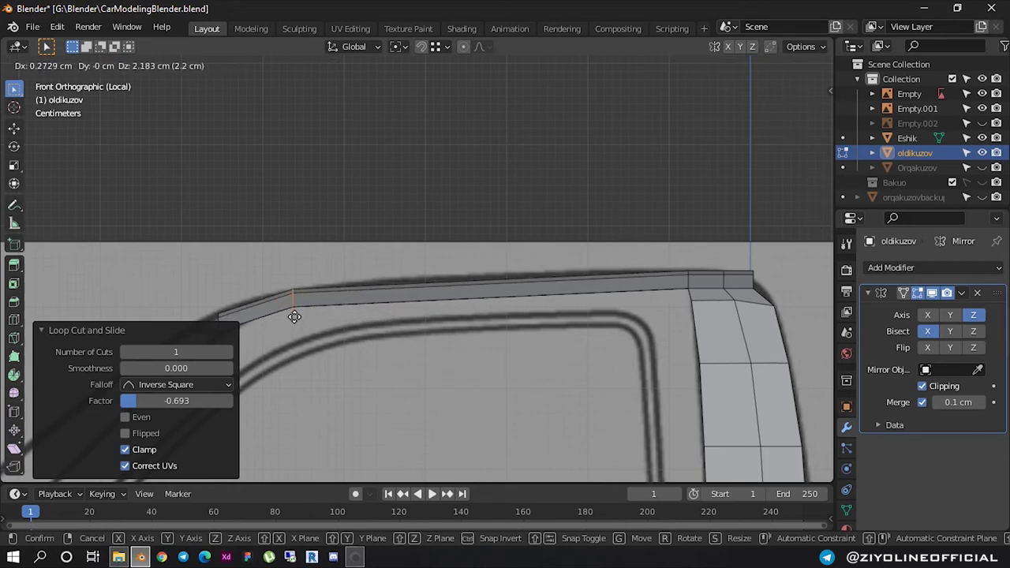
{"action": "left_click", "coordinate": [288, 315]}
In wireframe view, add three evenly spaced loops on the rail and lift them to the roofline
{"action": "left_click", "coordinate": [764, 66]}
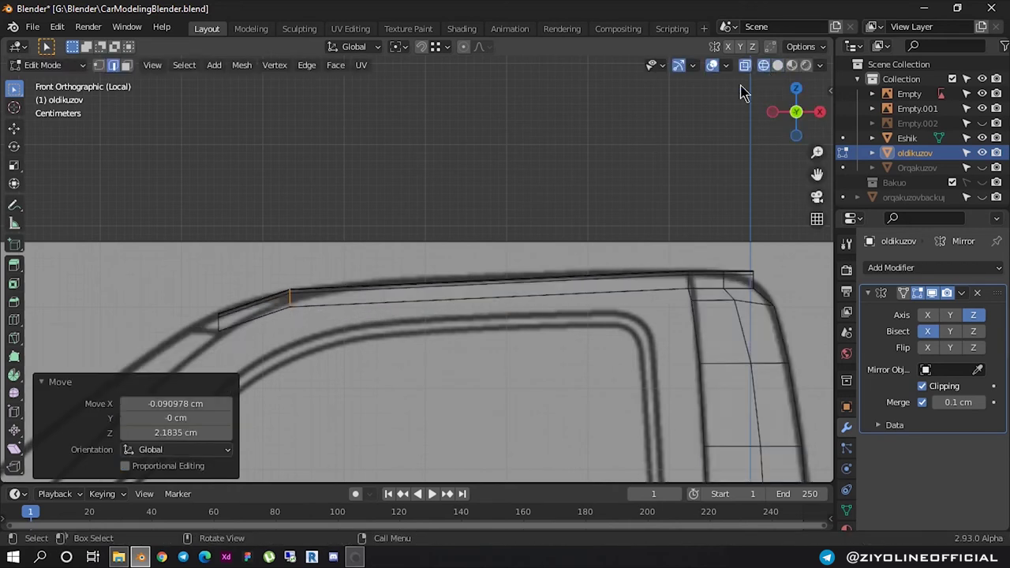
{"action": "key", "text": "ctrl+r"}
{"action": "scroll", "coordinate": [440, 308], "scroll_direction": "up", "scroll_amount": 2}
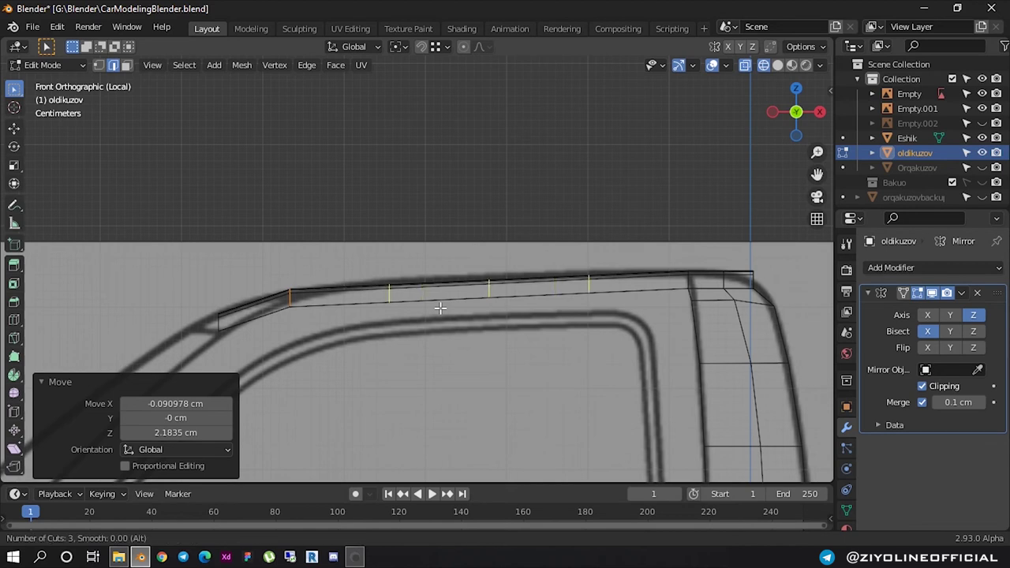
{"action": "left_click", "coordinate": [439, 308]}
{"action": "right_click", "coordinate": [440, 308]}
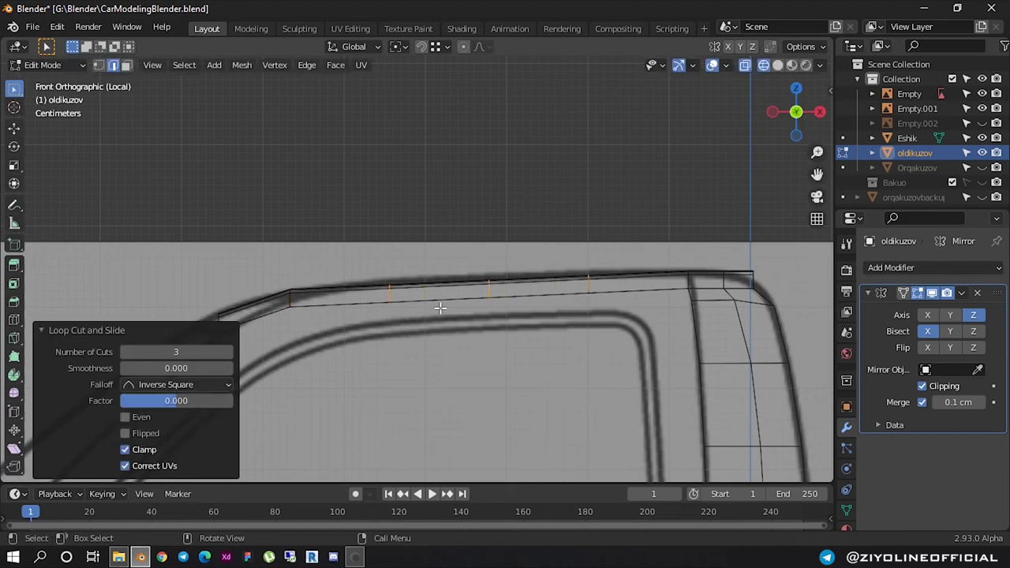
{"action": "key", "text": "g"}
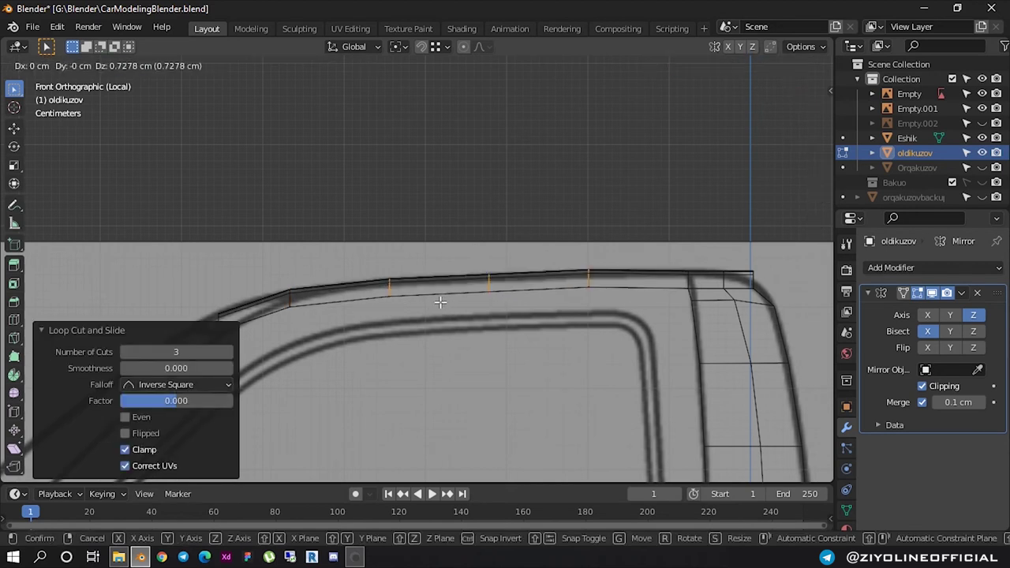
{"action": "left_click", "coordinate": [439, 301]}
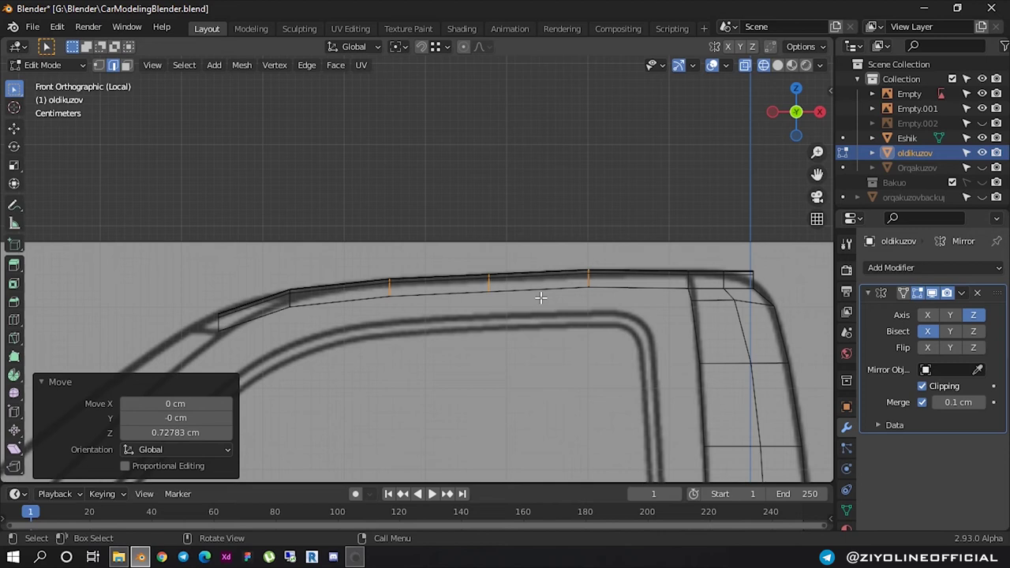
Shift the rear roof corner vertex 1.053 cm along X
{"action": "scroll", "coordinate": [750, 286], "scroll_direction": "down", "scroll_amount": 2}
{"action": "scroll", "coordinate": [733, 284], "scroll_direction": "up", "scroll_amount": 2}
{"action": "scroll", "coordinate": [710, 286], "scroll_direction": "up", "scroll_amount": 1}
{"action": "middle_click_drag", "start_coordinate": [700, 285], "coordinate": [514, 270], "text": "shift"}
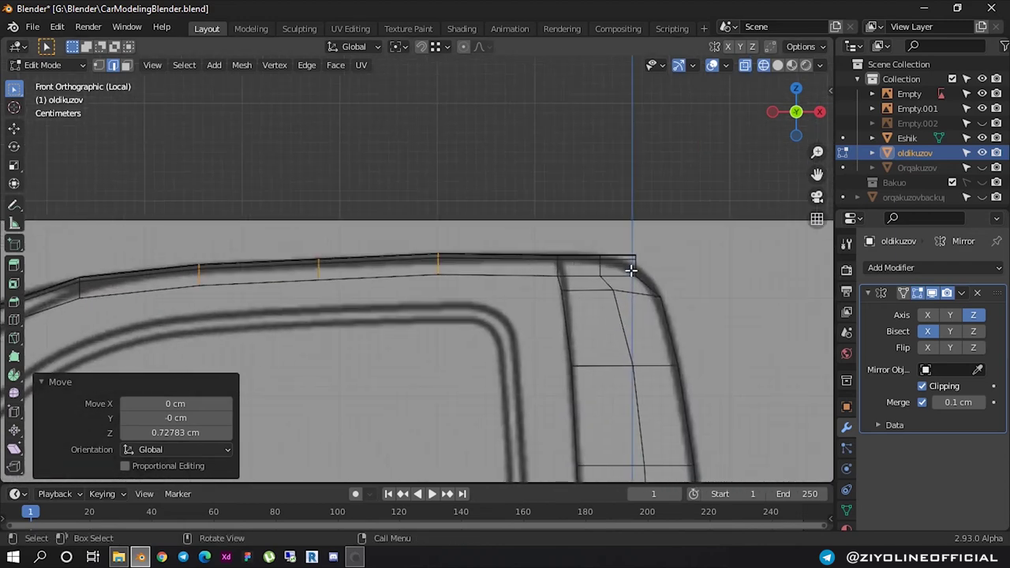
{"action": "left_click", "coordinate": [658, 301]}
{"action": "key", "text": "1"}
{"action": "scroll", "coordinate": [654, 270], "scroll_direction": "up", "scroll_amount": 1}
{"action": "middle_click_drag", "start_coordinate": [655, 271], "coordinate": [426, 271], "text": "shift"}
{"action": "middle_click_drag", "start_coordinate": [594, 268], "coordinate": [520, 269], "text": "shift"}
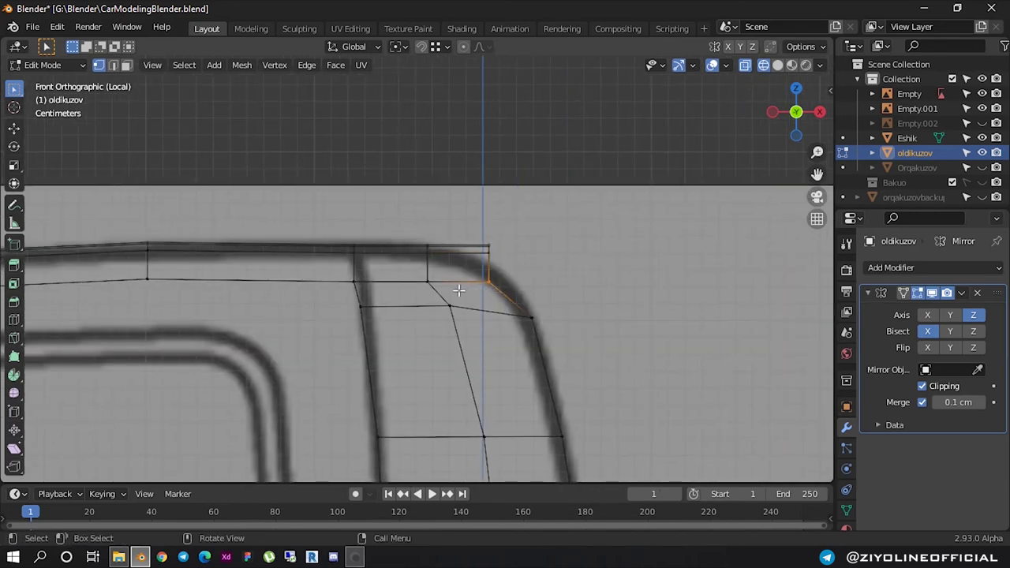
{"action": "key", "text": "g"}
{"action": "key", "text": "x"}
{"action": "left_click", "coordinate": [475, 283]}
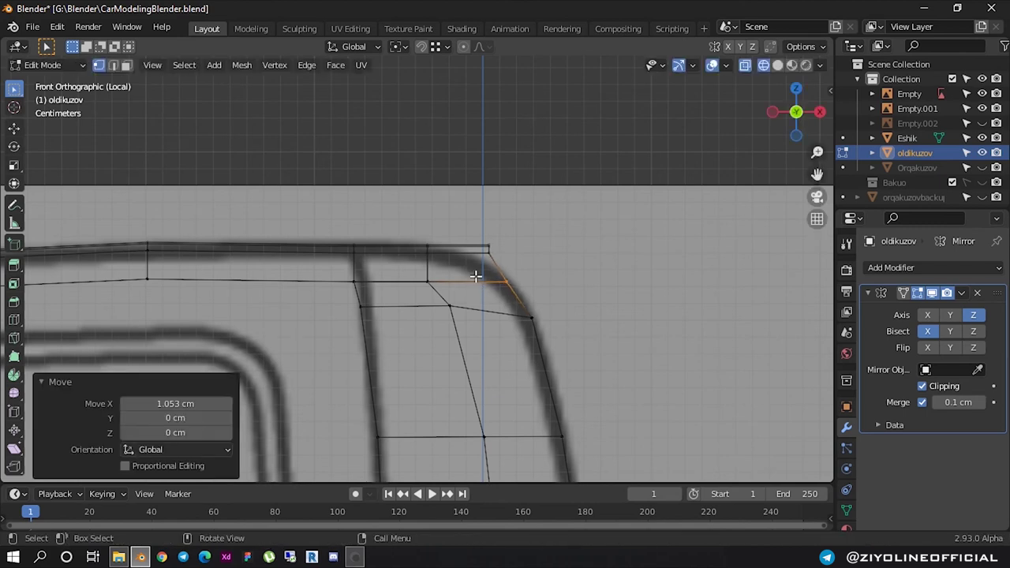
Pull the top rear corner vertex in along the roof
{"action": "scroll", "coordinate": [475, 246], "scroll_direction": "up", "scroll_amount": 3}
{"action": "scroll", "coordinate": [474, 246], "scroll_direction": "up", "scroll_amount": 1}
{"action": "left_click", "coordinate": [577, 218]}
{"action": "left_click", "coordinate": [556, 227]}
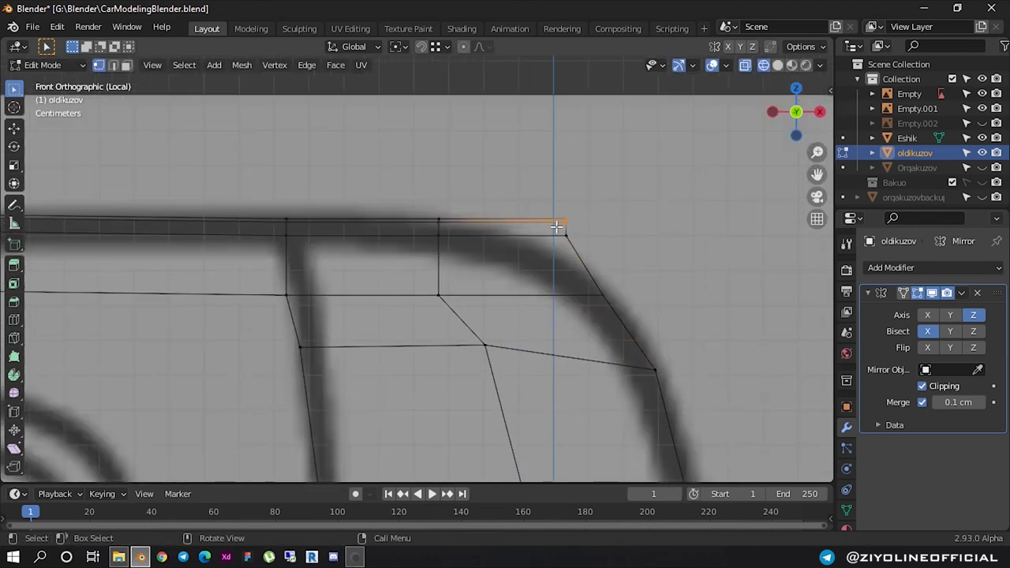
{"action": "key", "text": "g"}
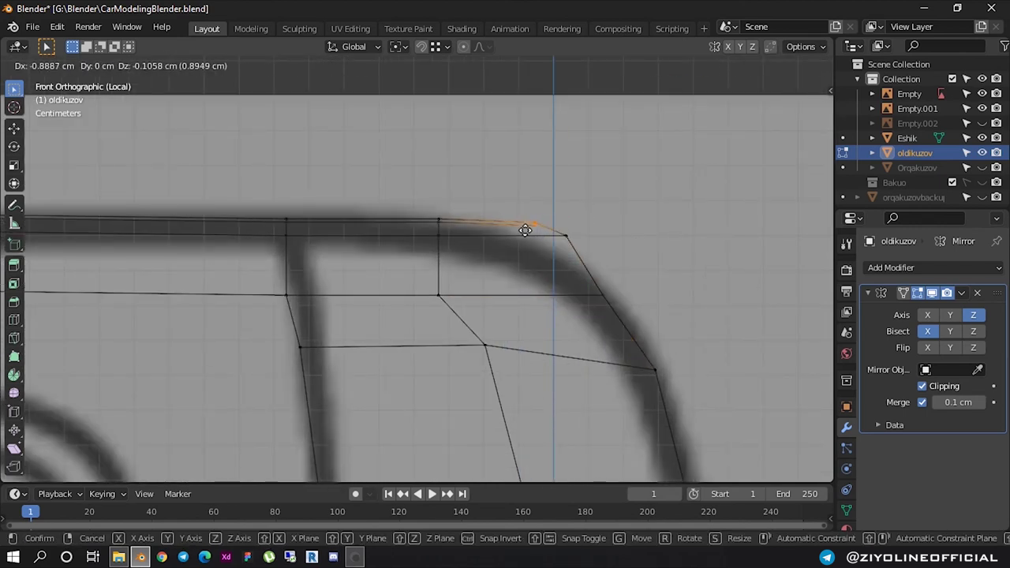
{"action": "left_click", "coordinate": [525, 230]}
Lower the upper vertex at the rail's front end onto the roofline
{"action": "scroll", "coordinate": [391, 248], "scroll_direction": "down", "scroll_amount": 5}
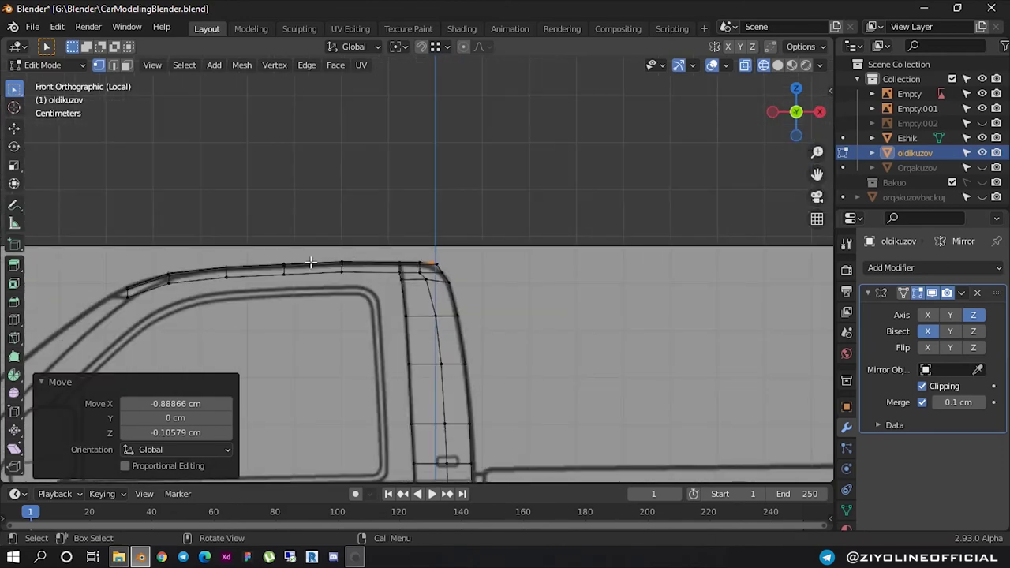
{"action": "scroll", "coordinate": [311, 262], "scroll_direction": "up", "scroll_amount": 1}
{"action": "scroll", "coordinate": [327, 248], "scroll_direction": "up", "scroll_amount": 2}
{"action": "scroll", "coordinate": [361, 247], "scroll_direction": "up", "scroll_amount": 2}
{"action": "scroll", "coordinate": [343, 214], "scroll_direction": "up", "scroll_amount": 2}
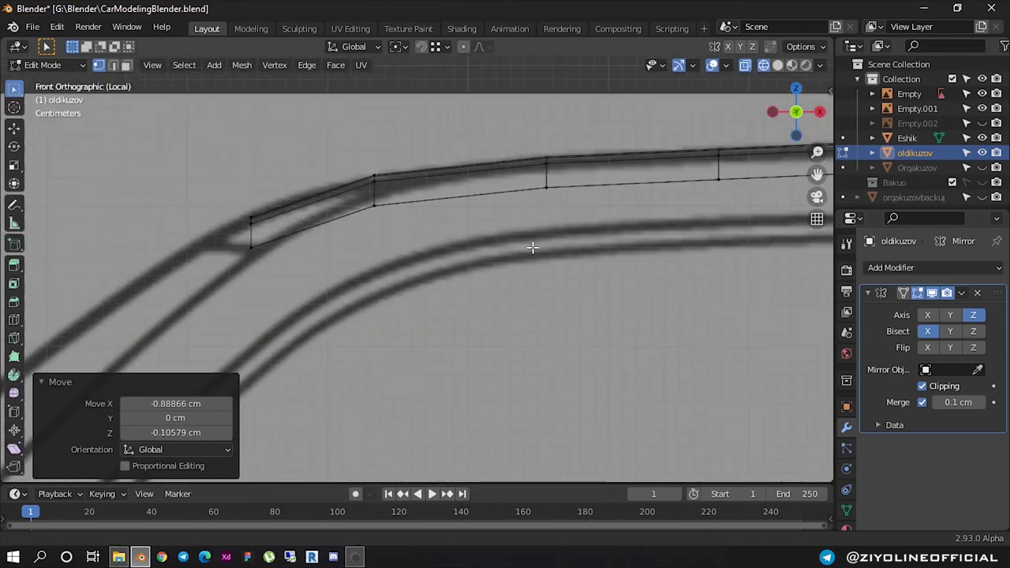
{"action": "scroll", "coordinate": [532, 248], "scroll_direction": "up", "scroll_amount": 1}
{"action": "scroll", "coordinate": [237, 197], "scroll_direction": "up", "scroll_amount": 2}
{"action": "middle_click_drag", "start_coordinate": [237, 197], "coordinate": [365, 201], "text": "shift"}
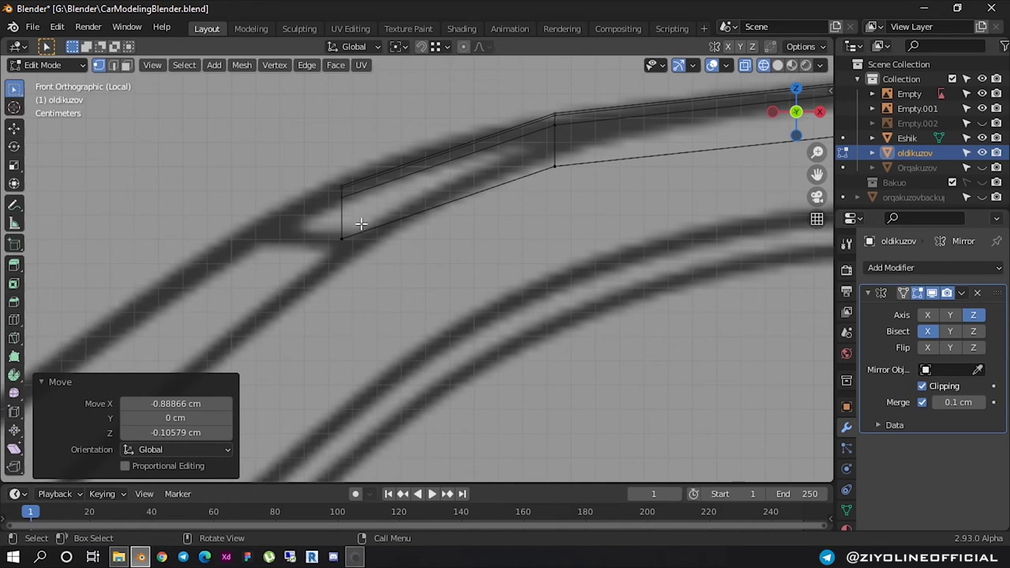
{"action": "left_click_drag", "start_coordinate": [361, 224], "coordinate": [306, 147]}
{"action": "key", "text": "g"}
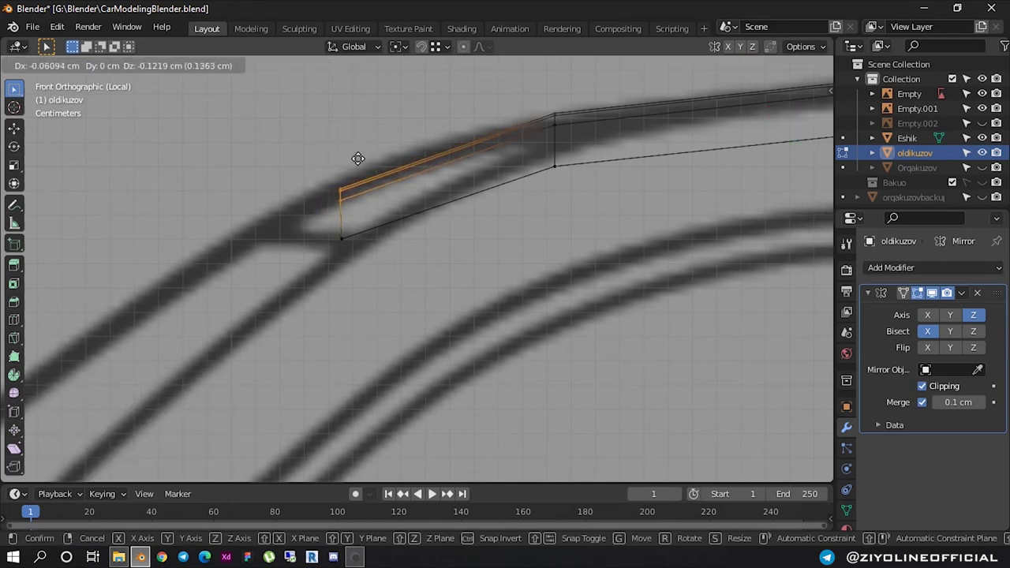
{"action": "left_click", "coordinate": [359, 158]}
Push the front corner of the rail's top edge toward the windshield
{"action": "scroll", "coordinate": [326, 183], "scroll_direction": "up", "scroll_amount": 1}
{"action": "scroll", "coordinate": [326, 184], "scroll_direction": "up", "scroll_amount": 2}
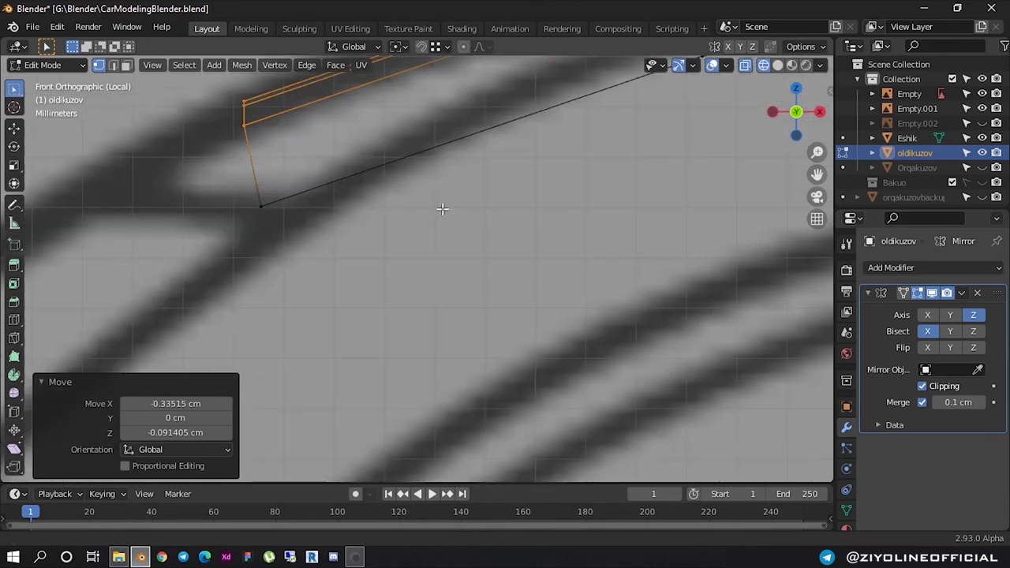
{"action": "left_click", "coordinate": [336, 151]}
{"action": "left_click_drag", "start_coordinate": [384, 183], "coordinate": [332, 151]}
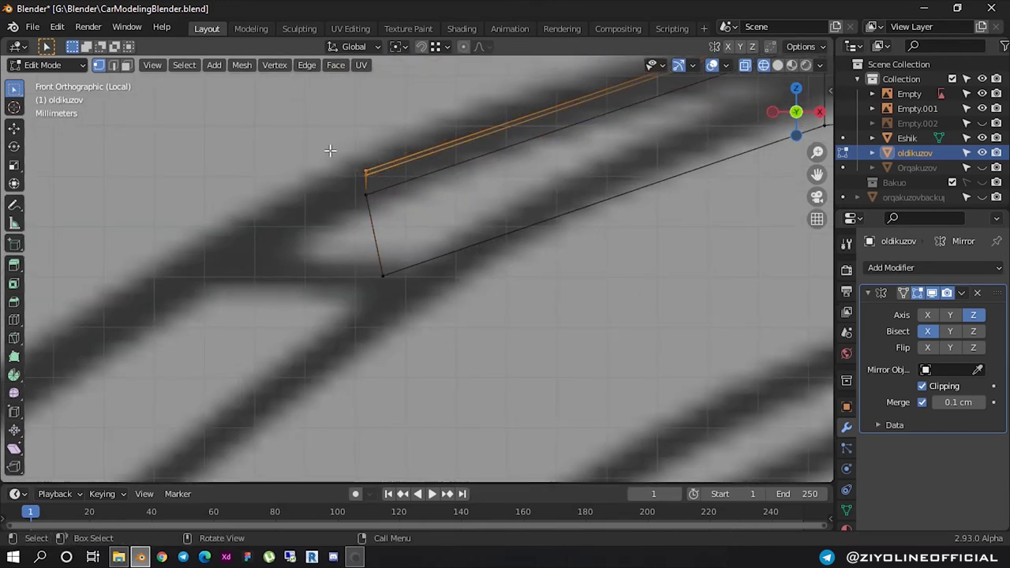
{"action": "key", "text": "g"}
{"action": "left_click", "coordinate": [374, 202]}
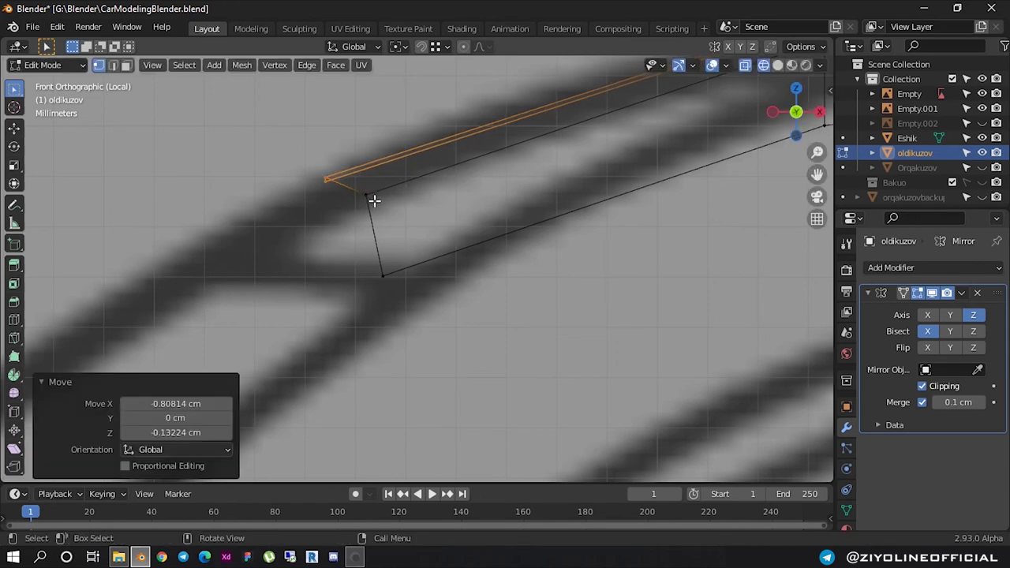
Lower the lower front corner vertices by 0.2204 cm in Z
{"action": "left_click", "coordinate": [352, 205]}
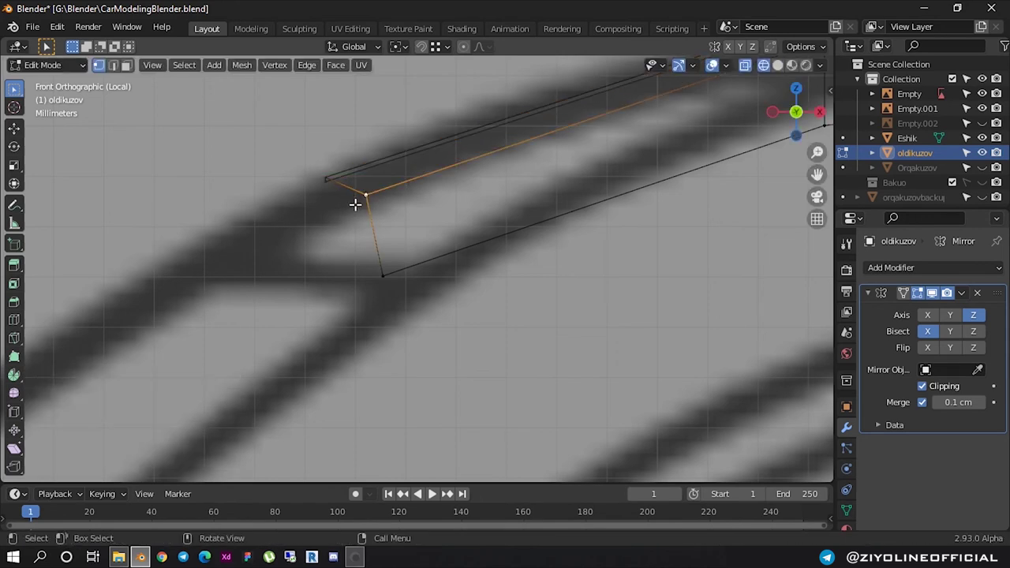
{"action": "left_click_drag", "start_coordinate": [366, 194], "coordinate": [342, 175]}
{"action": "left_click_drag", "start_coordinate": [382, 210], "coordinate": [393, 216]}
{"action": "left_click_drag", "start_coordinate": [345, 176], "coordinate": [406, 214]}
{"action": "key", "text": "g"}
{"action": "key", "text": "z"}
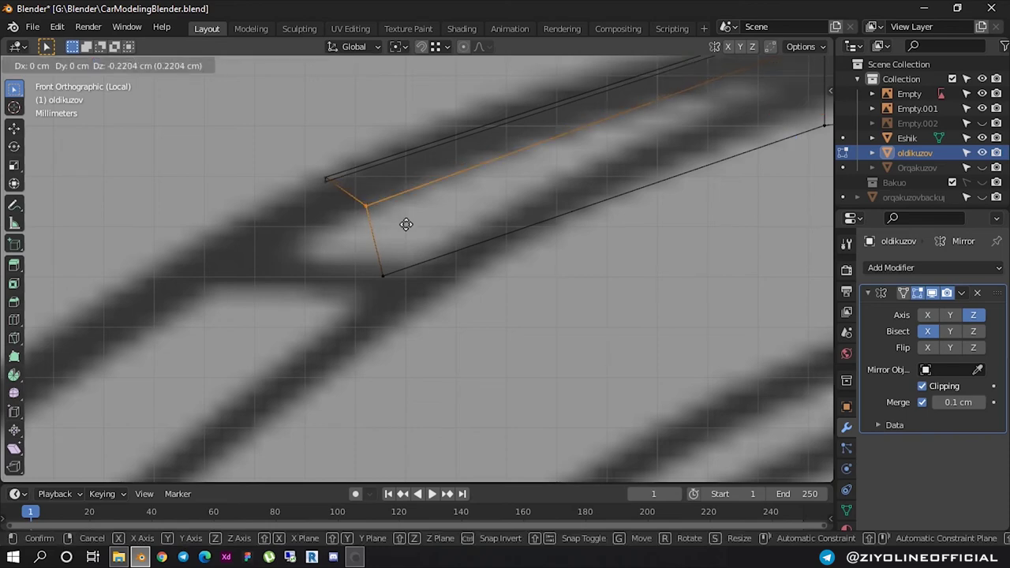
{"action": "left_click", "coordinate": [405, 223]}
{"action": "scroll", "coordinate": [330, 181], "scroll_direction": "up", "scroll_amount": 3}
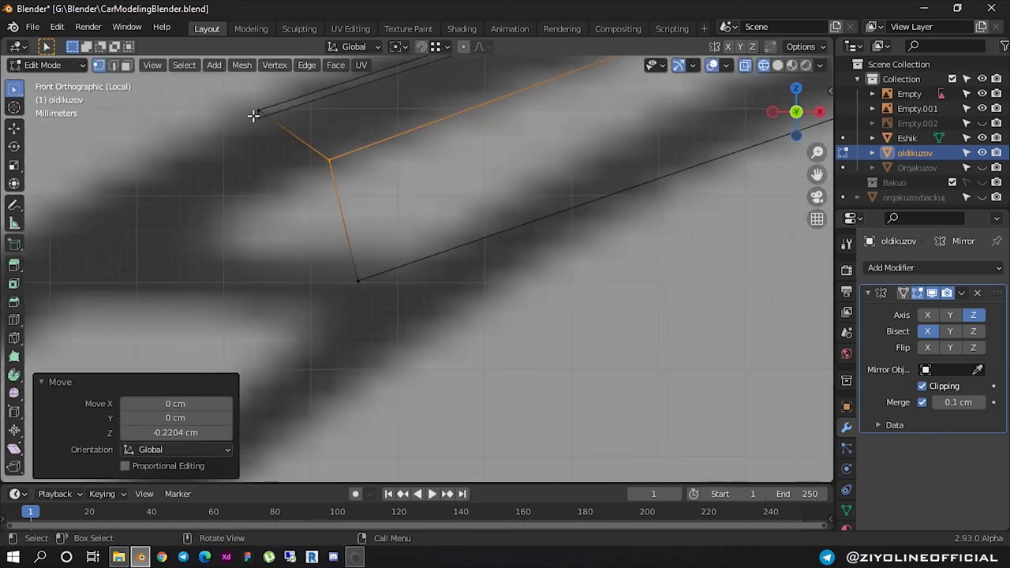
{"action": "scroll", "coordinate": [272, 134], "scroll_direction": "down", "scroll_amount": 3}
{"action": "scroll", "coordinate": [580, 176], "scroll_direction": "up", "scroll_amount": 1}
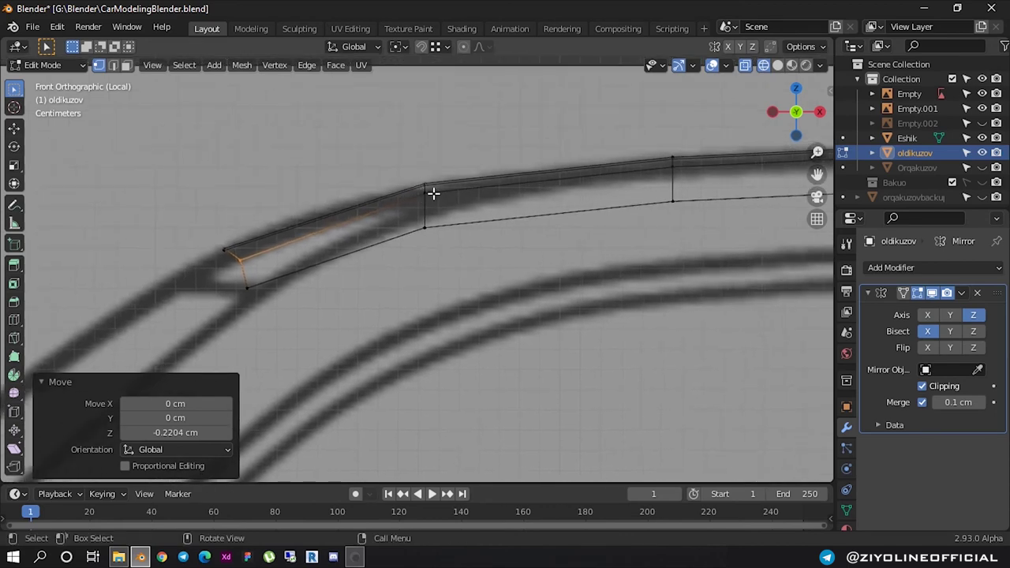
{"action": "scroll", "coordinate": [435, 194], "scroll_direction": "up", "scroll_amount": 2}
{"action": "key", "text": "ctrl+r"}
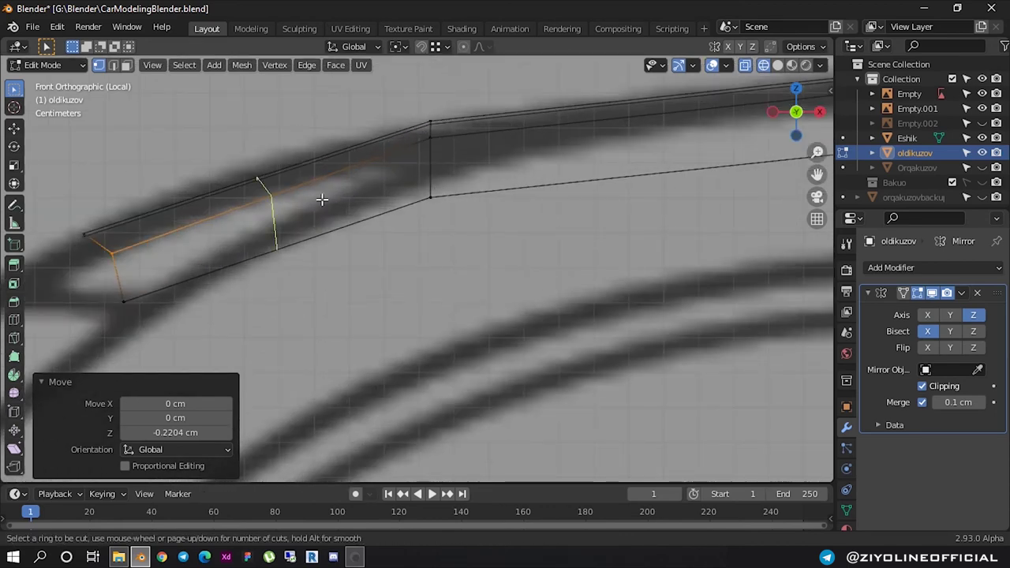
Insert a centered loop across the bar and raise its first two vertices to the roof line
{"action": "left_click", "coordinate": [319, 199]}
{"action": "right_click", "coordinate": [312, 200]}
{"action": "scroll", "coordinate": [273, 205], "scroll_direction": "up", "scroll_amount": 1}
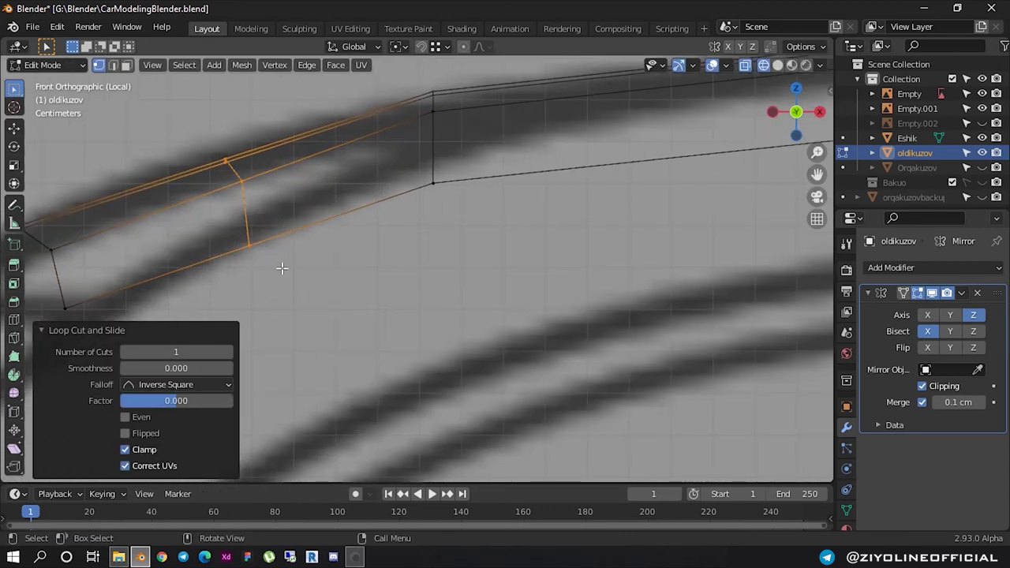
{"action": "left_click", "coordinate": [241, 219]}
{"action": "key", "text": "g"}
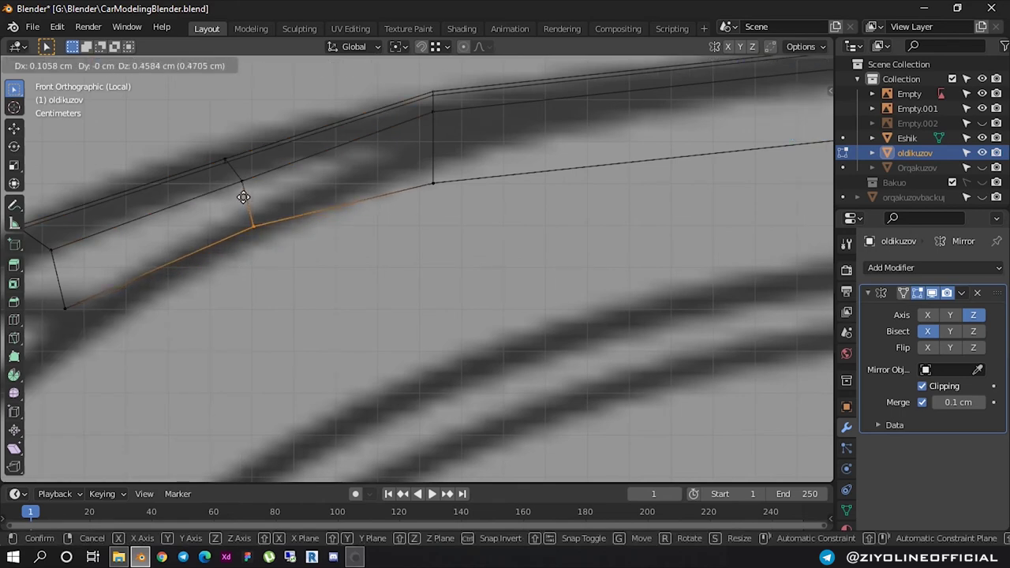
{"action": "left_click", "coordinate": [244, 195]}
{"action": "left_click", "coordinate": [423, 145]}
{"action": "left_click_drag", "start_coordinate": [466, 242], "coordinate": [413, 156]}
{"action": "key", "text": "g"}
{"action": "left_click", "coordinate": [412, 124]}
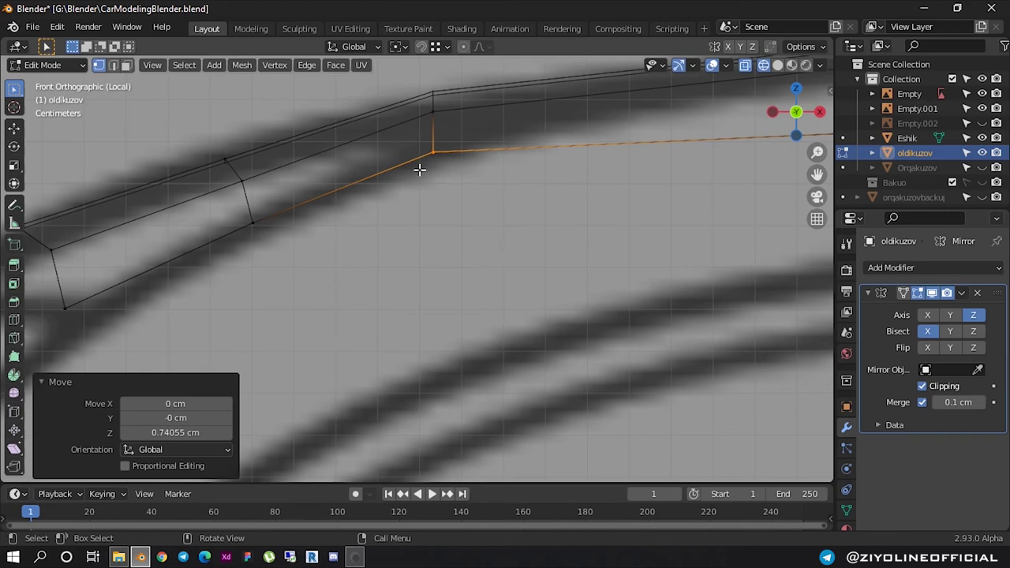
Raise the next two loop vertices along the roof onto the reference line
{"action": "scroll", "coordinate": [506, 181], "scroll_direction": "down", "scroll_amount": 4}
{"action": "scroll", "coordinate": [476, 176], "scroll_direction": "down", "scroll_amount": 3, "text": "ctrl"}
{"action": "scroll", "coordinate": [480, 219], "scroll_direction": "up", "scroll_amount": 2}
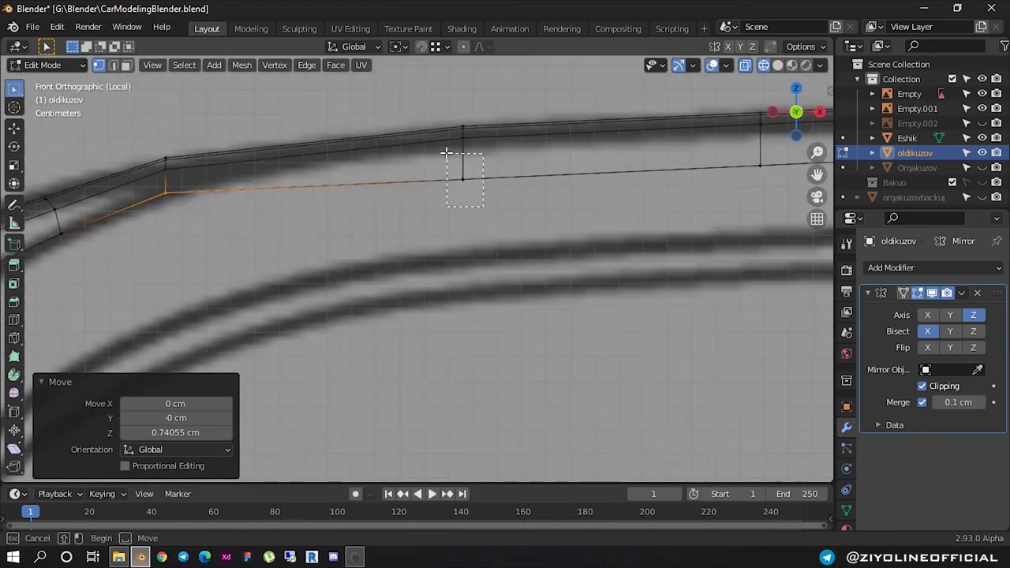
{"action": "left_click_drag", "start_coordinate": [480, 206], "coordinate": [447, 151]}
{"action": "key", "text": "g"}
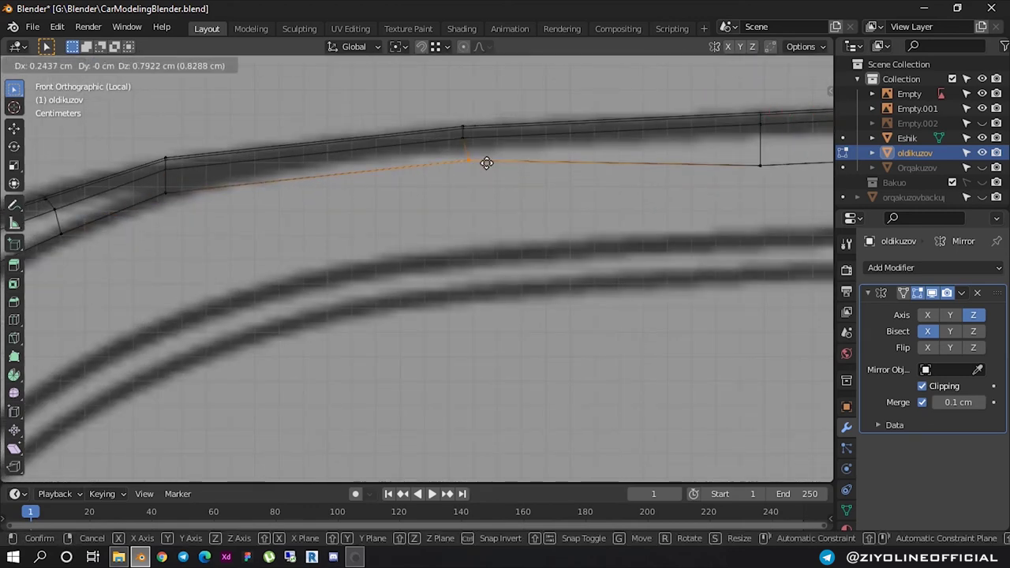
{"action": "left_click", "coordinate": [479, 164]}
{"action": "scroll", "coordinate": [563, 191], "scroll_direction": "down", "scroll_amount": 2}
{"action": "middle_click_drag", "start_coordinate": [563, 192], "coordinate": [513, 162], "text": "shift"}
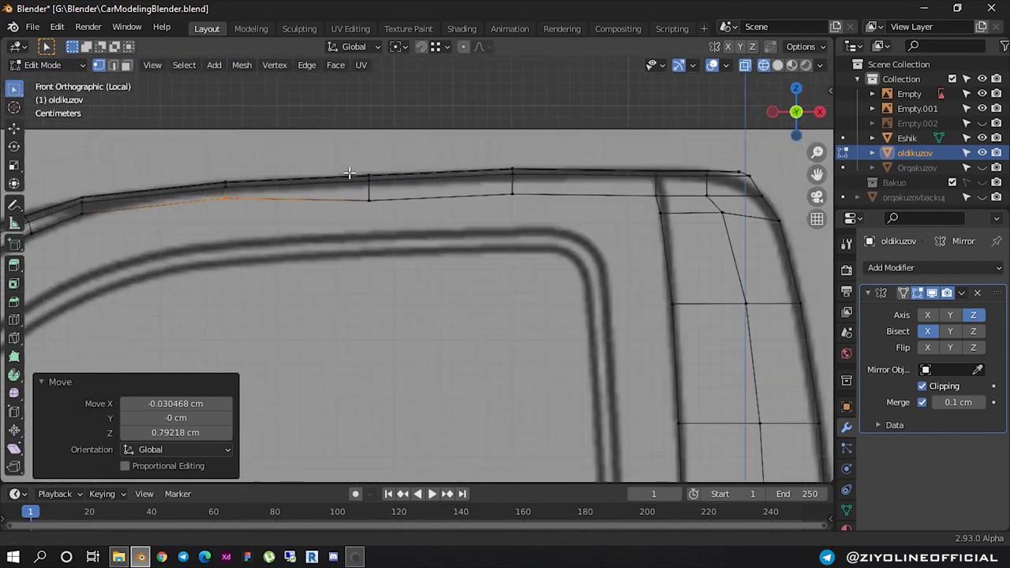
{"action": "scroll", "coordinate": [394, 187], "scroll_direction": "up", "scroll_amount": 3}
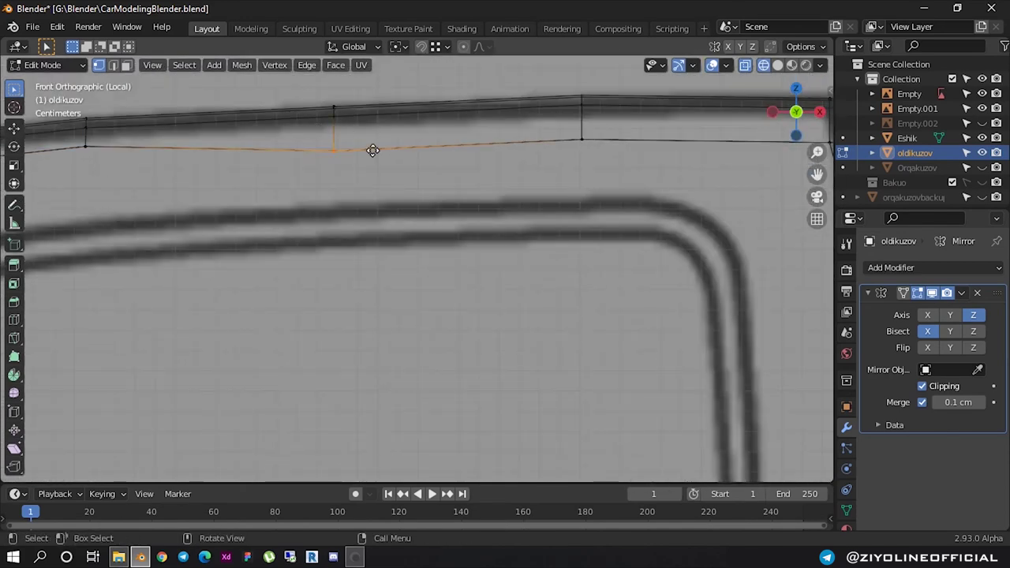
{"action": "key", "text": "g"}
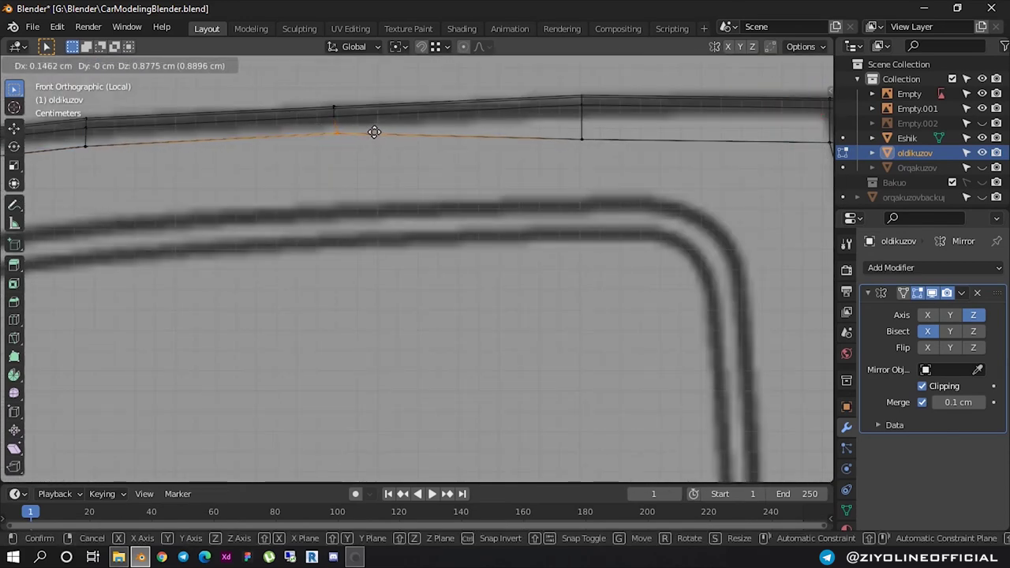
{"action": "left_click", "coordinate": [383, 136]}
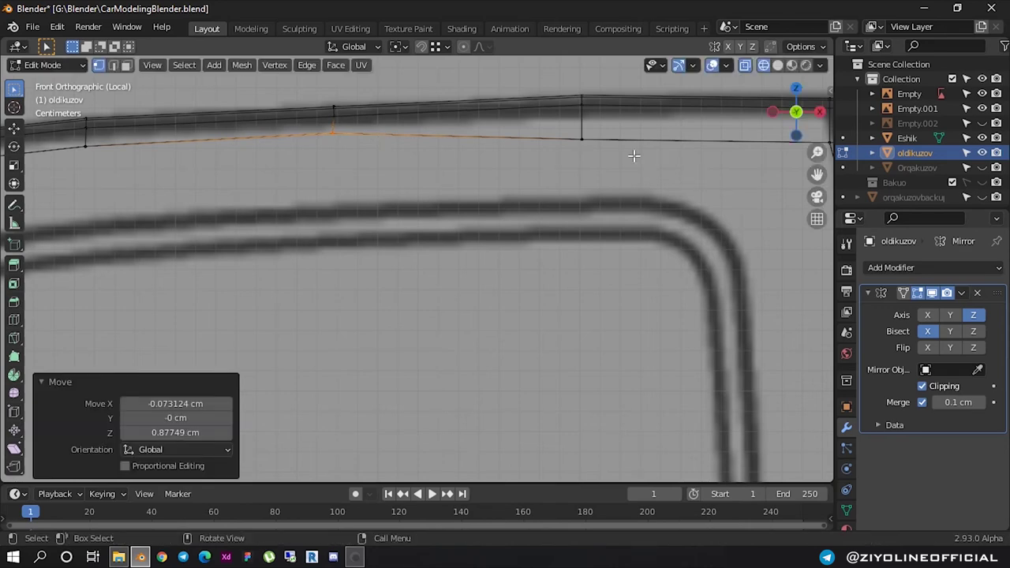
Raise the next roof vertex vertically and the vertex above the rear pillar
{"action": "left_click", "coordinate": [582, 140]}
{"action": "key", "text": "g"}
{"action": "key", "text": "z"}
{"action": "left_click", "coordinate": [523, 139]}
{"action": "middle_click_drag", "start_coordinate": [522, 139], "coordinate": [115, 319], "text": "shift"}
{"action": "left_click", "coordinate": [352, 208]}
{"action": "key", "text": "b"}
{"action": "left_click_drag", "start_coordinate": [352, 208], "coordinate": [395, 232]}
{"action": "key", "text": "g"}
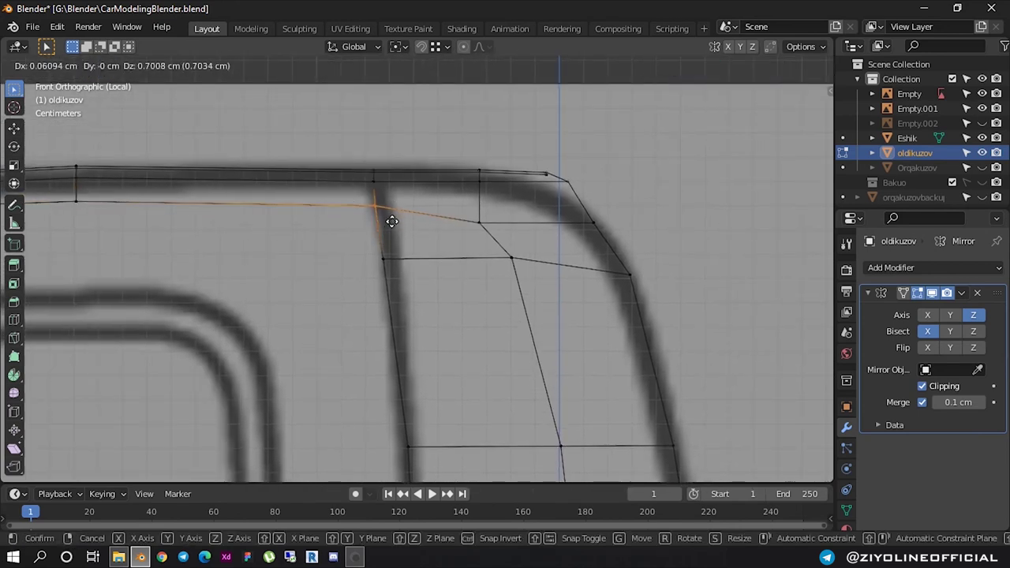
{"action": "left_click", "coordinate": [391, 217]}
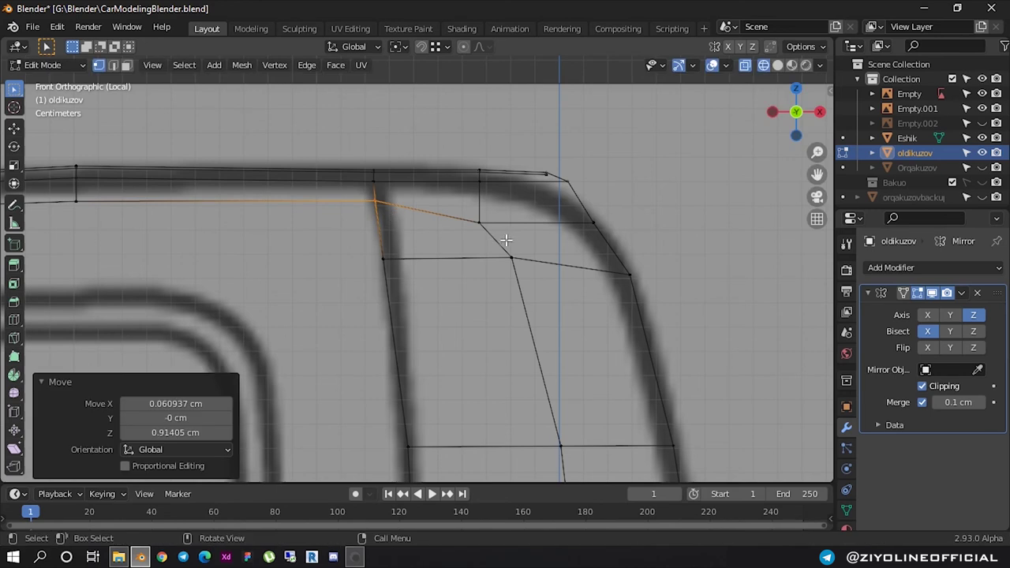
Raise the remaining vertices to the rear roof corner and nudge the vertex below it
{"action": "left_click", "coordinate": [447, 210]}
{"action": "key", "text": "g"}
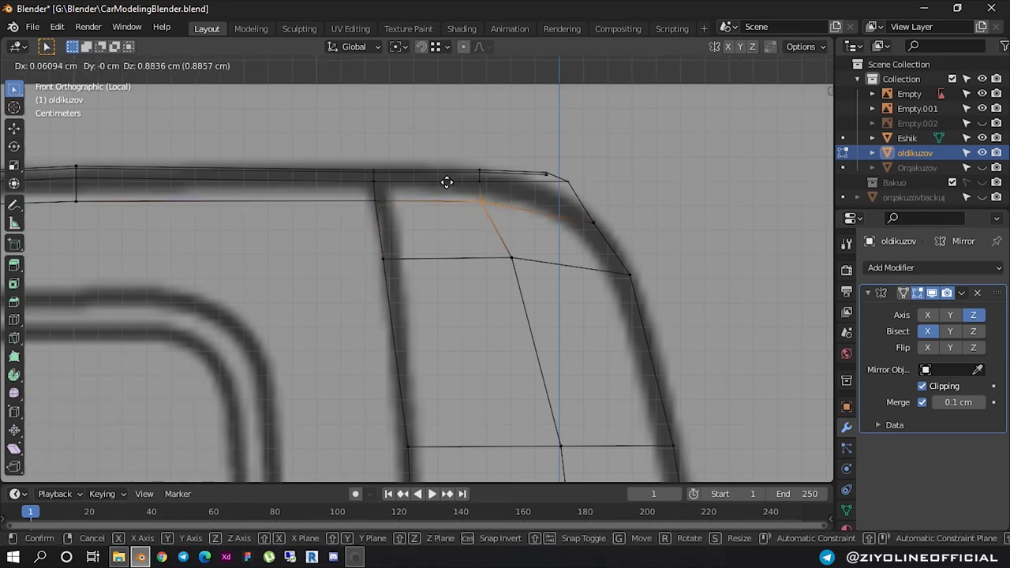
{"action": "left_click", "coordinate": [446, 182]}
{"action": "left_click_drag", "start_coordinate": [636, 235], "coordinate": [557, 203]}
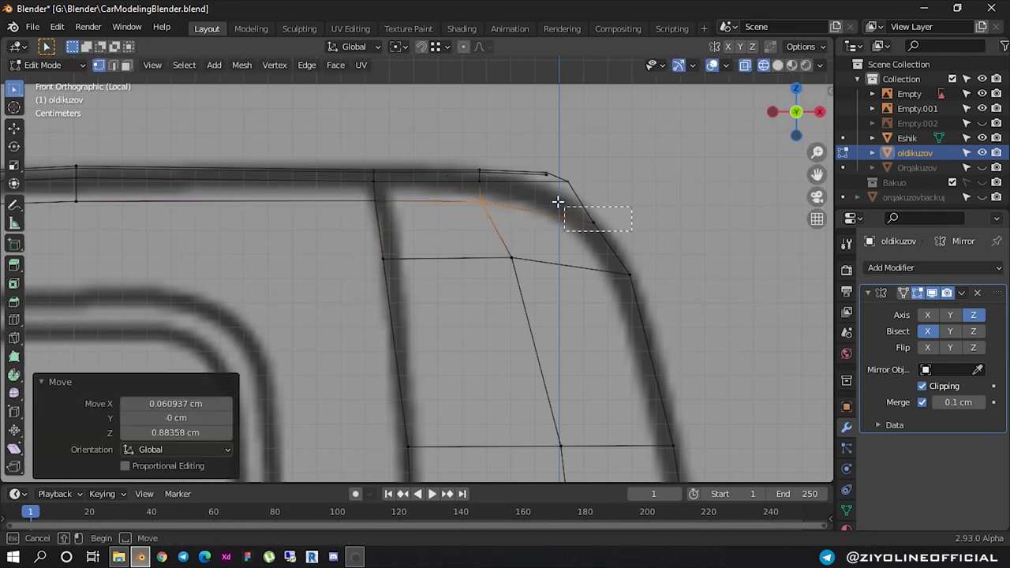
{"action": "key", "text": "g"}
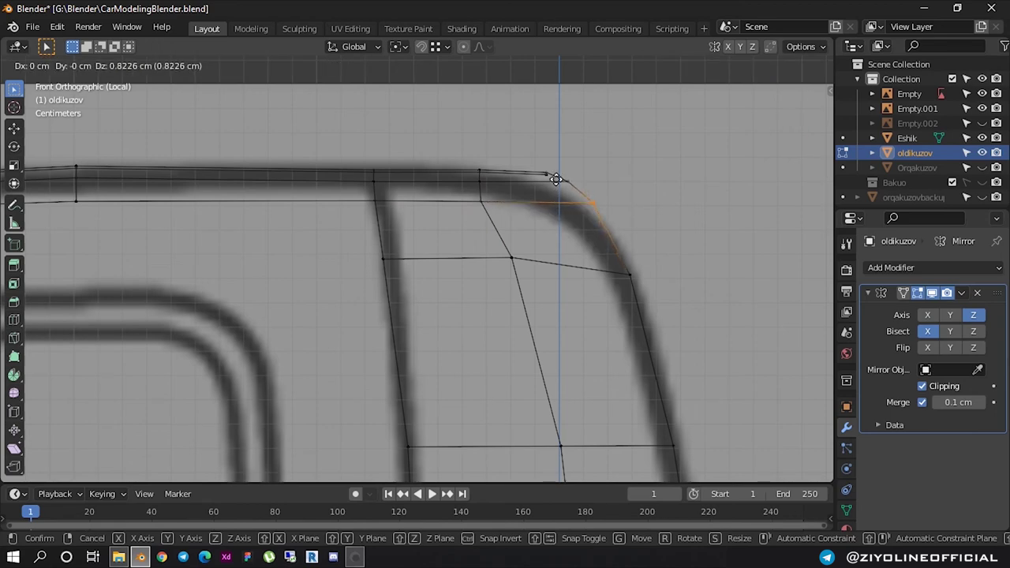
{"action": "left_click", "coordinate": [557, 185]}
{"action": "left_click_drag", "start_coordinate": [541, 273], "coordinate": [478, 240]}
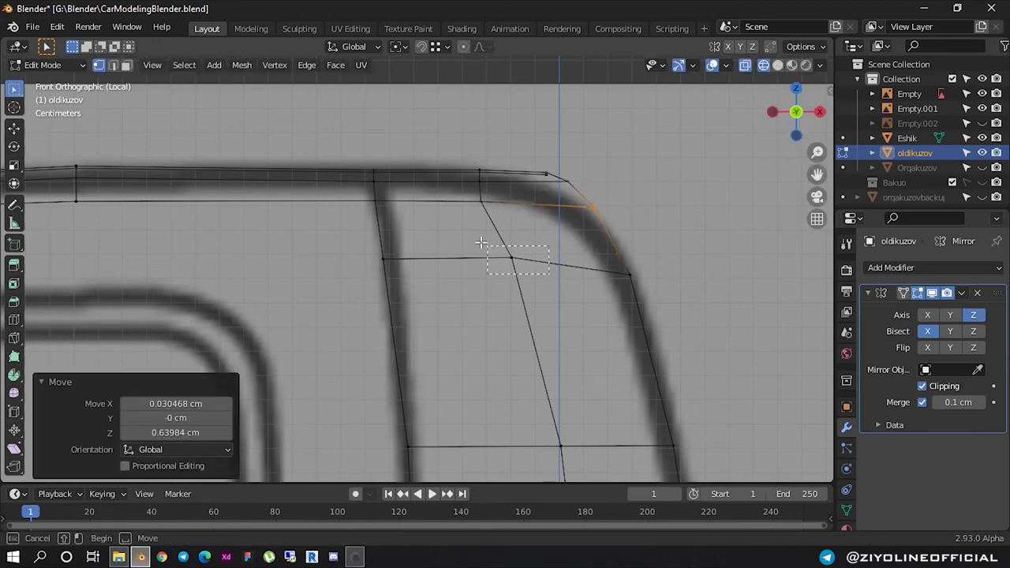
{"action": "key", "text": "g"}
{"action": "left_click", "coordinate": [477, 244]}
{"action": "scroll", "coordinate": [496, 269], "scroll_direction": "down", "scroll_amount": 5}
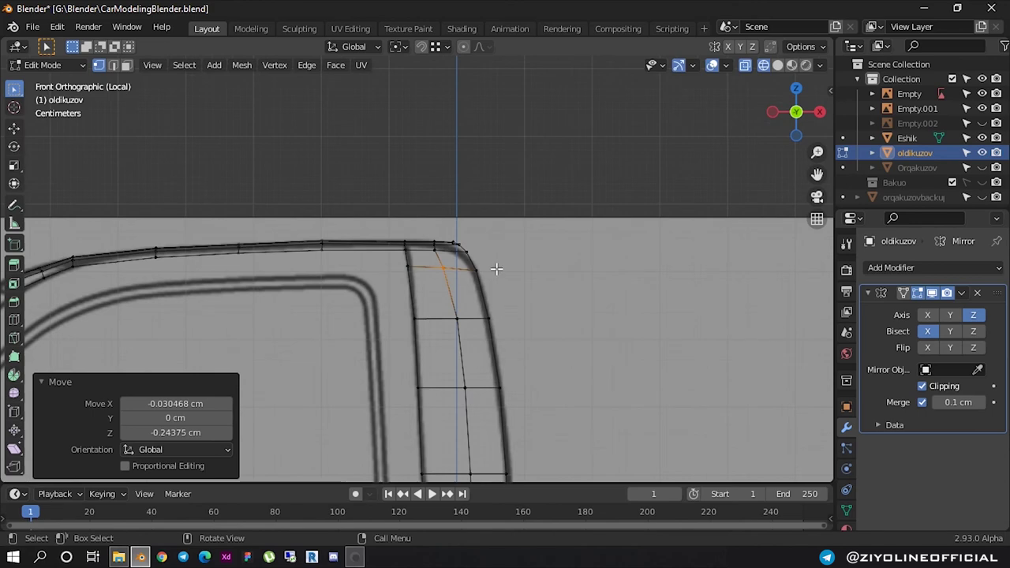
Zoom into the windshield pillar and move the front roof corner vertex onto the outline
{"action": "scroll", "coordinate": [300, 271], "scroll_direction": "down", "scroll_amount": 3}
{"action": "scroll", "coordinate": [344, 228], "scroll_direction": "up", "scroll_amount": 5}
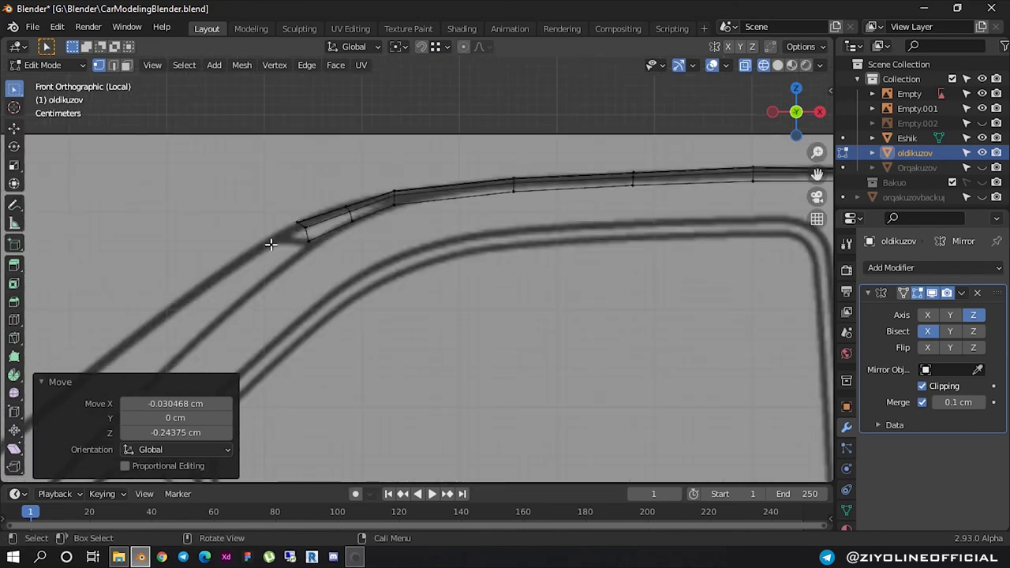
{"action": "scroll", "coordinate": [270, 245], "scroll_direction": "up", "scroll_amount": 3}
{"action": "scroll", "coordinate": [282, 244], "scroll_direction": "up", "scroll_amount": 2}
{"action": "scroll", "coordinate": [369, 217], "scroll_direction": "up", "scroll_amount": 2}
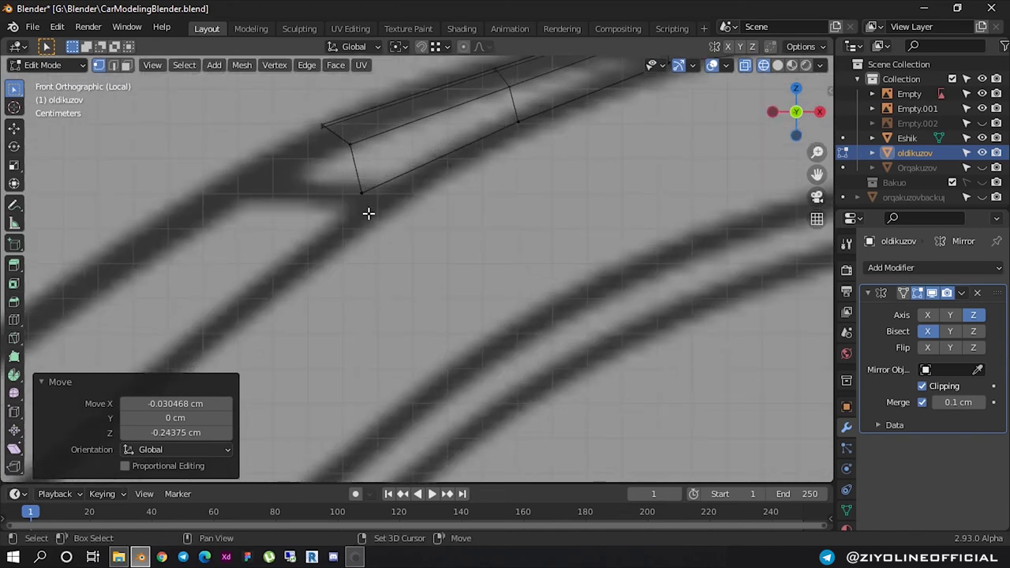
{"action": "middle_click_drag", "start_coordinate": [369, 213], "coordinate": [440, 241], "text": "shift"}
{"action": "scroll", "coordinate": [392, 174], "scroll_direction": "up", "scroll_amount": 3}
{"action": "key", "text": "b"}
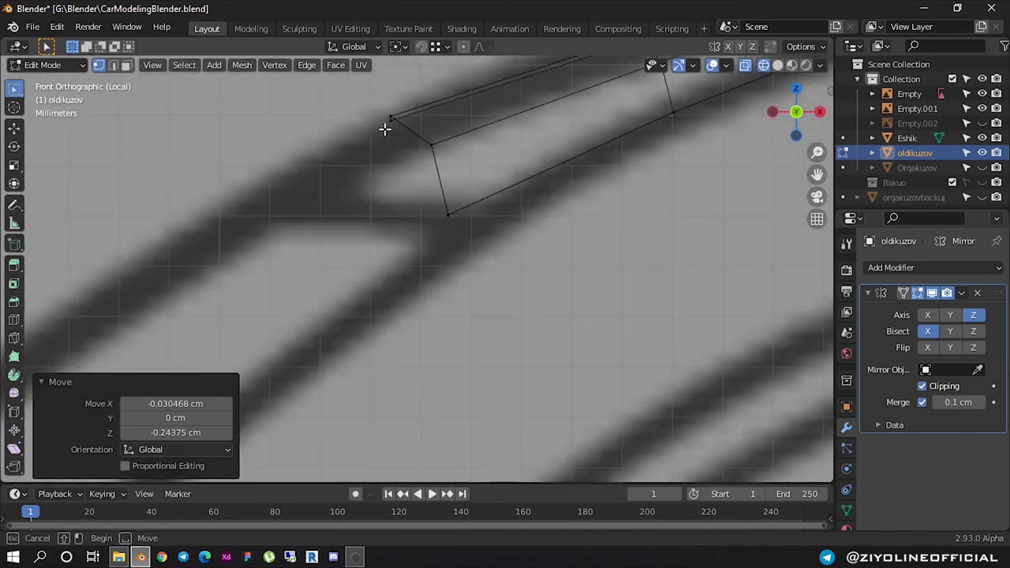
{"action": "left_click_drag", "start_coordinate": [379, 109], "coordinate": [417, 146]}
{"action": "key", "text": "g"}
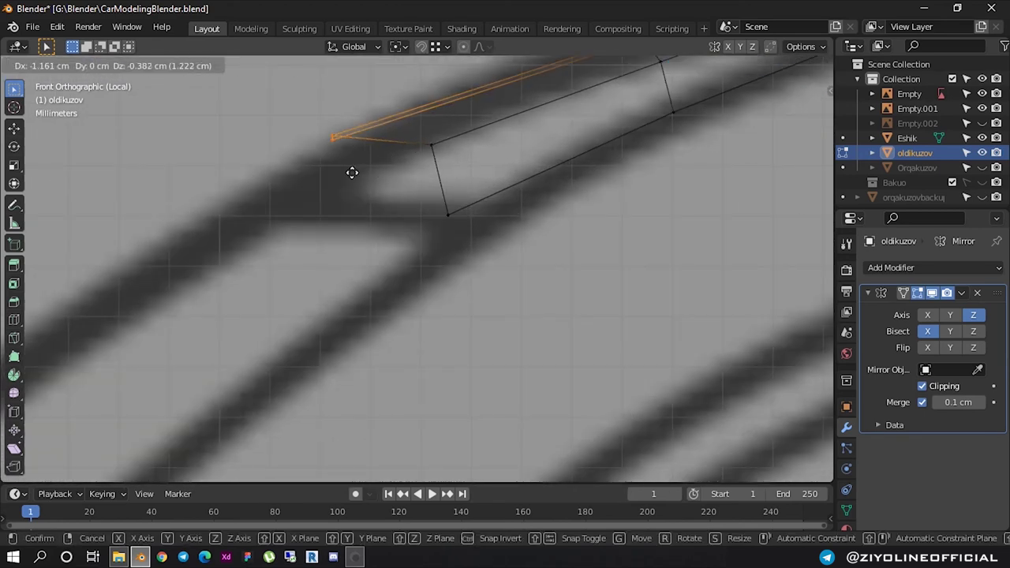
{"action": "left_click", "coordinate": [336, 189]}
Move the neighbouring pillar vertex -1.6163 cm in X and -1.0873 cm in Z, then orbit out
{"action": "left_click_drag", "start_coordinate": [421, 129], "coordinate": [447, 165]}
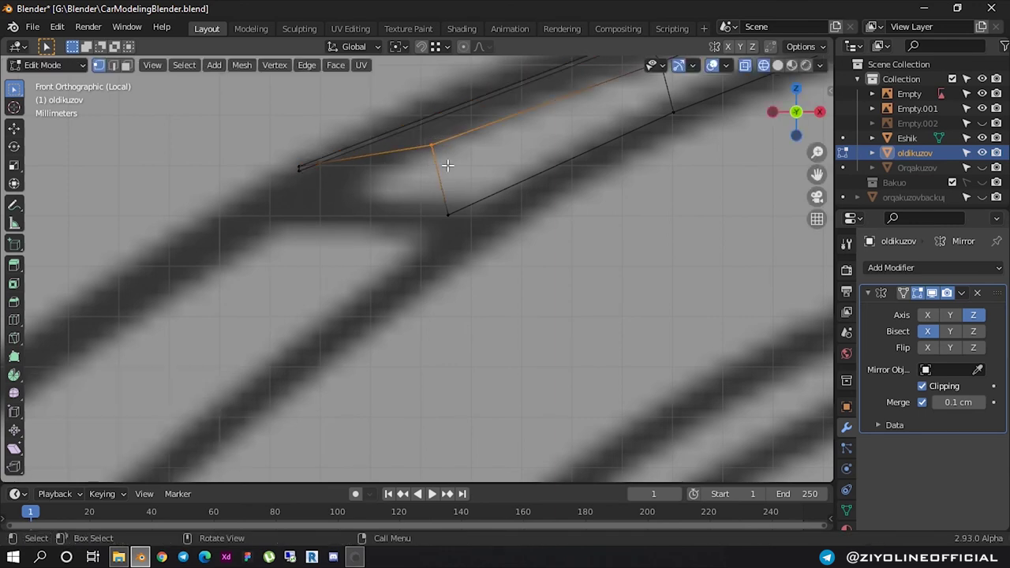
{"action": "key", "text": "g"}
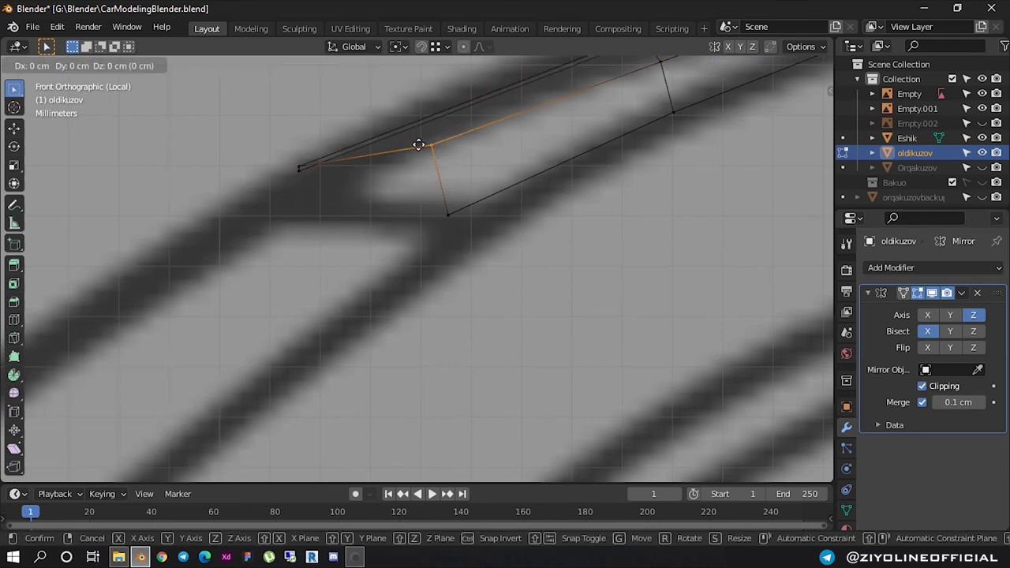
{"action": "left_click", "coordinate": [343, 187]}
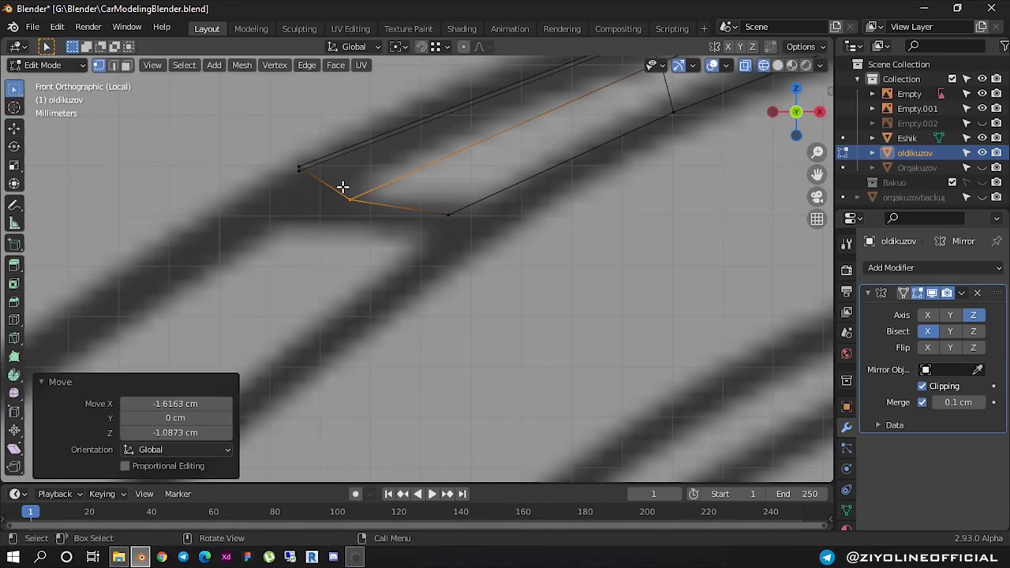
{"action": "scroll", "coordinate": [333, 166], "scroll_direction": "down", "scroll_amount": 5}
{"action": "mouse_move", "coordinate": [333, 166]}
{"action": "middle_mouse_down"}
{"action": "mouse_move", "coordinate": [535, 250]}
{"action": "mouse_move", "coordinate": [503, 223]}
{"action": "mouse_move", "coordinate": [487, 227]}
{"action": "middle_mouse_up"}
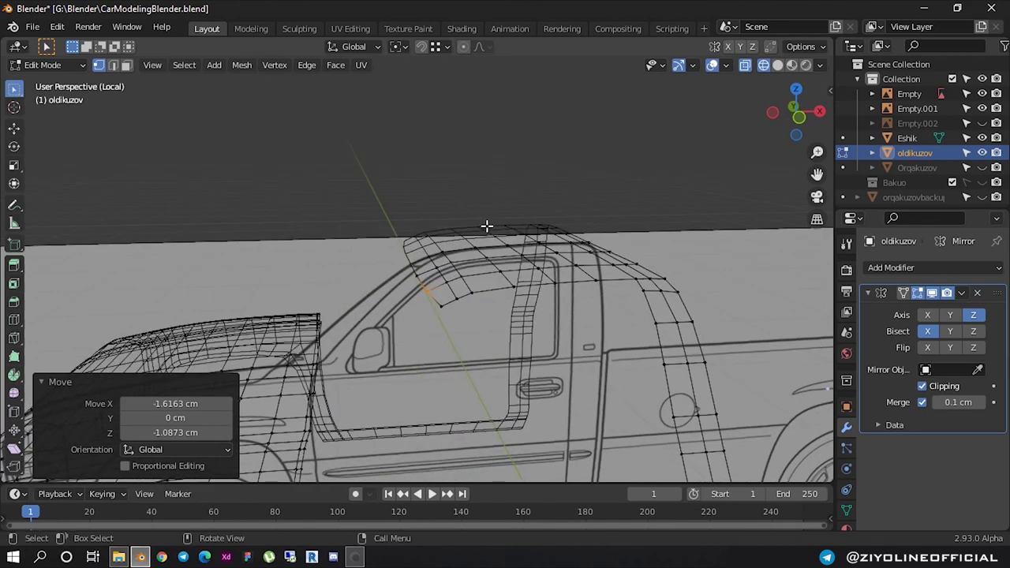
Switch to solid shading and inspect the cab body in front orthographic view
{"action": "left_click", "coordinate": [777, 65]}
{"action": "scroll", "coordinate": [757, 94], "scroll_direction": "down", "scroll_amount": 3}
{"action": "mouse_move", "coordinate": [484, 278]}
{"action": "middle_mouse_down"}
{"action": "mouse_move", "coordinate": [602, 302]}
{"action": "mouse_move", "coordinate": [598, 334]}
{"action": "mouse_move", "coordinate": [711, 287]}
{"action": "mouse_move", "coordinate": [658, 254]}
{"action": "mouse_move", "coordinate": [780, 85]}
{"action": "middle_mouse_up"}
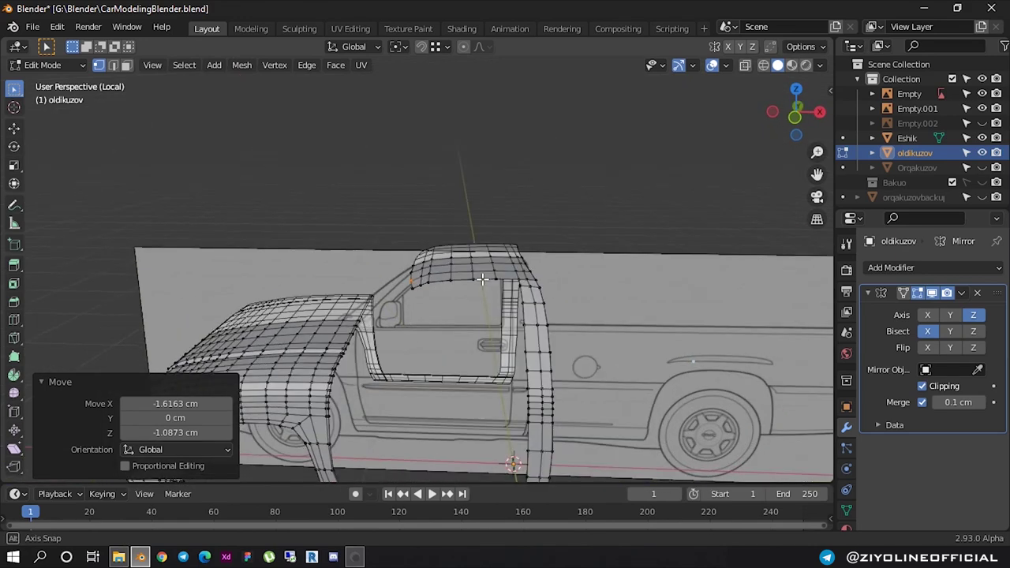
{"action": "left_click", "coordinate": [790, 123]}
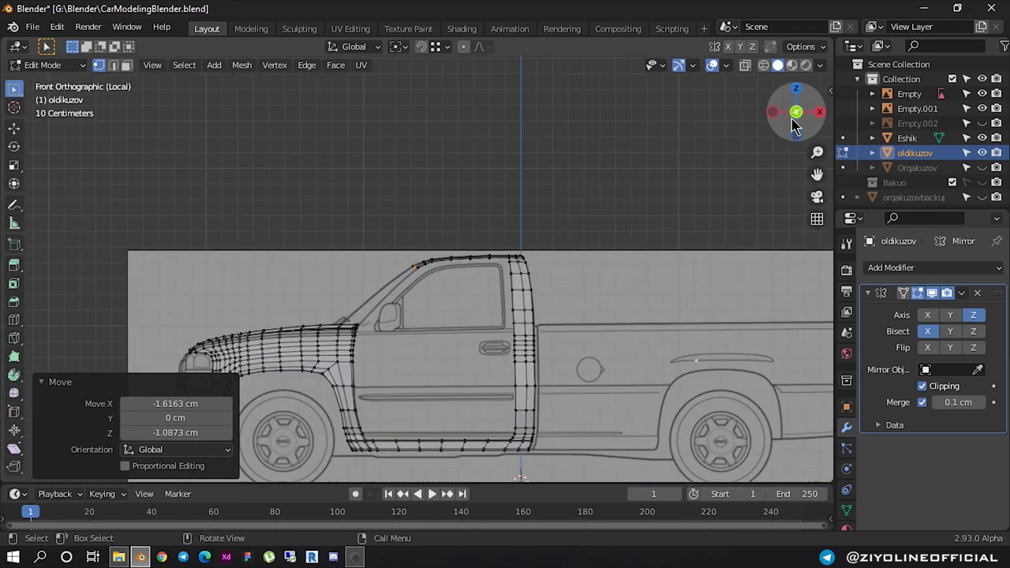
{"action": "scroll", "coordinate": [416, 278], "scroll_direction": "up", "scroll_amount": 3}
{"action": "scroll", "coordinate": [416, 278], "scroll_direction": "up", "scroll_amount": 2}
{"action": "scroll", "coordinate": [416, 278], "scroll_direction": "down", "scroll_amount": 2}
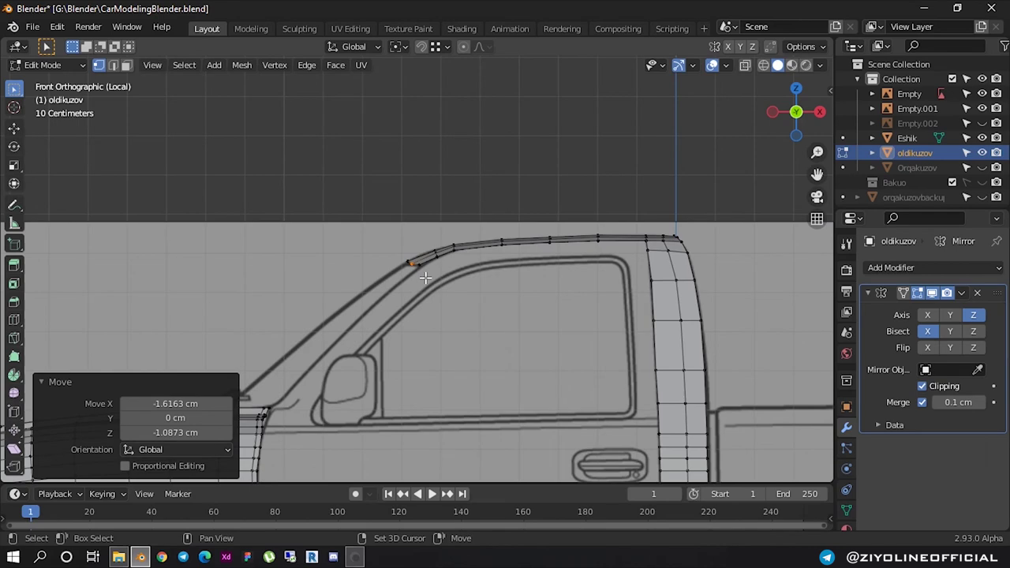
{"action": "scroll", "coordinate": [473, 229], "scroll_direction": "up", "scroll_amount": 1}
{"action": "scroll", "coordinate": [500, 202], "scroll_direction": "down", "scroll_amount": 1, "text": "shift"}
{"action": "scroll", "coordinate": [424, 308], "scroll_direction": "up", "scroll_amount": 2}
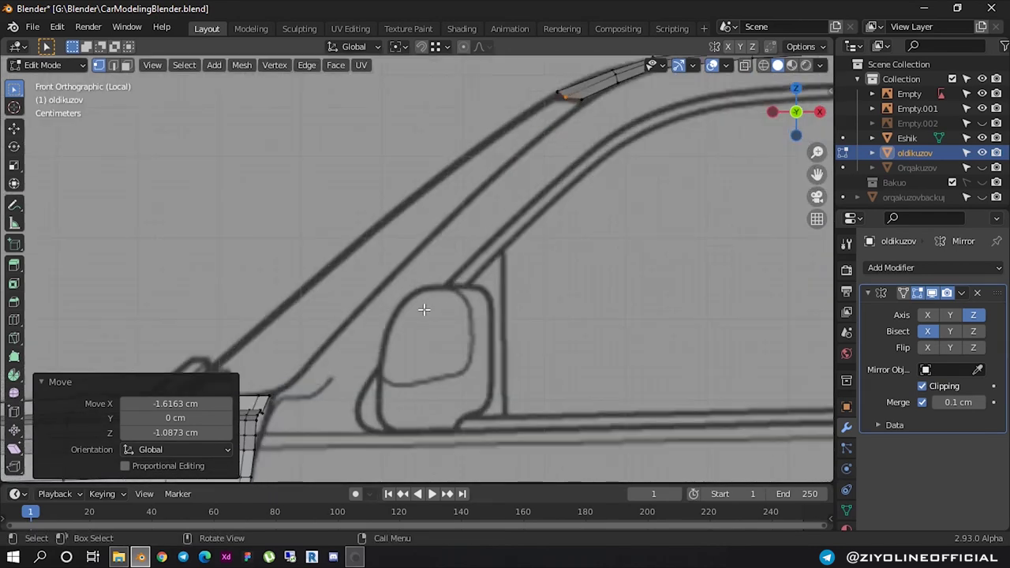
{"action": "scroll", "coordinate": [424, 307], "scroll_direction": "down", "scroll_amount": 6}
{"action": "scroll", "coordinate": [499, 243], "scroll_direction": "up", "scroll_amount": 2}
{"action": "scroll", "coordinate": [499, 243], "scroll_direction": "up", "scroll_amount": 2}
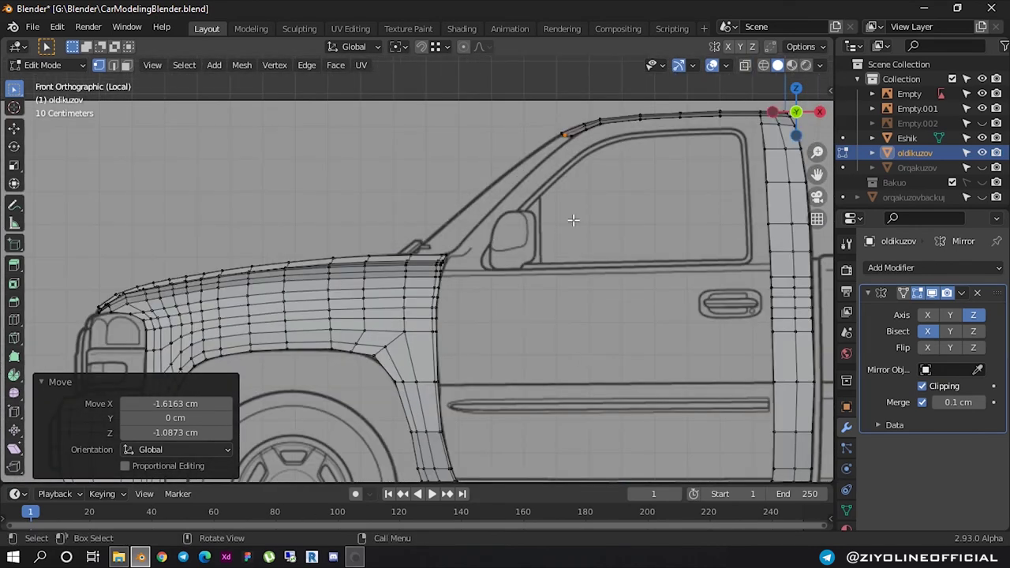
Exit the isolated cab view, orbit to the side, and select Eshik in Object Mode
{"action": "key", "text": "KP_Divide"}
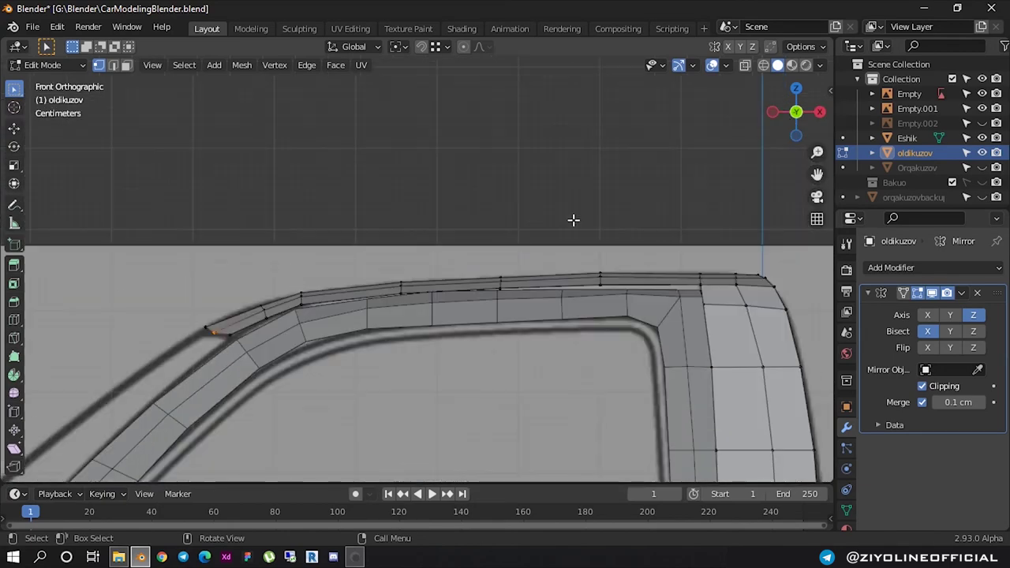
{"action": "scroll", "coordinate": [589, 241], "scroll_direction": "down", "scroll_amount": 5}
{"action": "scroll", "coordinate": [589, 252], "scroll_direction": "down", "scroll_amount": 1}
{"action": "middle_click_drag", "start_coordinate": [589, 253], "coordinate": [610, 312]}
{"action": "scroll", "coordinate": [608, 310], "scroll_direction": "up", "scroll_amount": 1}
{"action": "scroll", "coordinate": [596, 304], "scroll_direction": "up", "scroll_amount": 3}
{"action": "scroll", "coordinate": [584, 294], "scroll_direction": "up", "scroll_amount": 1}
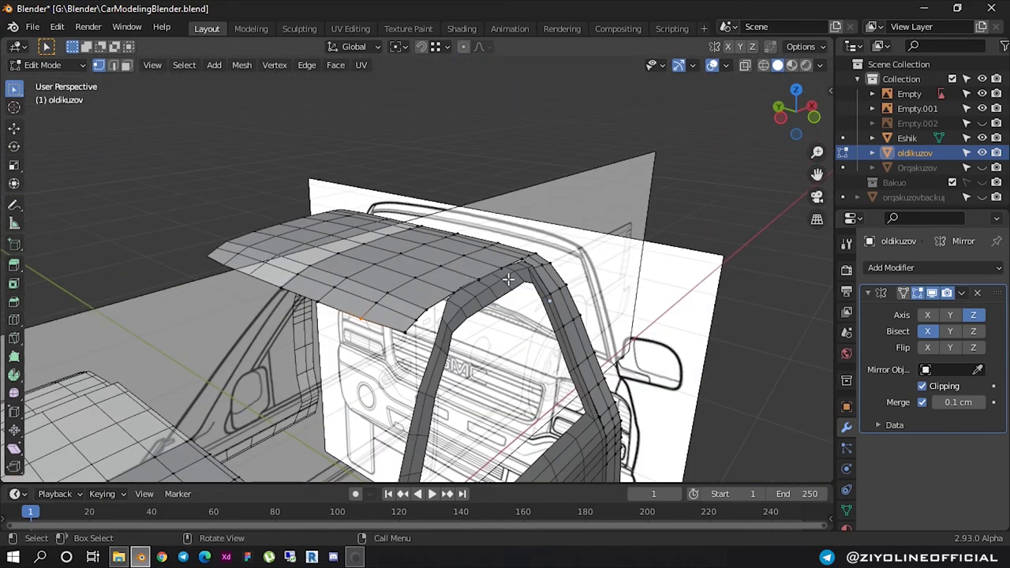
{"action": "scroll", "coordinate": [572, 284], "scroll_direction": "up", "scroll_amount": 2}
{"action": "scroll", "coordinate": [505, 290], "scroll_direction": "up", "scroll_amount": 2}
{"action": "scroll", "coordinate": [474, 289], "scroll_direction": "up", "scroll_amount": 1}
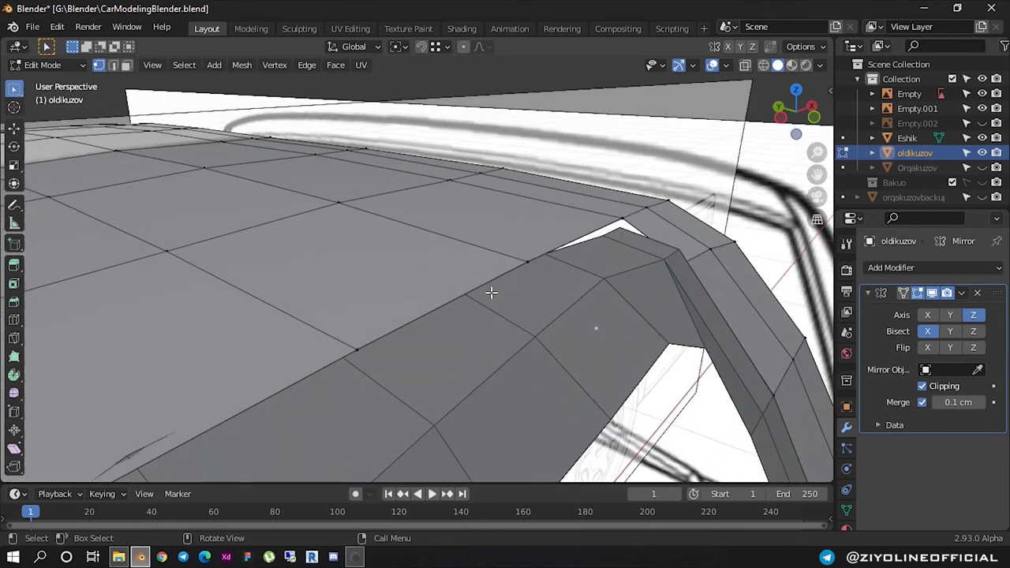
{"action": "scroll", "coordinate": [442, 292], "scroll_direction": "up", "scroll_amount": 1}
{"action": "scroll", "coordinate": [550, 259], "scroll_direction": "down", "scroll_amount": 1}
{"action": "scroll", "coordinate": [548, 255], "scroll_direction": "down", "scroll_amount": 1}
{"action": "scroll", "coordinate": [521, 268], "scroll_direction": "down", "scroll_amount": 2}
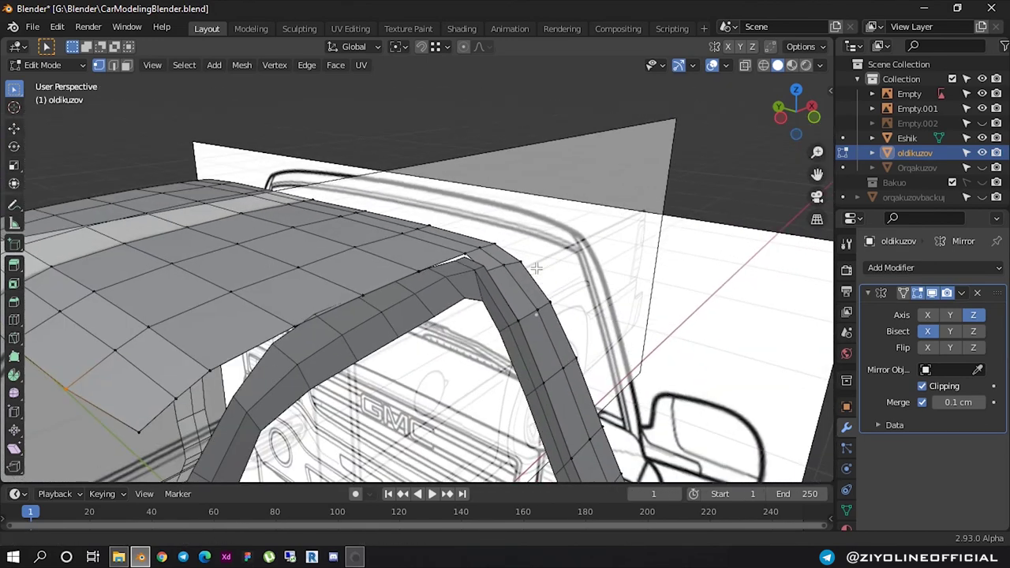
{"action": "scroll", "coordinate": [483, 286], "scroll_direction": "down", "scroll_amount": 1}
{"action": "middle_click_drag", "start_coordinate": [483, 286], "coordinate": [450, 282]}
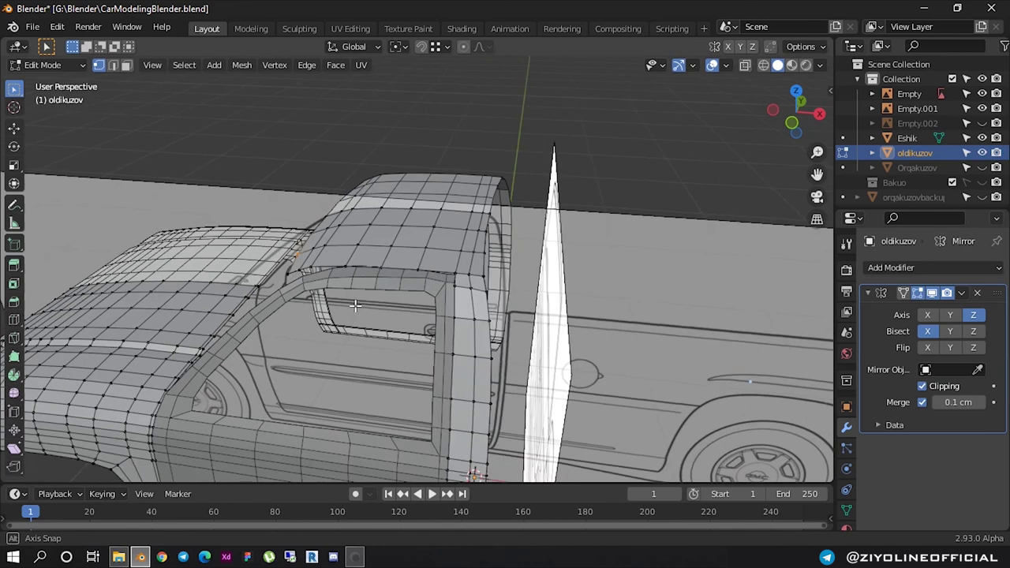
{"action": "scroll", "coordinate": [450, 282], "scroll_direction": "up", "scroll_amount": 2}
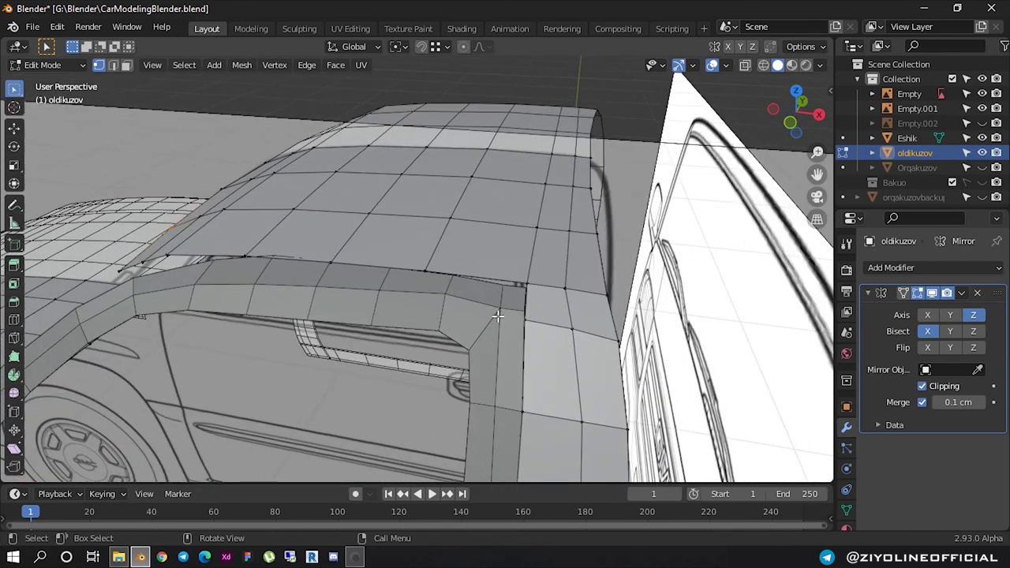
{"action": "key", "text": "Tab"}
{"action": "left_click", "coordinate": [495, 316]}
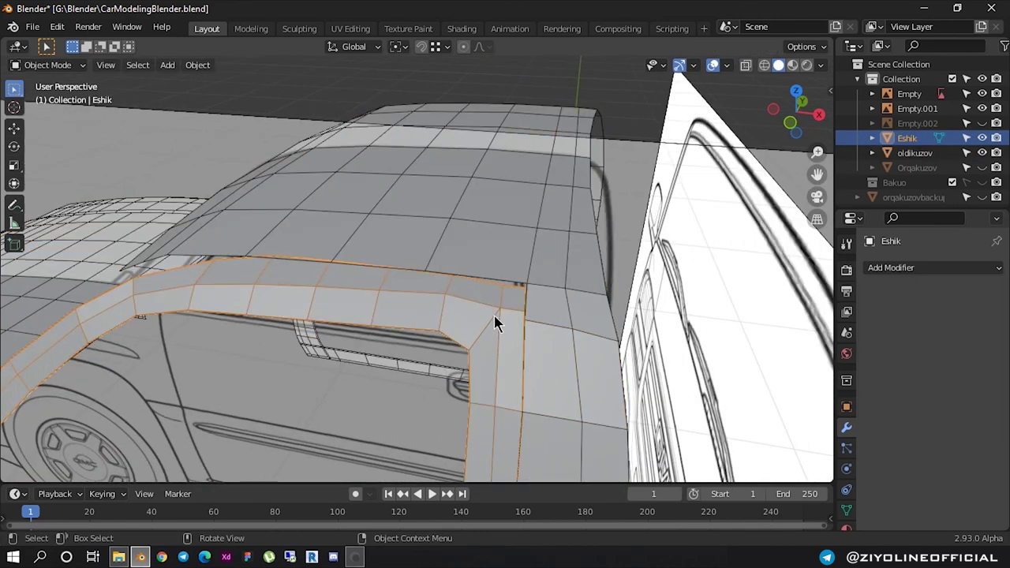
In Edit Mode on Eshik, move two door corner vertices onto the roof edge
{"action": "scroll", "coordinate": [496, 317], "scroll_direction": "up", "scroll_amount": 1}
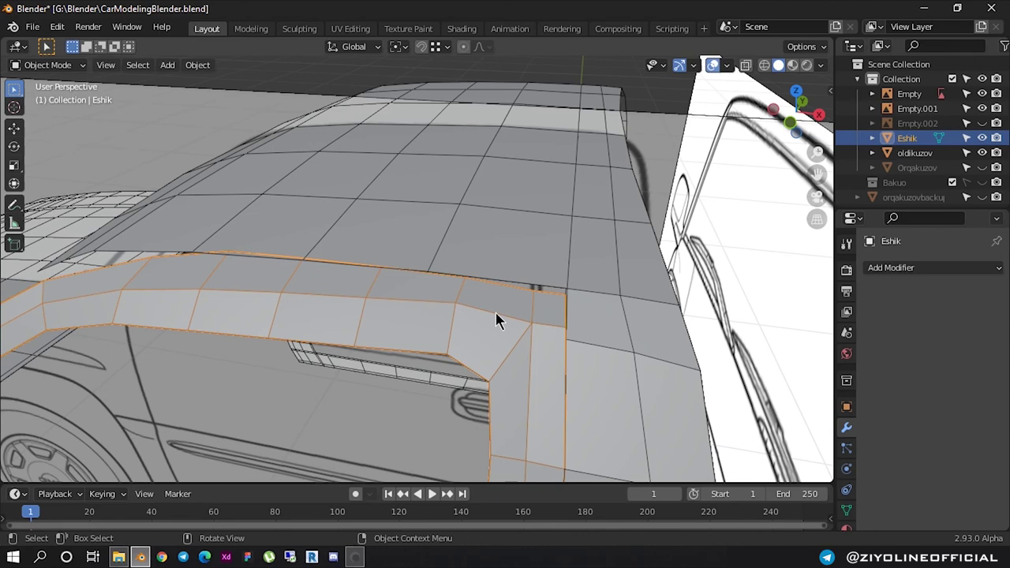
{"action": "key", "text": "Tab"}
{"action": "scroll", "coordinate": [473, 315], "scroll_direction": "up", "scroll_amount": 1}
{"action": "scroll", "coordinate": [442, 311], "scroll_direction": "up", "scroll_amount": 1}
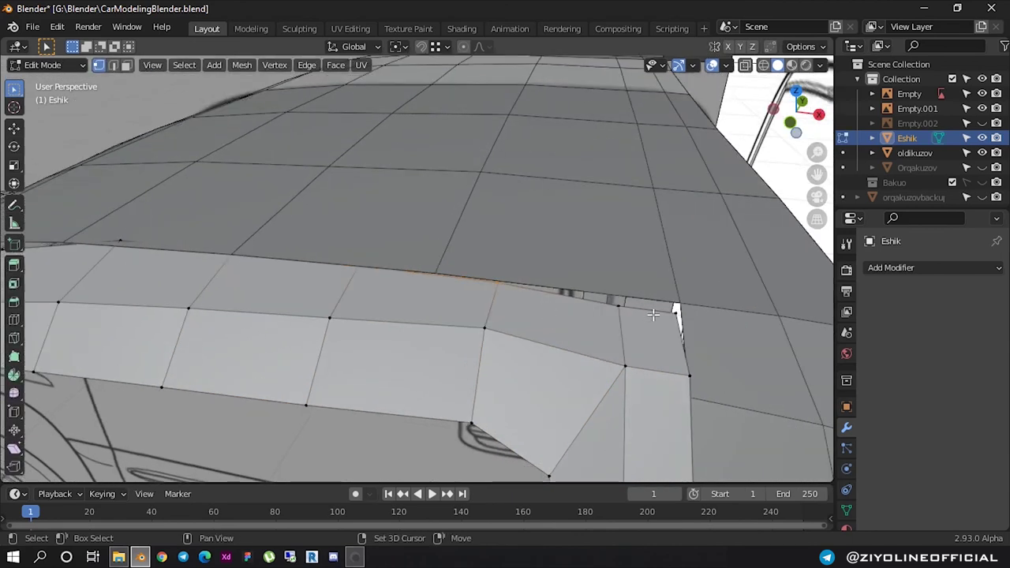
{"action": "scroll", "coordinate": [403, 308], "scroll_direction": "up", "scroll_amount": 1}
{"action": "scroll", "coordinate": [474, 324], "scroll_direction": "up", "scroll_amount": 1}
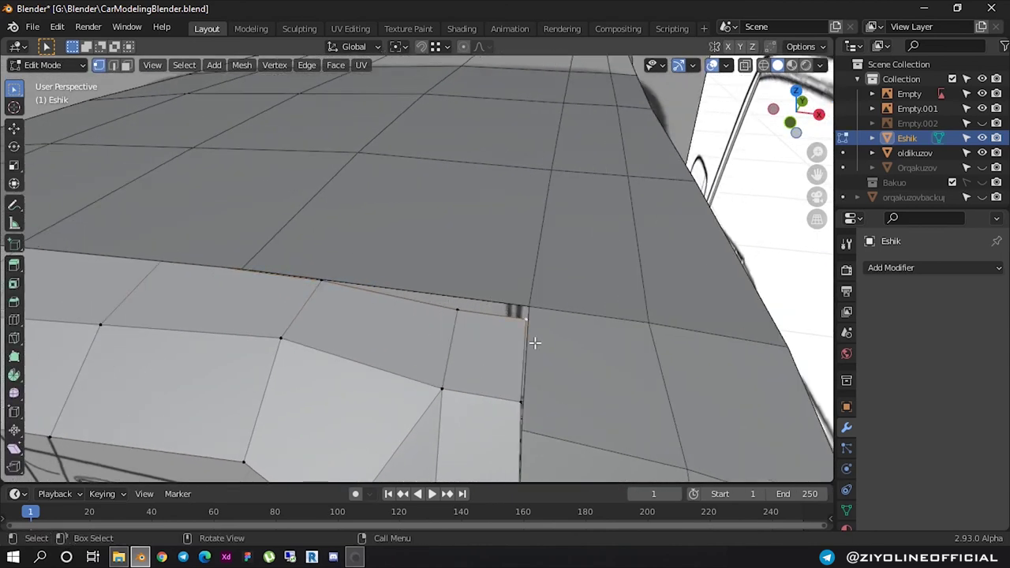
{"action": "key", "text": "g"}
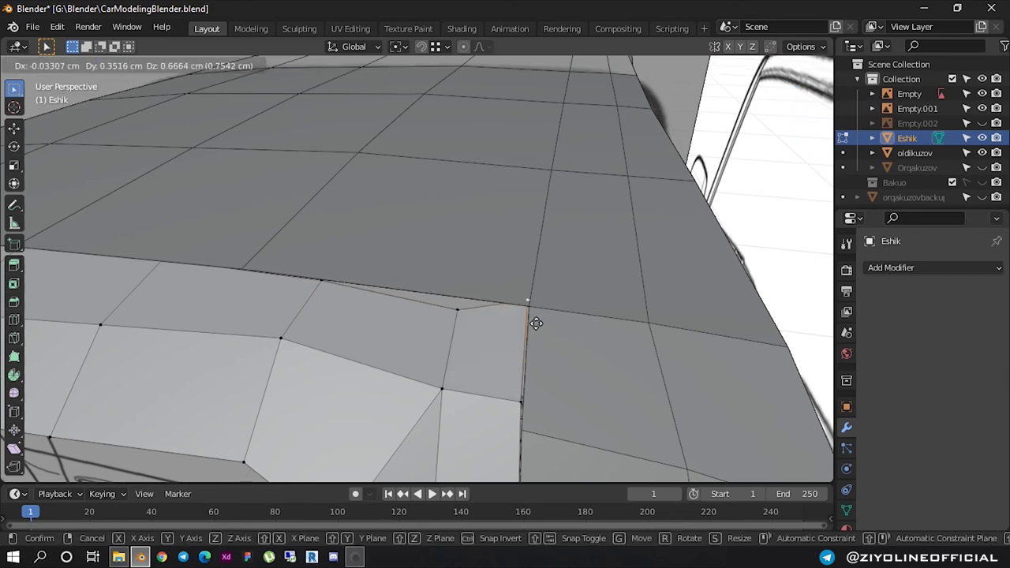
{"action": "left_click", "coordinate": [533, 342]}
{"action": "left_click", "coordinate": [516, 404]}
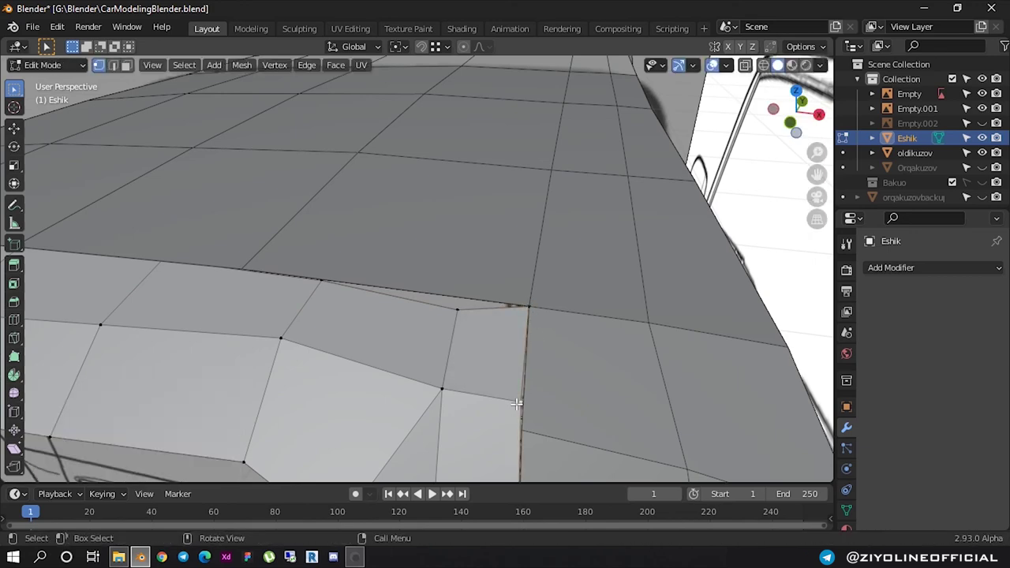
{"action": "scroll", "coordinate": [516, 404], "scroll_direction": "down", "scroll_amount": 3}
{"action": "scroll", "coordinate": [491, 295], "scroll_direction": "up", "scroll_amount": 2}
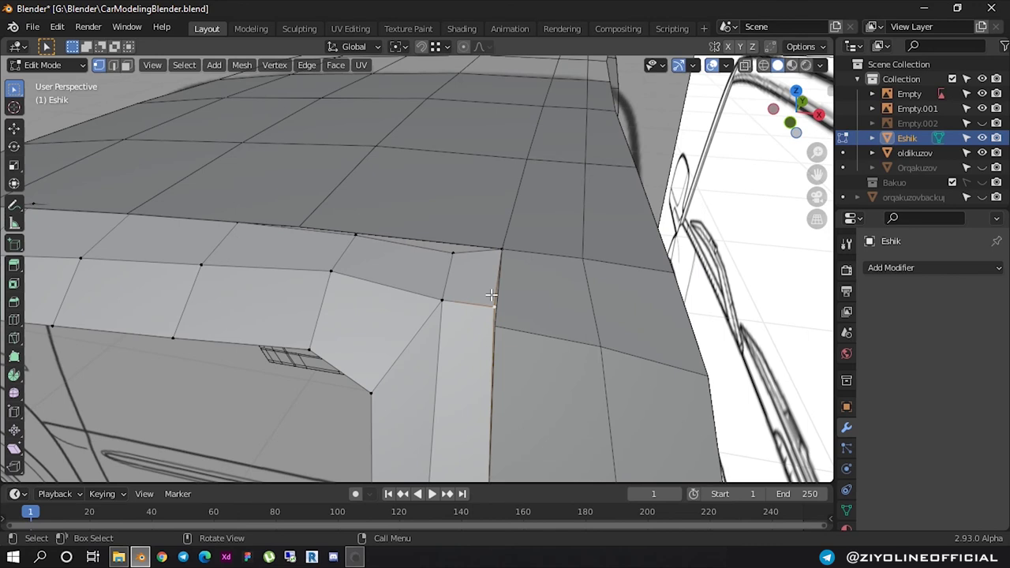
{"action": "key", "text": "g"}
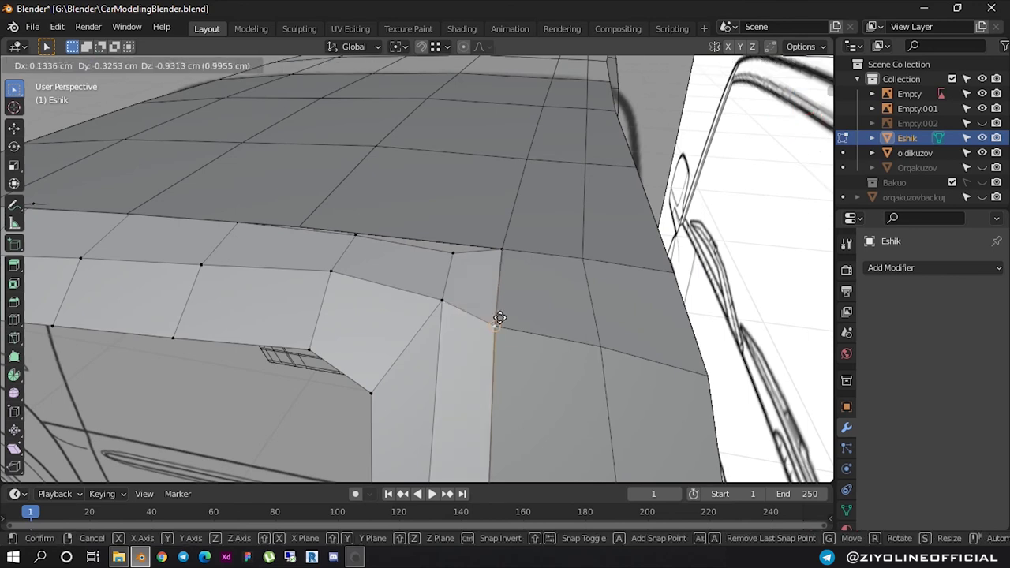
{"action": "left_click", "coordinate": [493, 312]}
{"action": "left_click", "coordinate": [452, 251]}
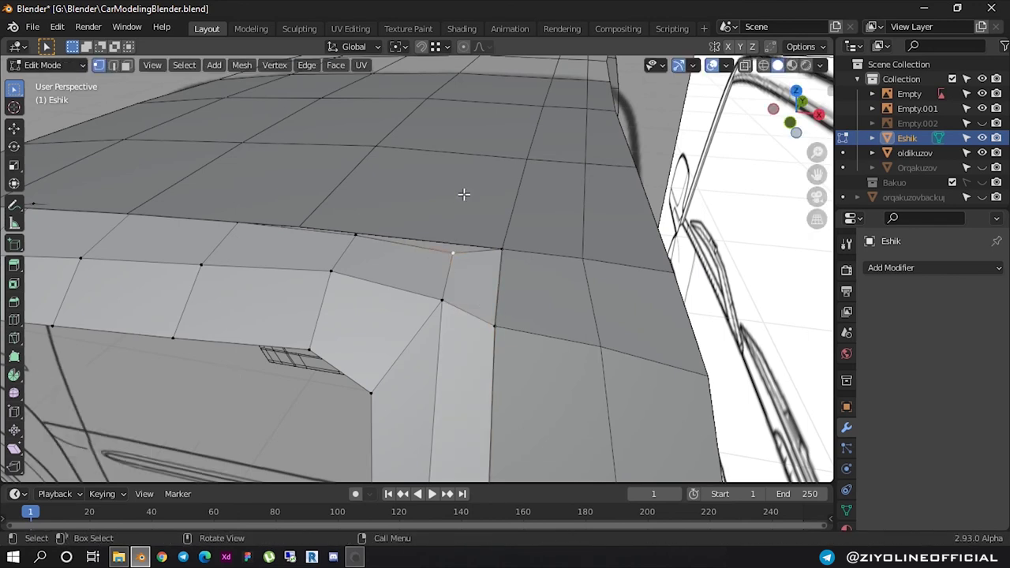
Close in on the roof and door edge, pulling a top-edge vertex toward the roof
{"action": "key", "text": "ctrl+r"}
{"action": "key", "text": "Escape"}
{"action": "middle_click_drag", "start_coordinate": [442, 213], "coordinate": [442, 213]}
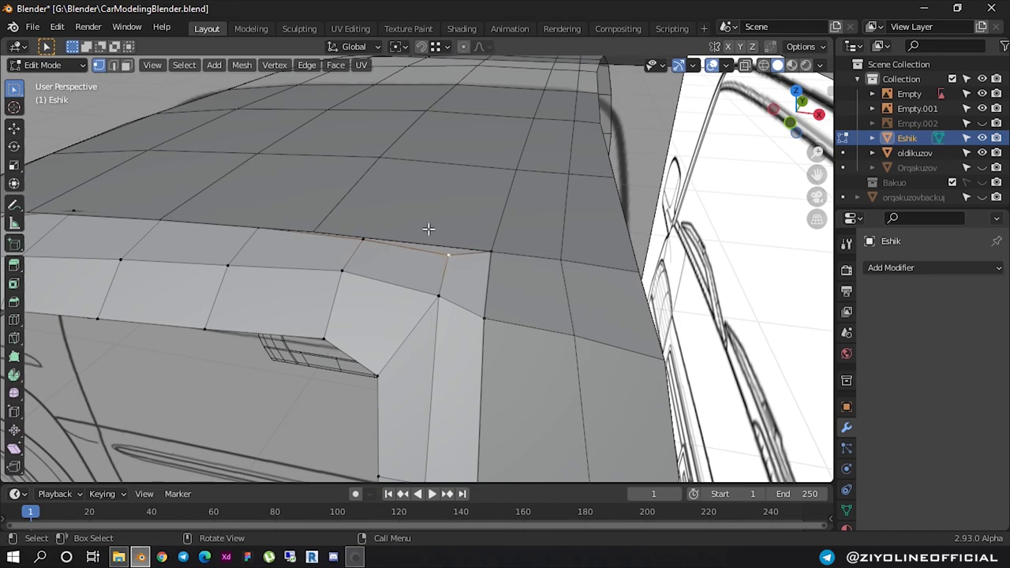
{"action": "scroll", "coordinate": [428, 229], "scroll_direction": "down", "scroll_amount": 4}
{"action": "scroll", "coordinate": [315, 239], "scroll_direction": "up", "scroll_amount": 5}
{"action": "mouse_move", "coordinate": [428, 255]}
{"action": "middle_mouse_down"}
{"action": "mouse_move", "coordinate": [634, 284]}
{"action": "mouse_move", "coordinate": [424, 287]}
{"action": "middle_mouse_up"}
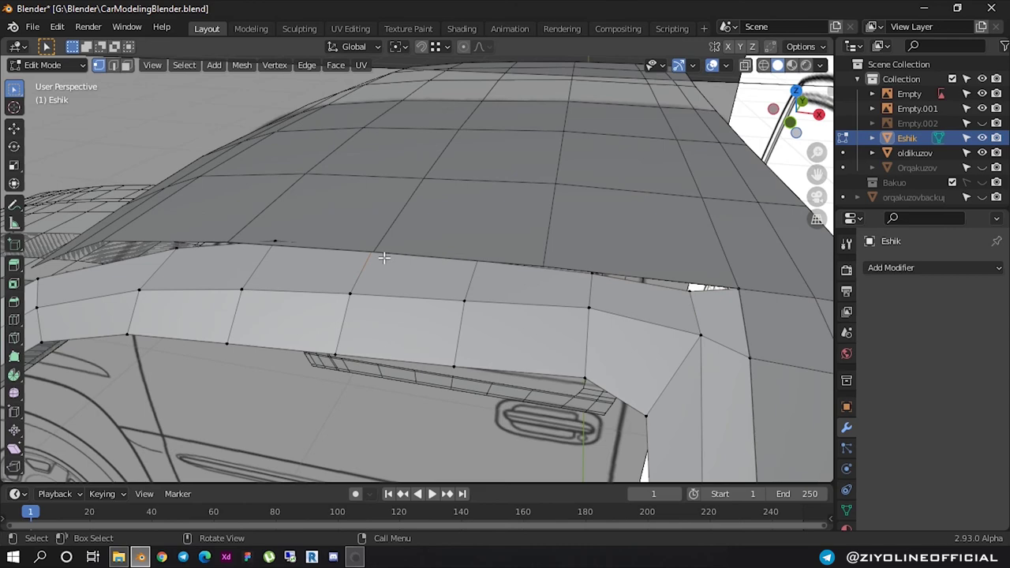
{"action": "left_click_drag", "start_coordinate": [381, 250], "coordinate": [375, 255]}
{"action": "scroll", "coordinate": [349, 274], "scroll_direction": "down", "scroll_amount": 3}
{"action": "scroll", "coordinate": [348, 274], "scroll_direction": "up", "scroll_amount": 3}
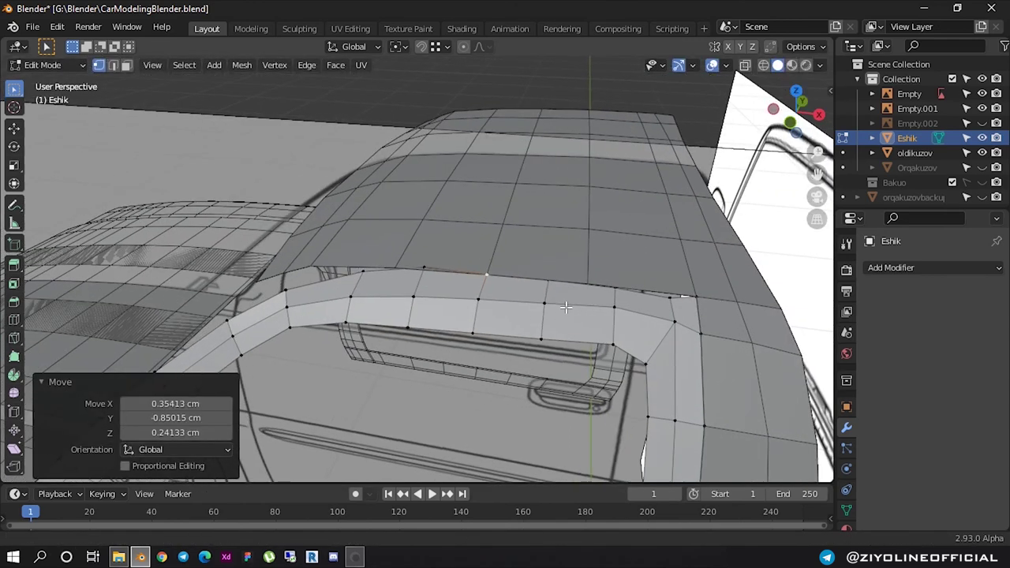
{"action": "middle_click_drag", "start_coordinate": [348, 274], "coordinate": [521, 277], "text": "shift"}
{"action": "scroll", "coordinate": [530, 276], "scroll_direction": "up", "scroll_amount": 2}
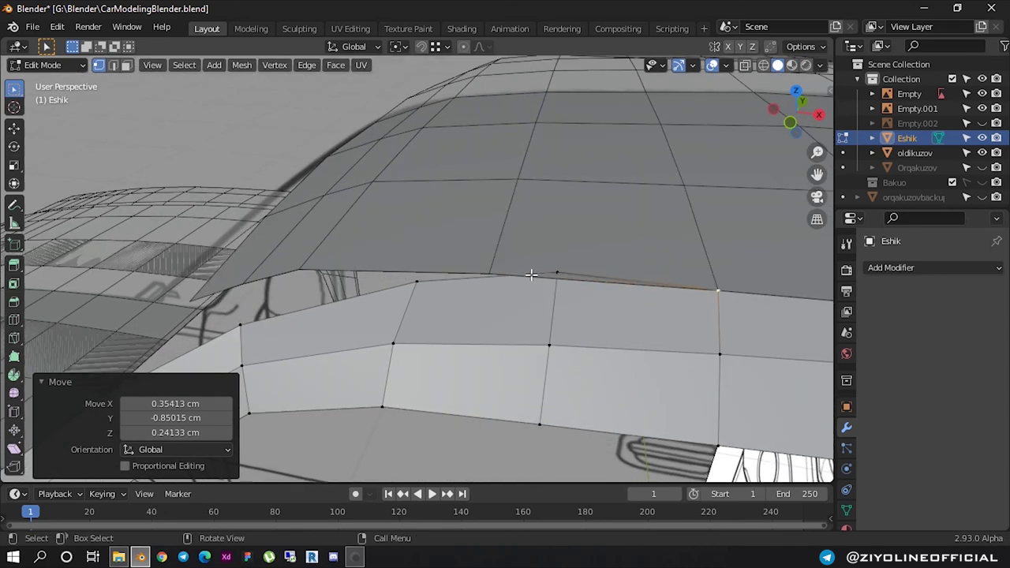
Move the selected door vertex -0.69162 cm along Y to meet the roof
{"action": "key", "text": "g"}
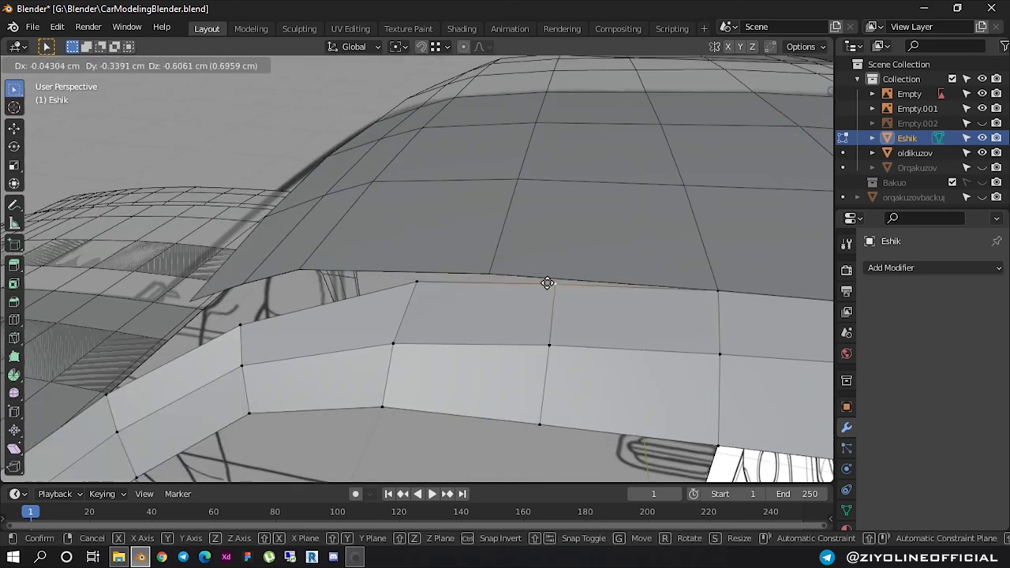
{"action": "key", "text": "x"}
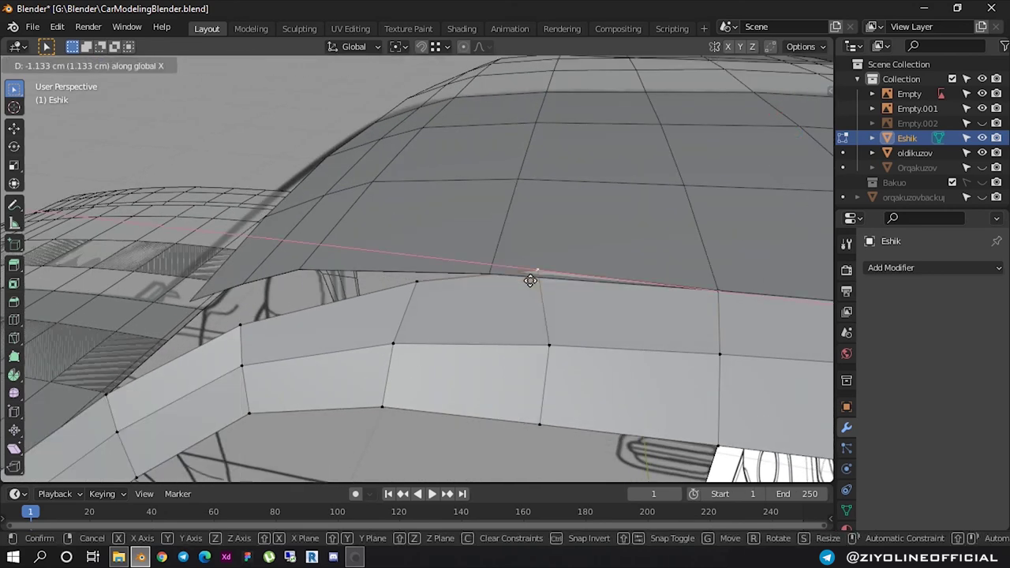
{"action": "key", "text": "y"}
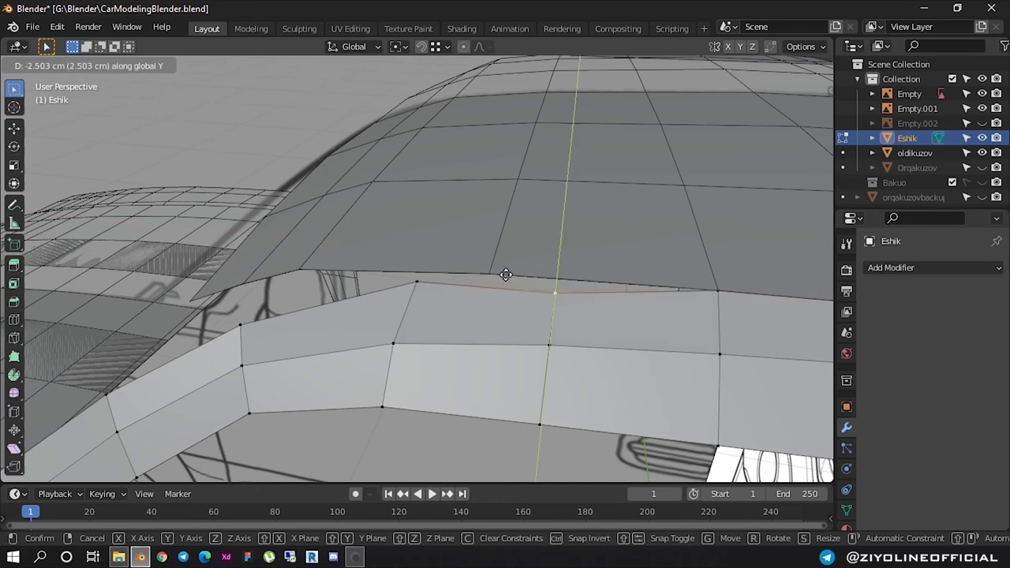
{"action": "left_click", "coordinate": [500, 271]}
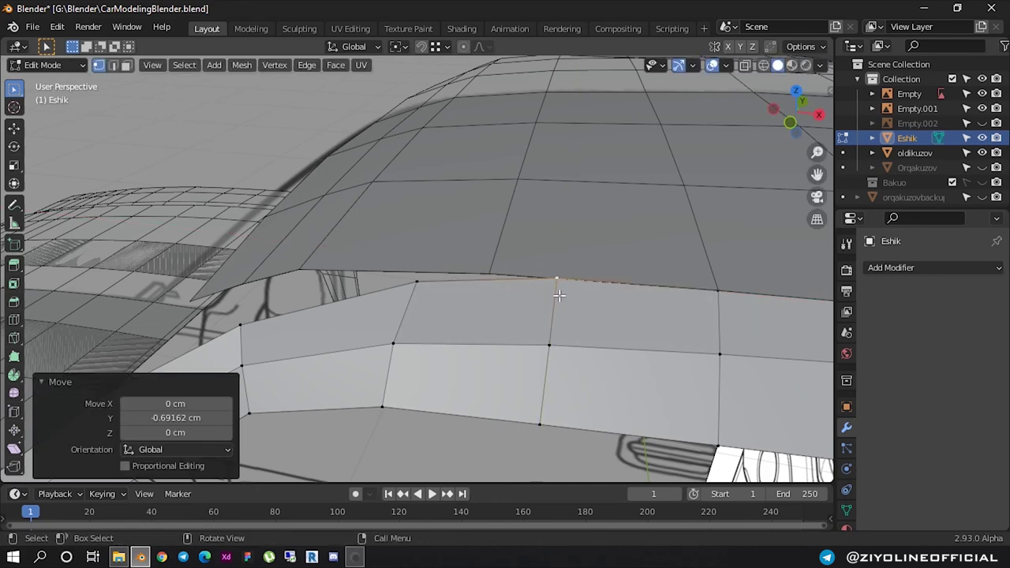
{"action": "scroll", "coordinate": [497, 305], "scroll_direction": "down", "scroll_amount": 2}
{"action": "scroll", "coordinate": [477, 307], "scroll_direction": "down", "scroll_amount": 2}
Check the door alignment in Front Ortho, then select oldikuzov in Object Mode
{"action": "mouse_move", "coordinate": [400, 304]}
{"action": "middle_mouse_down"}
{"action": "mouse_move", "coordinate": [430, 312]}
{"action": "mouse_move", "coordinate": [550, 235]}
{"action": "mouse_move", "coordinate": [341, 255]}
{"action": "middle_mouse_up"}
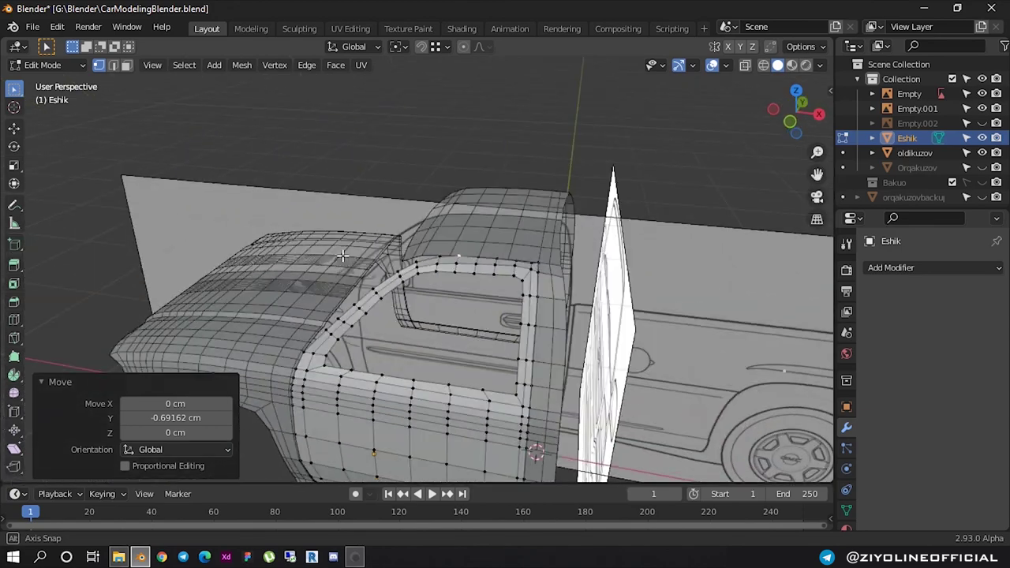
{"action": "mouse_move", "coordinate": [342, 255]}
{"action": "middle_mouse_down"}
{"action": "mouse_move", "coordinate": [526, 216]}
{"action": "mouse_move", "coordinate": [505, 221]}
{"action": "middle_mouse_up"}
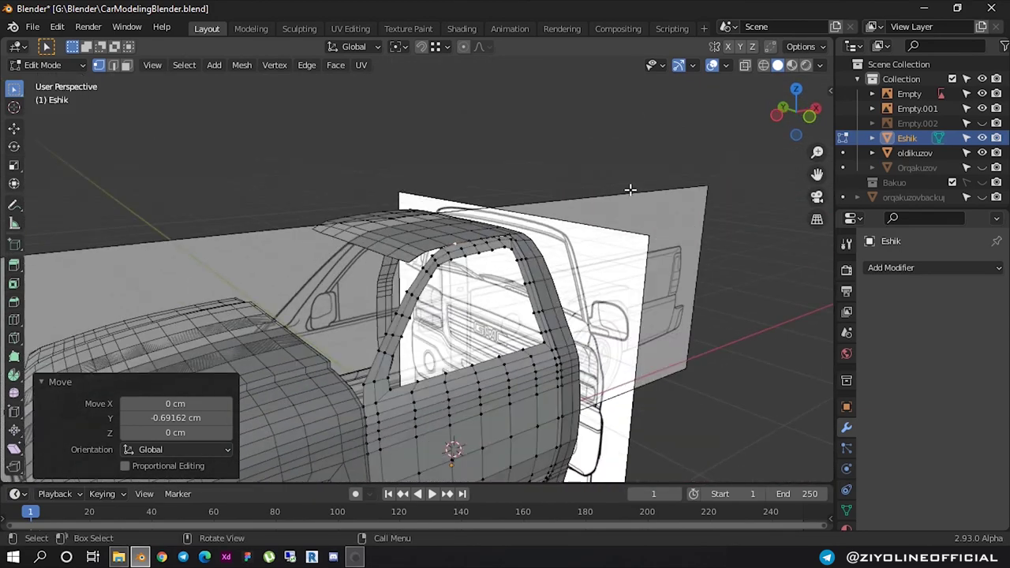
{"action": "left_click", "coordinate": [811, 118]}
{"action": "scroll", "coordinate": [406, 287], "scroll_direction": "up", "scroll_amount": 4}
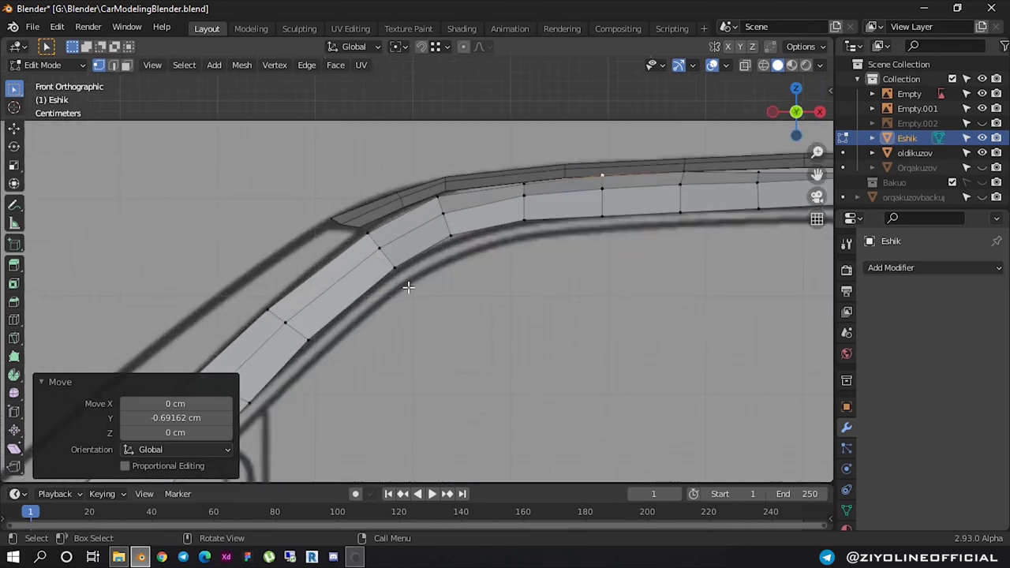
{"action": "scroll", "coordinate": [386, 236], "scroll_direction": "up", "scroll_amount": 3}
{"action": "scroll", "coordinate": [426, 316], "scroll_direction": "up", "scroll_amount": 3}
{"action": "scroll", "coordinate": [360, 279], "scroll_direction": "up", "scroll_amount": 2}
{"action": "middle_click_drag", "start_coordinate": [315, 277], "coordinate": [360, 279], "text": "shift"}
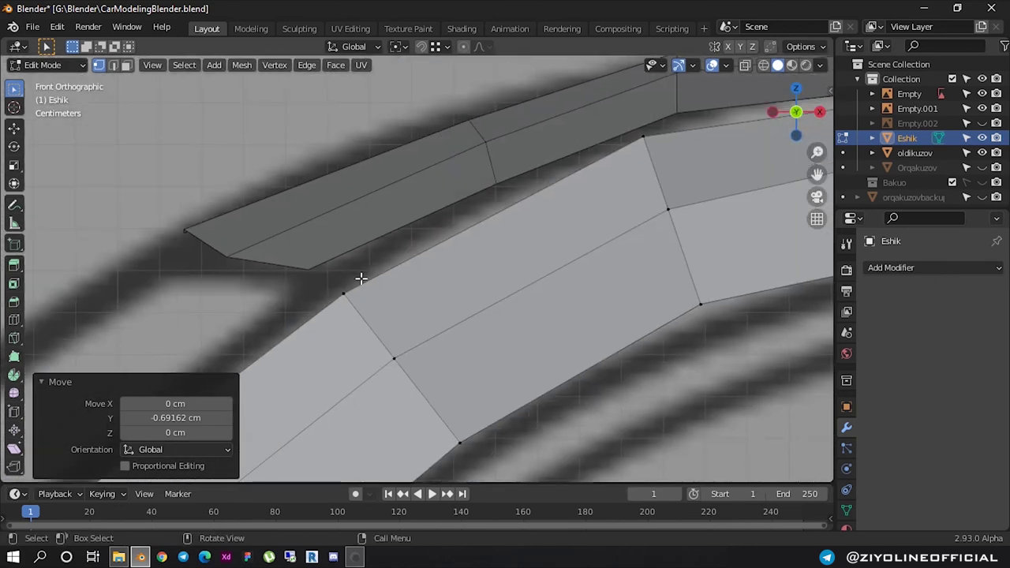
{"action": "left_click", "coordinate": [318, 265]}
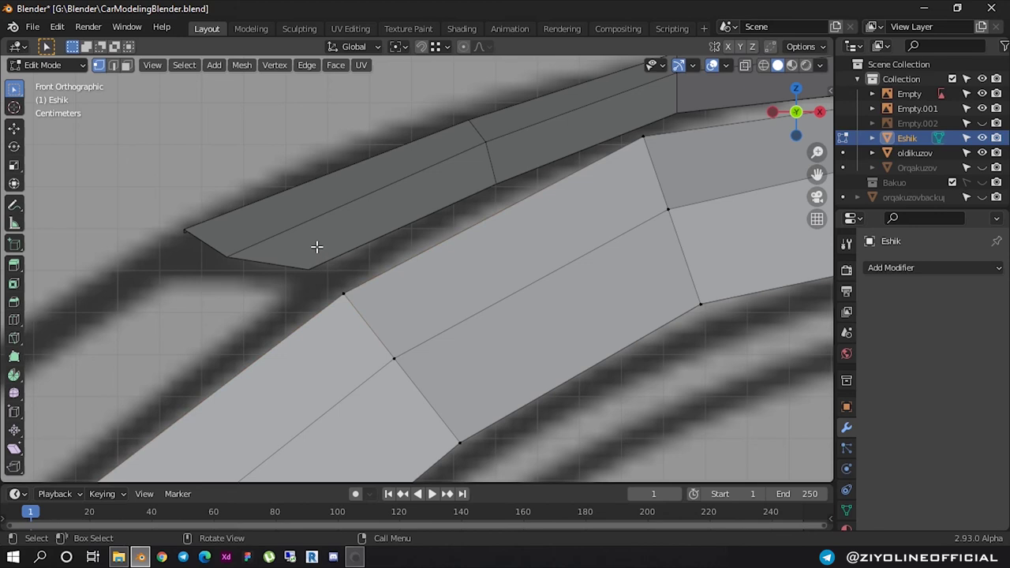
{"action": "key", "text": "Tab"}
{"action": "left_click", "coordinate": [315, 248]}
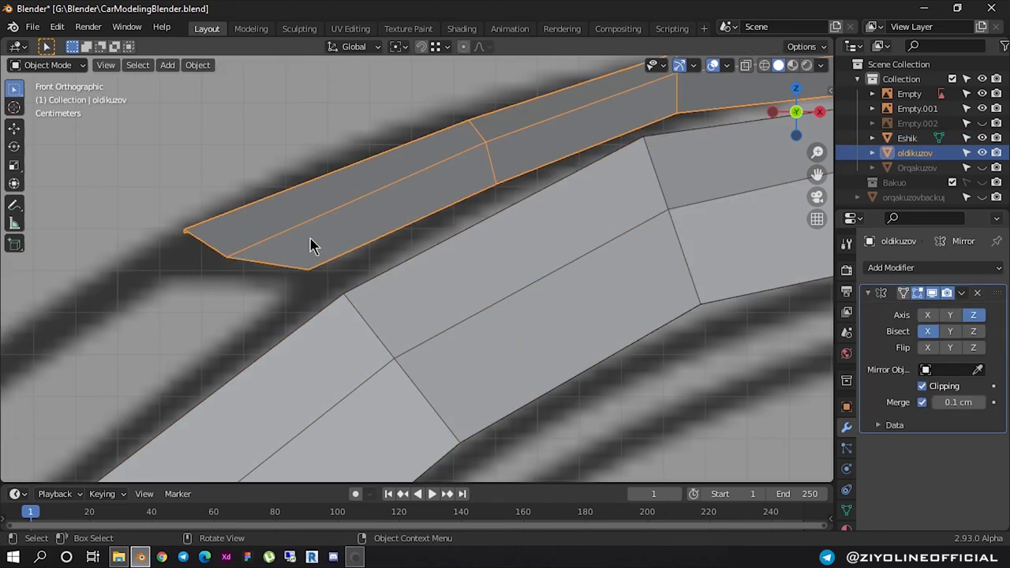
Edit the oldikuzov cab mesh with nothing selected, viewing the roof and pillar from above
{"action": "key", "text": "Tab"}
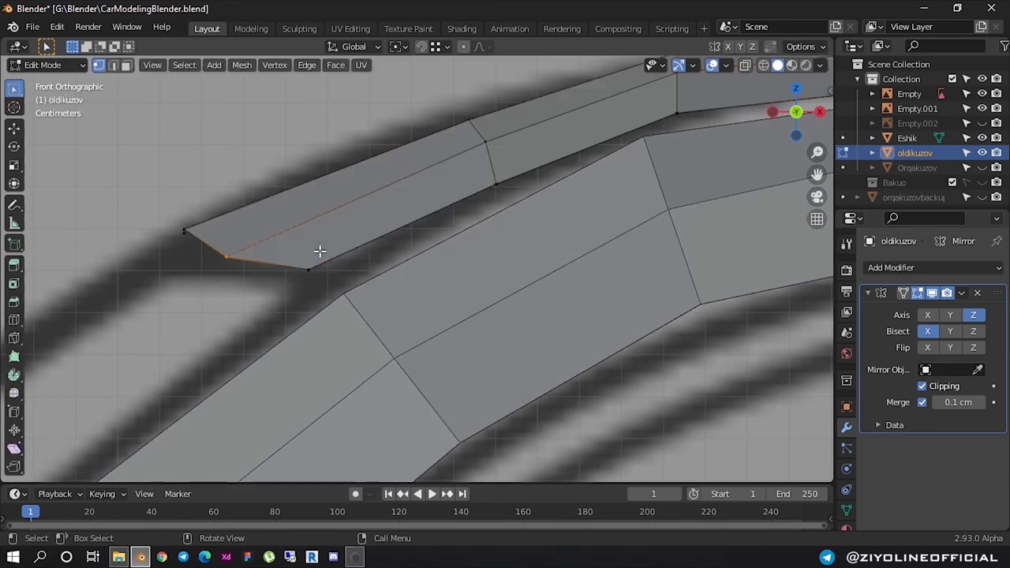
{"action": "key", "text": "alt+a"}
{"action": "scroll", "coordinate": [315, 255], "scroll_direction": "down", "scroll_amount": 3}
{"action": "middle_click_drag", "start_coordinate": [326, 264], "coordinate": [356, 277]}
{"action": "mouse_move", "coordinate": [446, 295]}
{"action": "middle_mouse_down"}
{"action": "mouse_move", "coordinate": [488, 295]}
{"action": "mouse_move", "coordinate": [483, 238]}
{"action": "middle_mouse_up"}
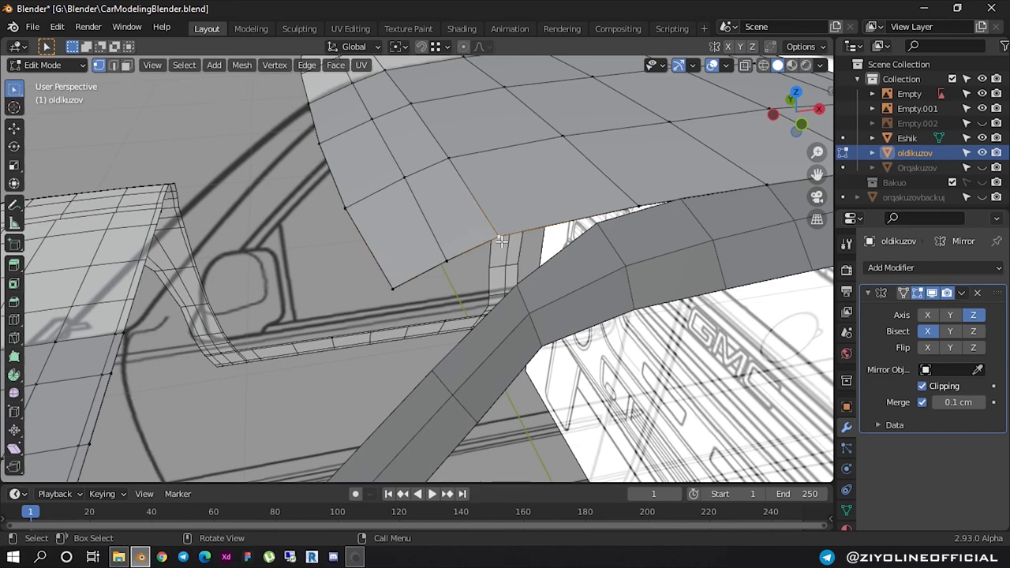
Drop two roof corner vertices down onto the windshield pillar edge
{"action": "key", "text": "g"}
{"action": "left_click", "coordinate": [496, 282]}
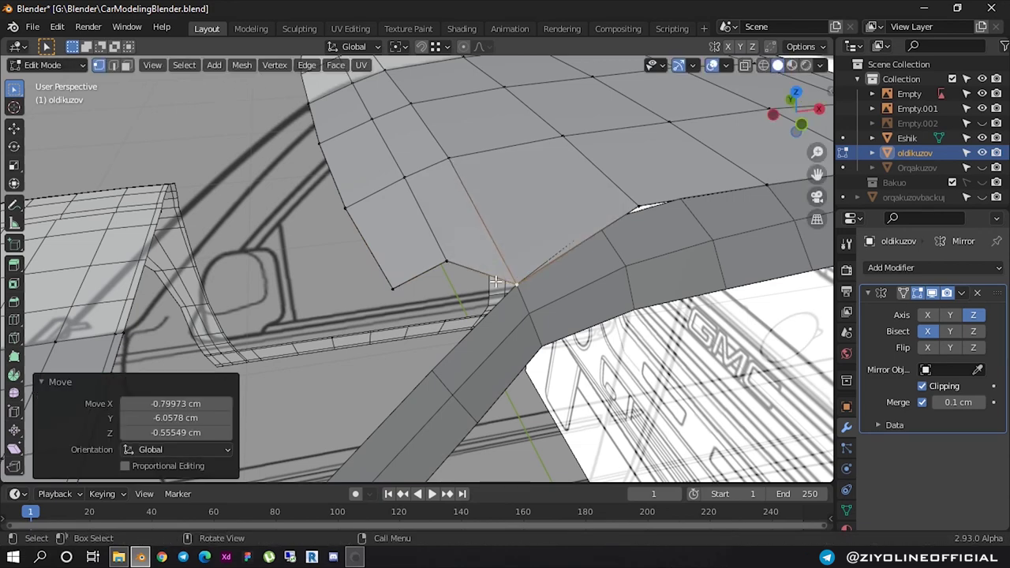
{"action": "left_click", "coordinate": [449, 269]}
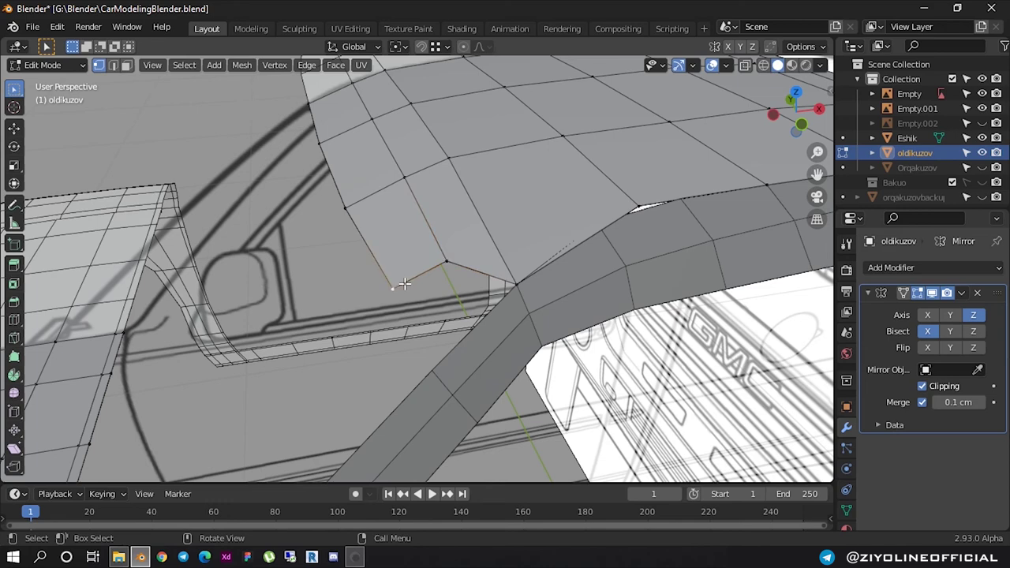
{"action": "key", "text": "g"}
{"action": "left_click", "coordinate": [433, 371]}
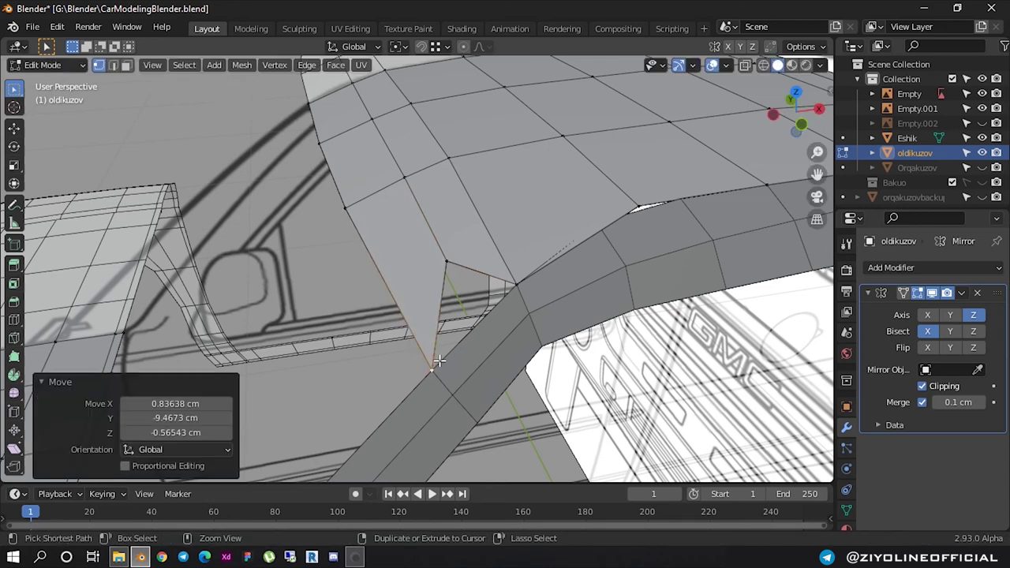
Move the windshield-corner vertex 2.2027, -3.1419, -4.0274 cm onto the pillar edge
{"action": "left_click", "coordinate": [450, 261]}
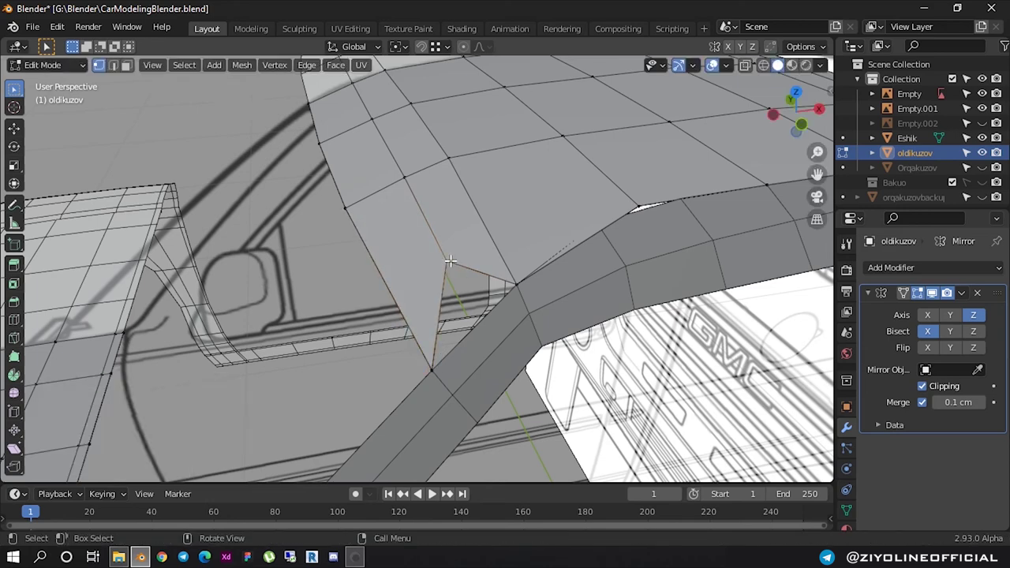
{"action": "key", "text": "g"}
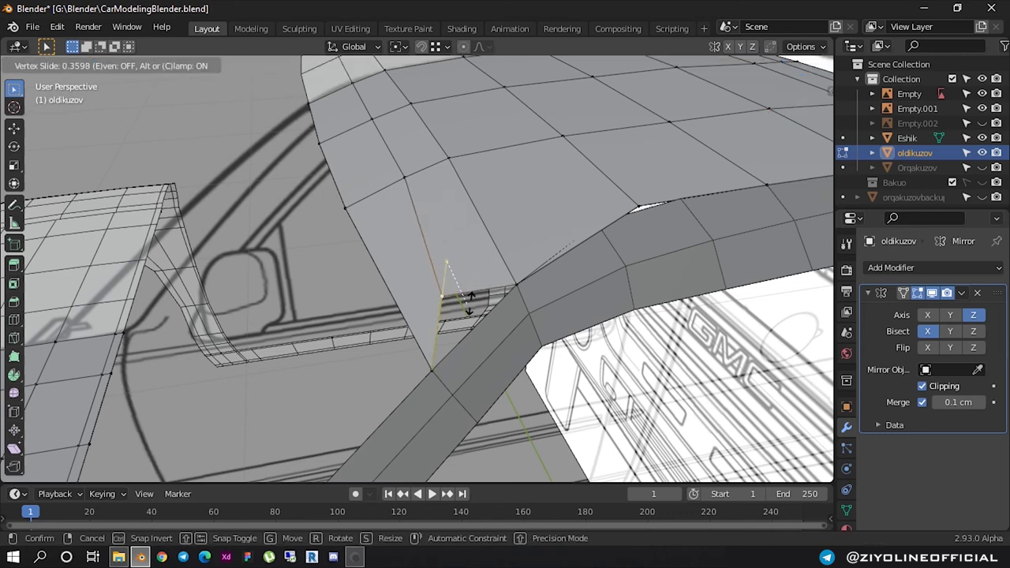
{"action": "right_click", "coordinate": [471, 304]}
{"action": "key", "text": "g"}
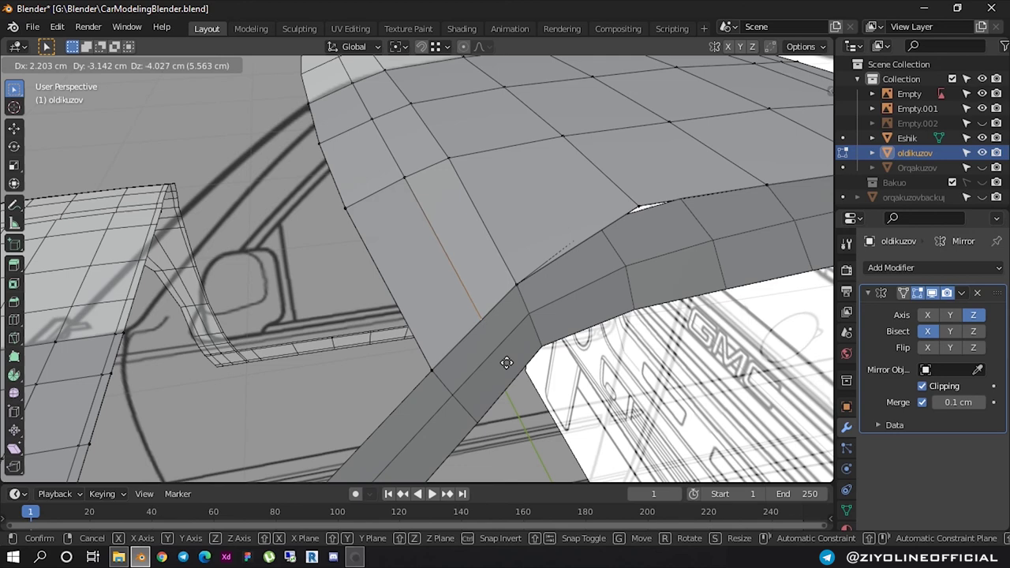
{"action": "left_click", "coordinate": [505, 361]}
{"action": "mouse_move", "coordinate": [505, 326]}
{"action": "middle_mouse_down"}
{"action": "mouse_move", "coordinate": [403, 241]}
{"action": "mouse_move", "coordinate": [417, 221]}
{"action": "mouse_move", "coordinate": [472, 344]}
{"action": "mouse_move", "coordinate": [442, 312]}
{"action": "mouse_move", "coordinate": [449, 270]}
{"action": "middle_mouse_up"}
{"action": "left_click", "coordinate": [421, 242]}
{"action": "key", "text": "ctrl+r"}
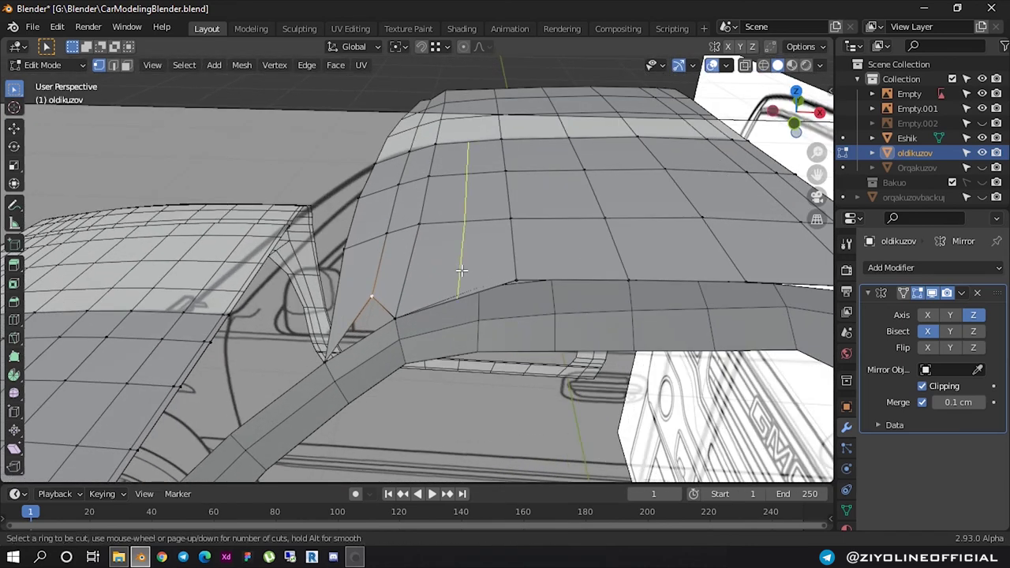
Add a centred vertical edge loop across the roof, undoing an off-centre second loop
{"action": "left_click", "coordinate": [462, 271]}
{"action": "right_click", "coordinate": [461, 271]}
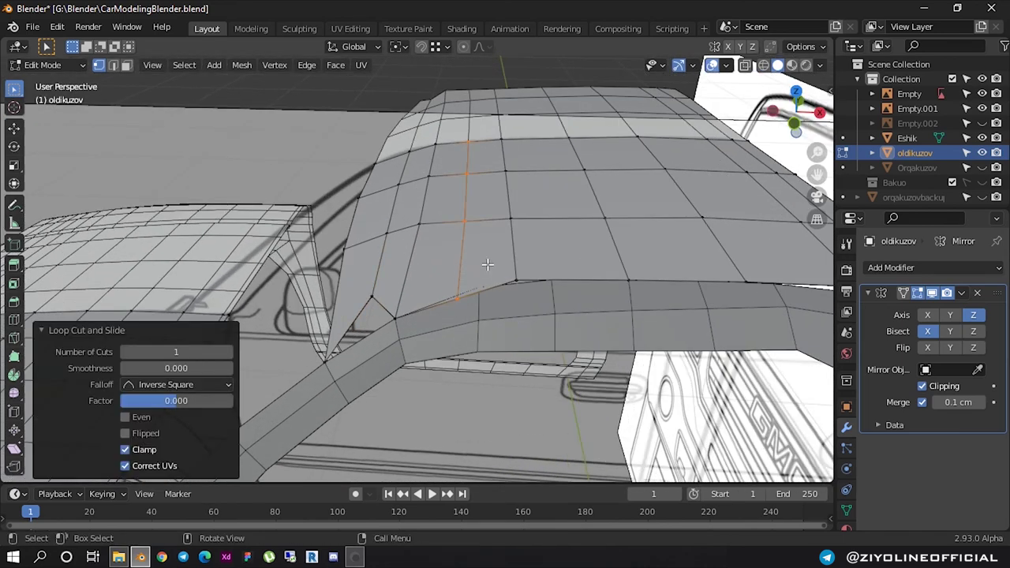
{"action": "left_click", "coordinate": [489, 263]}
{"action": "mouse_move", "coordinate": [487, 266]}
{"action": "middle_mouse_down"}
{"action": "mouse_move", "coordinate": [537, 276]}
{"action": "mouse_move", "coordinate": [473, 283]}
{"action": "mouse_move", "coordinate": [456, 271]}
{"action": "mouse_move", "coordinate": [376, 264]}
{"action": "mouse_move", "coordinate": [468, 271]}
{"action": "middle_mouse_up"}
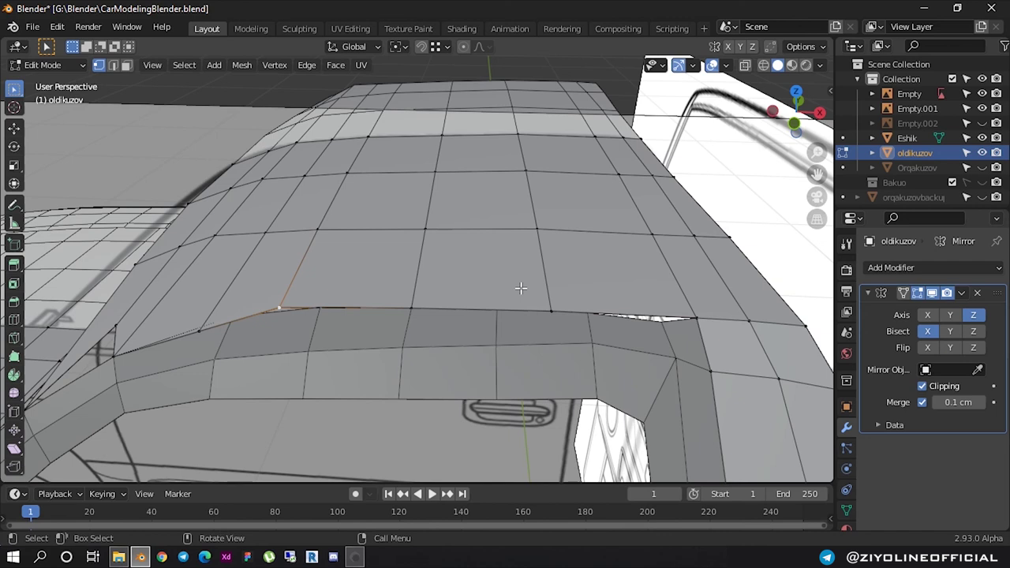
{"action": "key", "text": "ctrl+r"}
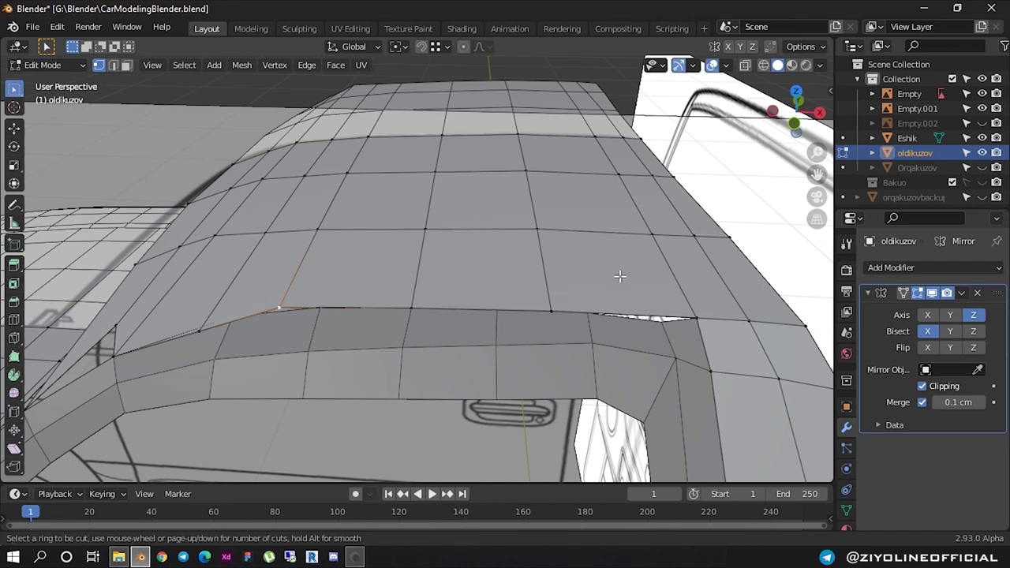
{"action": "left_click", "coordinate": [616, 291]}
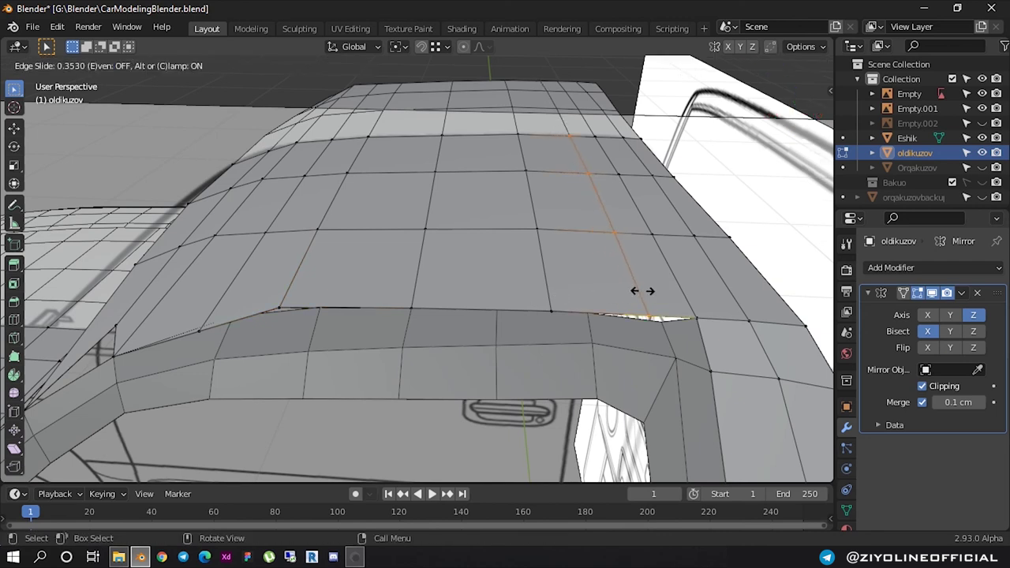
{"action": "left_click", "coordinate": [642, 291]}
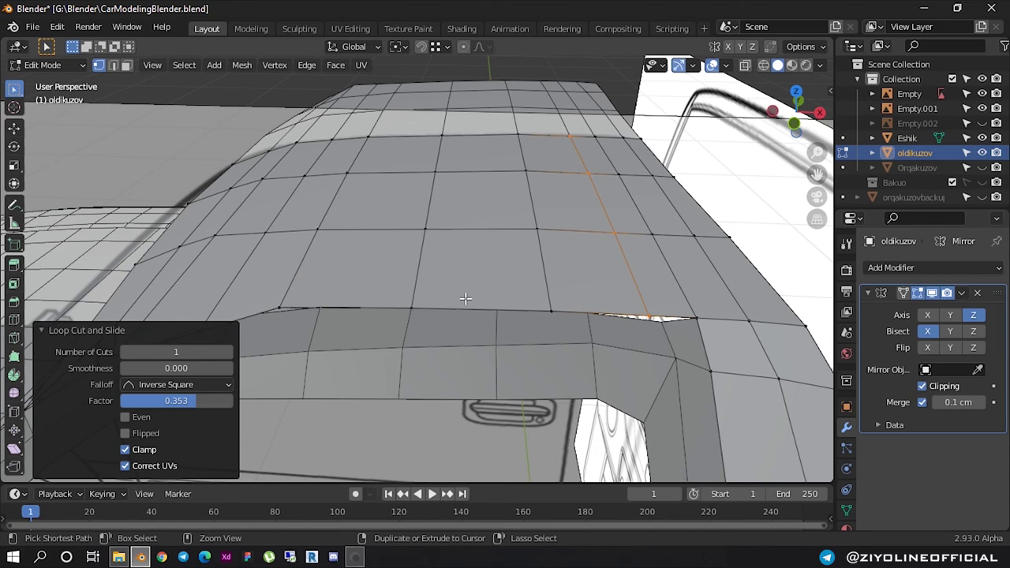
{"action": "key", "text": "ctrl+z"}
Cut a centred loop through the roof's middle and shift it 0.55105 cm along X
{"action": "key", "text": "ctrl+r"}
{"action": "left_click", "coordinate": [487, 293]}
{"action": "right_click", "coordinate": [487, 293]}
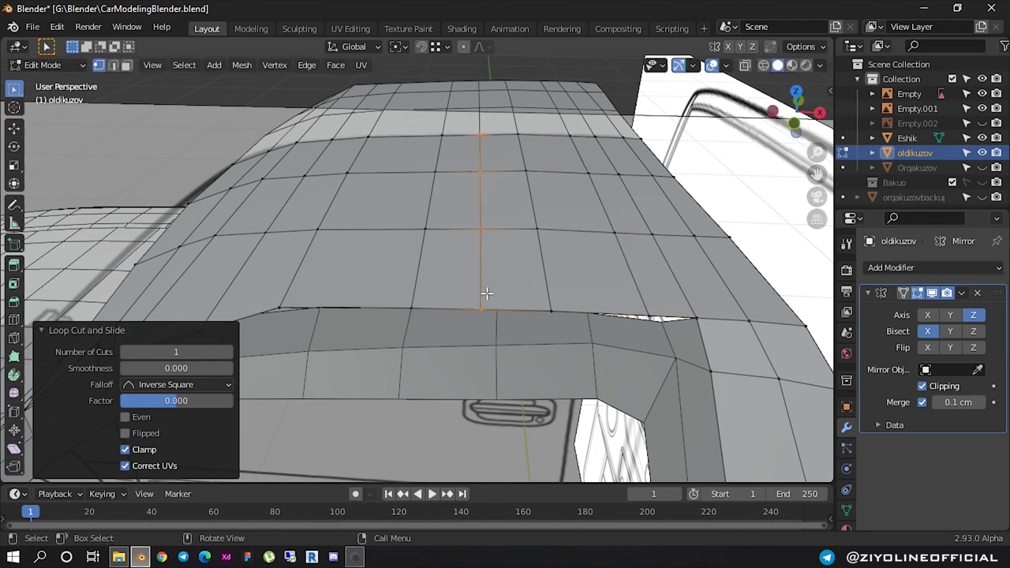
{"action": "key", "text": "g"}
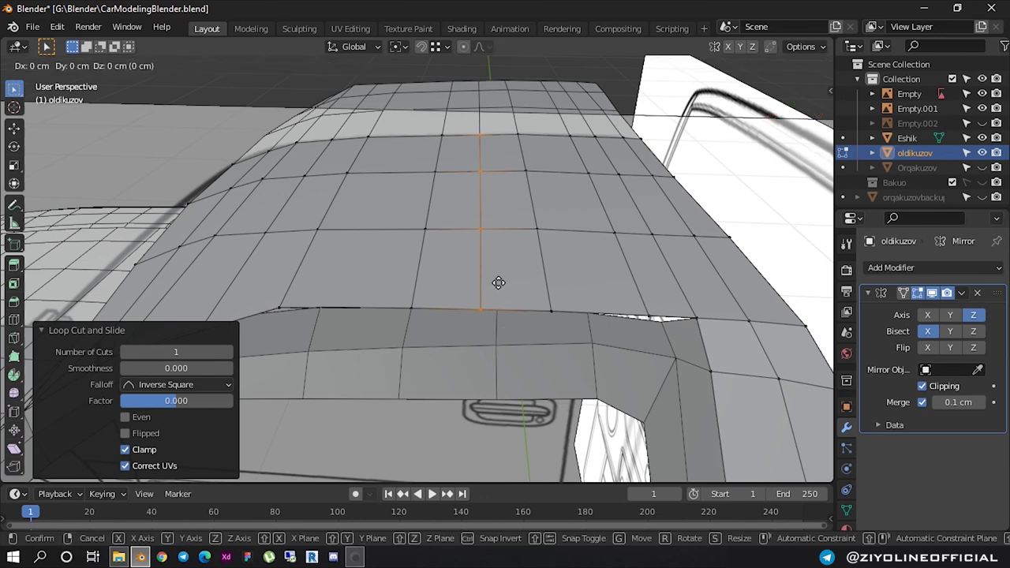
{"action": "key", "text": "x"}
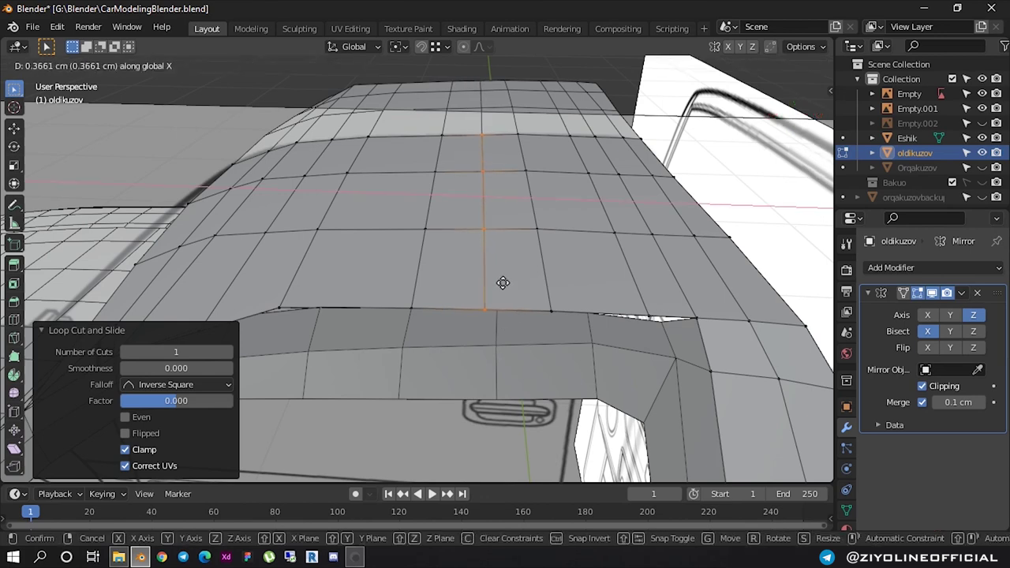
{"action": "left_click", "coordinate": [503, 283]}
{"action": "mouse_move", "coordinate": [503, 282]}
{"action": "middle_mouse_down"}
{"action": "mouse_move", "coordinate": [478, 297]}
{"action": "mouse_move", "coordinate": [492, 315]}
{"action": "mouse_move", "coordinate": [442, 326]}
{"action": "mouse_move", "coordinate": [453, 336]}
{"action": "mouse_move", "coordinate": [435, 257]}
{"action": "mouse_move", "coordinate": [368, 200]}
{"action": "mouse_move", "coordinate": [446, 259]}
{"action": "mouse_move", "coordinate": [483, 270]}
{"action": "mouse_move", "coordinate": [397, 263]}
{"action": "mouse_move", "coordinate": [460, 271]}
{"action": "middle_mouse_up"}
Return to Object Mode with the Eshik door object selected
{"action": "key", "text": "Tab"}
{"action": "left_click", "coordinate": [455, 345]}
{"action": "scroll", "coordinate": [472, 346], "scroll_direction": "up", "scroll_amount": 5}
{"action": "scroll", "coordinate": [489, 287], "scroll_direction": "up", "scroll_amount": 3}
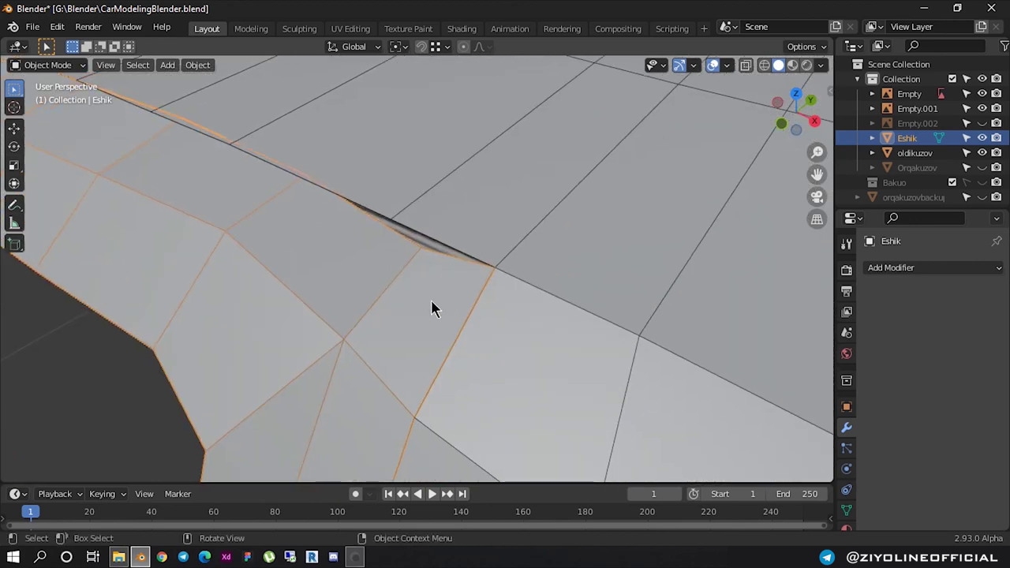
In Eshik Edit Mode, move the first top door vertices up to the roof edge
{"action": "key", "text": "Tab"}
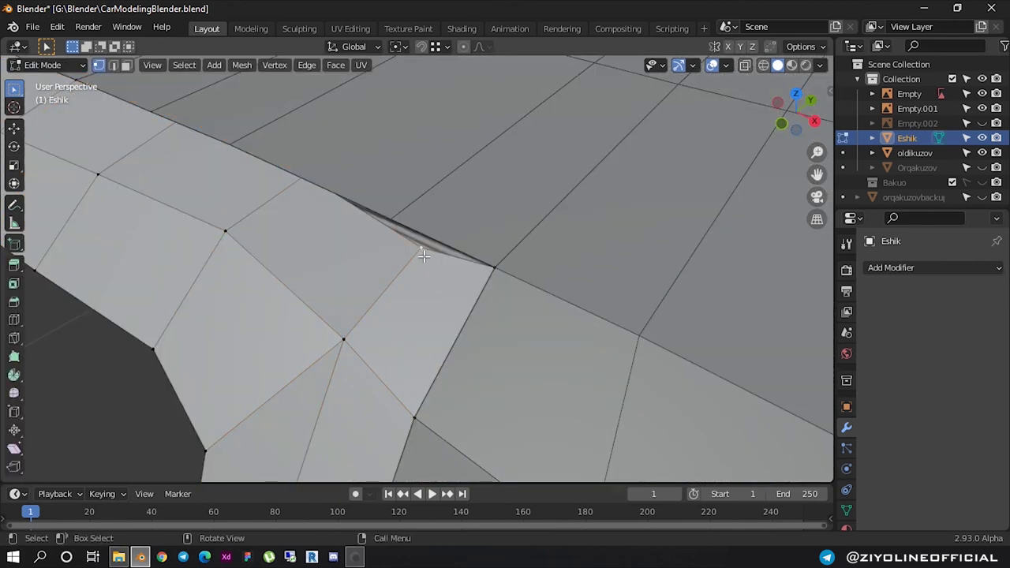
{"action": "key", "text": "g"}
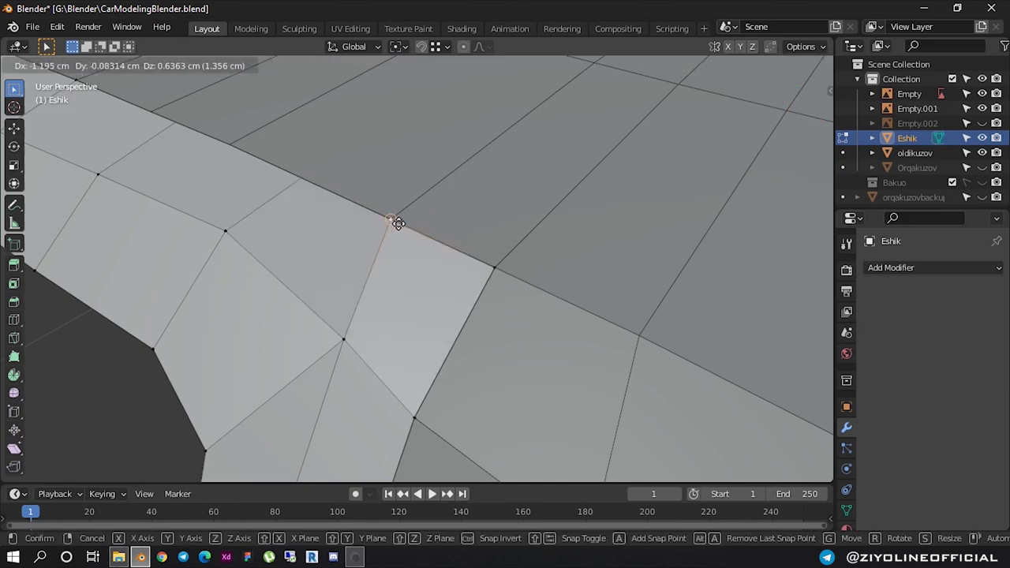
{"action": "left_click", "coordinate": [391, 219]}
{"action": "middle_click_drag", "start_coordinate": [355, 340], "coordinate": [429, 311]}
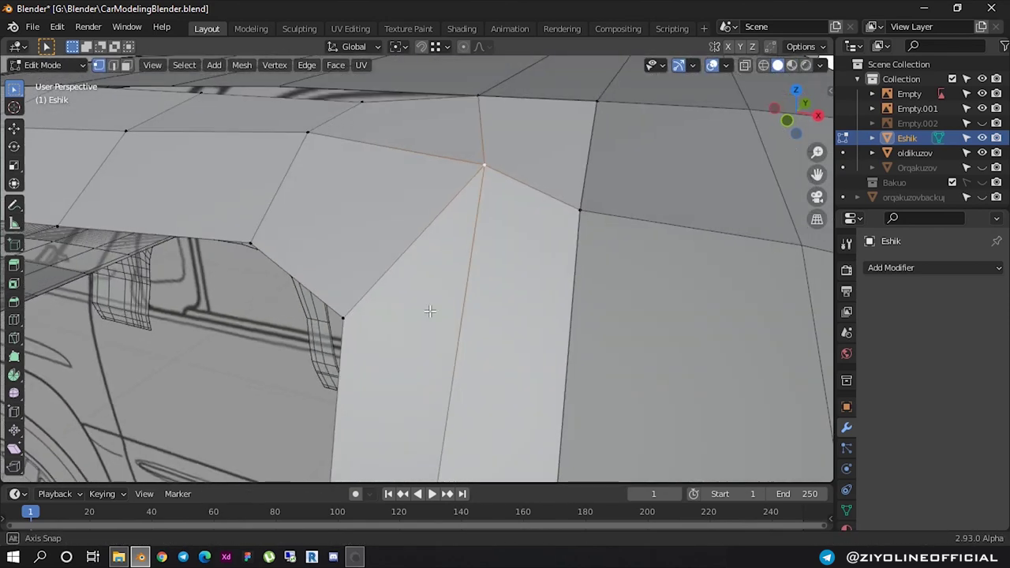
{"action": "scroll", "coordinate": [384, 260], "scroll_direction": "down", "scroll_amount": 4}
{"action": "mouse_move", "coordinate": [384, 260]}
{"action": "middle_mouse_down"}
{"action": "mouse_move", "coordinate": [377, 268]}
{"action": "mouse_move", "coordinate": [417, 261]}
{"action": "mouse_move", "coordinate": [420, 281]}
{"action": "middle_mouse_up"}
{"action": "scroll", "coordinate": [378, 268], "scroll_direction": "up", "scroll_amount": 6}
{"action": "scroll", "coordinate": [377, 268], "scroll_direction": "down", "scroll_amount": 2}
{"action": "scroll", "coordinate": [422, 272], "scroll_direction": "down", "scroll_amount": 3}
{"action": "scroll", "coordinate": [332, 252], "scroll_direction": "down", "scroll_amount": 2}
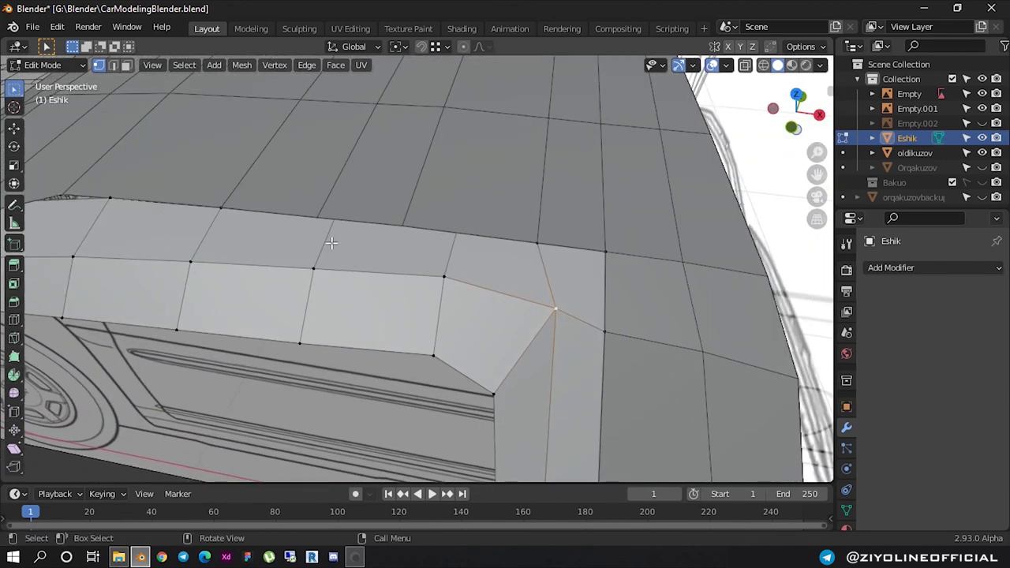
{"action": "middle_click_drag", "start_coordinate": [332, 253], "coordinate": [374, 274]}
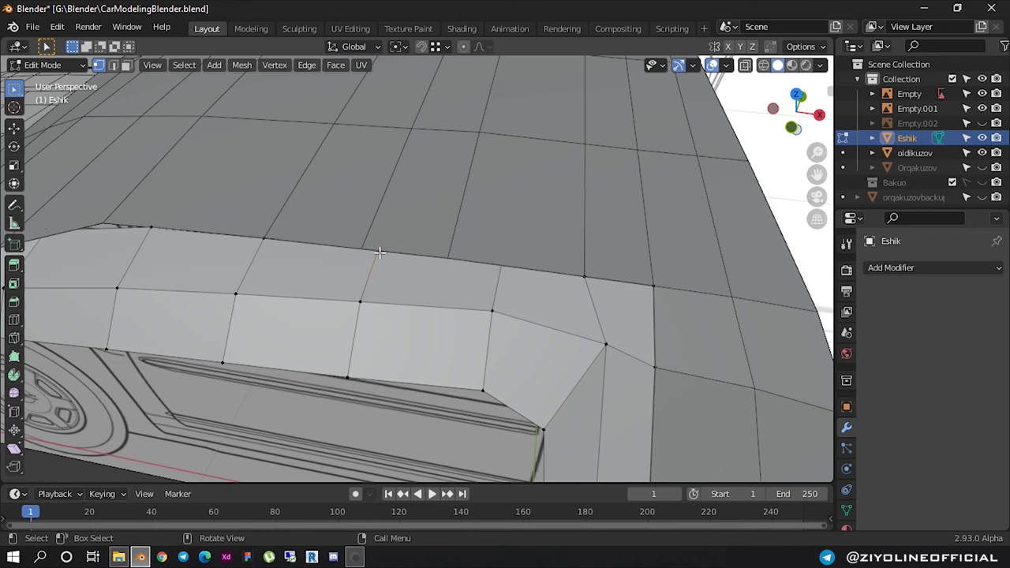
{"action": "key", "text": "g"}
{"action": "left_click", "coordinate": [362, 249]}
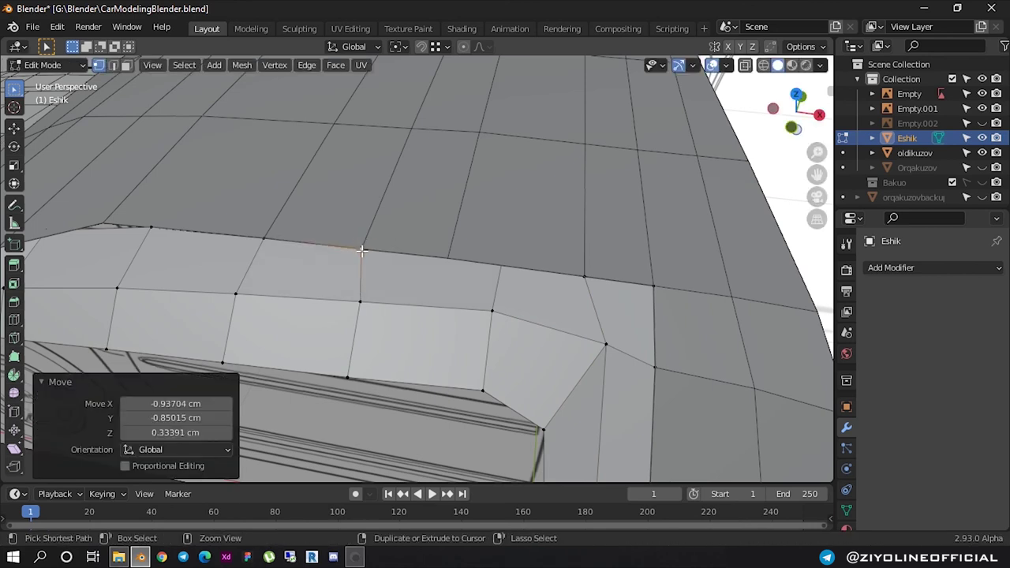
Nudge the remaining top door vertices left to line up with the roof corner
{"action": "left_click", "coordinate": [360, 298]}
{"action": "key", "text": "g"}
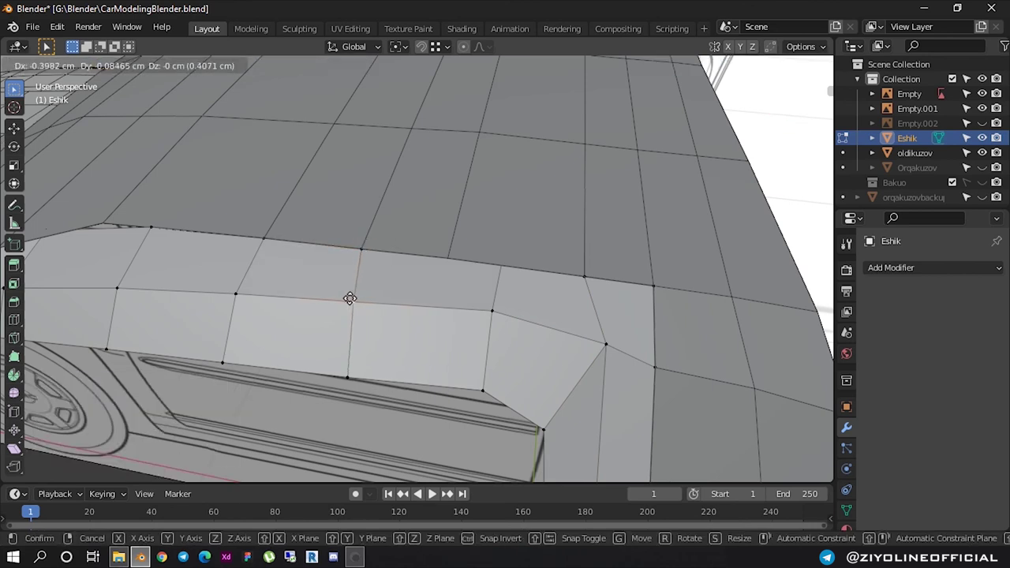
{"action": "left_click", "coordinate": [350, 298]}
{"action": "mouse_move", "coordinate": [293, 265]}
{"action": "middle_mouse_down", "text": "shift"}
{"action": "mouse_move", "coordinate": [489, 307]}
{"action": "mouse_move", "coordinate": [466, 275]}
{"action": "middle_mouse_up", "text": "shift"}
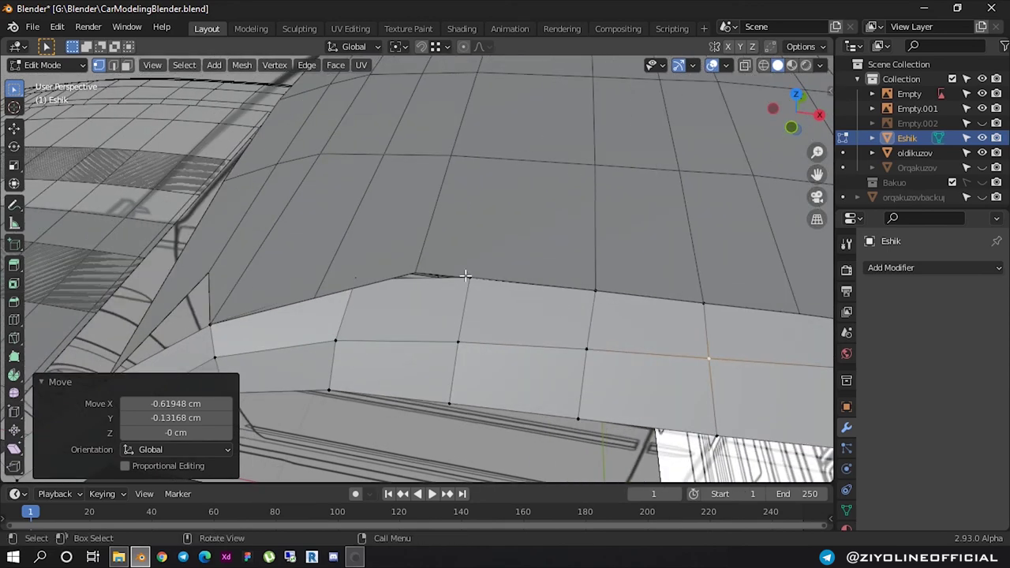
{"action": "left_click", "coordinate": [464, 276]}
{"action": "scroll", "coordinate": [477, 289], "scroll_direction": "down", "scroll_amount": 2}
{"action": "scroll", "coordinate": [477, 289], "scroll_direction": "down", "scroll_amount": 2}
{"action": "mouse_move", "coordinate": [480, 248]}
{"action": "middle_mouse_down"}
{"action": "mouse_move", "coordinate": [590, 330]}
{"action": "mouse_move", "coordinate": [514, 270]}
{"action": "mouse_move", "coordinate": [553, 269]}
{"action": "middle_mouse_up"}
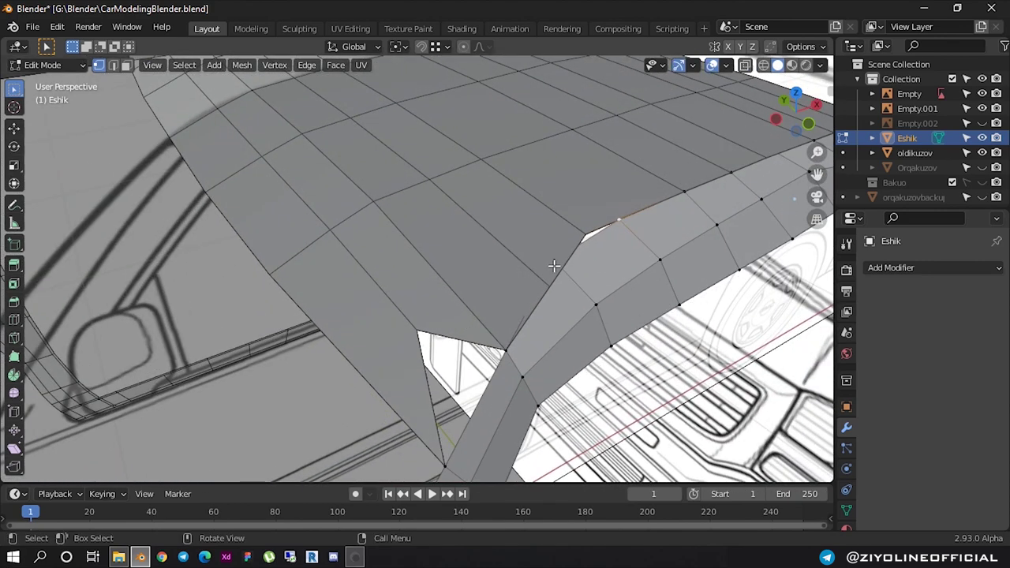
{"action": "scroll", "coordinate": [554, 274], "scroll_direction": "down", "scroll_amount": 3}
{"action": "key", "text": "g"}
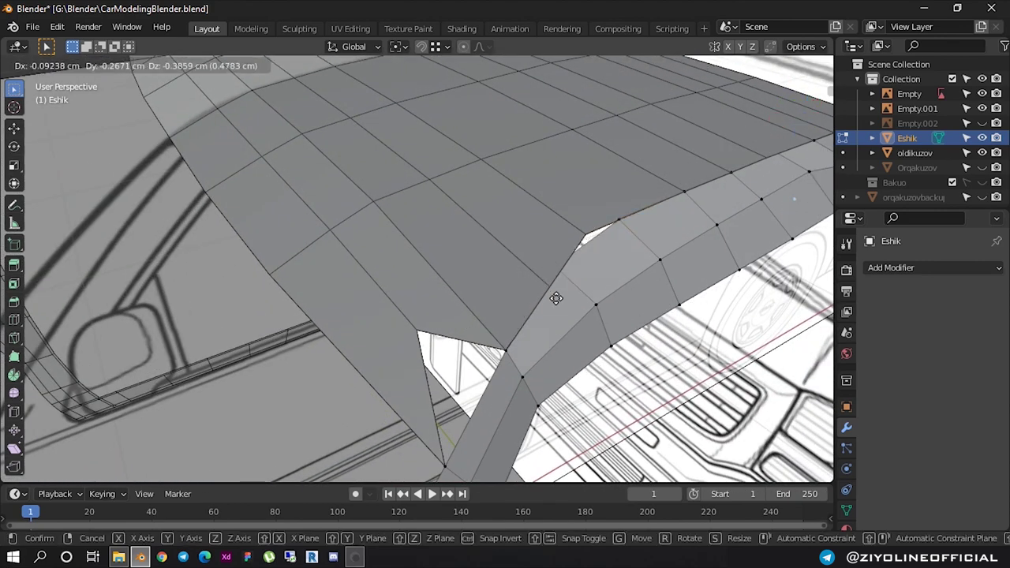
{"action": "left_click", "coordinate": [548, 295]}
{"action": "mouse_move", "coordinate": [548, 296]}
{"action": "middle_mouse_down", "text": "shift"}
{"action": "mouse_move", "coordinate": [609, 289]}
{"action": "mouse_move", "coordinate": [414, 288]}
{"action": "middle_mouse_up", "text": "shift"}
{"action": "scroll", "coordinate": [609, 289], "scroll_direction": "up", "scroll_amount": 2}
Add a centred edge loop across the door top and reposition one of its vertices
{"action": "key", "text": "ctrl+r"}
{"action": "left_click", "coordinate": [444, 304]}
{"action": "right_click", "coordinate": [444, 304]}
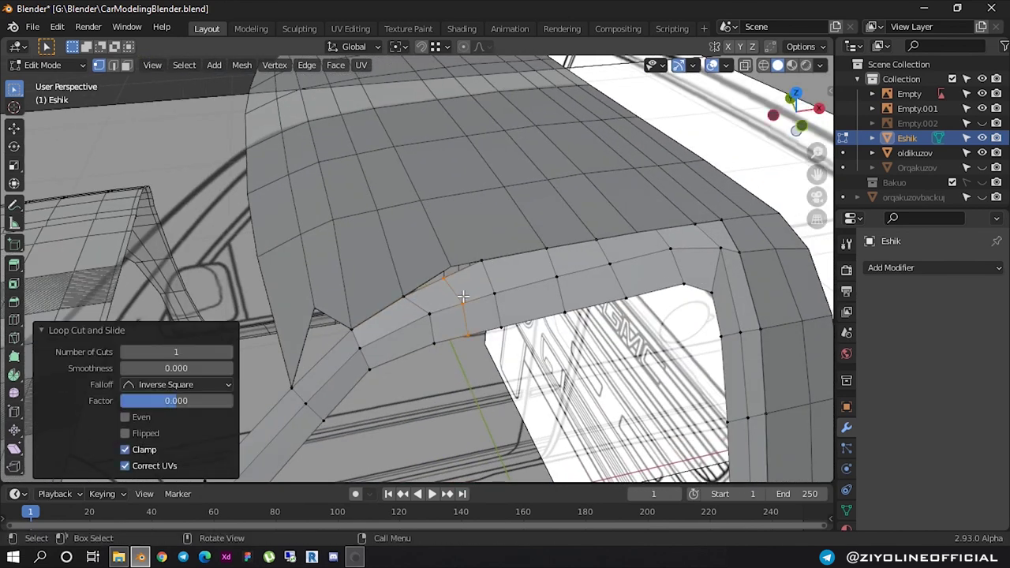
{"action": "left_click", "coordinate": [463, 296]}
{"action": "scroll", "coordinate": [465, 292], "scroll_direction": "up", "scroll_amount": 3}
{"action": "mouse_move", "coordinate": [465, 289]}
{"action": "middle_mouse_down"}
{"action": "mouse_move", "coordinate": [481, 322]}
{"action": "mouse_move", "coordinate": [432, 361]}
{"action": "middle_mouse_up"}
{"action": "key", "text": "g"}
{"action": "left_click", "coordinate": [465, 271]}
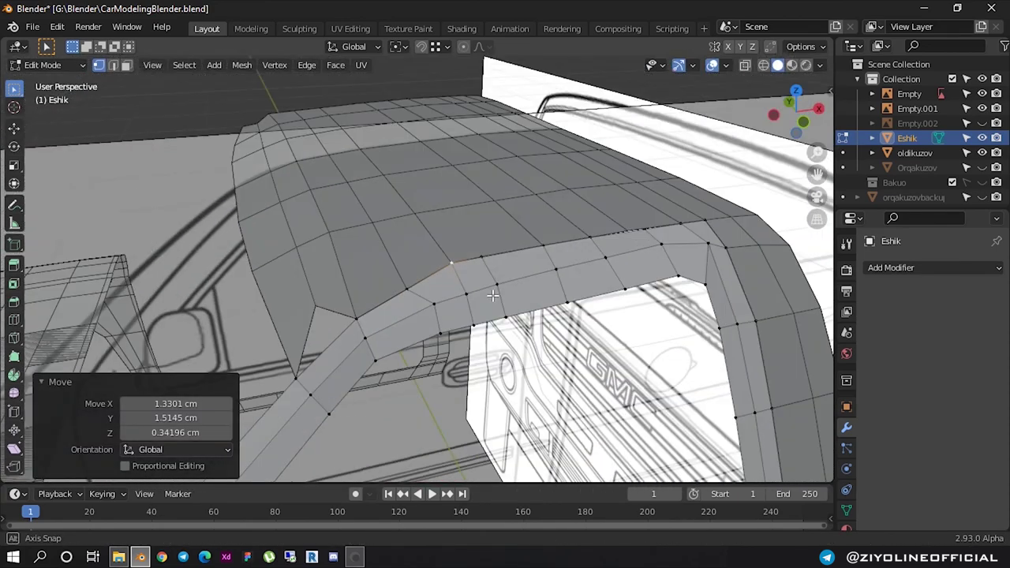
{"action": "middle_click_drag", "start_coordinate": [433, 361], "coordinate": [347, 351]}
Cut a second edge loop on the door, then exit and select the oldikuzov body
{"action": "key", "text": "ctrl+r"}
{"action": "left_click", "coordinate": [347, 351]}
{"action": "left_click", "coordinate": [362, 366]}
{"action": "middle_click_drag", "start_coordinate": [343, 352], "coordinate": [305, 334]}
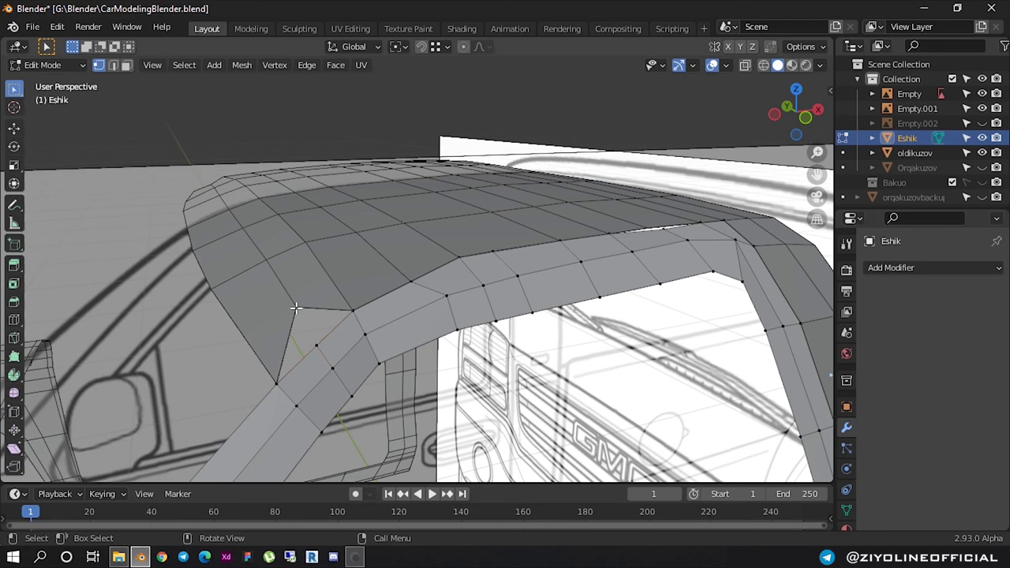
{"action": "key", "text": "Tab"}
{"action": "left_click", "coordinate": [296, 307]}
{"action": "left_click", "coordinate": [295, 308]}
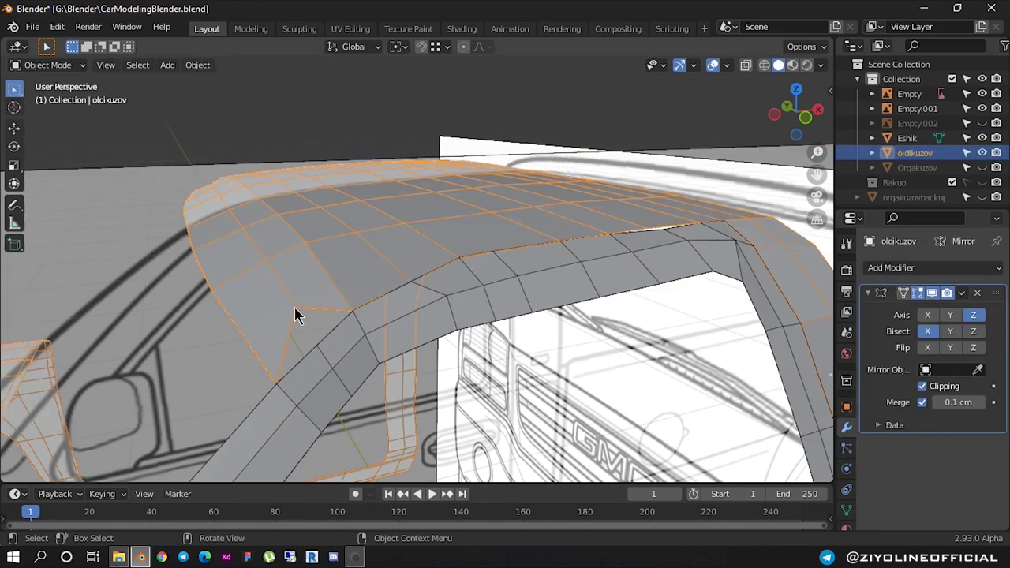
In oldikuzov Edit Mode, move a roof vertex into place
{"action": "key", "text": "Tab"}
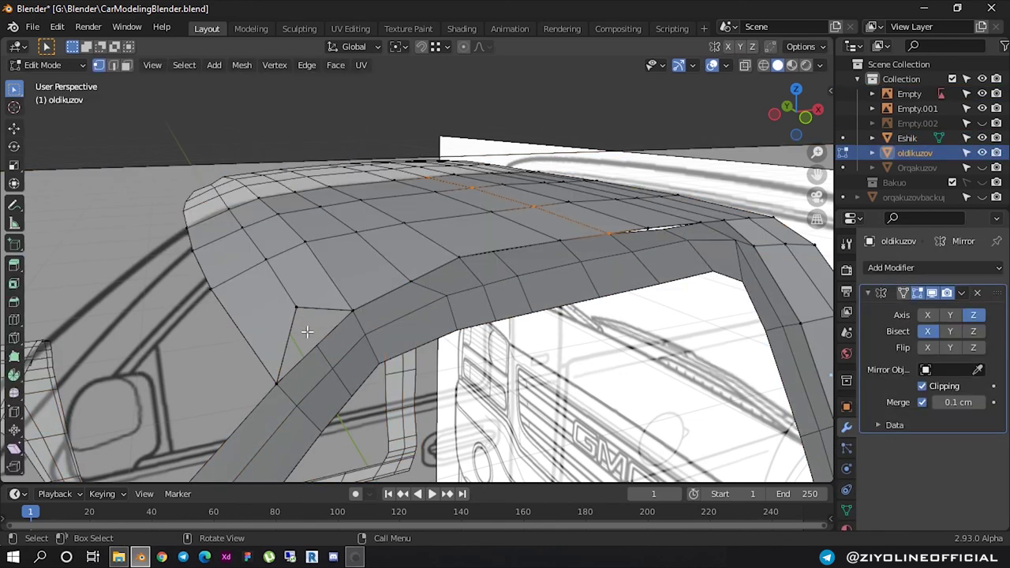
{"action": "key", "text": "g"}
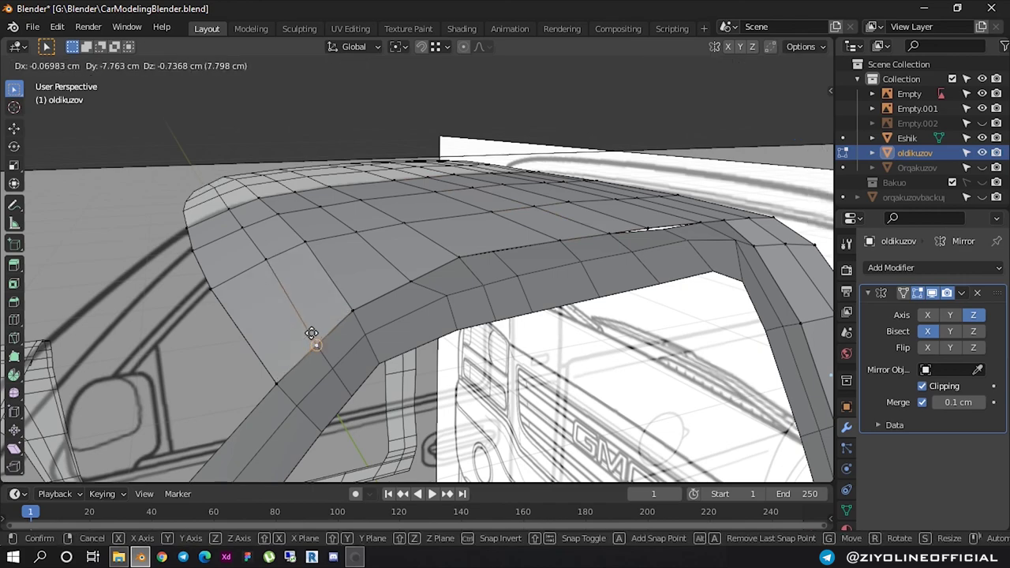
{"action": "left_click", "coordinate": [311, 338]}
{"action": "mouse_move", "coordinate": [311, 338]}
{"action": "middle_mouse_down"}
{"action": "mouse_move", "coordinate": [322, 334]}
{"action": "mouse_move", "coordinate": [286, 341]}
{"action": "mouse_move", "coordinate": [442, 327]}
{"action": "mouse_move", "coordinate": [593, 303]}
{"action": "mouse_move", "coordinate": [598, 292]}
{"action": "mouse_move", "coordinate": [552, 289]}
{"action": "middle_mouse_up"}
{"action": "scroll", "coordinate": [397, 334], "scroll_direction": "up", "scroll_amount": 5}
{"action": "scroll", "coordinate": [397, 335], "scroll_direction": "down", "scroll_amount": 2}
Shift the roof-edge vertex 3.186 cm along X and return to Object Mode
{"action": "left_click", "coordinate": [448, 297]}
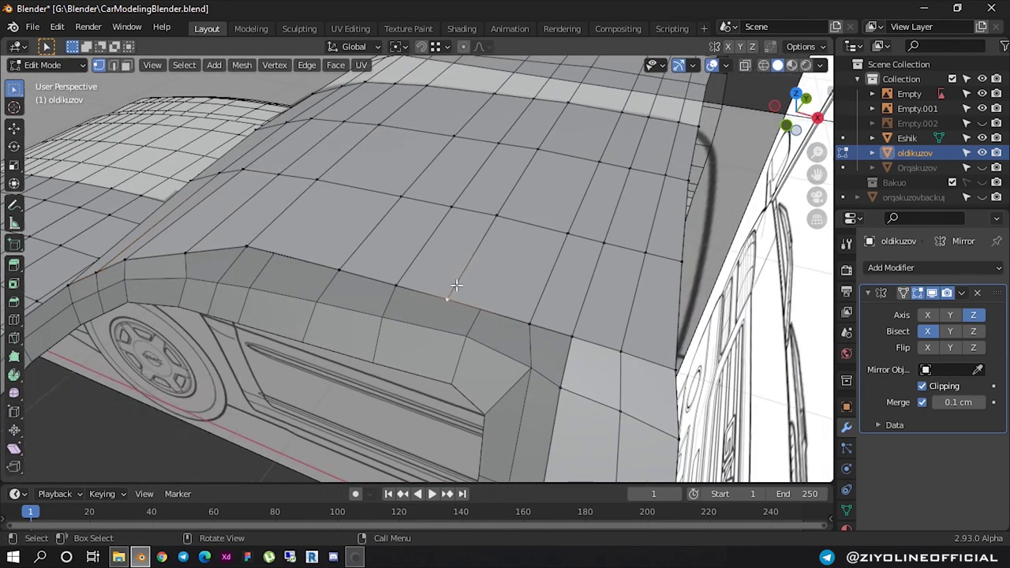
{"action": "key", "text": "g"}
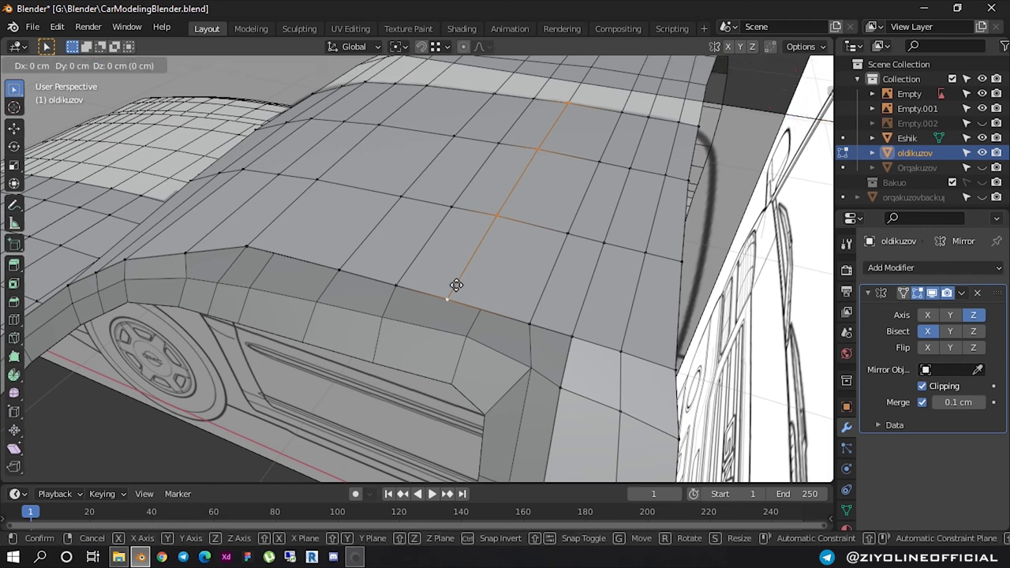
{"action": "key", "text": "x"}
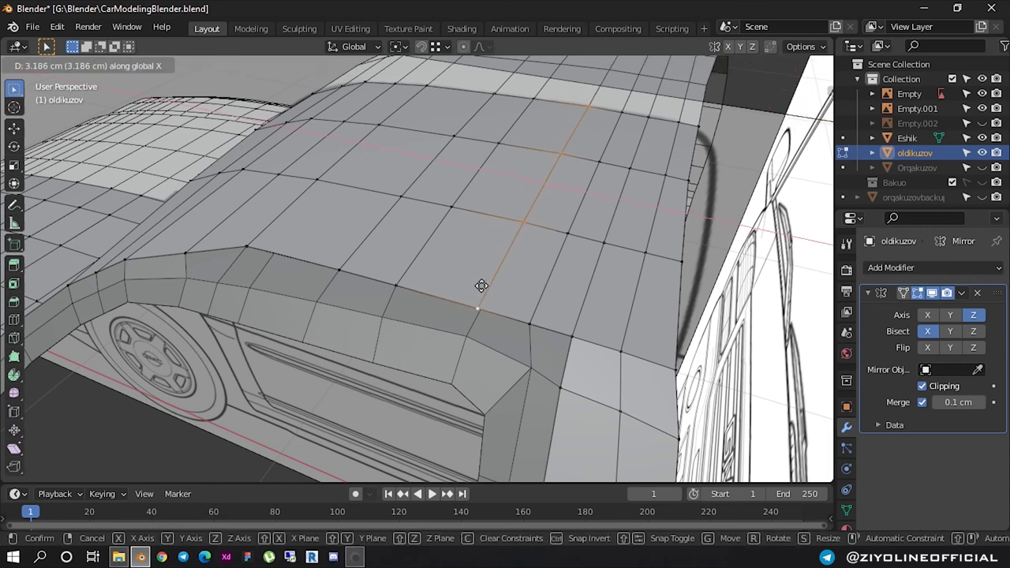
{"action": "left_click", "coordinate": [481, 285]}
{"action": "mouse_move", "coordinate": [476, 296]}
{"action": "middle_mouse_down"}
{"action": "mouse_move", "coordinate": [514, 338]}
{"action": "mouse_move", "coordinate": [450, 298]}
{"action": "middle_mouse_up"}
{"action": "scroll", "coordinate": [450, 297], "scroll_direction": "up", "scroll_amount": 3}
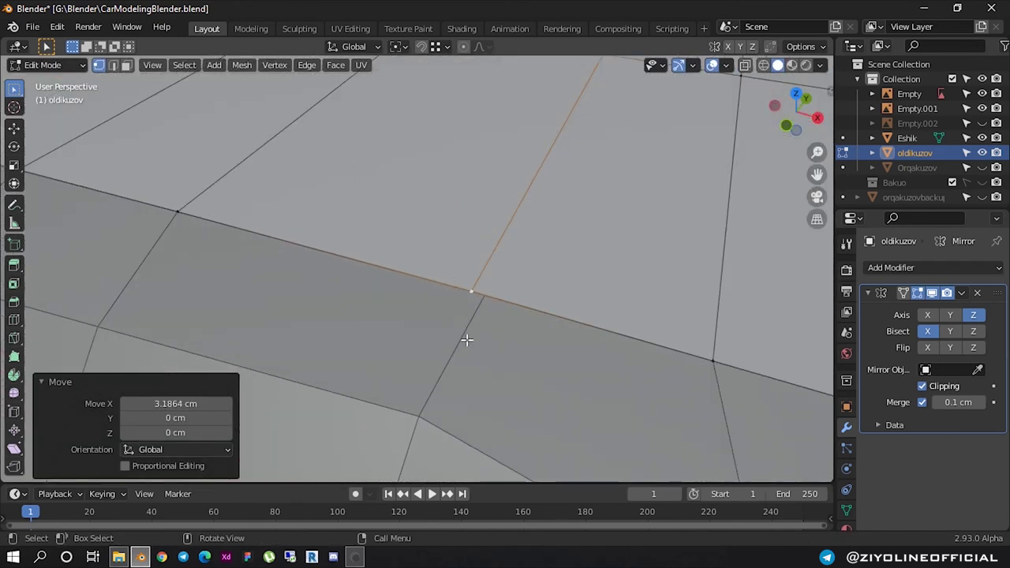
{"action": "key", "text": "Tab"}
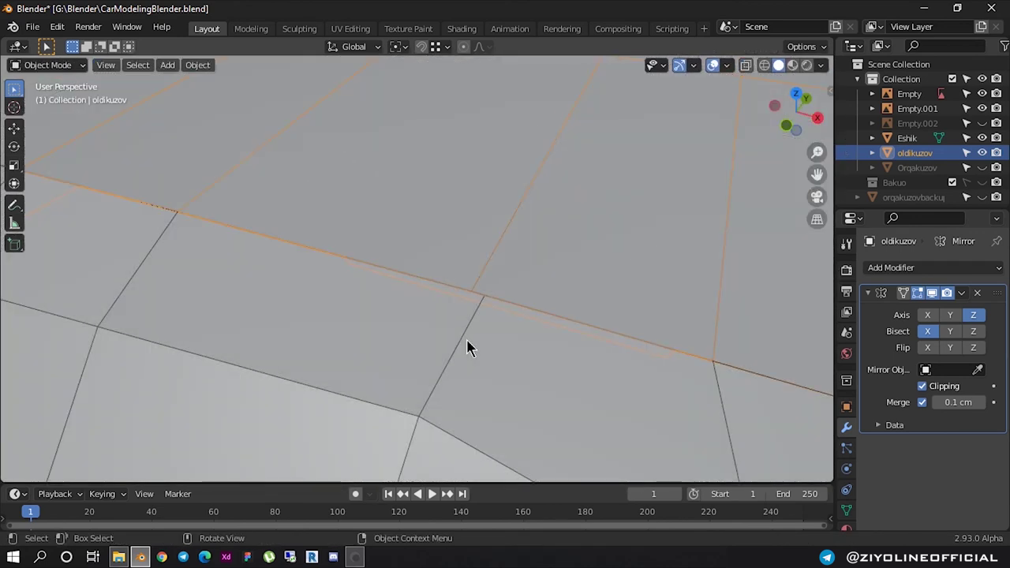
Edit the Eshik door mesh, adjust one vertex, and switch to the front view
{"action": "left_click", "coordinate": [467, 341]}
{"action": "key", "text": "Tab"}
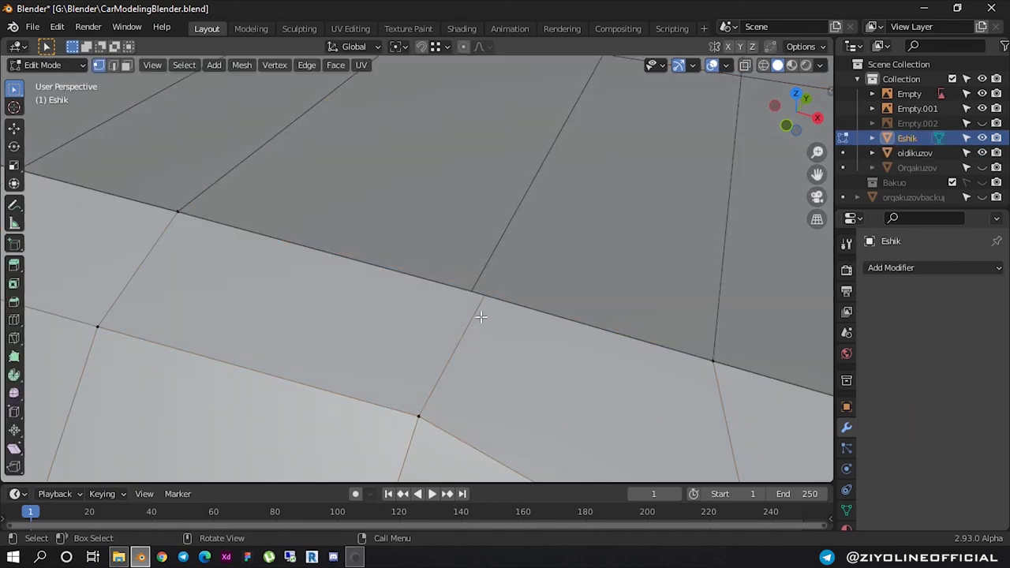
{"action": "key", "text": "g"}
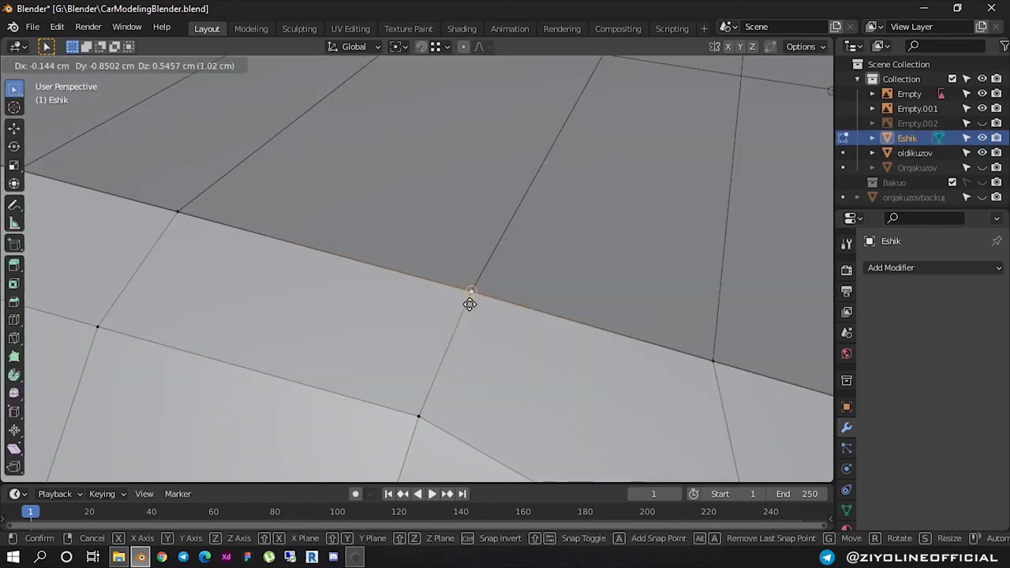
{"action": "left_click", "coordinate": [472, 298]}
{"action": "scroll", "coordinate": [473, 294], "scroll_direction": "down", "scroll_amount": 3}
{"action": "mouse_move", "coordinate": [472, 294]}
{"action": "middle_mouse_down"}
{"action": "mouse_move", "coordinate": [463, 303]}
{"action": "mouse_move", "coordinate": [468, 319]}
{"action": "mouse_move", "coordinate": [360, 323]}
{"action": "mouse_move", "coordinate": [355, 308]}
{"action": "mouse_move", "coordinate": [736, 126]}
{"action": "middle_mouse_up"}
{"action": "scroll", "coordinate": [350, 285], "scroll_direction": "up", "scroll_amount": 2}
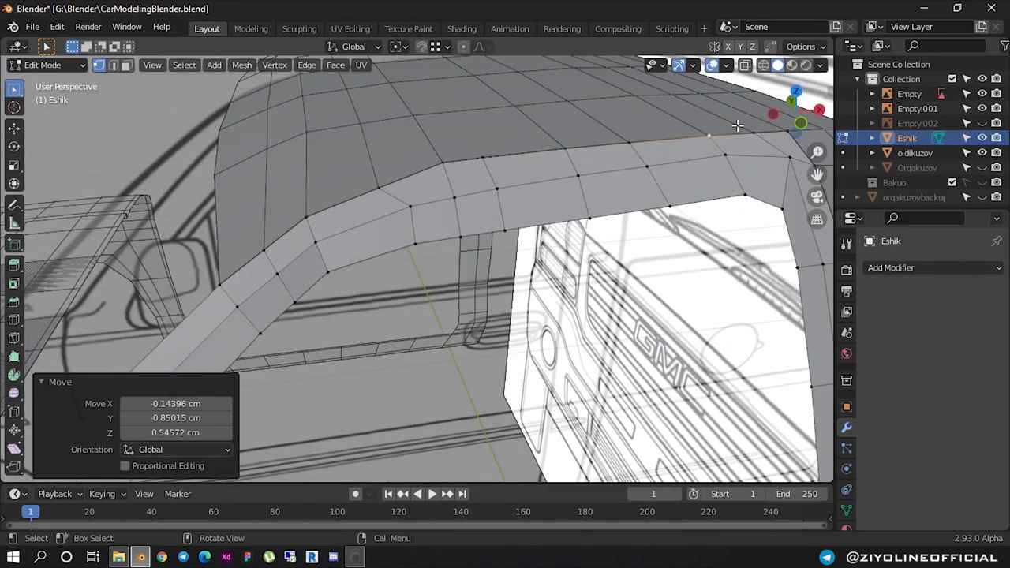
{"action": "left_click", "coordinate": [799, 127]}
{"action": "scroll", "coordinate": [378, 144], "scroll_direction": "up", "scroll_amount": 3}
{"action": "scroll", "coordinate": [415, 379], "scroll_direction": "up", "scroll_amount": 2}
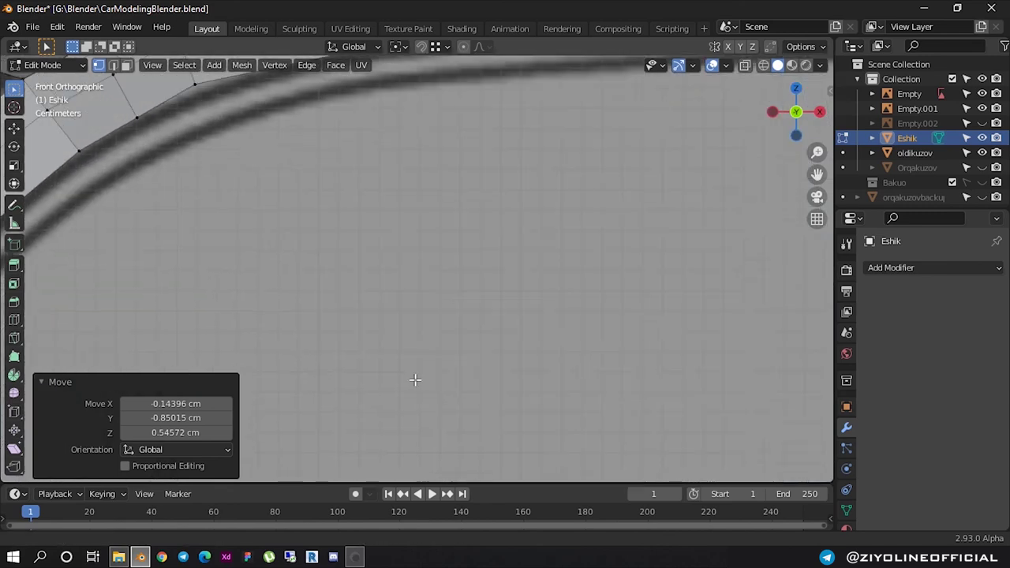
{"action": "scroll", "coordinate": [416, 291], "scroll_direction": "up", "scroll_amount": 3, "text": "shift"}
{"action": "scroll", "coordinate": [415, 290], "scroll_direction": "up", "scroll_amount": 2, "text": "shift"}
{"action": "scroll", "coordinate": [399, 253], "scroll_direction": "up", "scroll_amount": 2}
Slide the door's top-edge vertices under the roofline, the last by -0.38047 cm X, -0.076095 cm Z
{"action": "left_click", "coordinate": [386, 240]}
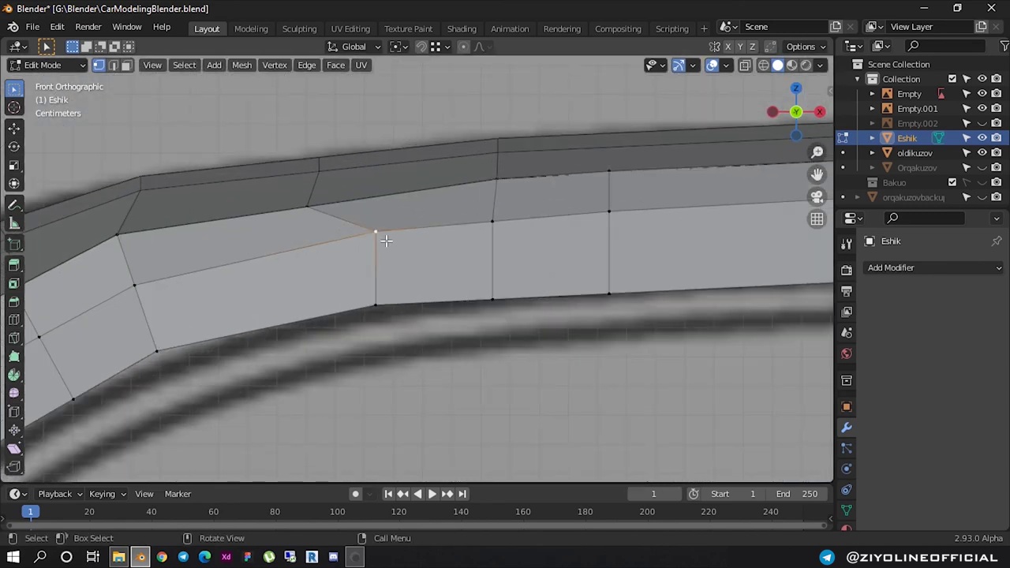
{"action": "key", "text": "g"}
{"action": "left_click", "coordinate": [348, 249]}
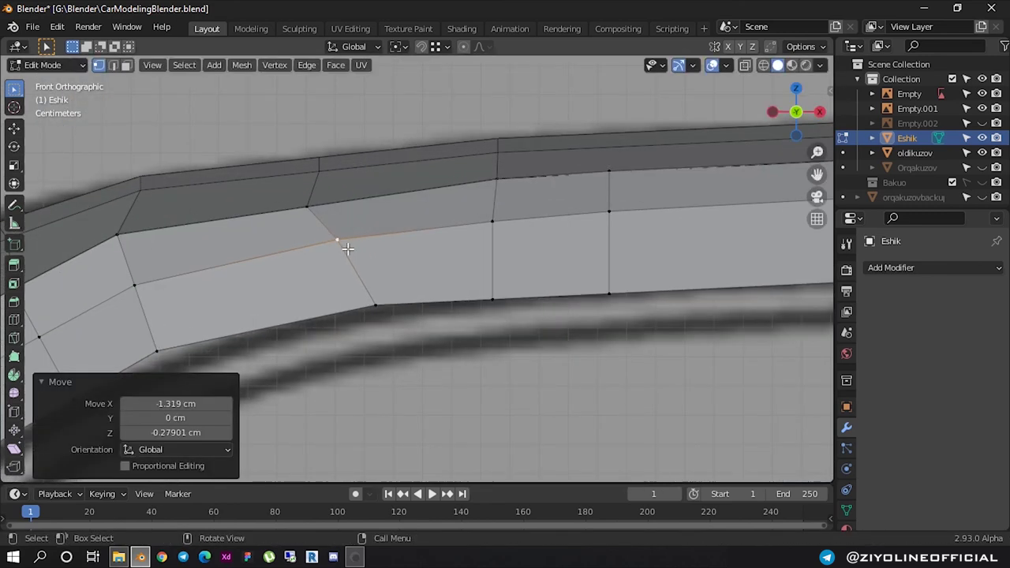
{"action": "left_click", "coordinate": [378, 310]}
{"action": "key", "text": "g"}
{"action": "left_click", "coordinate": [349, 309]}
{"action": "left_click", "coordinate": [350, 253]}
{"action": "key", "text": "g"}
{"action": "left_click", "coordinate": [338, 252]}
Leave door editing and make the oldikuzov cab body active
{"action": "scroll", "coordinate": [525, 242], "scroll_direction": "down", "scroll_amount": 2}
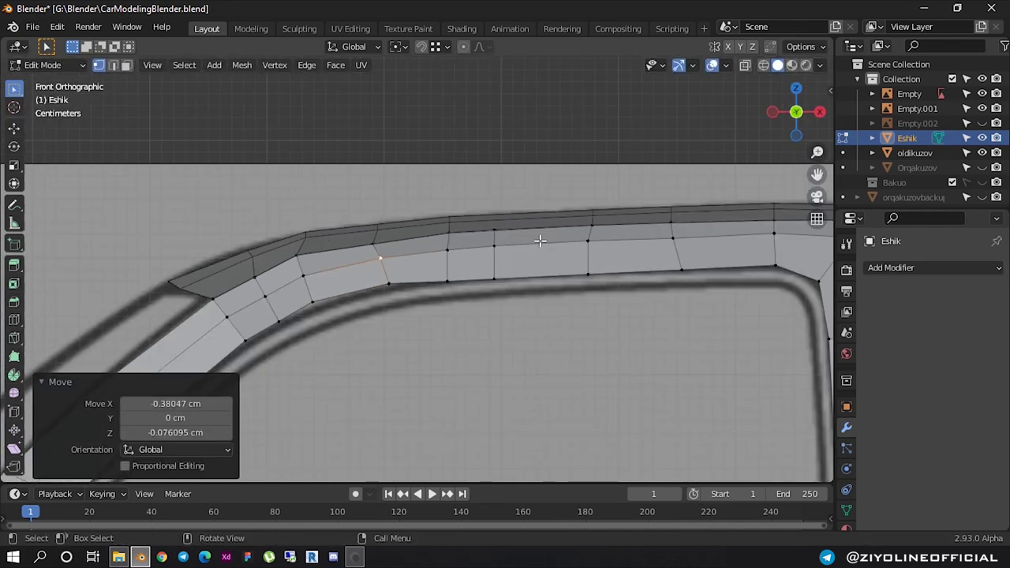
{"action": "scroll", "coordinate": [451, 266], "scroll_direction": "down", "scroll_amount": 1}
{"action": "scroll", "coordinate": [417, 261], "scroll_direction": "down", "scroll_amount": 1}
{"action": "middle_click_drag", "start_coordinate": [417, 261], "coordinate": [398, 305]}
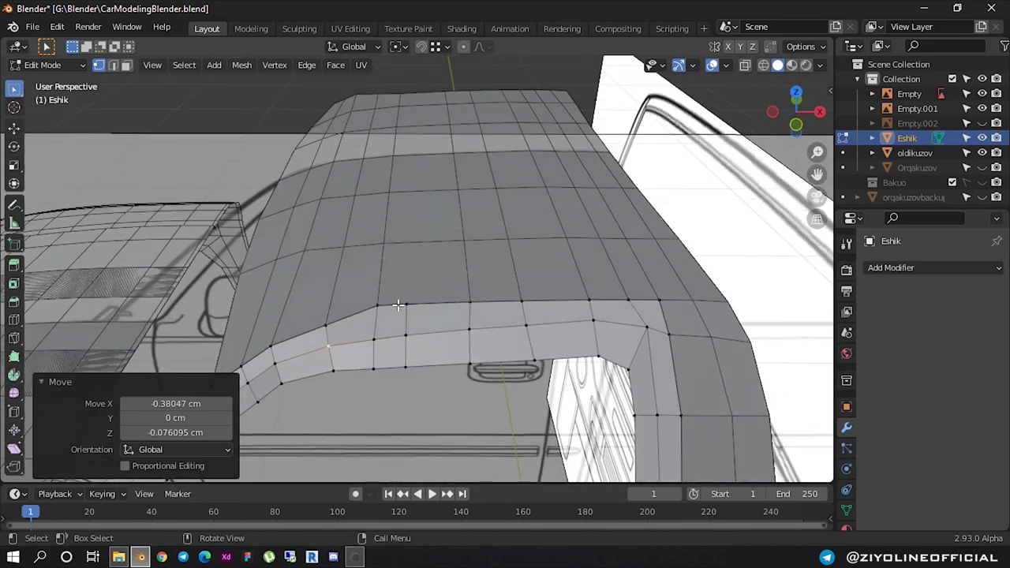
{"action": "left_click", "coordinate": [407, 336]}
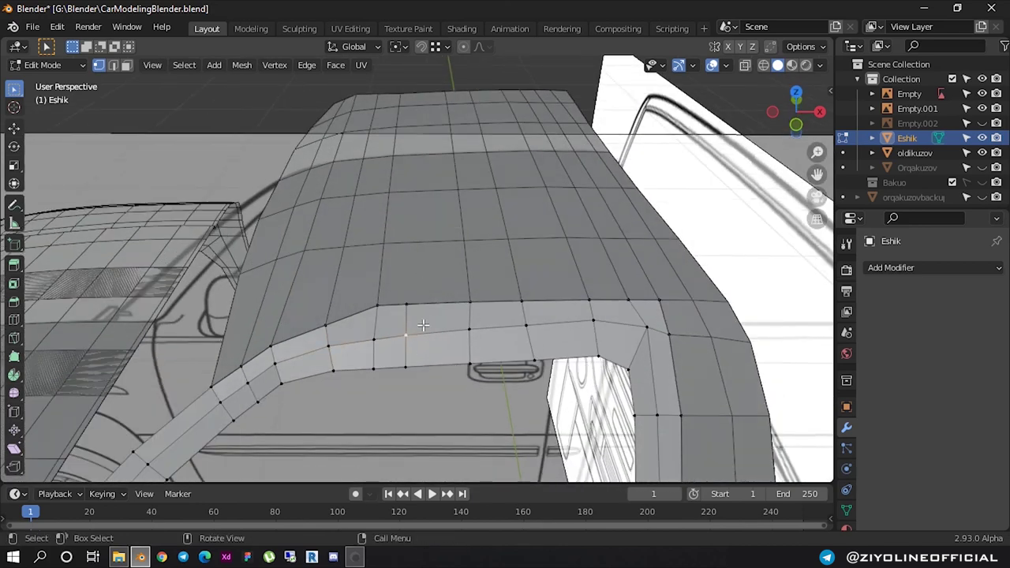
{"action": "key", "text": "Tab"}
{"action": "left_click", "coordinate": [426, 276]}
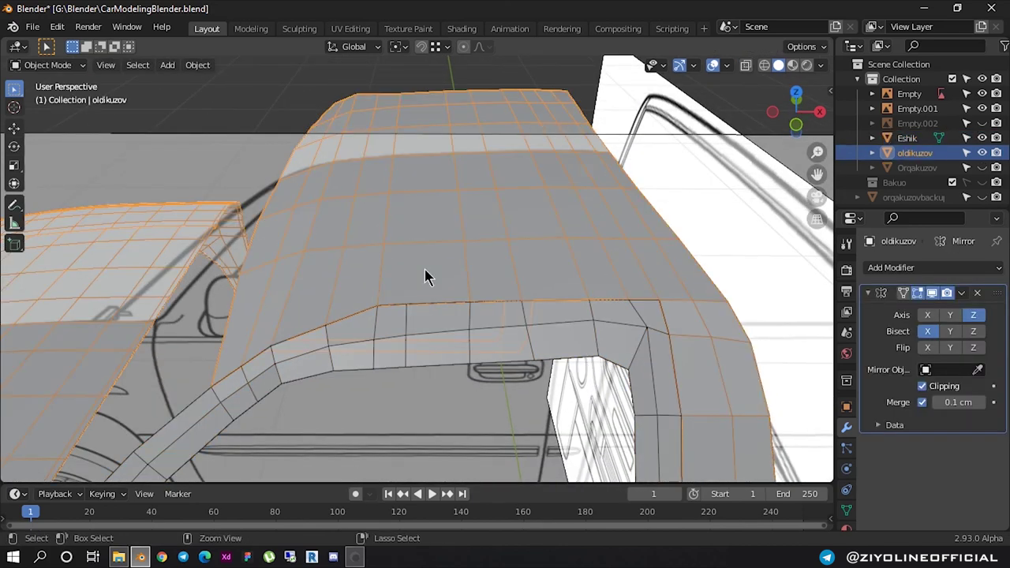
Add a new edge loop across the cab body's roof
{"action": "key", "text": "Tab"}
{"action": "key", "text": "ctrl+r"}
{"action": "left_click", "coordinate": [422, 268]}
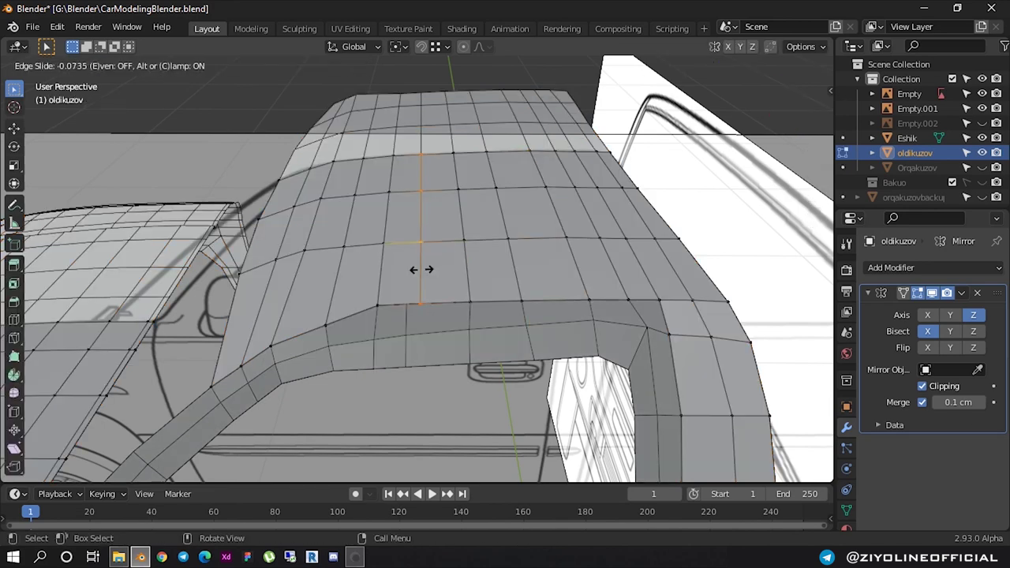
{"action": "left_click", "coordinate": [423, 269]}
{"action": "mouse_move", "coordinate": [422, 269]}
{"action": "middle_mouse_down"}
{"action": "mouse_move", "coordinate": [423, 319]}
{"action": "mouse_move", "coordinate": [439, 336]}
{"action": "middle_mouse_up"}
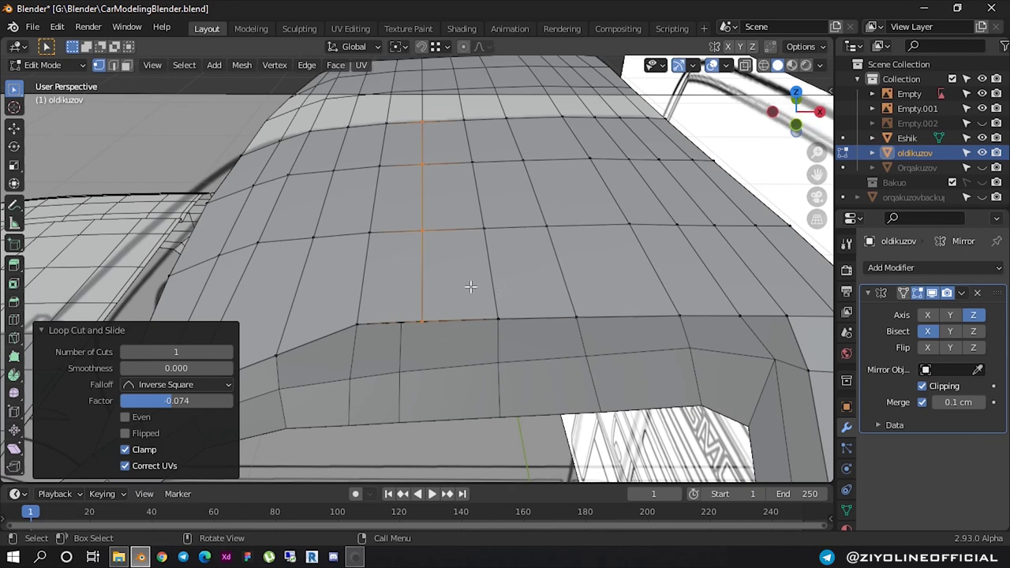
{"action": "key", "text": "alt+a"}
{"action": "key", "text": "Tab"}
In the Eshik door's mesh, move the top-edge vertex
{"action": "left_click", "coordinate": [468, 361]}
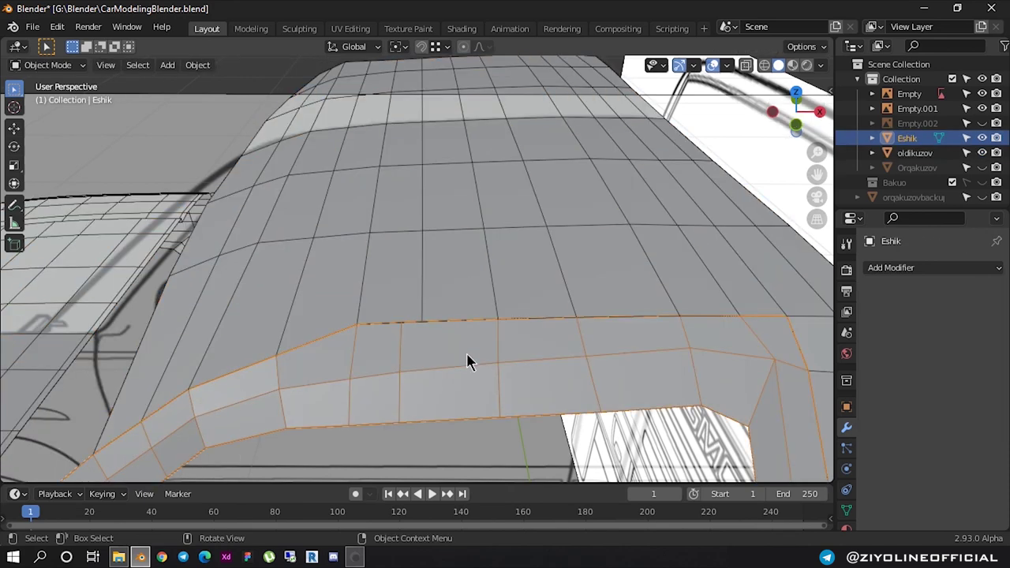
{"action": "key", "text": "Tab"}
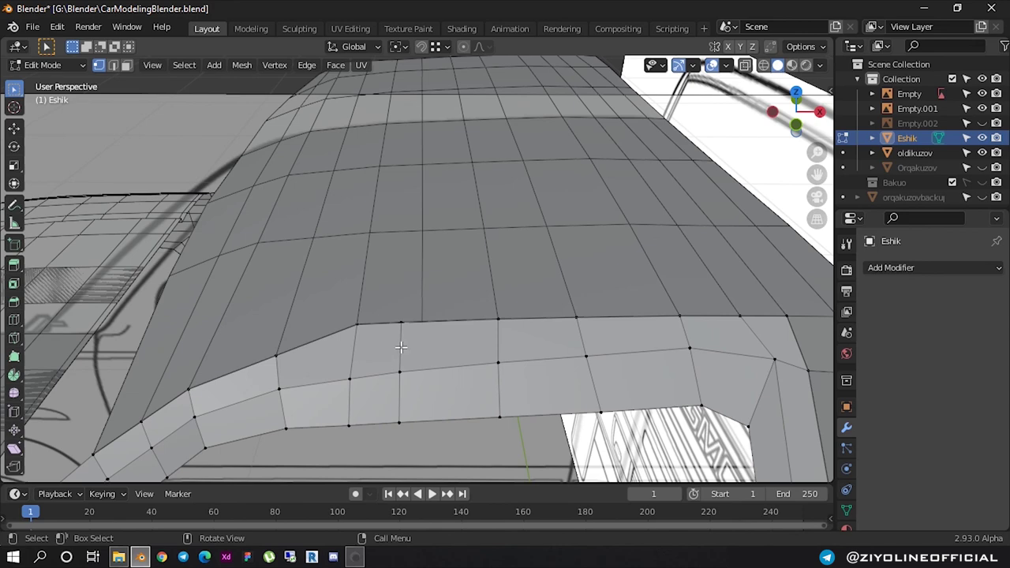
{"action": "scroll", "coordinate": [407, 336], "scroll_direction": "up", "scroll_amount": 2}
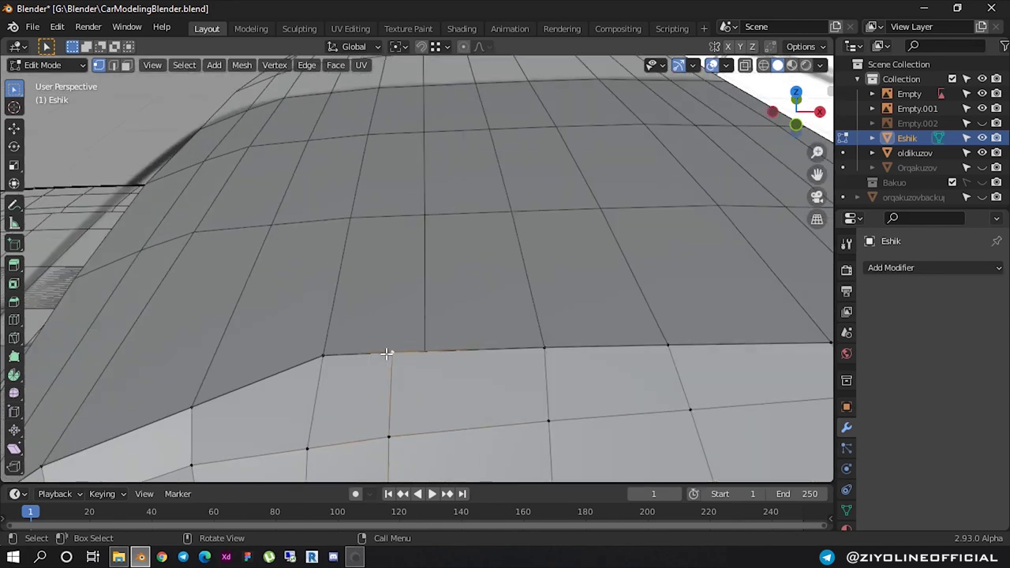
{"action": "key", "text": "g"}
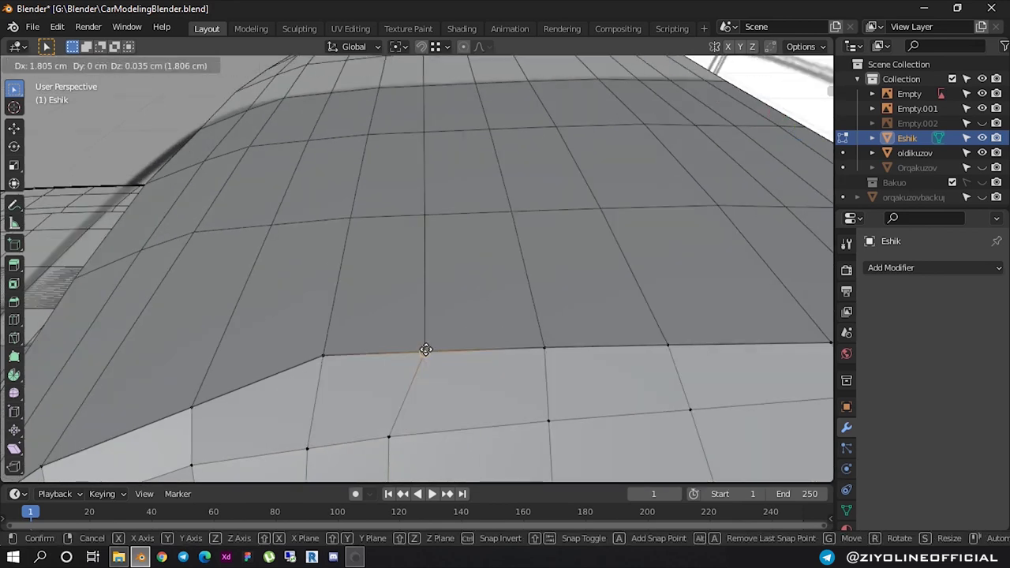
{"action": "left_click", "coordinate": [426, 350]}
{"action": "scroll", "coordinate": [421, 367], "scroll_direction": "down", "scroll_amount": 4}
{"action": "scroll", "coordinate": [424, 332], "scroll_direction": "up", "scroll_amount": 1}
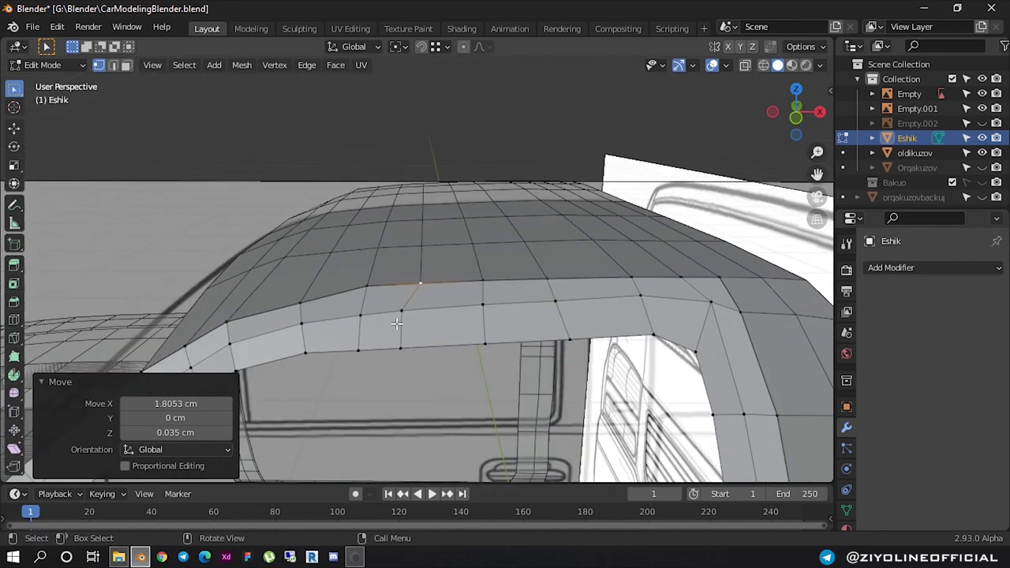
Reposition two more vertices lower on the door frame
{"action": "left_click", "coordinate": [401, 316]}
{"action": "key", "text": "g"}
{"action": "left_click", "coordinate": [409, 339]}
{"action": "left_click", "coordinate": [408, 343]}
{"action": "key", "text": "g"}
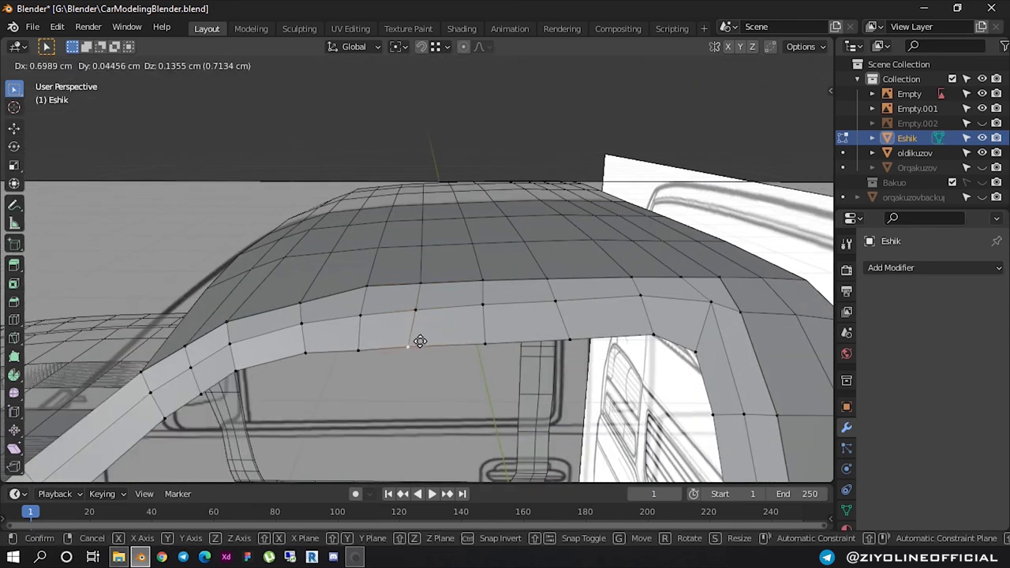
{"action": "left_click", "coordinate": [424, 341]}
From a front view, shift the door's roof-corner vertex toward the roof in several moves
{"action": "scroll", "coordinate": [419, 339], "scroll_direction": "down", "scroll_amount": 4}
{"action": "mouse_move", "coordinate": [419, 339]}
{"action": "middle_mouse_down"}
{"action": "mouse_move", "coordinate": [539, 349]}
{"action": "mouse_move", "coordinate": [459, 354]}
{"action": "middle_mouse_up"}
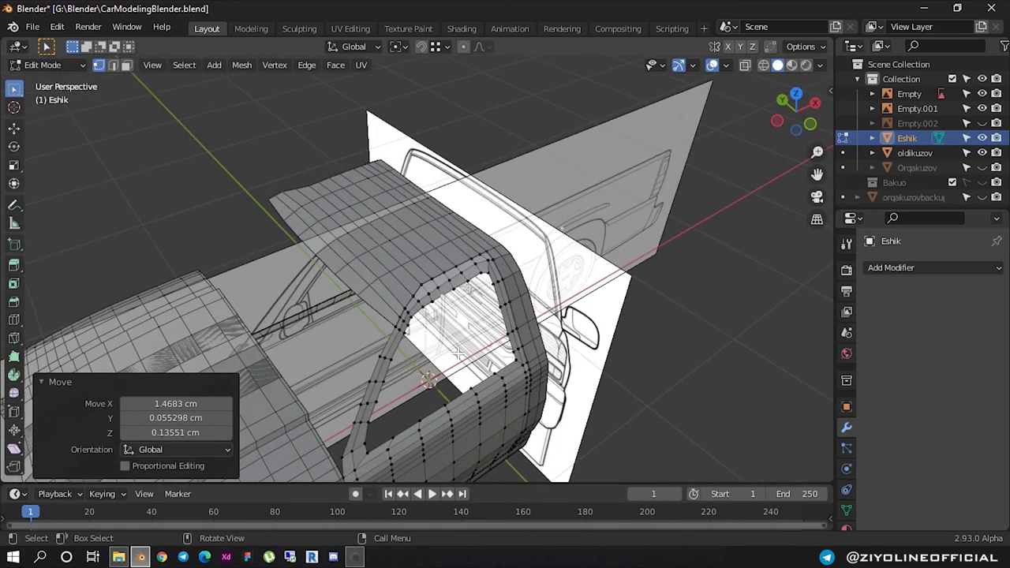
{"action": "scroll", "coordinate": [453, 339], "scroll_direction": "up", "scroll_amount": 3}
{"action": "scroll", "coordinate": [445, 322], "scroll_direction": "up", "scroll_amount": 3}
{"action": "left_click", "coordinate": [445, 321]}
{"action": "scroll", "coordinate": [442, 319], "scroll_direction": "up", "scroll_amount": 2}
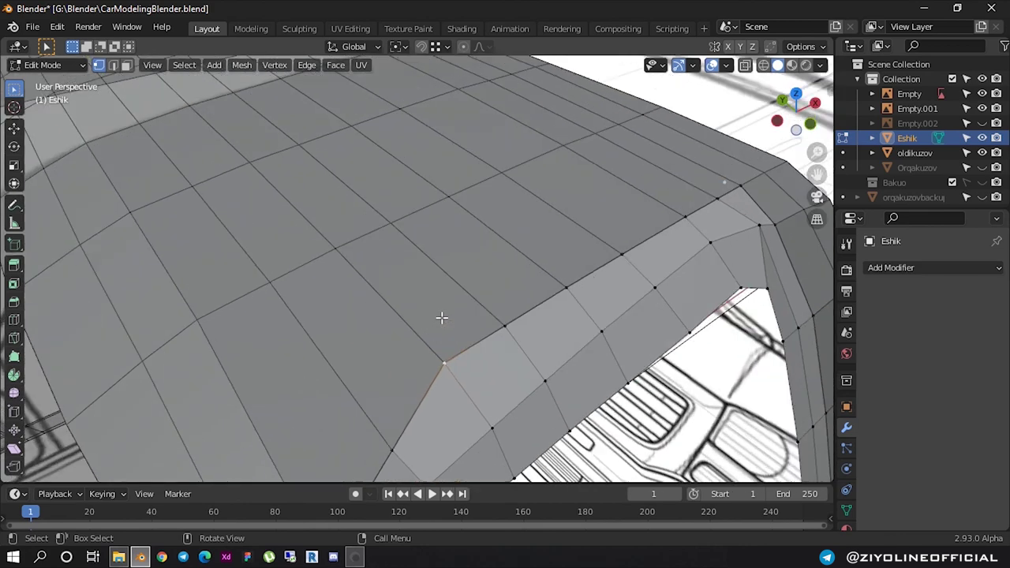
{"action": "key", "text": "g"}
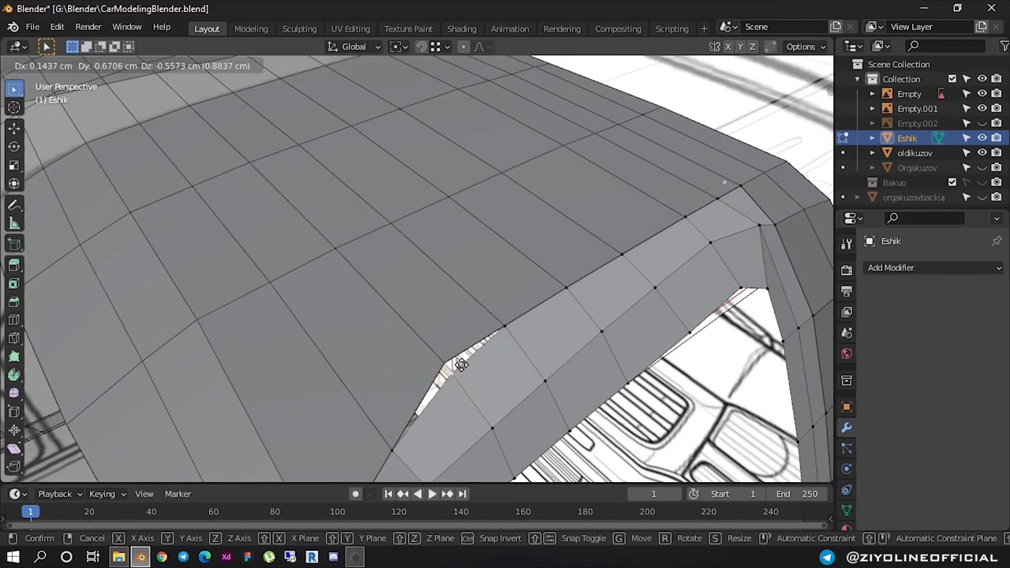
{"action": "left_click", "coordinate": [462, 364]}
{"action": "key", "text": "g"}
{"action": "left_click", "coordinate": [502, 339]}
{"action": "left_click", "coordinate": [472, 372]}
{"action": "key", "text": "g"}
{"action": "left_click", "coordinate": [453, 367]}
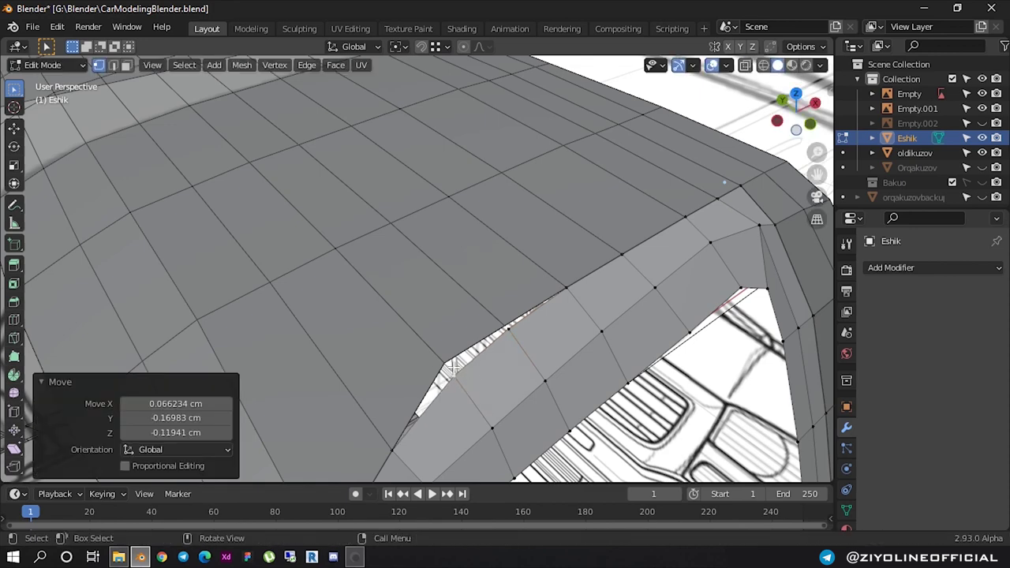
{"action": "key", "text": "Tab"}
Move an oldikuzov cab vertex near the door gap into place
{"action": "left_click", "coordinate": [429, 356]}
{"action": "key", "text": "Tab"}
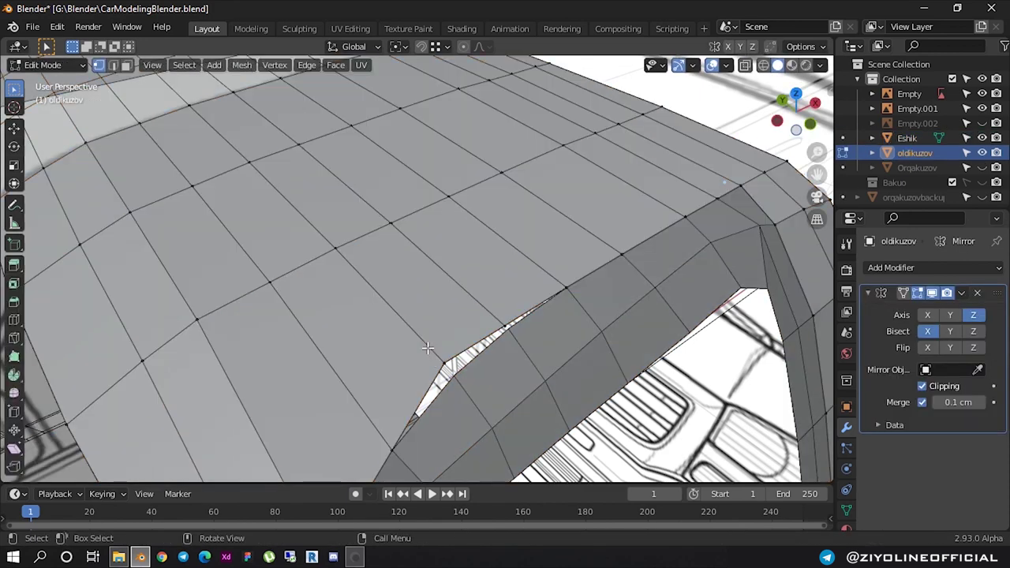
{"action": "key", "text": "g"}
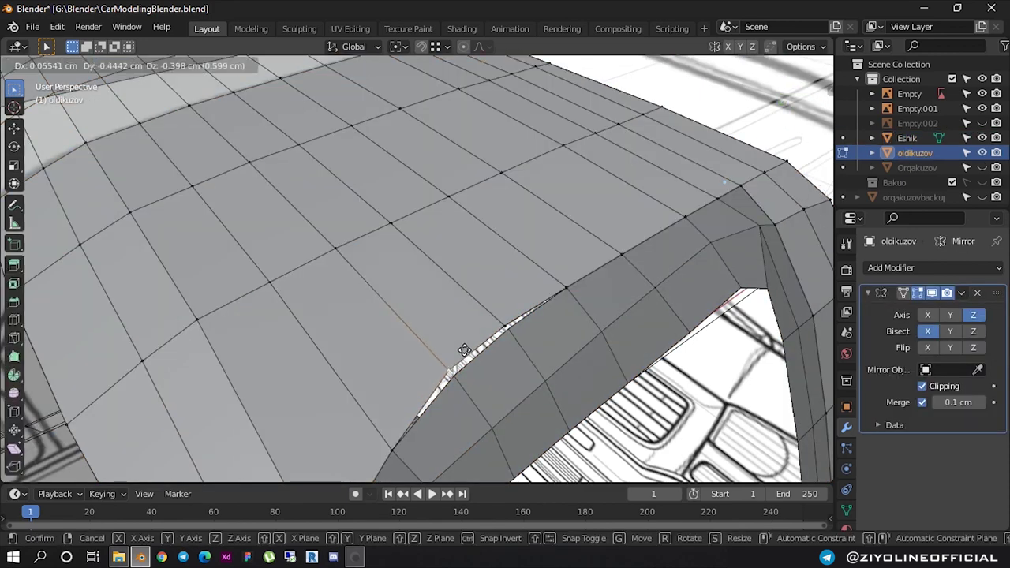
{"action": "left_click", "coordinate": [465, 364]}
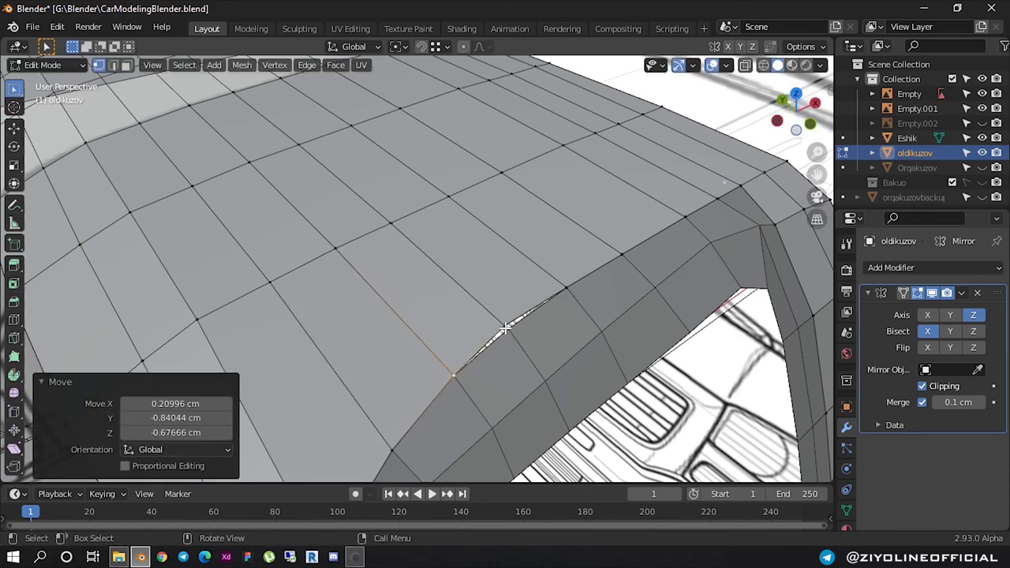
{"action": "scroll", "coordinate": [505, 328], "scroll_direction": "up", "scroll_amount": 3}
{"action": "scroll", "coordinate": [556, 359], "scroll_direction": "up", "scroll_amount": 1}
{"action": "key", "text": "g"}
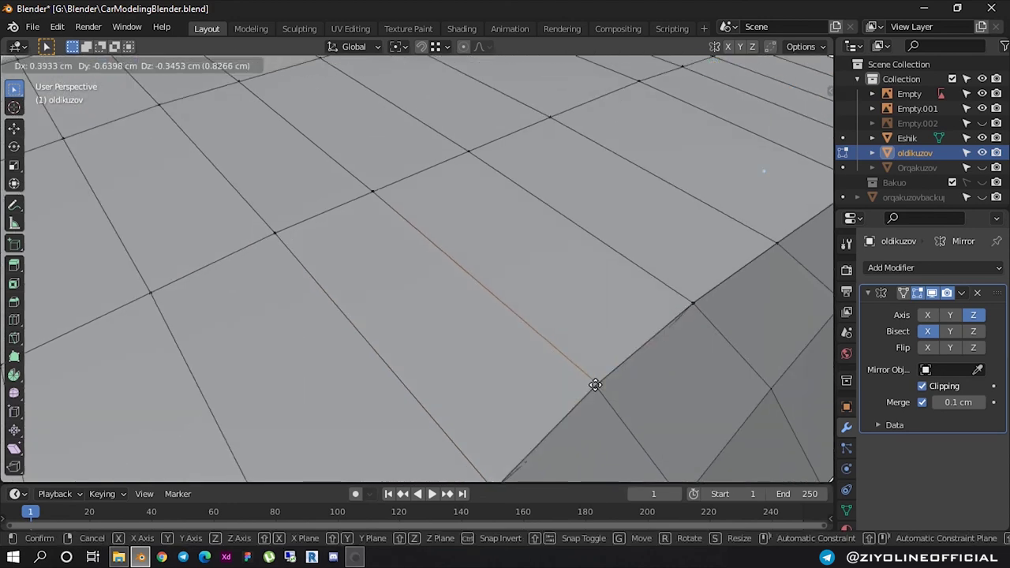
{"action": "left_click", "coordinate": [595, 387]}
Check the cab edit from a side view of the whole car and exit Edit Mode
{"action": "scroll", "coordinate": [595, 388], "scroll_direction": "down", "scroll_amount": 5}
{"action": "scroll", "coordinate": [506, 353], "scroll_direction": "down", "scroll_amount": 3}
{"action": "middle_click_drag", "start_coordinate": [506, 353], "coordinate": [521, 292]}
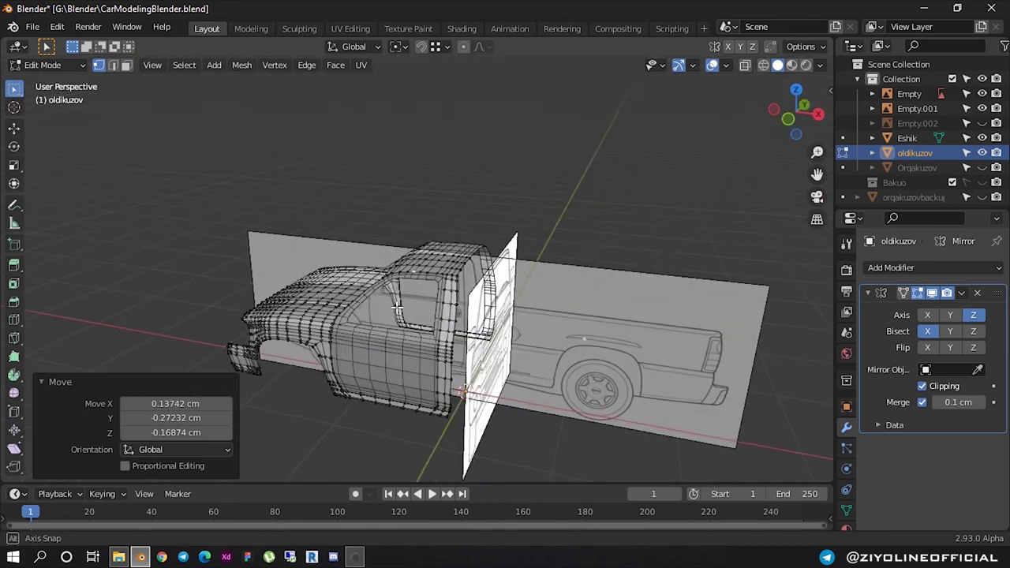
{"action": "scroll", "coordinate": [526, 284], "scroll_direction": "up", "scroll_amount": 3}
{"action": "scroll", "coordinate": [525, 284], "scroll_direction": "up", "scroll_amount": 2}
{"action": "scroll", "coordinate": [525, 283], "scroll_direction": "up", "scroll_amount": 2}
{"action": "scroll", "coordinate": [526, 283], "scroll_direction": "down", "scroll_amount": 3}
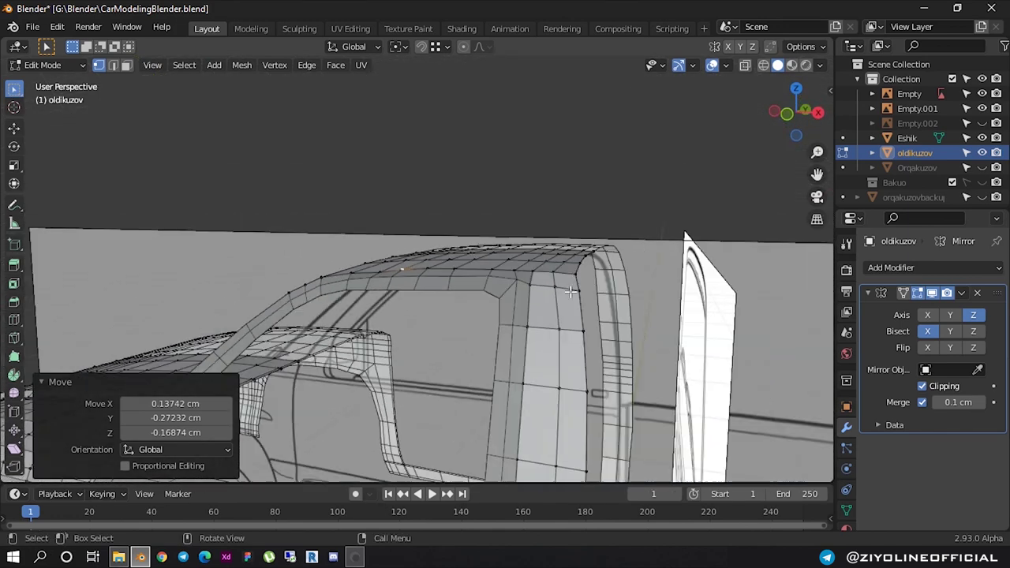
{"action": "scroll", "coordinate": [590, 297], "scroll_direction": "up", "scroll_amount": 3}
{"action": "key", "text": "Tab"}
Move the Eshik door corner vertex -1.2589 cm X, -0.73857 cm Y to meet the roof
{"action": "left_click", "coordinate": [597, 308]}
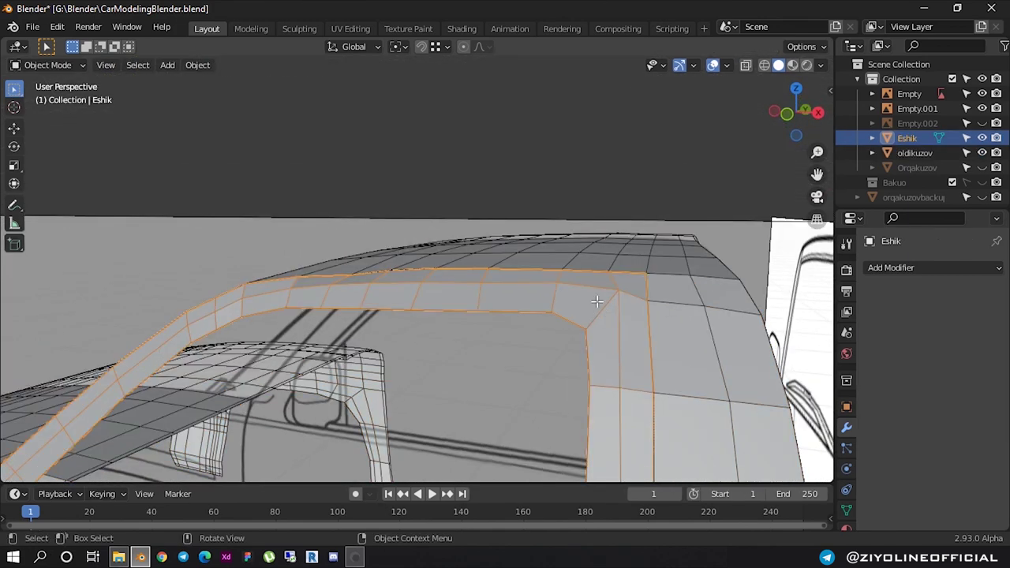
{"action": "key", "text": "Tab"}
{"action": "scroll", "coordinate": [621, 294], "scroll_direction": "up", "scroll_amount": 2}
{"action": "scroll", "coordinate": [621, 294], "scroll_direction": "down", "scroll_amount": 3}
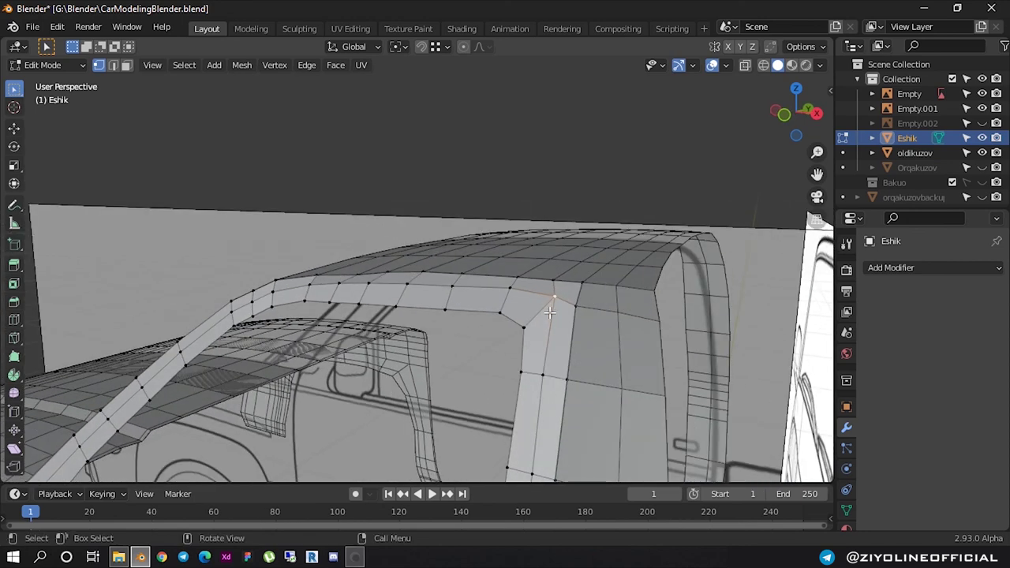
{"action": "scroll", "coordinate": [606, 298], "scroll_direction": "up", "scroll_amount": 3}
{"action": "key", "text": "g"}
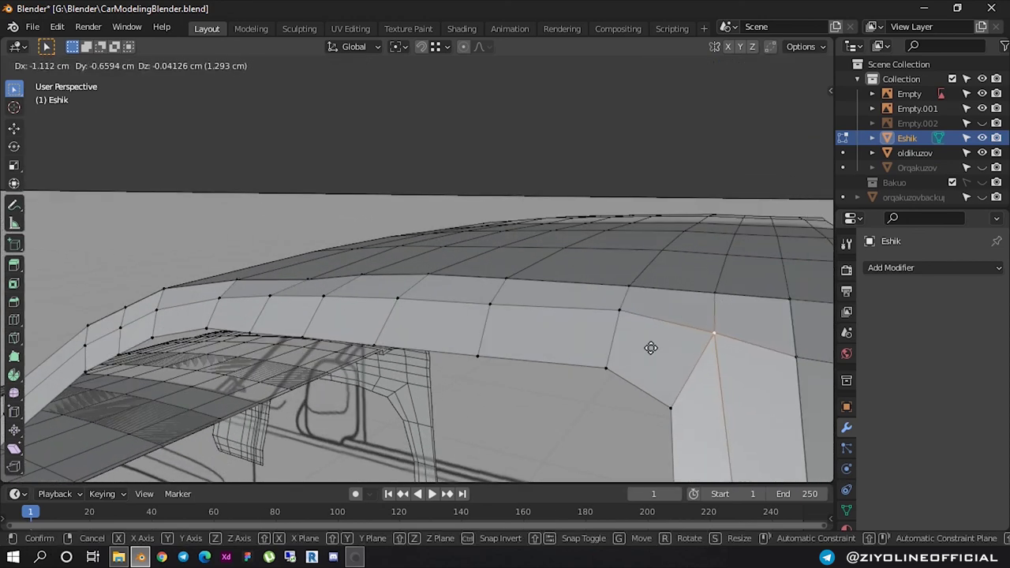
{"action": "left_click", "coordinate": [650, 348]}
{"action": "scroll", "coordinate": [649, 349], "scroll_direction": "down", "scroll_amount": 3}
{"action": "mouse_move", "coordinate": [649, 349]}
{"action": "middle_mouse_down"}
{"action": "mouse_move", "coordinate": [519, 383]}
{"action": "mouse_move", "coordinate": [4, 362]}
{"action": "middle_mouse_up"}
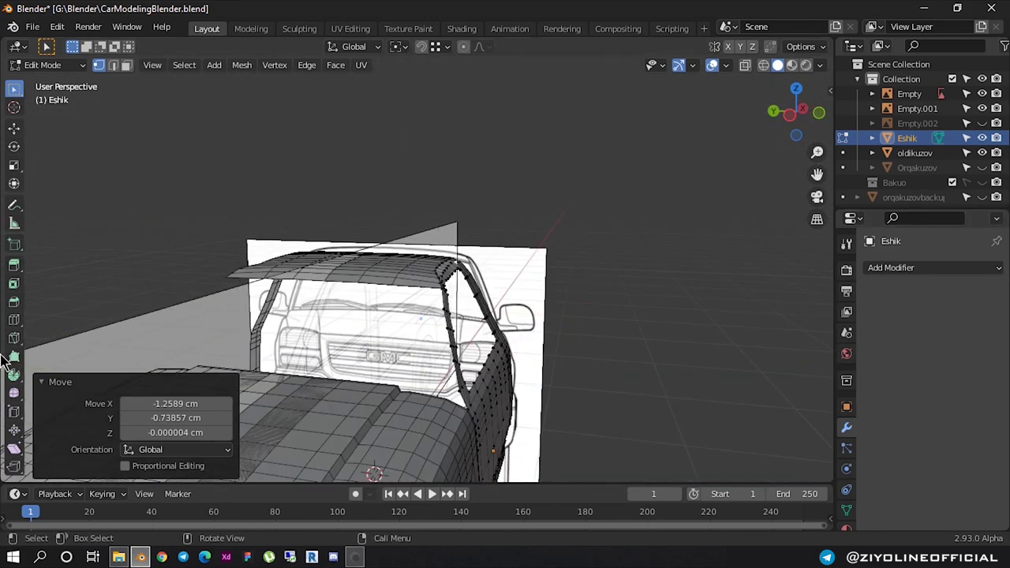
{"action": "middle_click_drag", "start_coordinate": [101, 354], "coordinate": [212, 326]}
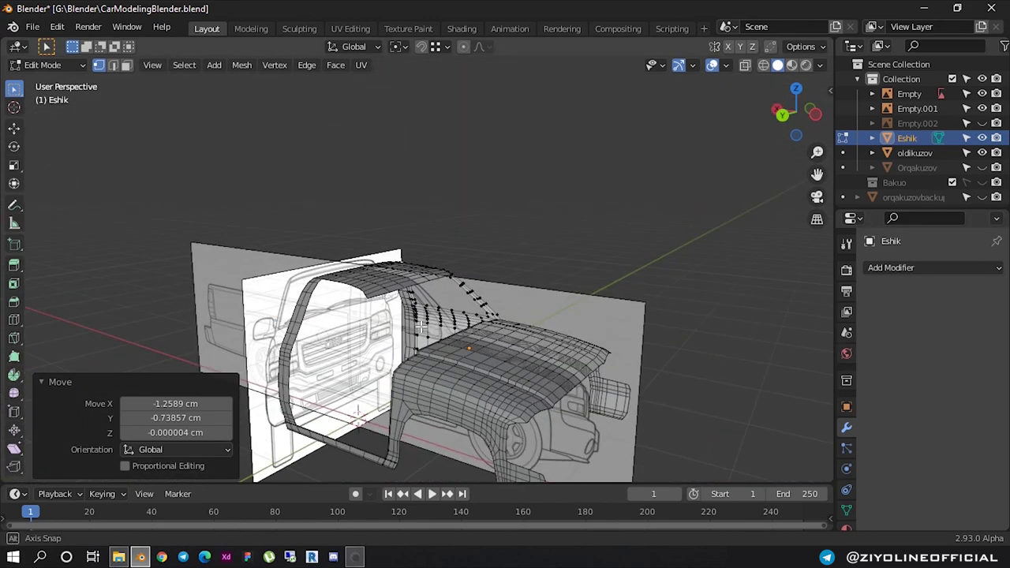
{"action": "key", "text": "Tab"}
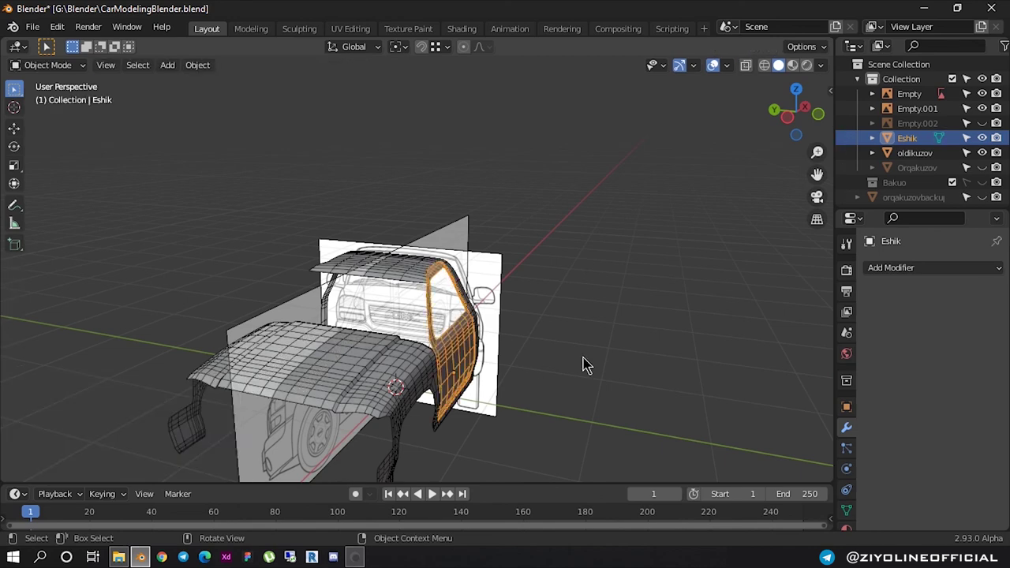
Set the Eshik door's origin to the 3D cursor
{"action": "scroll", "coordinate": [461, 367], "scroll_direction": "up", "scroll_amount": 3}
{"action": "scroll", "coordinate": [490, 375], "scroll_direction": "up", "scroll_amount": 3}
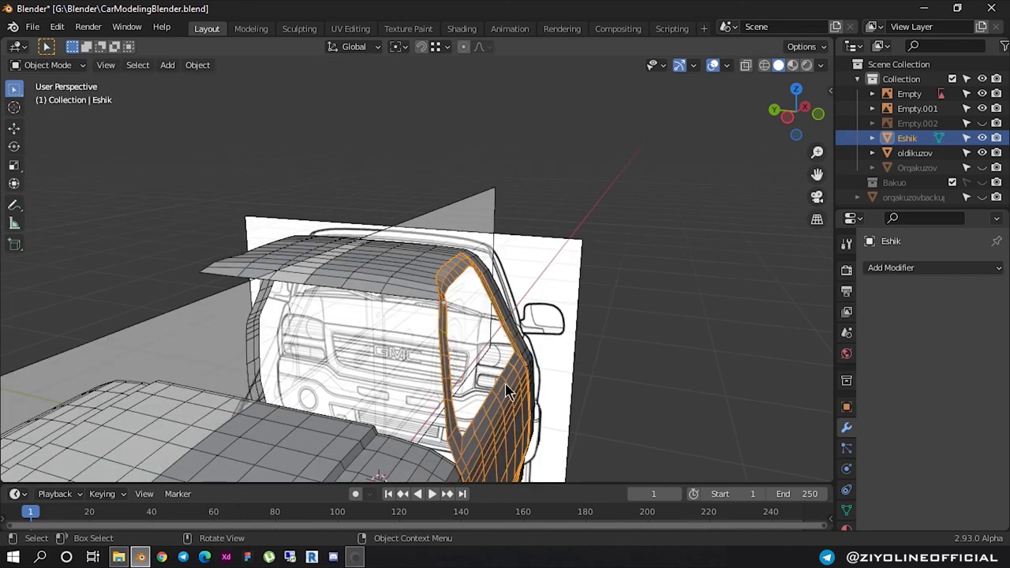
{"action": "scroll", "coordinate": [505, 384], "scroll_direction": "down", "scroll_amount": 5}
{"action": "right_click", "coordinate": [472, 382]}
{"action": "mouse_move", "coordinate": [400, 324]}
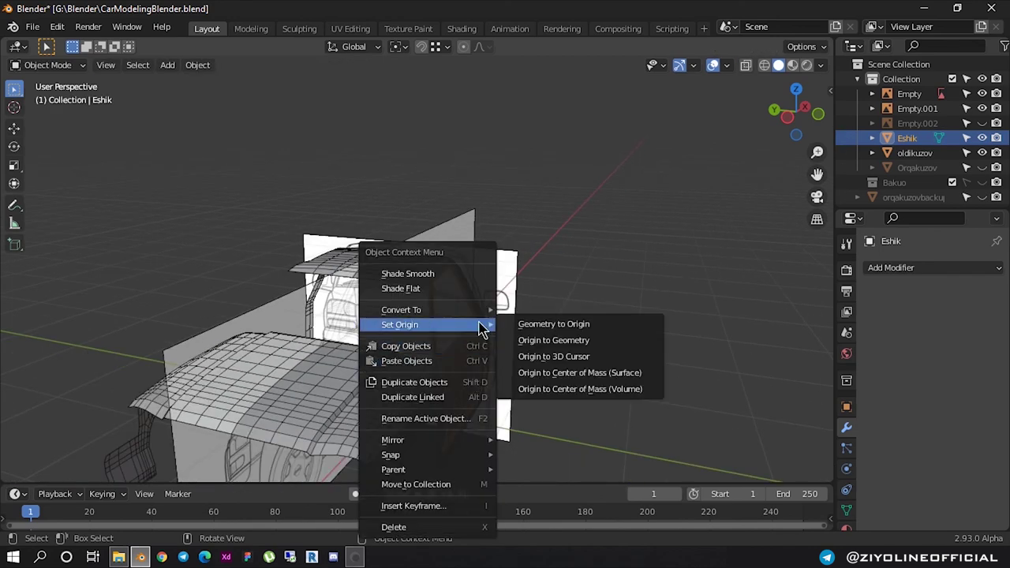
{"action": "left_click", "coordinate": [559, 356]}
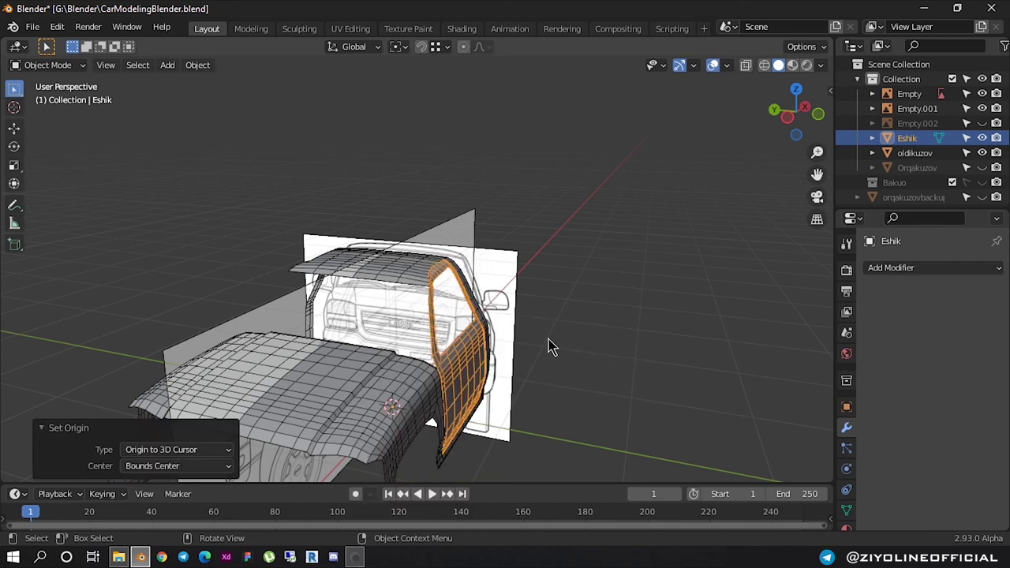
Give the door a Mirror modifier on the Z axis with Clipping enabled
{"action": "left_click", "coordinate": [888, 268]}
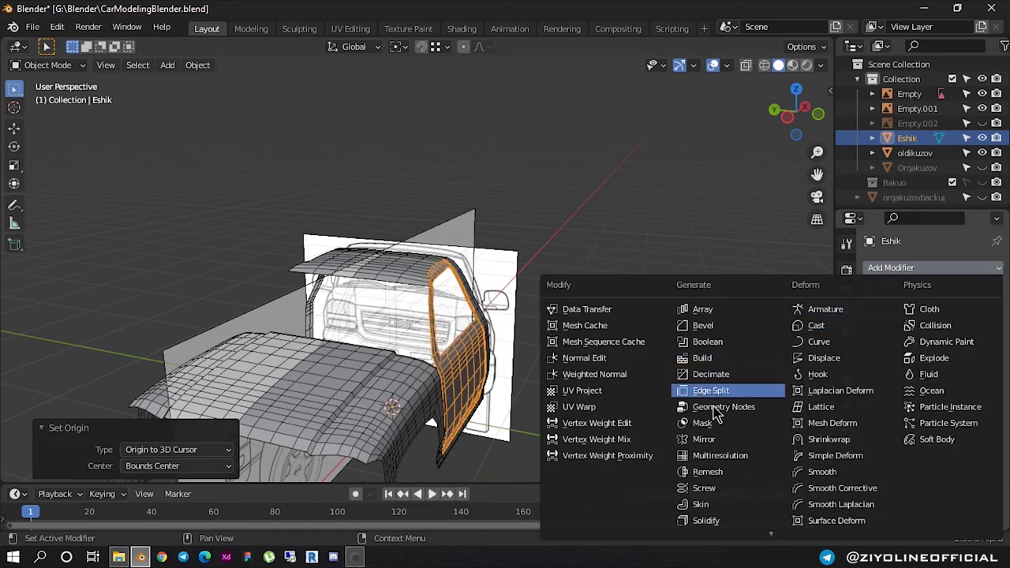
{"action": "left_click", "coordinate": [702, 440]}
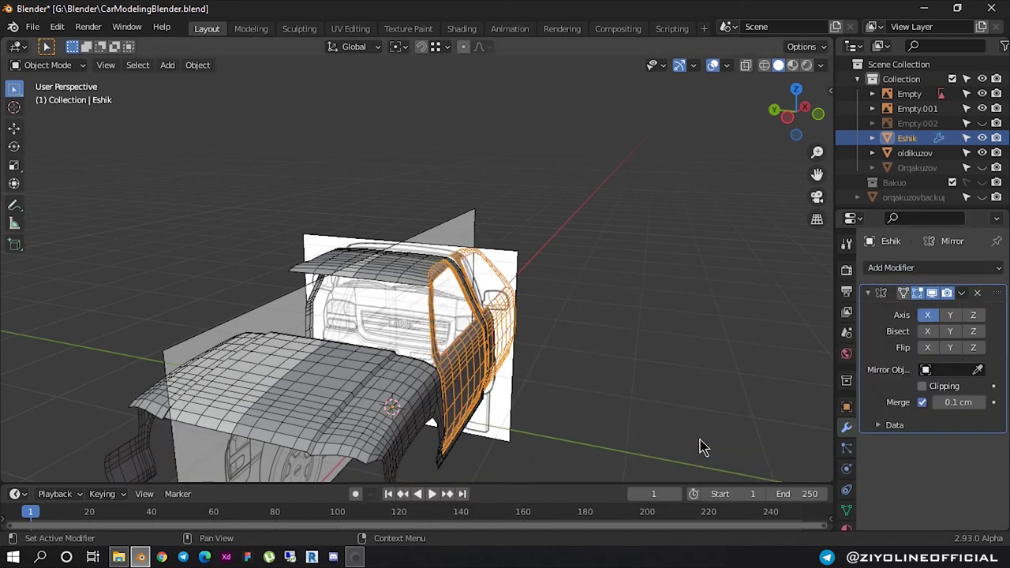
{"action": "left_click", "coordinate": [936, 316]}
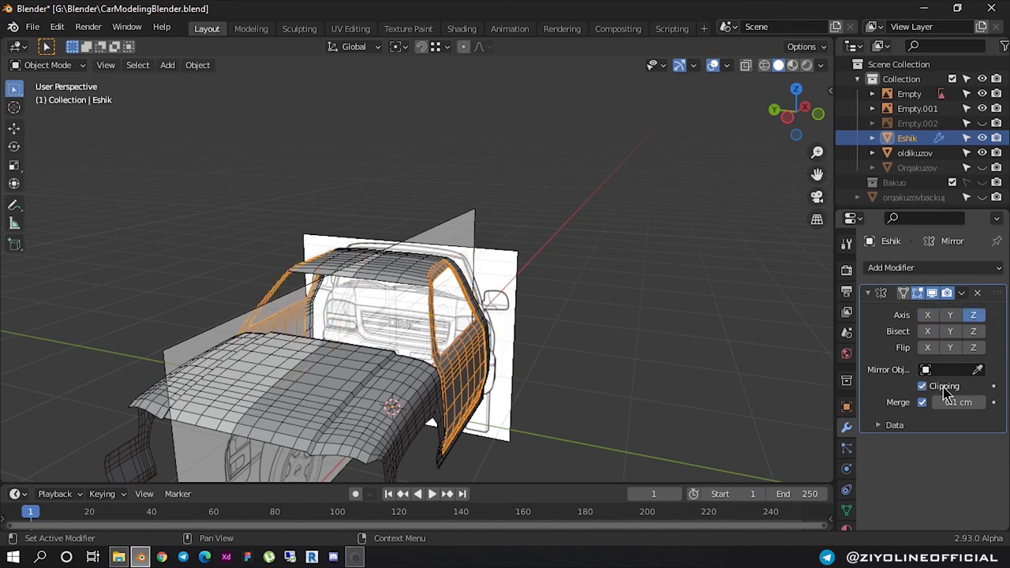
{"action": "mouse_move", "coordinate": [332, 334]}
{"action": "middle_mouse_down"}
{"action": "mouse_move", "coordinate": [505, 332]}
{"action": "mouse_move", "coordinate": [591, 197]}
{"action": "middle_mouse_up"}
{"action": "left_click", "coordinate": [592, 204]}
{"action": "scroll", "coordinate": [480, 266], "scroll_direction": "up", "scroll_amount": 5}
{"action": "scroll", "coordinate": [480, 266], "scroll_direction": "down", "scroll_amount": 7}
{"action": "mouse_move", "coordinate": [480, 266]}
{"action": "middle_mouse_down"}
{"action": "mouse_move", "coordinate": [378, 278]}
{"action": "mouse_move", "coordinate": [289, 266]}
{"action": "mouse_move", "coordinate": [351, 265]}
{"action": "middle_mouse_up"}
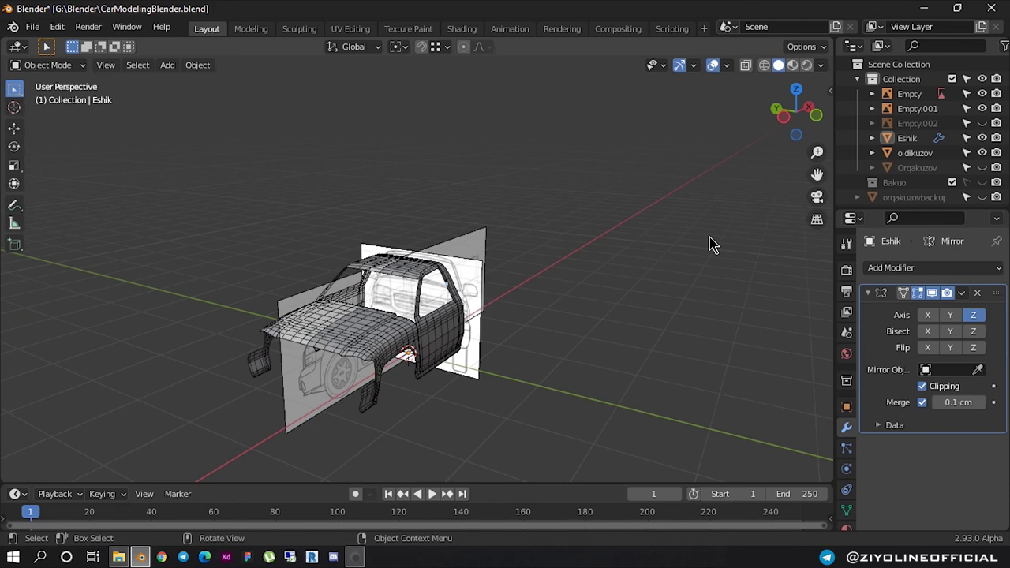
{"action": "scroll", "coordinate": [435, 361], "scroll_direction": "up", "scroll_amount": 2}
Put the oldikuzov cab and Eshik door in Local View, hiding the reference images
{"action": "scroll", "coordinate": [435, 360], "scroll_direction": "up", "scroll_amount": 4}
{"action": "scroll", "coordinate": [433, 353], "scroll_direction": "up", "scroll_amount": 2}
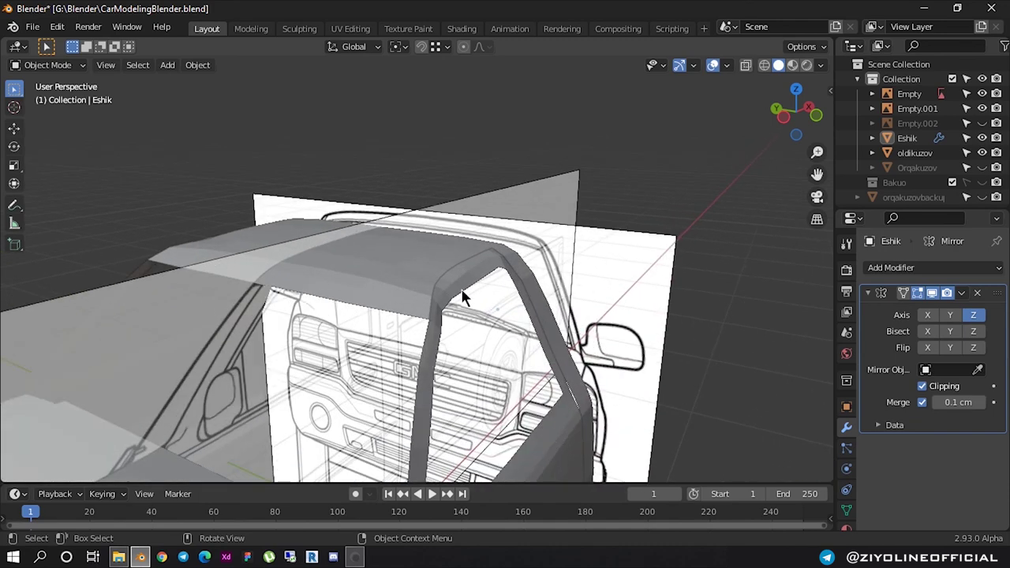
{"action": "scroll", "coordinate": [464, 293], "scroll_direction": "down", "scroll_amount": 5}
{"action": "scroll", "coordinate": [474, 324], "scroll_direction": "up", "scroll_amount": 3}
{"action": "scroll", "coordinate": [489, 350], "scroll_direction": "up", "scroll_amount": 2}
{"action": "scroll", "coordinate": [604, 365], "scroll_direction": "down", "scroll_amount": 5}
{"action": "mouse_move", "coordinate": [586, 372]}
{"action": "middle_mouse_down"}
{"action": "mouse_move", "coordinate": [478, 386]}
{"action": "mouse_move", "coordinate": [434, 372]}
{"action": "mouse_move", "coordinate": [552, 357]}
{"action": "mouse_move", "coordinate": [570, 365]}
{"action": "middle_mouse_up"}
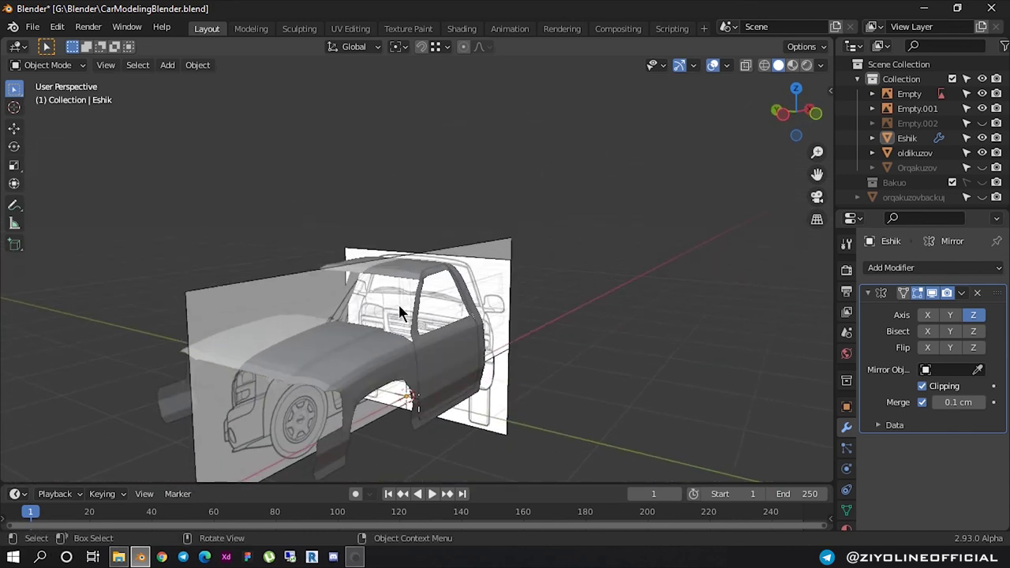
{"action": "left_click", "coordinate": [319, 371]}
{"action": "left_click", "coordinate": [425, 361], "text": "shift"}
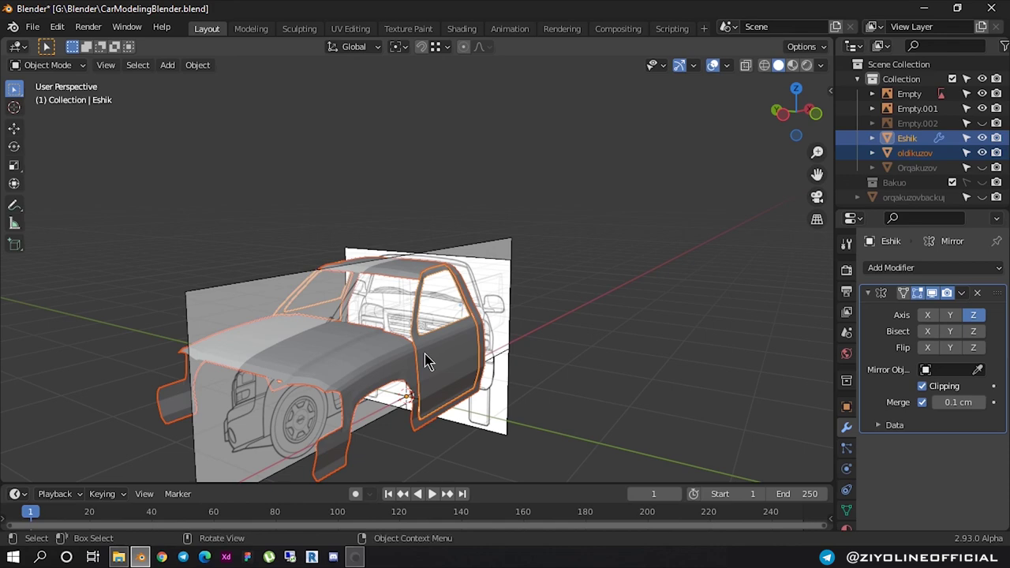
{"action": "key", "text": "KP_Divide"}
{"action": "left_click", "coordinate": [521, 385]}
{"action": "mouse_move", "coordinate": [521, 385]}
{"action": "middle_mouse_down"}
{"action": "mouse_move", "coordinate": [507, 367]}
{"action": "mouse_move", "coordinate": [480, 387]}
{"action": "mouse_move", "coordinate": [489, 347]}
{"action": "mouse_move", "coordinate": [469, 308]}
{"action": "mouse_move", "coordinate": [455, 334]}
{"action": "mouse_move", "coordinate": [473, 348]}
{"action": "middle_mouse_up"}
{"action": "scroll", "coordinate": [462, 342], "scroll_direction": "down", "scroll_amount": 1}
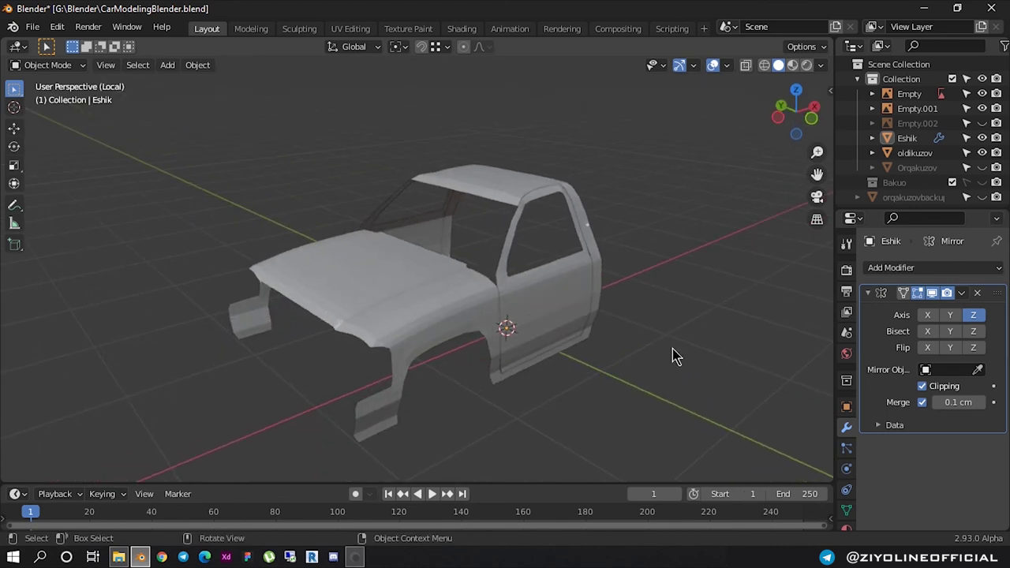
Add a Subdivision Surface modifier to the Eshik door with viewport level 3
{"action": "left_click", "coordinate": [906, 271]}
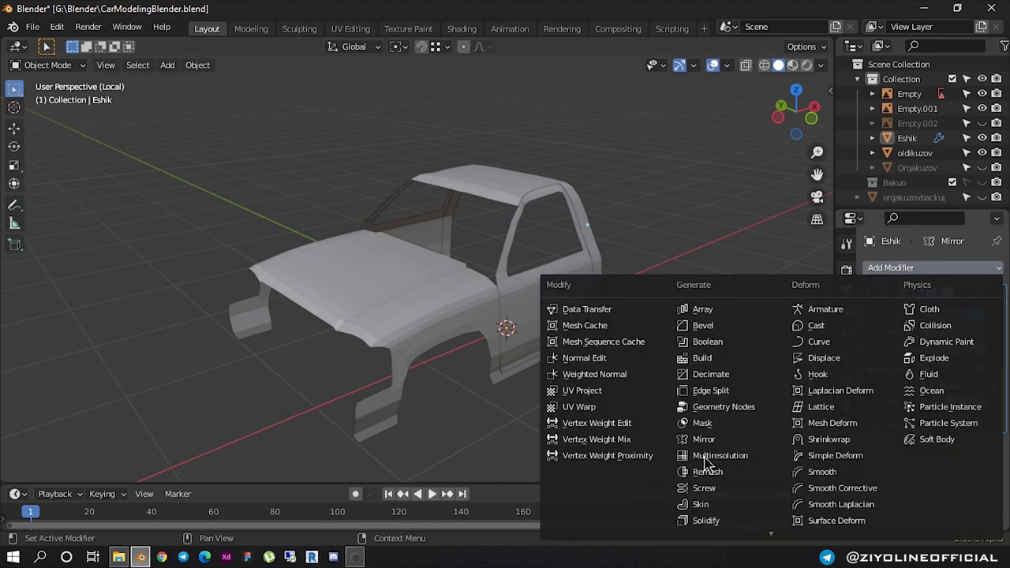
{"action": "scroll", "coordinate": [701, 512], "scroll_direction": "down", "scroll_amount": 2}
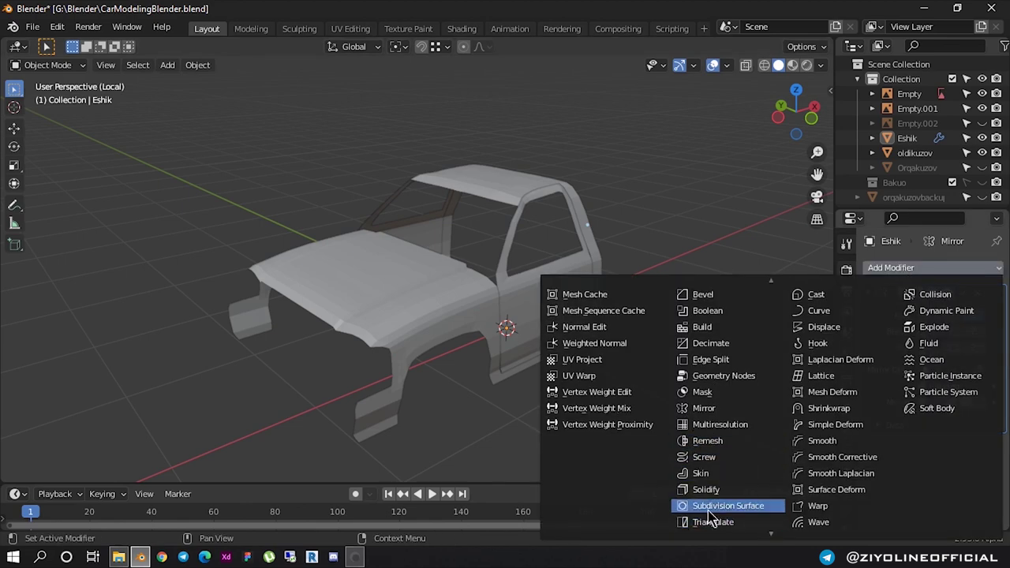
{"action": "left_click", "coordinate": [712, 507]}
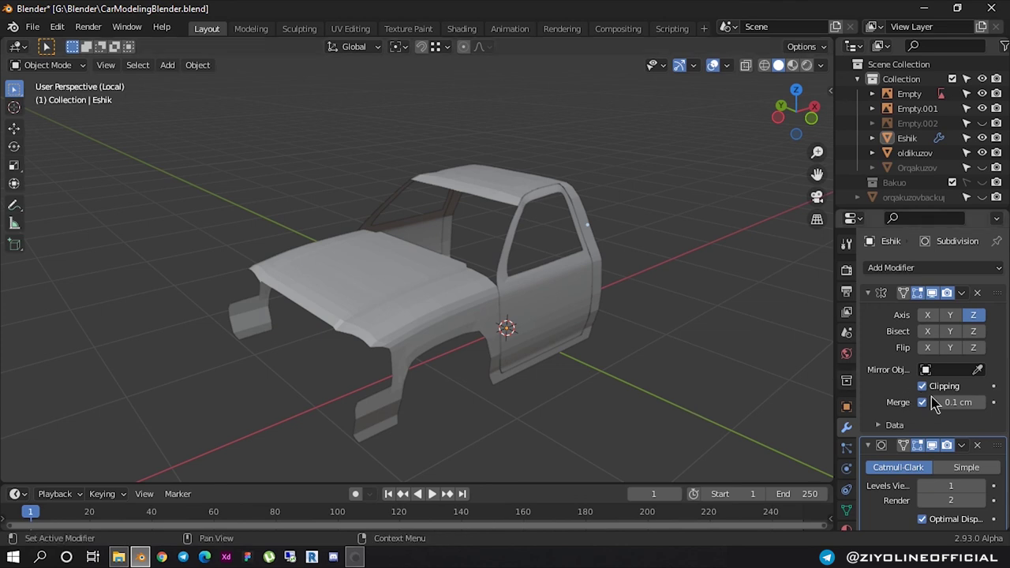
{"action": "left_click", "coordinate": [979, 487]}
{"action": "left_click", "coordinate": [979, 486]}
{"action": "scroll", "coordinate": [483, 367], "scroll_direction": "up", "scroll_amount": 1}
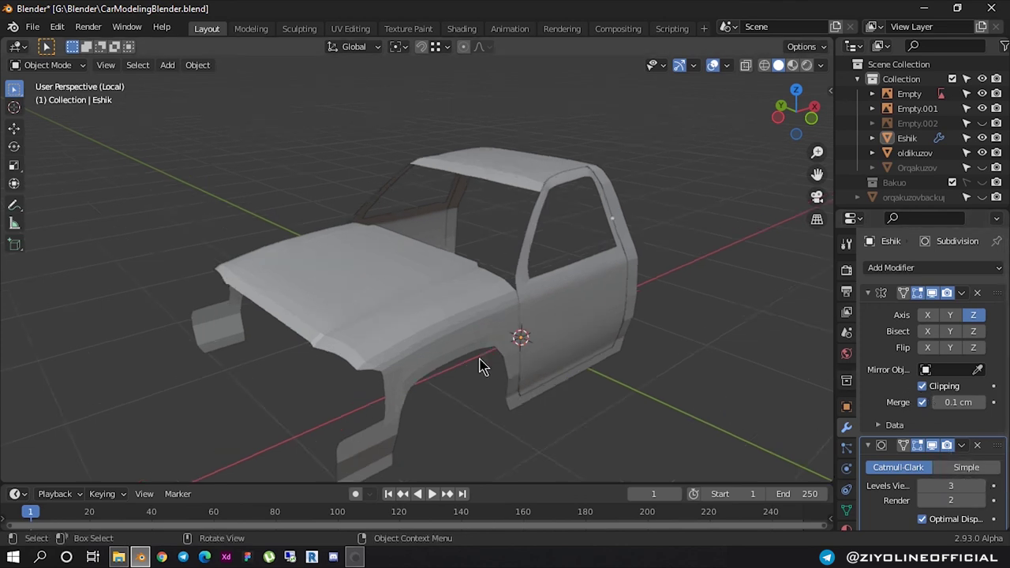
{"action": "scroll", "coordinate": [604, 328], "scroll_direction": "up", "scroll_amount": 2}
{"action": "scroll", "coordinate": [589, 309], "scroll_direction": "up", "scroll_amount": 2}
{"action": "scroll", "coordinate": [588, 310], "scroll_direction": "down", "scroll_amount": 4}
Add a Subdivision Surface modifier to the oldikuzov cab body with viewport level 2
{"action": "left_click", "coordinate": [442, 327]}
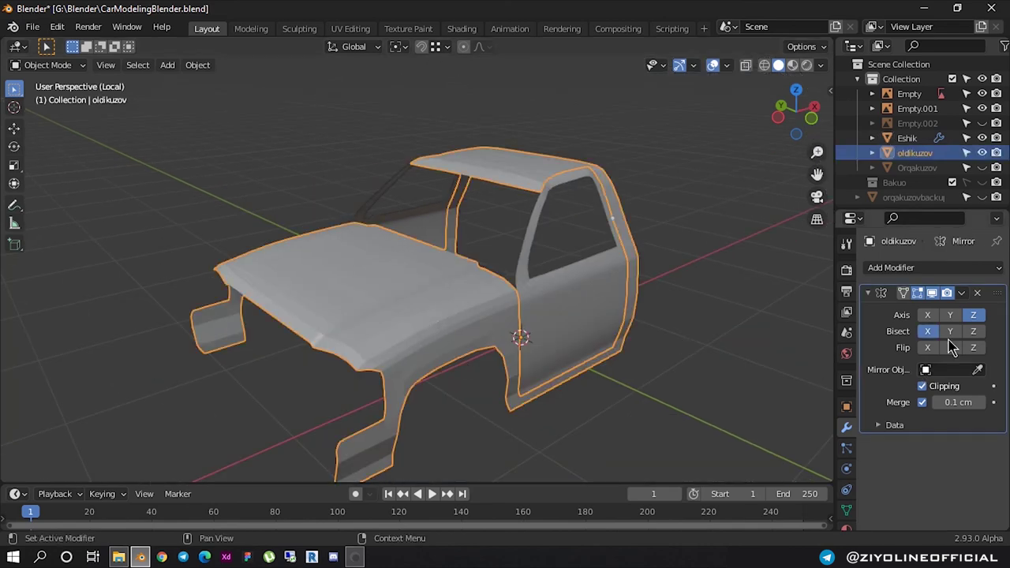
{"action": "left_click", "coordinate": [973, 273]}
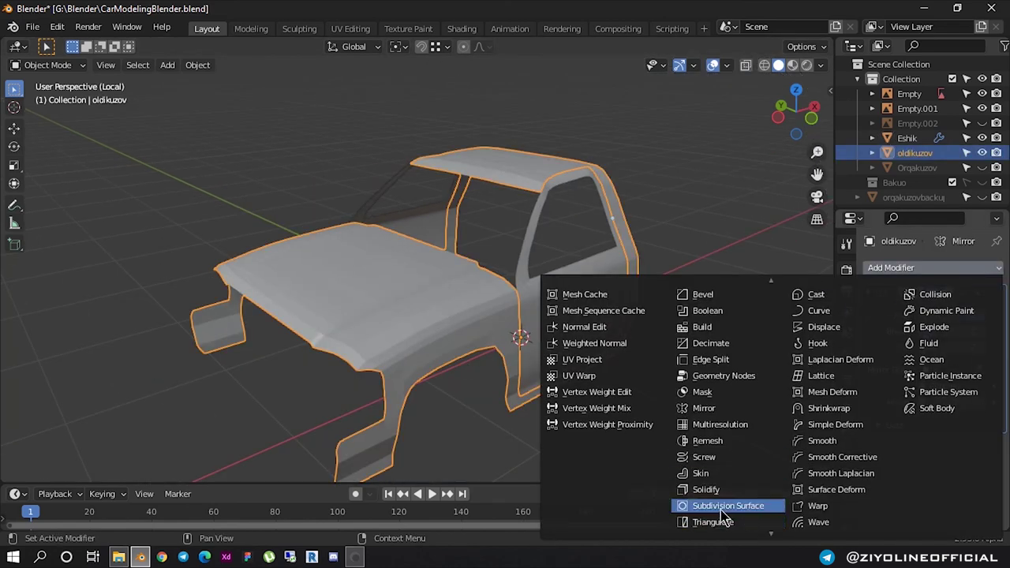
{"action": "left_click", "coordinate": [719, 517]}
{"action": "key", "text": "ctrl+2"}
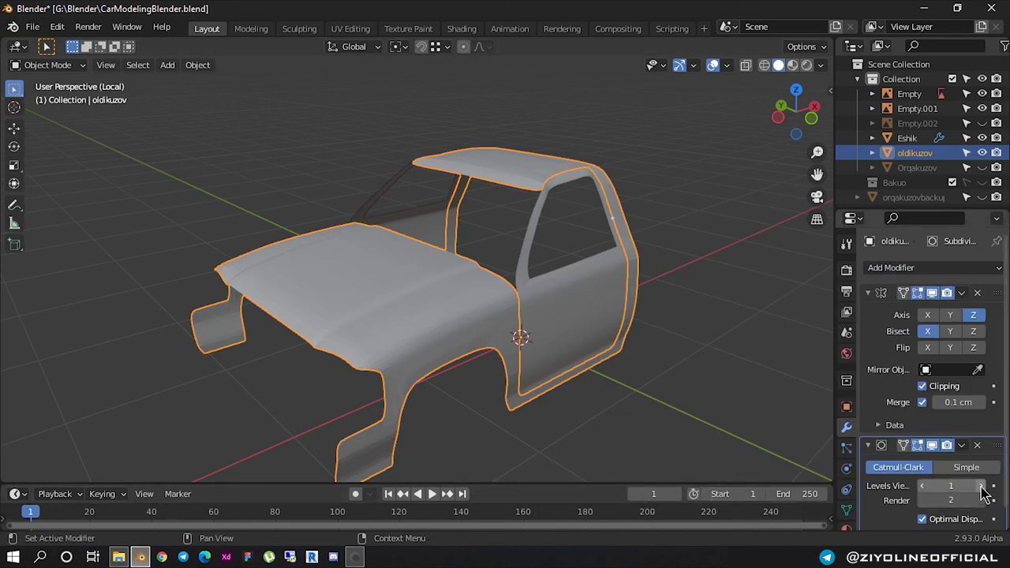
{"action": "left_click", "coordinate": [725, 476]}
{"action": "mouse_move", "coordinate": [725, 477]}
{"action": "middle_mouse_down"}
{"action": "mouse_move", "coordinate": [631, 397]}
{"action": "mouse_move", "coordinate": [539, 251]}
{"action": "middle_mouse_up"}
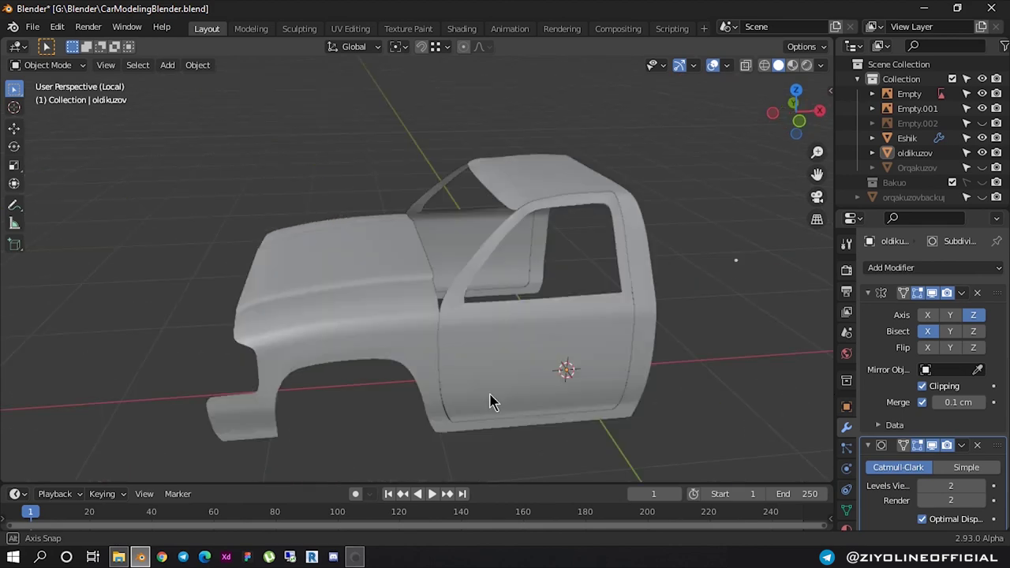
{"action": "scroll", "coordinate": [563, 203], "scroll_direction": "up", "scroll_amount": 3}
Inspect the smoothed cab from a higher three-quarter view and save CarModelingBlender.blend
{"action": "scroll", "coordinate": [560, 210], "scroll_direction": "down", "scroll_amount": 3}
{"action": "mouse_move", "coordinate": [560, 210]}
{"action": "middle_mouse_down"}
{"action": "mouse_move", "coordinate": [616, 229]}
{"action": "mouse_move", "coordinate": [505, 270]}
{"action": "mouse_move", "coordinate": [462, 300]}
{"action": "mouse_move", "coordinate": [483, 284]}
{"action": "mouse_move", "coordinate": [442, 297]}
{"action": "mouse_move", "coordinate": [489, 339]}
{"action": "mouse_move", "coordinate": [485, 322]}
{"action": "middle_mouse_up"}
{"action": "scroll", "coordinate": [616, 222], "scroll_direction": "down", "scroll_amount": 2}
{"action": "scroll", "coordinate": [482, 283], "scroll_direction": "up", "scroll_amount": 1}
{"action": "scroll", "coordinate": [444, 300], "scroll_direction": "down", "scroll_amount": 2}
{"action": "scroll", "coordinate": [490, 340], "scroll_direction": "up", "scroll_amount": 2}
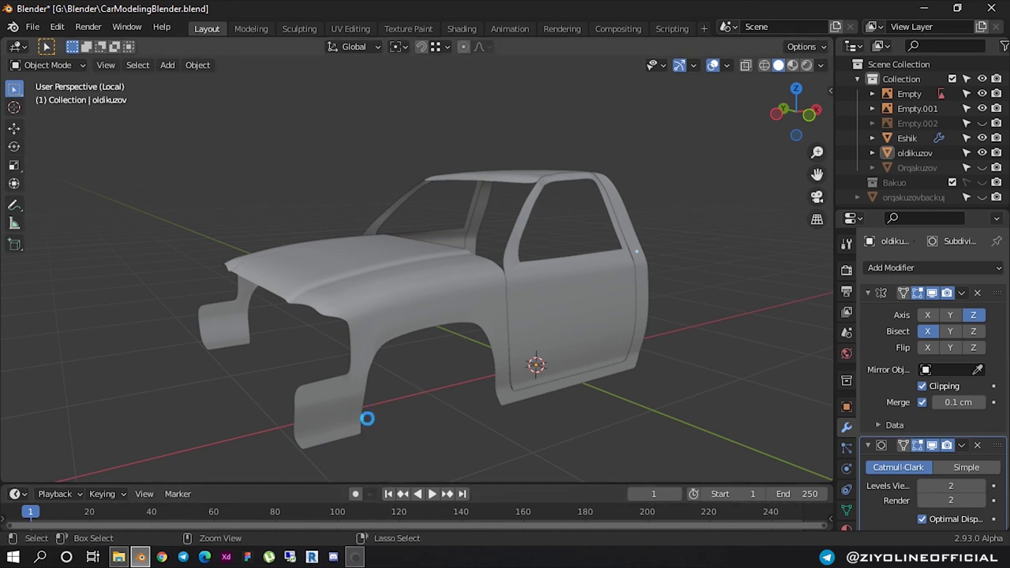
{"action": "key", "text": "ctrl+s"}
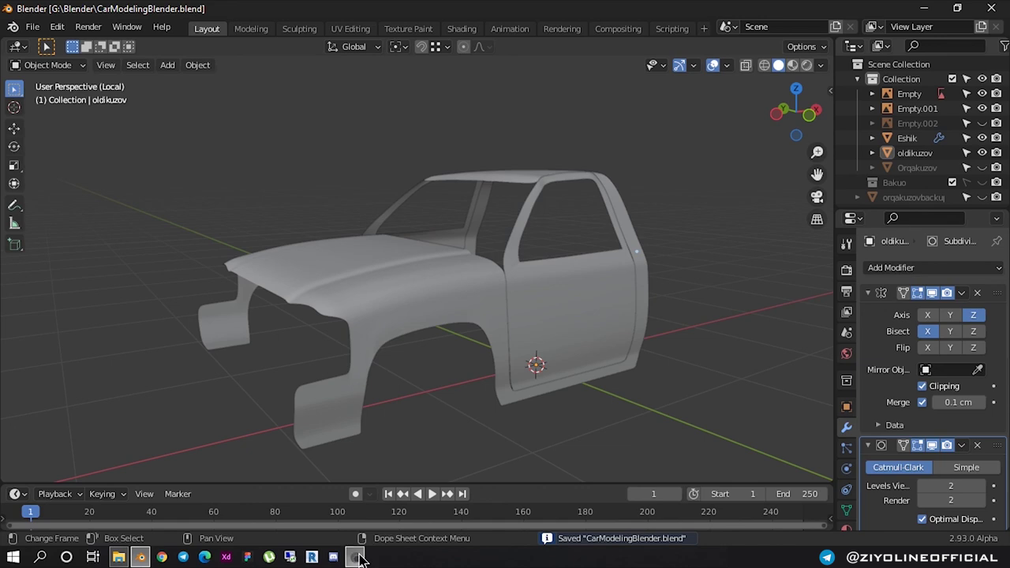
{"action": "left_click", "coordinate": [356, 557]}
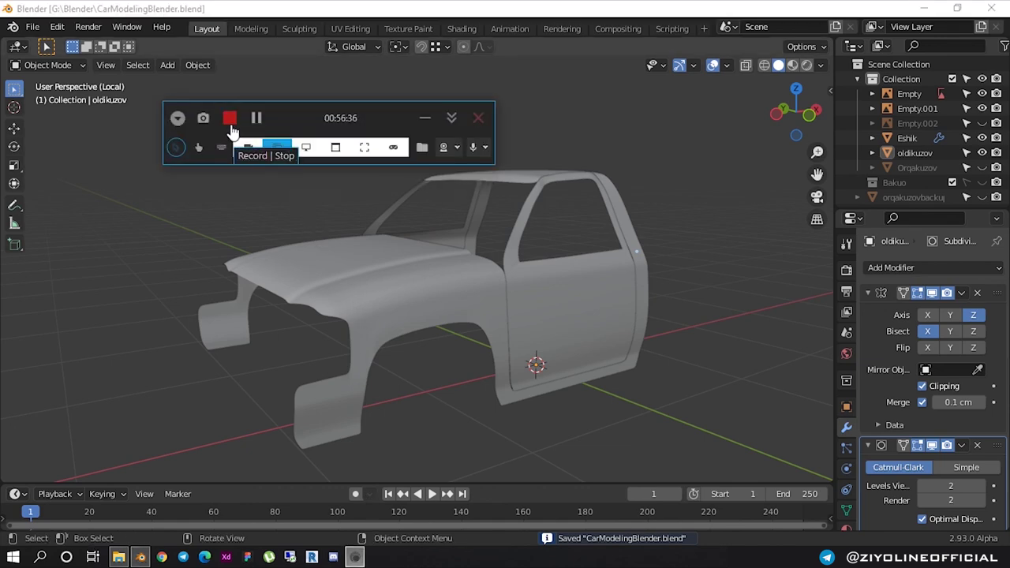